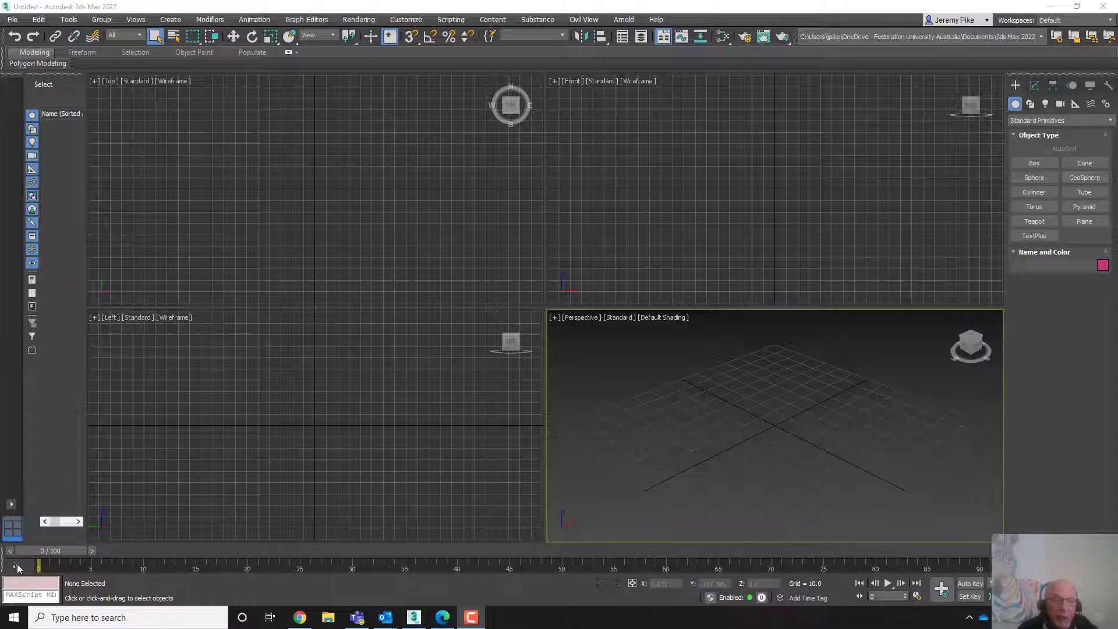
- Activate each of the four viewports in turn
{"action": "mouse_move", "coordinate": [37, 552]}
{"action": "left_mouse_down"}
{"action": "mouse_move", "coordinate": [472, 541]}
{"action": "mouse_move", "coordinate": [32, 550]}
{"action": "left_mouse_up"}
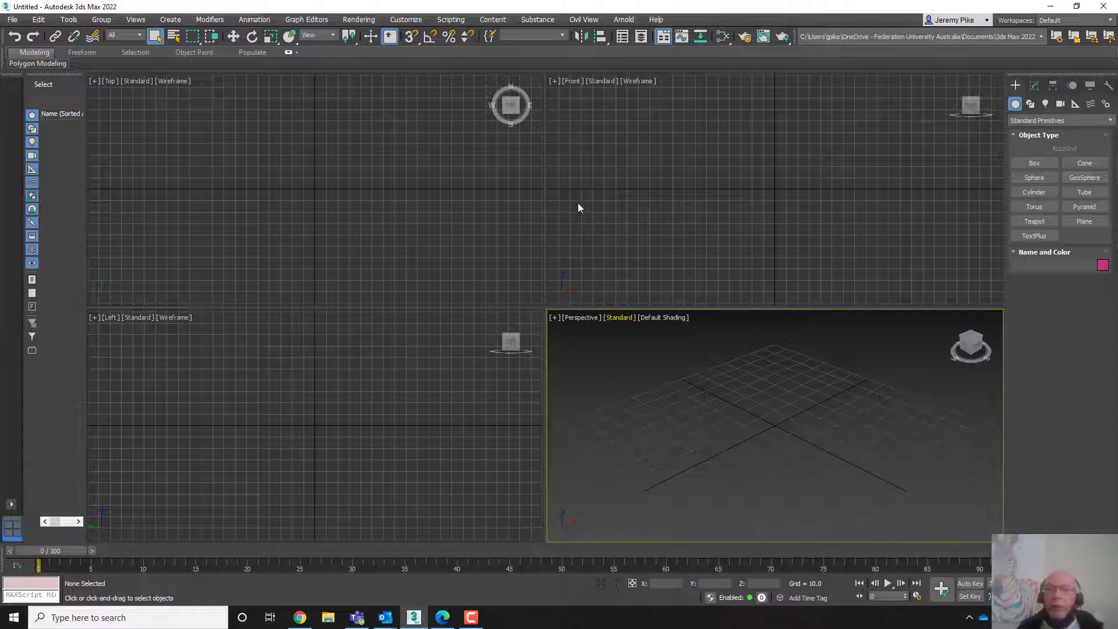
{"action": "left_click", "coordinate": [751, 169]}
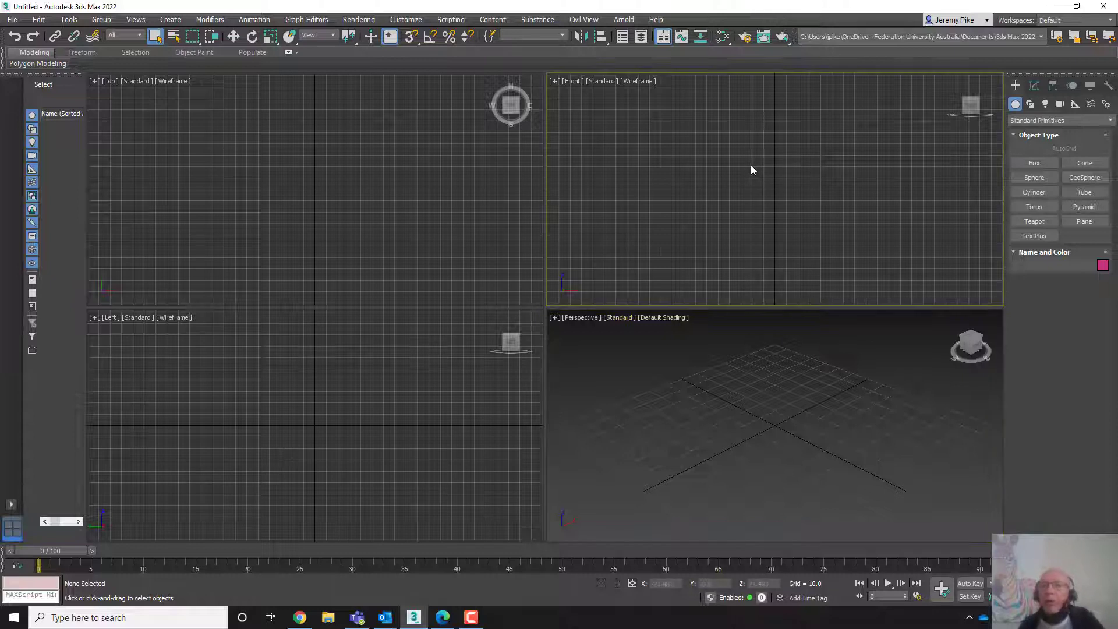
{"action": "left_click", "coordinate": [296, 170]}
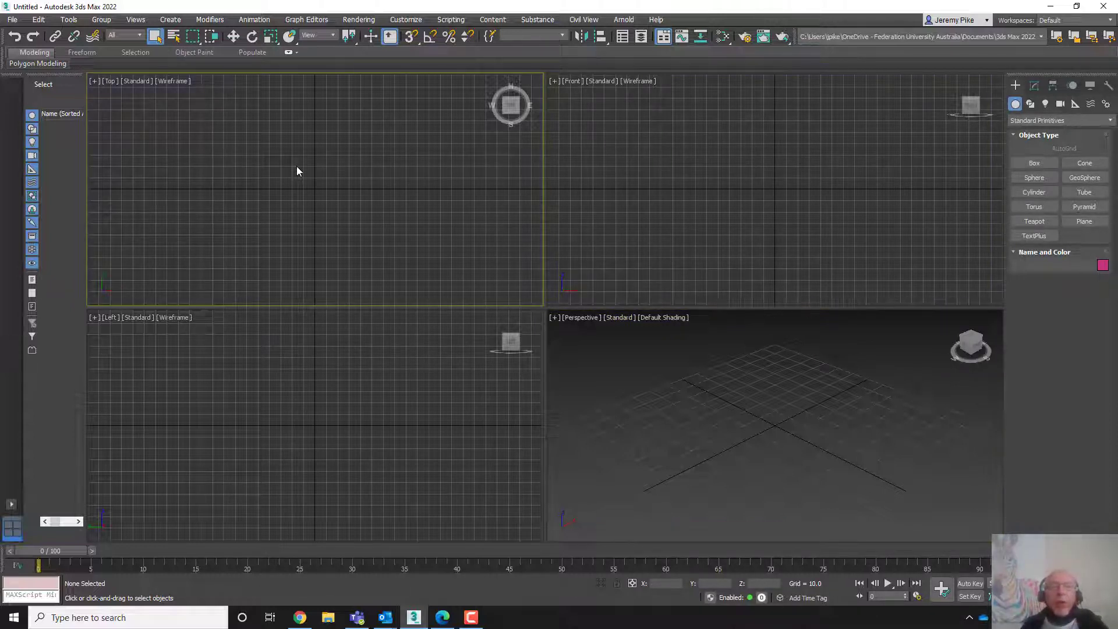
{"action": "left_click", "coordinate": [340, 397]}
{"action": "left_click", "coordinate": [702, 385]}
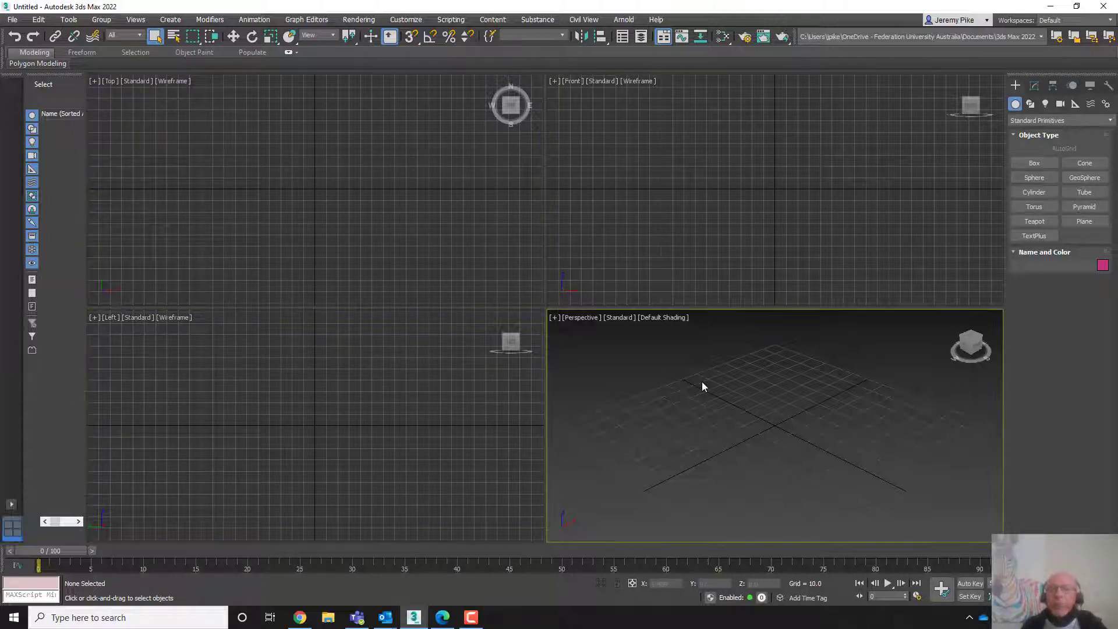
{"action": "left_click", "coordinate": [670, 224]}
{"action": "left_click", "coordinate": [396, 230]}
{"action": "left_click", "coordinate": [358, 407]}
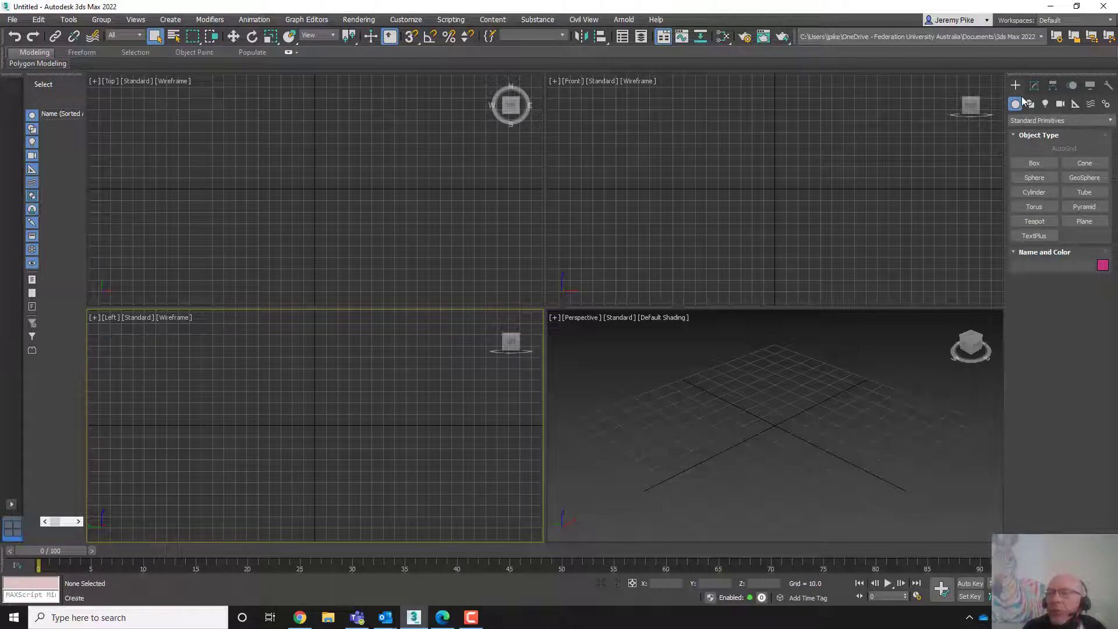
- Create a sphere with a radius of about 35 in the Perspective viewport
{"action": "left_click", "coordinate": [1021, 177]}
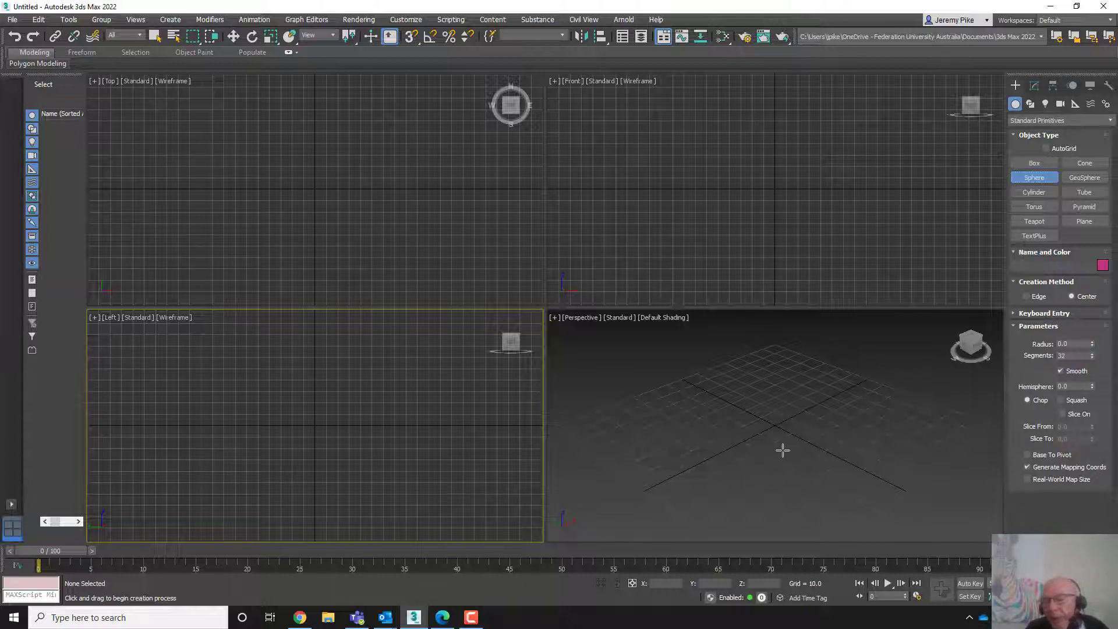
{"action": "left_click_drag", "start_coordinate": [748, 478], "coordinate": [756, 434]}
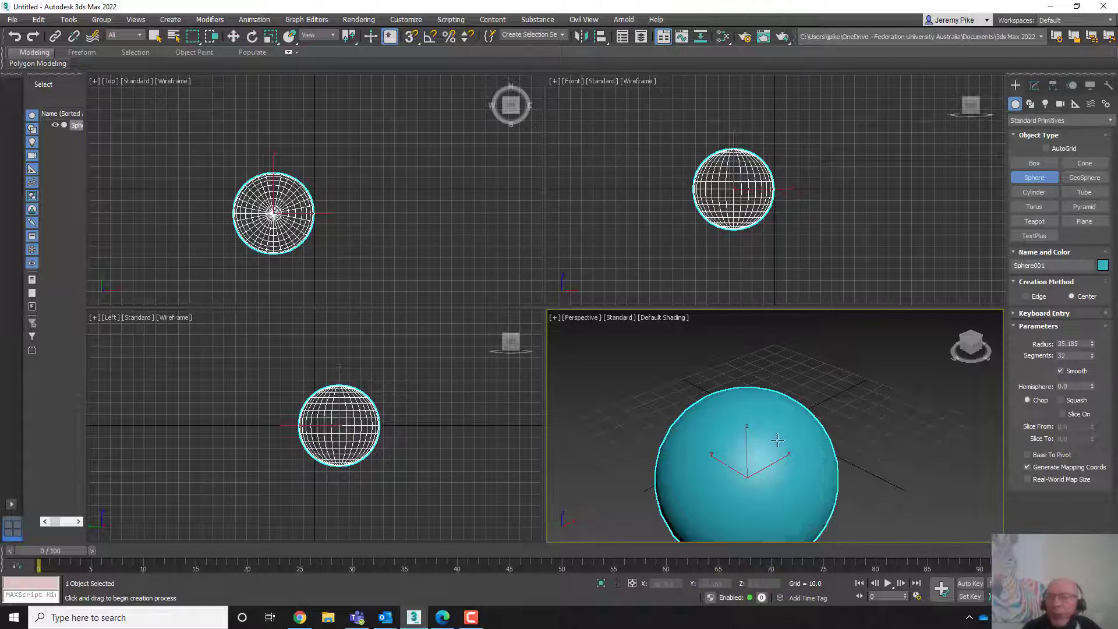
{"action": "right_click", "coordinate": [775, 422]}
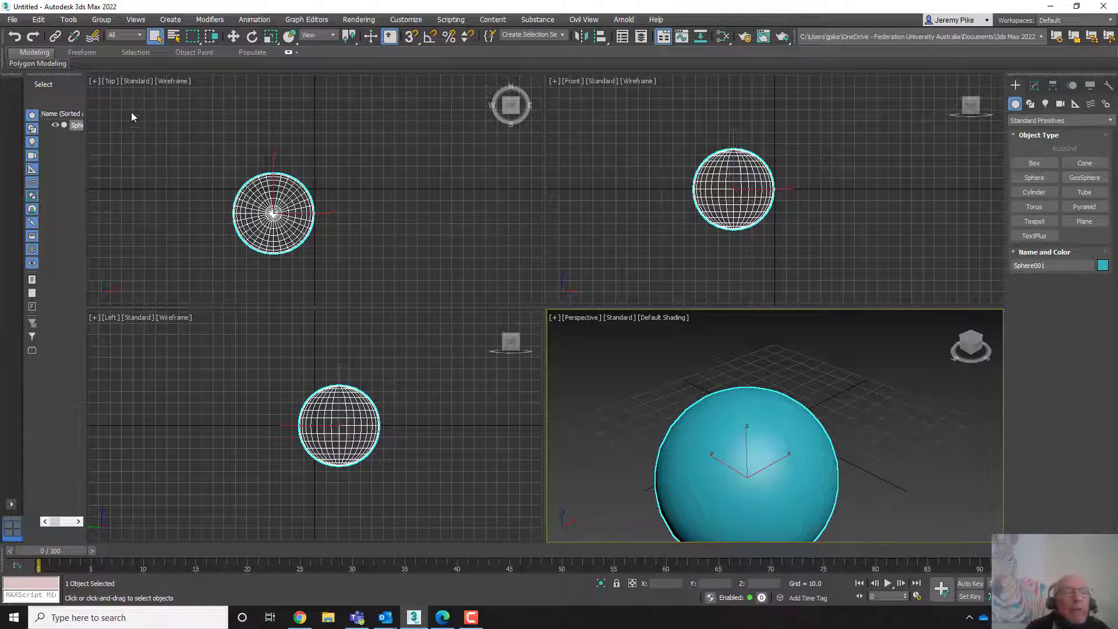
- Switch the Top viewport's display to Default Shading
{"action": "left_click", "coordinate": [133, 82]}
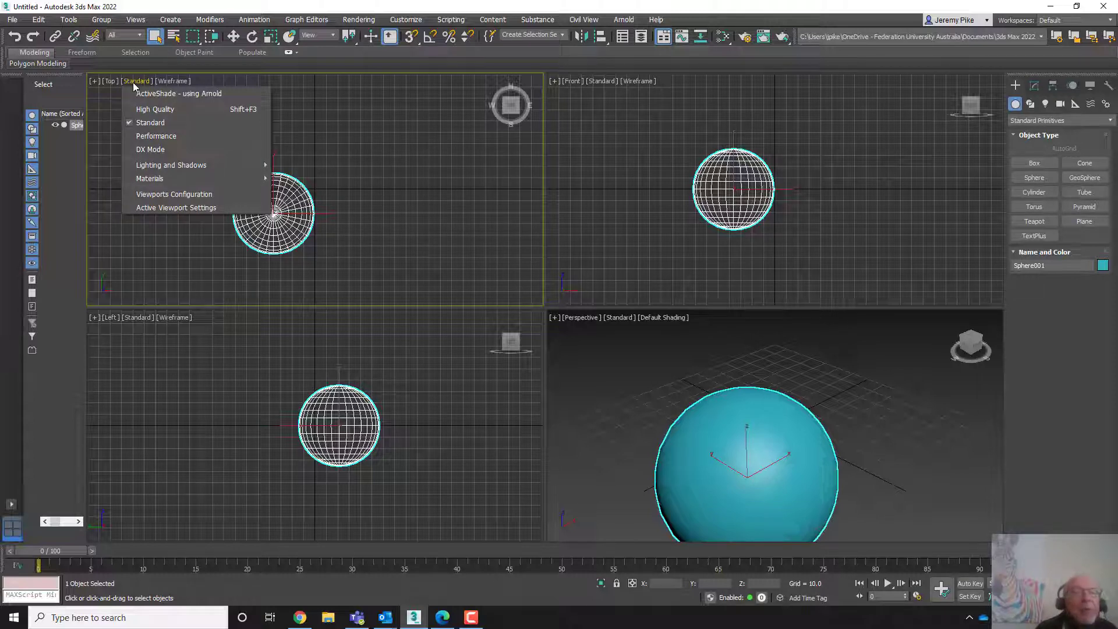
{"action": "left_click", "coordinate": [165, 80]}
{"action": "left_click", "coordinate": [166, 81]}
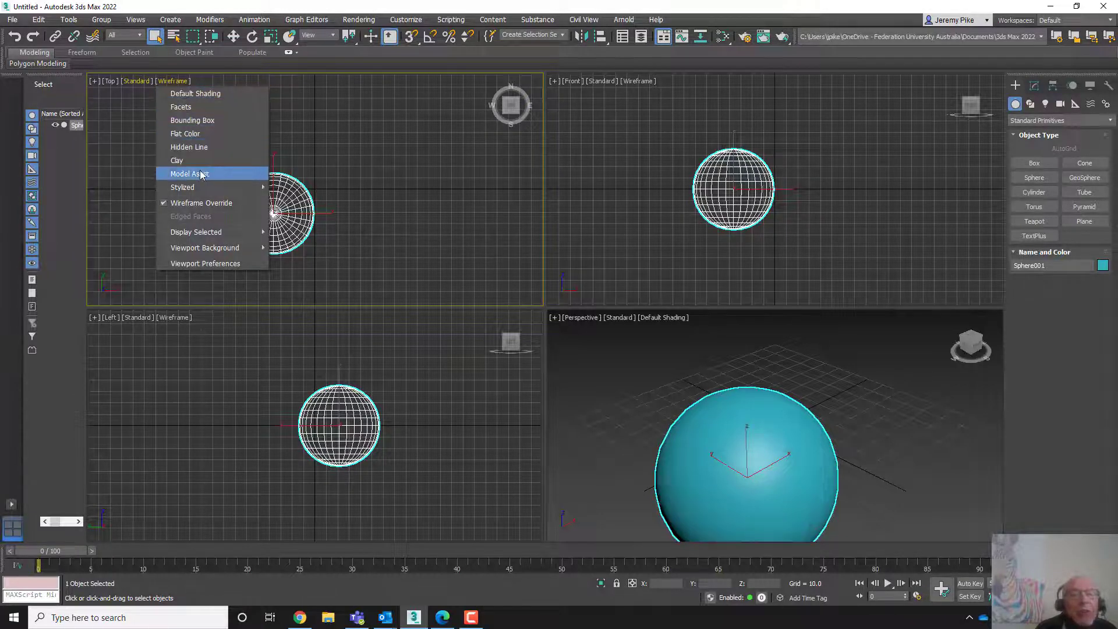
{"action": "left_click", "coordinate": [205, 100]}
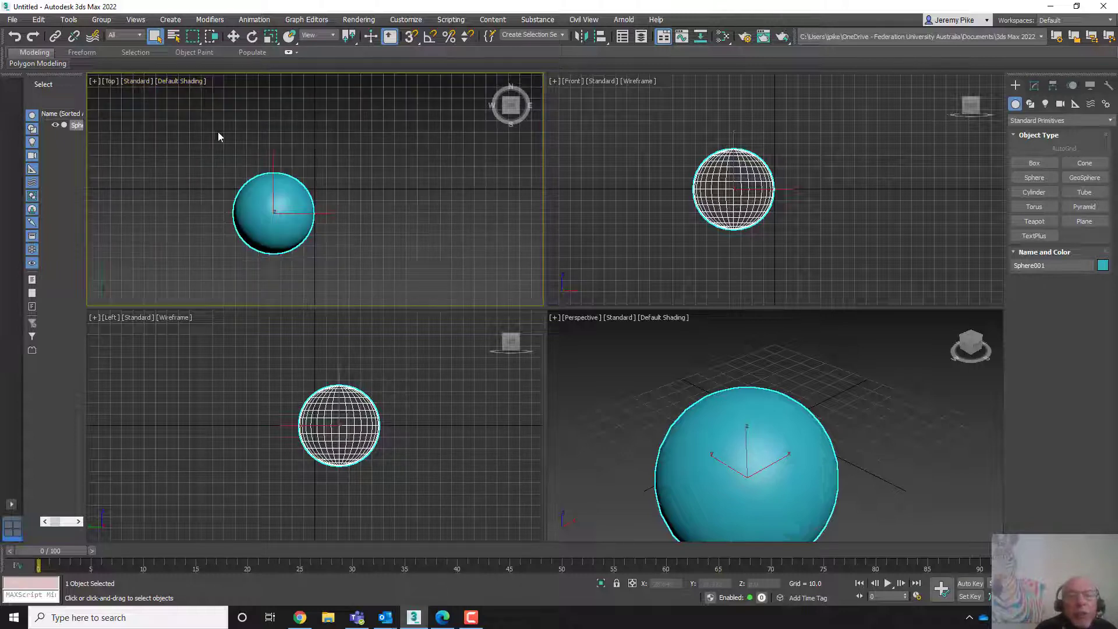
- Zoom and pan the Top viewport around the shaded sphere
{"action": "scroll", "coordinate": [276, 211], "scroll_direction": "up", "scroll_amount": 5}
{"action": "middle_click_drag", "start_coordinate": [304, 180], "coordinate": [325, 204]}
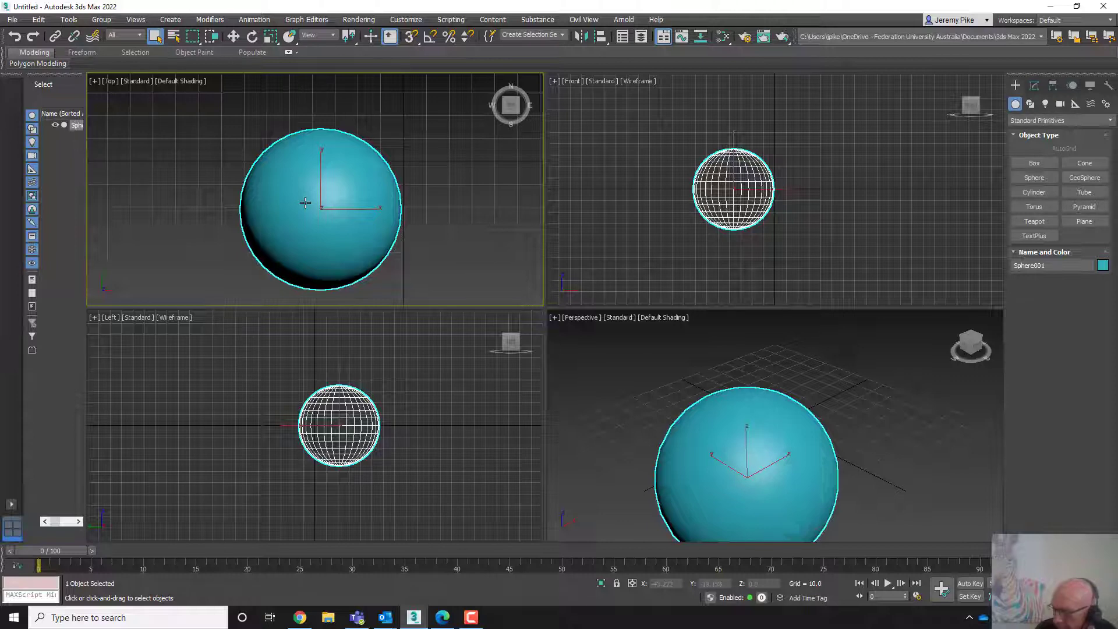
{"action": "mouse_move", "coordinate": [305, 202]}
{"action": "middle_mouse_down"}
{"action": "mouse_move", "coordinate": [346, 180]}
{"action": "mouse_move", "coordinate": [294, 207]}
{"action": "mouse_move", "coordinate": [312, 169]}
{"action": "mouse_move", "coordinate": [273, 192]}
{"action": "mouse_move", "coordinate": [309, 183]}
{"action": "mouse_move", "coordinate": [287, 177]}
{"action": "mouse_move", "coordinate": [299, 198]}
{"action": "middle_mouse_up"}
{"action": "scroll", "coordinate": [298, 199], "scroll_direction": "down", "scroll_amount": 2}
{"action": "scroll", "coordinate": [298, 199], "scroll_direction": "up", "scroll_amount": 2}
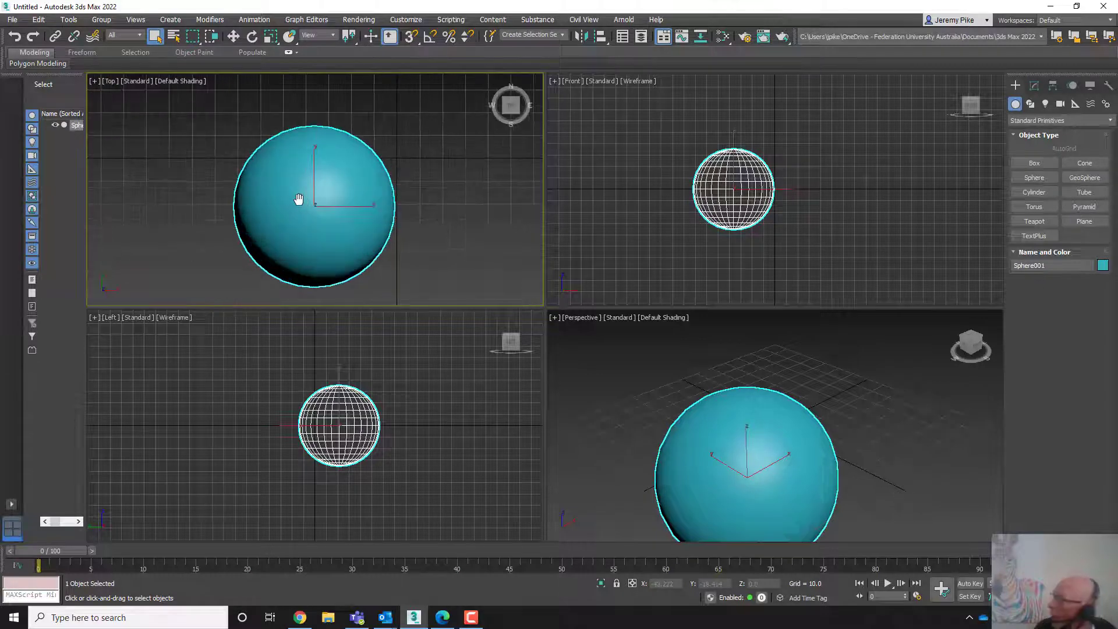
{"action": "scroll", "coordinate": [298, 199], "scroll_direction": "down", "scroll_amount": 4}
{"action": "scroll", "coordinate": [298, 199], "scroll_direction": "up", "scroll_amount": 2}
{"action": "scroll", "coordinate": [298, 199], "scroll_direction": "up", "scroll_amount": 3}
{"action": "scroll", "coordinate": [298, 199], "scroll_direction": "down", "scroll_amount": 5}
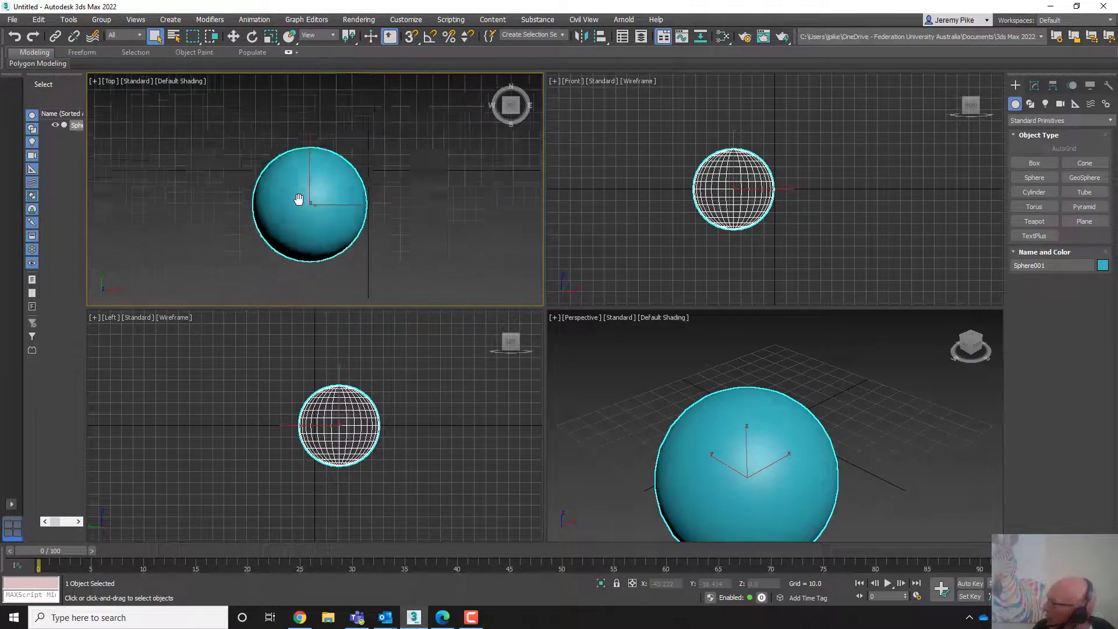
{"action": "scroll", "coordinate": [298, 199], "scroll_direction": "up", "scroll_amount": 3}
{"action": "scroll", "coordinate": [298, 199], "scroll_direction": "down", "scroll_amount": 3}
{"action": "scroll", "coordinate": [298, 199], "scroll_direction": "up", "scroll_amount": 3}
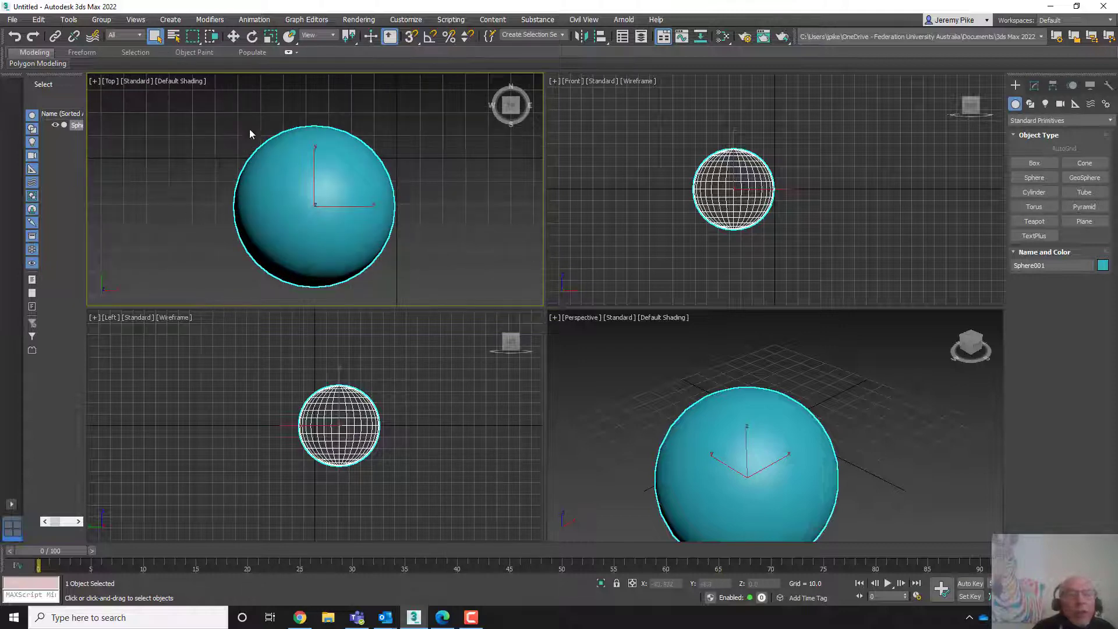
- Turn Wireframe Override back on in the Top viewport
{"action": "left_click", "coordinate": [178, 82]}
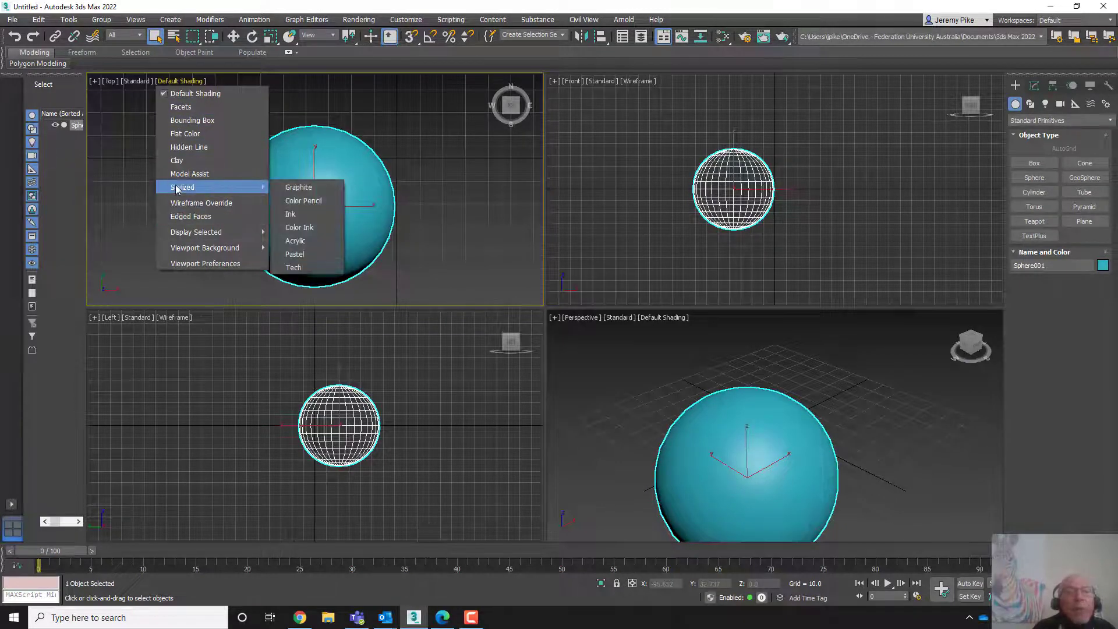
{"action": "left_click", "coordinate": [167, 94]}
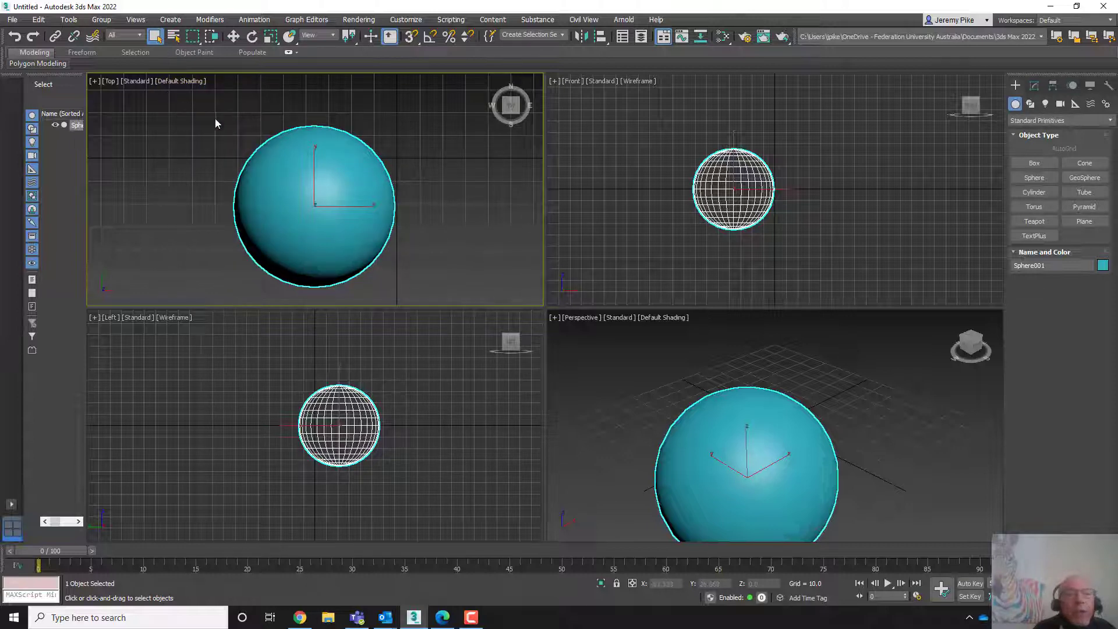
{"action": "left_click", "coordinate": [182, 80]}
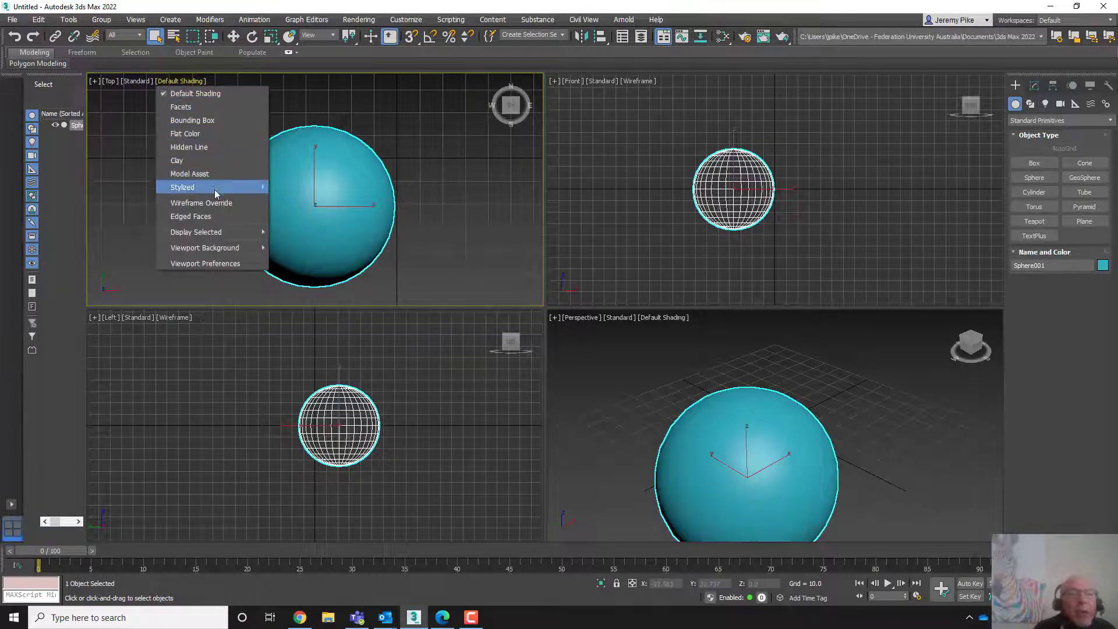
{"action": "left_click", "coordinate": [185, 204]}
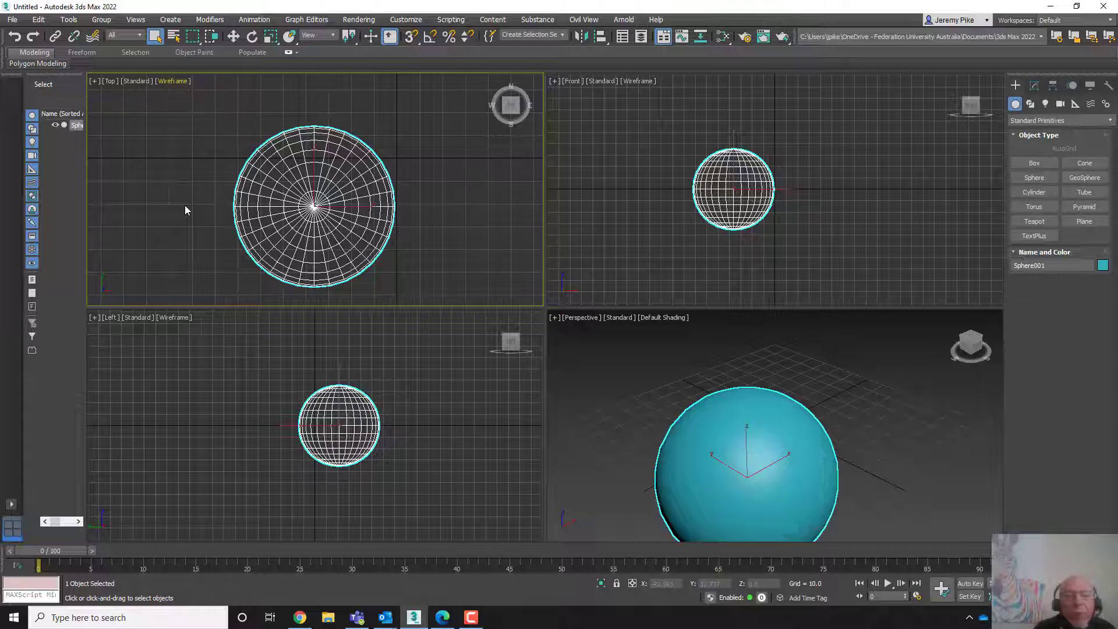
- Switch the top-left viewport to the Left view and back to the Top view
{"action": "left_click", "coordinate": [171, 83]}
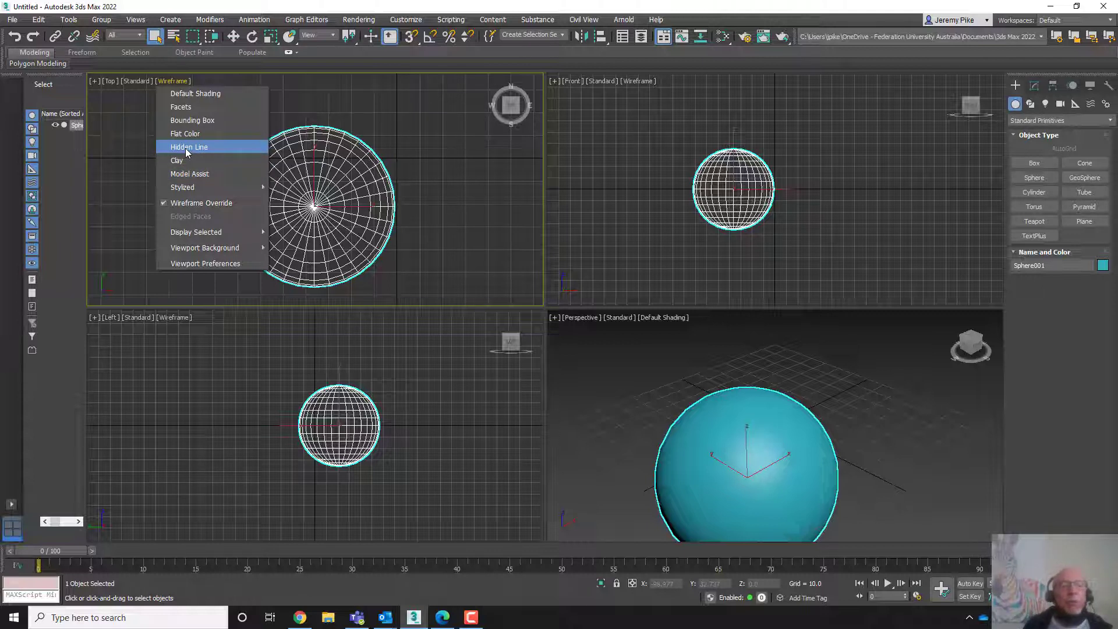
{"action": "left_click", "coordinate": [352, 102]}
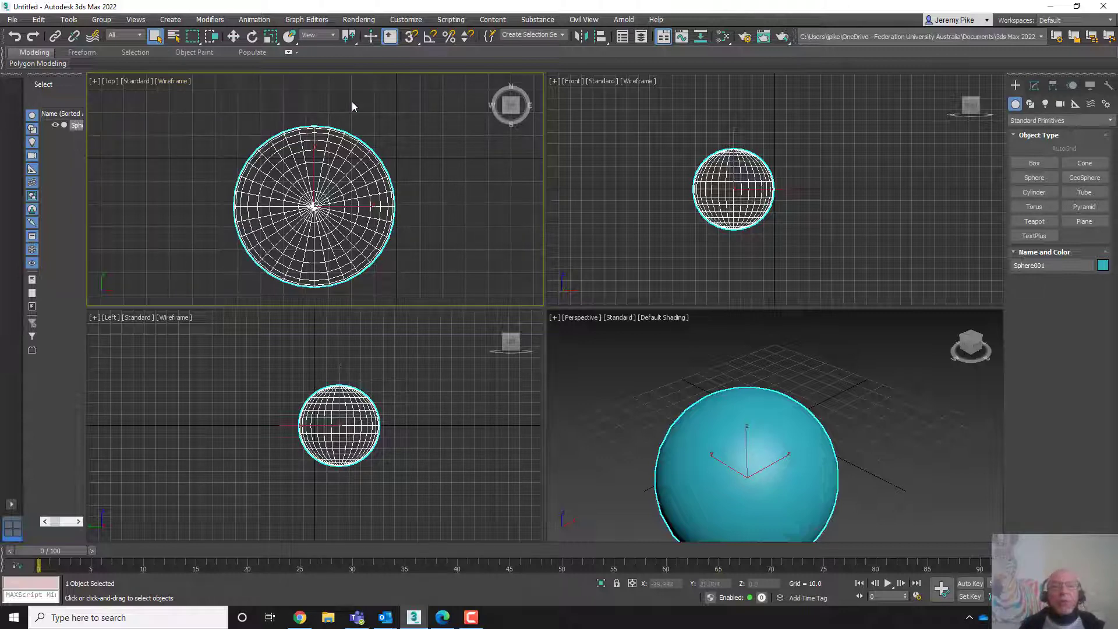
{"action": "left_click", "coordinate": [111, 80]}
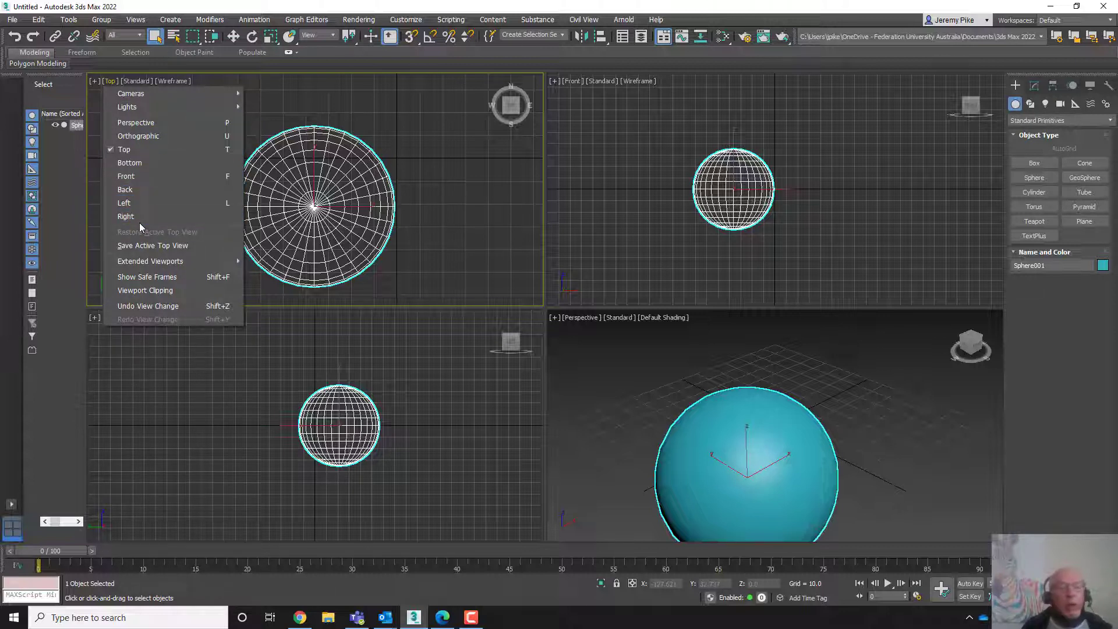
{"action": "left_click", "coordinate": [347, 96]}
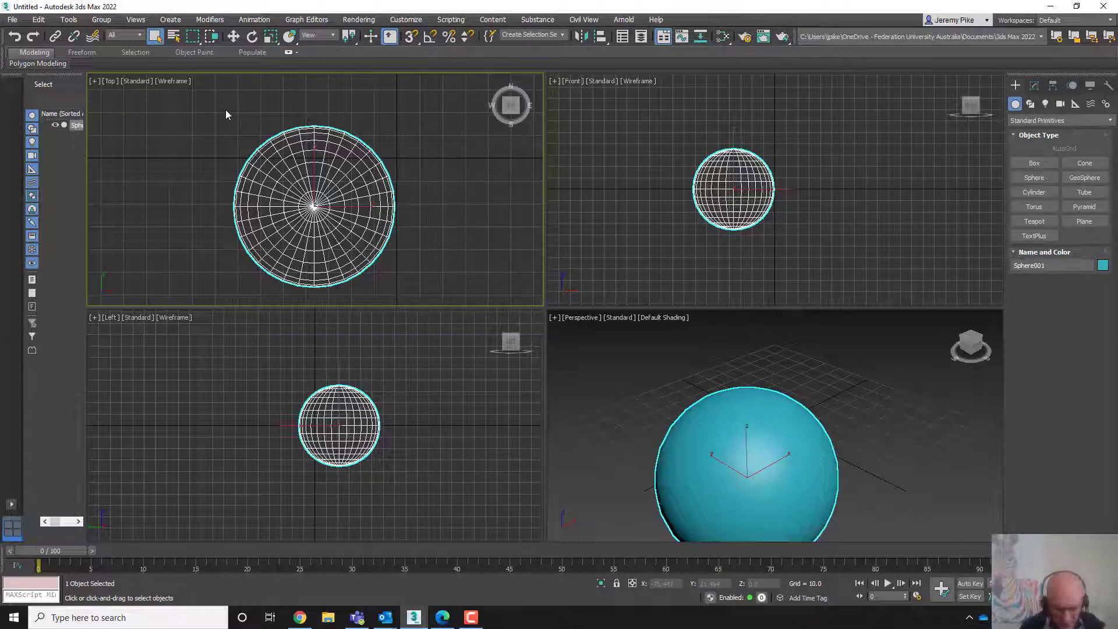
{"action": "key", "text": "l"}
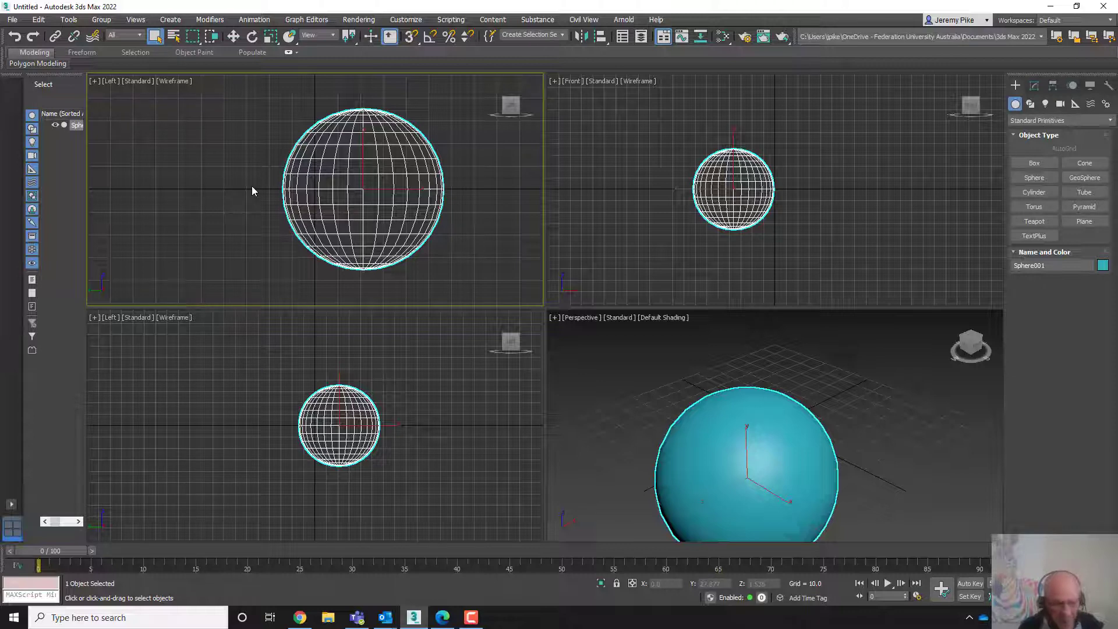
{"action": "key", "text": "t"}
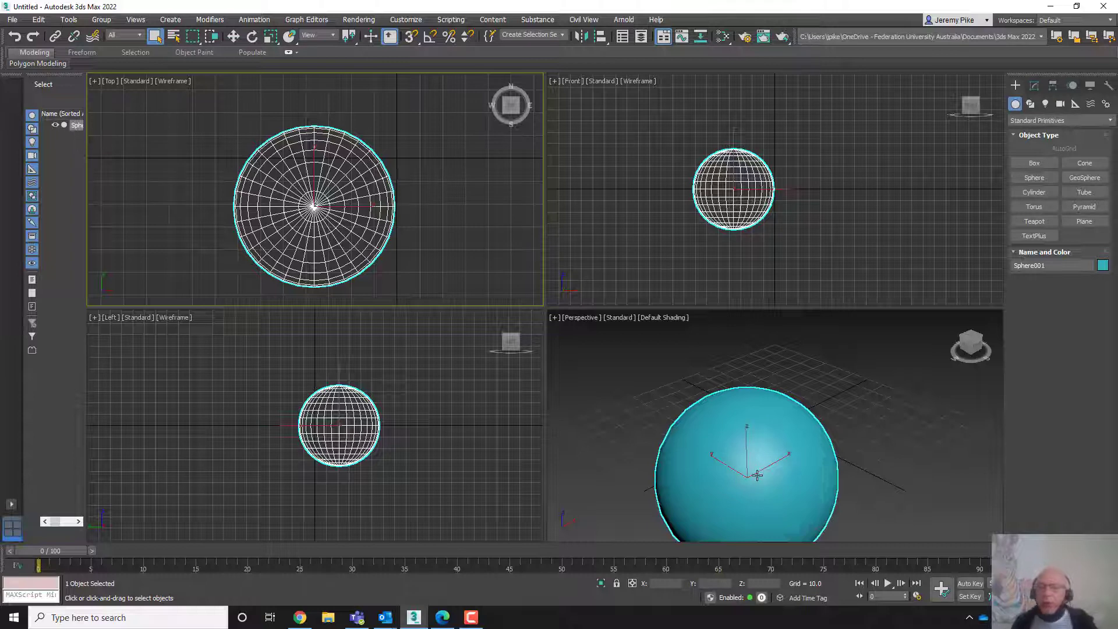
- Widen the Scene Explorer panel beside the viewports
{"action": "middle_click_drag", "start_coordinate": [751, 487], "coordinate": [769, 451]}
{"action": "scroll", "coordinate": [765, 440], "scroll_direction": "up", "scroll_amount": 2}
{"action": "scroll", "coordinate": [766, 447], "scroll_direction": "down", "scroll_amount": 2}
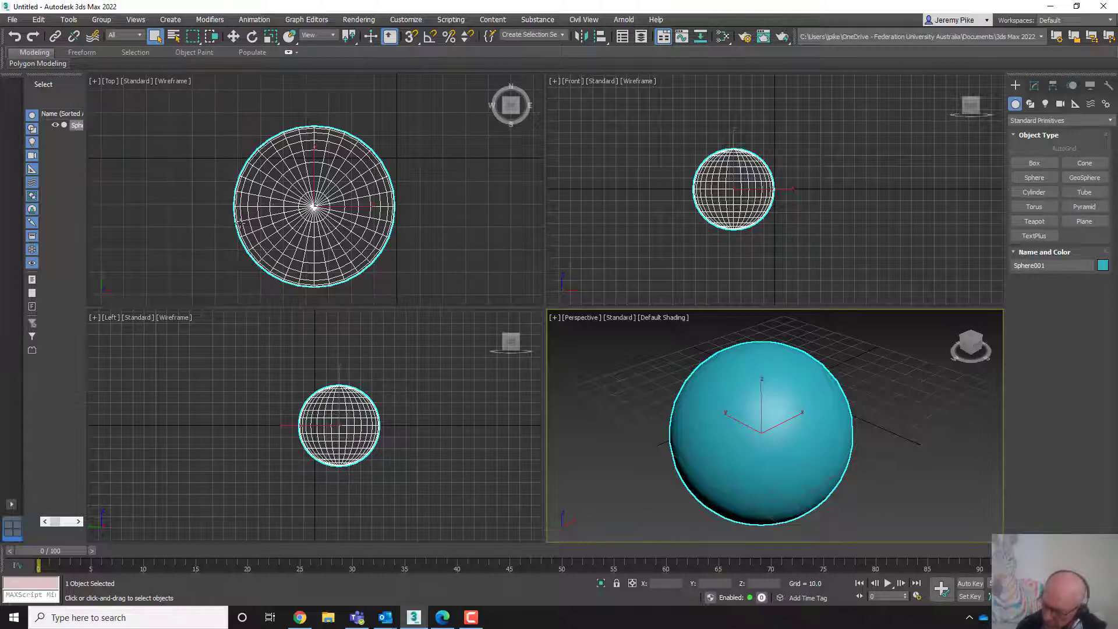
{"action": "mouse_move", "coordinate": [236, 223]}
{"action": "middle_mouse_down"}
{"action": "mouse_move", "coordinate": [256, 228]}
{"action": "mouse_move", "coordinate": [229, 183]}
{"action": "mouse_move", "coordinate": [155, 200]}
{"action": "mouse_move", "coordinate": [180, 257]}
{"action": "mouse_move", "coordinate": [257, 244]}
{"action": "mouse_move", "coordinate": [224, 200]}
{"action": "mouse_move", "coordinate": [180, 237]}
{"action": "mouse_move", "coordinate": [247, 203]}
{"action": "mouse_move", "coordinate": [197, 210]}
{"action": "mouse_move", "coordinate": [230, 209]}
{"action": "mouse_move", "coordinate": [224, 185]}
{"action": "mouse_move", "coordinate": [194, 222]}
{"action": "mouse_move", "coordinate": [293, 208]}
{"action": "mouse_move", "coordinate": [156, 200]}
{"action": "mouse_move", "coordinate": [170, 243]}
{"action": "mouse_move", "coordinate": [251, 236]}
{"action": "mouse_move", "coordinate": [207, 220]}
{"action": "mouse_move", "coordinate": [240, 218]}
{"action": "middle_mouse_up"}
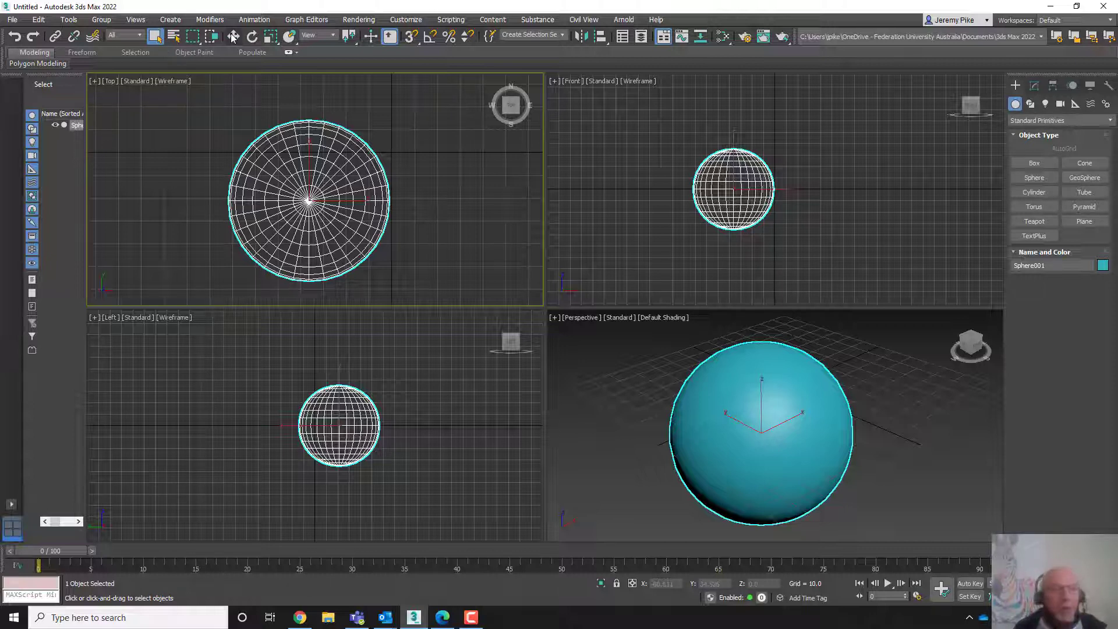
{"action": "key", "text": "q"}
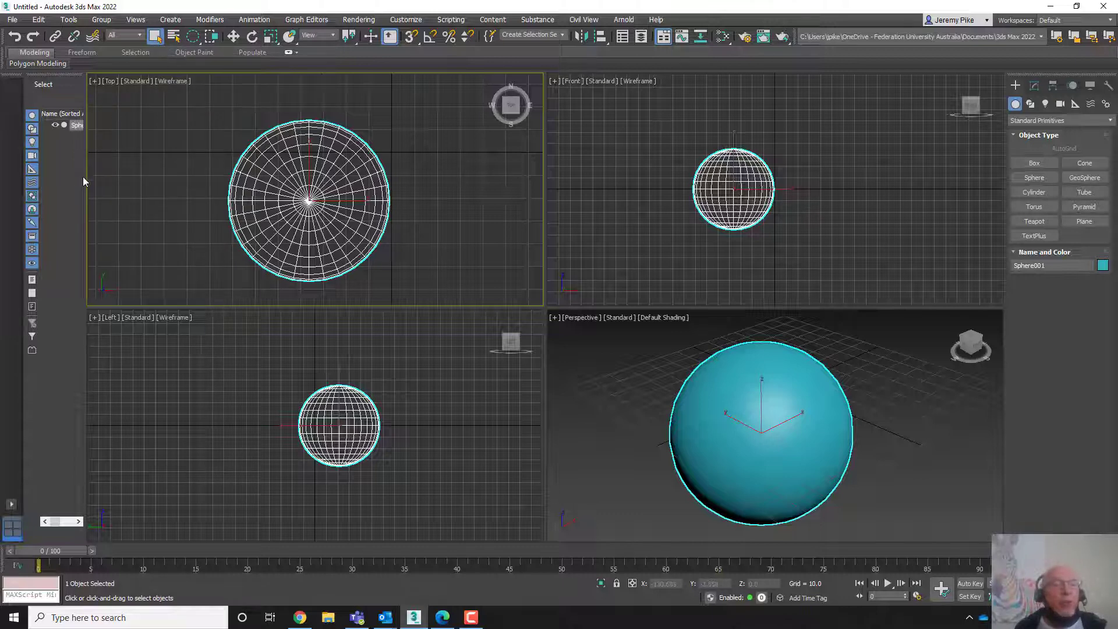
{"action": "left_click_drag", "start_coordinate": [84, 177], "coordinate": [134, 172]}
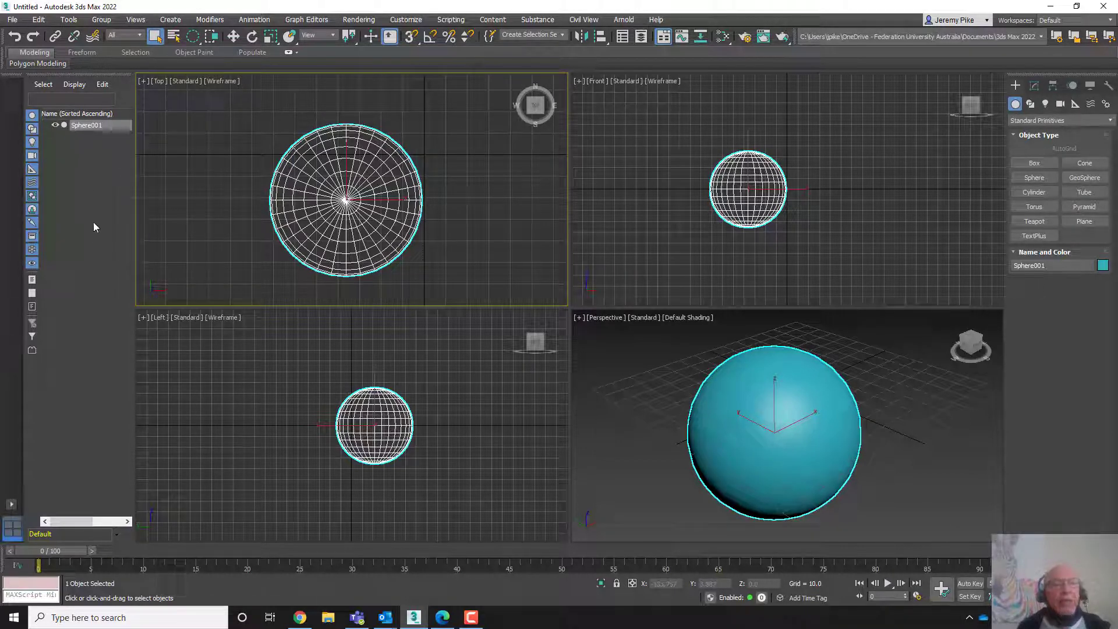
{"action": "left_click", "coordinate": [175, 38]}
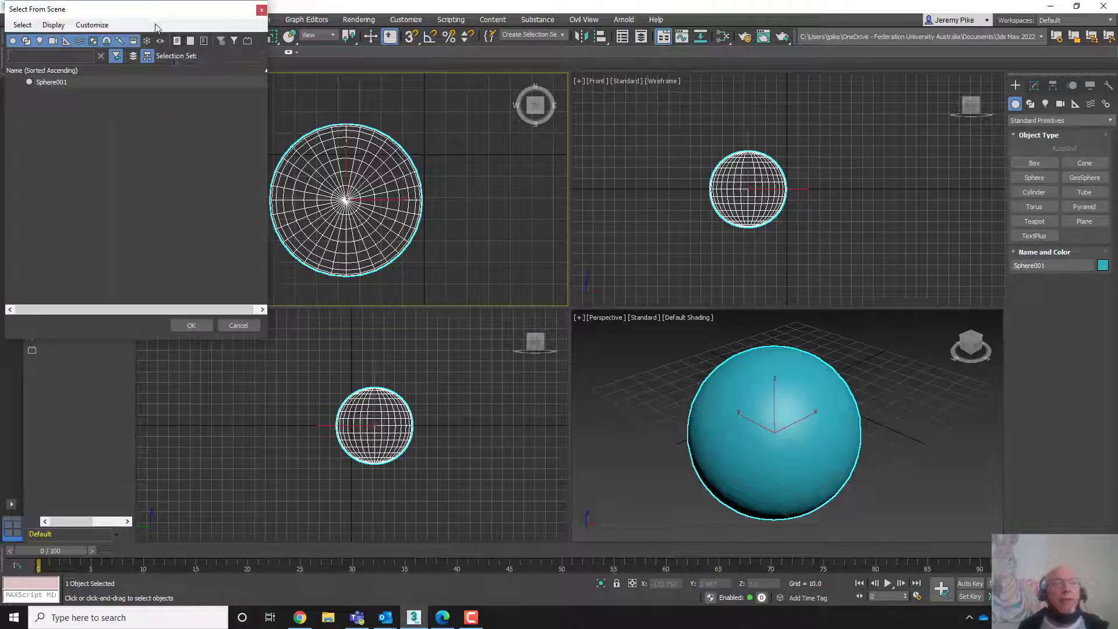
{"action": "left_click_drag", "start_coordinate": [155, 11], "coordinate": [355, 52]}
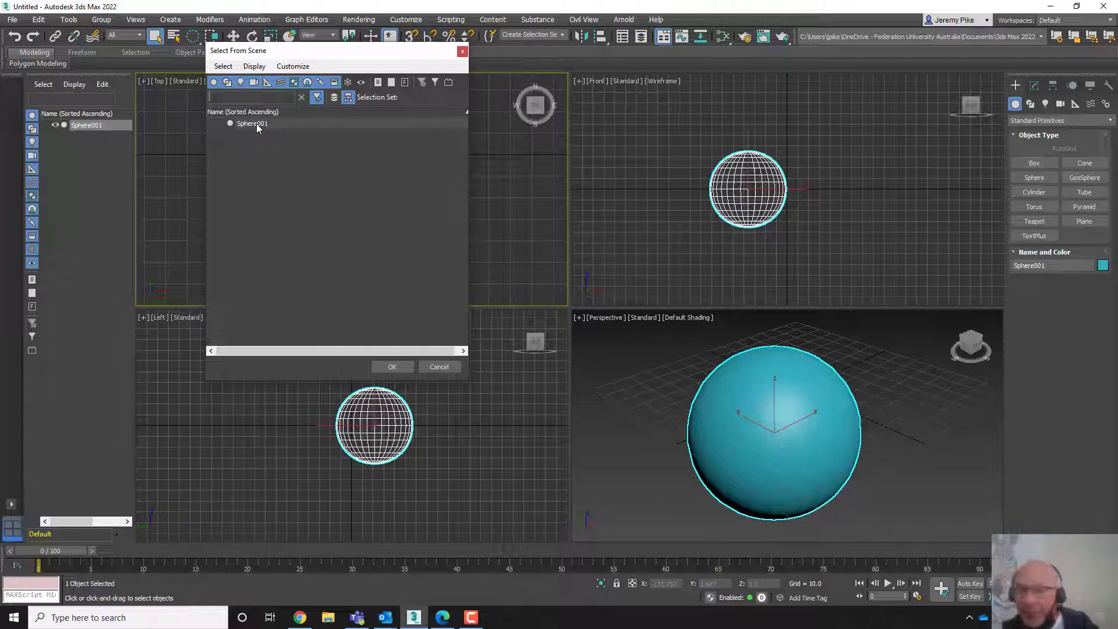
{"action": "left_click", "coordinate": [439, 366]}
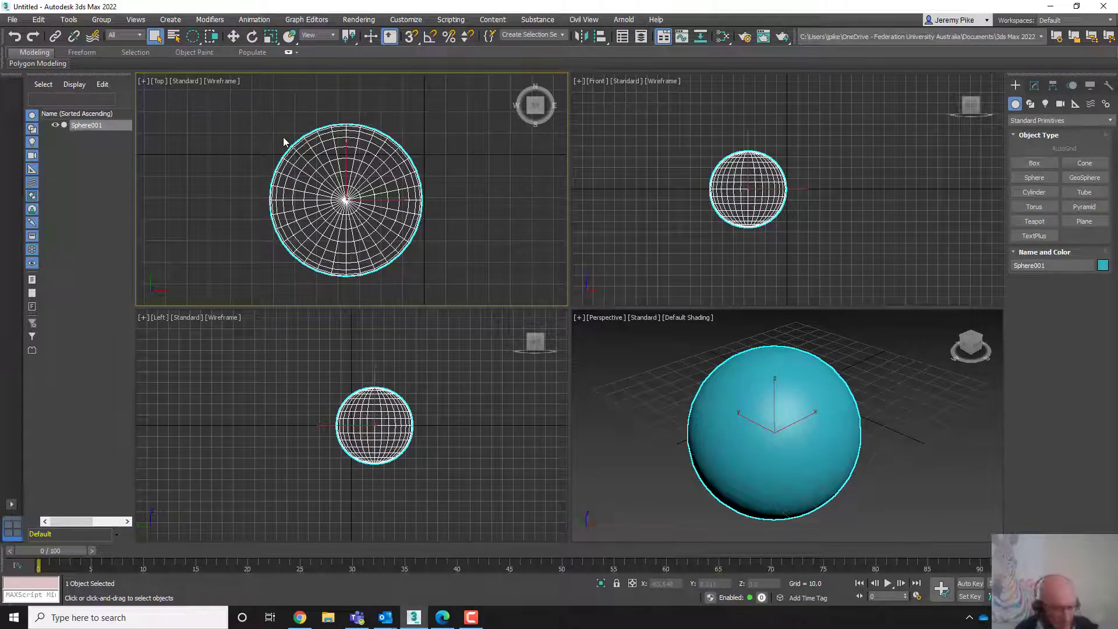
- Activate the Move tool, deselect, and reselect the sphere
{"action": "key", "text": "w"}
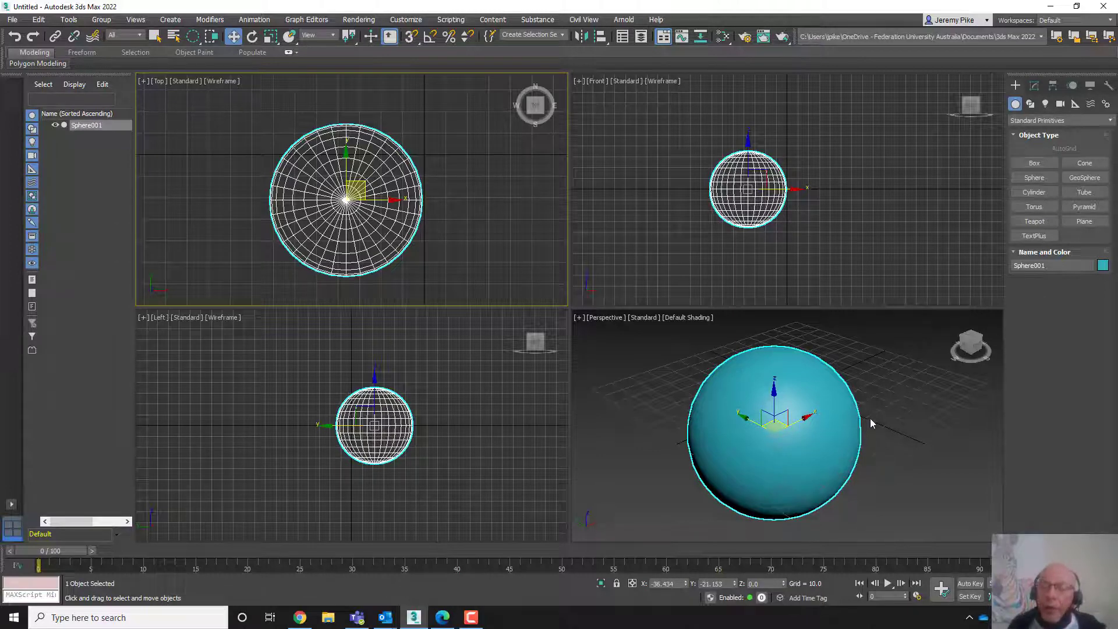
{"action": "left_click", "coordinate": [896, 351]}
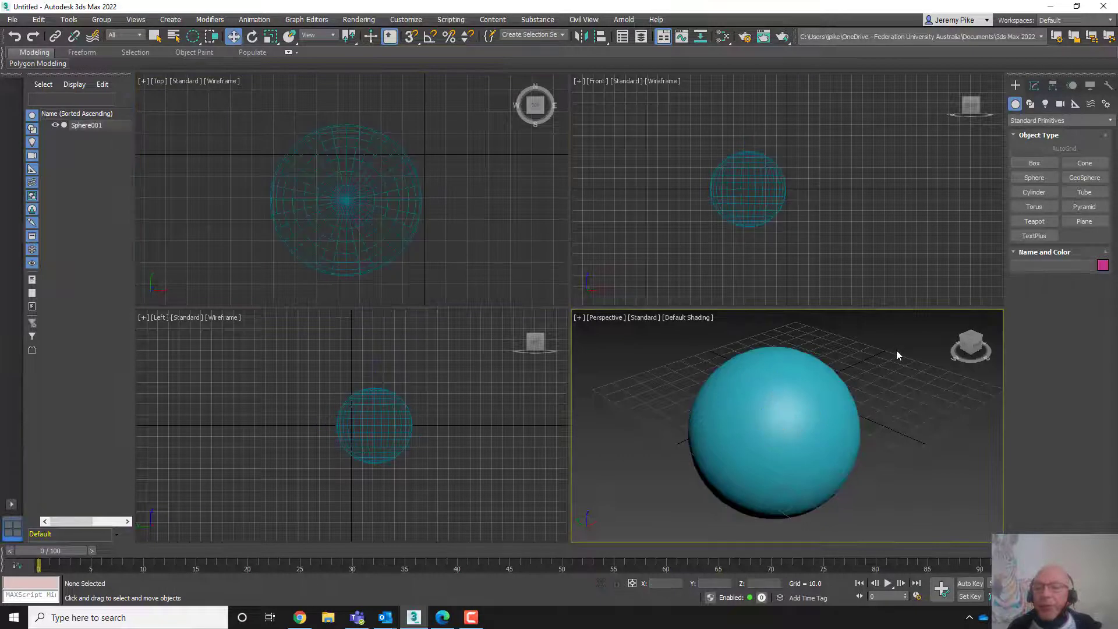
{"action": "left_click", "coordinate": [807, 412]}
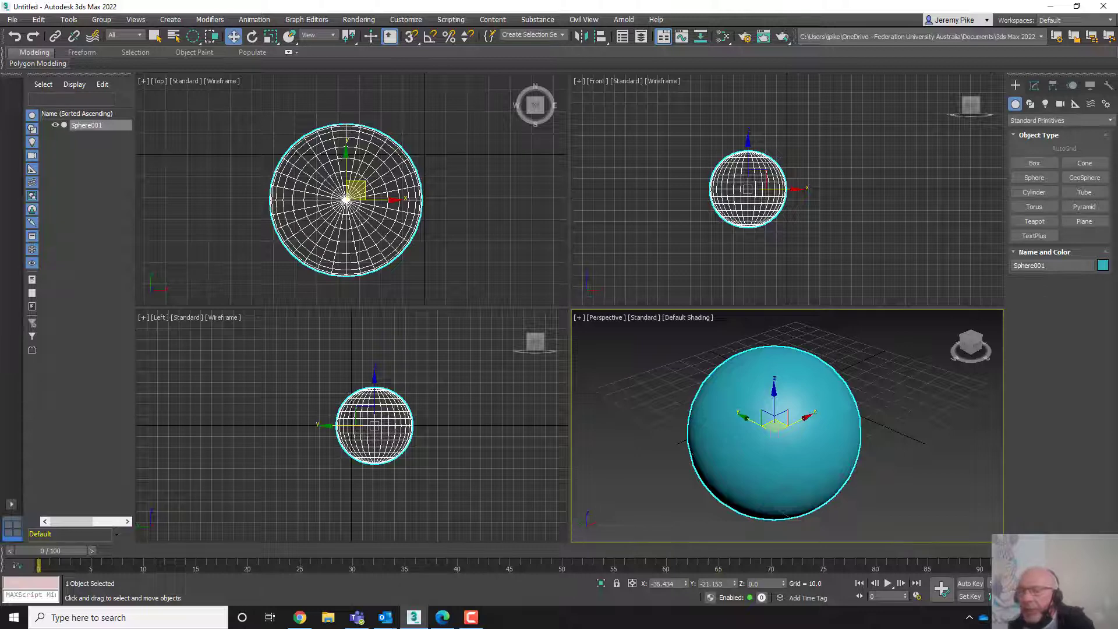
- Maximize the Perspective viewport and move the sphere along its X and Y axes with the Move gizmo
{"action": "key", "text": "alt+w"}
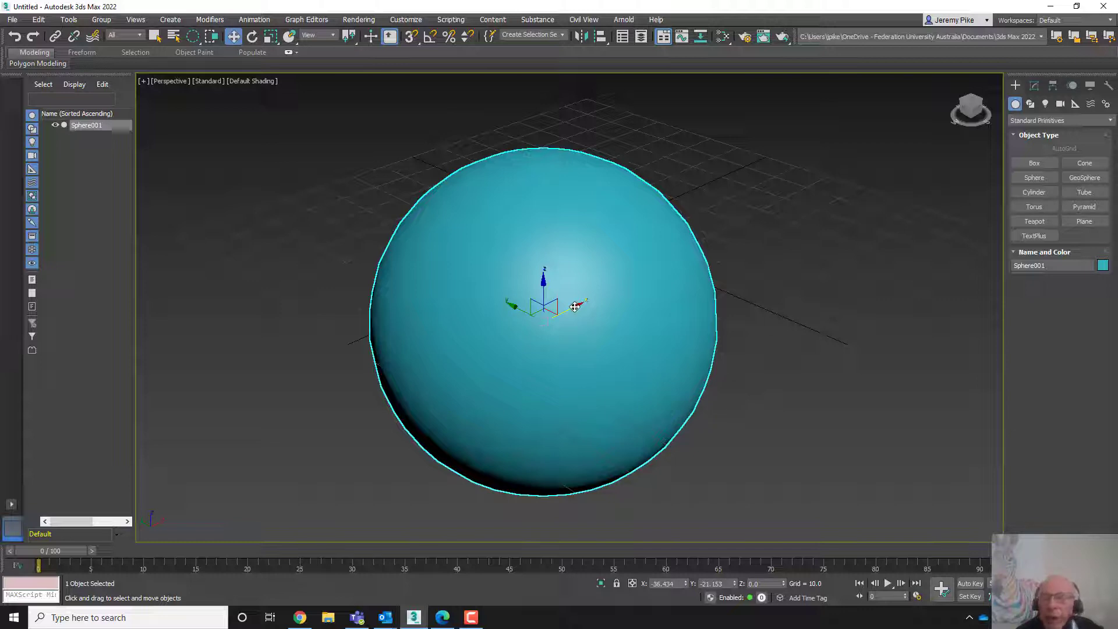
{"action": "left_click_drag", "start_coordinate": [574, 307], "coordinate": [532, 305]}
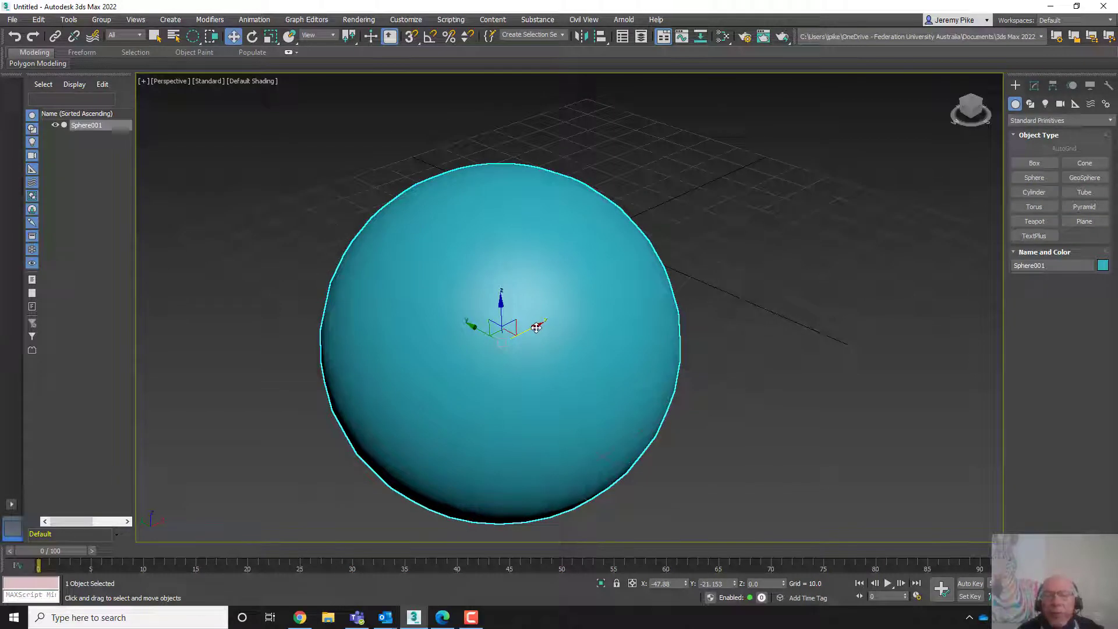
{"action": "left_click_drag", "start_coordinate": [536, 328], "coordinate": [600, 291]}
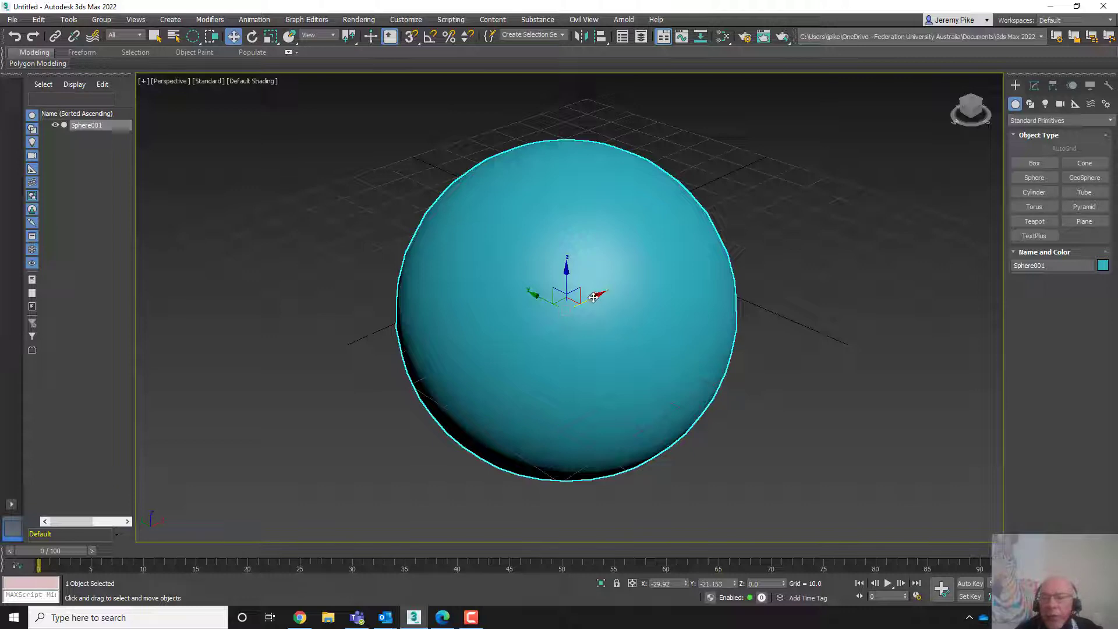
{"action": "left_click_drag", "start_coordinate": [594, 299], "coordinate": [644, 267]}
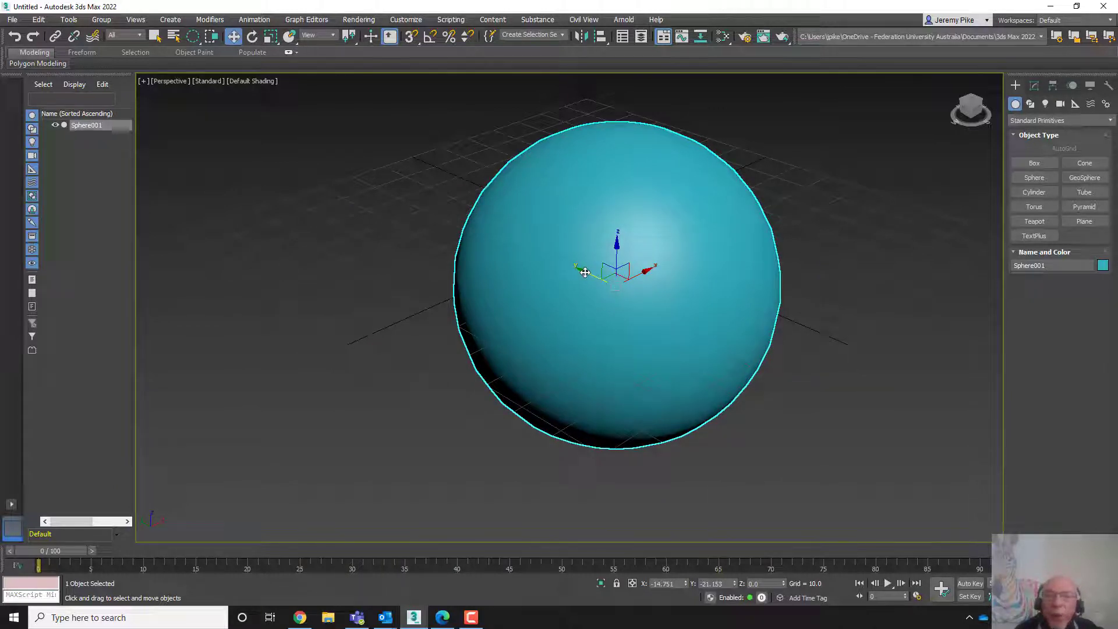
{"action": "left_click_drag", "start_coordinate": [584, 272], "coordinate": [553, 274]}
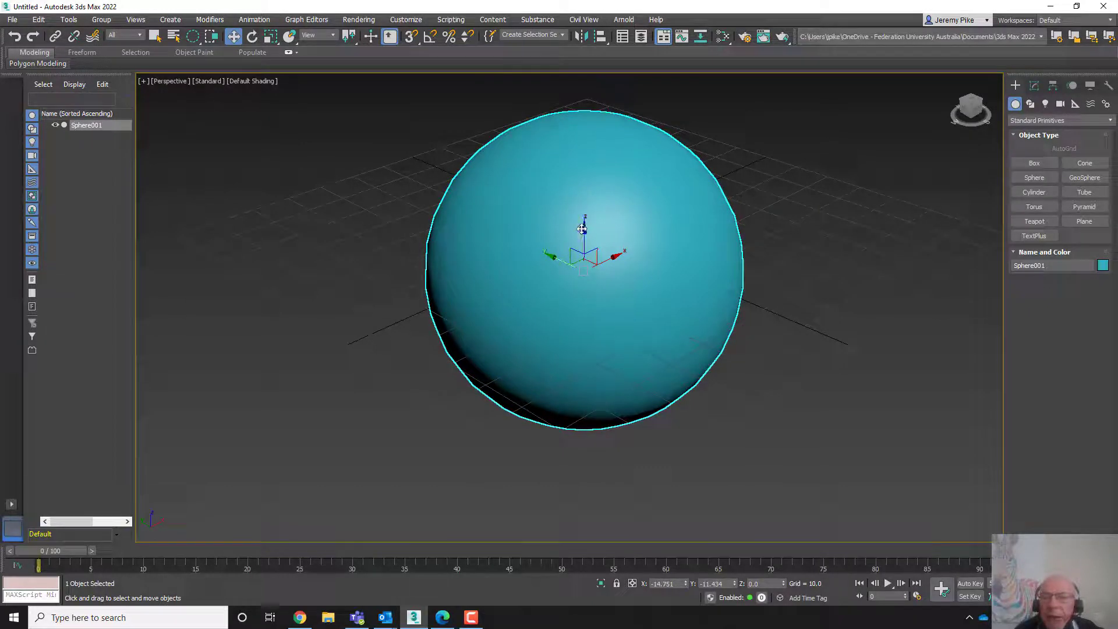
- Move the sphere up and down along its Z axis and across the XY plane in the Perspective view
{"action": "left_click_drag", "start_coordinate": [582, 229], "coordinate": [590, 259]}
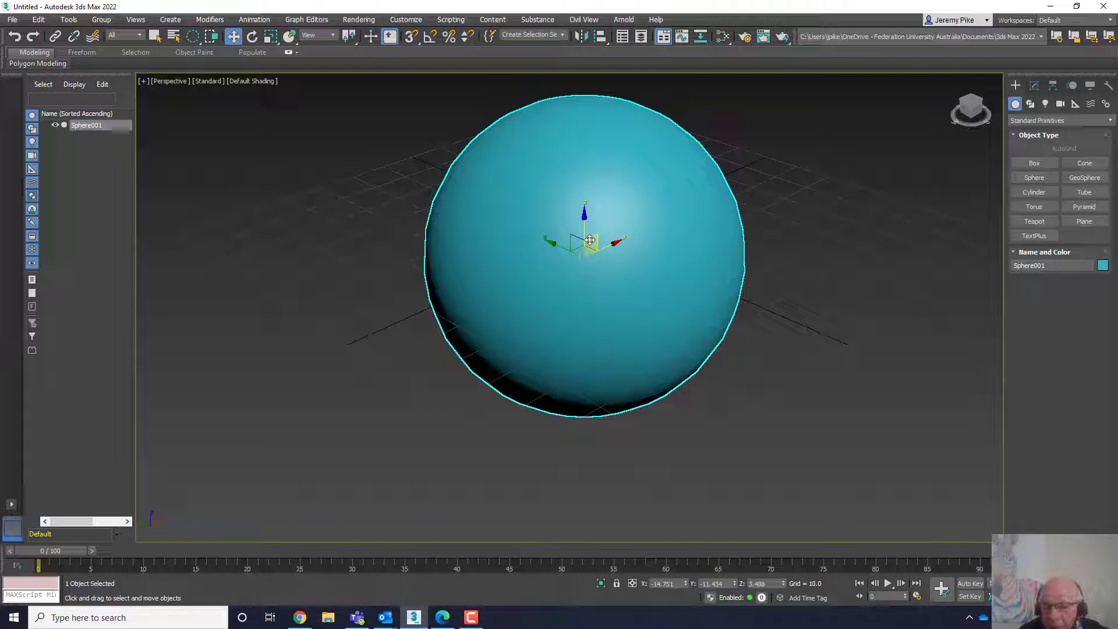
{"action": "left_click_drag", "start_coordinate": [590, 240], "coordinate": [474, 330]}
{"action": "left_click_drag", "start_coordinate": [622, 157], "coordinate": [599, 251]}
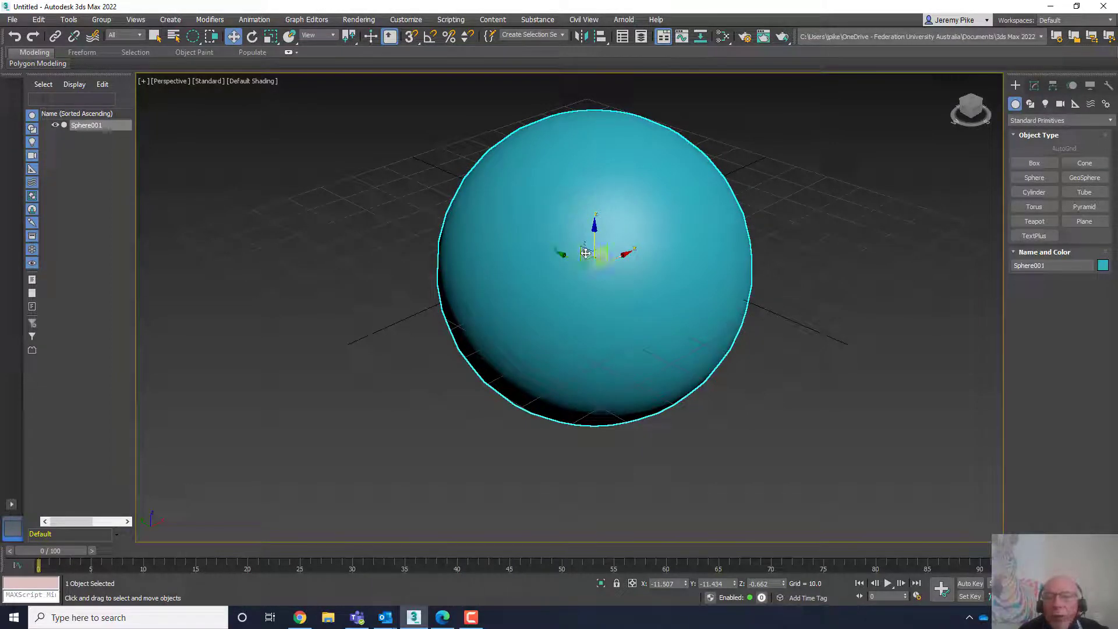
{"action": "left_click_drag", "start_coordinate": [582, 253], "coordinate": [503, 212]}
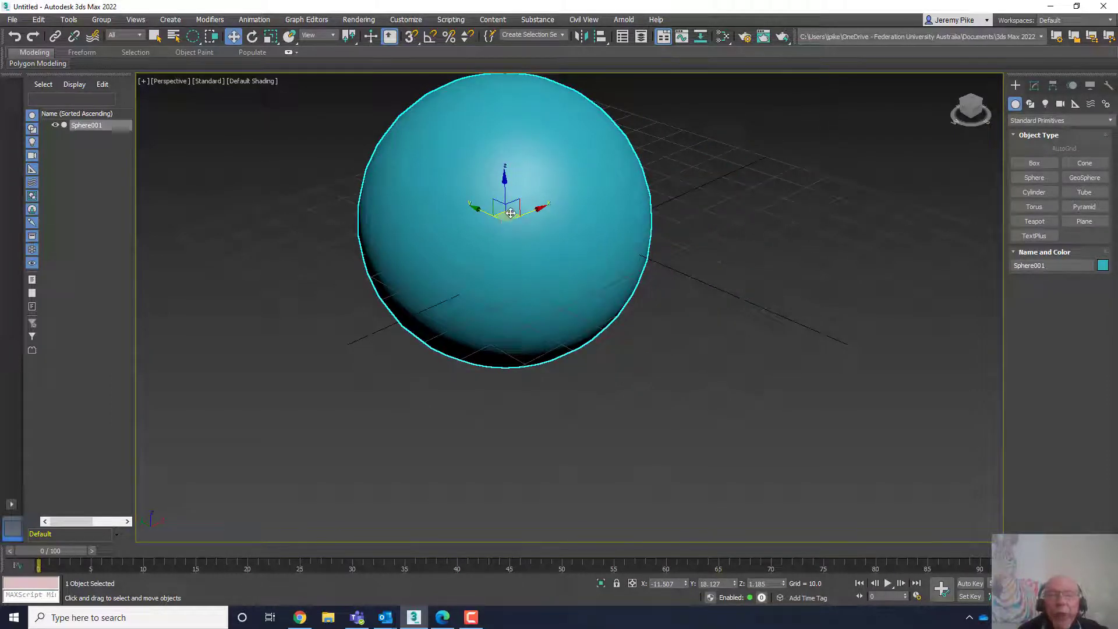
{"action": "left_click_drag", "start_coordinate": [510, 213], "coordinate": [499, 263]}
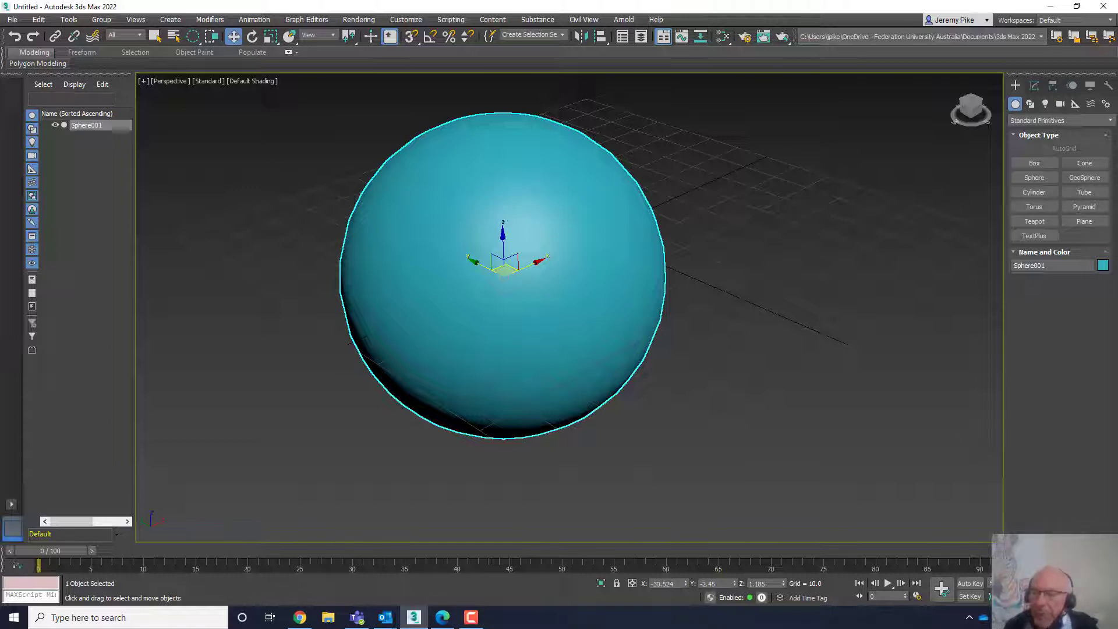
- Restore the four-viewport layout and move the sphere left along X in the Front viewport
{"action": "key", "text": "alt+w"}
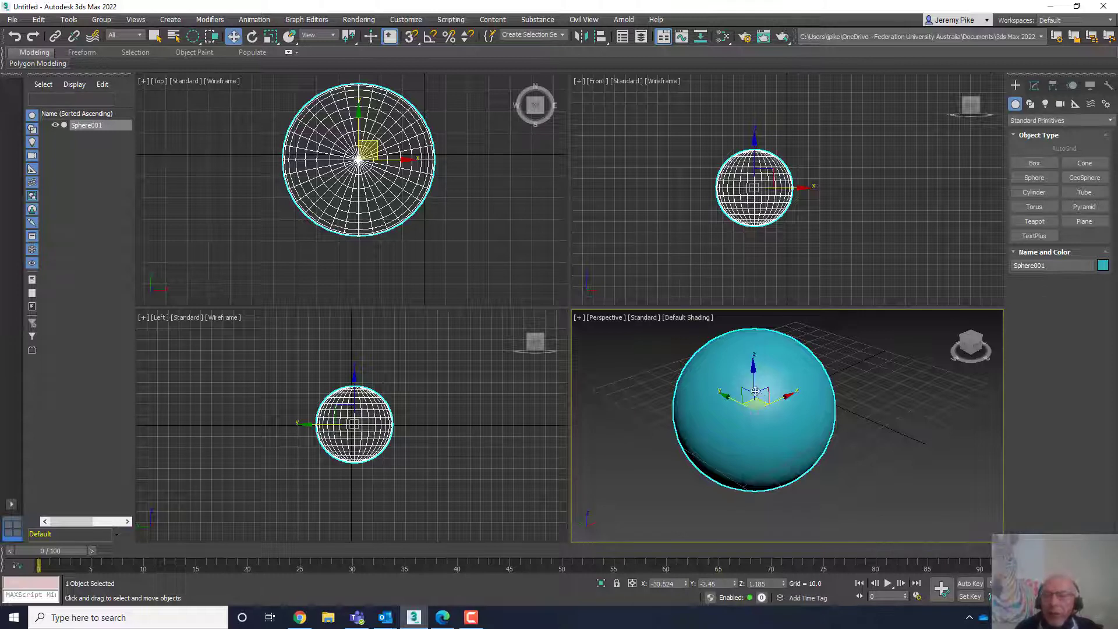
{"action": "left_click", "coordinate": [756, 180]}
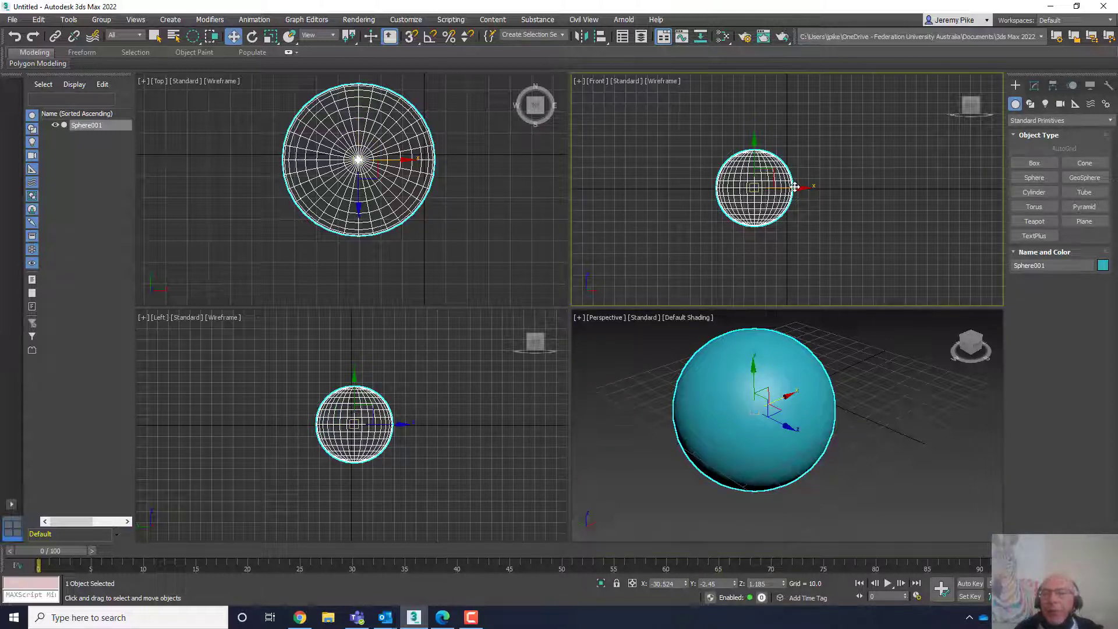
{"action": "left_click_drag", "start_coordinate": [795, 186], "coordinate": [711, 173]}
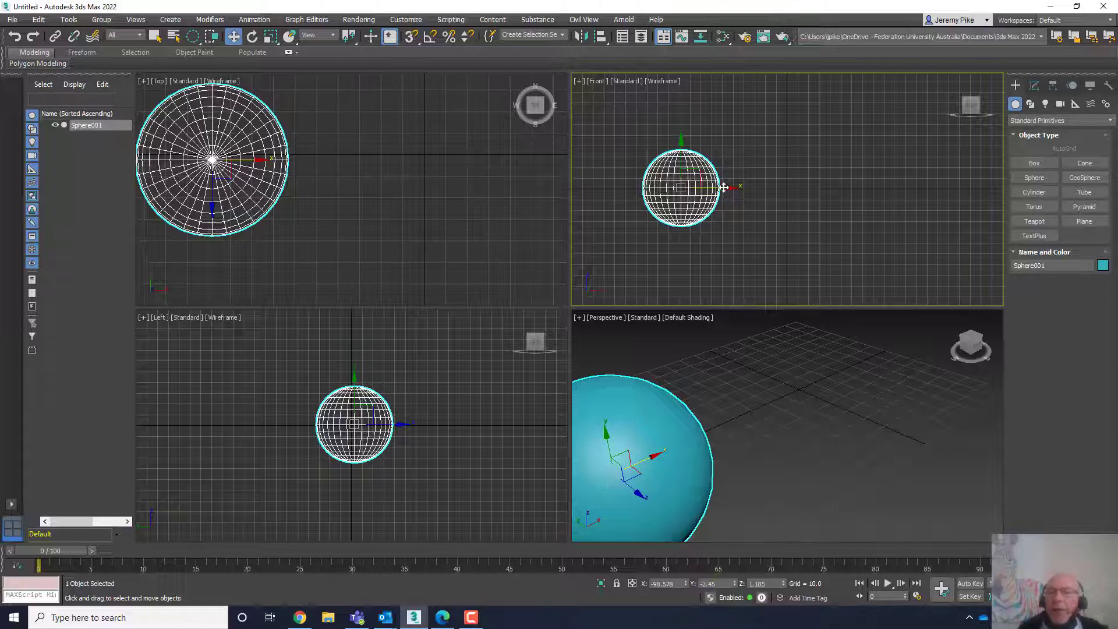
- Open the Move Transform Type-In and set the sphere's absolute world X, Y and Z positions to 0
{"action": "right_click", "coordinate": [675, 193]}
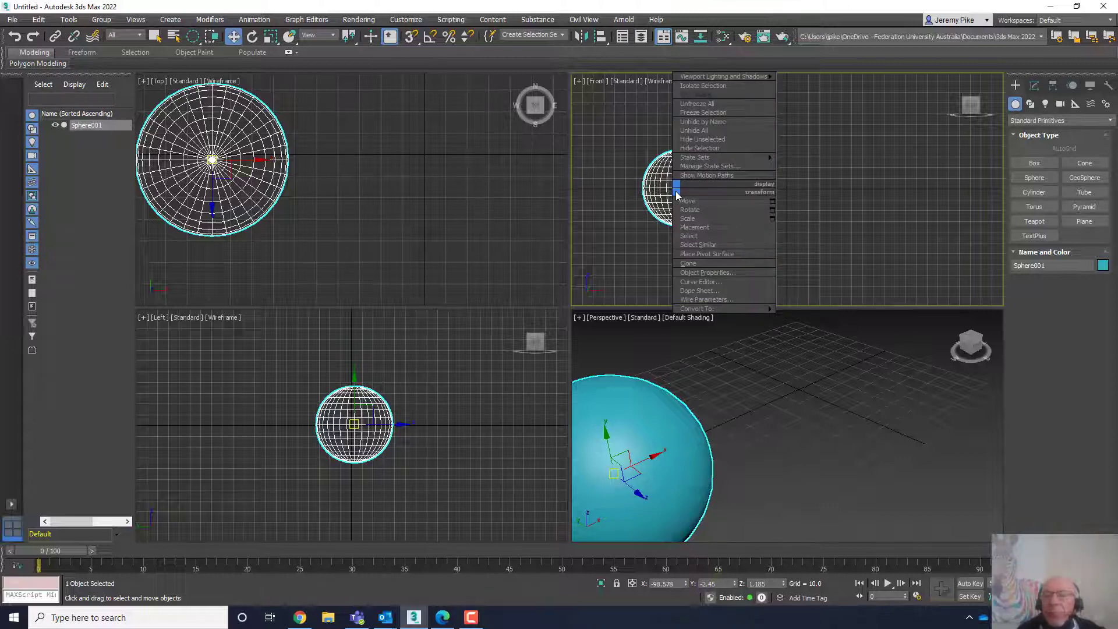
{"action": "left_click", "coordinate": [627, 154]}
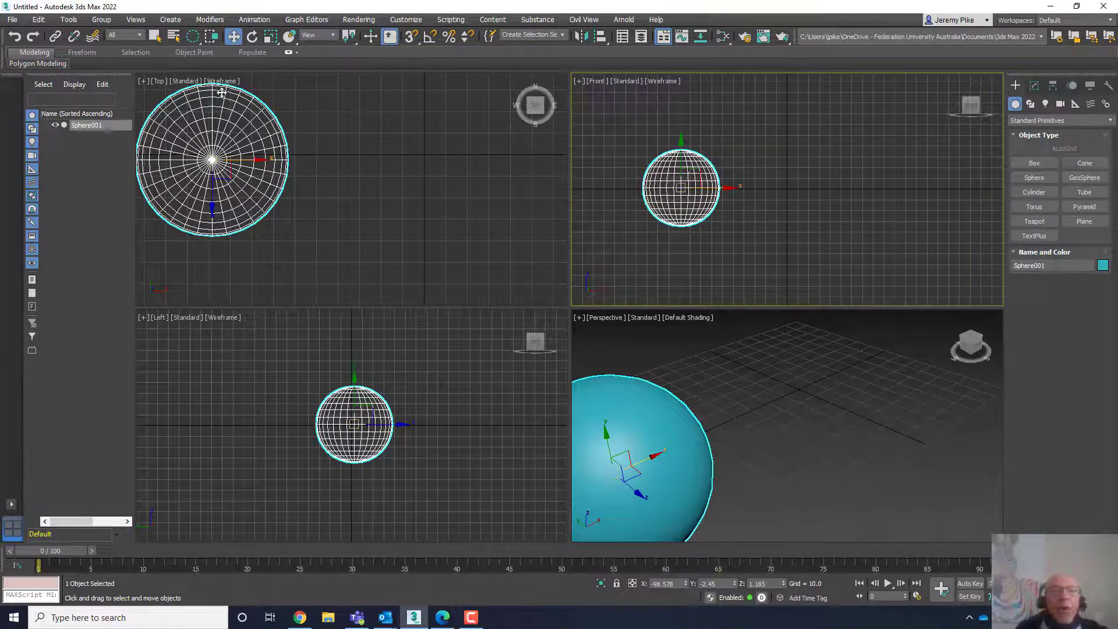
{"action": "right_click", "coordinate": [232, 36]}
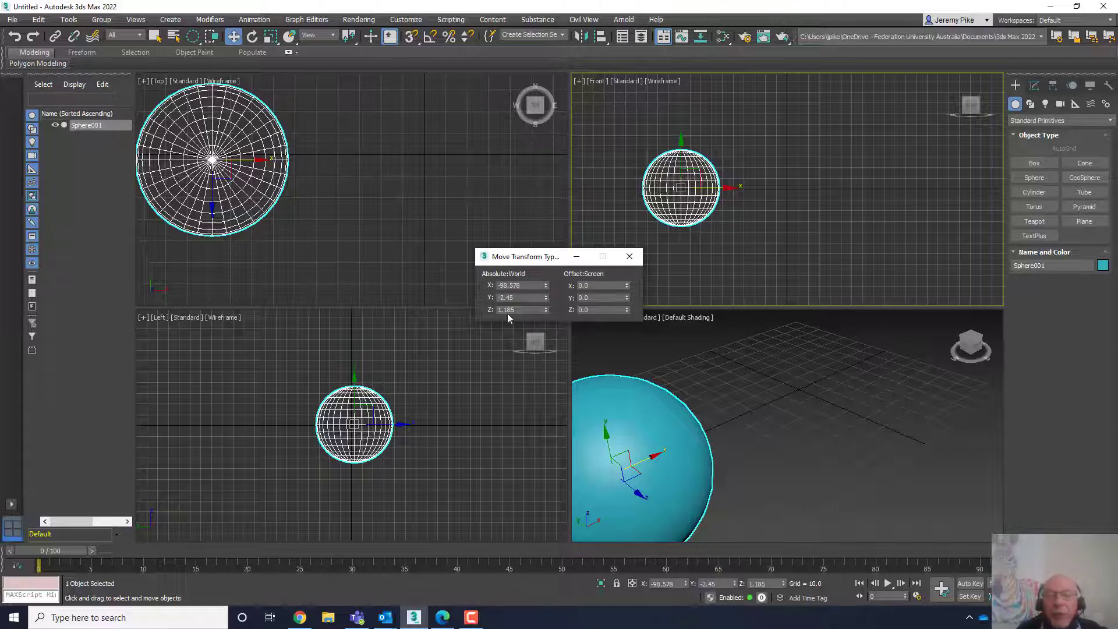
{"action": "double_click", "coordinate": [520, 285]}
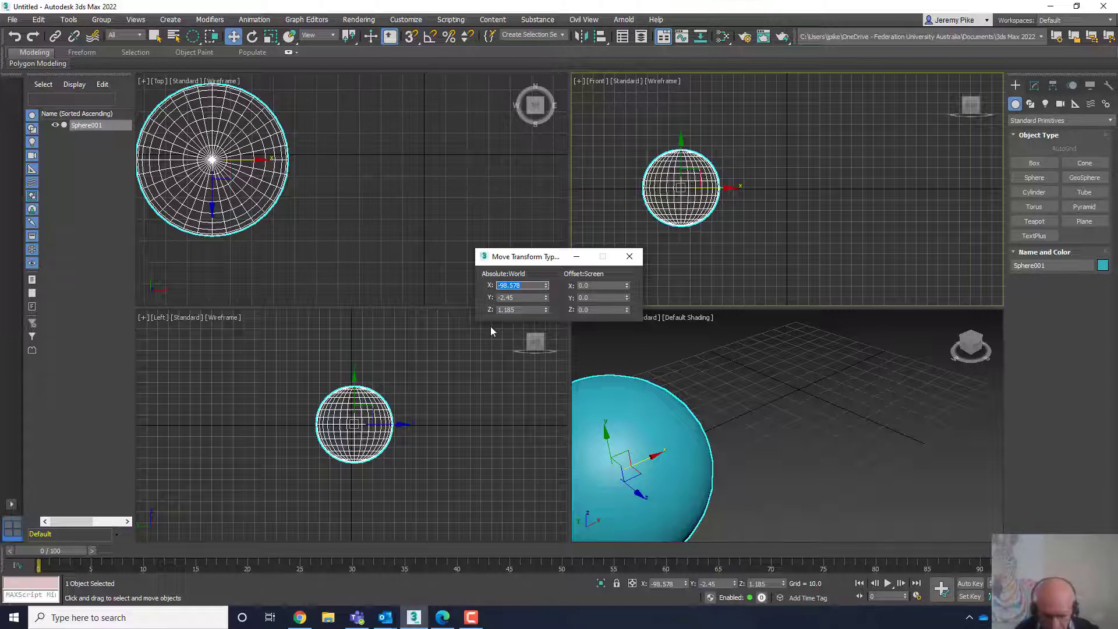
{"action": "type", "text": "0"}
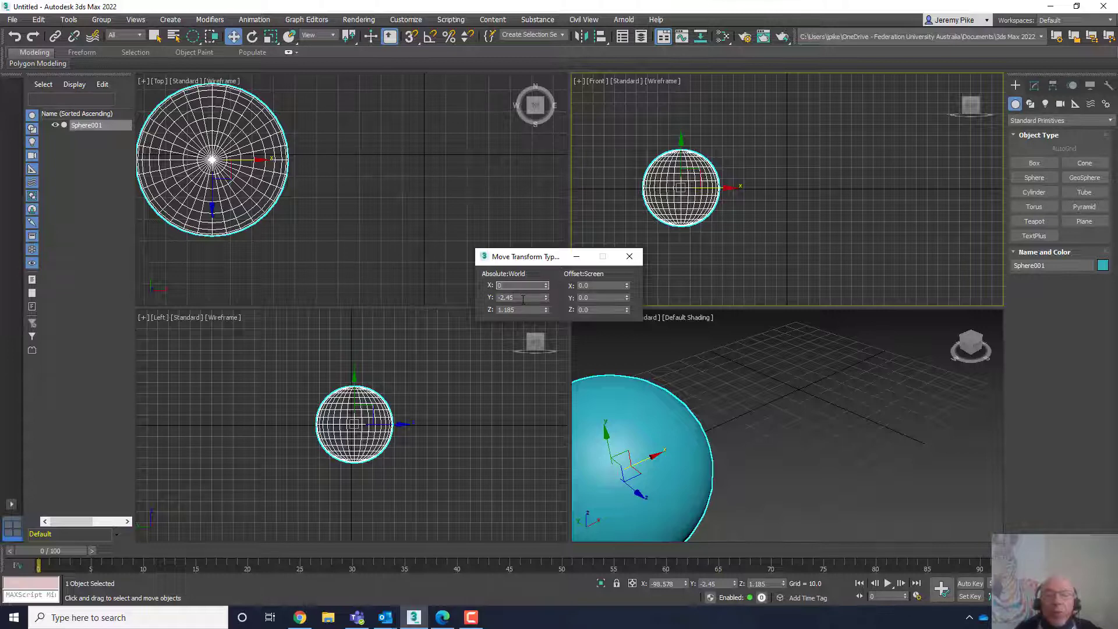
{"action": "double_click", "coordinate": [523, 297]}
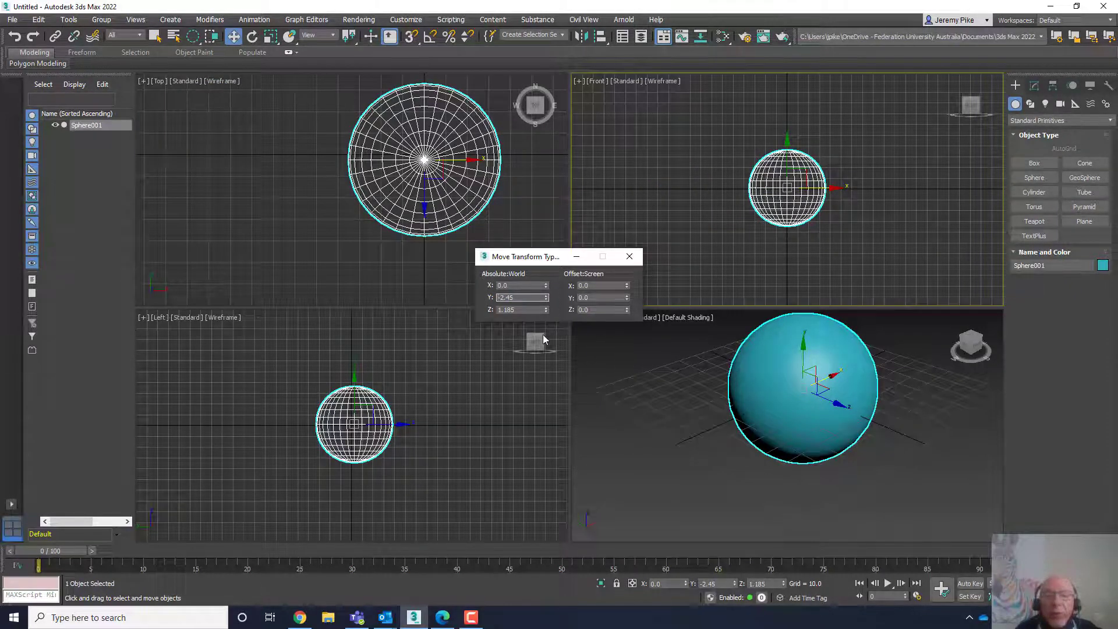
{"action": "type", "text": "0"}
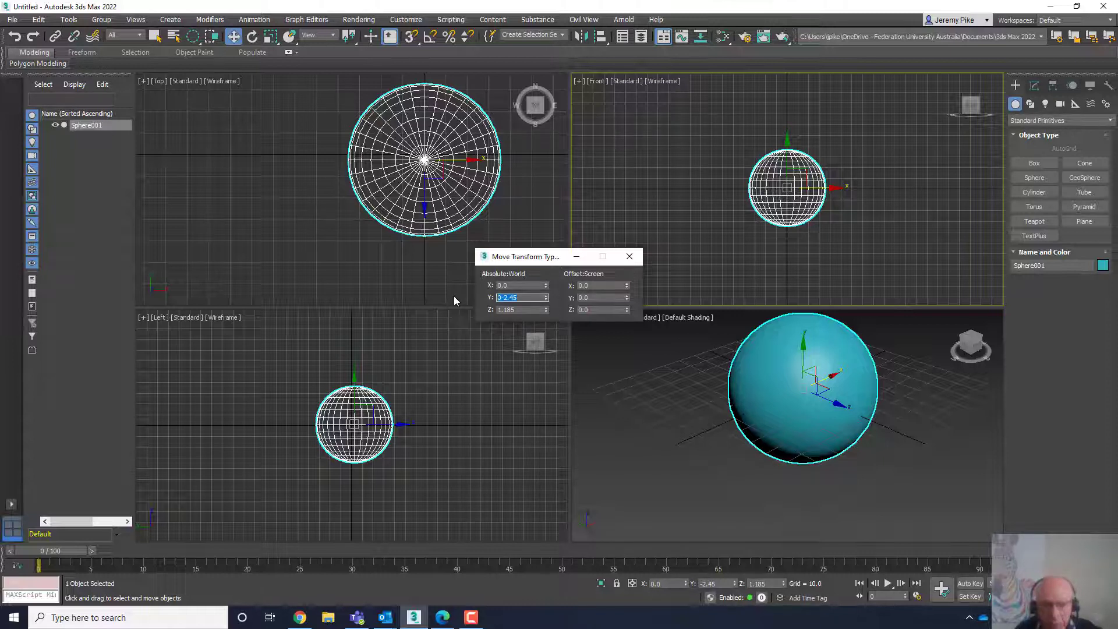
{"action": "key", "text": "Delete"}
{"action": "key", "text": "Delete"}
{"action": "key", "text": "Delete"}
{"action": "key", "text": "Delete"}
{"action": "key", "text": "Delete"}
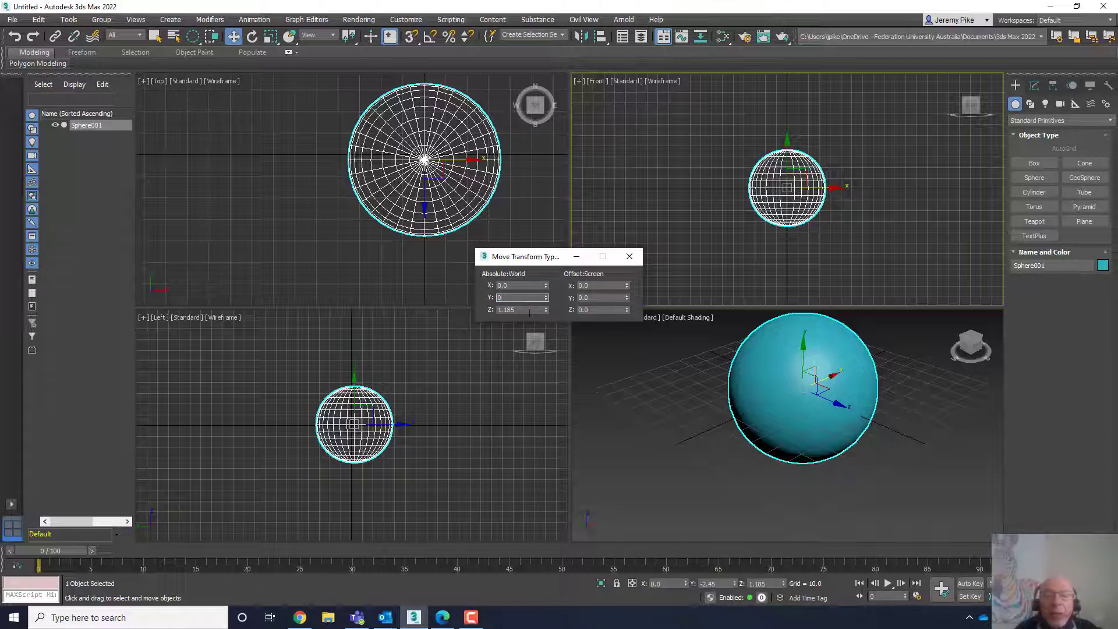
{"action": "left_click", "coordinate": [527, 311]}
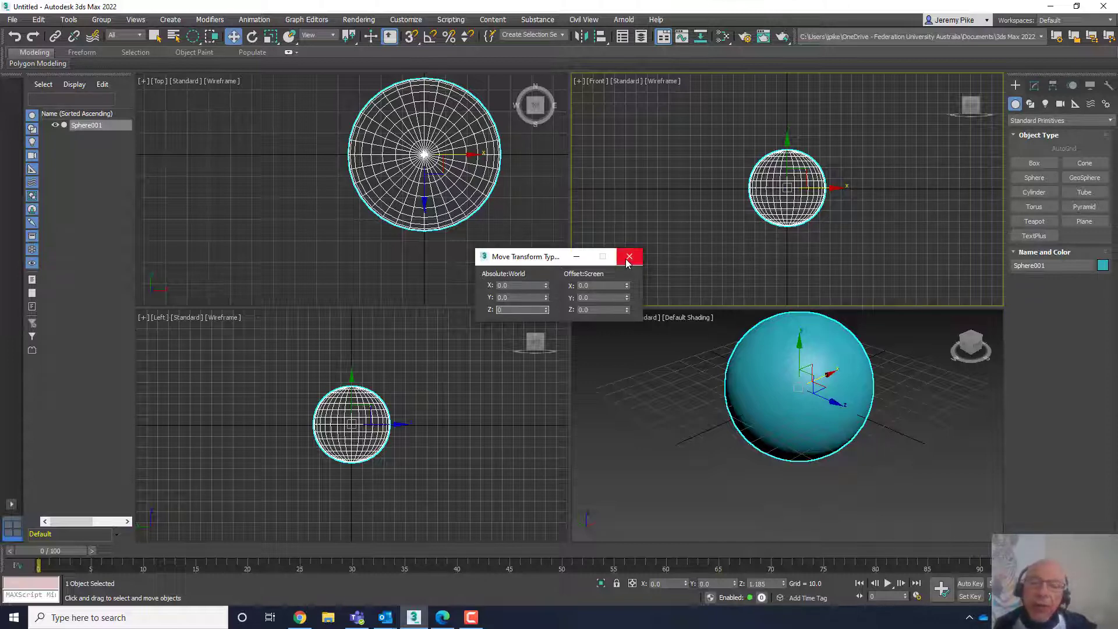
{"action": "left_click", "coordinate": [627, 260]}
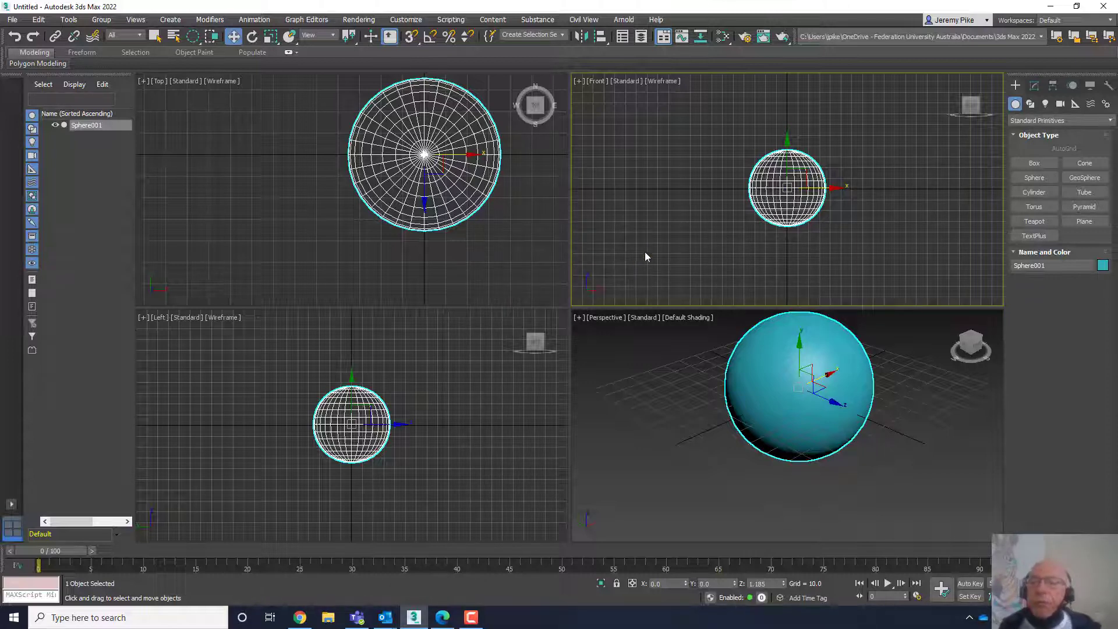
- Zoom the Front viewport in on the sphere and deselect it
{"action": "scroll", "coordinate": [769, 218], "scroll_direction": "up", "scroll_amount": 5}
{"action": "middle_click_drag", "start_coordinate": [774, 230], "coordinate": [718, 279]}
{"action": "scroll", "coordinate": [719, 276], "scroll_direction": "down", "scroll_amount": 2}
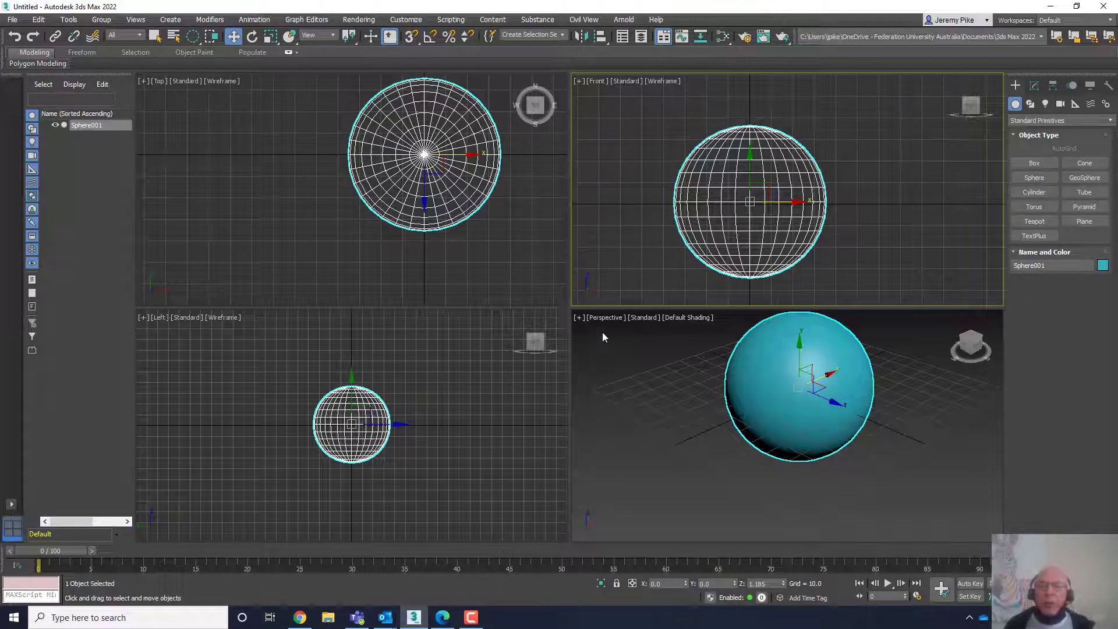
{"action": "left_click", "coordinate": [653, 229]}
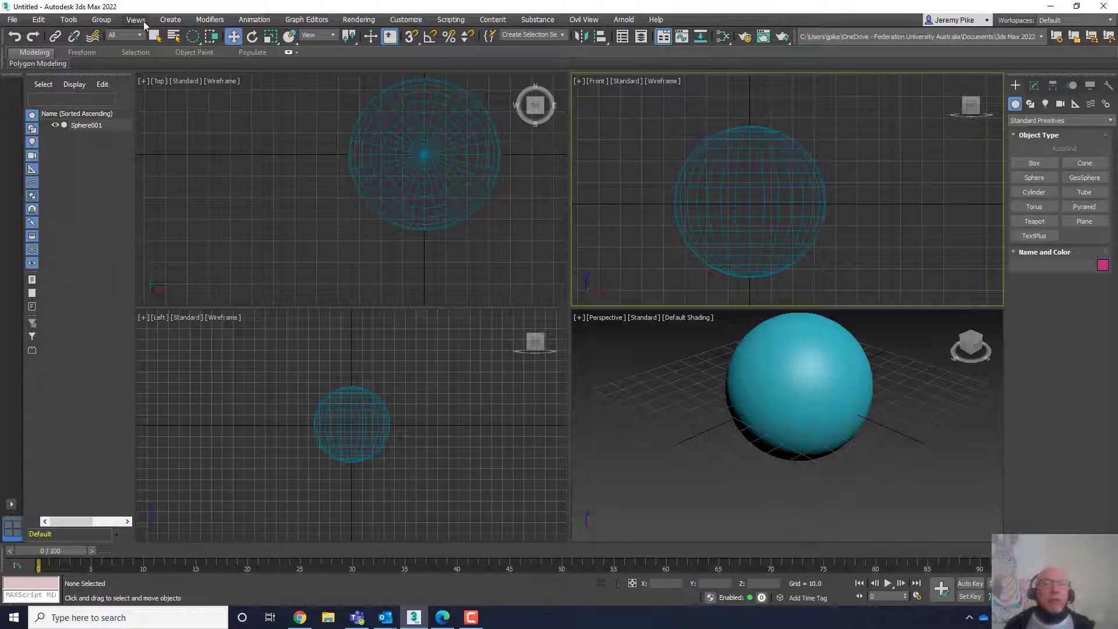
- Activate the Rotate tool and select the sphere in the Front viewport
{"action": "left_click", "coordinate": [251, 37]}
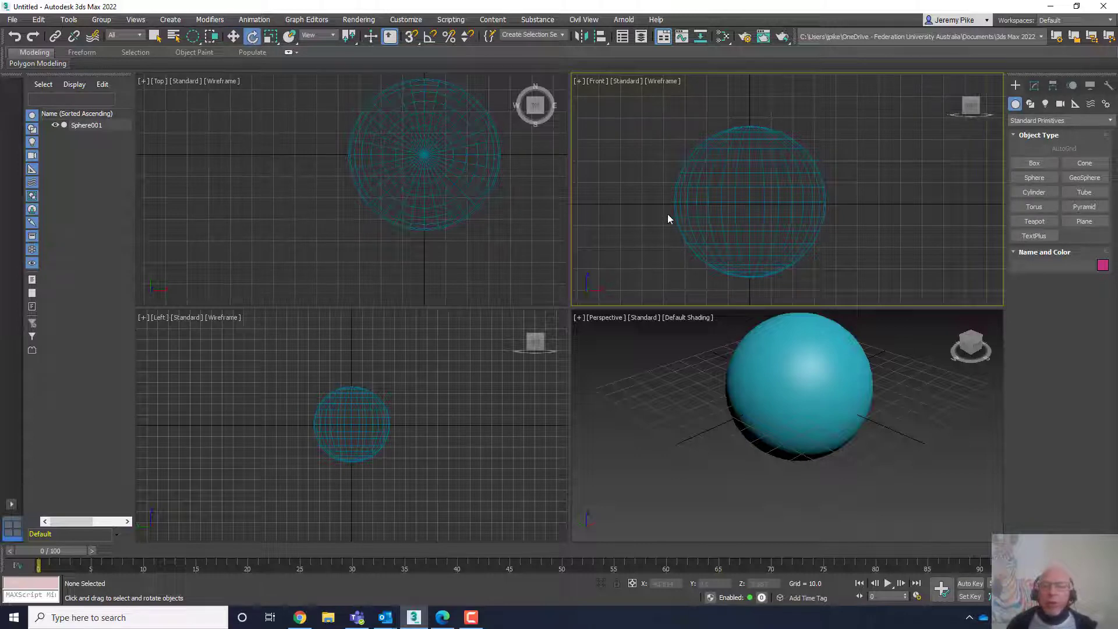
{"action": "scroll", "coordinate": [756, 210], "scroll_direction": "up", "scroll_amount": 2}
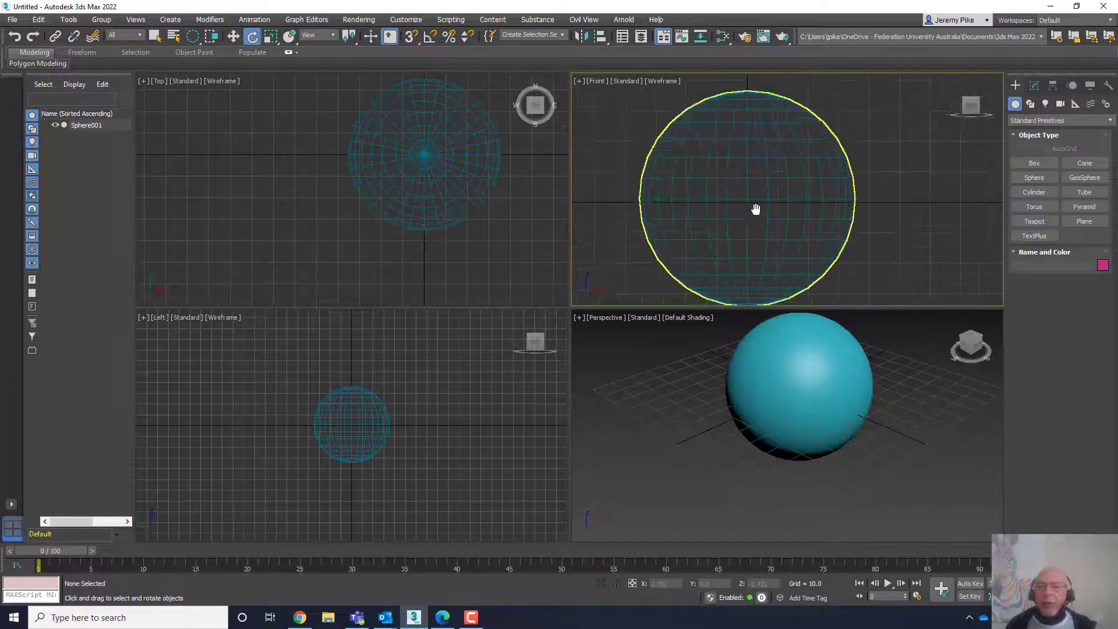
{"action": "middle_click_drag", "start_coordinate": [756, 207], "coordinate": [796, 180]}
{"action": "scroll", "coordinate": [792, 192], "scroll_direction": "down", "scroll_amount": 3}
{"action": "scroll", "coordinate": [785, 192], "scroll_direction": "up", "scroll_amount": 3}
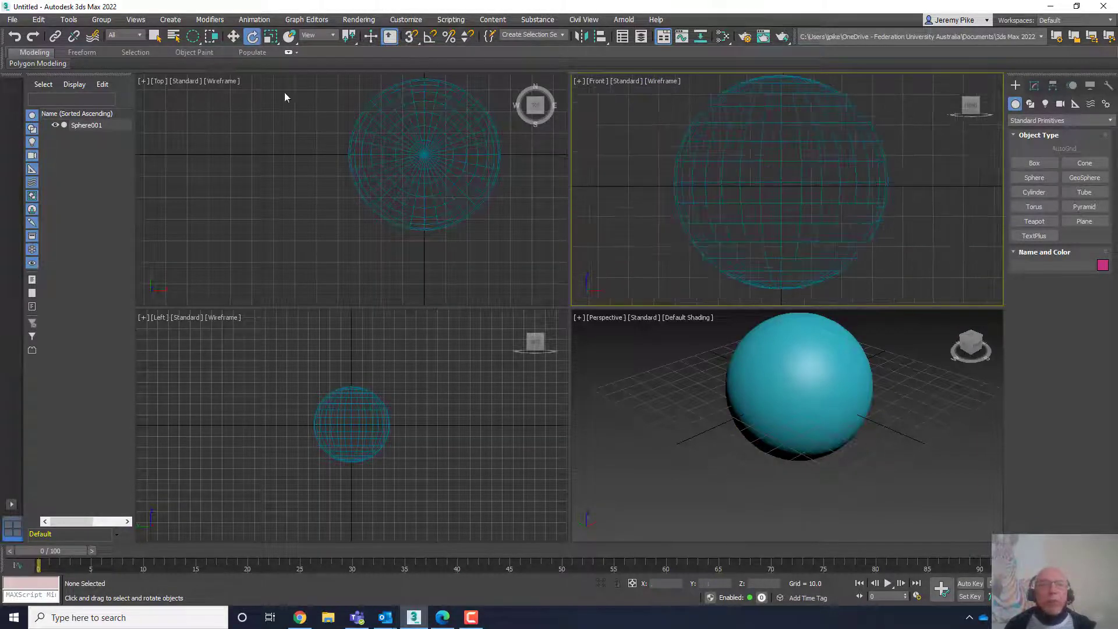
{"action": "left_click", "coordinate": [763, 183]}
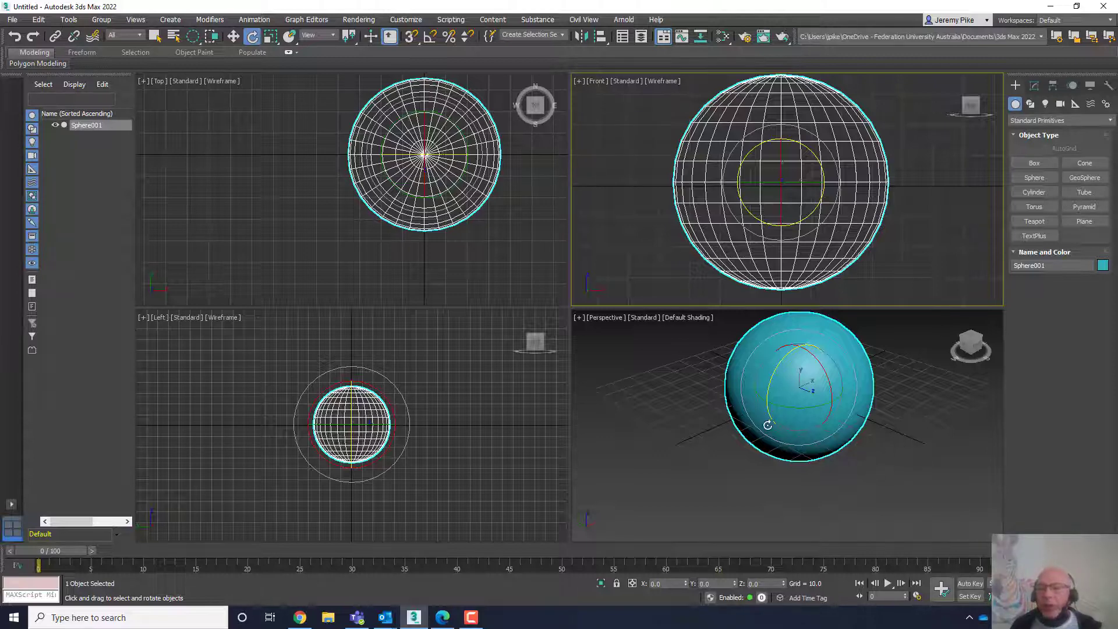
- Switch the Perspective viewport's shading mode to Edged Faces
{"action": "scroll", "coordinate": [807, 367], "scroll_direction": "up", "scroll_amount": 4}
{"action": "scroll", "coordinate": [807, 367], "scroll_direction": "down", "scroll_amount": 4}
{"action": "middle_click_drag", "start_coordinate": [807, 368], "coordinate": [779, 415]}
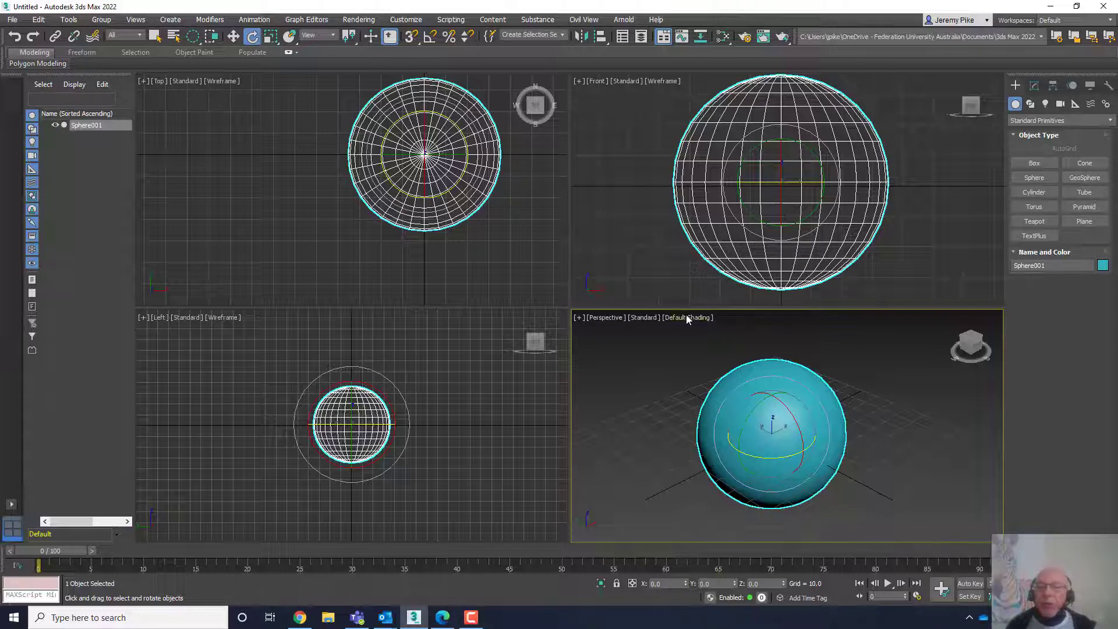
{"action": "left_click", "coordinate": [645, 318]}
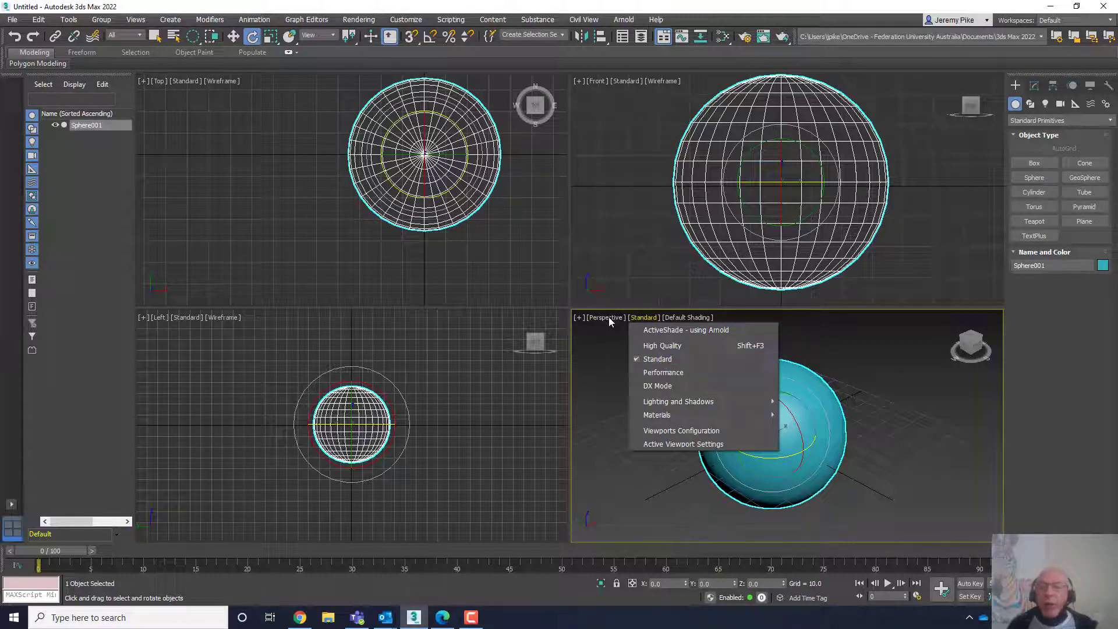
{"action": "key", "text": "Escape"}
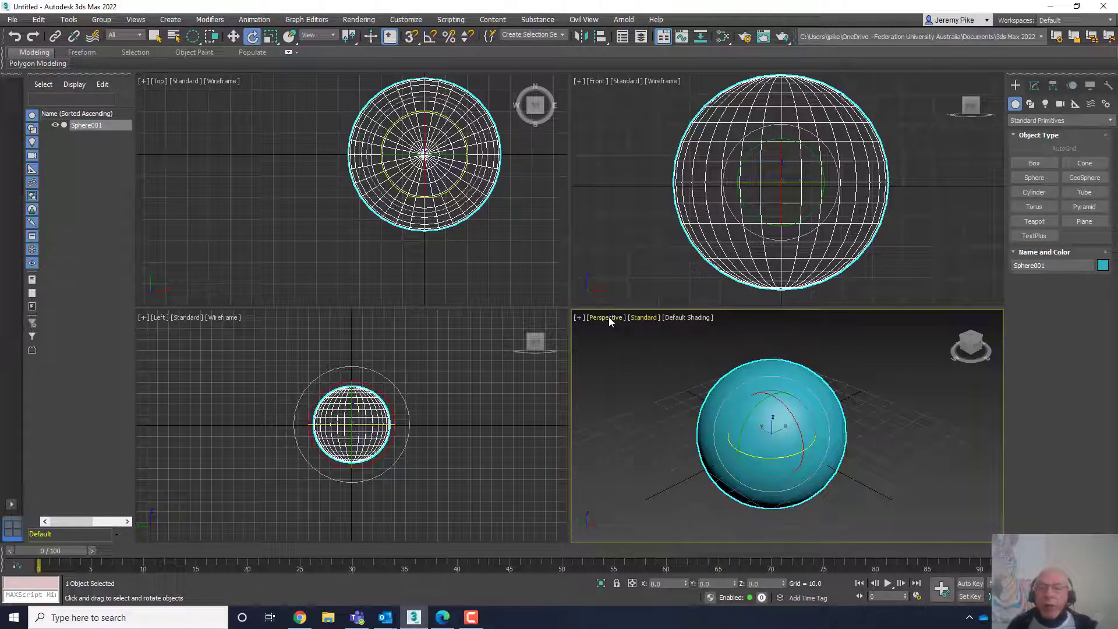
{"action": "left_click", "coordinate": [680, 318]}
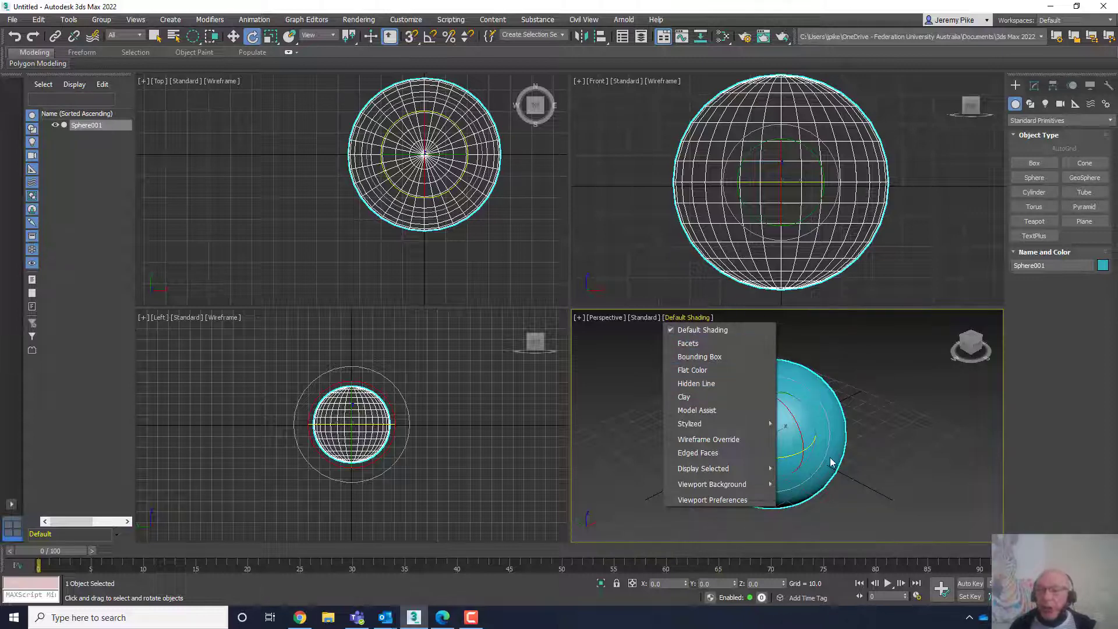
{"action": "left_click", "coordinate": [707, 457]}
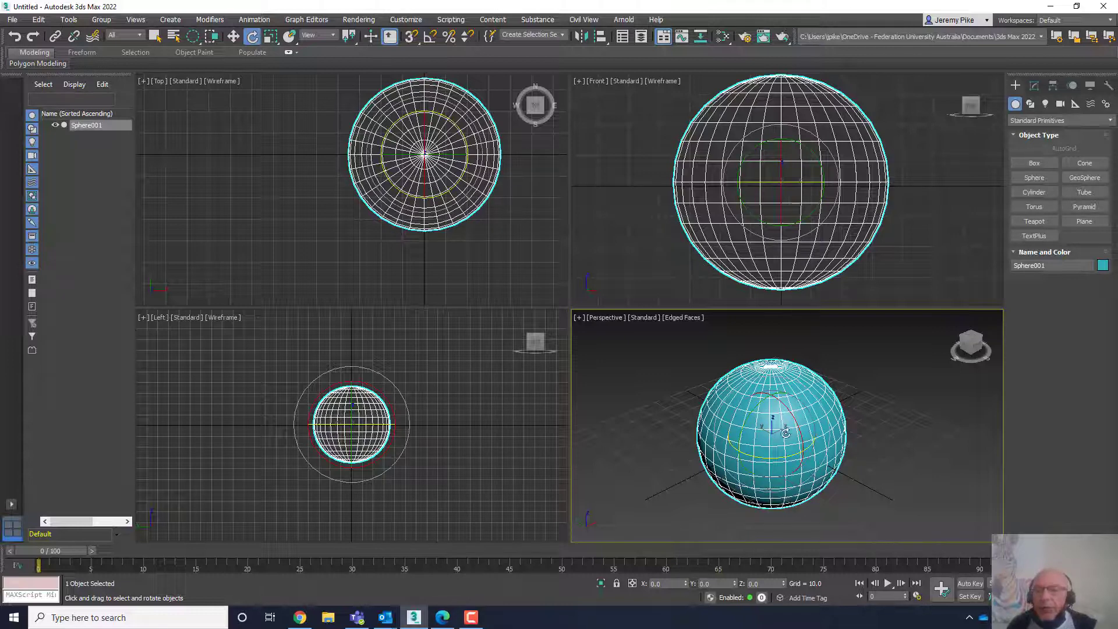
- Maximize the Perspective viewport and rotate the sphere about its Z axis by about -54 degrees
{"action": "left_click", "coordinate": [1107, 596]}
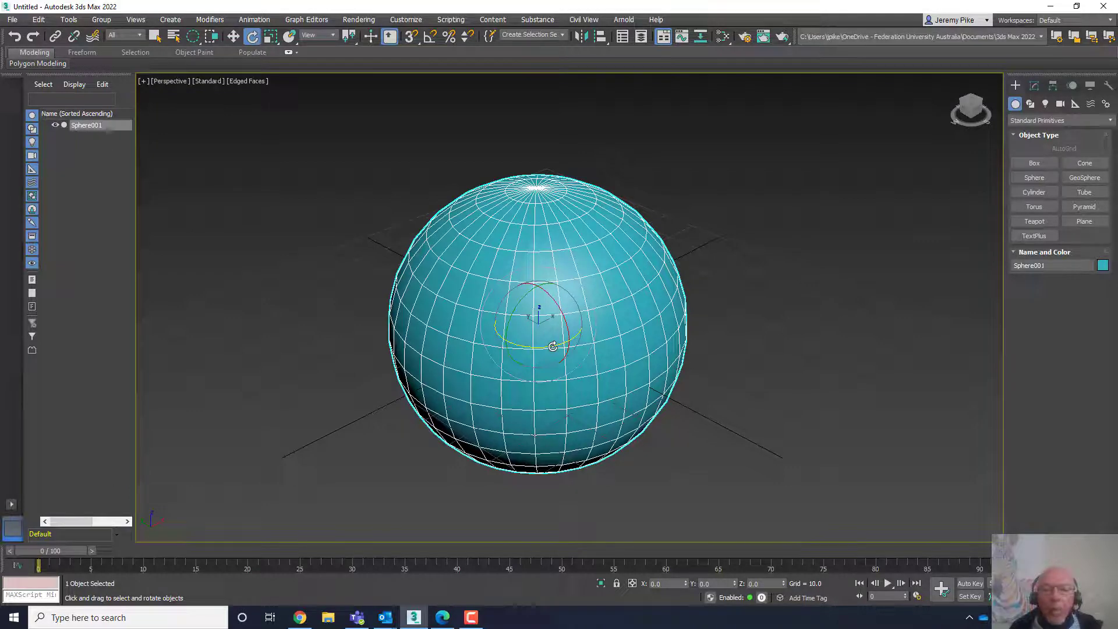
{"action": "left_click_drag", "start_coordinate": [551, 347], "coordinate": [482, 327]}
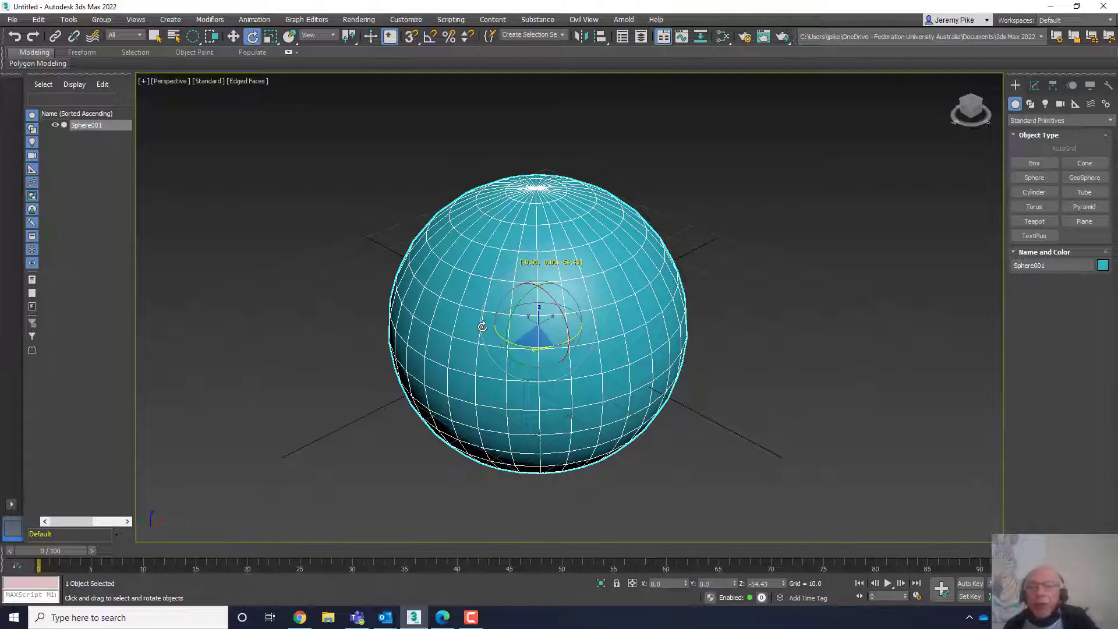
- Rotate the sphere about its Z axis to about -91 degrees and review it in the Rotate Transform Type-In dialog
{"action": "left_click_drag", "start_coordinate": [482, 327], "coordinate": [436, 319]}
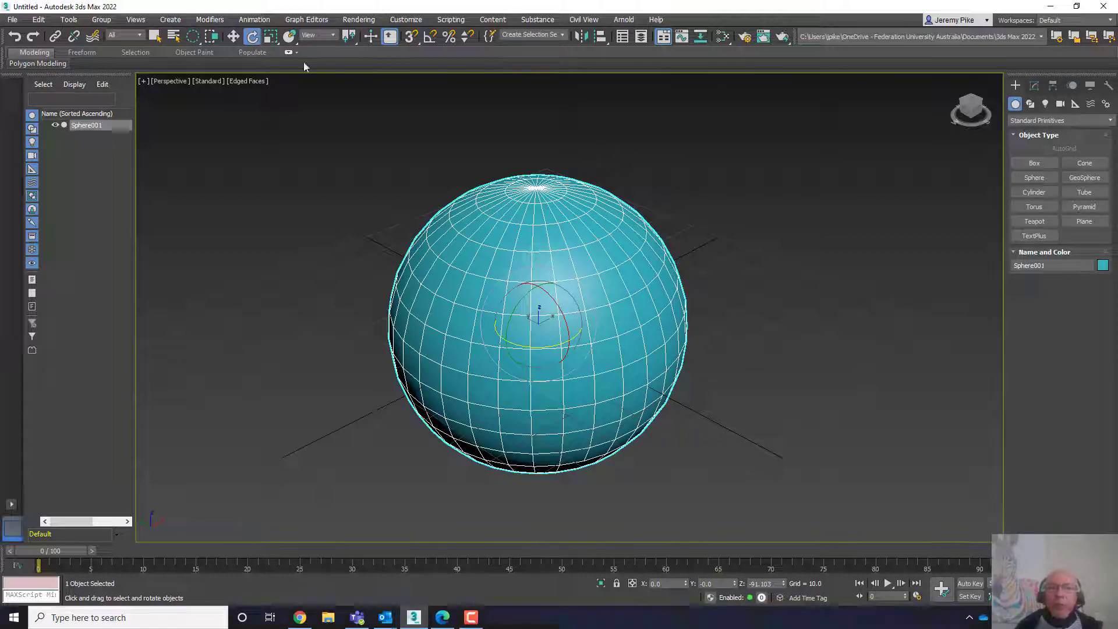
{"action": "right_click", "coordinate": [253, 37]}
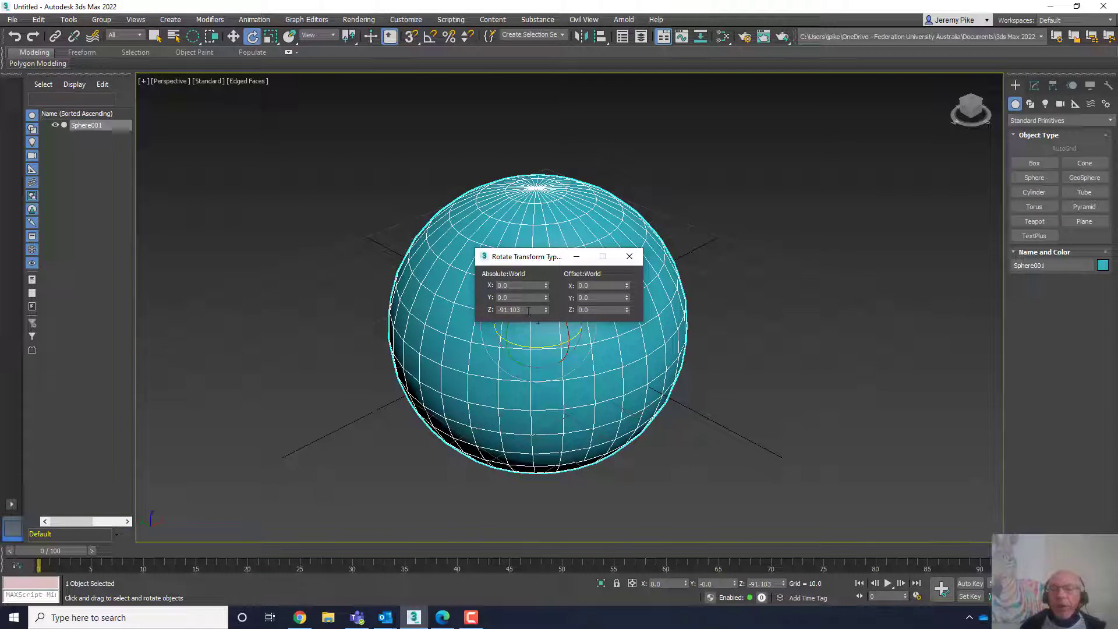
{"action": "left_click_drag", "start_coordinate": [534, 256], "coordinate": [255, 144]}
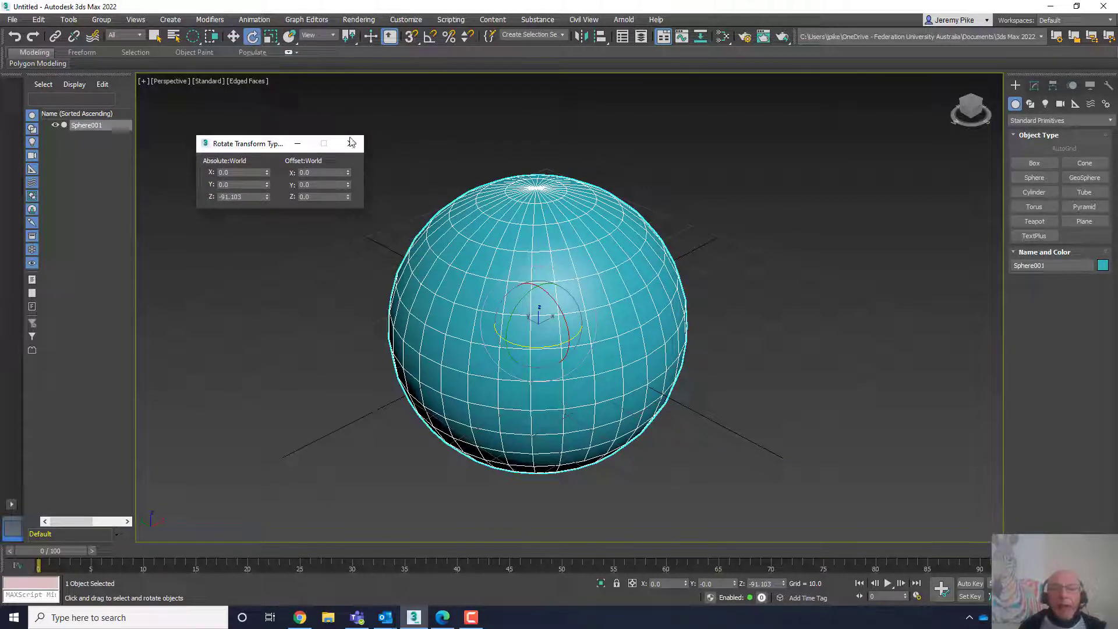
{"action": "left_click", "coordinate": [350, 144]}
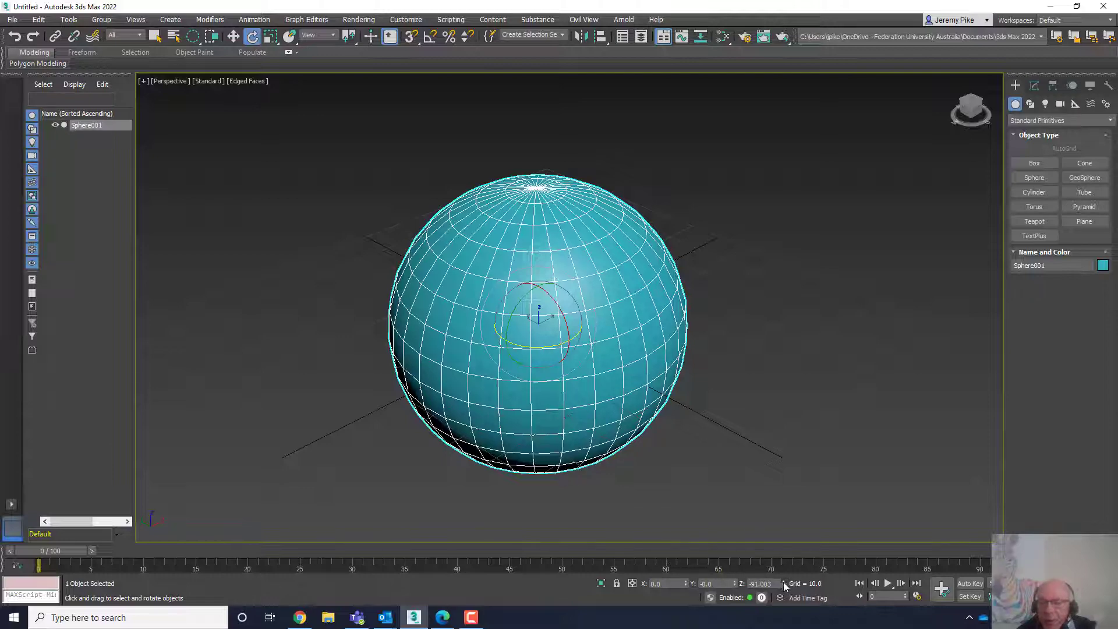
- Rotate the sphere freely about its Z, X and Y axes
{"action": "left_click_drag", "start_coordinate": [784, 581], "coordinate": [755, 220]}
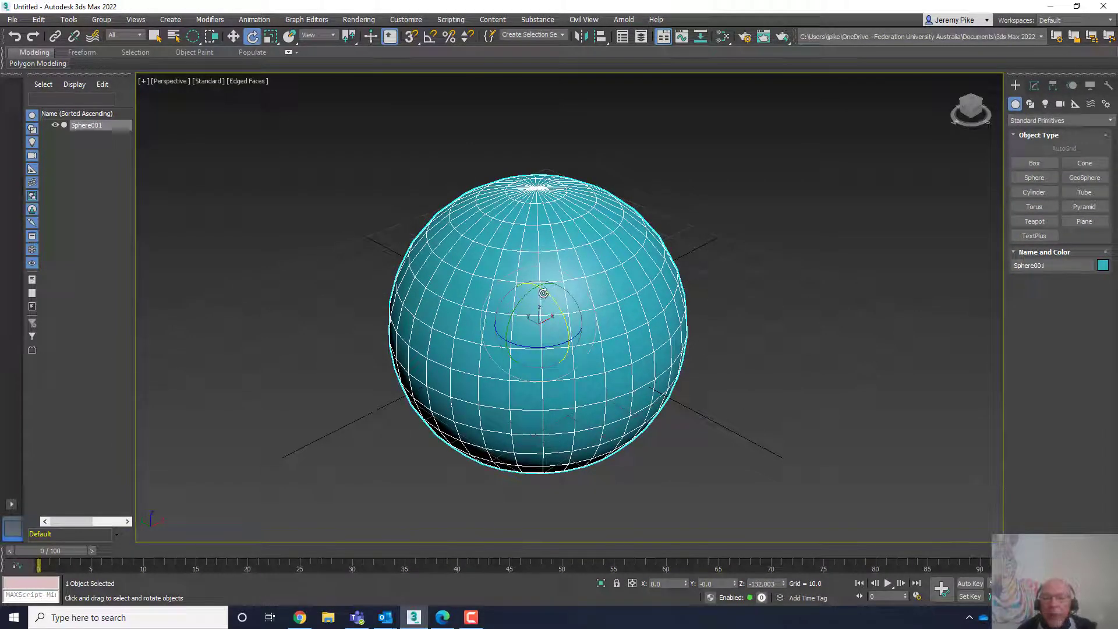
{"action": "left_click_drag", "start_coordinate": [543, 292], "coordinate": [550, 300]}
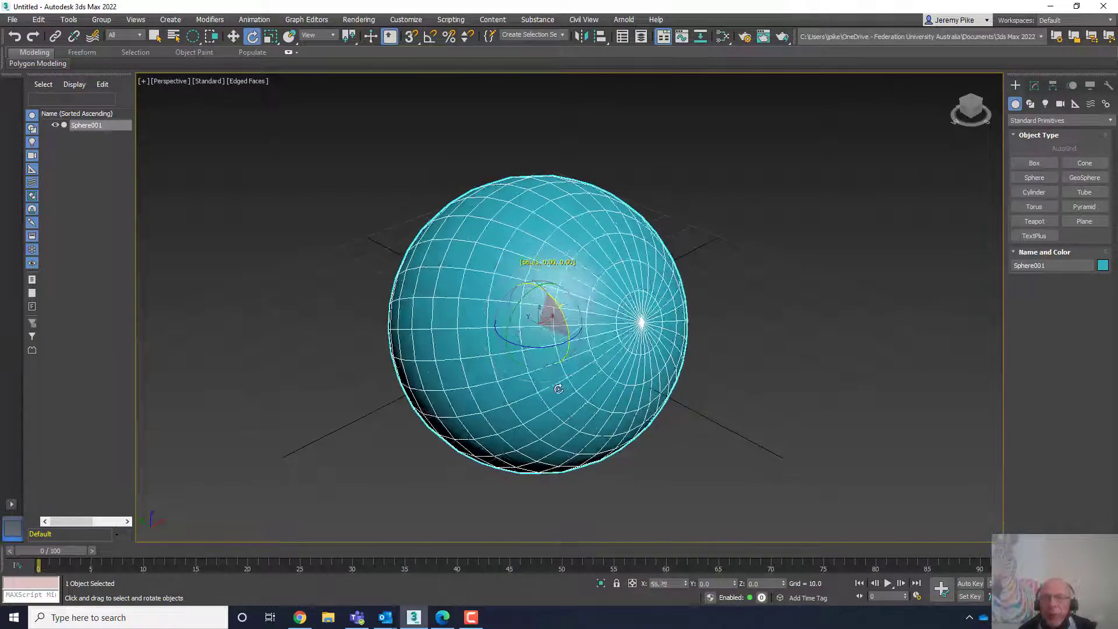
{"action": "left_click_drag", "start_coordinate": [558, 389], "coordinate": [528, 308]}
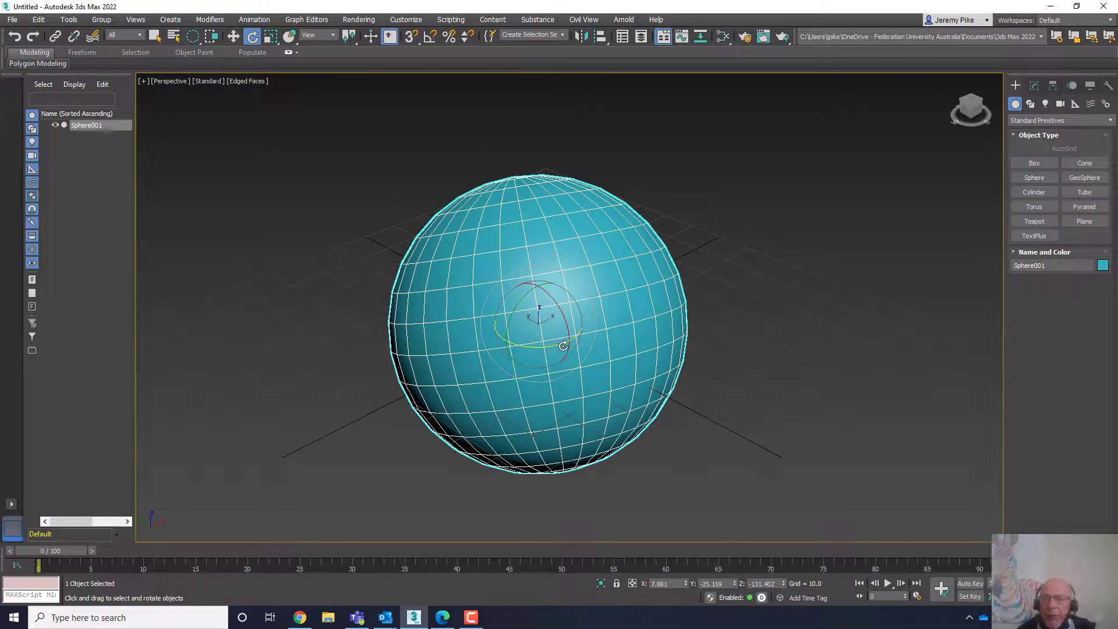
{"action": "left_click_drag", "start_coordinate": [563, 345], "coordinate": [554, 327]}
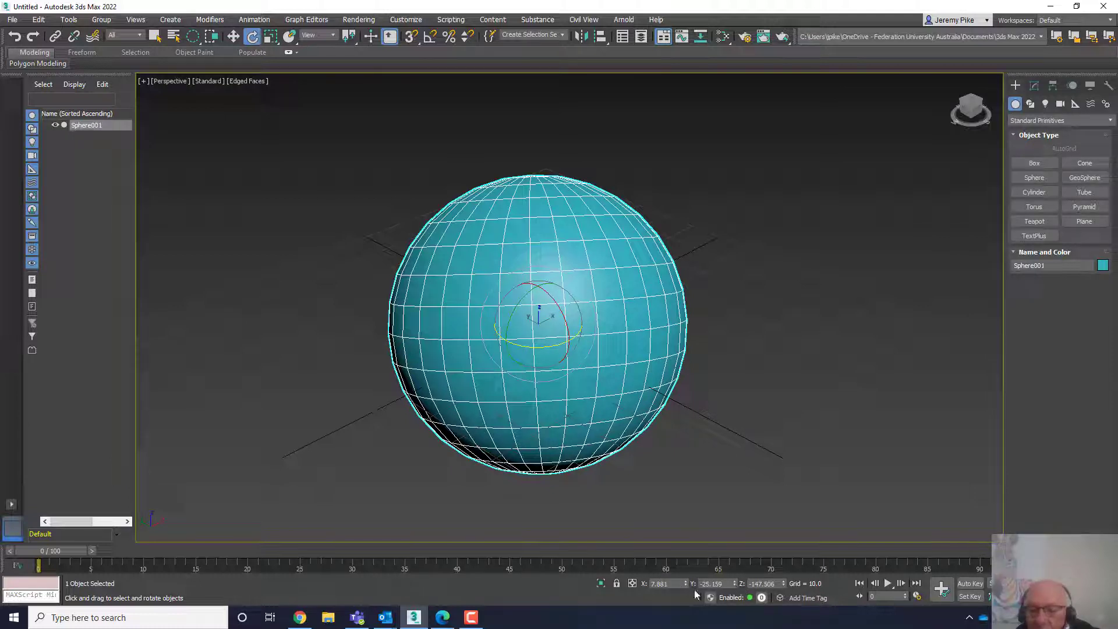
- Reset the sphere's X, Y and Z rotation values to 0
{"action": "right_click", "coordinate": [735, 585]}
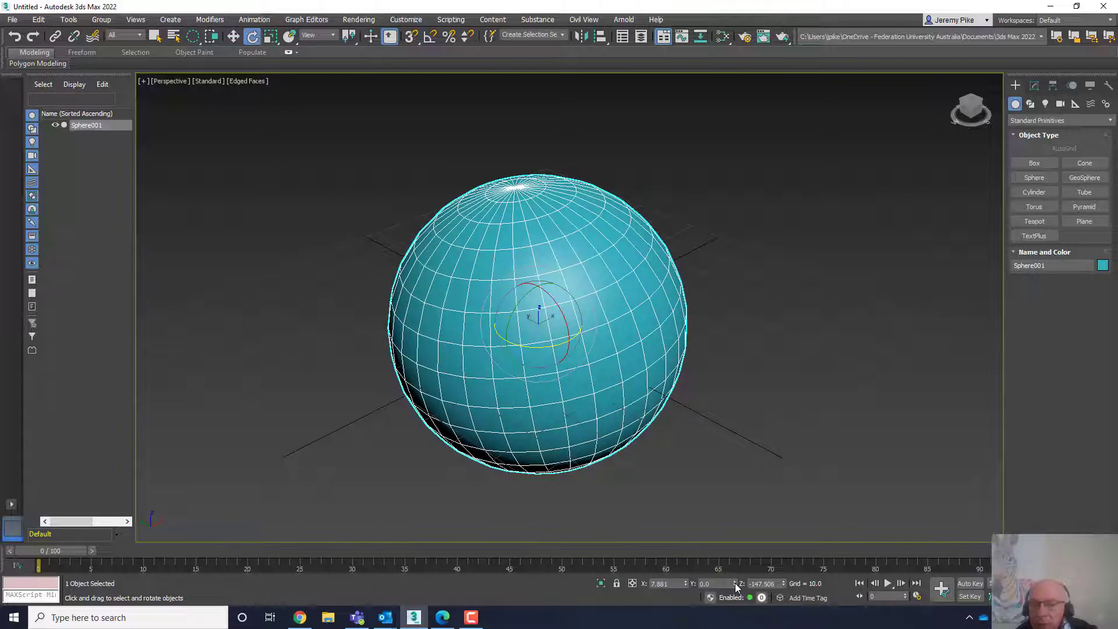
{"action": "right_click", "coordinate": [783, 584]}
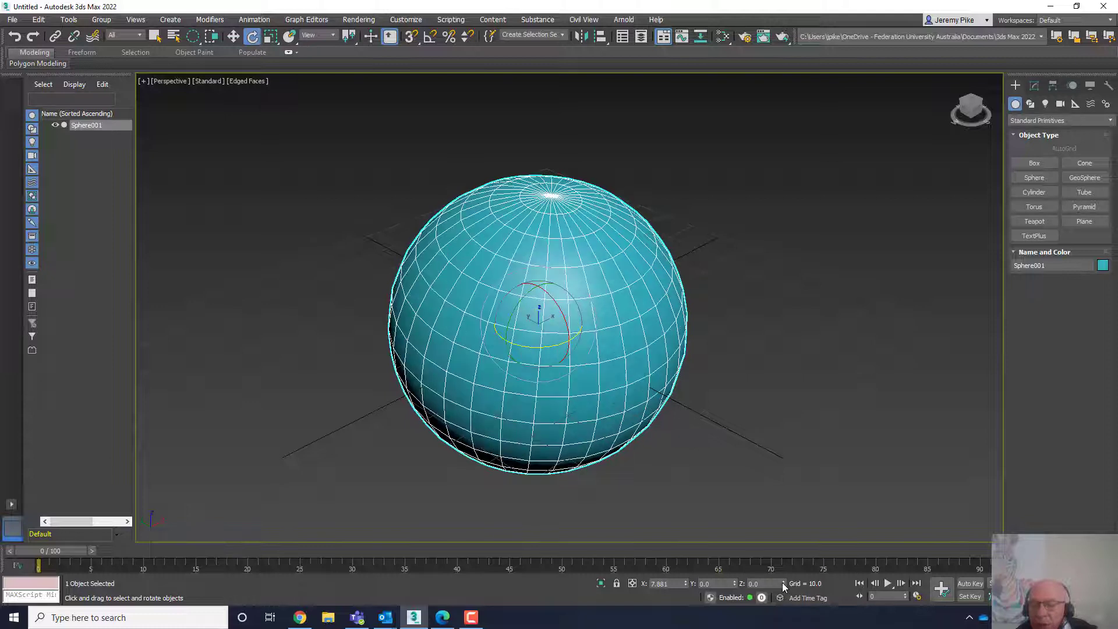
{"action": "right_click", "coordinate": [686, 583]}
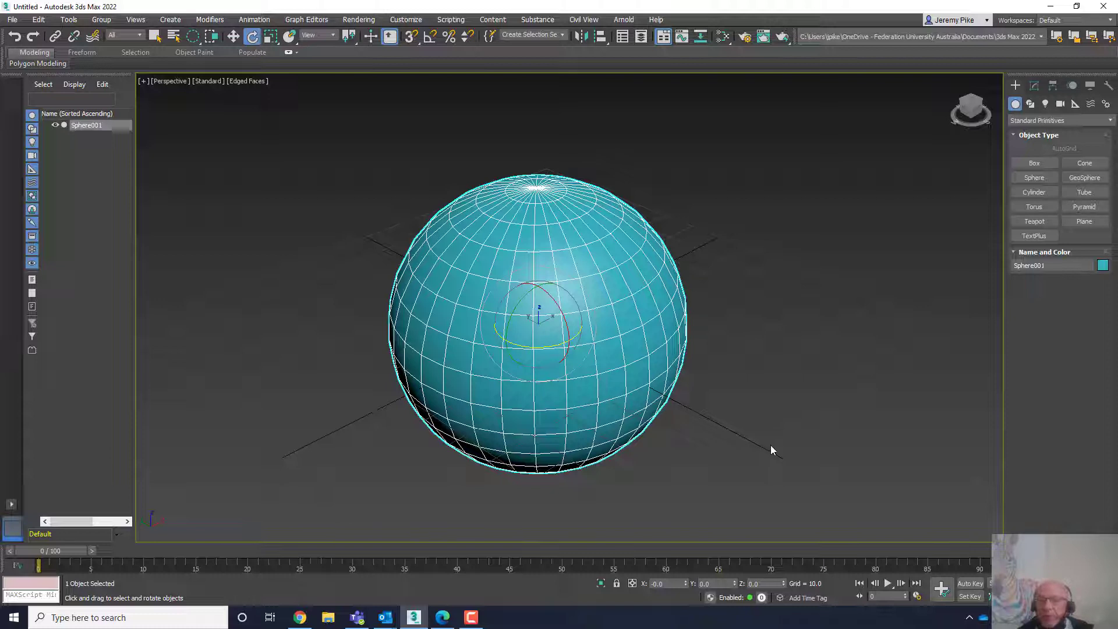
- Switch to the Move tool and restore the four-viewport layout
{"action": "left_click", "coordinate": [233, 39]}
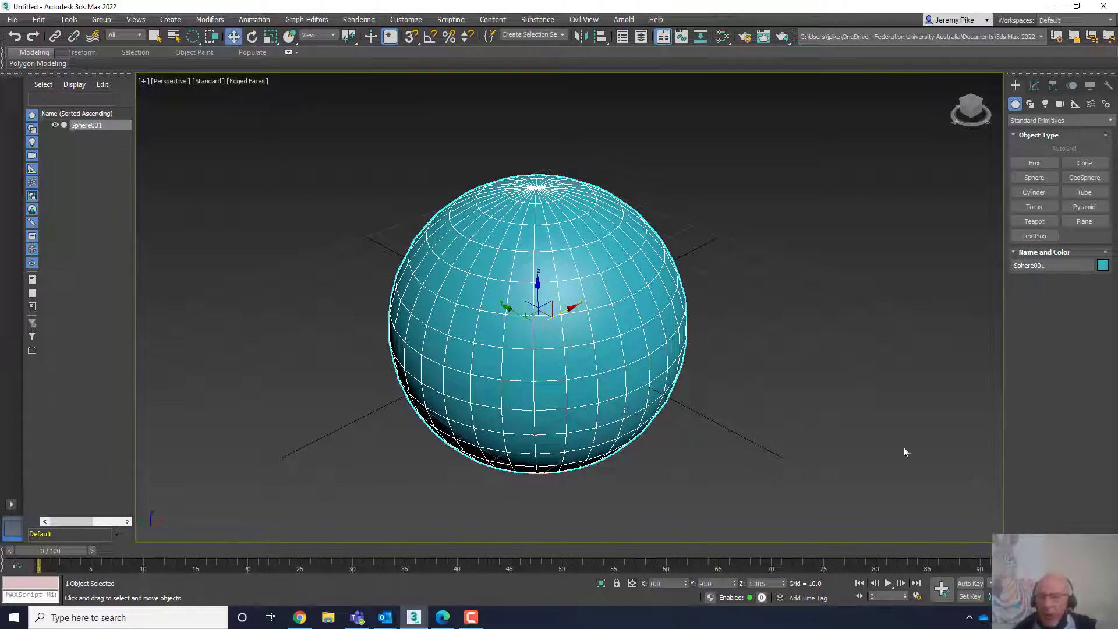
{"action": "key", "text": "alt+w"}
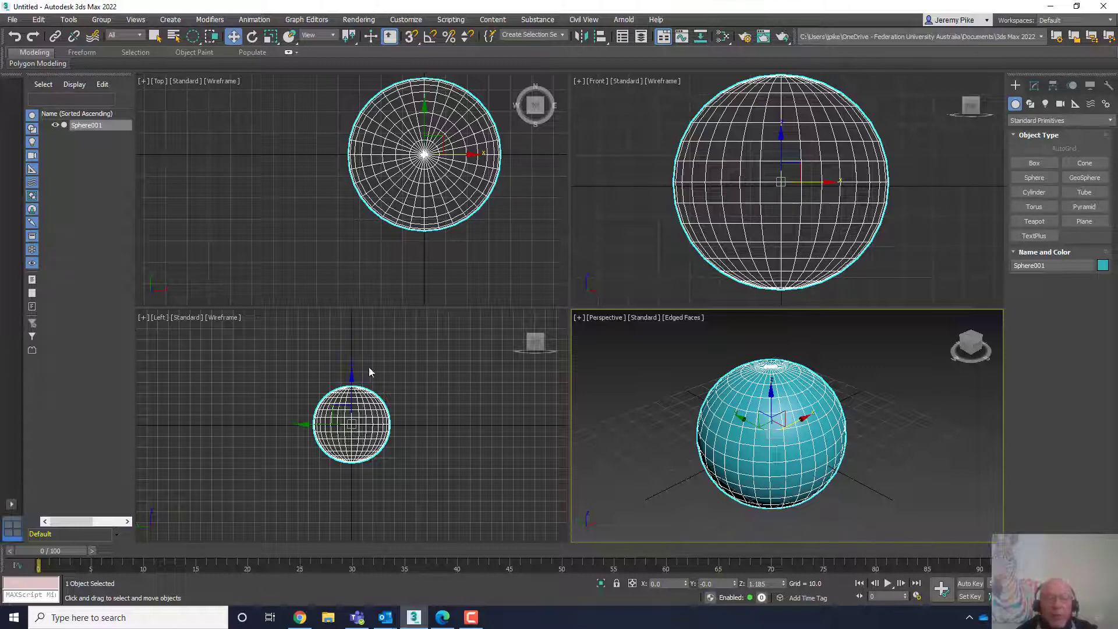
{"action": "scroll", "coordinate": [372, 434], "scroll_direction": "up", "scroll_amount": 3}
{"action": "scroll", "coordinate": [378, 434], "scroll_direction": "up", "scroll_amount": 4}
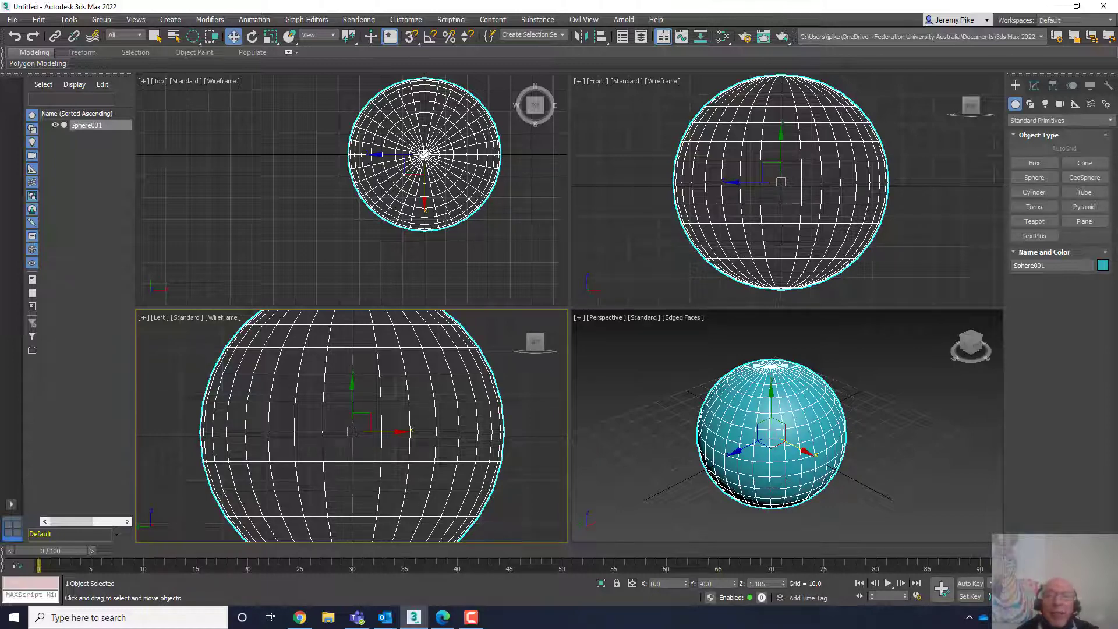
{"action": "scroll", "coordinate": [359, 424], "scroll_direction": "down", "scroll_amount": 5}
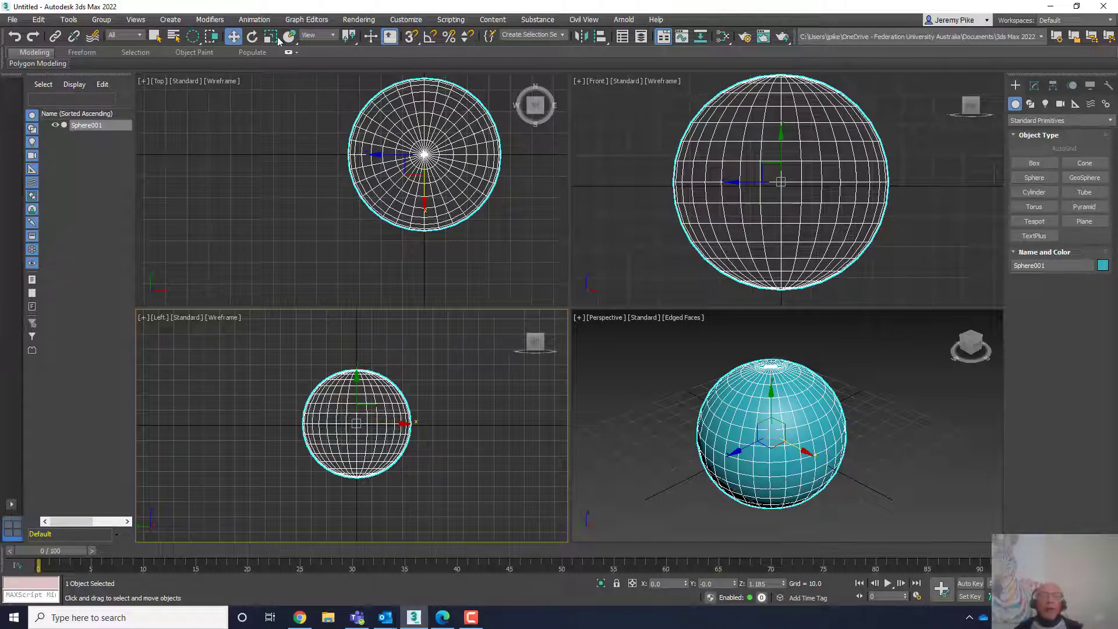
- Try rotating the sphere in the Perspective viewport and undo it
{"action": "left_click", "coordinate": [252, 37]}
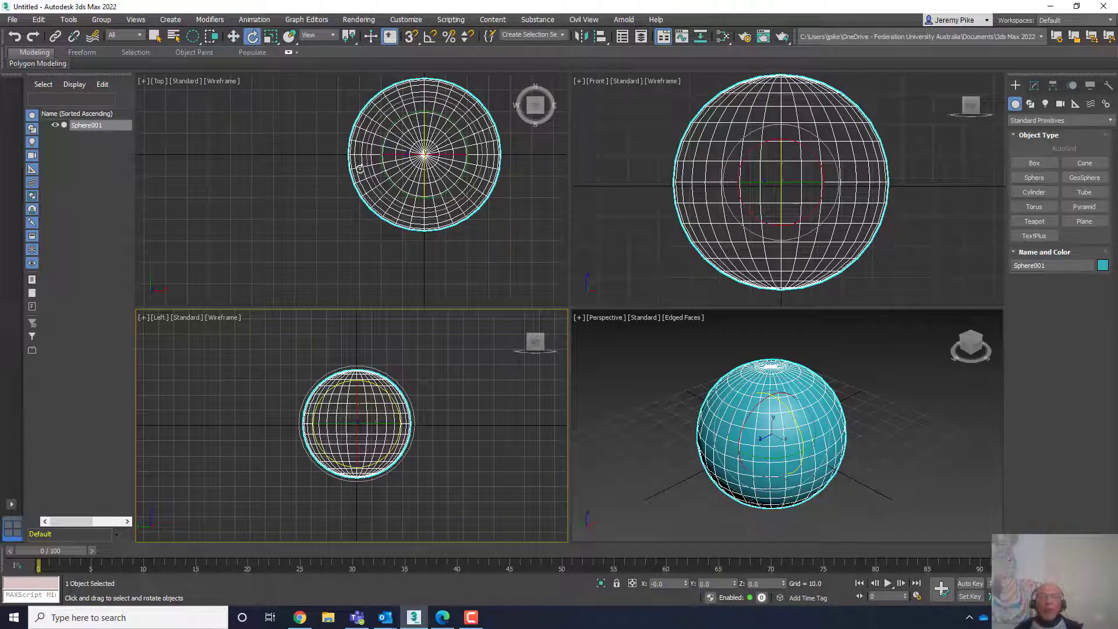
{"action": "left_click_drag", "start_coordinate": [744, 430], "coordinate": [733, 410]}
{"action": "key", "text": "ctrl+z"}
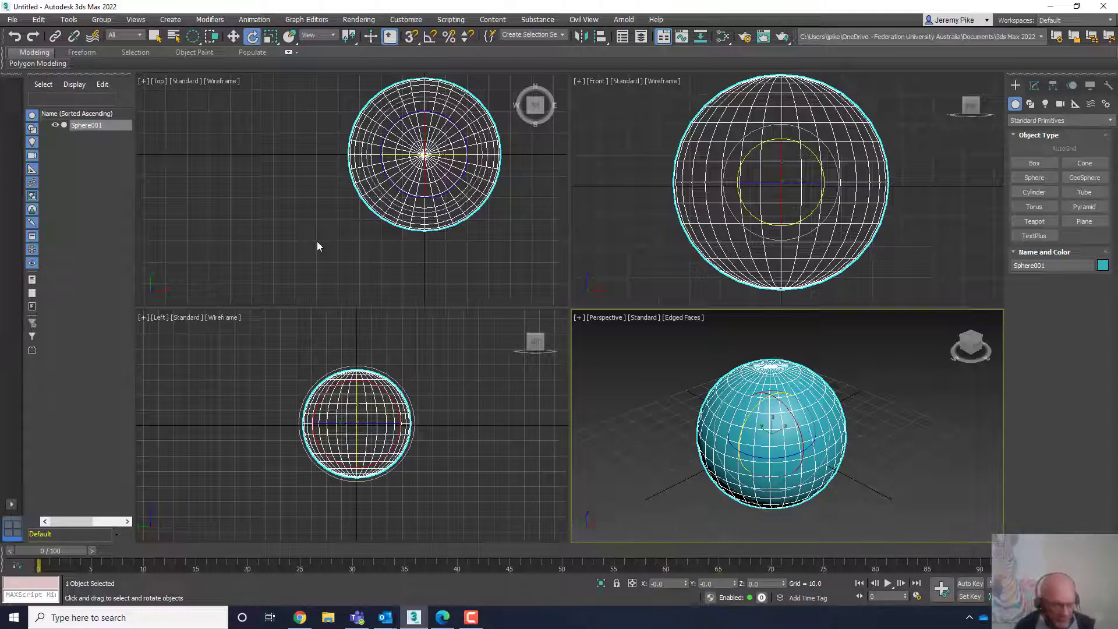
- Cycle through the Move, Rotate and Scale tools, ending on Select and Uniform Scale
{"action": "key", "text": "w"}
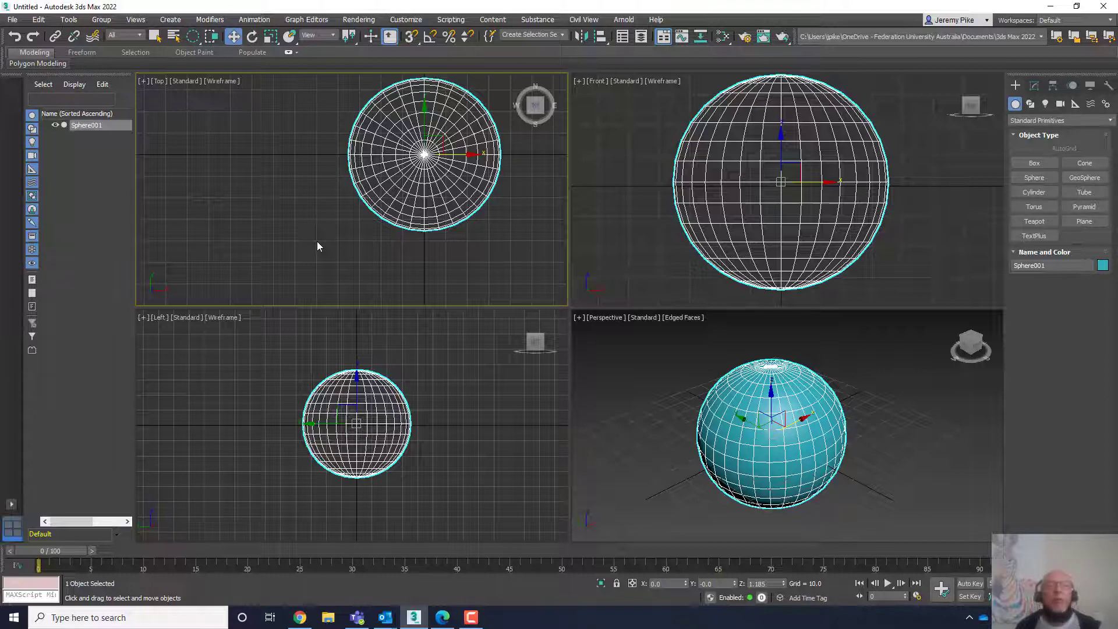
{"action": "key", "text": "e"}
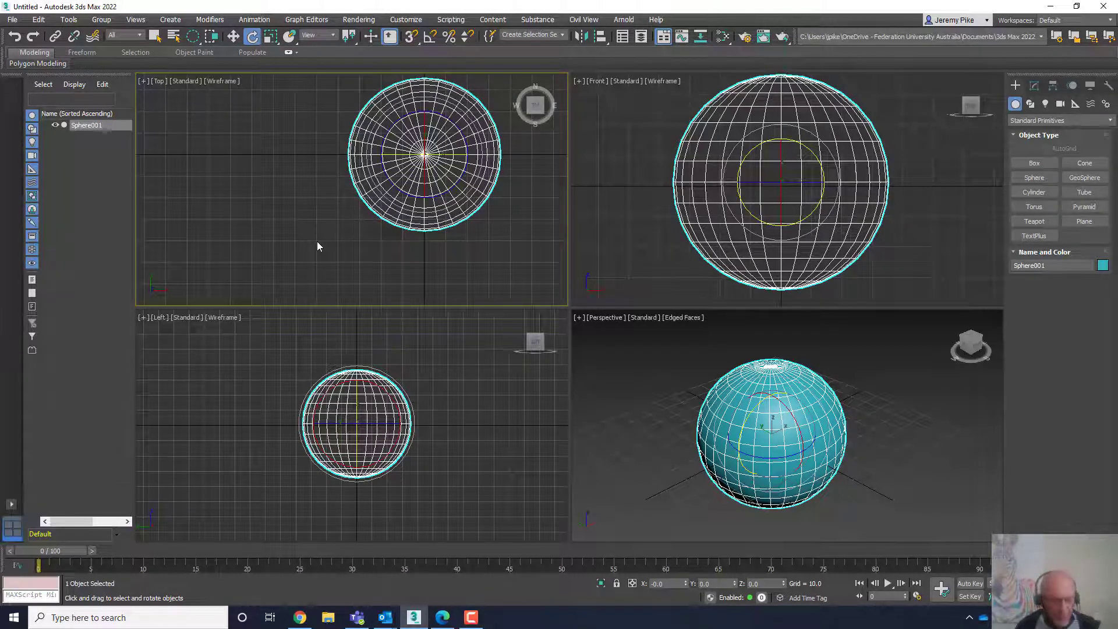
{"action": "key", "text": "r"}
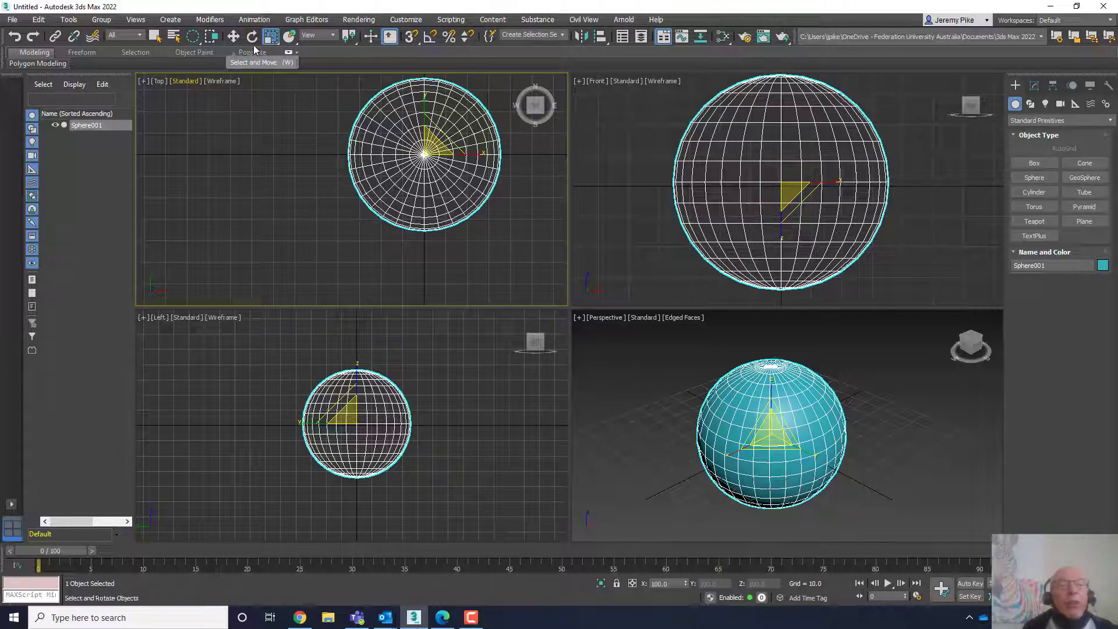
{"action": "left_click", "coordinate": [273, 38]}
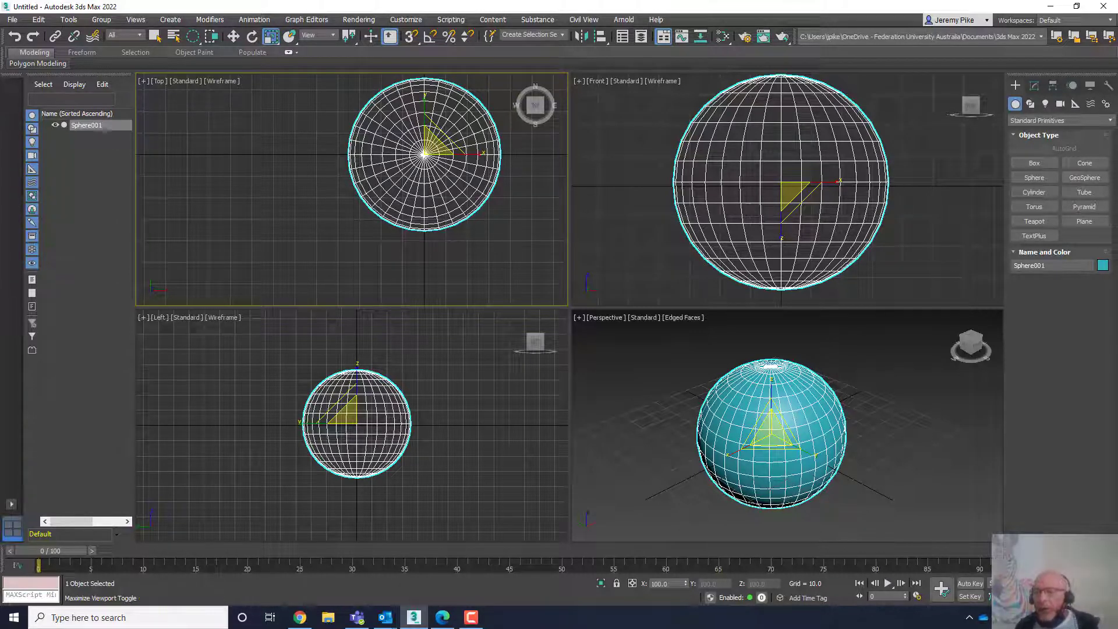
- Maximize the Perspective viewport and scale the sphere uniformly to about 142%
{"action": "left_click", "coordinate": [12, 527]}
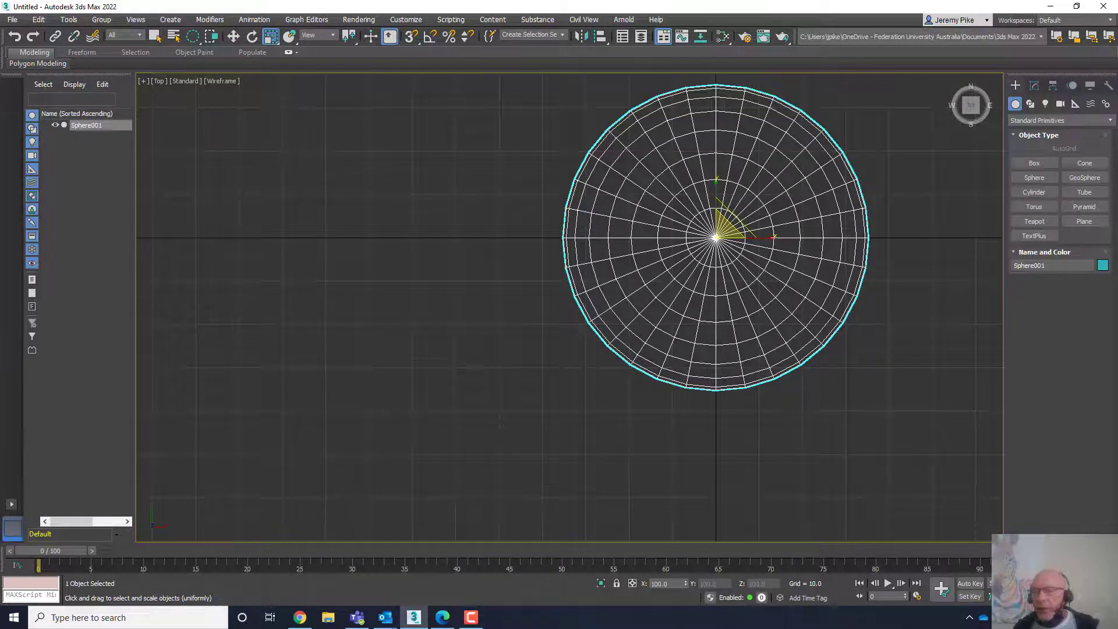
{"action": "key", "text": "alt+w"}
{"action": "left_click", "coordinate": [749, 431]}
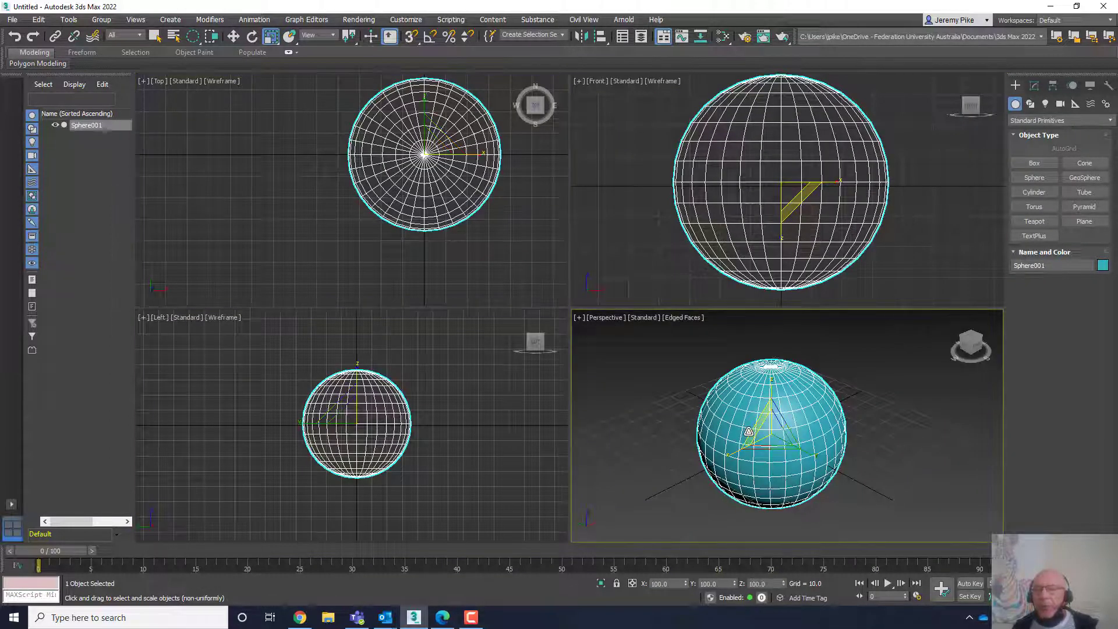
{"action": "key", "text": "alt+w"}
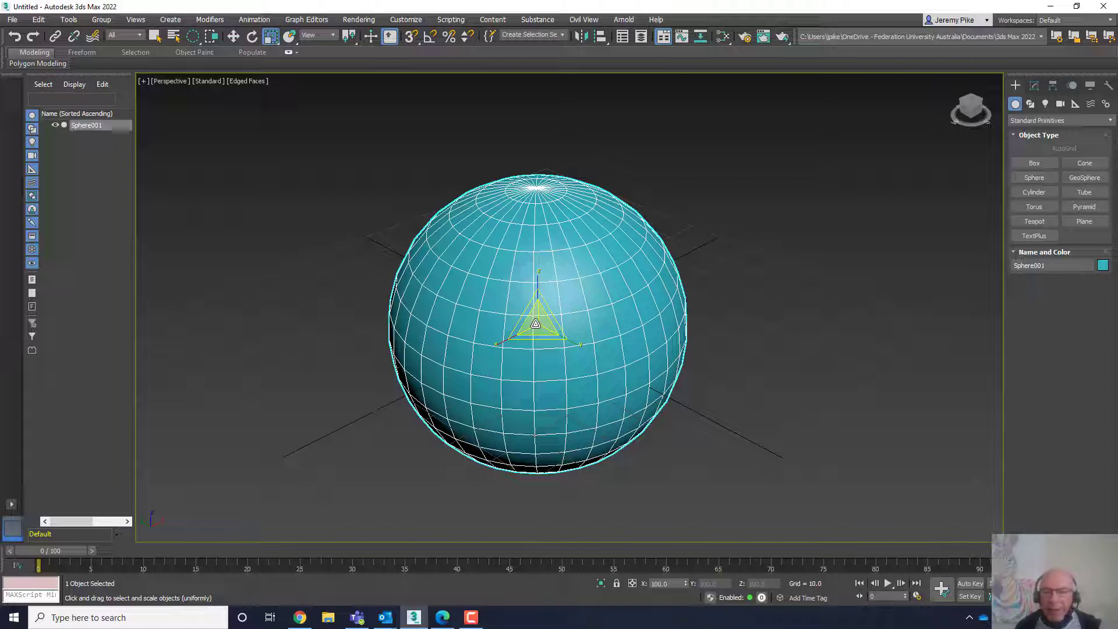
{"action": "left_click_drag", "start_coordinate": [535, 323], "coordinate": [505, 363]}
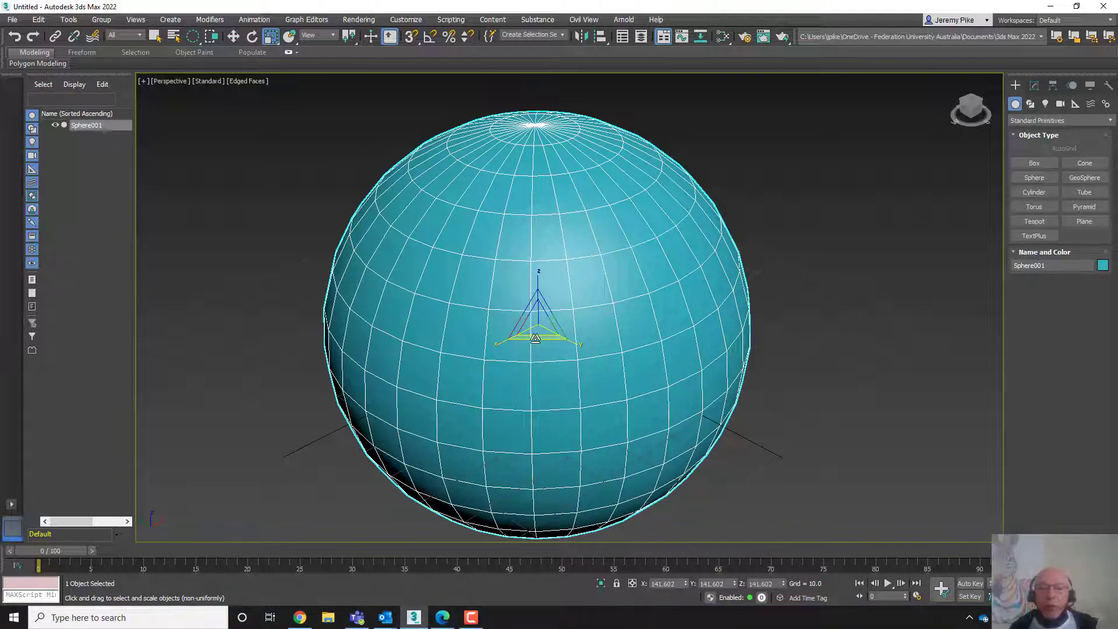
- Try flattening the sphere with non-uniform scaling and undo the change
{"action": "left_click_drag", "start_coordinate": [535, 338], "coordinate": [549, 378]}
{"action": "scroll", "coordinate": [549, 378], "scroll_direction": "down", "scroll_amount": 6}
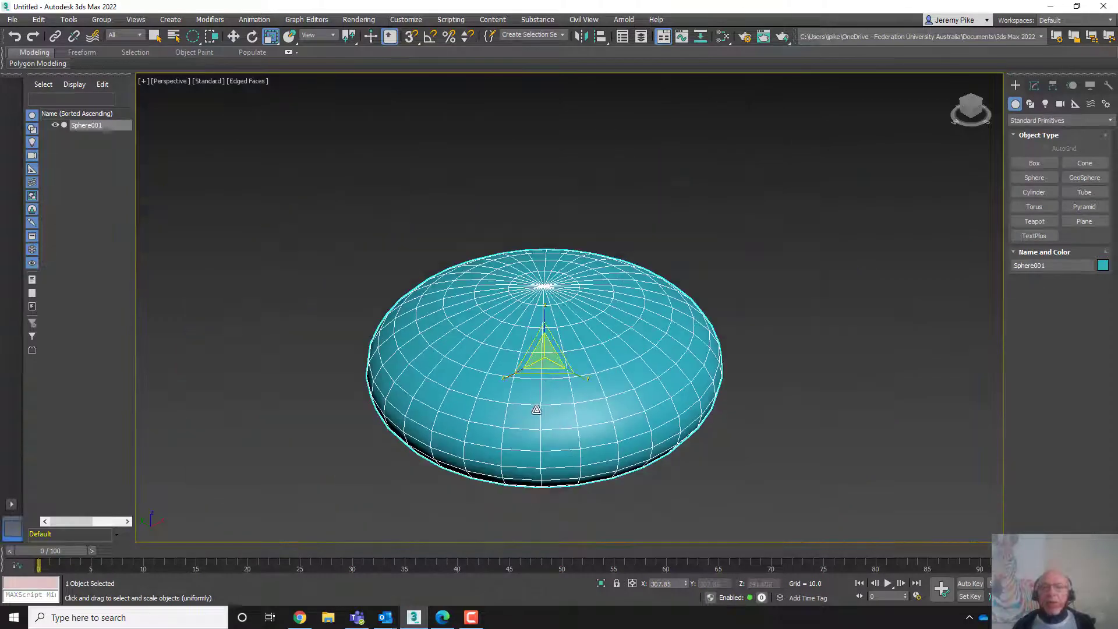
{"action": "left_click_drag", "start_coordinate": [548, 375], "coordinate": [548, 407]}
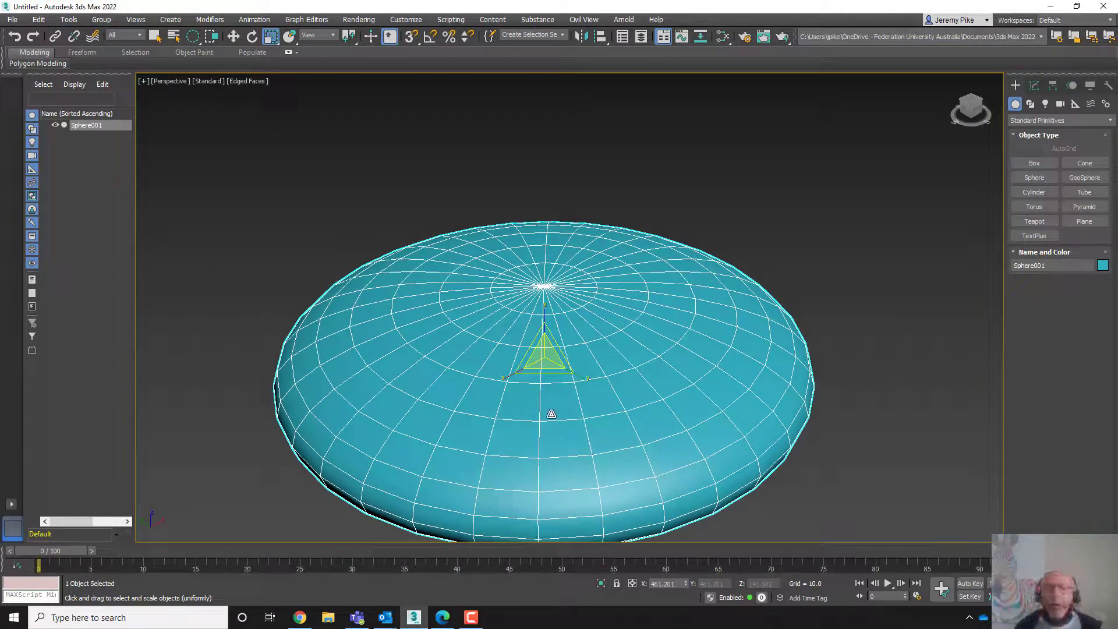
{"action": "middle_click_drag", "start_coordinate": [579, 414], "coordinate": [590, 353]}
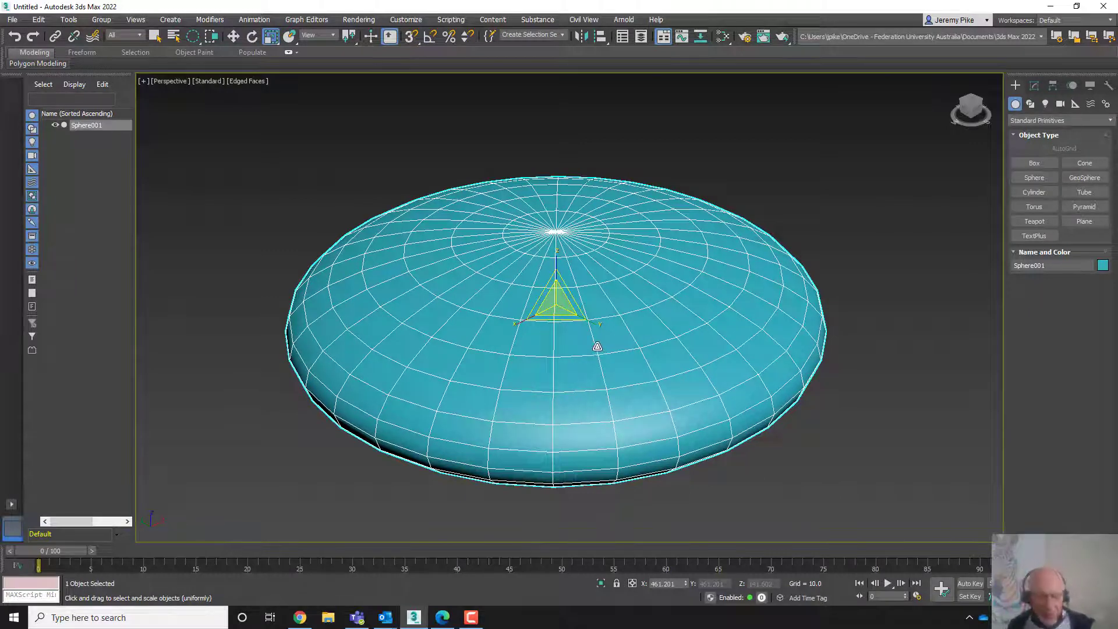
{"action": "left_click_drag", "start_coordinate": [596, 346], "coordinate": [596, 346]}
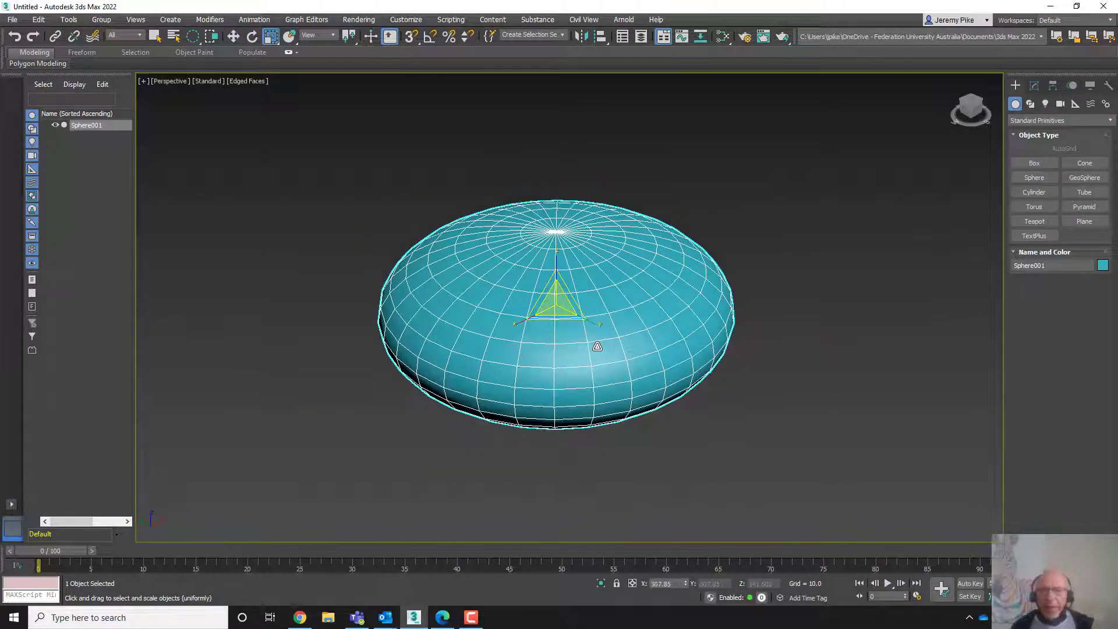
{"action": "key", "text": "ctrl+z"}
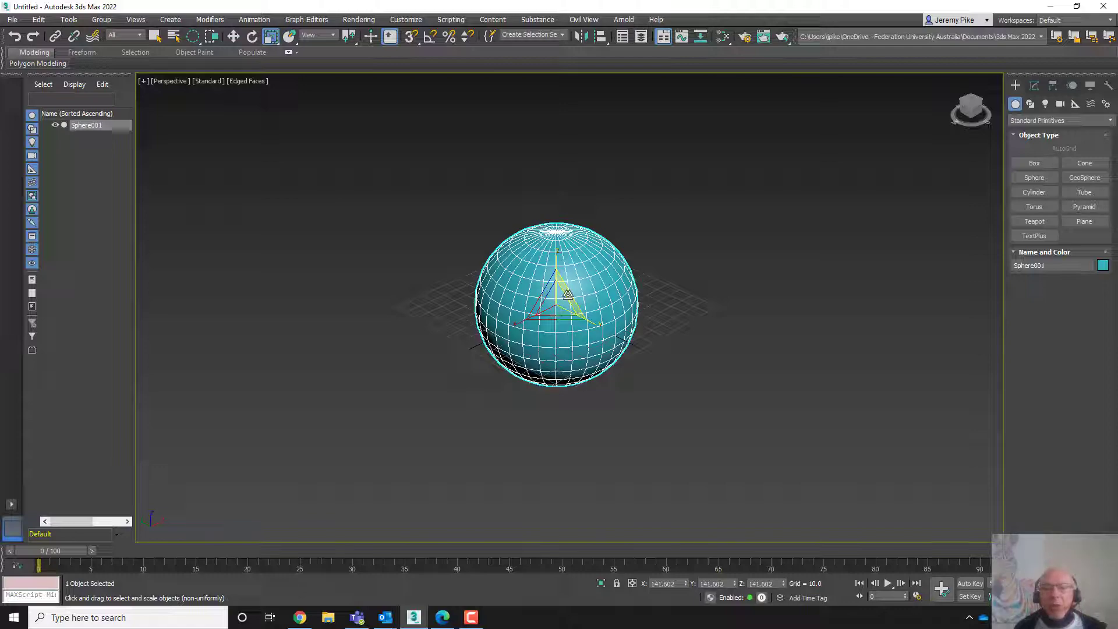
- Try stretching the sphere with non-uniform scaling twice, undoing each change
{"action": "left_click_drag", "start_coordinate": [568, 294], "coordinate": [535, 319]}
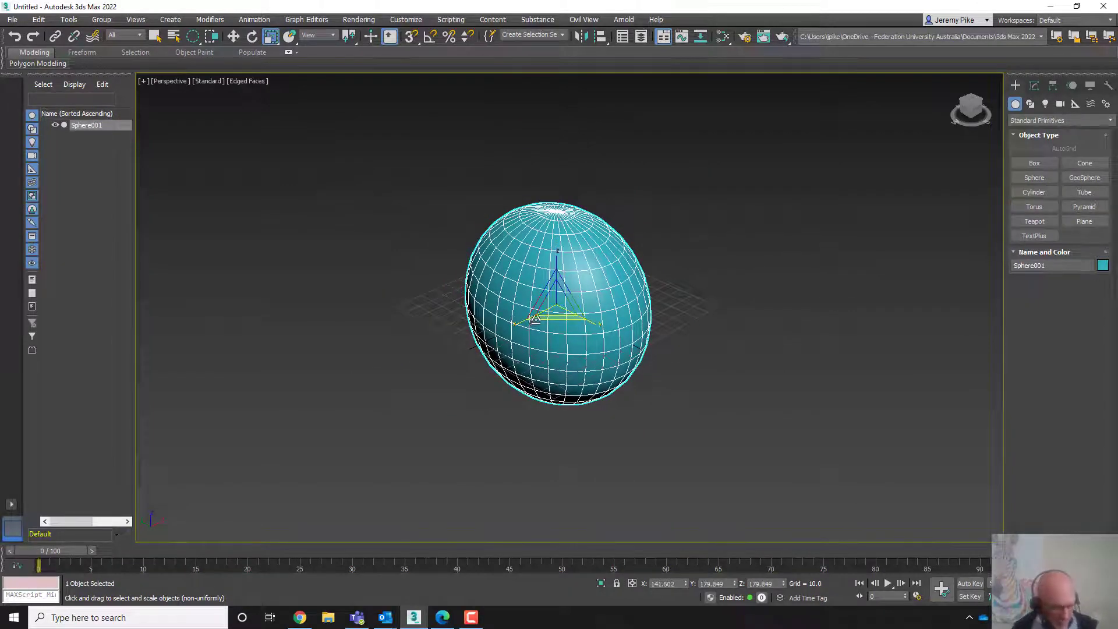
{"action": "key", "text": "ctrl+z"}
{"action": "left_click_drag", "start_coordinate": [536, 299], "coordinate": [550, 324]}
{"action": "key", "text": "ctrl+z"}
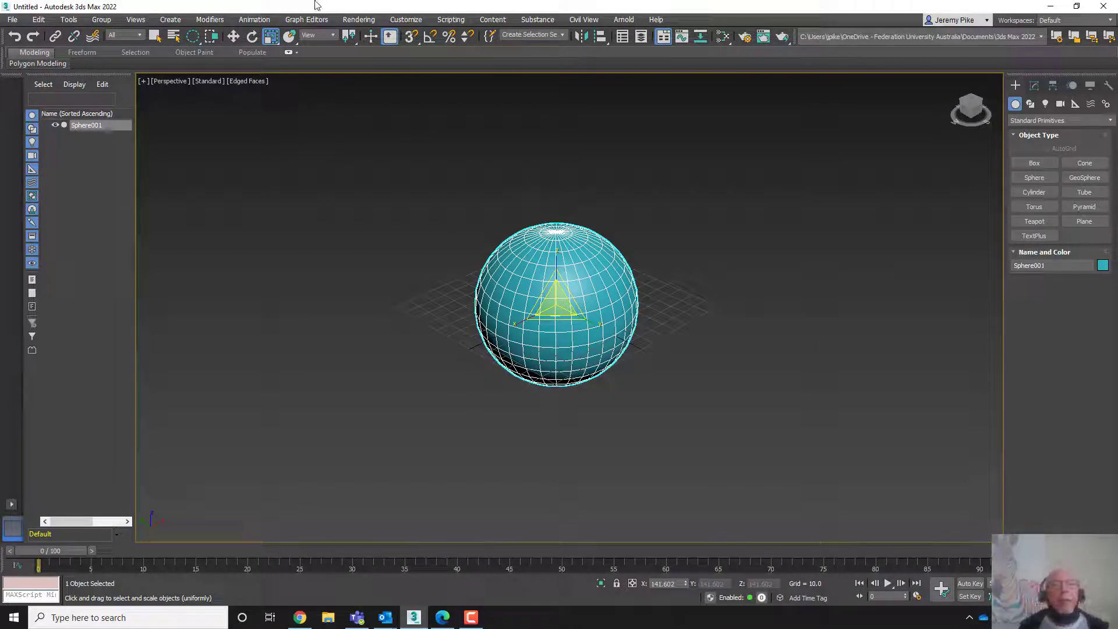
- Pick Select and Uniform Scale from the scale tool flyout
{"action": "left_click", "coordinate": [277, 43]}
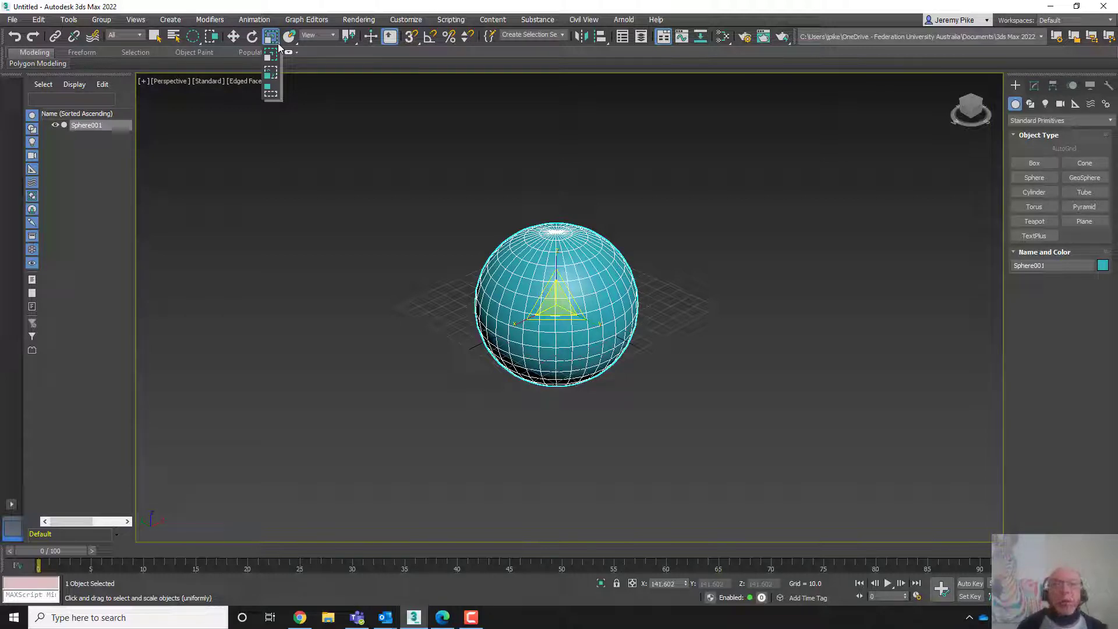
{"action": "left_click_drag", "start_coordinate": [278, 44], "coordinate": [294, 120]}
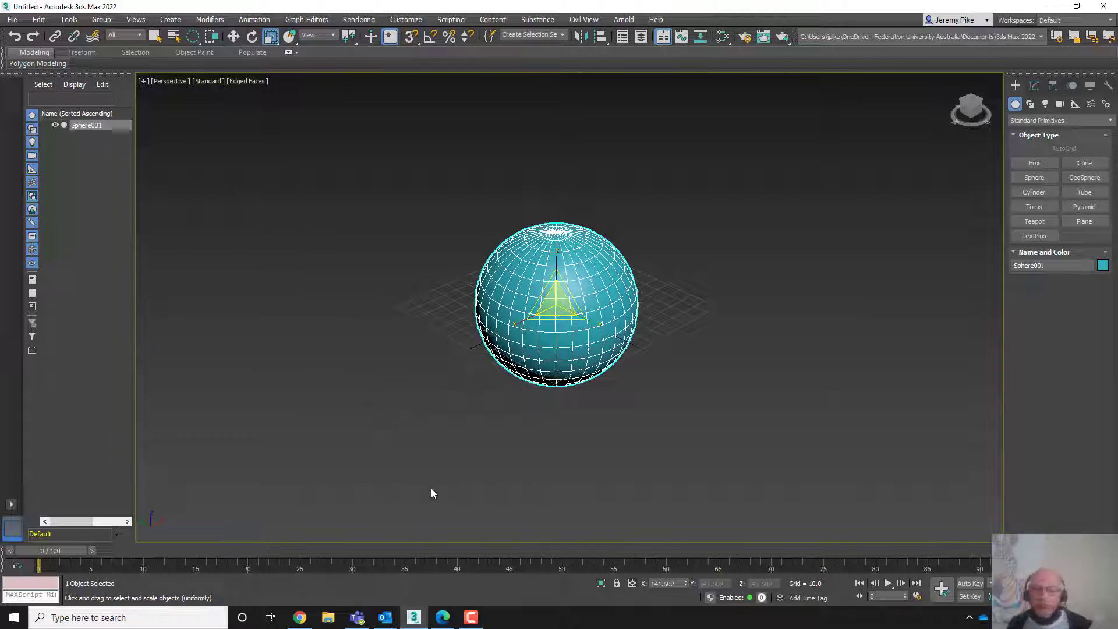
{"action": "left_click", "coordinate": [471, 618]}
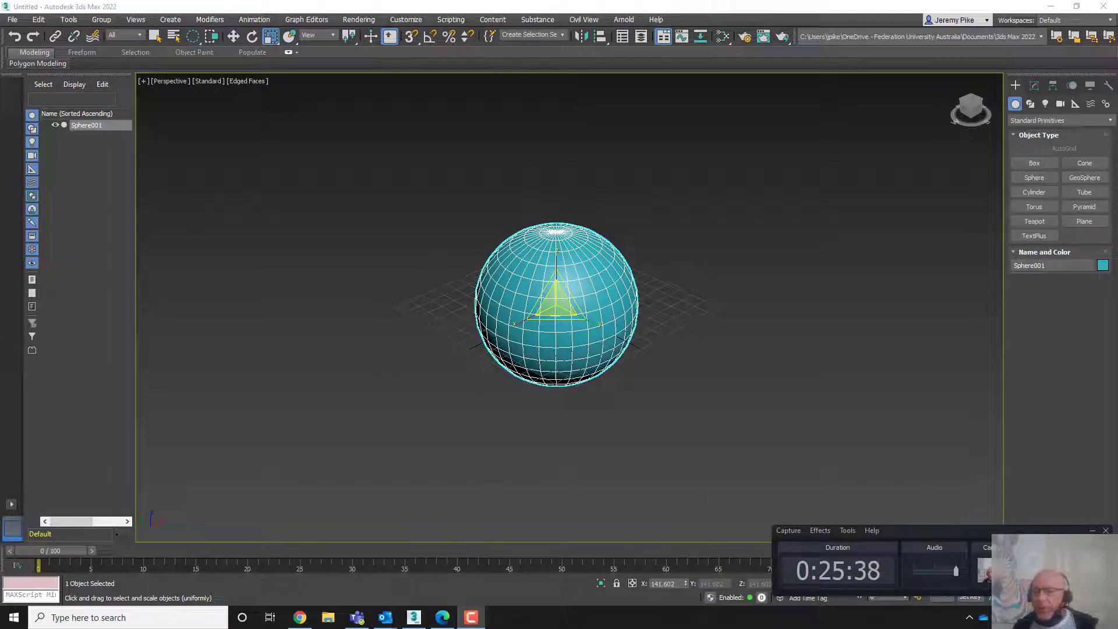
- Cycle through the Move, Rotate and Scale transform tools, ending with Select and Move active on the sphere
{"action": "left_click", "coordinate": [1092, 530]}
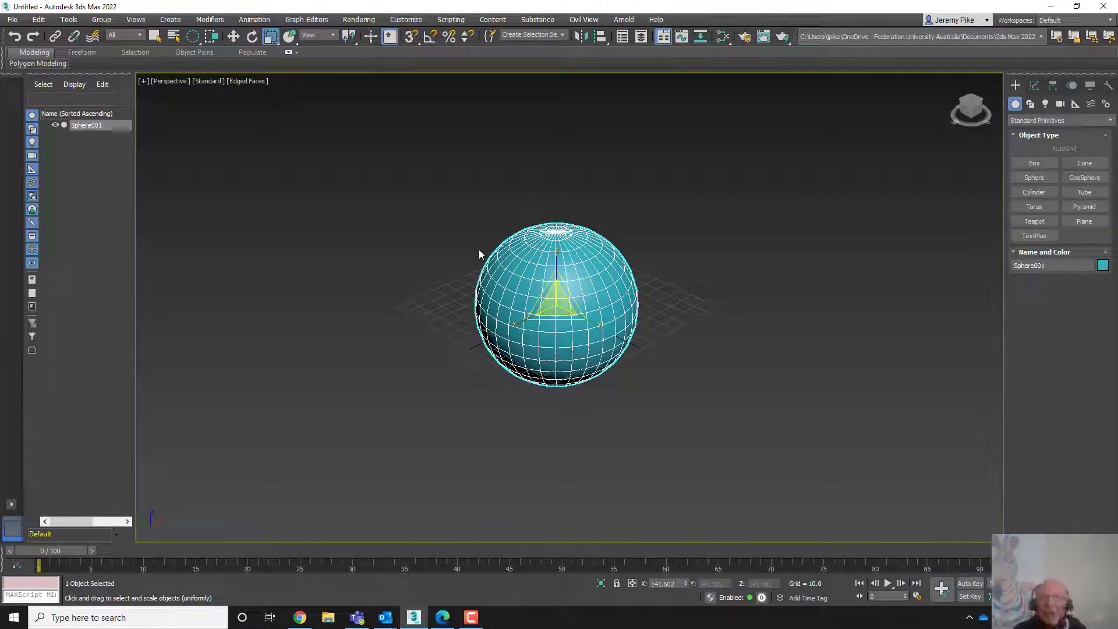
{"action": "key", "text": "w"}
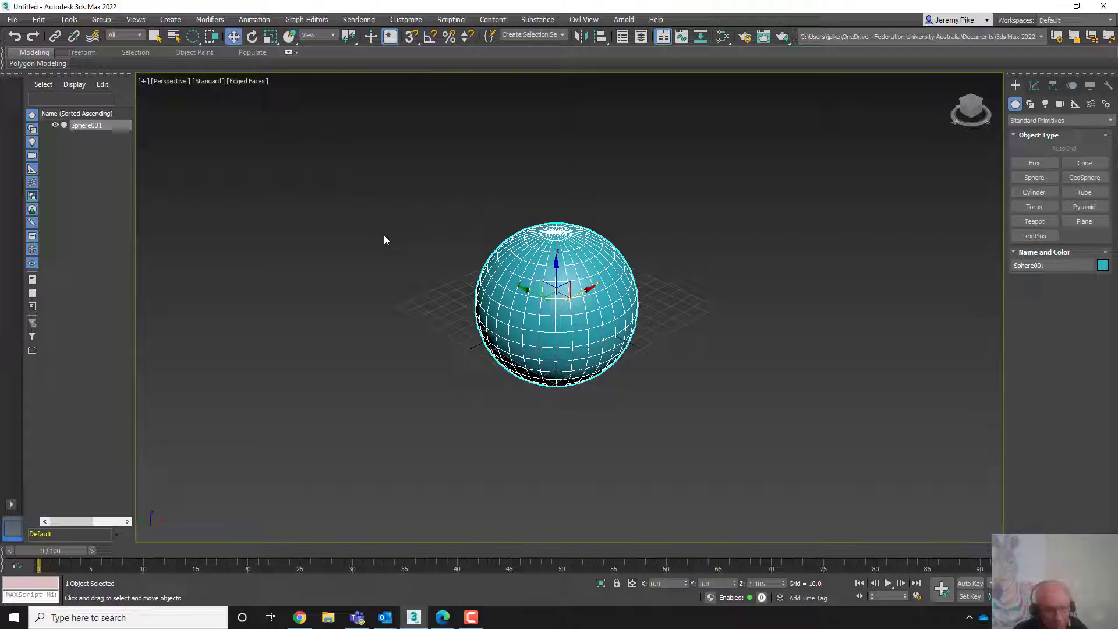
{"action": "key", "text": "e"}
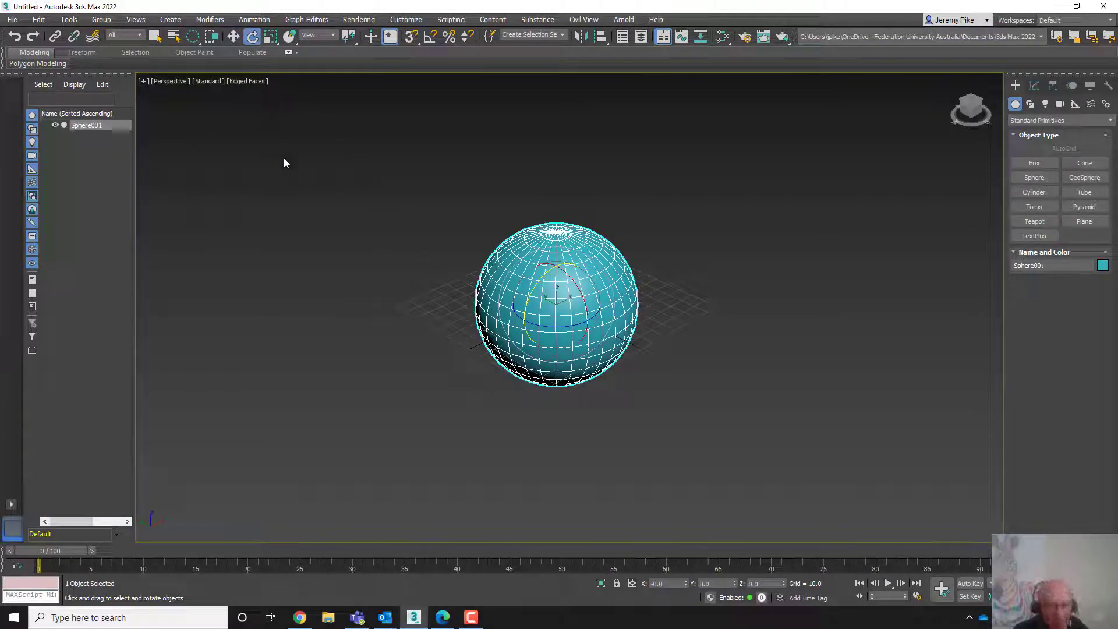
{"action": "key", "text": "r"}
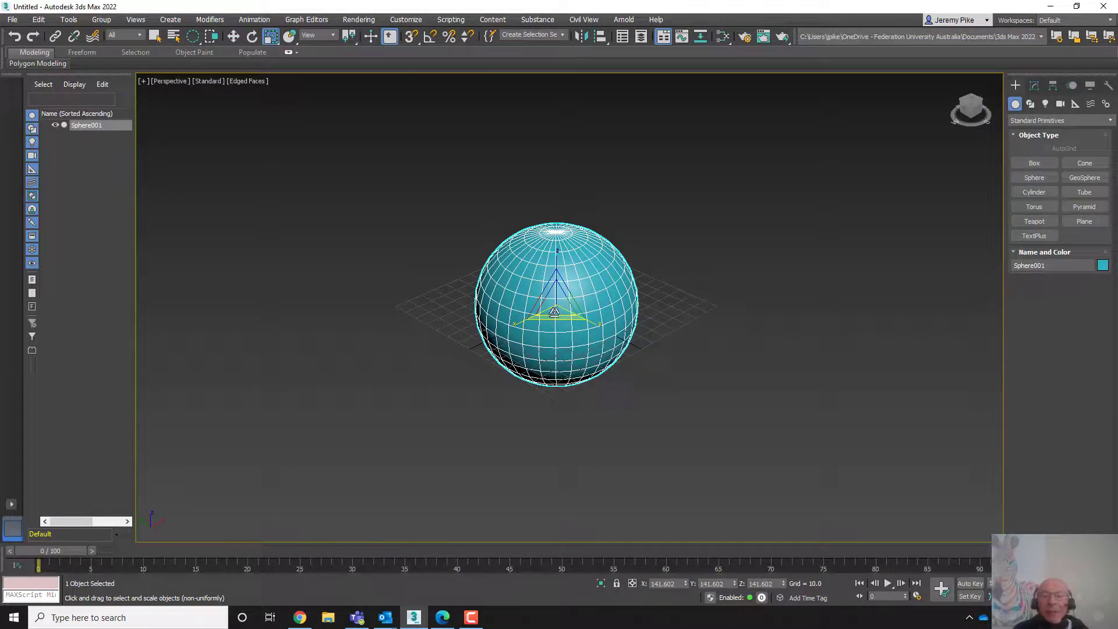
{"action": "key", "text": "w"}
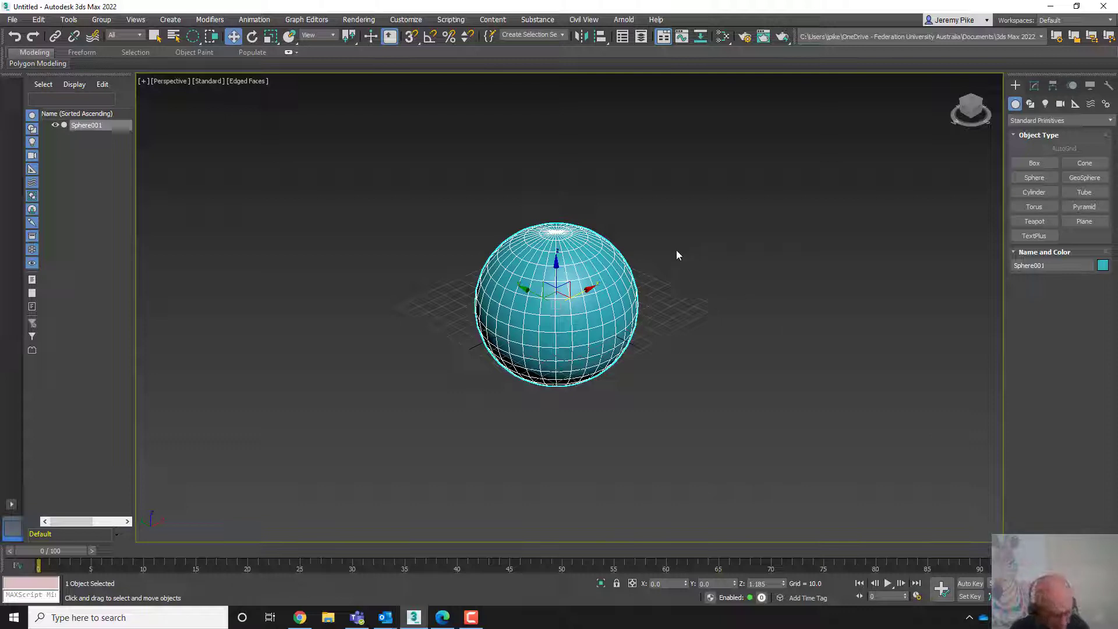
- Return to four viewports and add a layout with three stacked viewports beside a large Perspective viewport
{"action": "key", "text": "alt+w"}
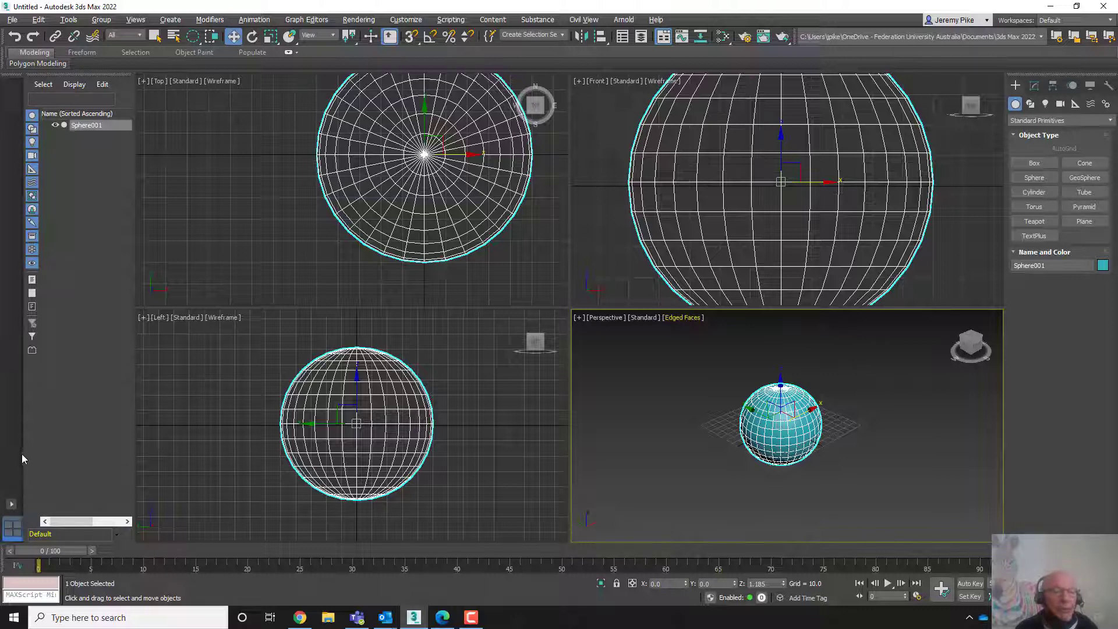
{"action": "left_click", "coordinate": [11, 505]}
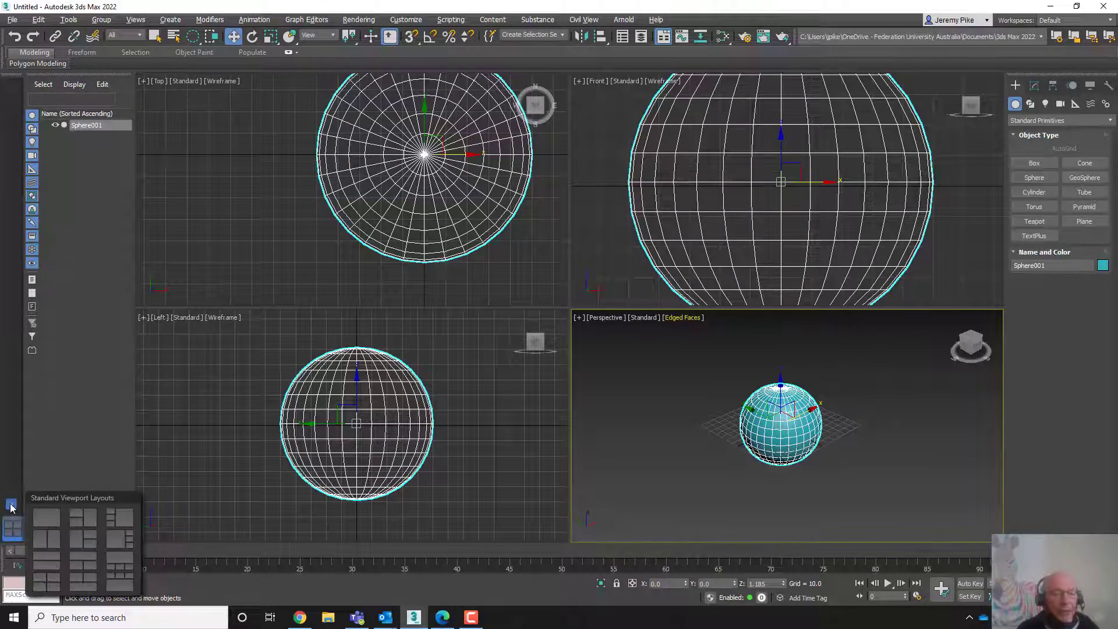
{"action": "left_click", "coordinate": [117, 518]}
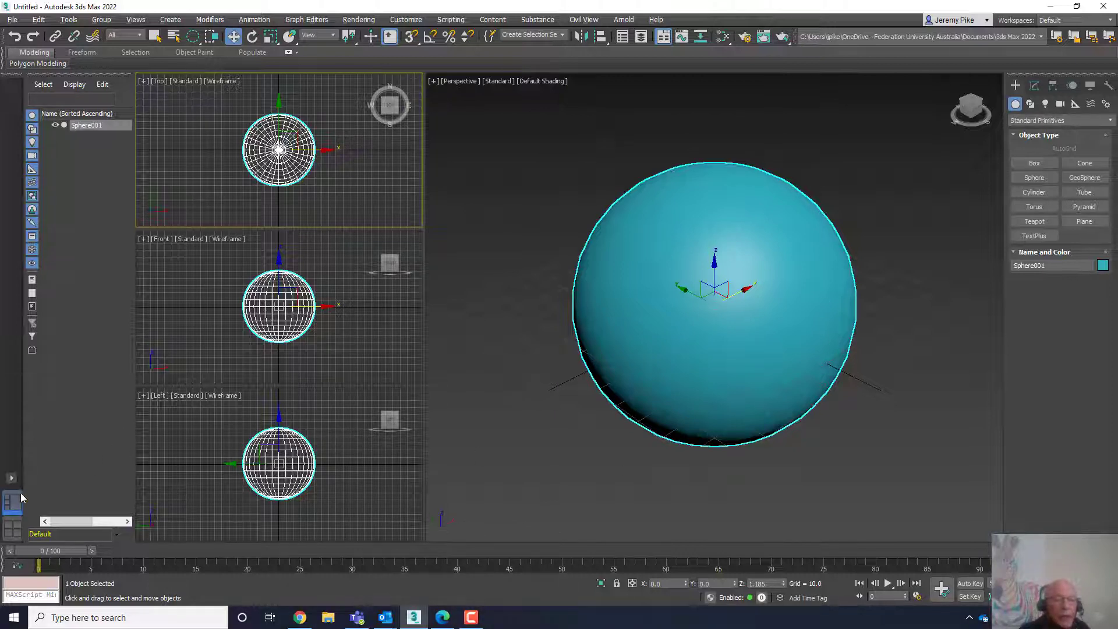
- Switch back to the original four-viewport layout and reopen the standard viewport layouts panel
{"action": "left_click", "coordinate": [14, 534]}
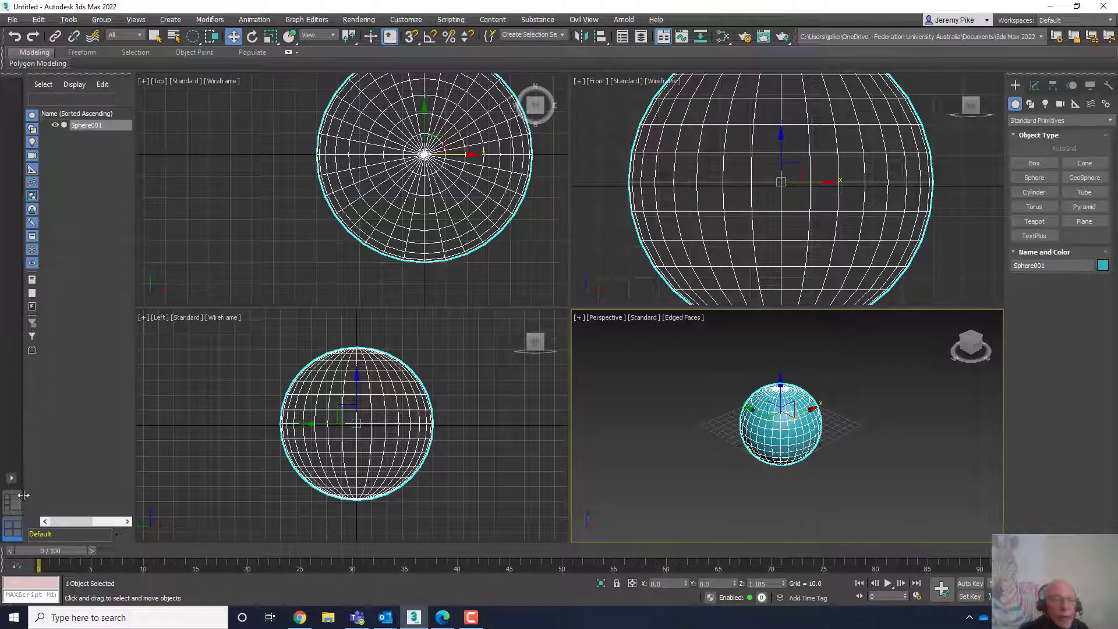
{"action": "left_click", "coordinate": [11, 479]}
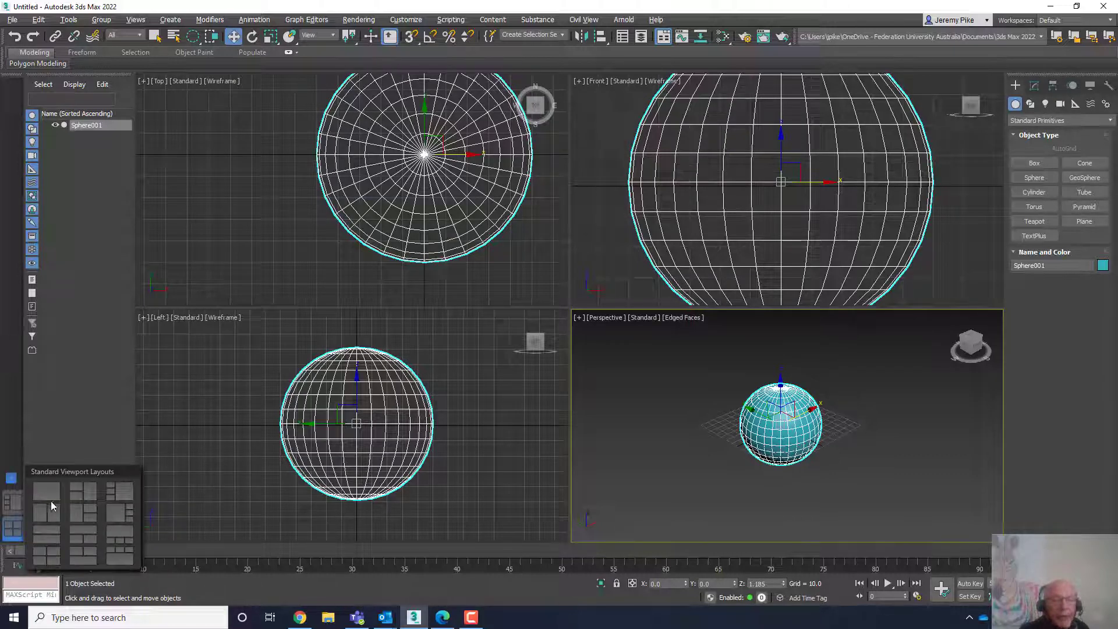
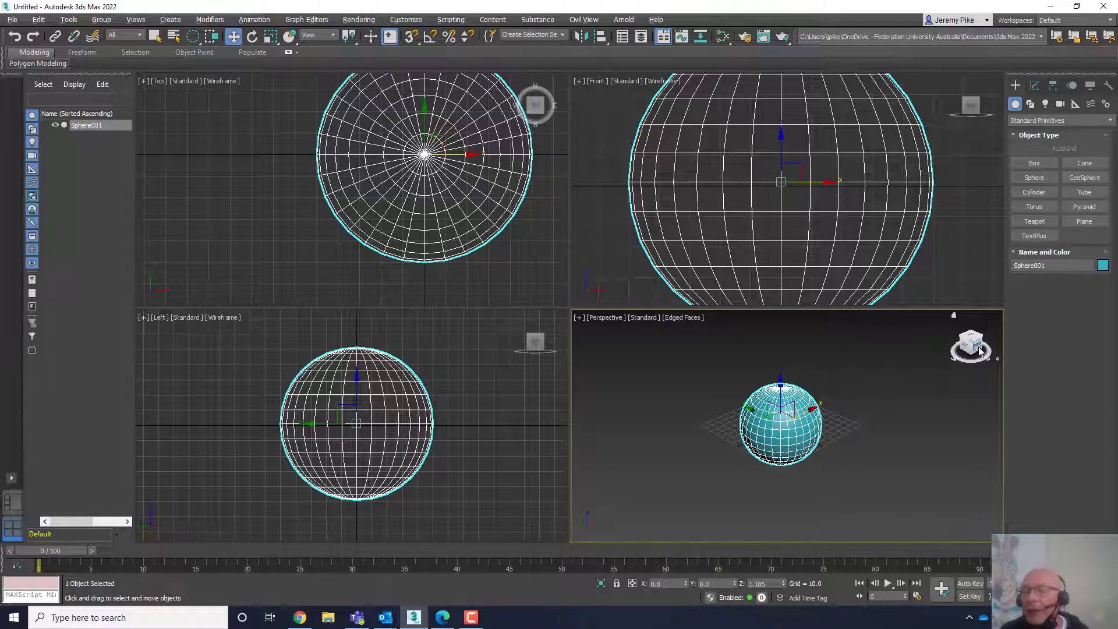
- Use the ViewCube to switch the Perspective viewport to front and other standard views of the sphere
{"action": "left_click", "coordinate": [979, 350]}
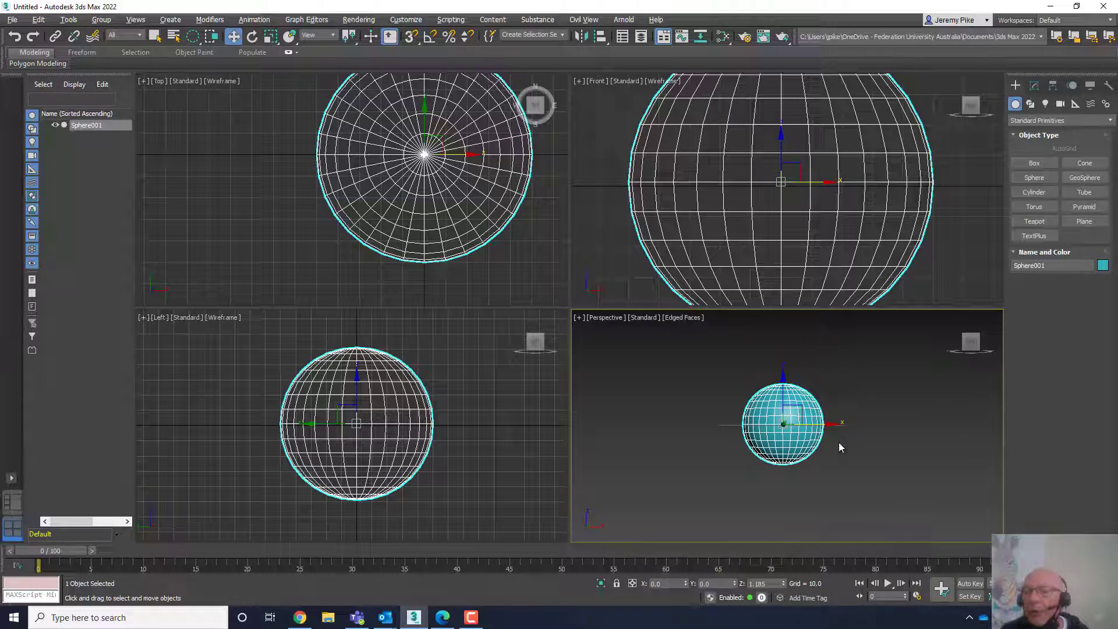
{"action": "left_click_drag", "start_coordinate": [963, 346], "coordinate": [961, 345]}
{"action": "left_click", "coordinate": [962, 345]}
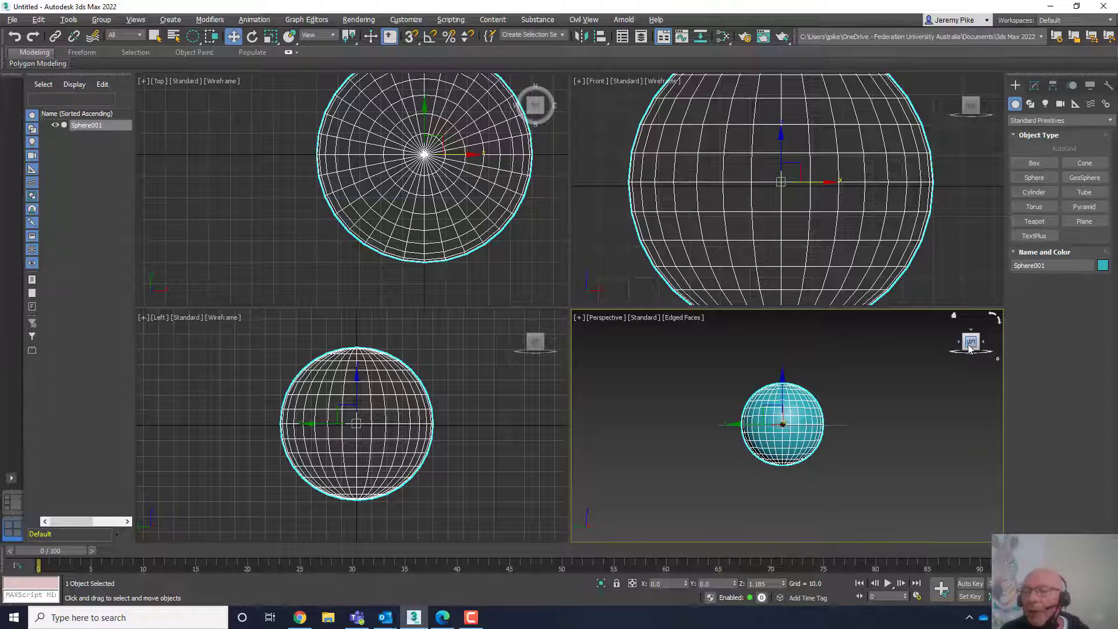
{"action": "left_click", "coordinate": [958, 345]}
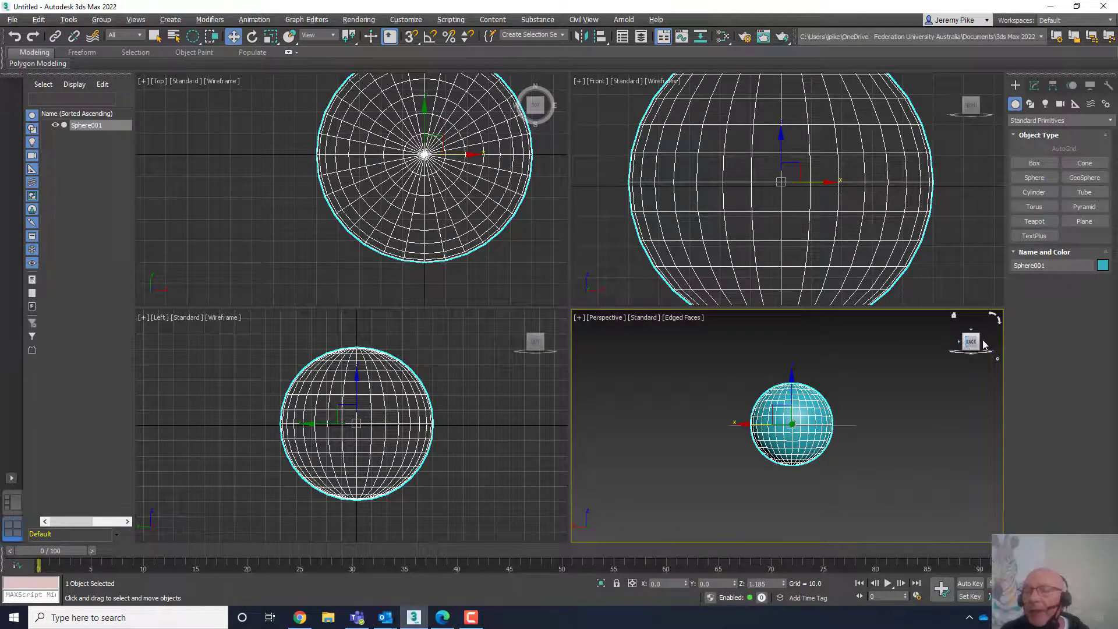
{"action": "left_click", "coordinate": [983, 345]}
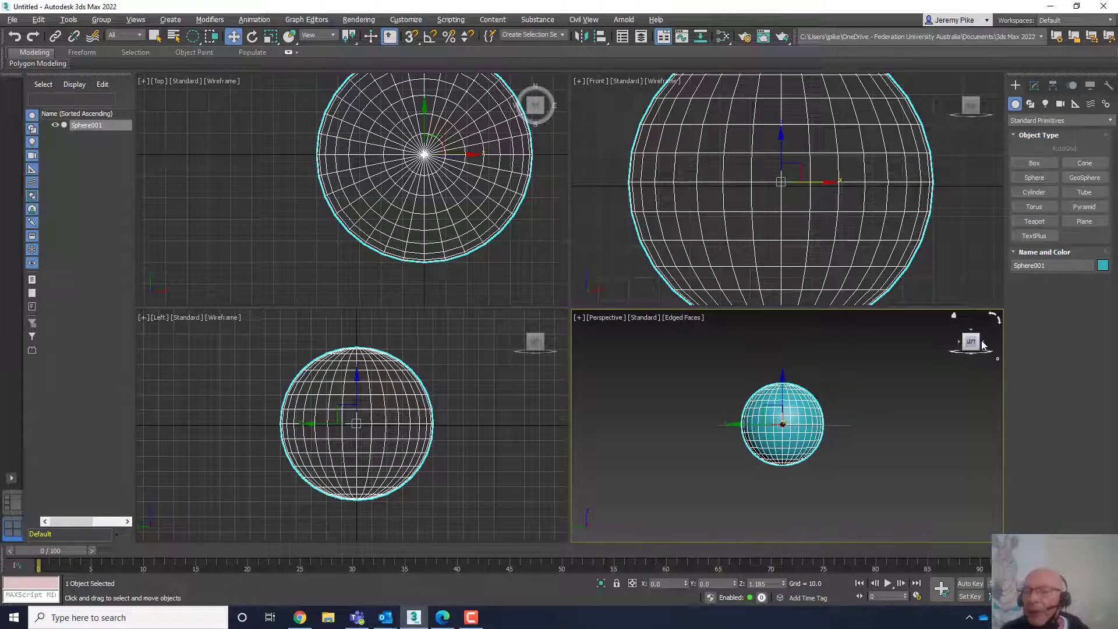
{"action": "left_click", "coordinate": [984, 344]}
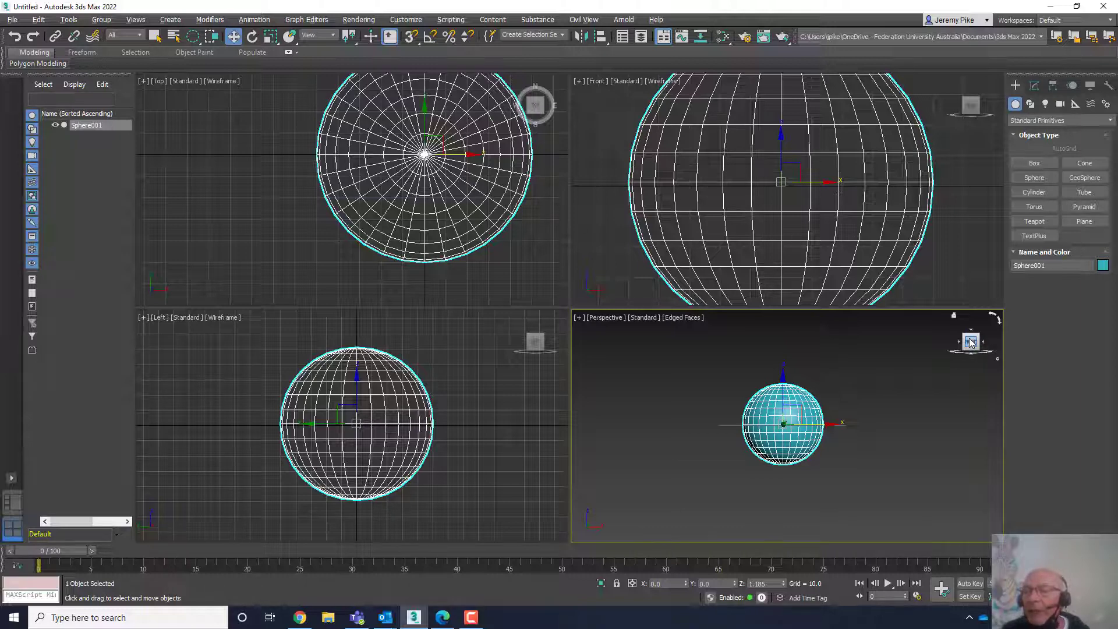
{"action": "mouse_move", "coordinate": [970, 342]}
{"action": "left_mouse_down"}
{"action": "mouse_move", "coordinate": [975, 370]}
{"action": "mouse_move", "coordinate": [969, 326]}
{"action": "mouse_move", "coordinate": [970, 362]}
{"action": "mouse_move", "coordinate": [969, 349]}
{"action": "left_mouse_up"}
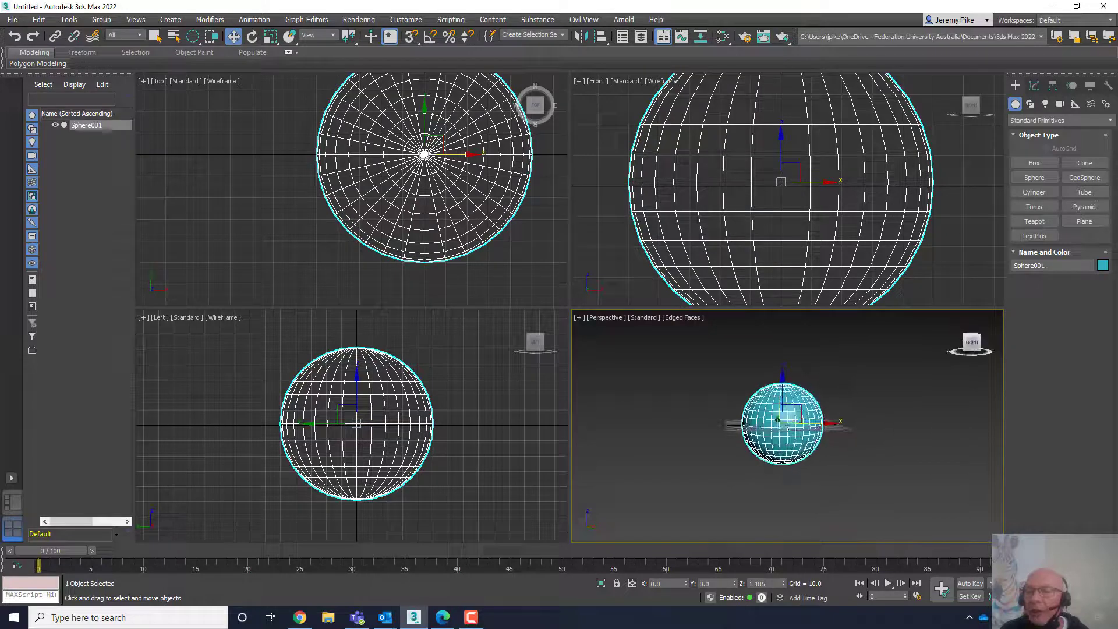
- Orbit the Perspective view, then move the sphere along its X axis to about -32 units
{"action": "right_click", "coordinate": [781, 443]}
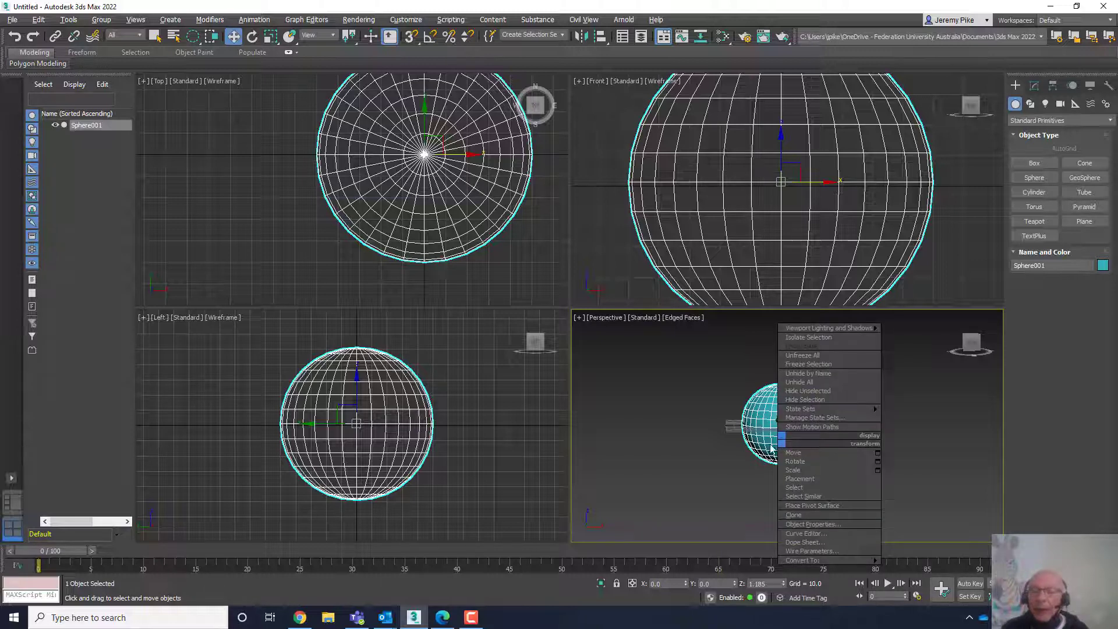
{"action": "left_click", "coordinate": [777, 435]}
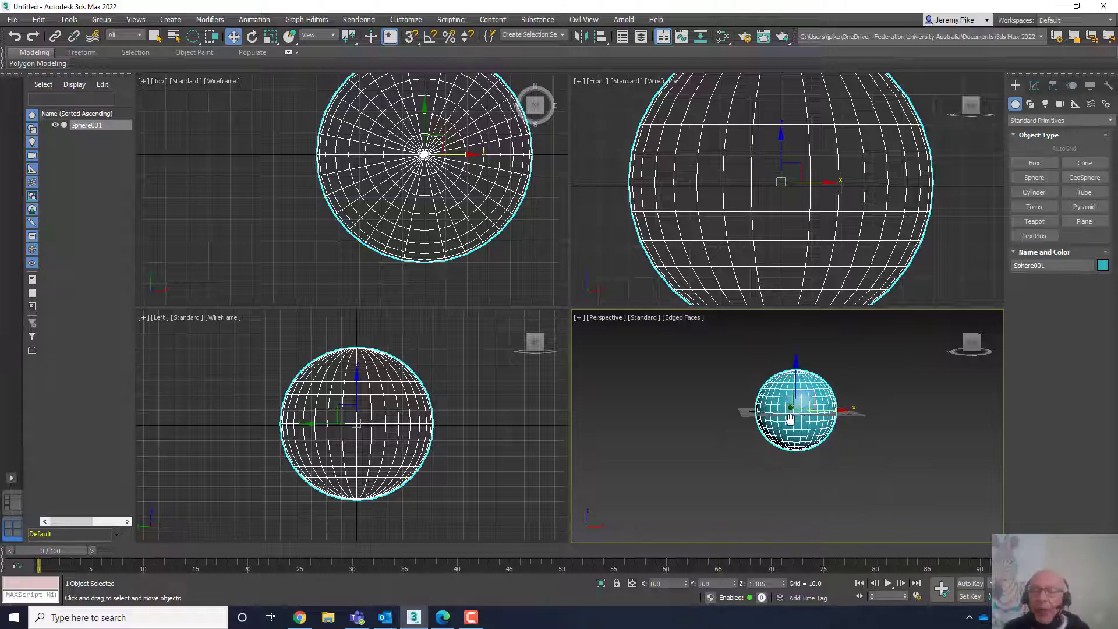
{"action": "middle_click_drag", "start_coordinate": [747, 412], "coordinate": [773, 377]}
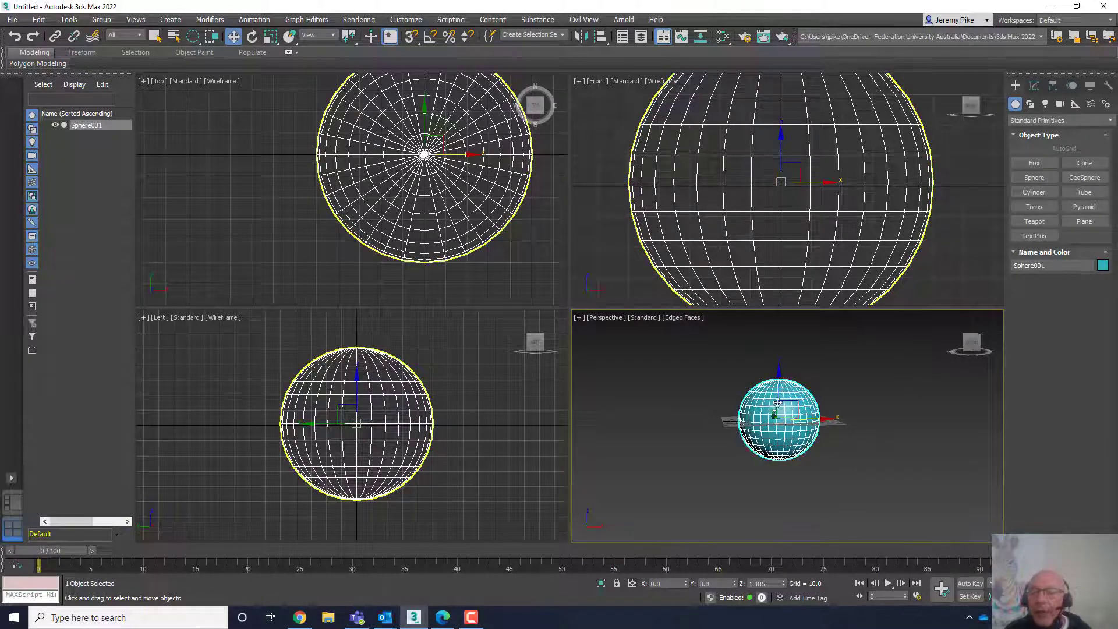
{"action": "middle_click_drag", "start_coordinate": [778, 401], "coordinate": [813, 379], "text": "alt"}
{"action": "middle_click_drag", "start_coordinate": [731, 410], "coordinate": [758, 472], "text": "alt"}
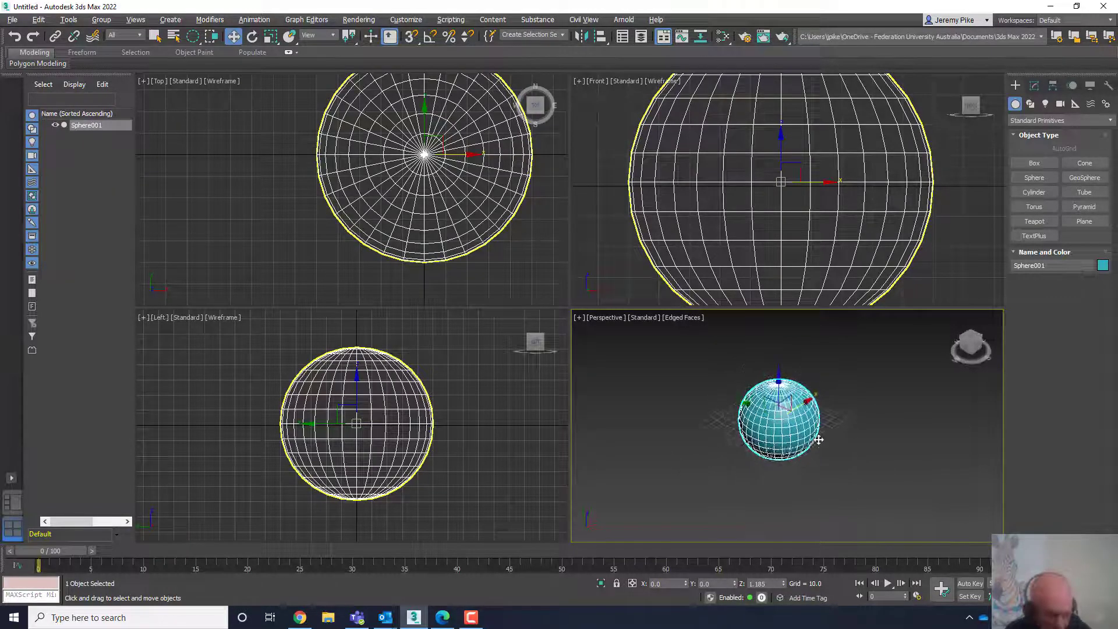
{"action": "middle_click_drag", "start_coordinate": [677, 441], "coordinate": [854, 382], "text": "alt"}
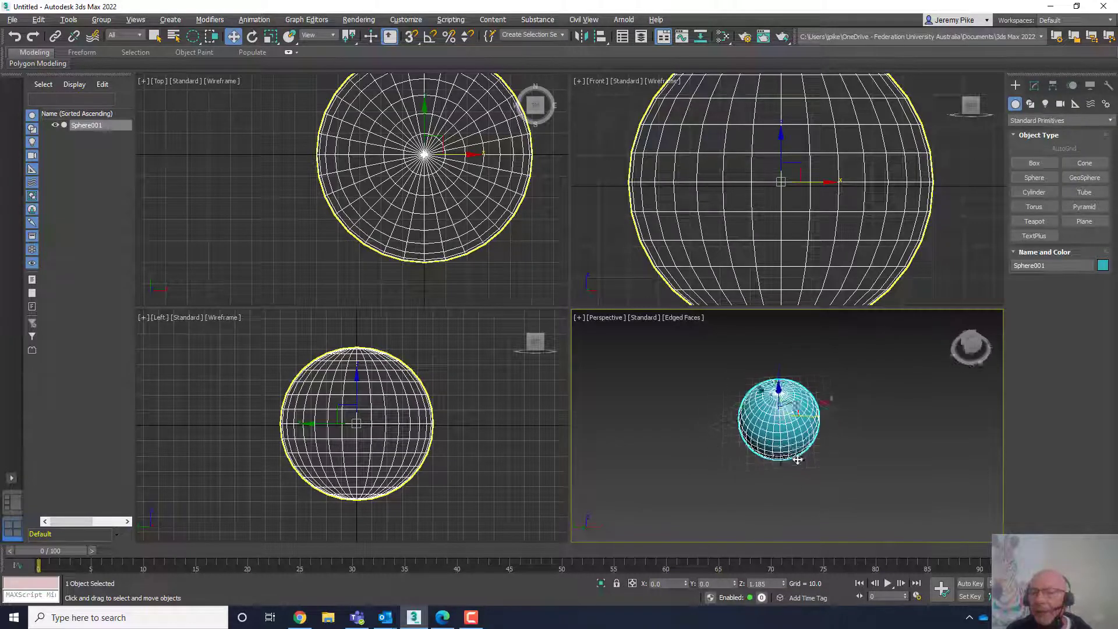
{"action": "middle_click_drag", "start_coordinate": [797, 459], "coordinate": [827, 405], "text": "alt"}
{"action": "middle_click_drag", "start_coordinate": [772, 342], "coordinate": [781, 418], "text": "alt"}
{"action": "middle_click_drag", "start_coordinate": [797, 351], "coordinate": [774, 434], "text": "alt"}
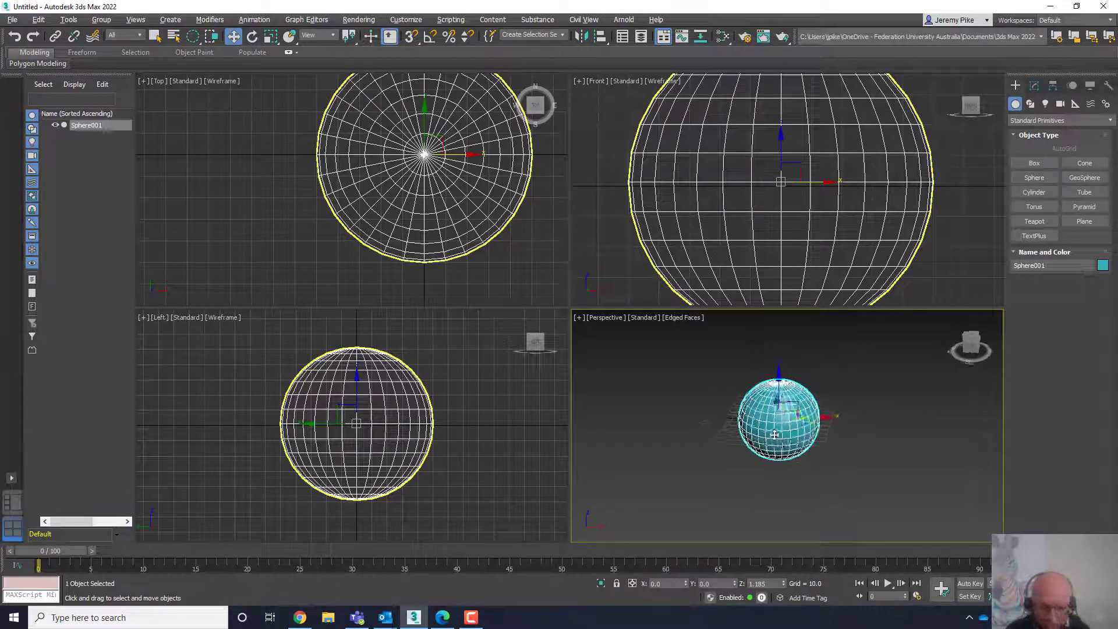
{"action": "middle_click_drag", "start_coordinate": [866, 410], "coordinate": [834, 406], "text": "alt"}
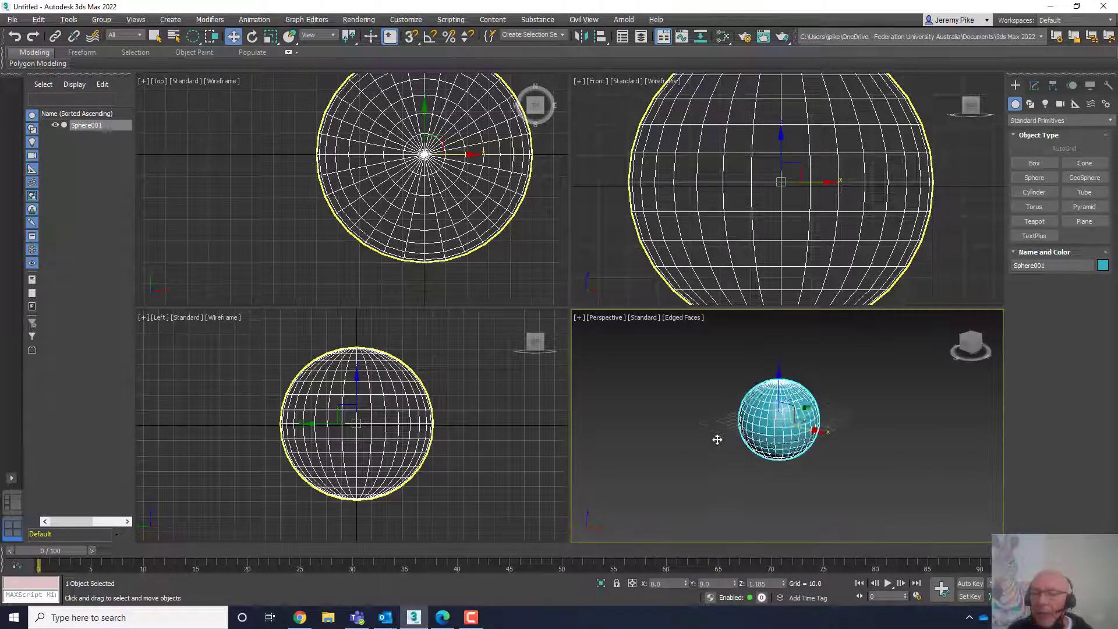
{"action": "middle_click_drag", "start_coordinate": [717, 439], "coordinate": [748, 466], "text": "alt"}
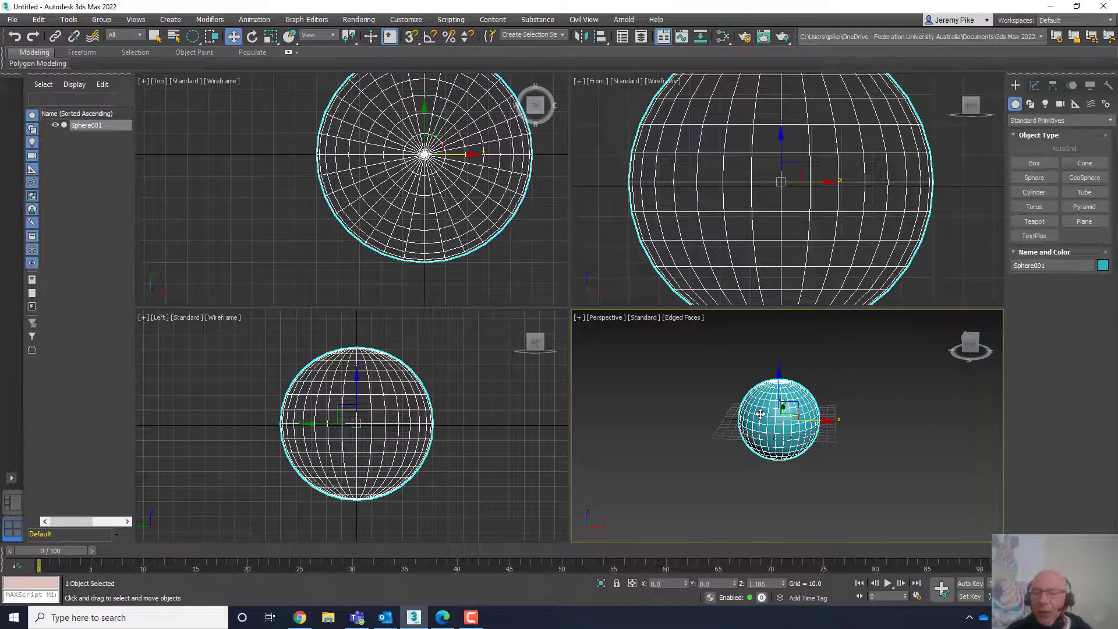
{"action": "left_click_drag", "start_coordinate": [760, 414], "coordinate": [778, 423]}
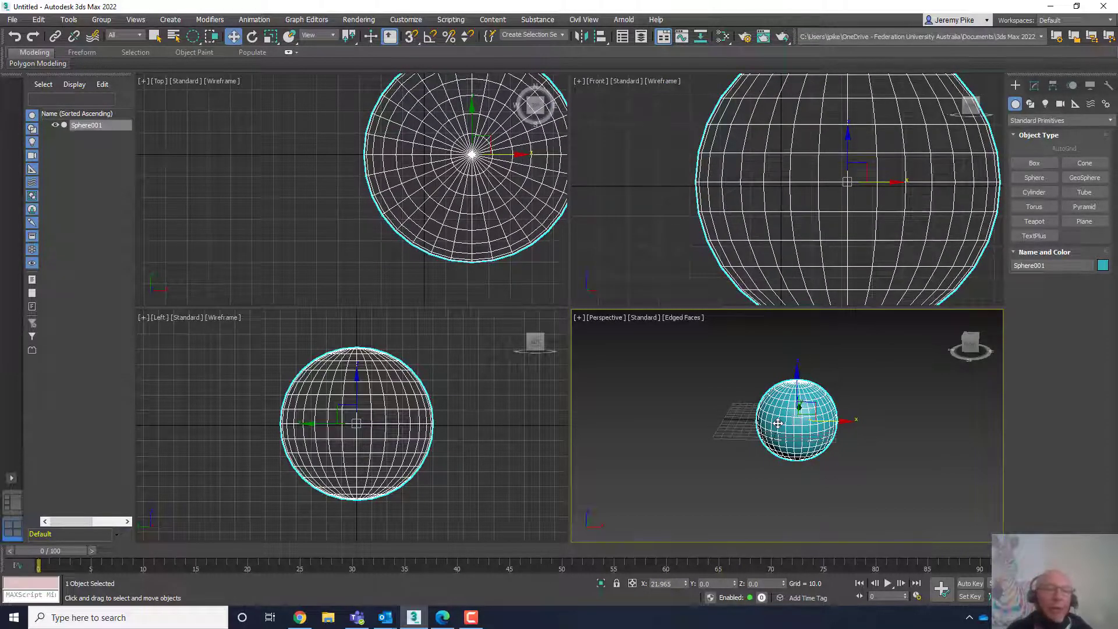
{"action": "left_click_drag", "start_coordinate": [778, 424], "coordinate": [718, 411]}
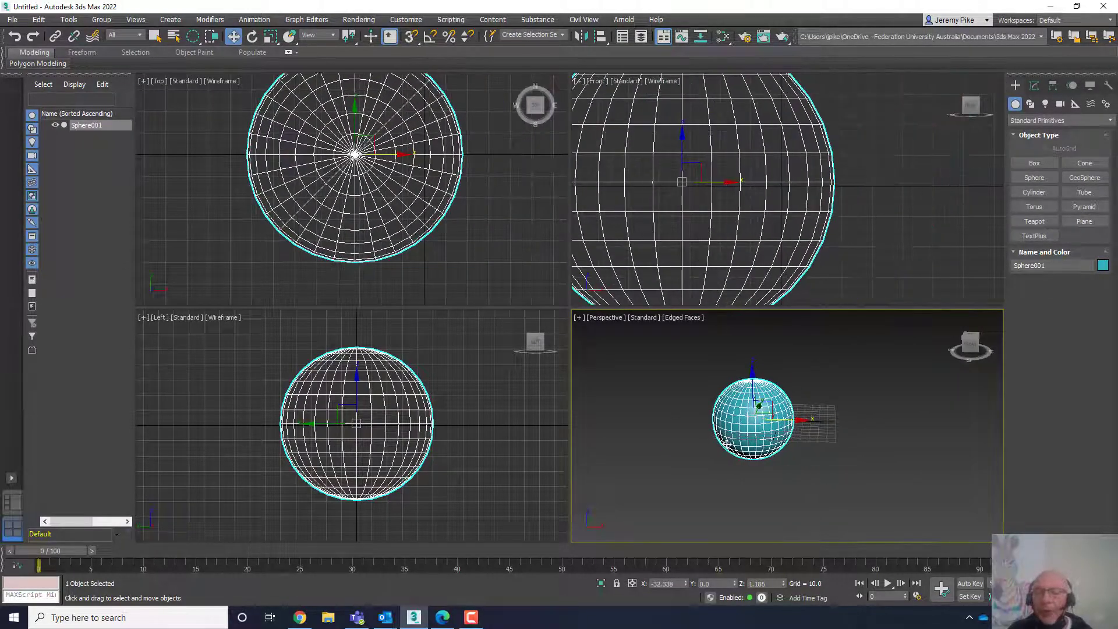
- Zoom and pan the Perspective viewport around the sphere using the scroll wheel, Pan View and Zoom Region
{"action": "scroll", "coordinate": [725, 445], "scroll_direction": "up", "scroll_amount": 6}
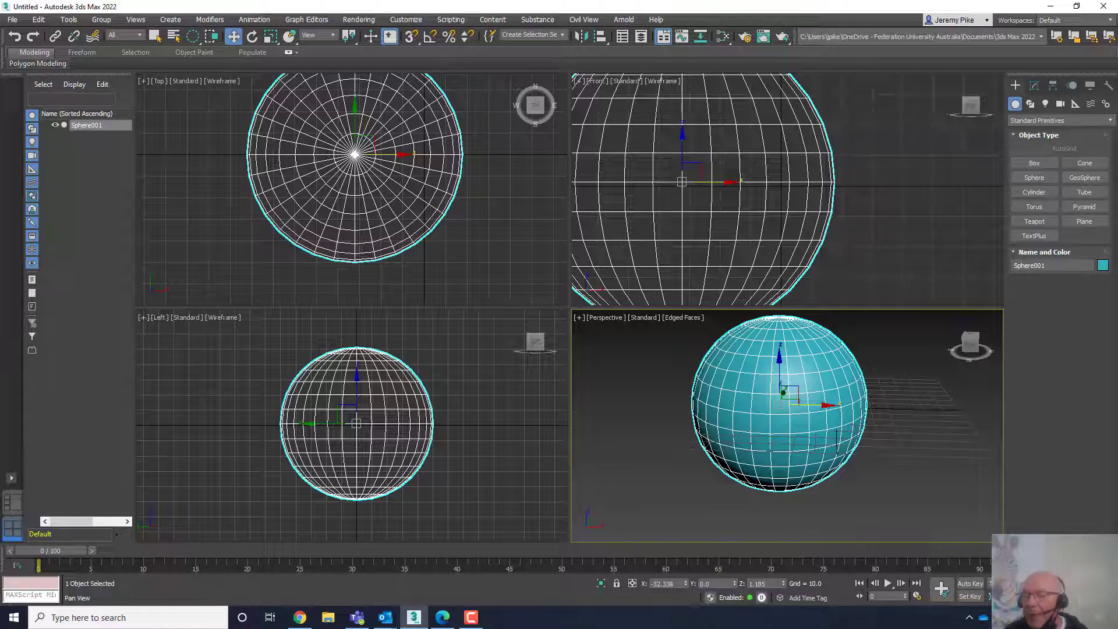
{"action": "left_click", "coordinate": [1078, 597]}
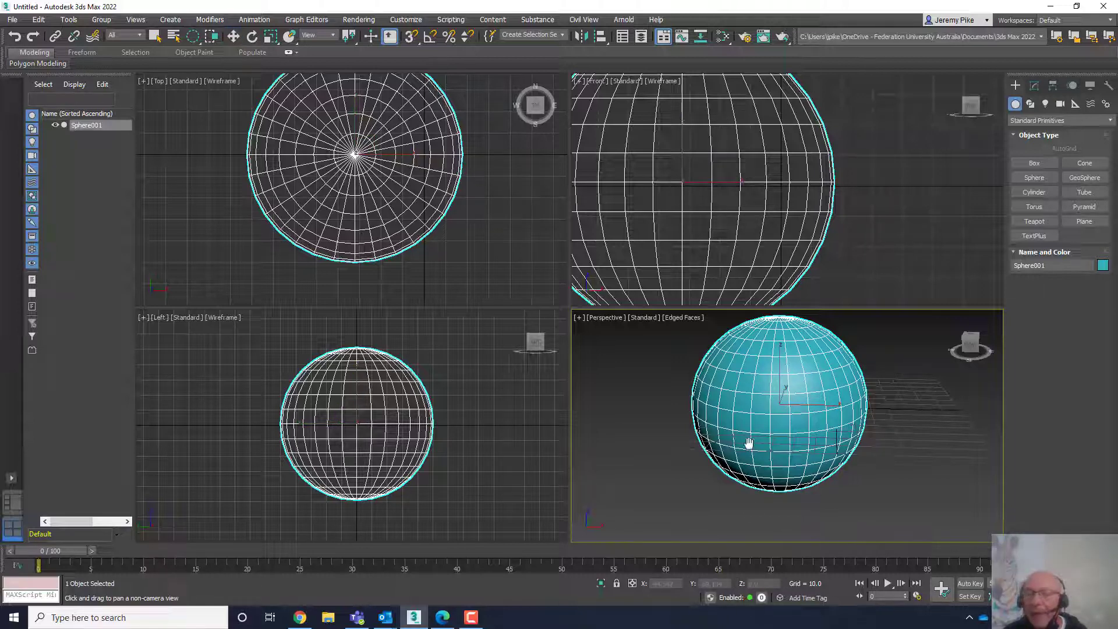
{"action": "left_click_drag", "start_coordinate": [767, 437], "coordinate": [776, 415]}
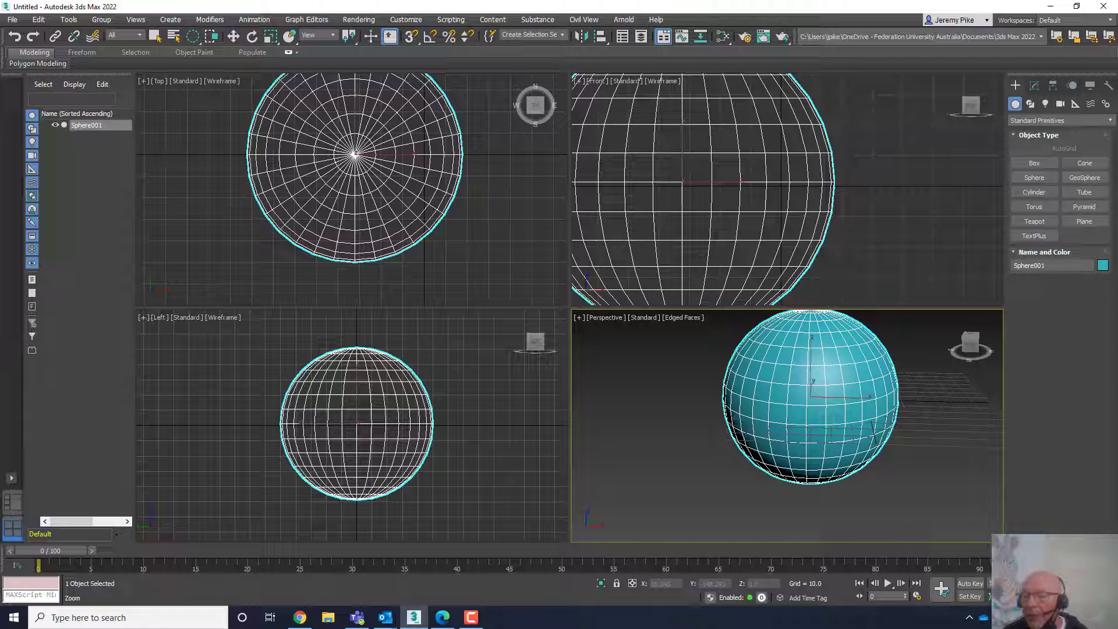
{"action": "left_click", "coordinate": [1059, 584]}
{"action": "mouse_move", "coordinate": [831, 399]}
{"action": "left_mouse_down"}
{"action": "mouse_move", "coordinate": [861, 491]}
{"action": "mouse_move", "coordinate": [823, 392]}
{"action": "mouse_move", "coordinate": [838, 447]}
{"action": "mouse_move", "coordinate": [829, 418]}
{"action": "left_mouse_up"}
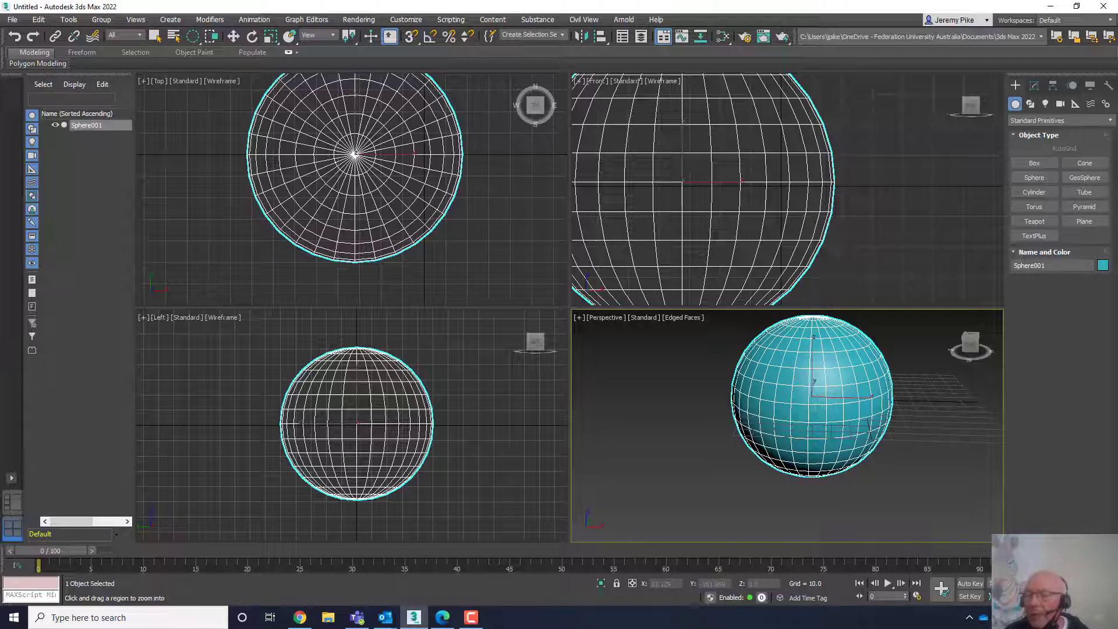
{"action": "scroll", "coordinate": [819, 436], "scroll_direction": "down", "scroll_amount": 5}
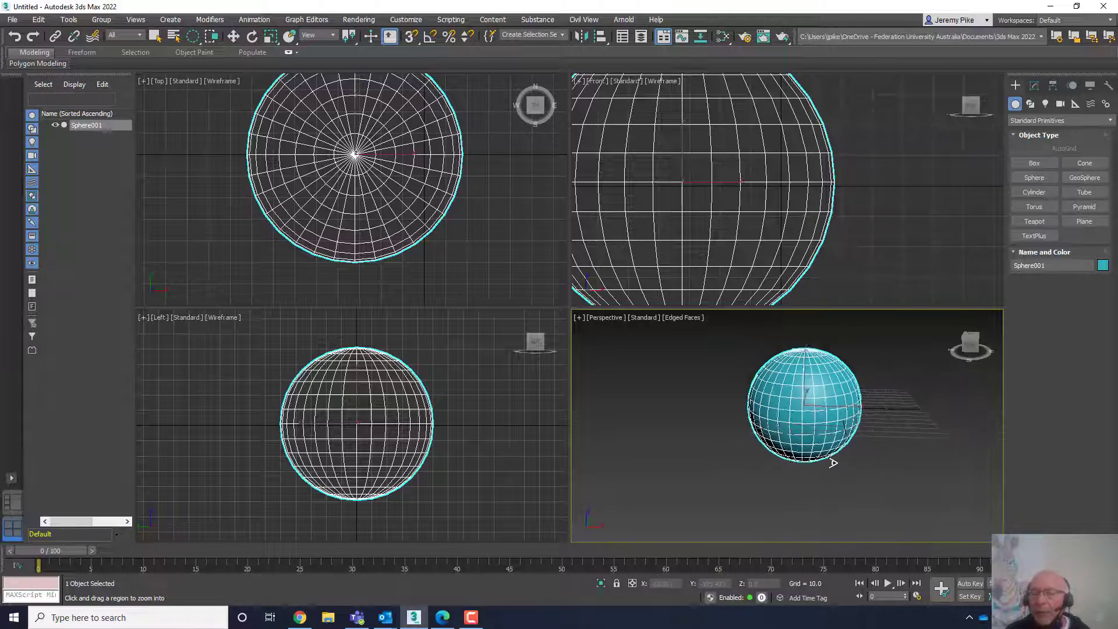
{"action": "scroll", "coordinate": [854, 506], "scroll_direction": "up", "scroll_amount": 8}
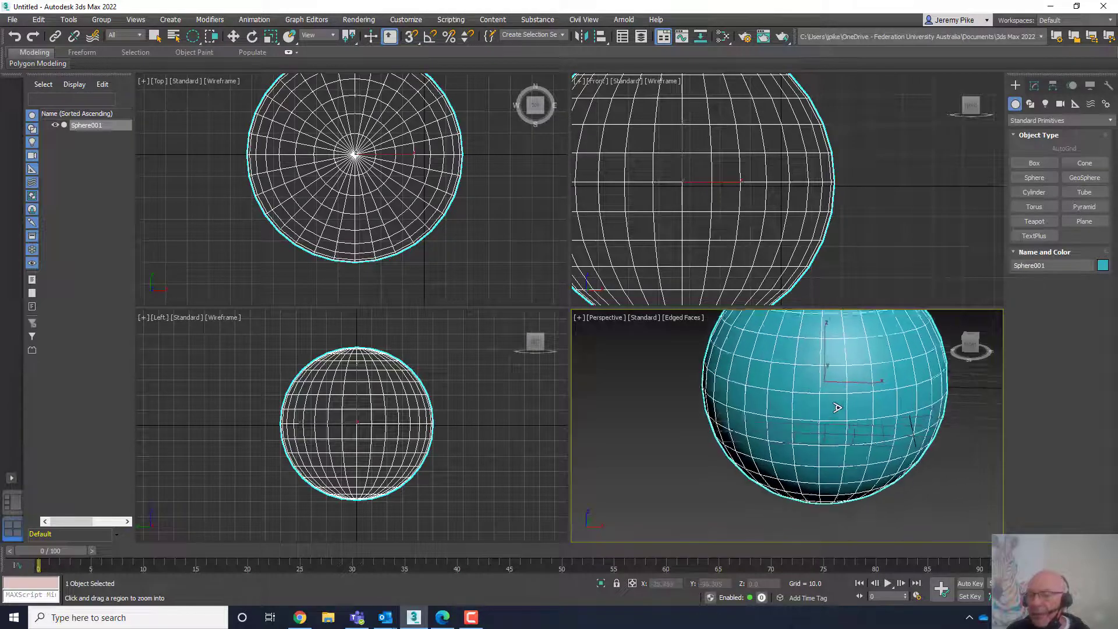
{"action": "scroll", "coordinate": [849, 431], "scroll_direction": "down", "scroll_amount": 3}
{"action": "scroll", "coordinate": [836, 430], "scroll_direction": "up", "scroll_amount": 2}
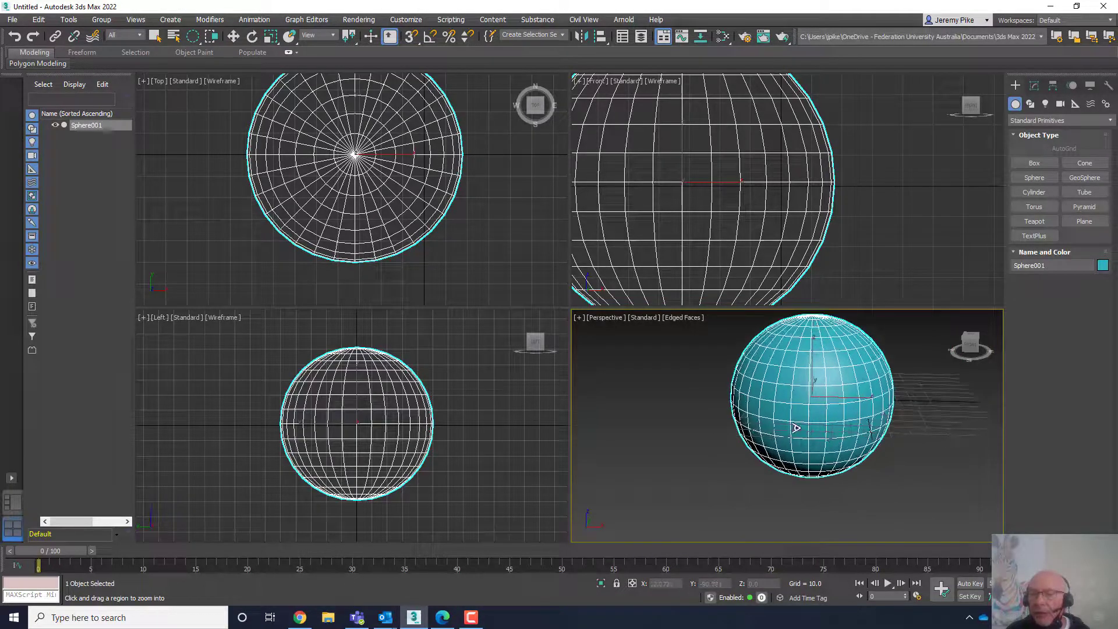
{"action": "scroll", "coordinate": [831, 428], "scroll_direction": "down", "scroll_amount": 1}
{"action": "scroll", "coordinate": [893, 449], "scroll_direction": "down", "scroll_amount": 4}
{"action": "scroll", "coordinate": [879, 440], "scroll_direction": "up", "scroll_amount": 4}
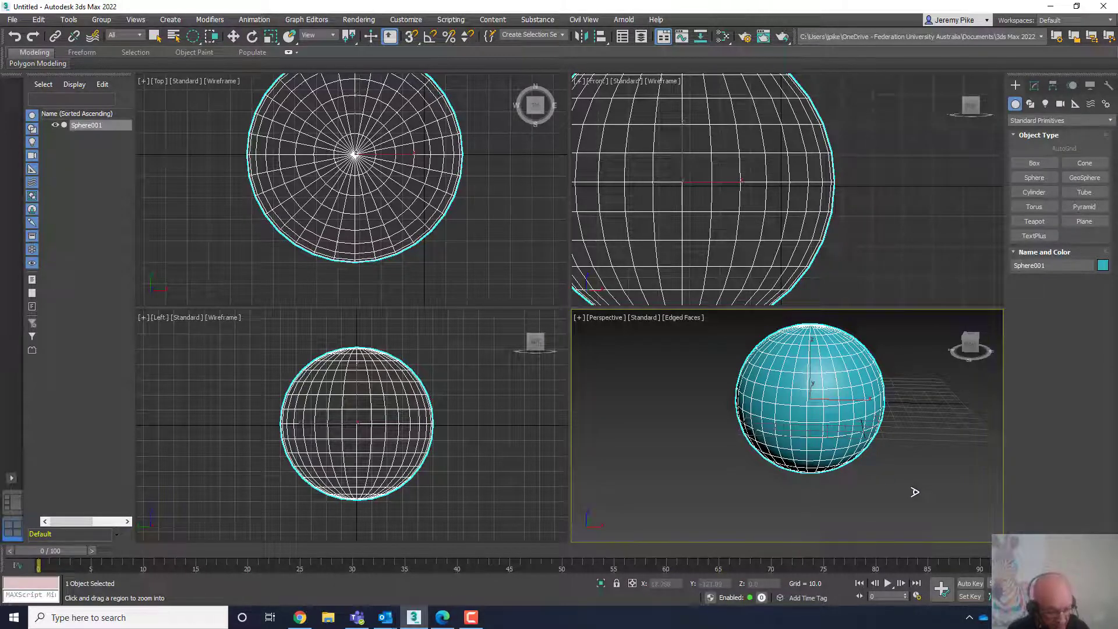
- Maximize the Perspective viewport and clone the sphere as a single copy, moved along X beside the original
{"action": "key", "text": "w"}
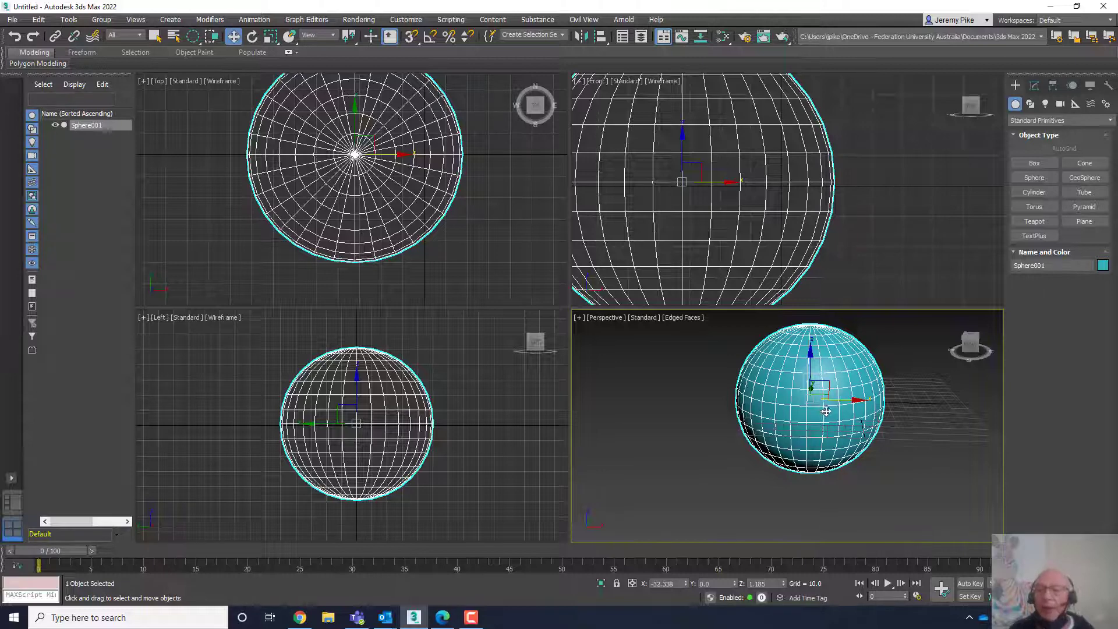
{"action": "scroll", "coordinate": [824, 411], "scroll_direction": "down", "scroll_amount": 5}
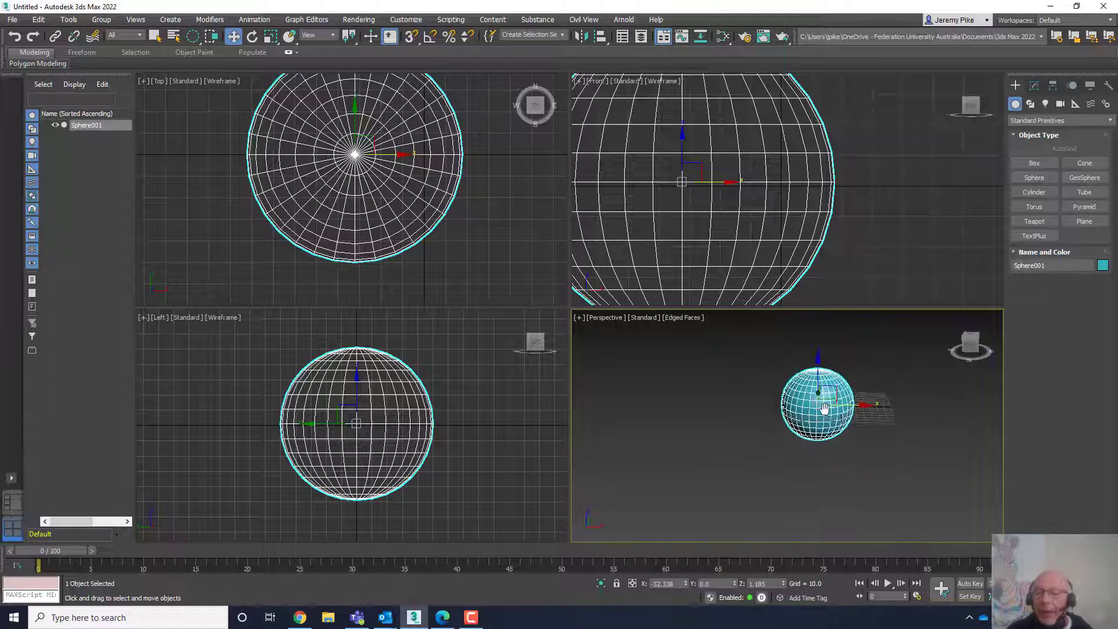
{"action": "middle_click_drag", "start_coordinate": [825, 411], "coordinate": [720, 417]}
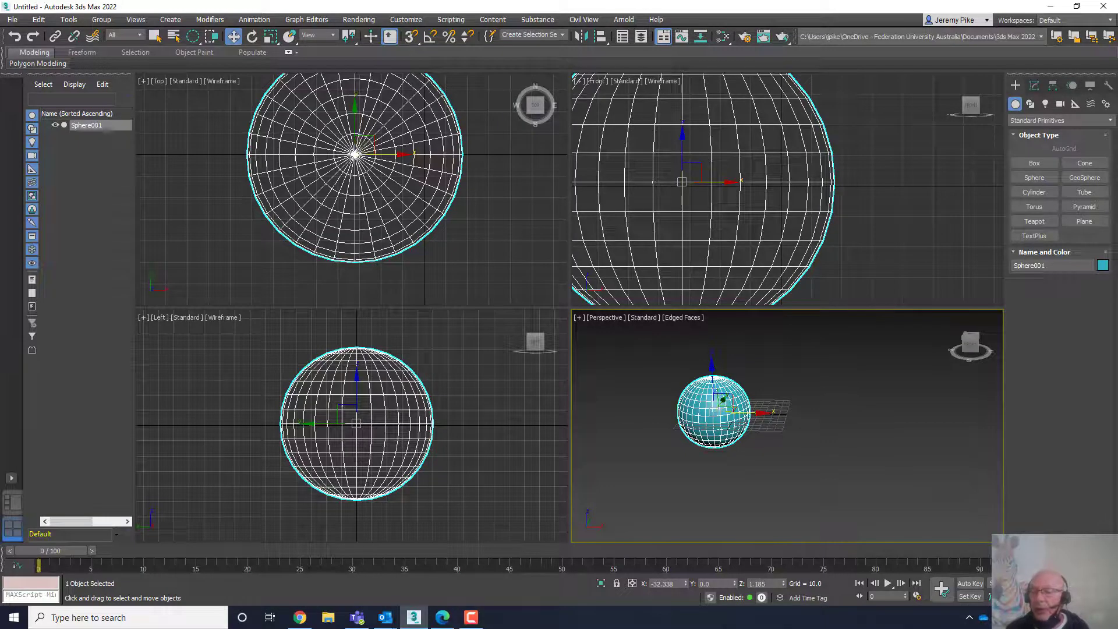
{"action": "key", "text": "alt+w"}
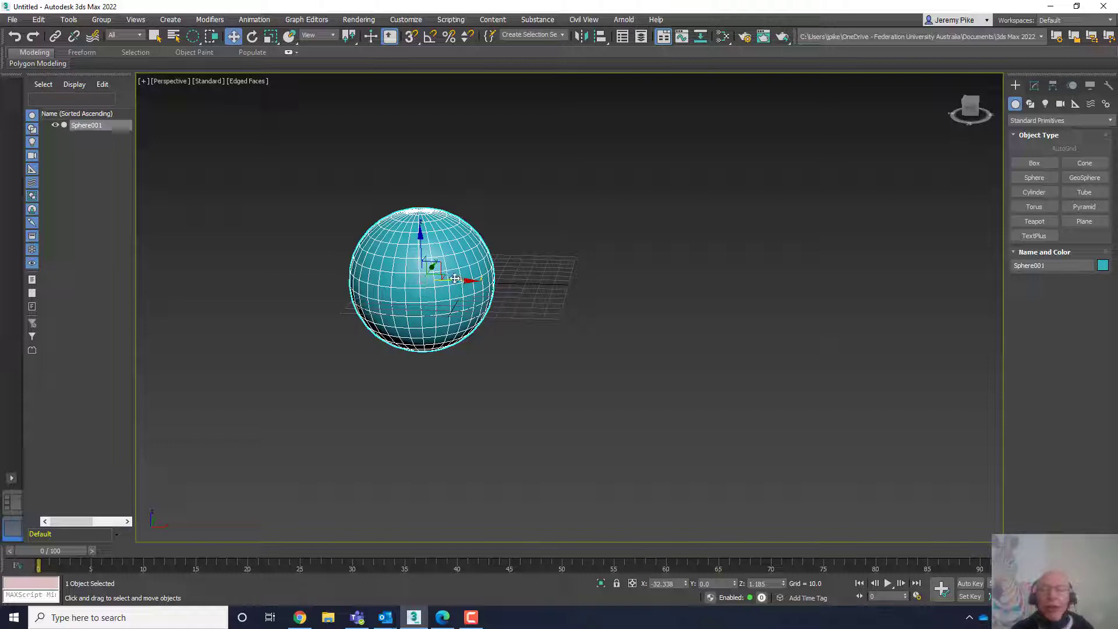
{"action": "left_click_drag", "start_coordinate": [461, 281], "coordinate": [661, 297], "text": "shift"}
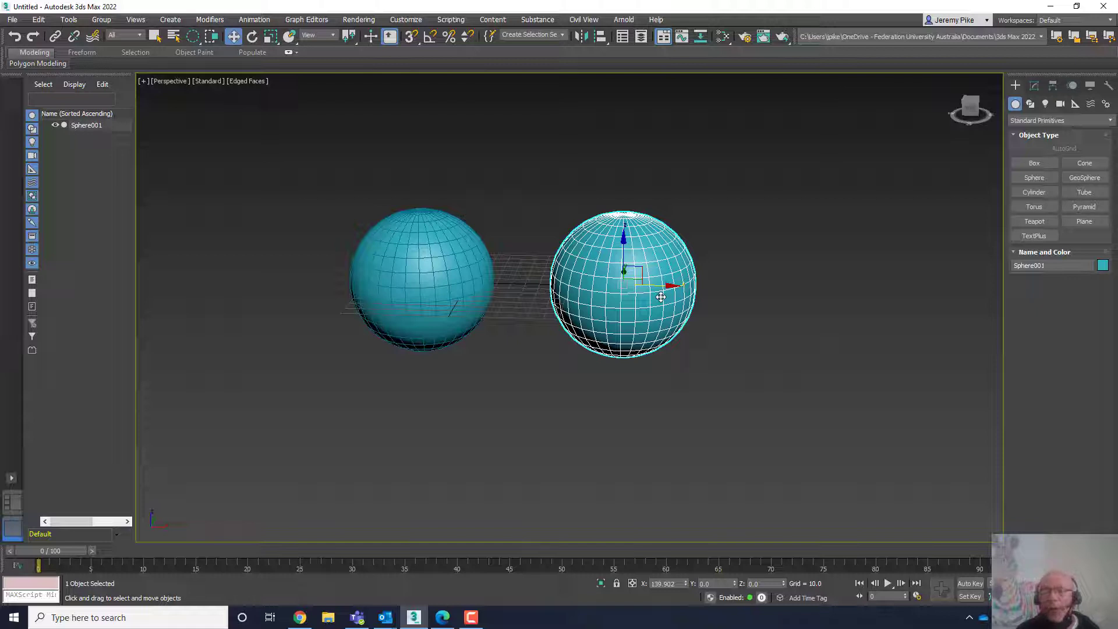
{"action": "left_click_drag", "start_coordinate": [661, 297], "coordinate": [661, 297], "text": "shift"}
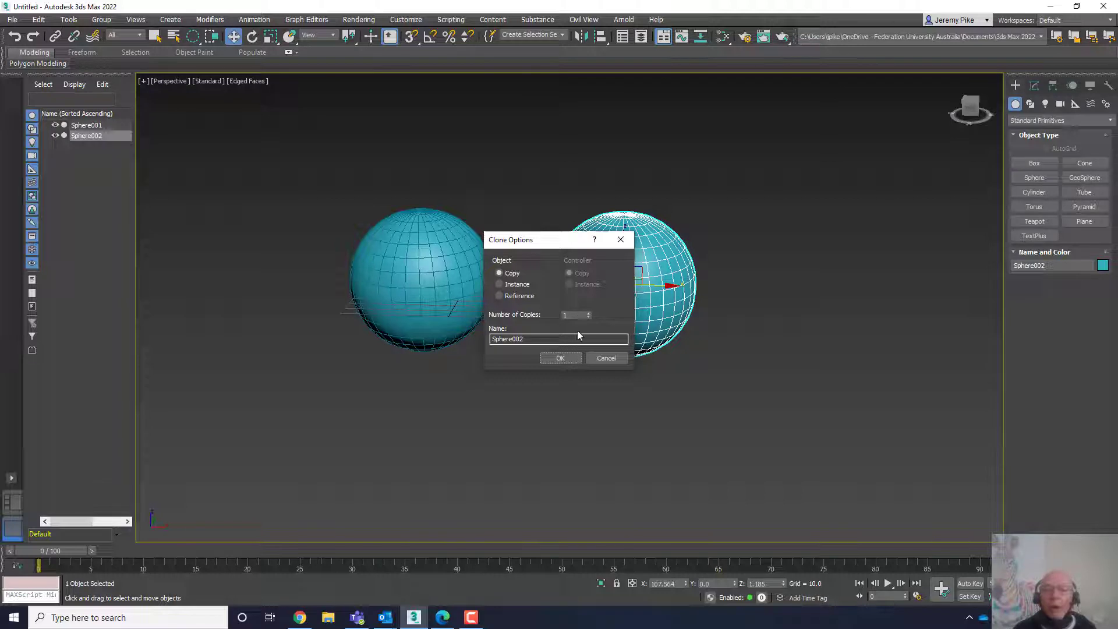
{"action": "left_click", "coordinate": [564, 357]}
- Select the original sphere and the copy alternately, ending with the original selected
{"action": "left_click", "coordinate": [434, 254]}
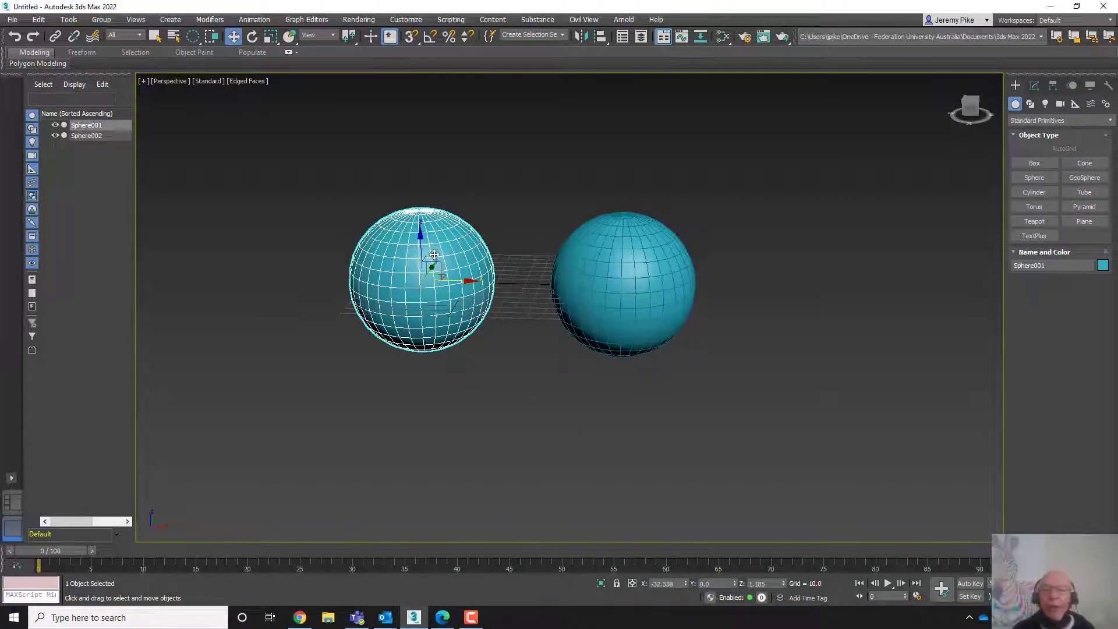
{"action": "left_click", "coordinate": [618, 273]}
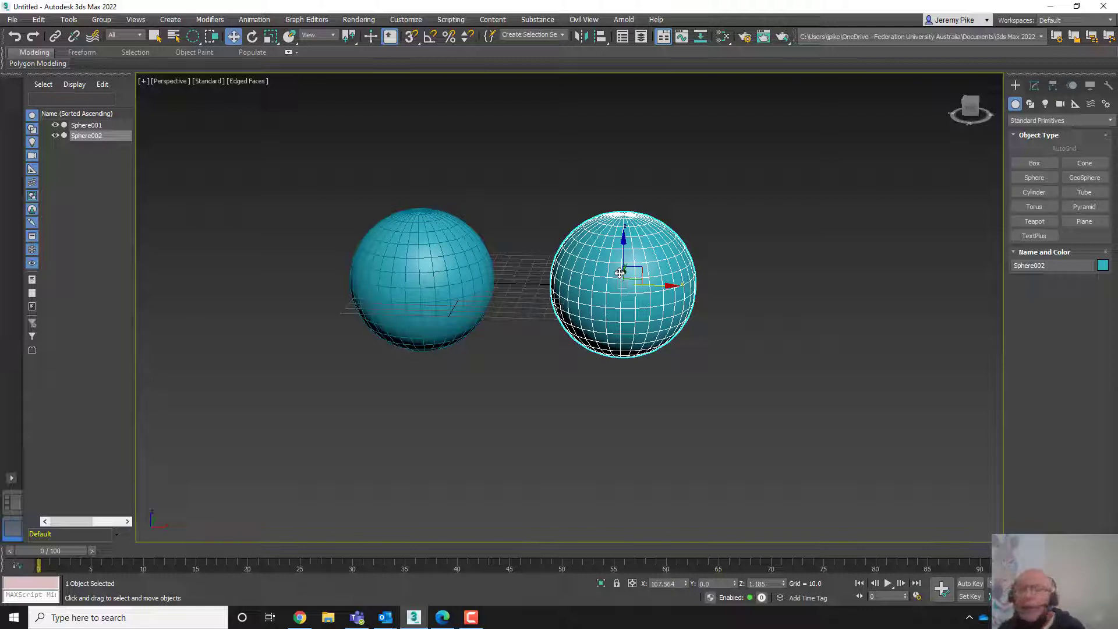
{"action": "left_click", "coordinate": [406, 266]}
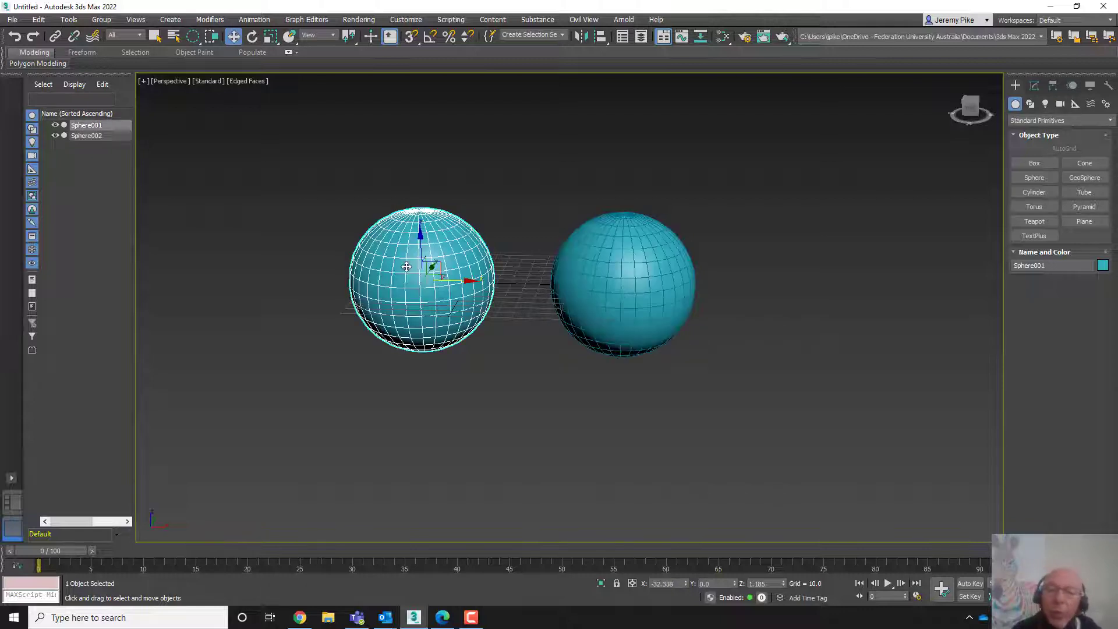
{"action": "left_click", "coordinate": [606, 277]}
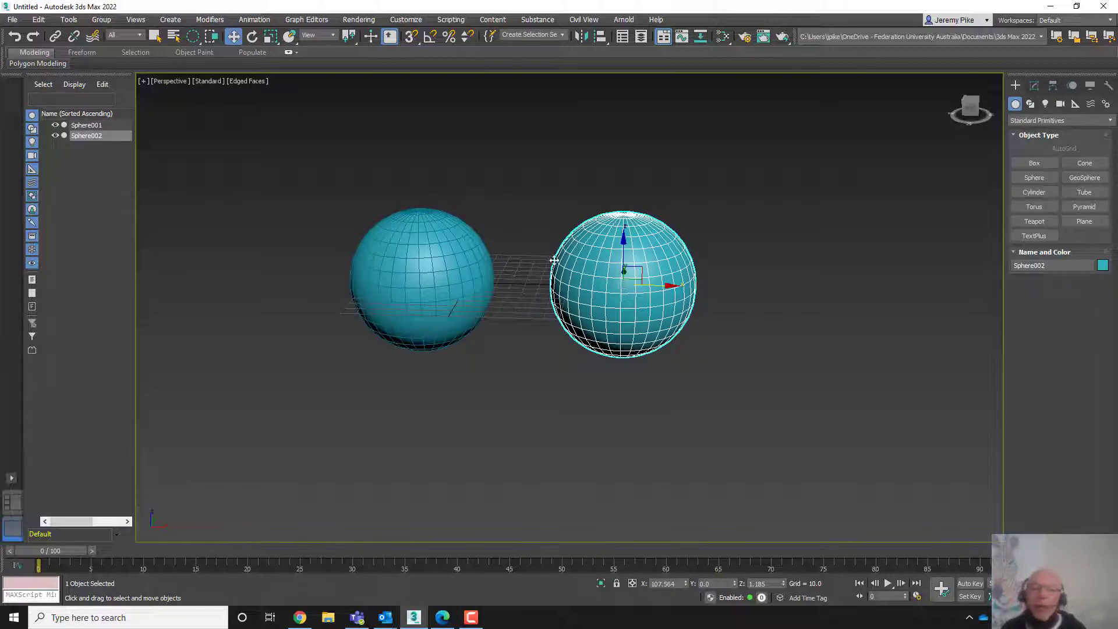
{"action": "left_click", "coordinate": [423, 294]}
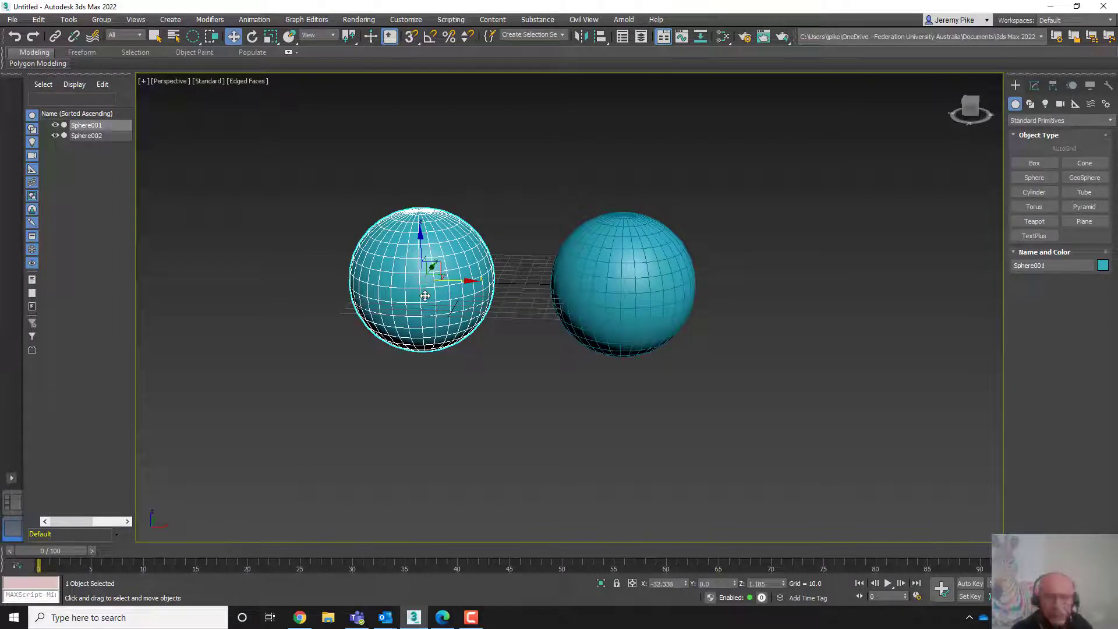
- Undo the sphere clone to return to the single original sphere
{"action": "key", "text": "ctrl+z"}
{"action": "key", "text": "ctrl+y"}
{"action": "key", "text": "ctrl+z"}
{"action": "key", "text": "ctrl+z"}
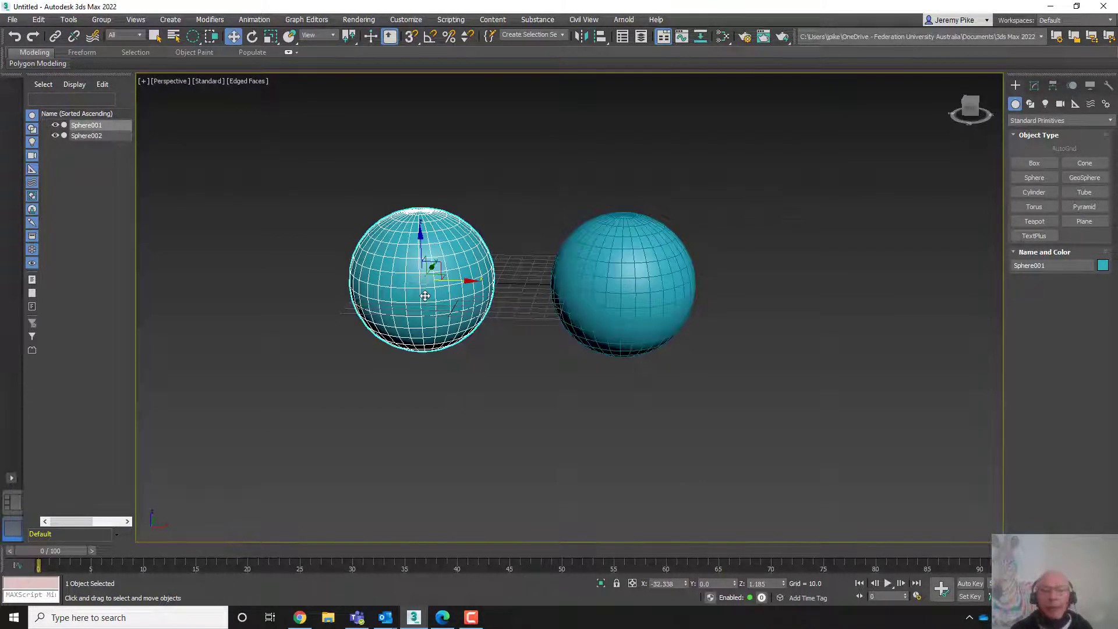
{"action": "key", "text": "ctrl+z"}
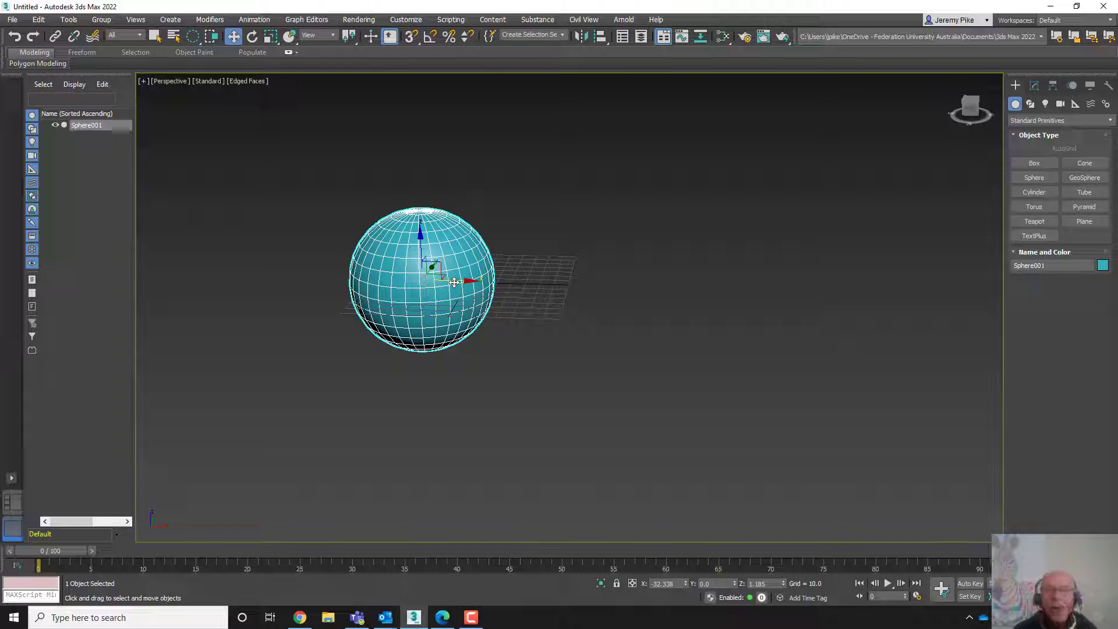
- Clone the sphere along X as a Copy with 4 copies
{"action": "left_click_drag", "start_coordinate": [460, 283], "coordinate": [613, 280], "text": "shift"}
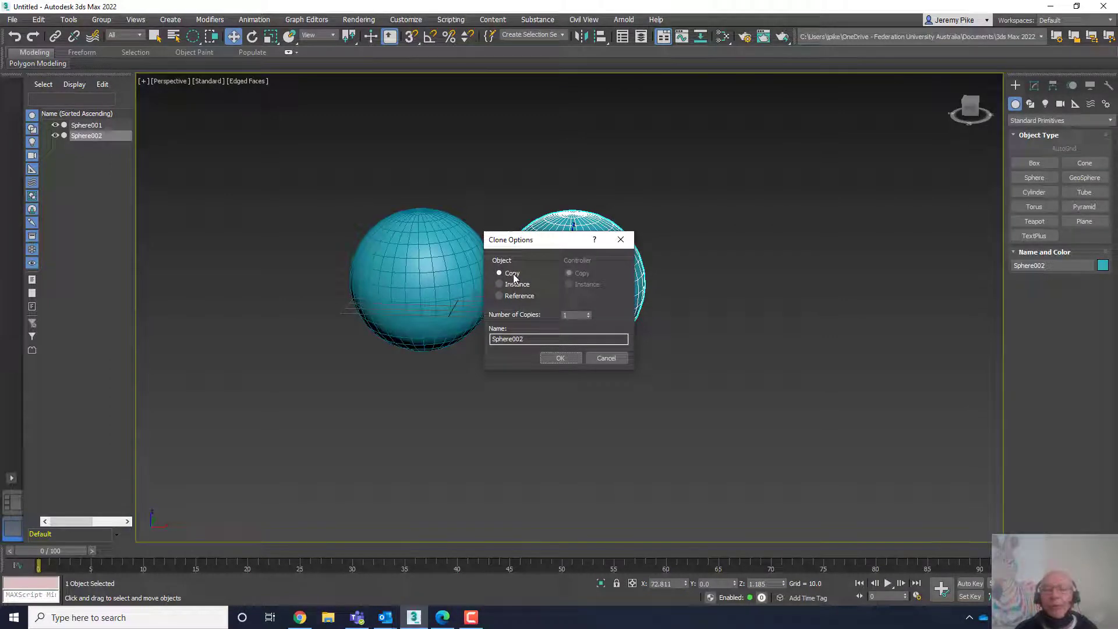
{"action": "double_click", "coordinate": [568, 314]}
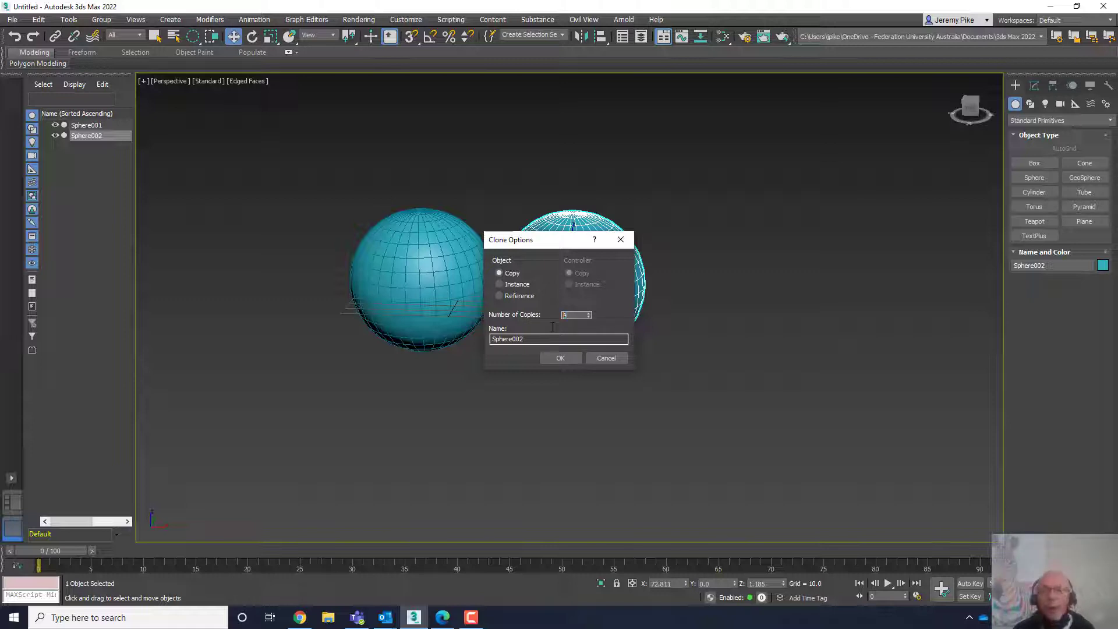
{"action": "type", "text": "4"}
{"action": "left_click", "coordinate": [559, 357]}
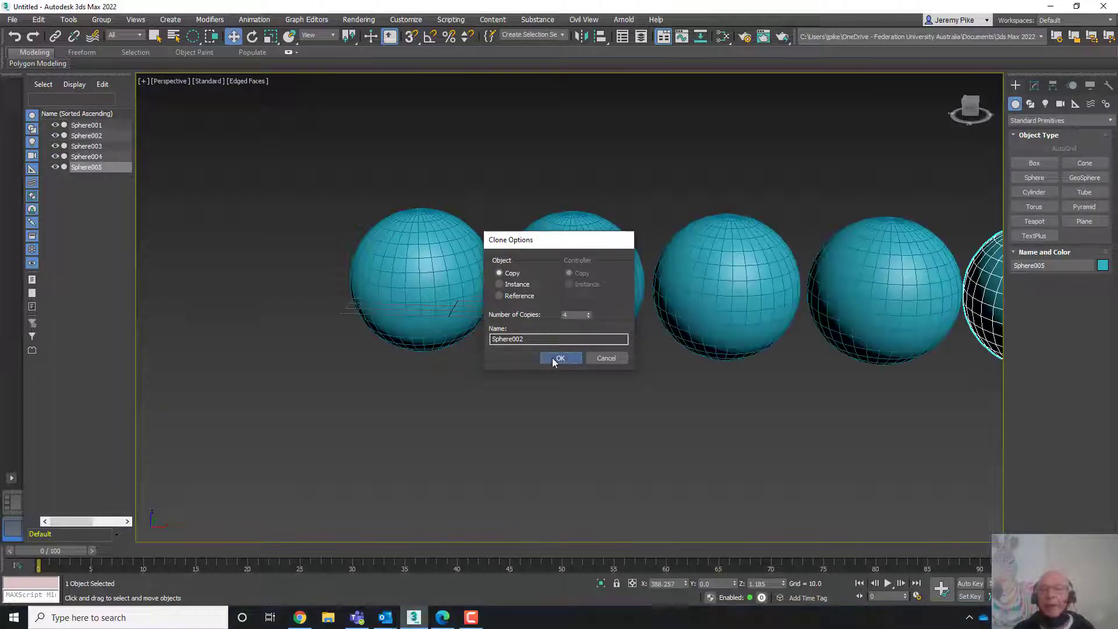
- Deselect everything and switch the selection region from circular to rectangular
{"action": "scroll", "coordinate": [690, 419], "scroll_direction": "down", "scroll_amount": 3}
{"action": "middle_click_drag", "start_coordinate": [690, 419], "coordinate": [499, 397]}
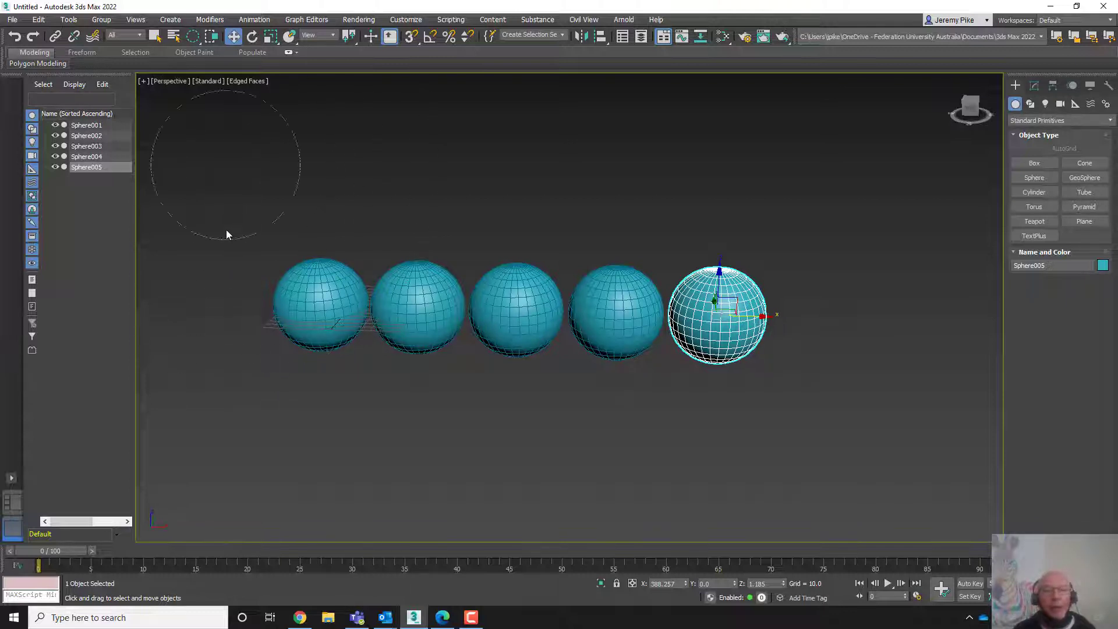
{"action": "left_click", "coordinate": [214, 181]}
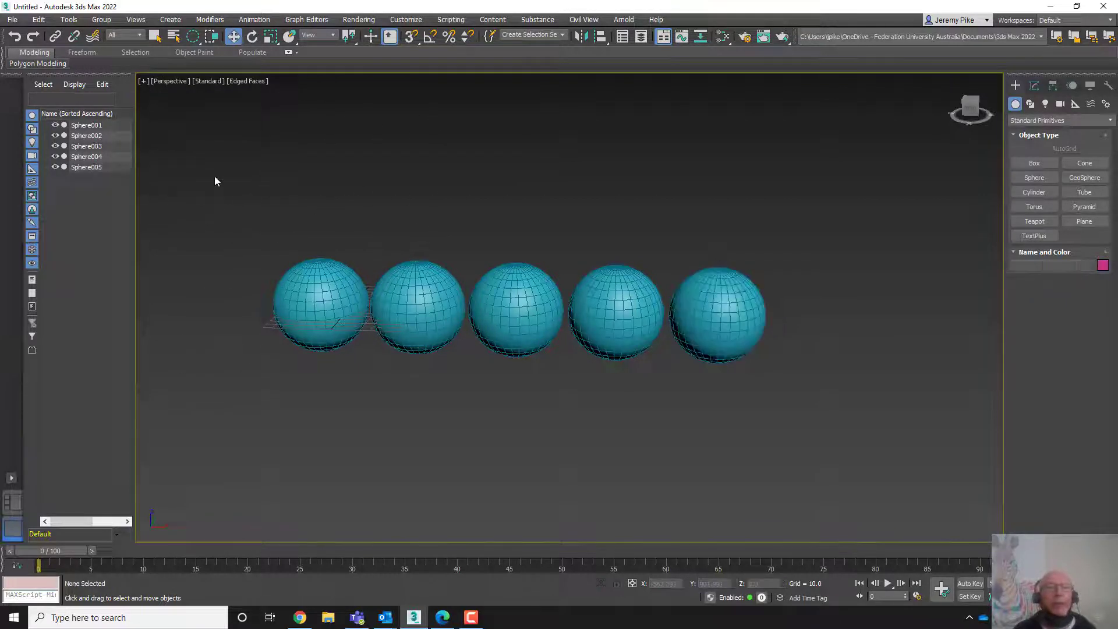
{"action": "left_click", "coordinate": [194, 36]}
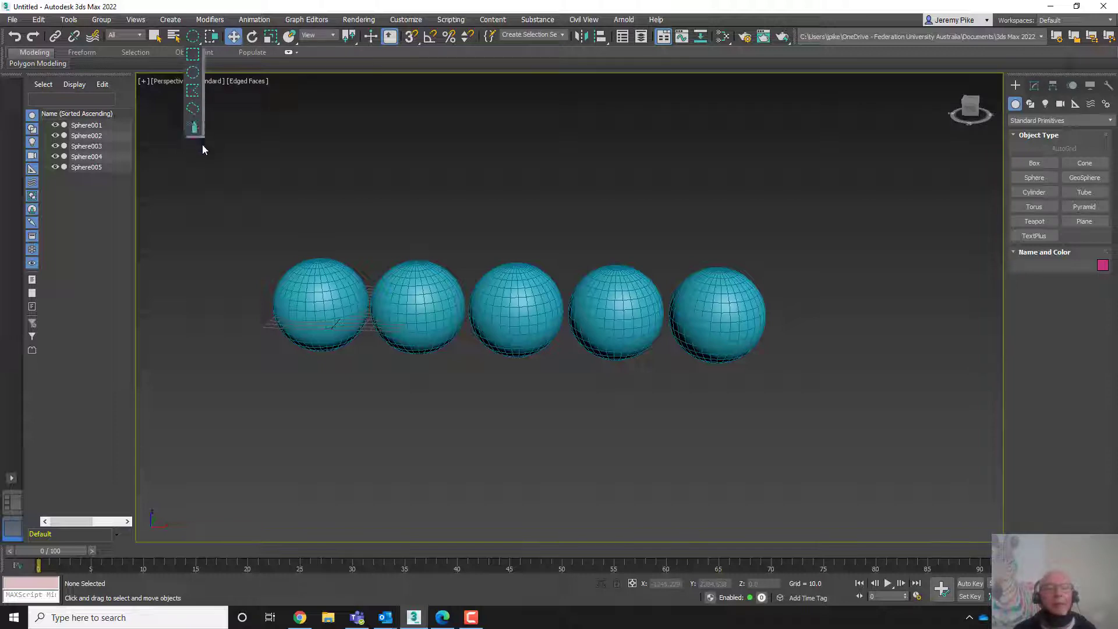
{"action": "left_click", "coordinate": [194, 56]}
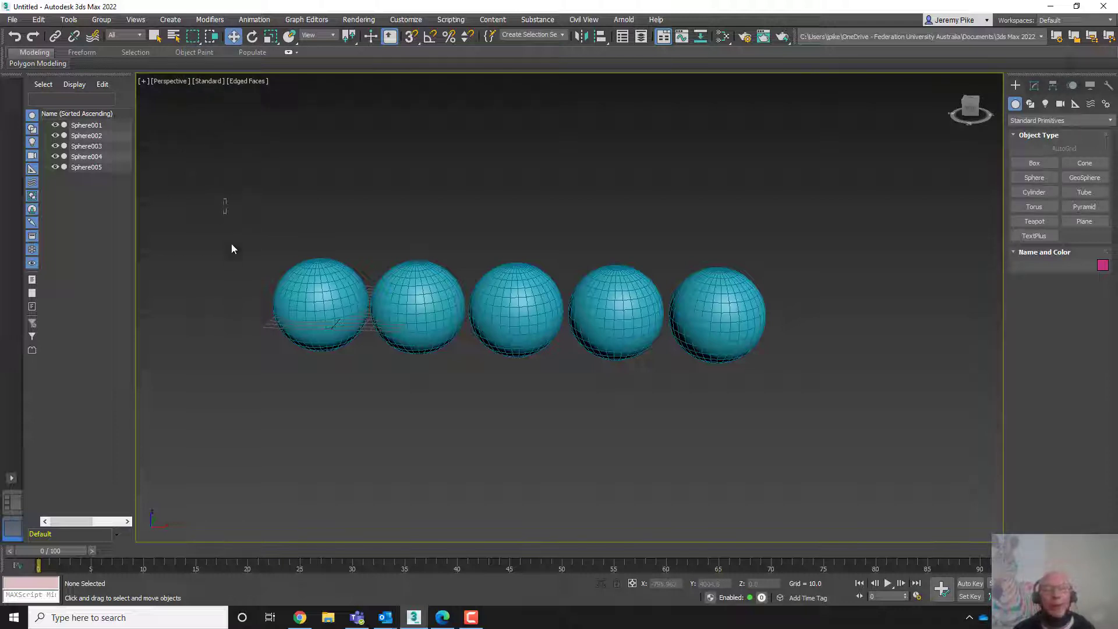
- Select all five spheres with a rectangular region and clone them as one copy, moved to form a second row
{"action": "left_click_drag", "start_coordinate": [232, 249], "coordinate": [797, 400]}
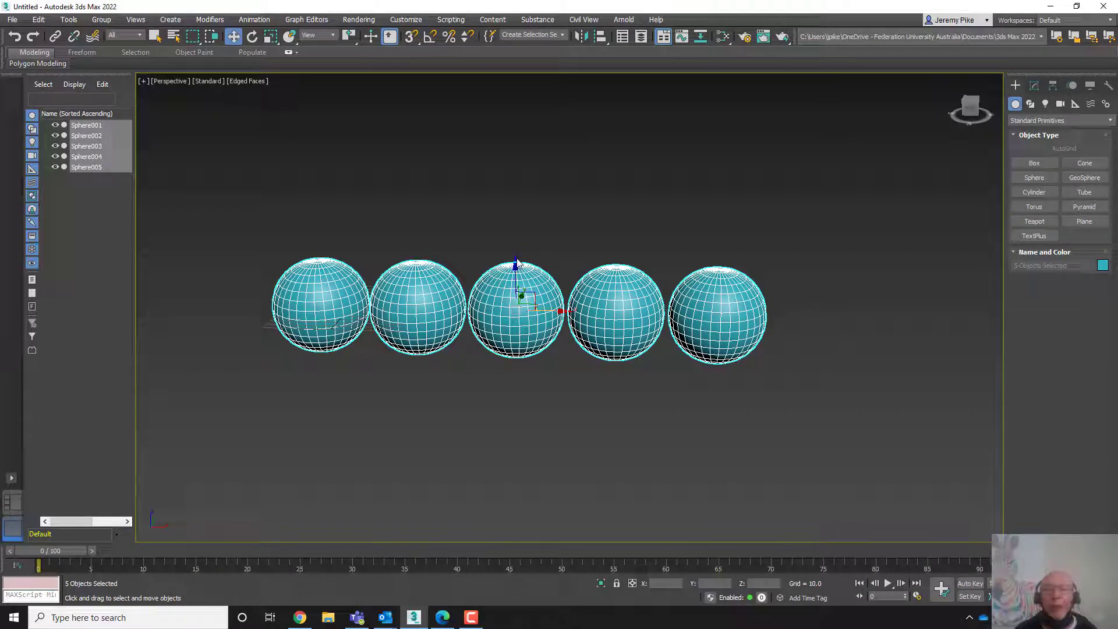
{"action": "left_click_drag", "start_coordinate": [516, 265], "coordinate": [515, 377], "text": "shift"}
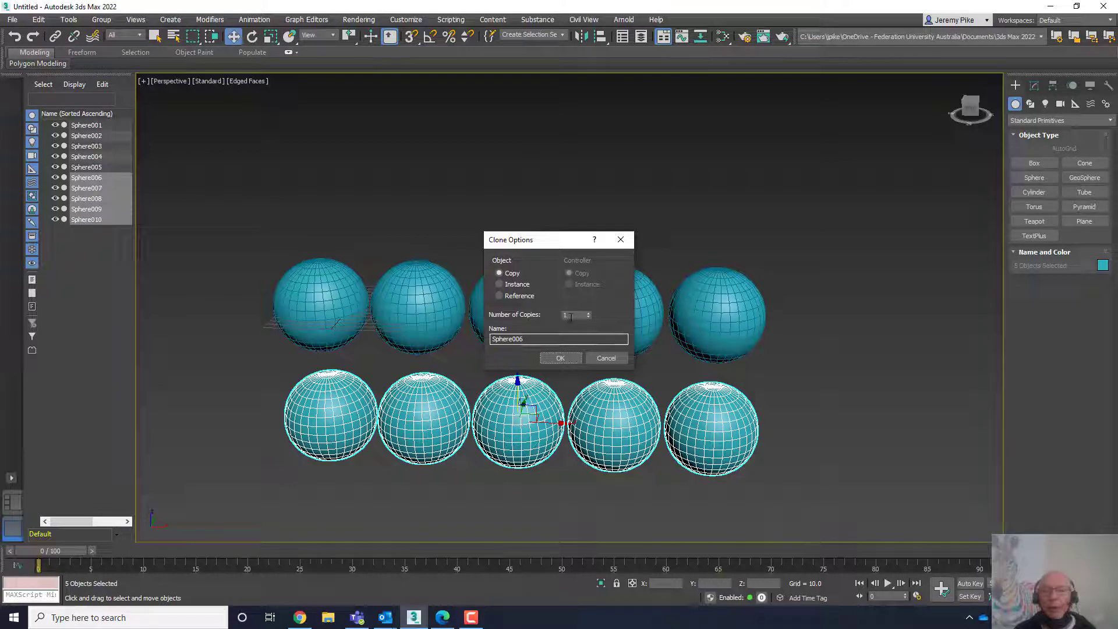
{"action": "left_click", "coordinate": [561, 358]}
- Undo both cloning operations and the sphere's earlier move, leaving one sphere at the origin
{"action": "scroll", "coordinate": [637, 383], "scroll_direction": "down", "scroll_amount": 5}
{"action": "middle_click_drag", "start_coordinate": [637, 384], "coordinate": [721, 331]}
{"action": "scroll", "coordinate": [621, 287], "scroll_direction": "up", "scroll_amount": 7}
{"action": "scroll", "coordinate": [721, 332], "scroll_direction": "down", "scroll_amount": 2}
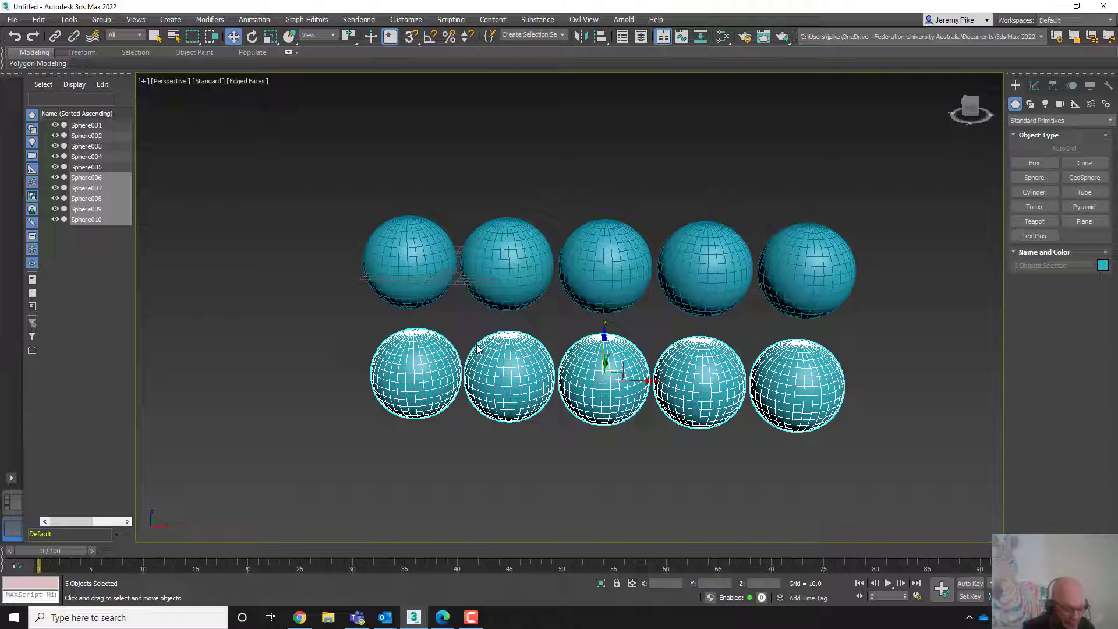
{"action": "key", "text": "ctrl+z"}
{"action": "key", "text": "ctrl+z"}
{"action": "key", "text": "ctrl+z"}
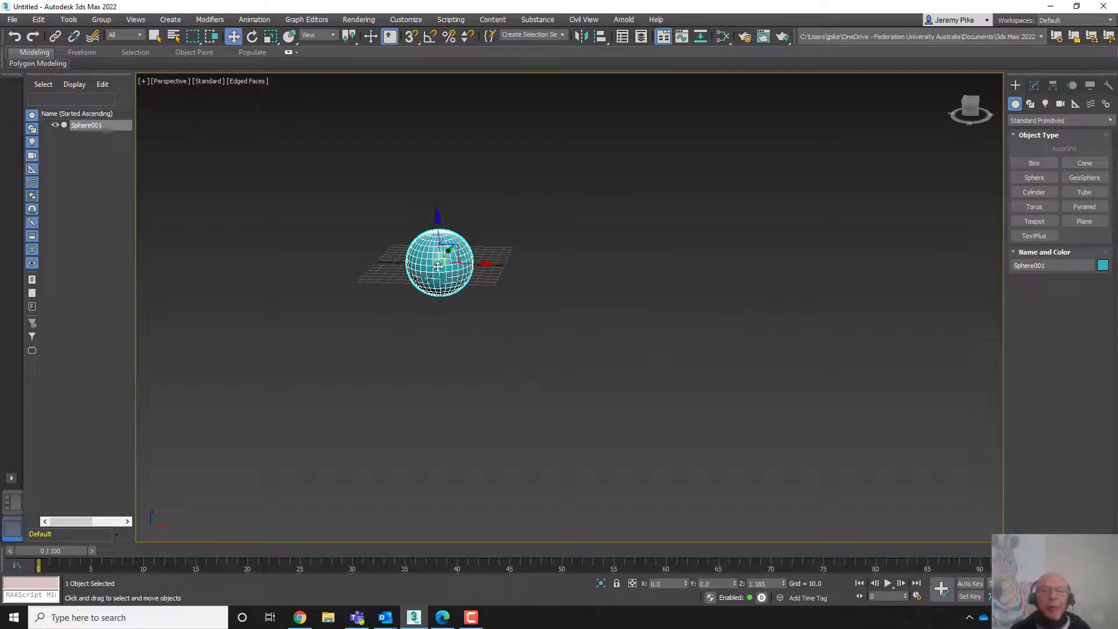
- Zoom and pan around the sphere, framing it with Zoom Extents Selected
{"action": "scroll", "coordinate": [445, 267], "scroll_direction": "up", "scroll_amount": 4}
{"action": "middle_click_drag", "start_coordinate": [448, 271], "coordinate": [518, 336]}
{"action": "scroll", "coordinate": [614, 301], "scroll_direction": "up", "scroll_amount": 4}
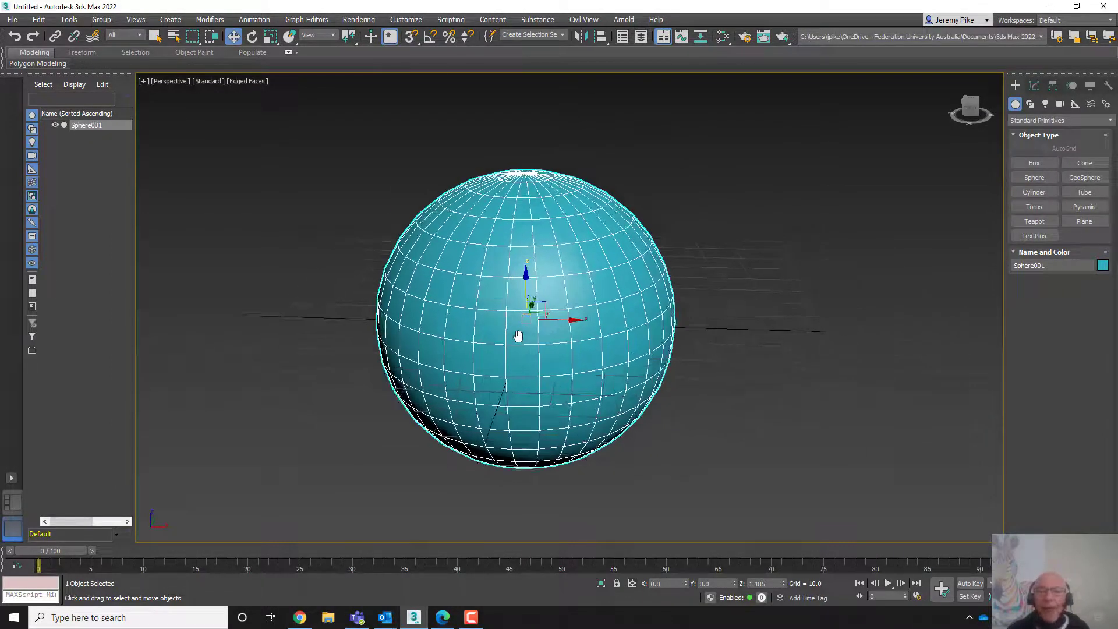
{"action": "scroll", "coordinate": [518, 336], "scroll_direction": "down", "scroll_amount": 5}
{"action": "middle_click_drag", "start_coordinate": [444, 260], "coordinate": [387, 205]}
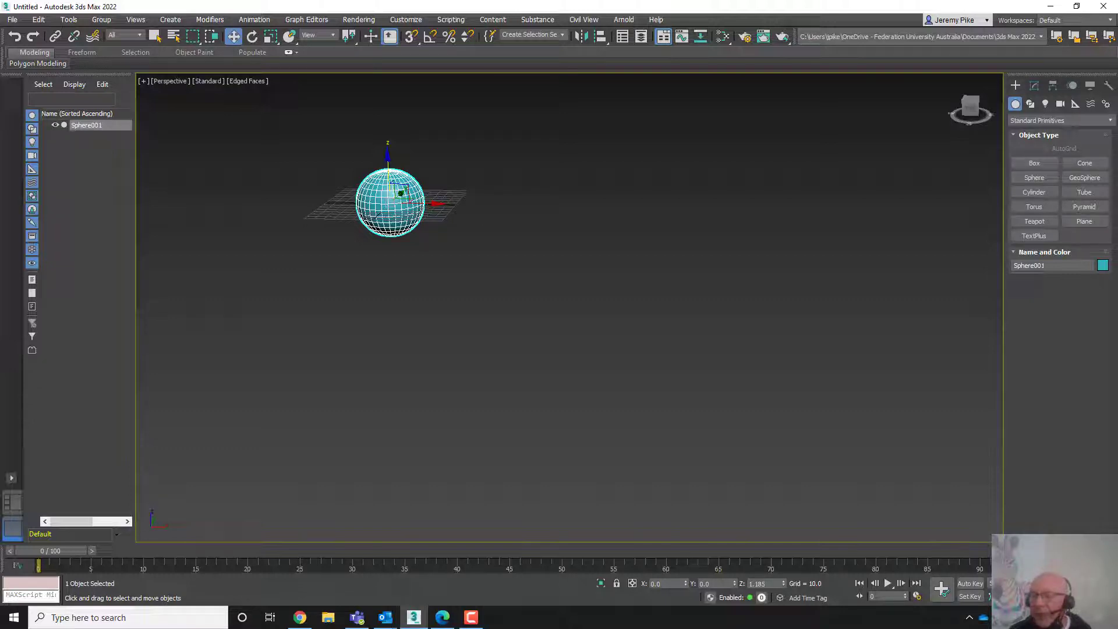
{"action": "key", "text": "z"}
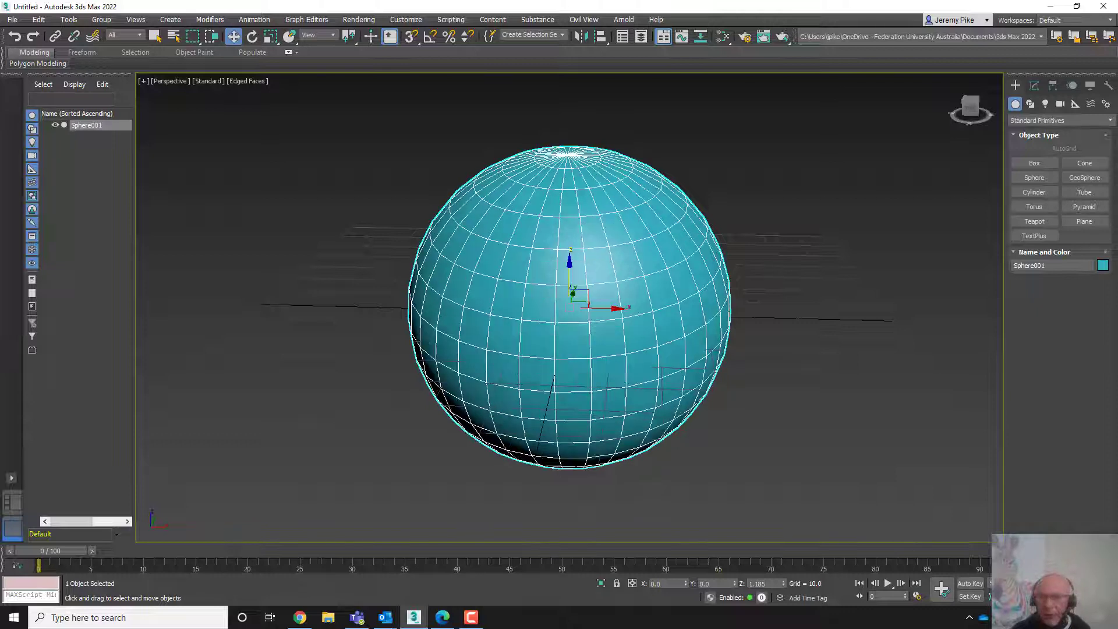
{"action": "left_click", "coordinate": [15, 38]}
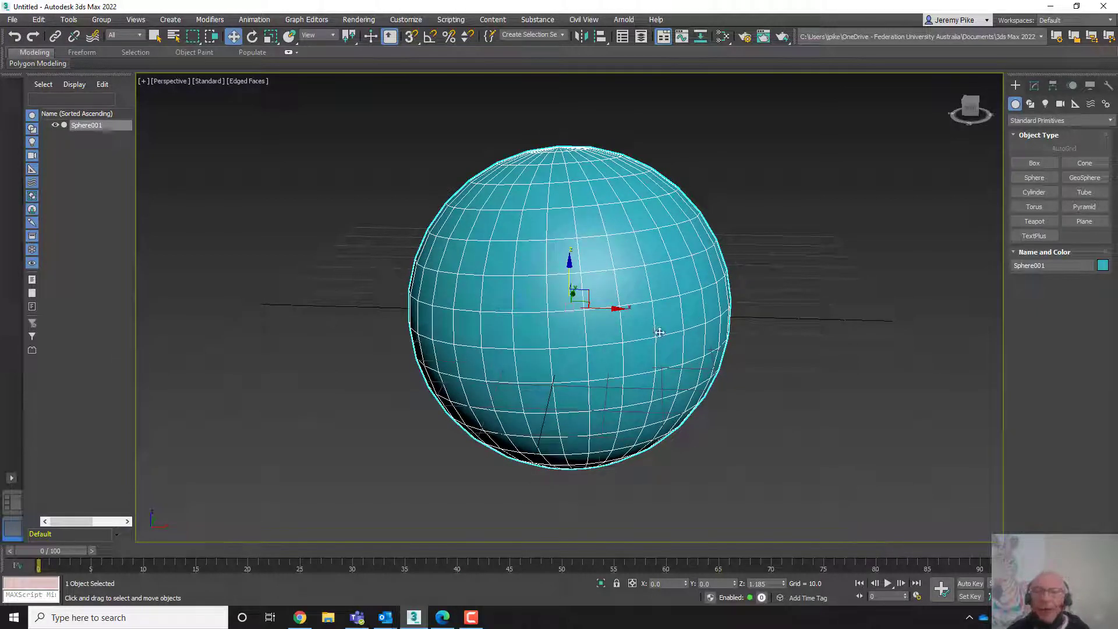
{"action": "scroll", "coordinate": [536, 269], "scroll_direction": "down", "scroll_amount": 10}
{"action": "middle_click_drag", "start_coordinate": [536, 269], "coordinate": [346, 233]}
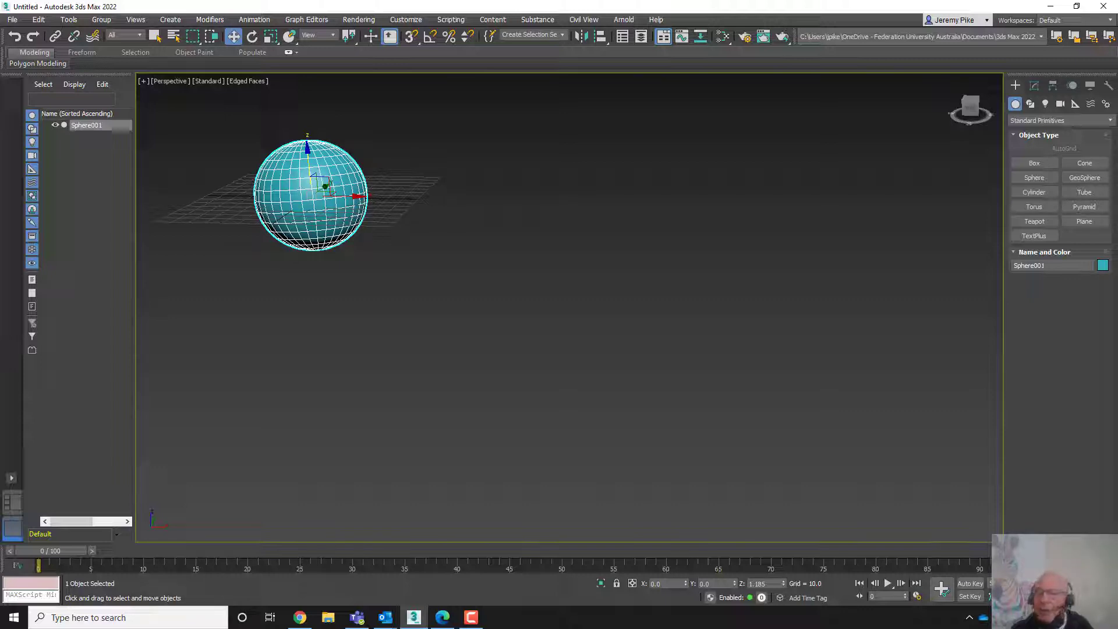
{"action": "key", "text": "z"}
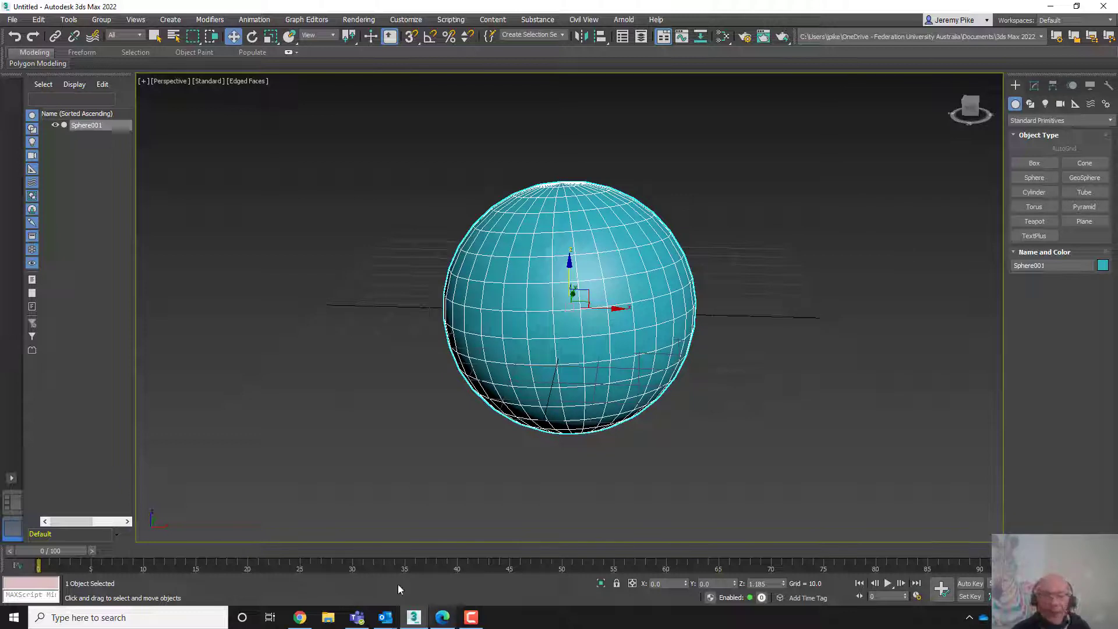
- Delete the sphere
{"action": "left_click", "coordinate": [470, 617]}
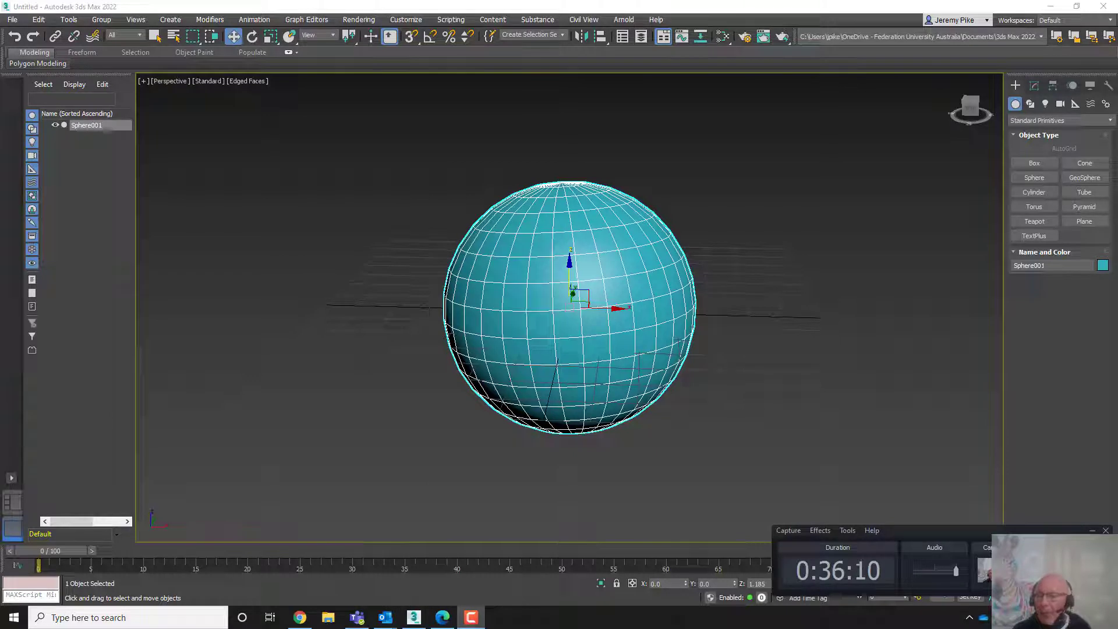
{"action": "left_click", "coordinate": [1061, 570]}
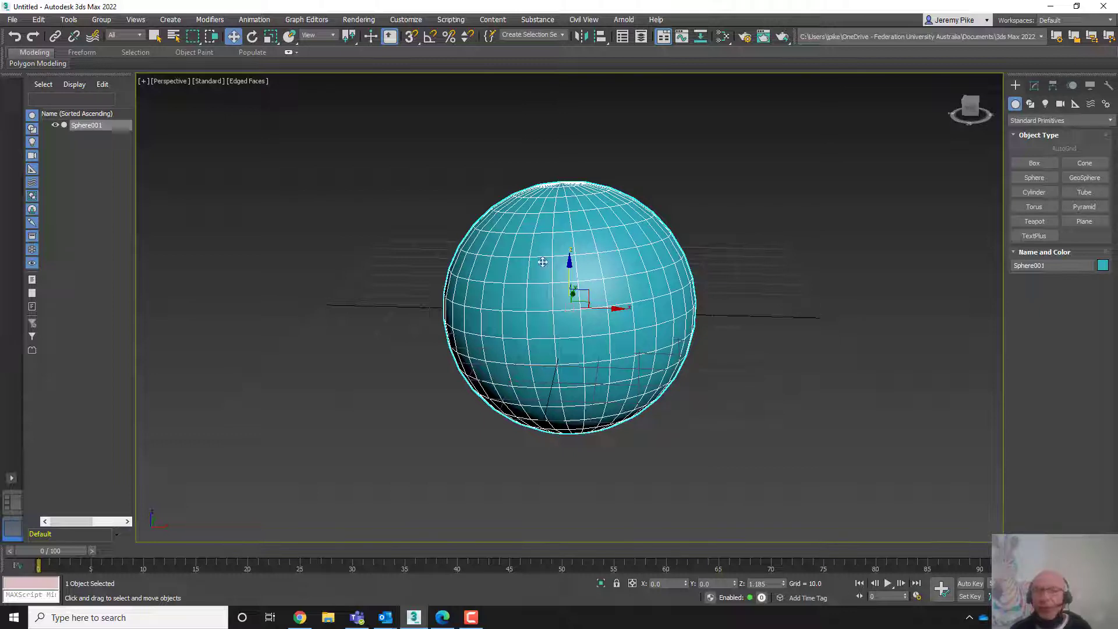
{"action": "key", "text": "Delete"}
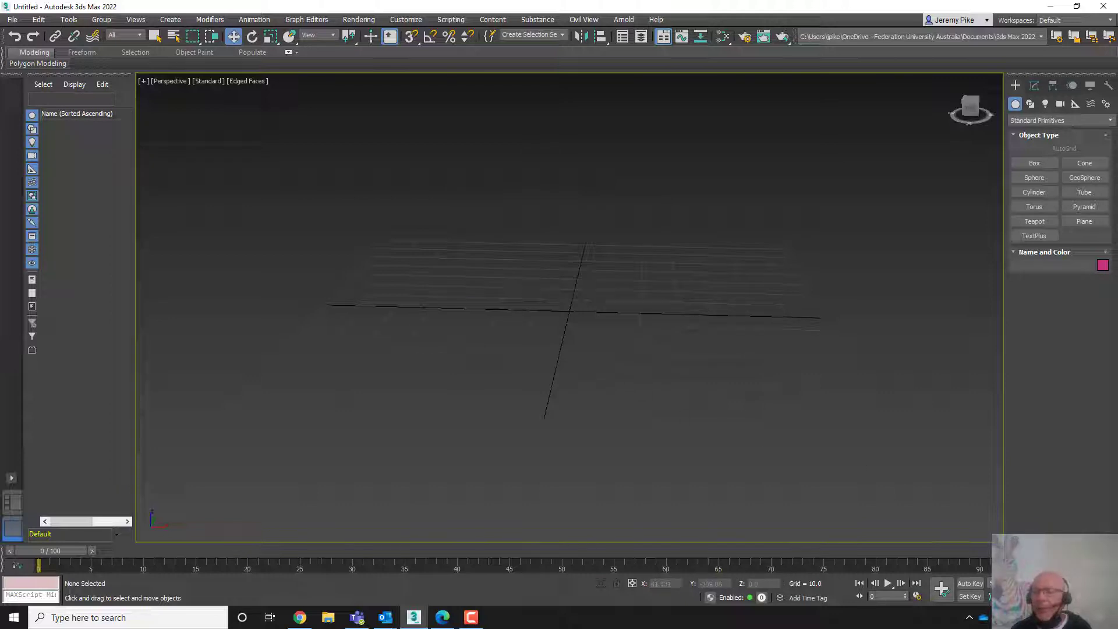
- Restore the four-viewport layout from the maximized Perspective view
{"action": "key", "text": "alt+w"}
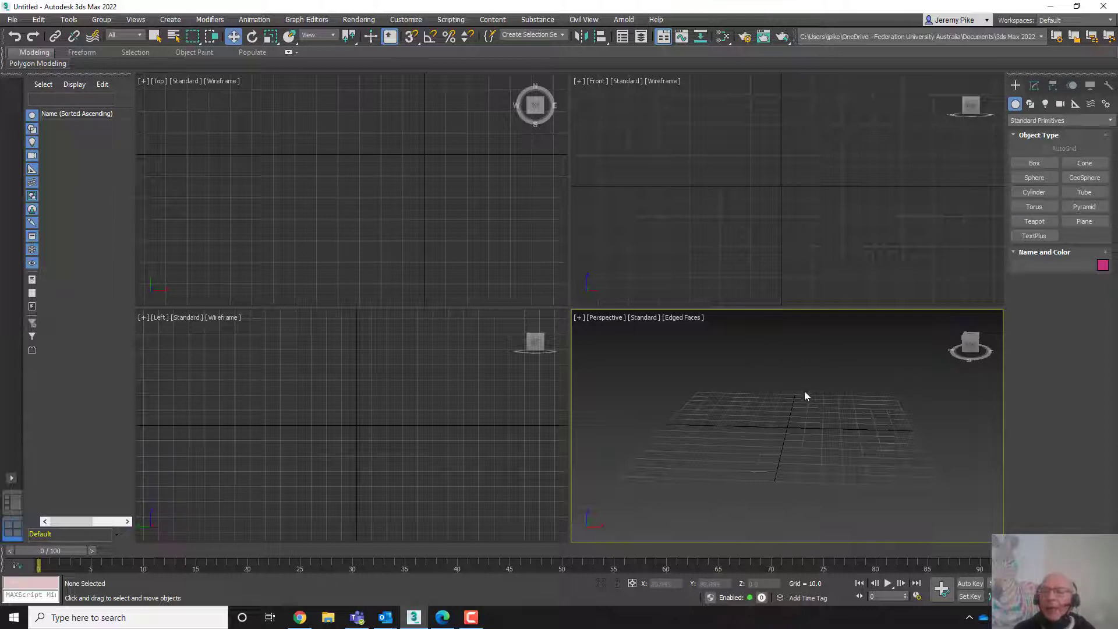
{"action": "scroll", "coordinate": [795, 415], "scroll_direction": "up", "scroll_amount": 4}
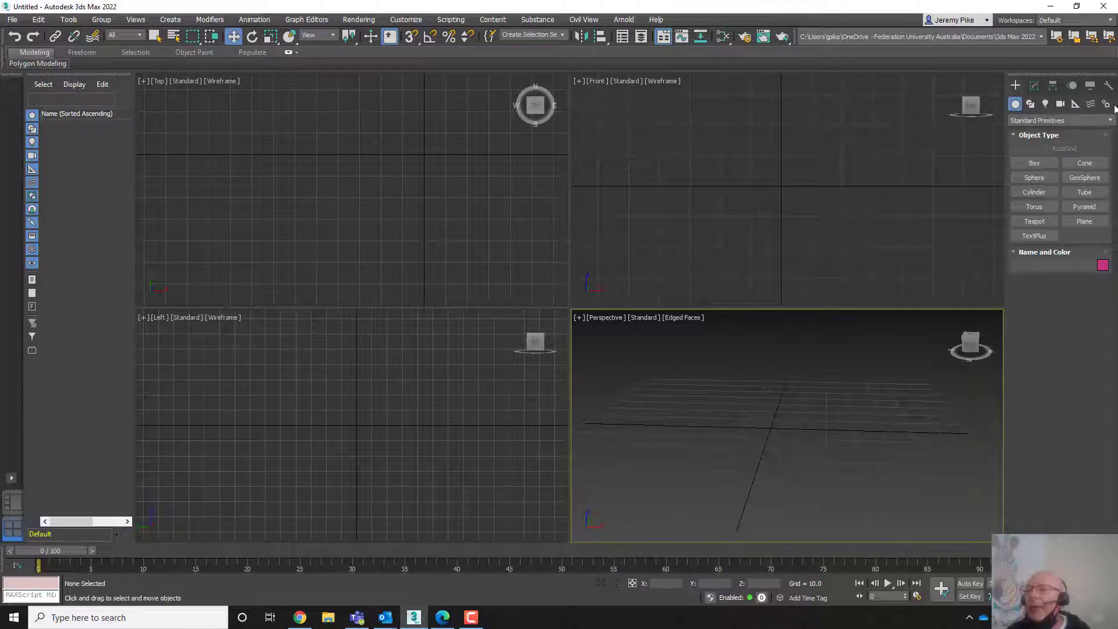
- Browse the Modify panel and each Create category: Shapes, Lights, Cameras, Helpers, Space Warps and Systems
{"action": "left_click", "coordinate": [1033, 86]}
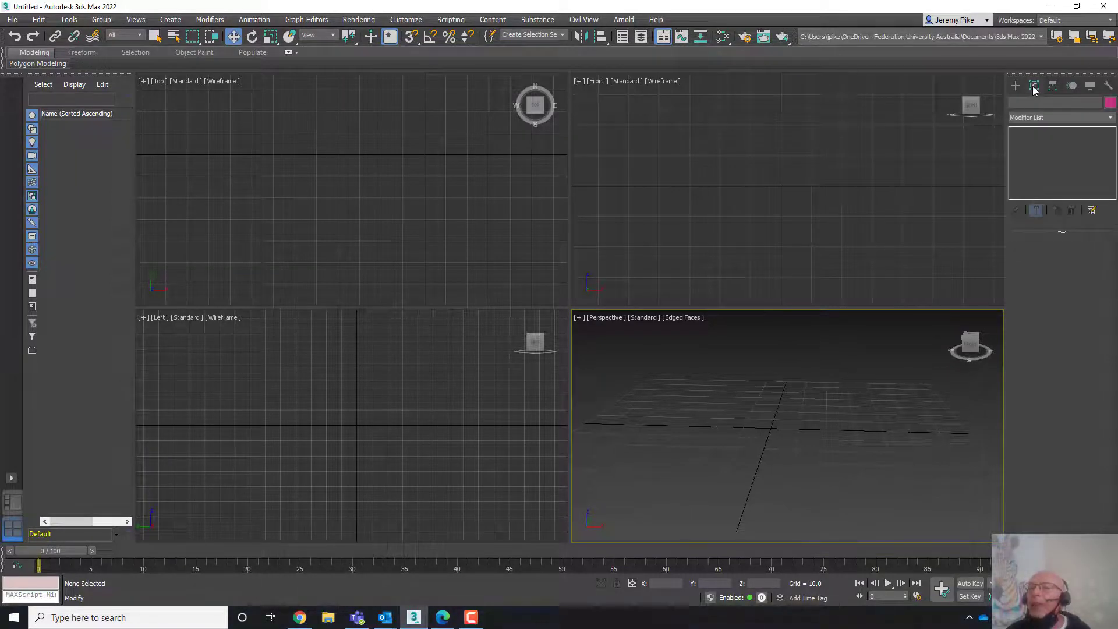
{"action": "left_click", "coordinate": [1015, 87]}
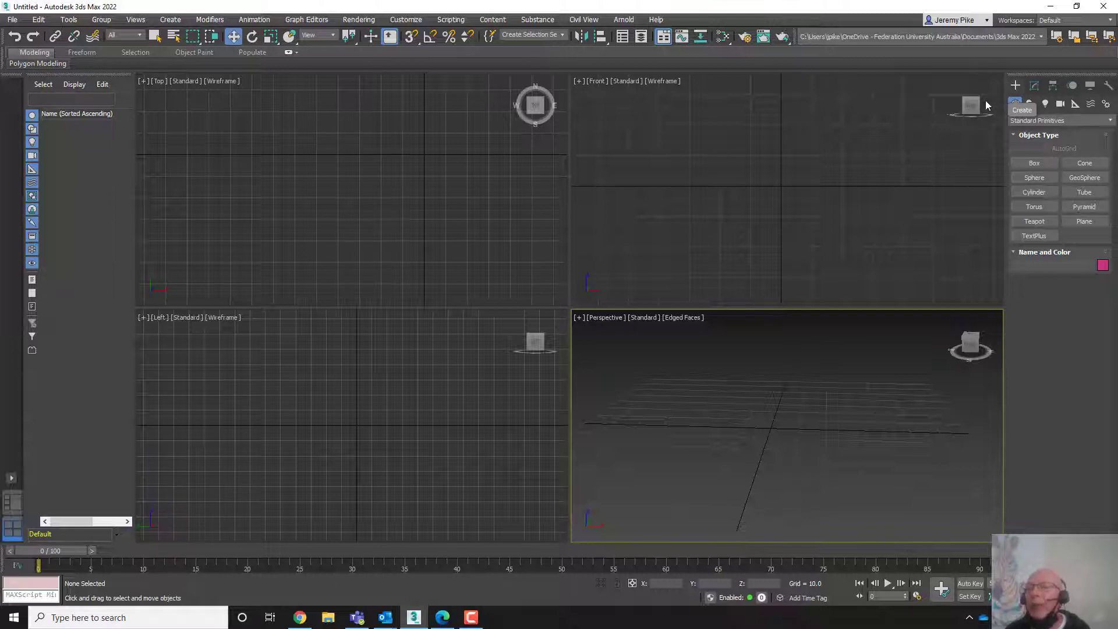
{"action": "left_click", "coordinate": [1031, 105]}
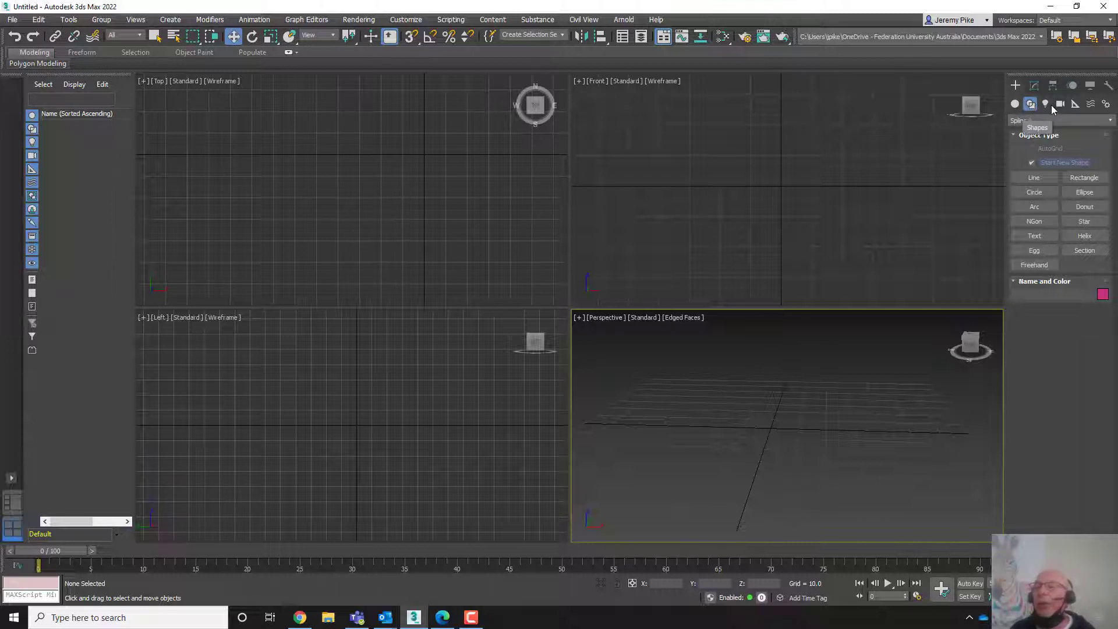
{"action": "left_click", "coordinate": [1046, 103]}
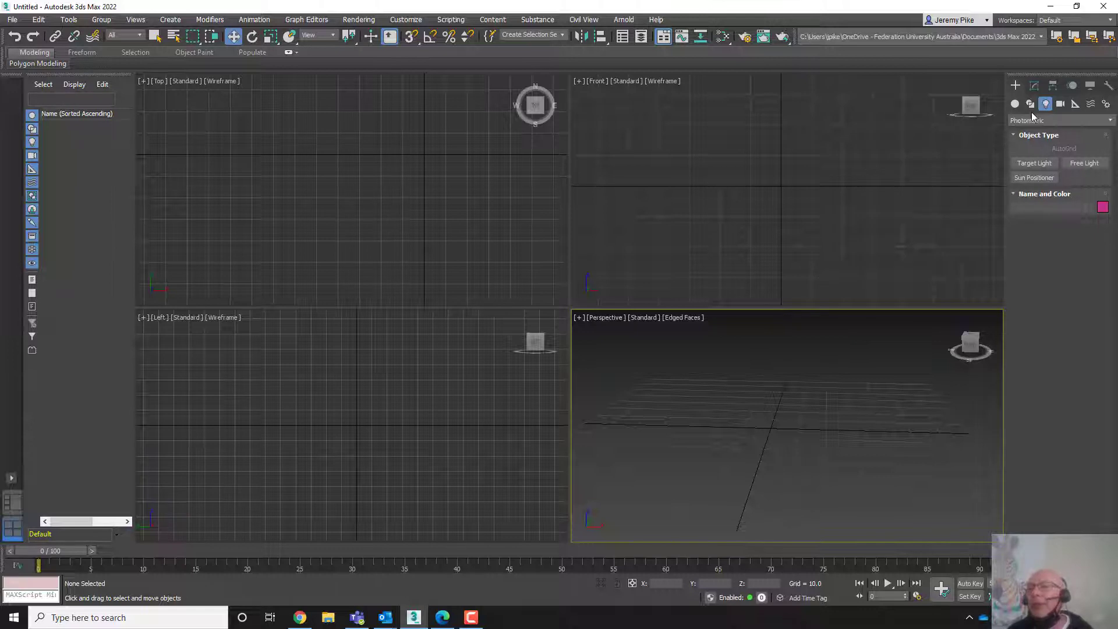
{"action": "left_click", "coordinate": [1060, 104]}
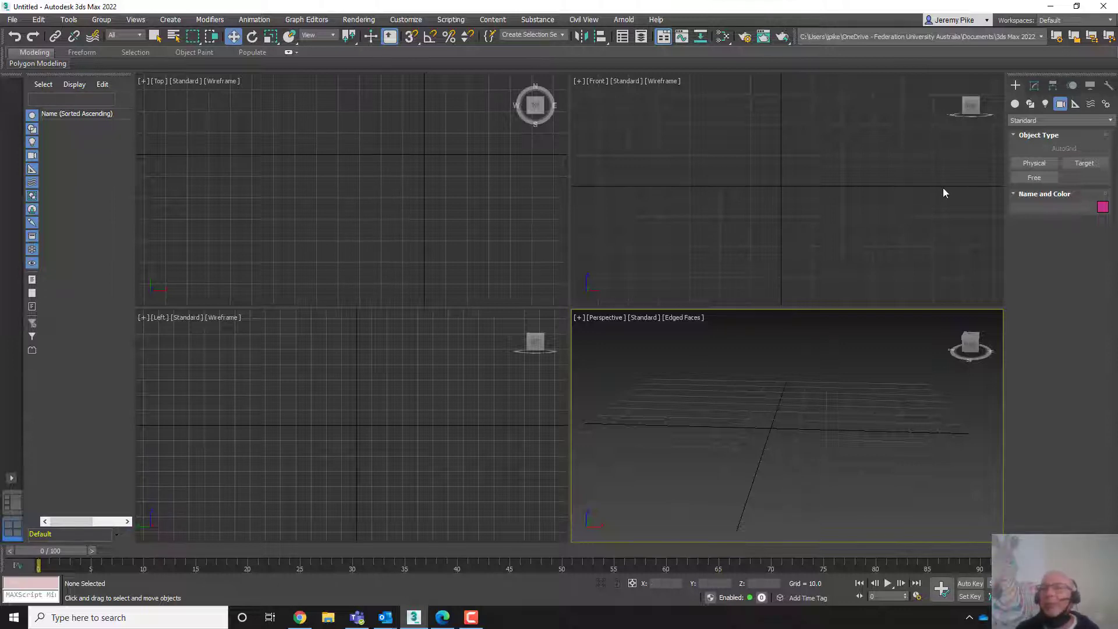
{"action": "left_click", "coordinate": [1075, 106]}
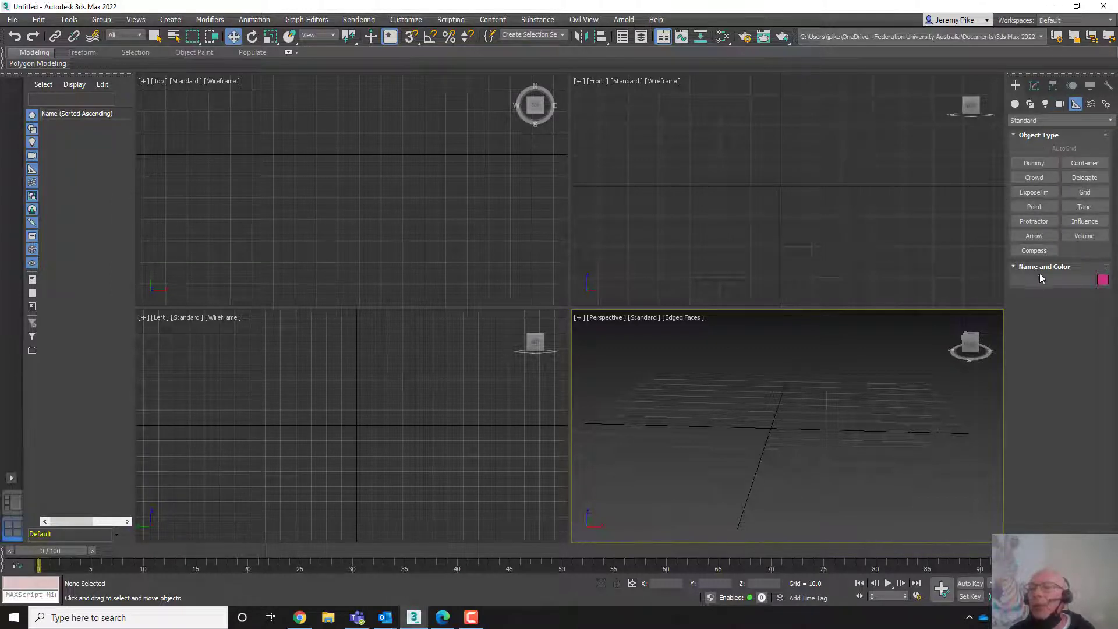
{"action": "left_click", "coordinate": [1091, 105]}
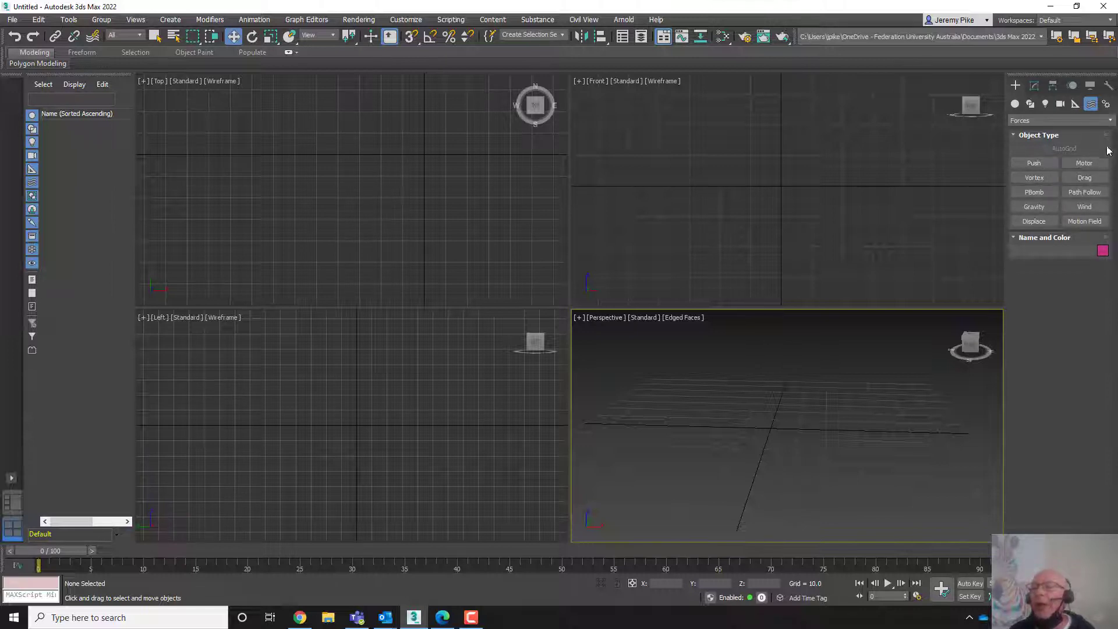
{"action": "left_click", "coordinate": [1106, 105]}
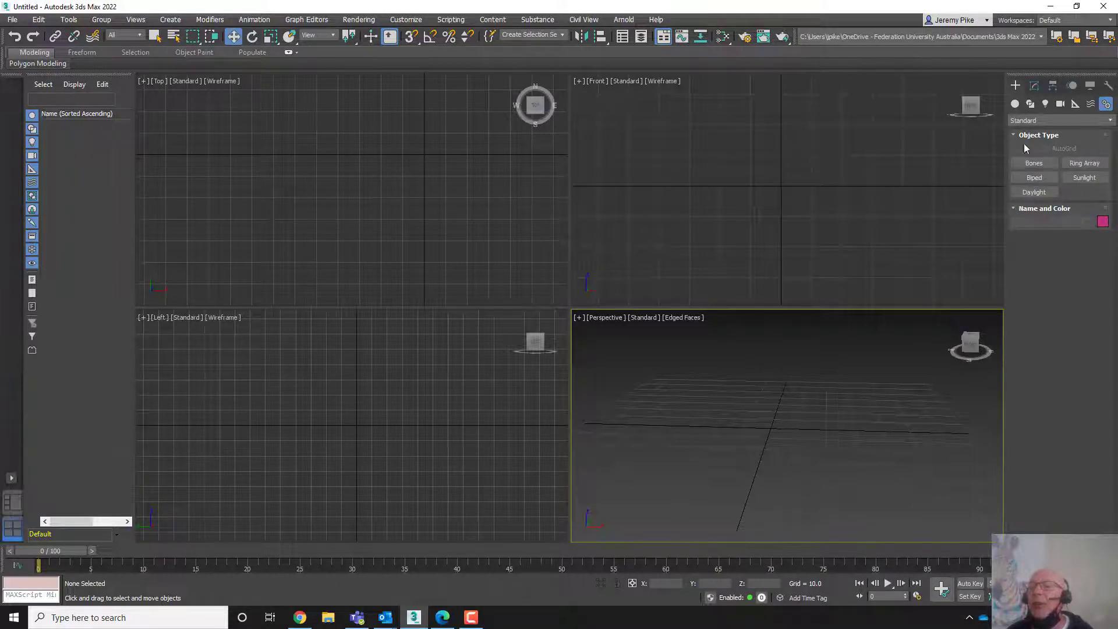
- Return to Geometry and review the object type list, keeping Standard Primitives
{"action": "left_click", "coordinate": [1014, 104]}
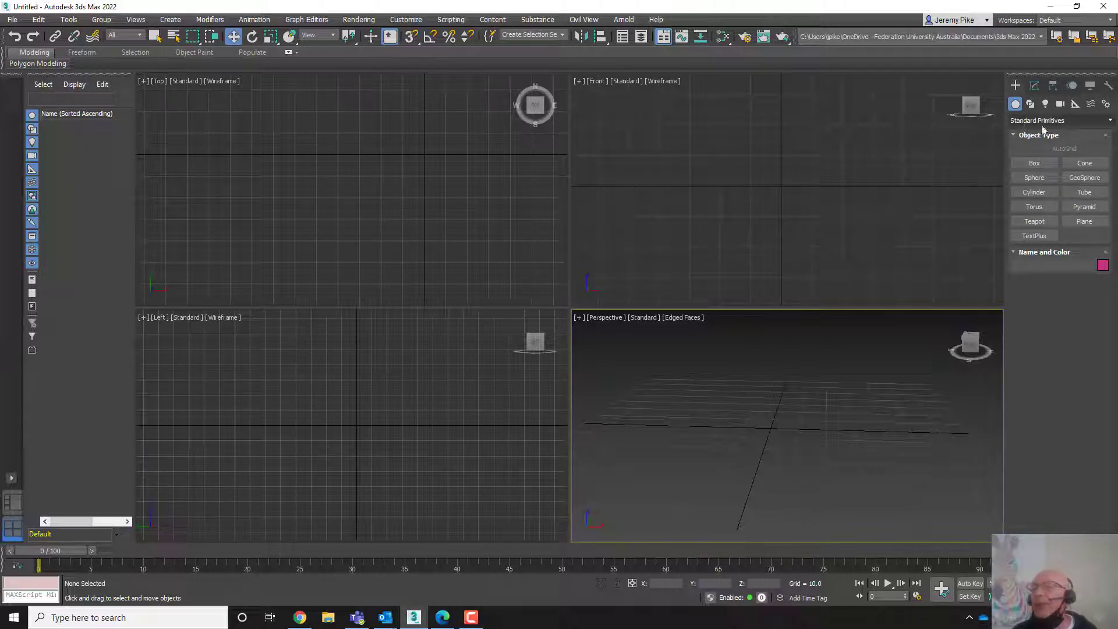
{"action": "left_click", "coordinate": [1109, 124]}
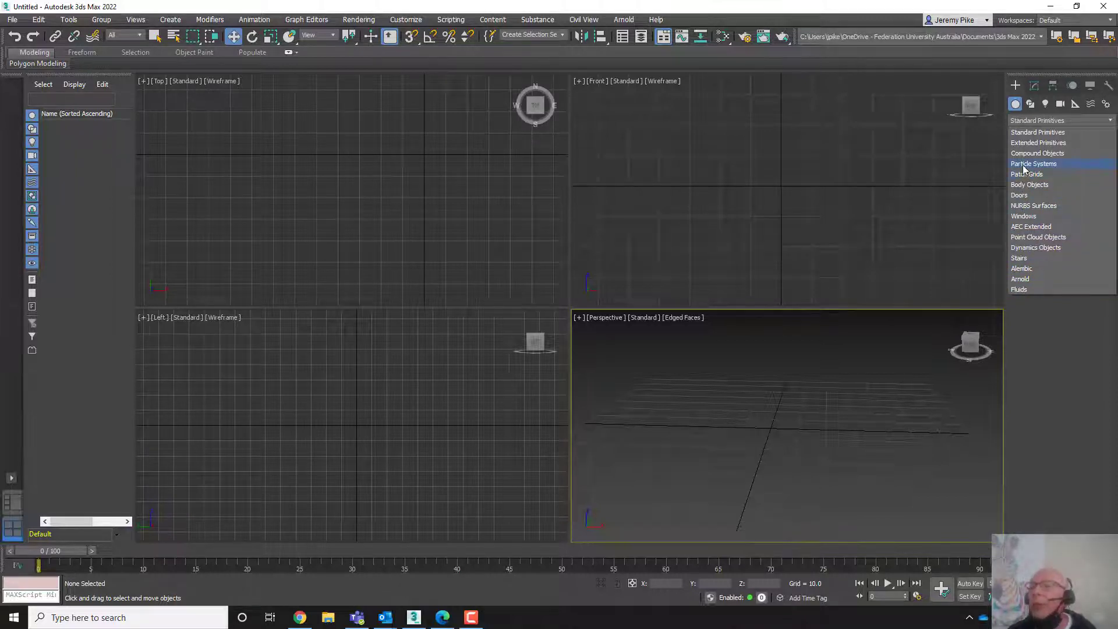
{"action": "left_click", "coordinate": [1021, 122]}
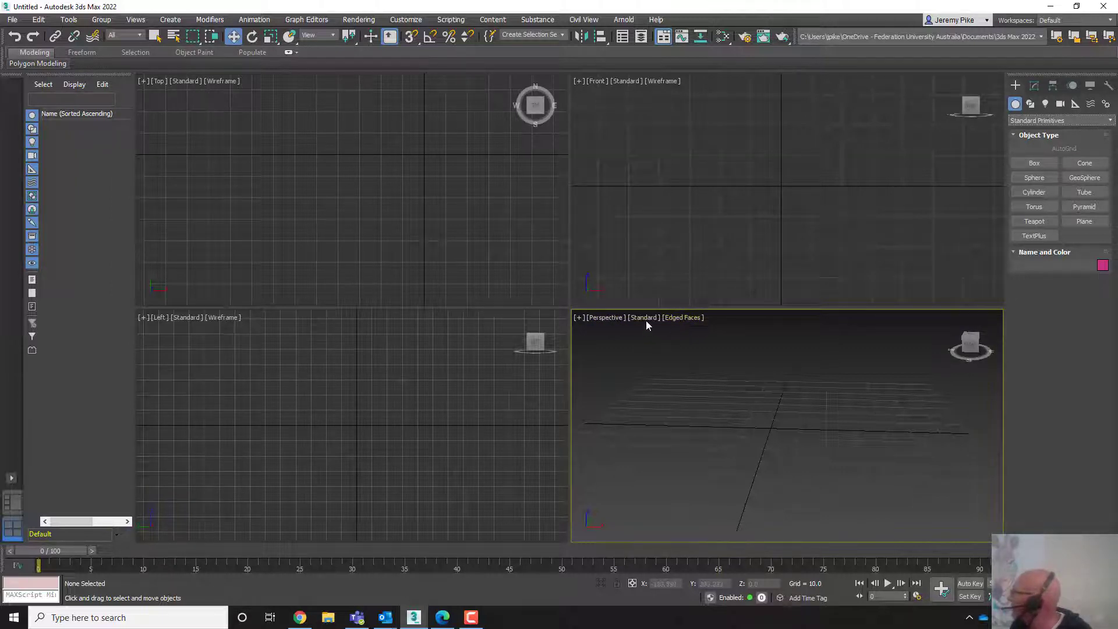
- Draw a box in the Perspective viewport about 42 long, 69 wide and 28 high
{"action": "left_click", "coordinate": [678, 319]}
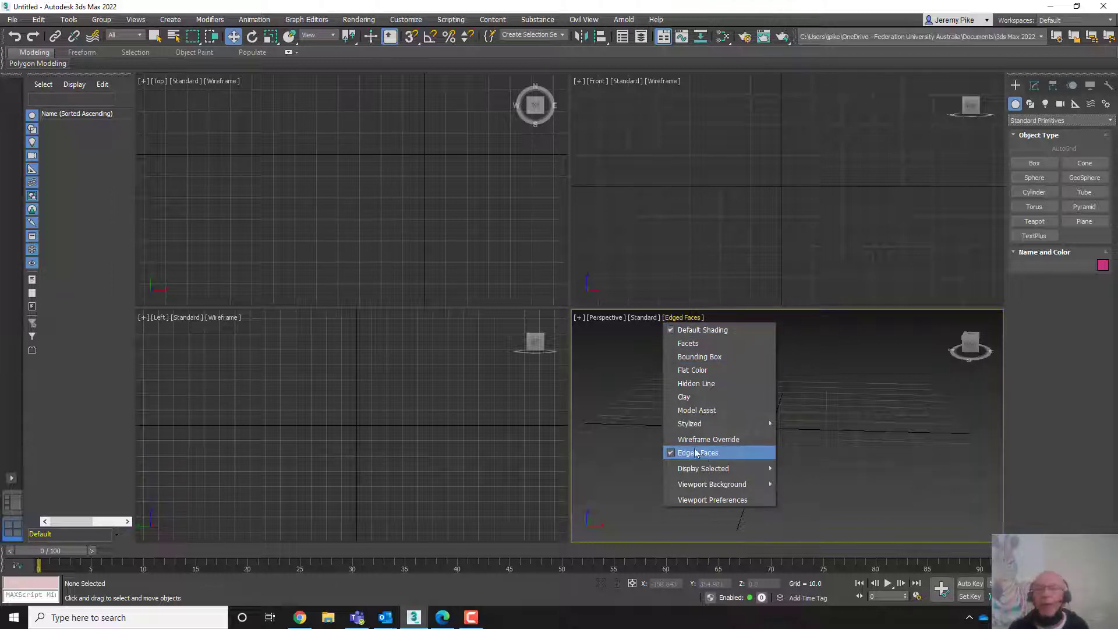
{"action": "left_click", "coordinate": [466, 272]}
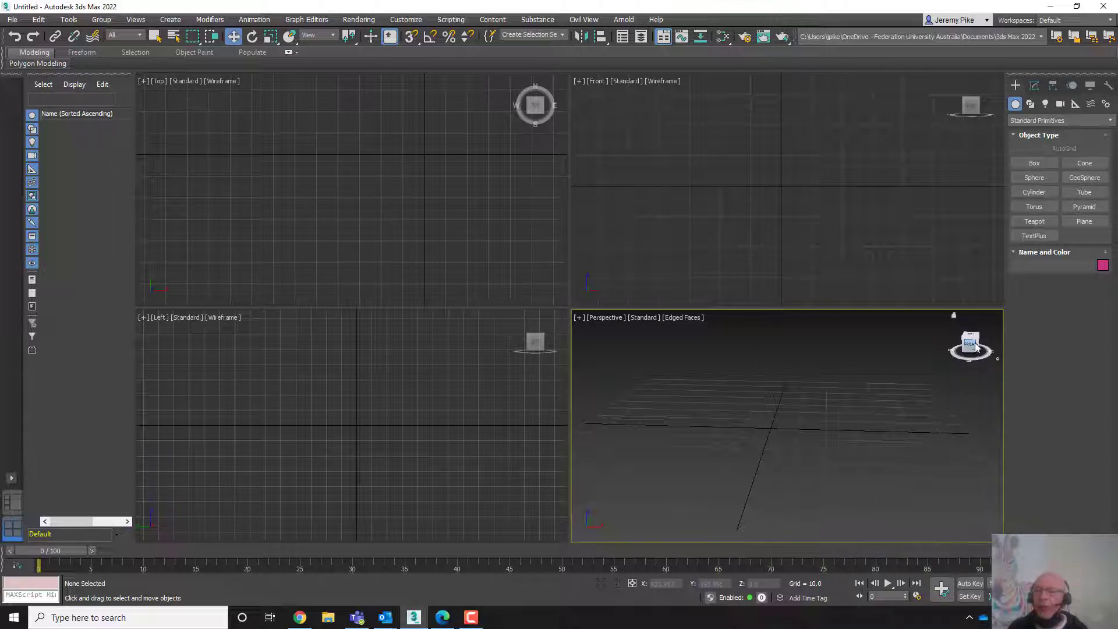
{"action": "left_click_drag", "start_coordinate": [974, 348], "coordinate": [946, 348]}
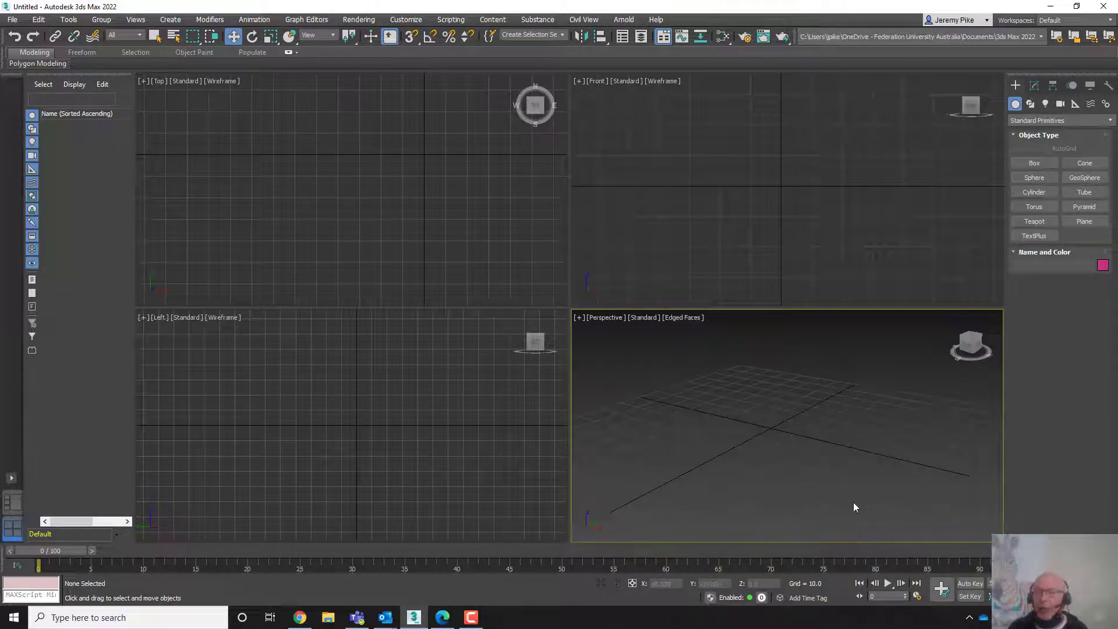
{"action": "left_click", "coordinate": [1034, 164]}
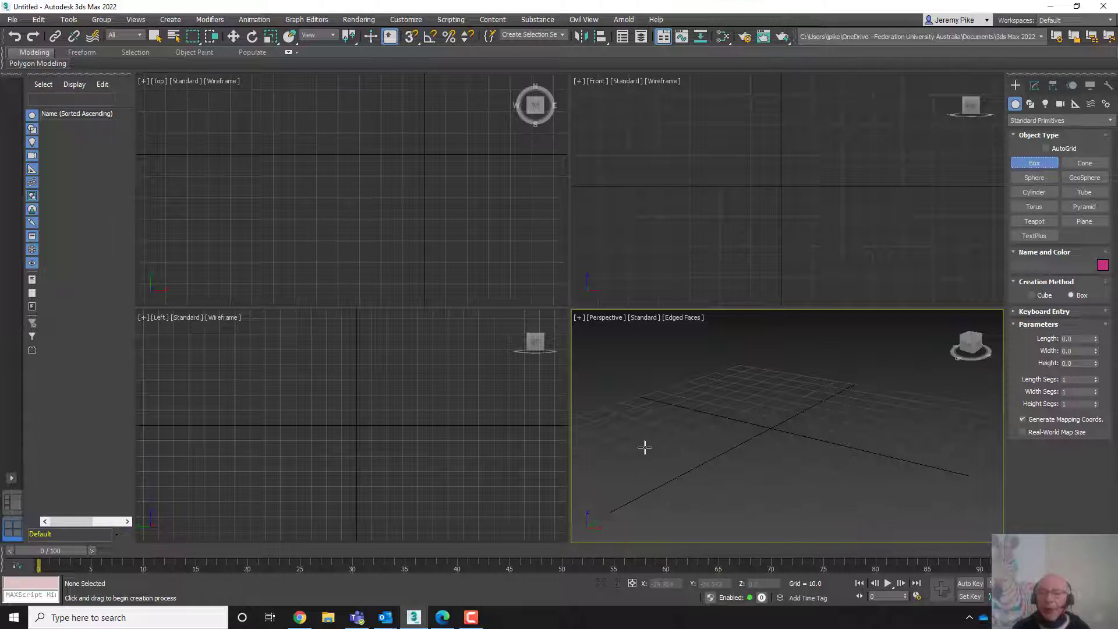
{"action": "left_click_drag", "start_coordinate": [643, 446], "coordinate": [887, 450]}
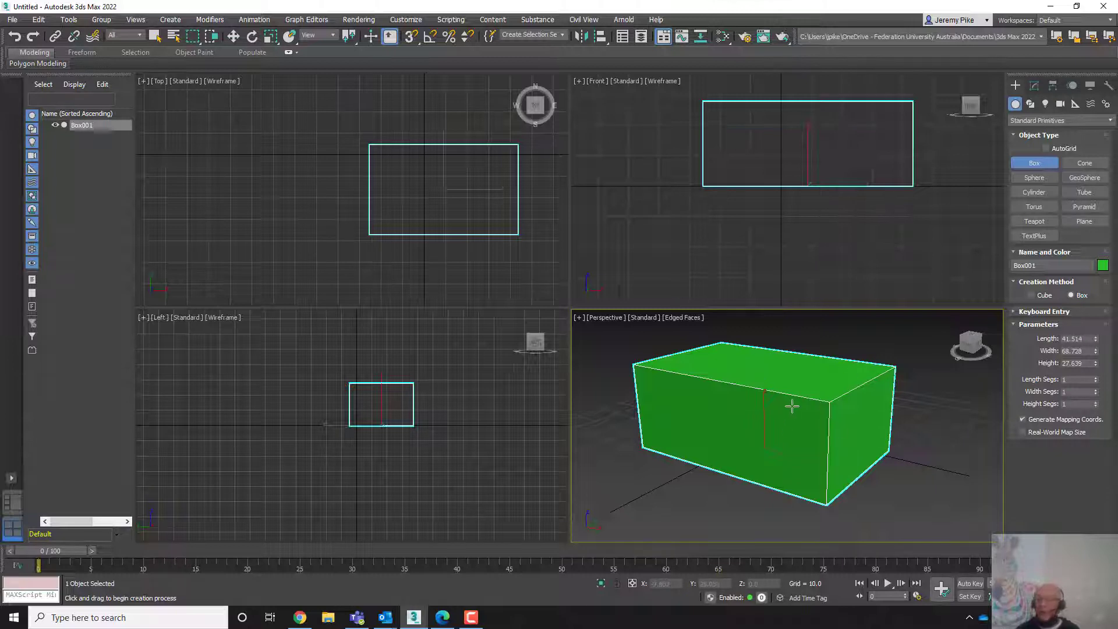
- Set the box's length, width and height to 50 each
{"action": "left_click", "coordinate": [1091, 339]}
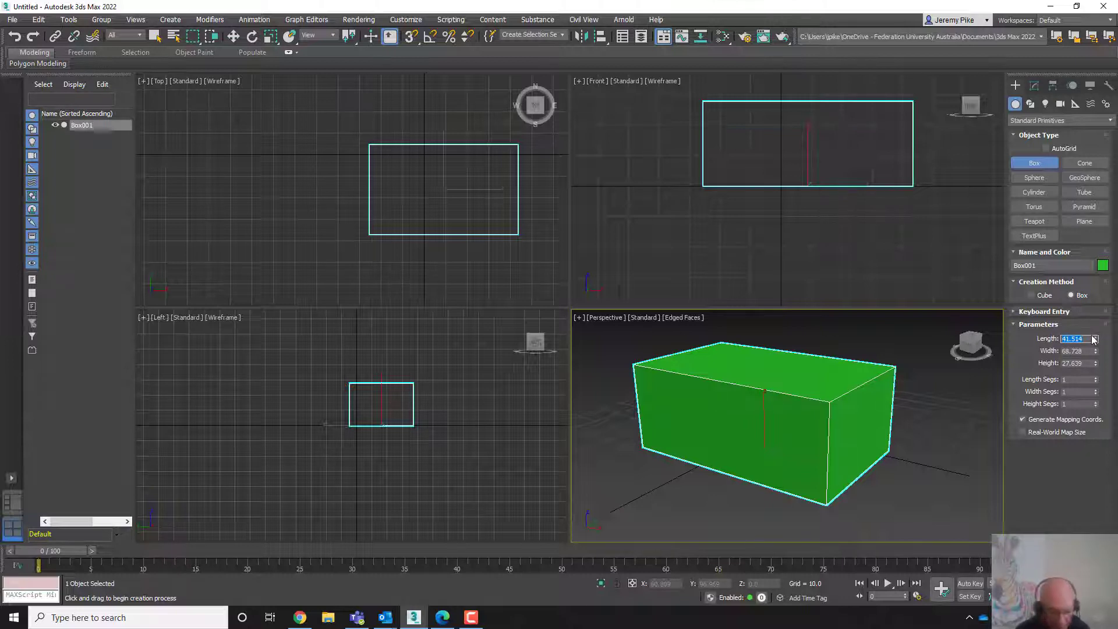
{"action": "type", "text": "50"}
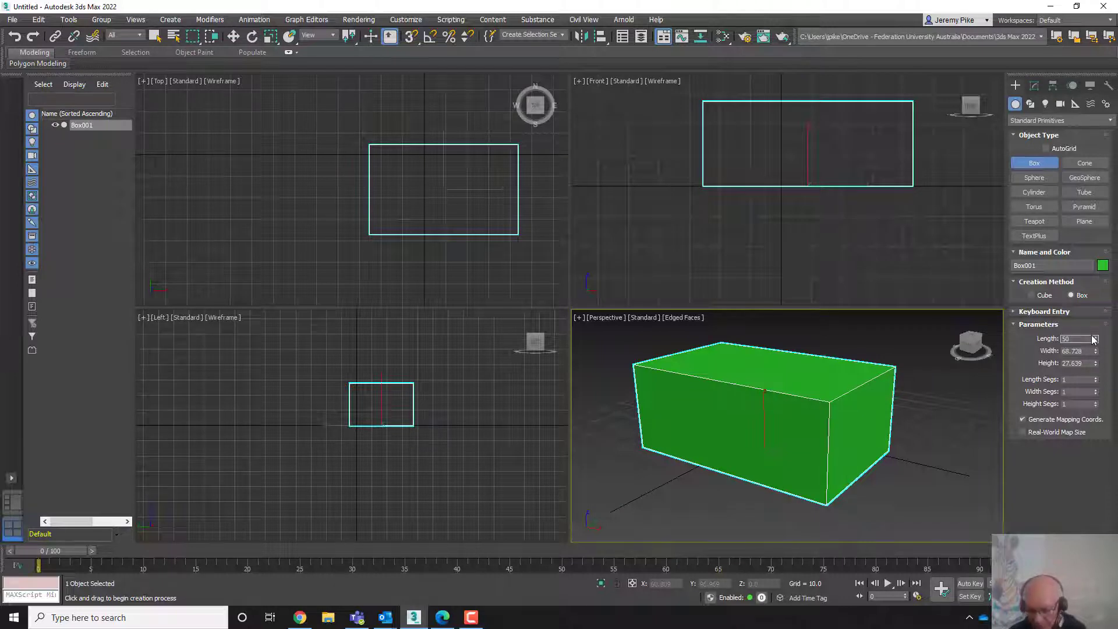
{"action": "key", "text": "Return"}
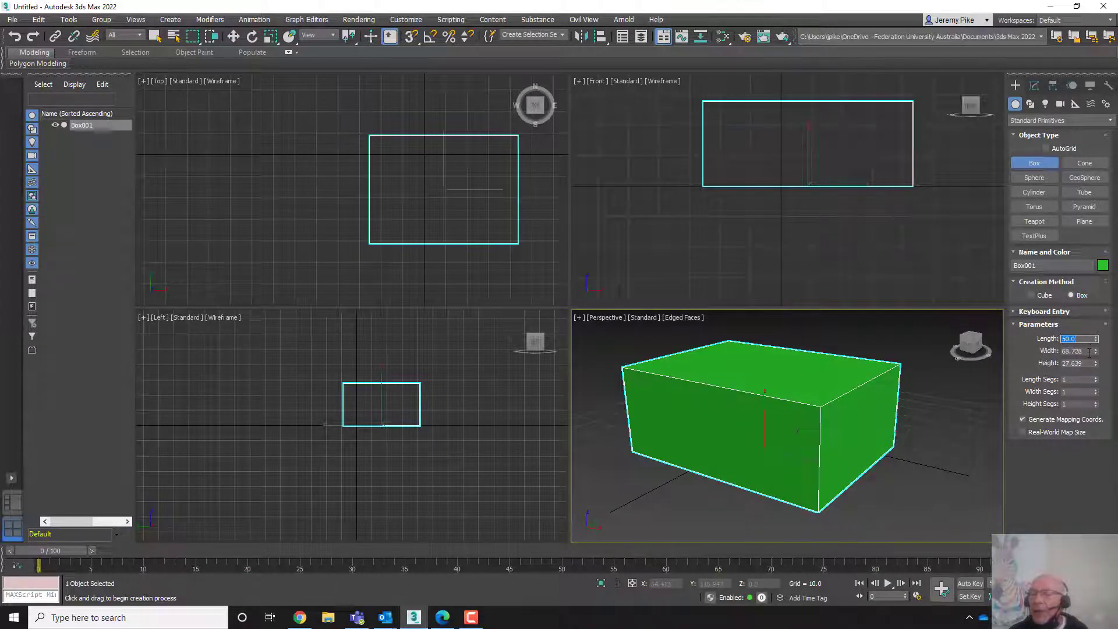
{"action": "double_click", "coordinate": [1064, 351]}
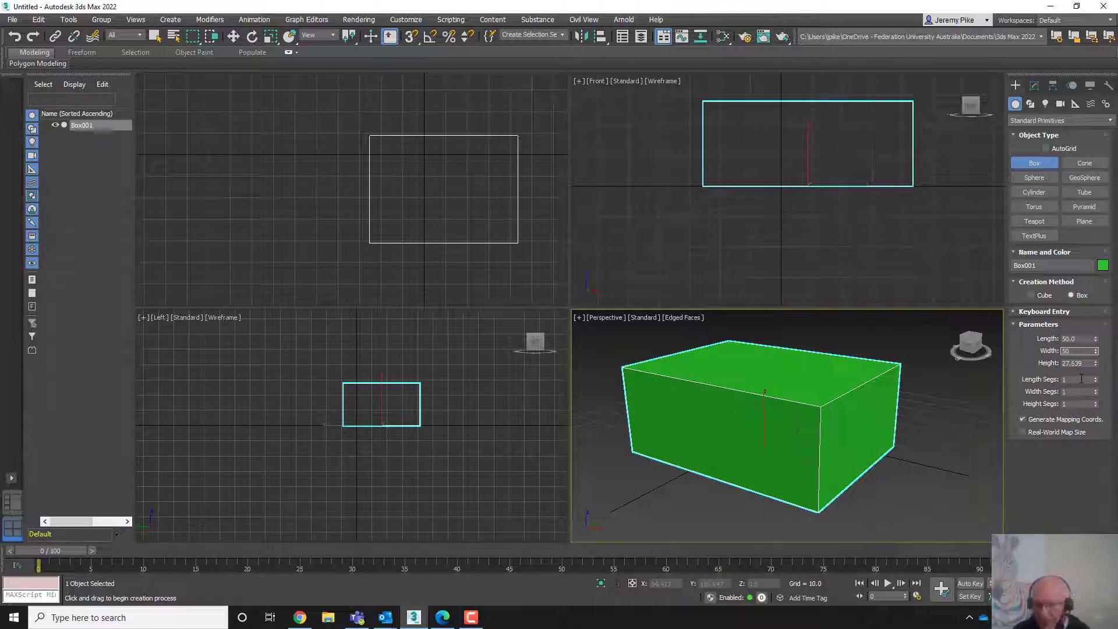
{"action": "key", "text": "Return"}
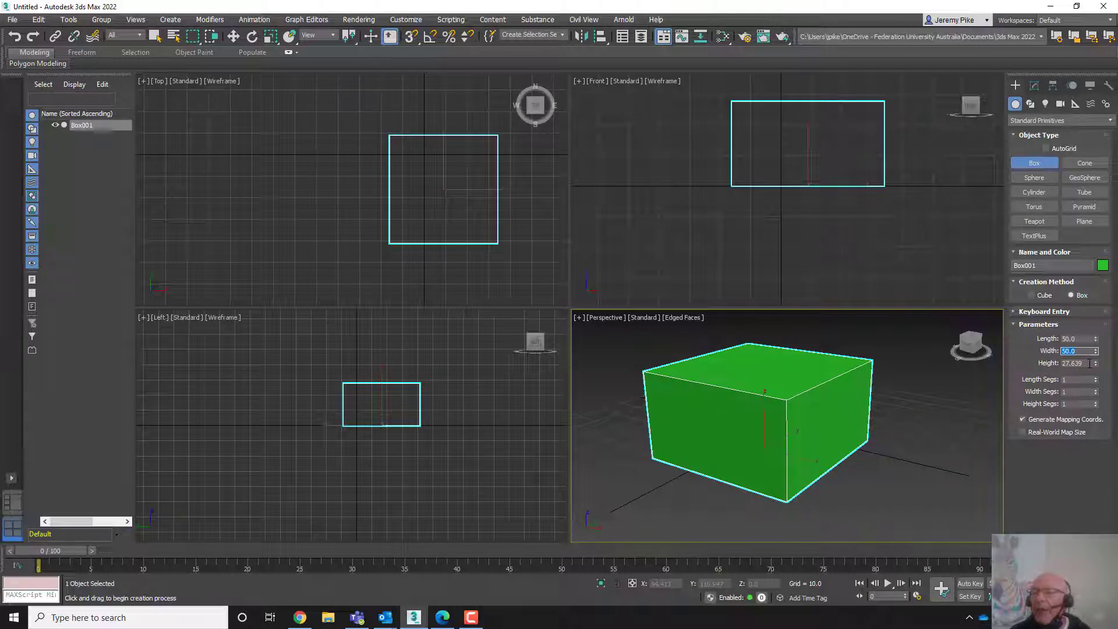
{"action": "key", "text": "Tab"}
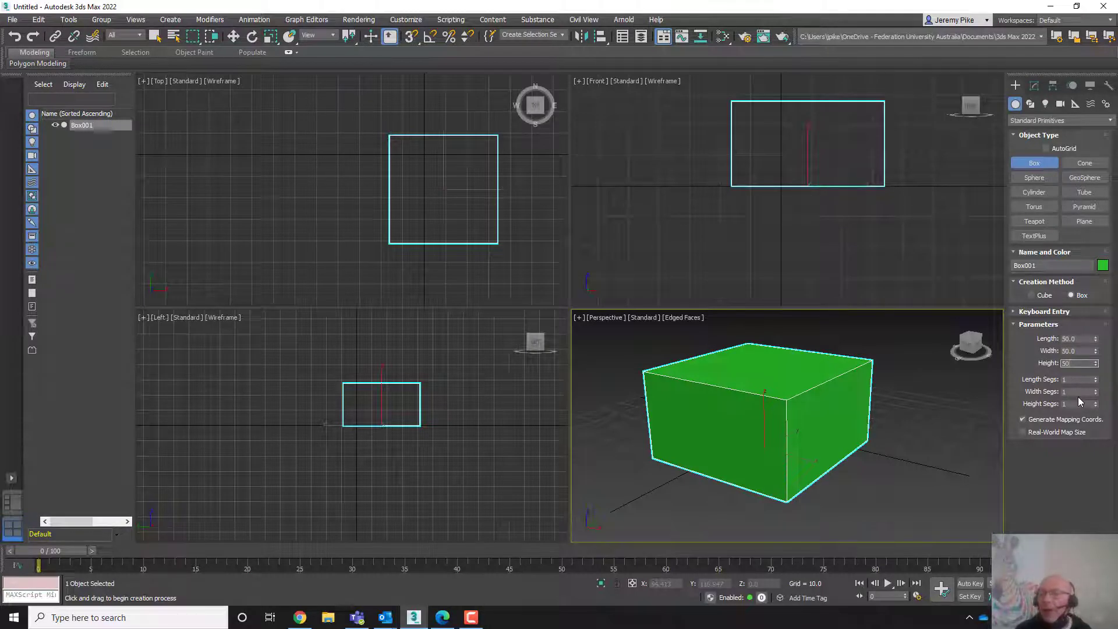
{"action": "key", "text": "Return"}
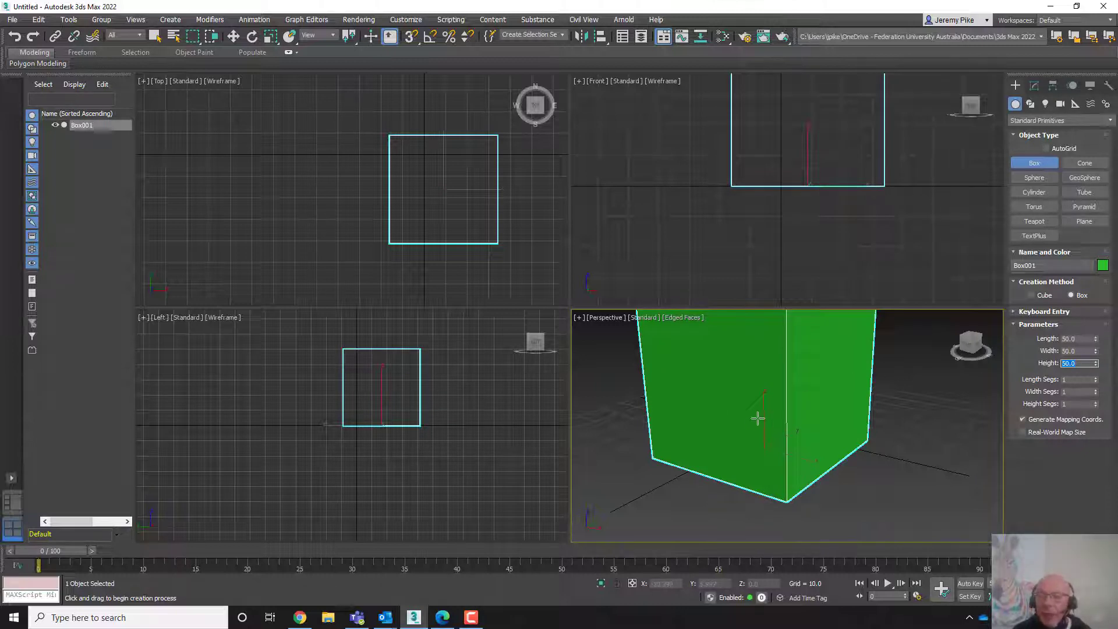
{"action": "scroll", "coordinate": [756, 417], "scroll_direction": "down", "scroll_amount": 5}
{"action": "mouse_move", "coordinate": [756, 417]}
{"action": "middle_mouse_down"}
{"action": "mouse_move", "coordinate": [805, 450]}
{"action": "mouse_move", "coordinate": [753, 439]}
{"action": "middle_mouse_up"}
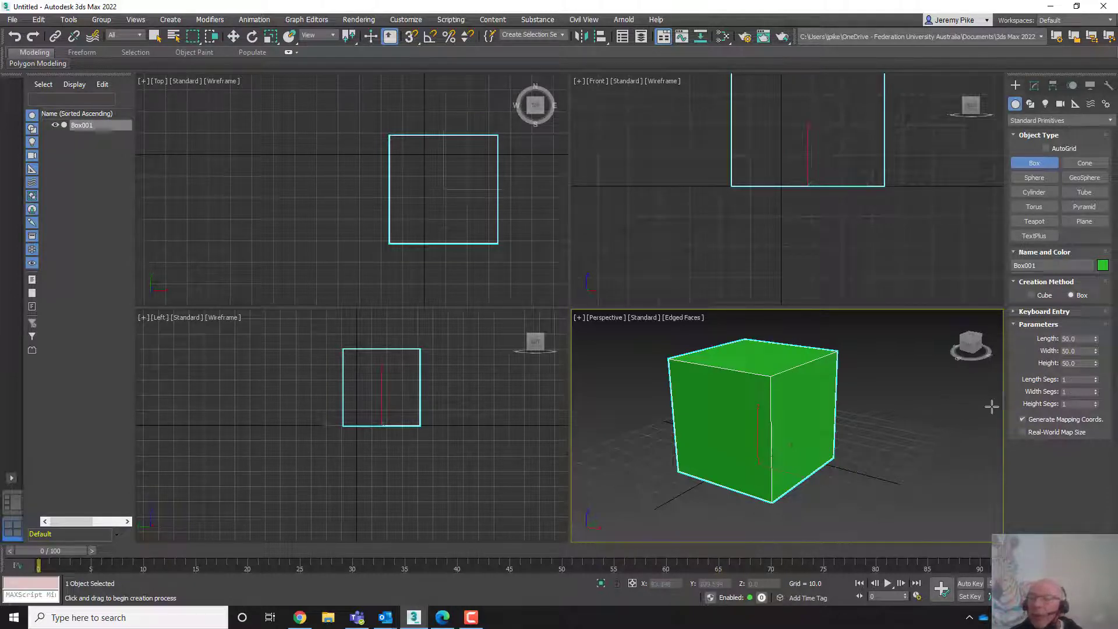
- Set the box's length, width and height segments to 4 each
{"action": "left_click", "coordinate": [1077, 380]}
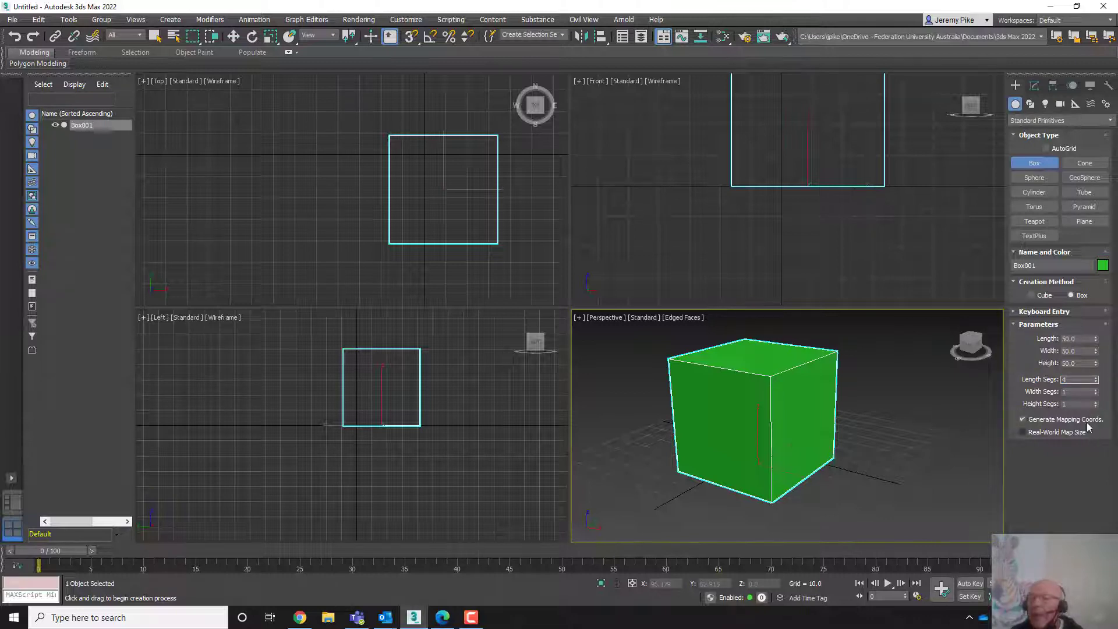
{"action": "key", "text": "Tab"}
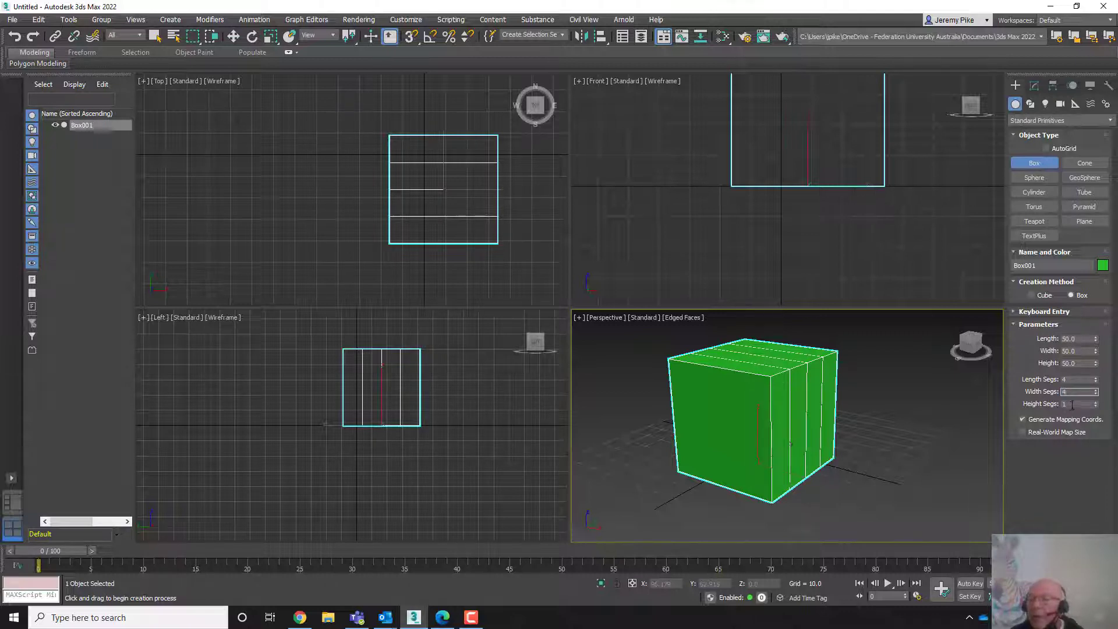
{"action": "key", "text": "Tab"}
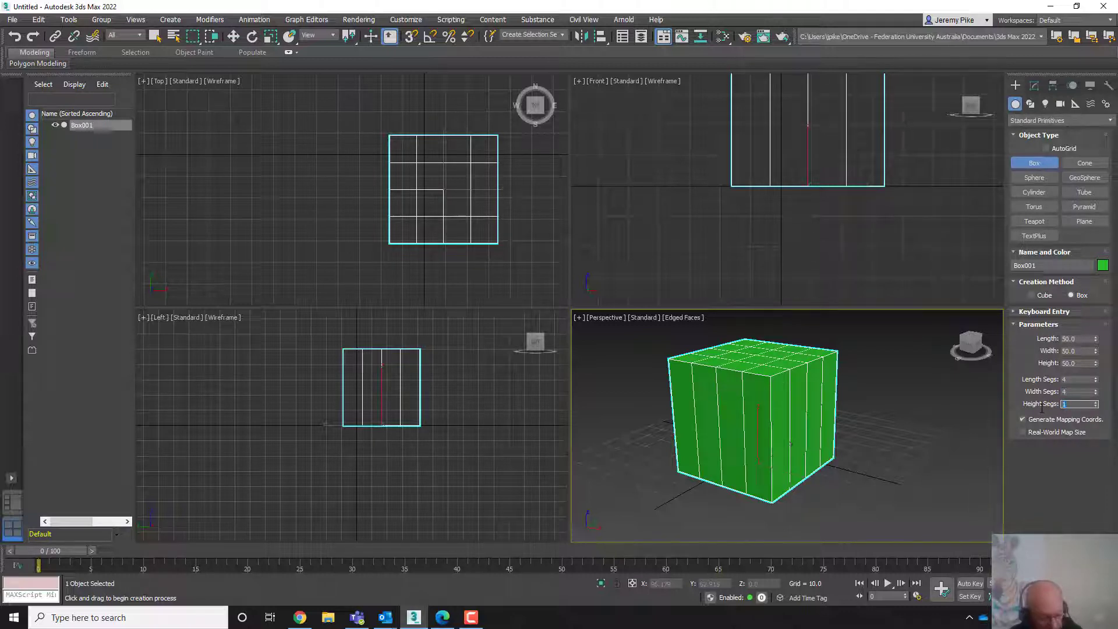
{"action": "type", "text": "4"}
{"action": "key", "text": "Return"}
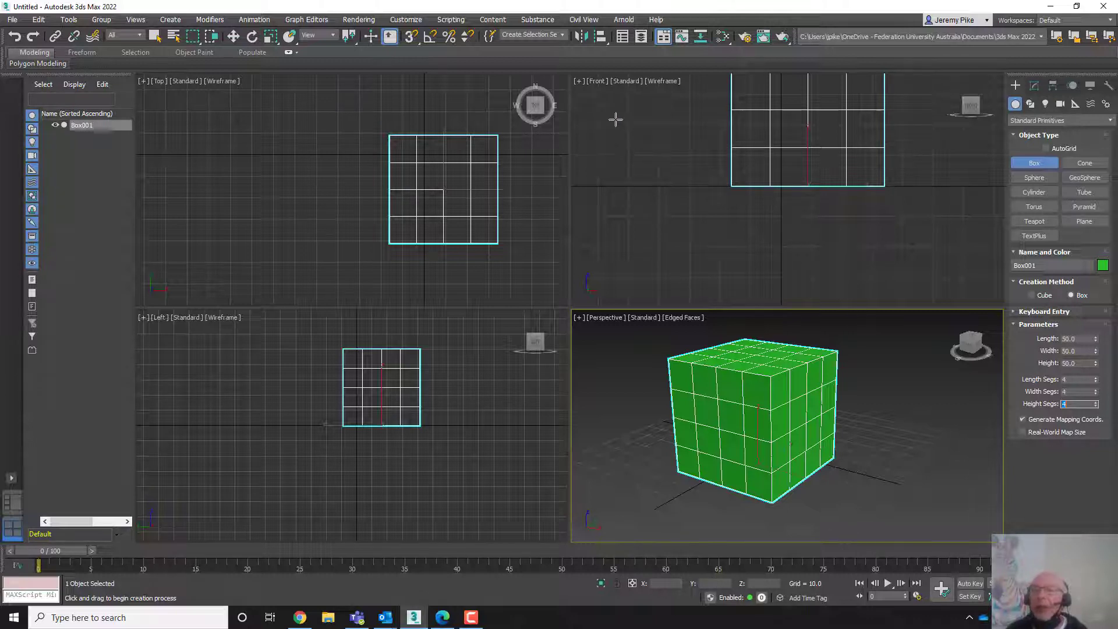
- Leave Box creation, switch to the Select and Move tool, and reselect the box
{"action": "left_click", "coordinate": [939, 398]}
{"action": "left_click", "coordinate": [939, 398]}
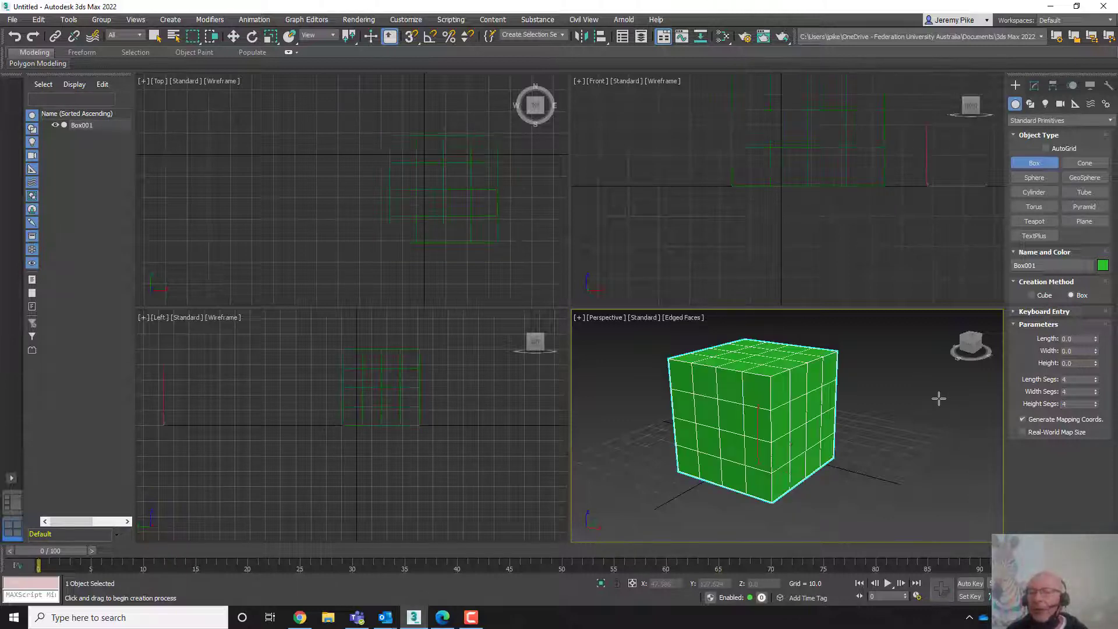
{"action": "left_click", "coordinate": [938, 398]}
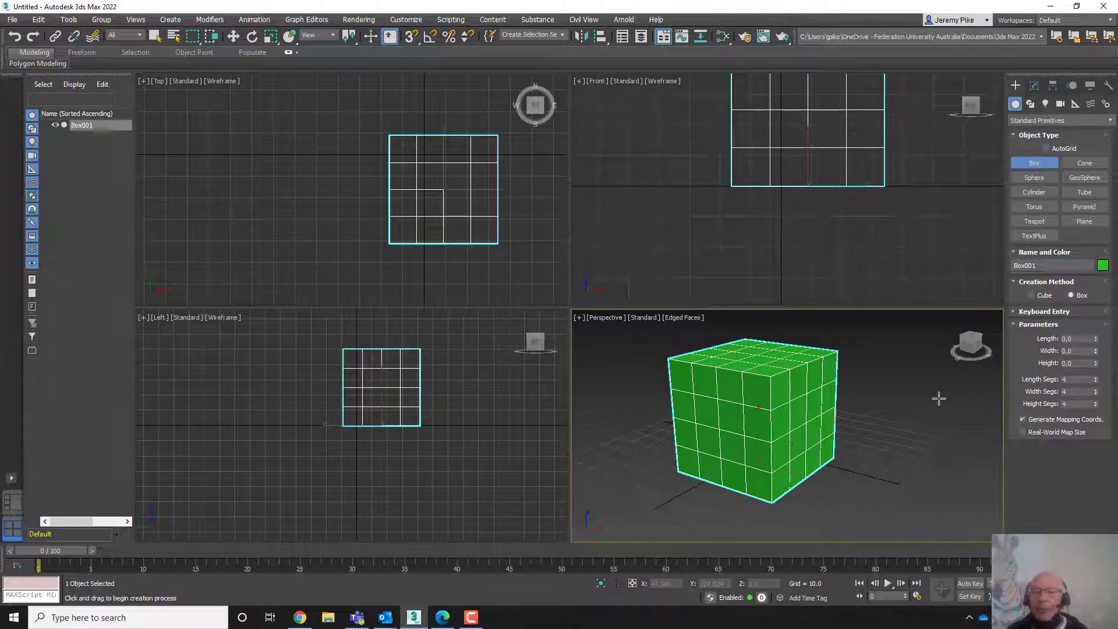
{"action": "left_click", "coordinate": [907, 457]}
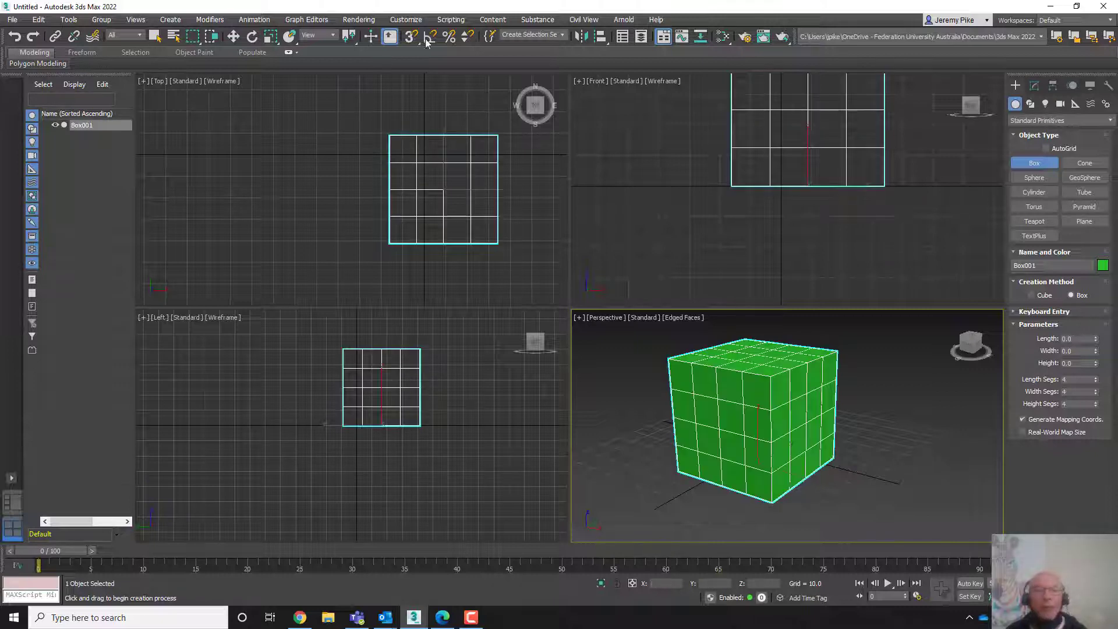
{"action": "left_click", "coordinate": [233, 36]}
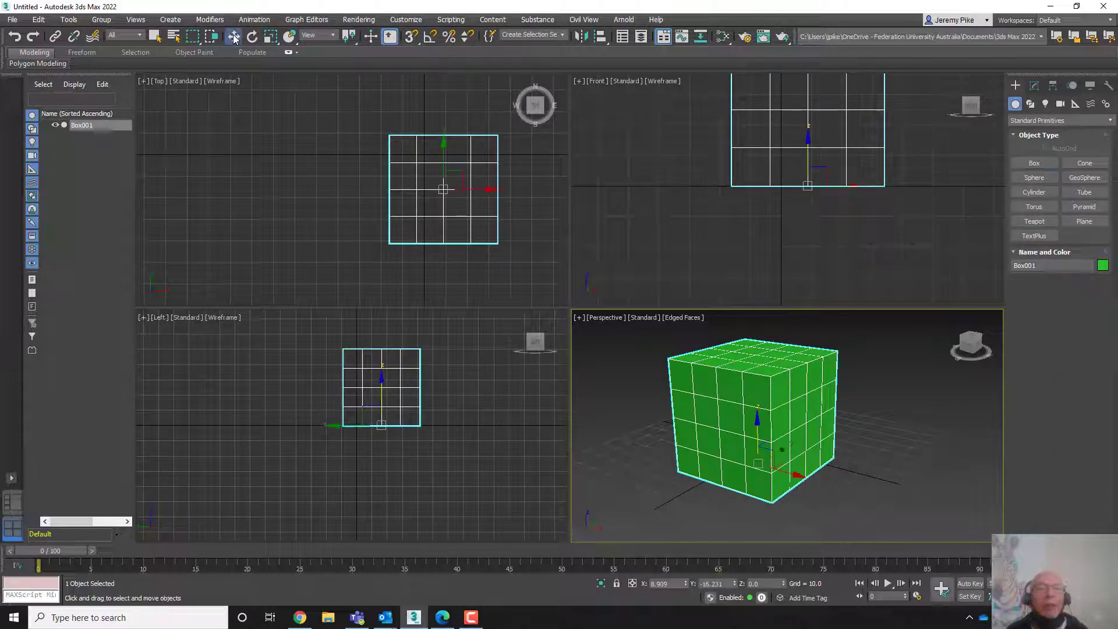
{"action": "left_click", "coordinate": [922, 401]}
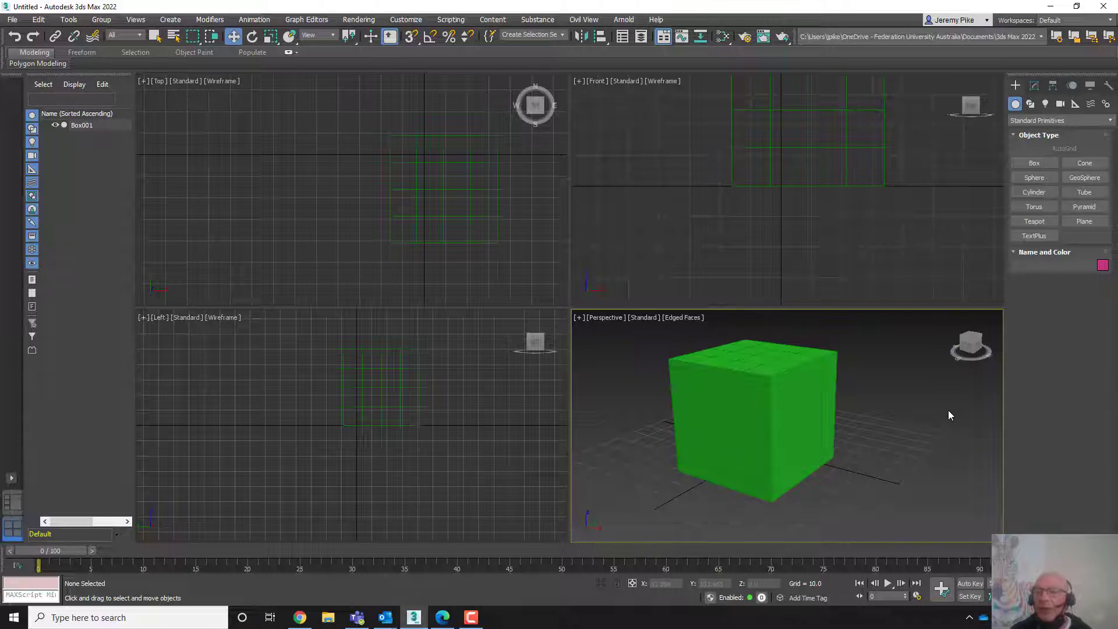
{"action": "left_click", "coordinate": [751, 396]}
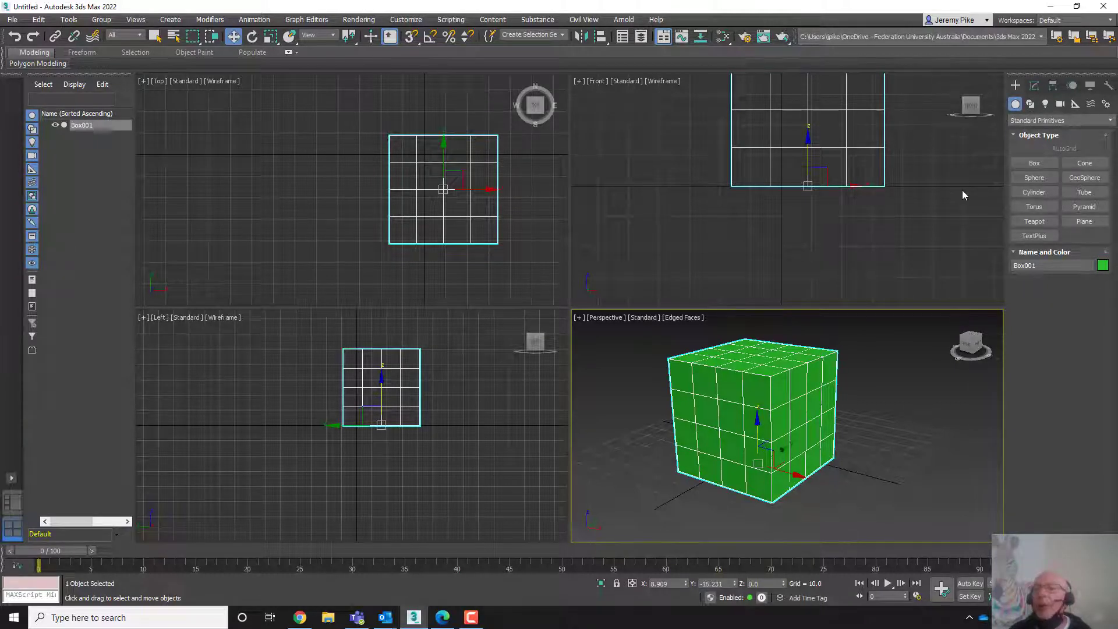
- Open the selected box's parameters in the Modify panel
{"action": "left_click", "coordinate": [1029, 104]}
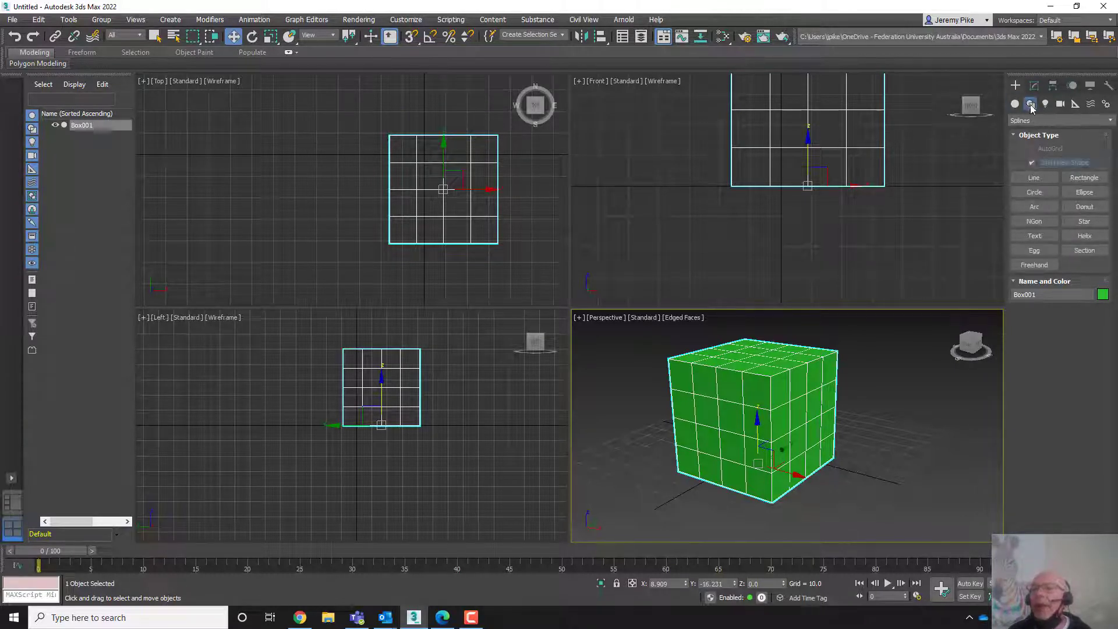
{"action": "left_click", "coordinate": [1014, 106]}
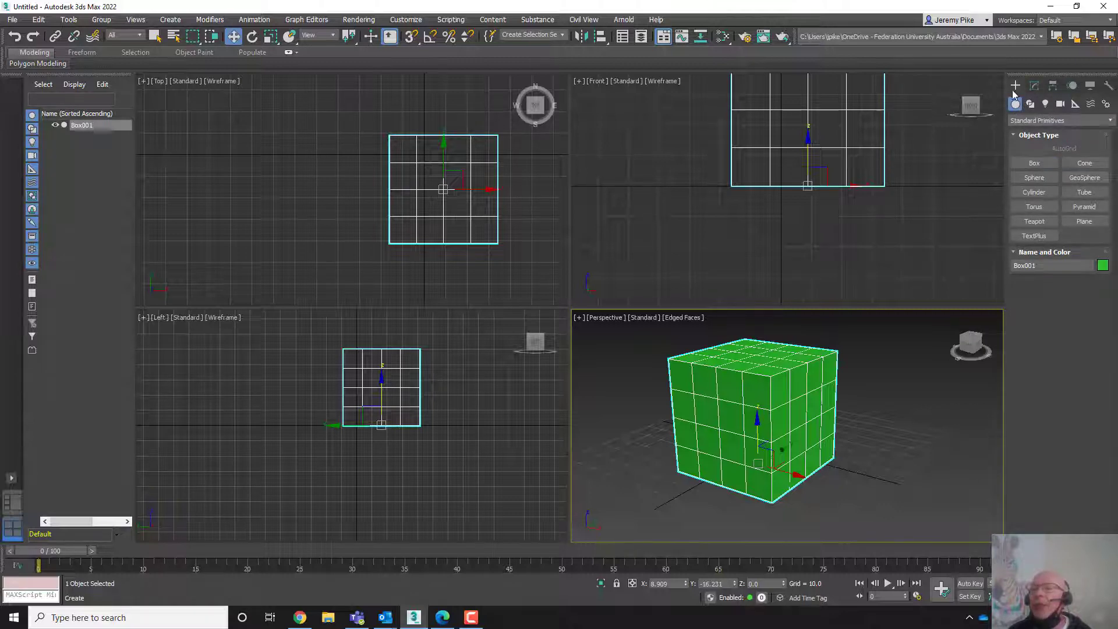
{"action": "left_click", "coordinate": [1033, 86]}
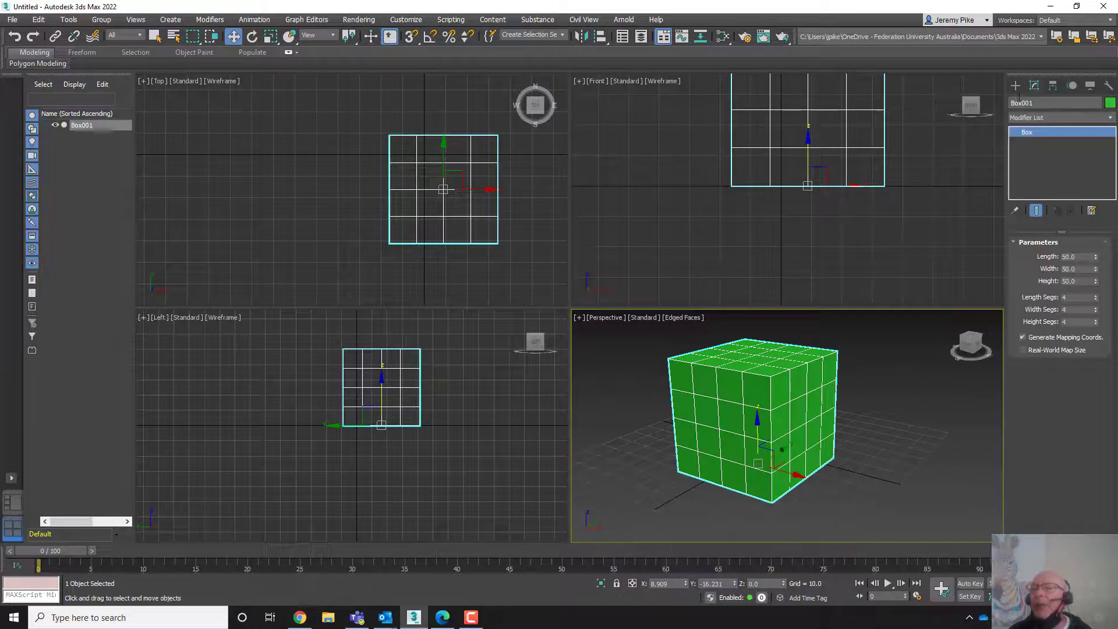
{"action": "left_click", "coordinate": [938, 447]}
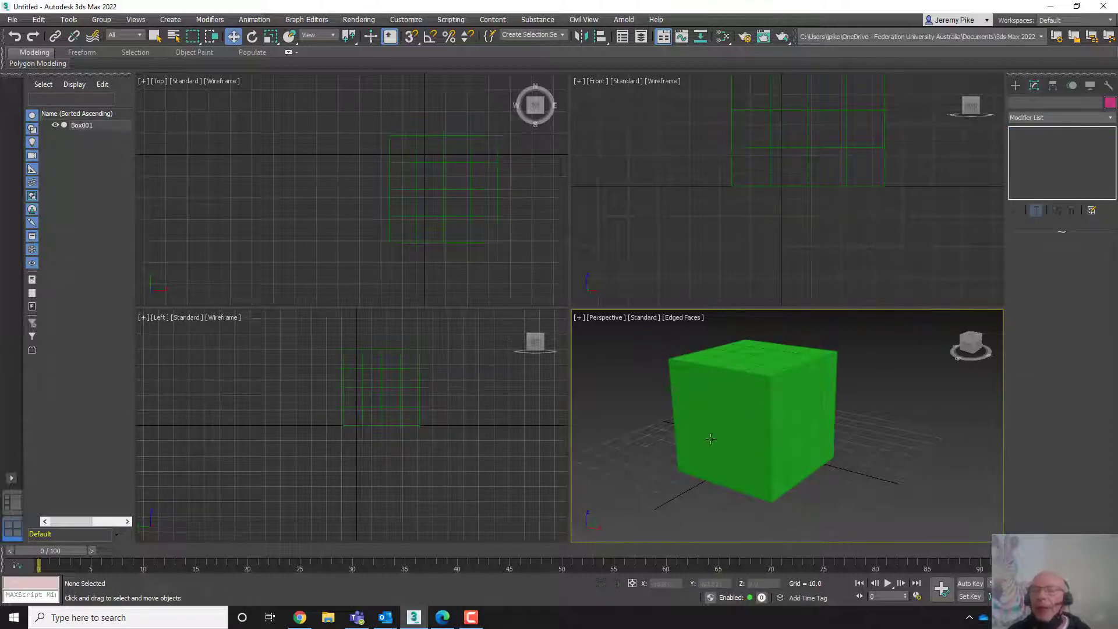
{"action": "left_click", "coordinate": [716, 411]}
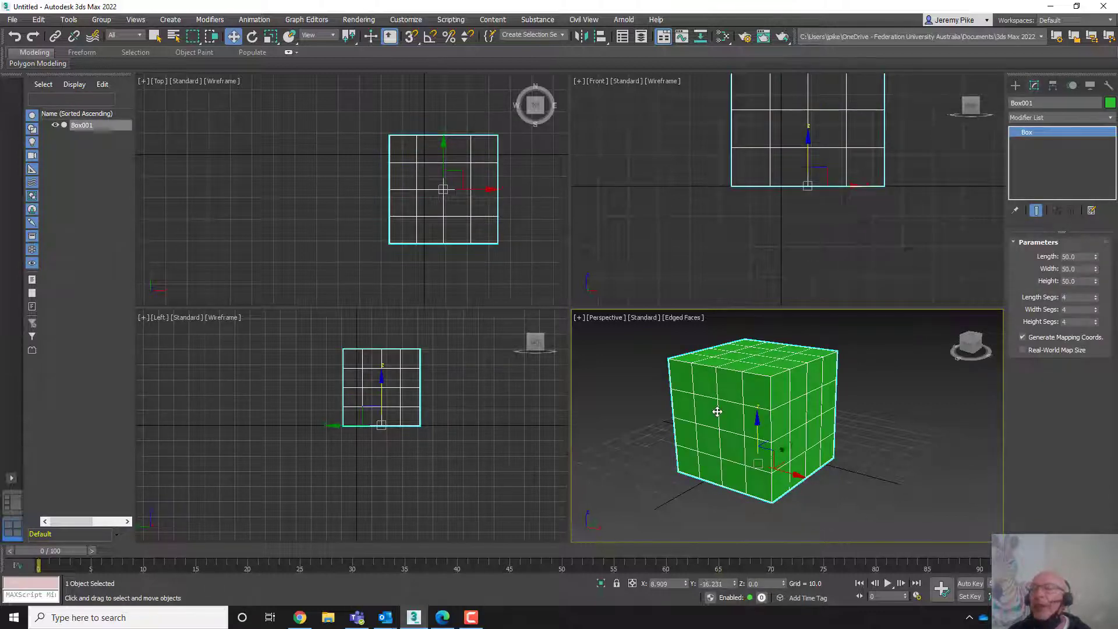
{"action": "left_click", "coordinate": [1015, 86]}
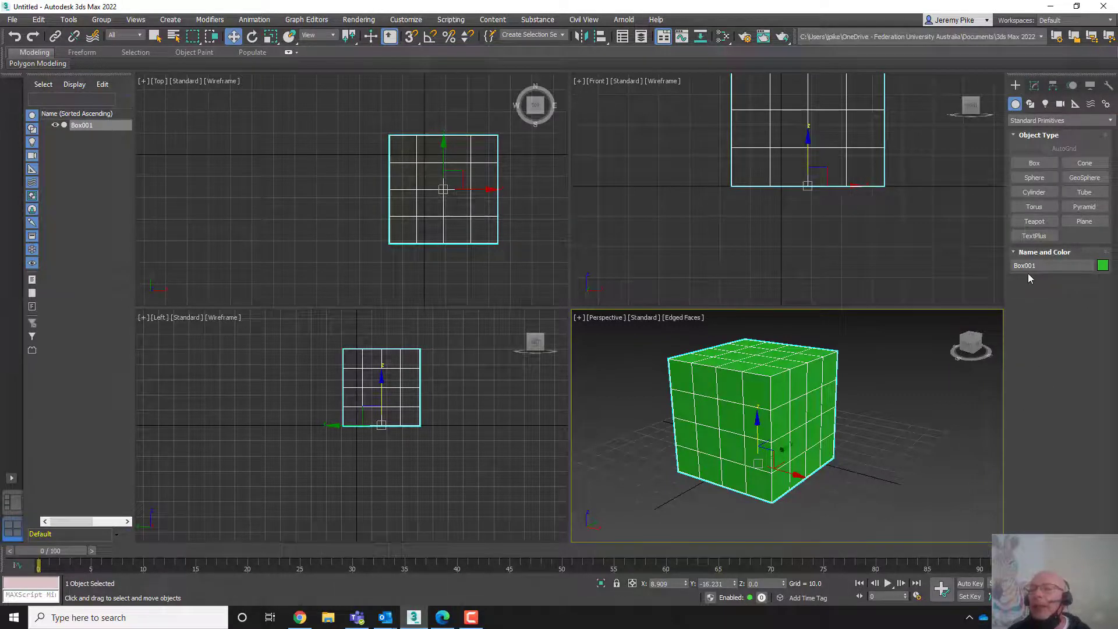
{"action": "left_click", "coordinate": [1035, 86]}
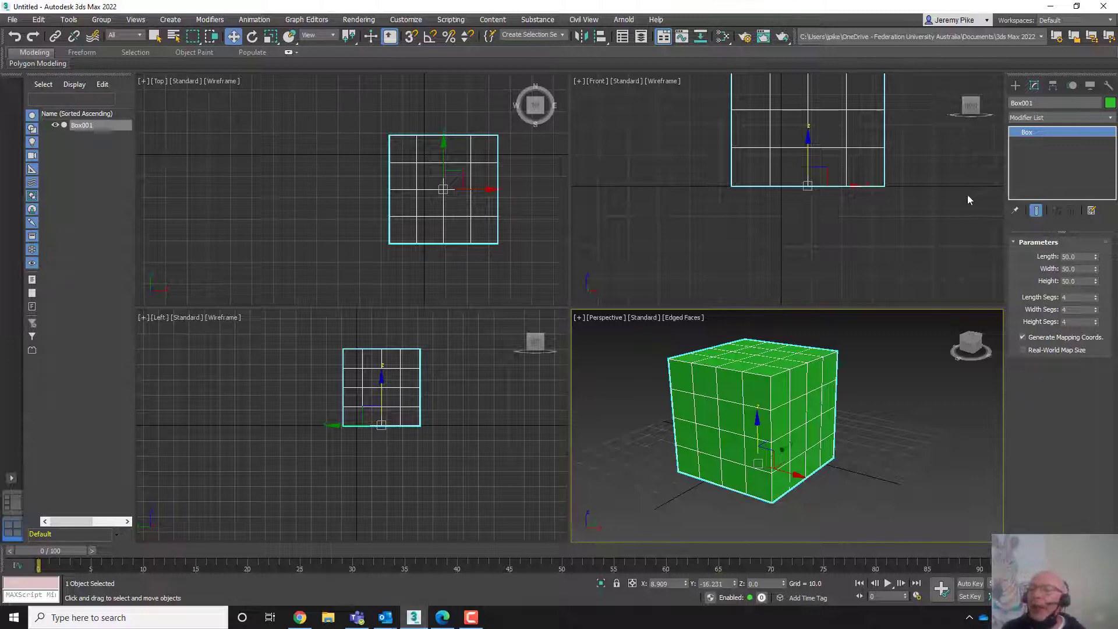
- Set the box's length, width and height segments to 6 and enlarge it with spinners to about 88.5 × 105 × 63.5
{"action": "double_click", "coordinate": [1073, 297]}
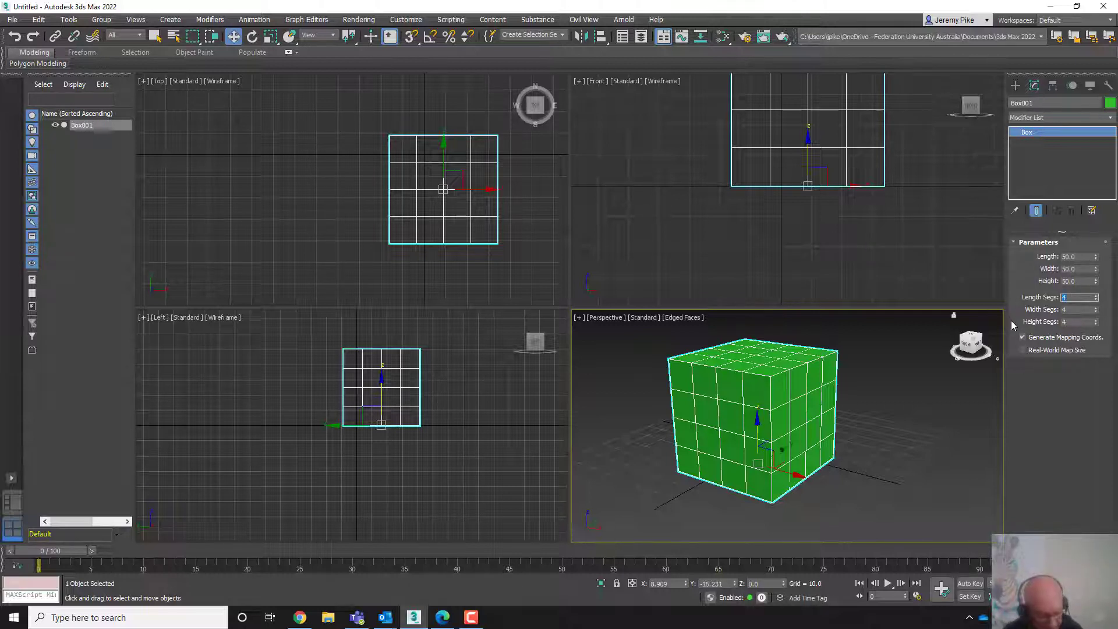
{"action": "type", "text": "6"}
{"action": "key", "text": "Tab"}
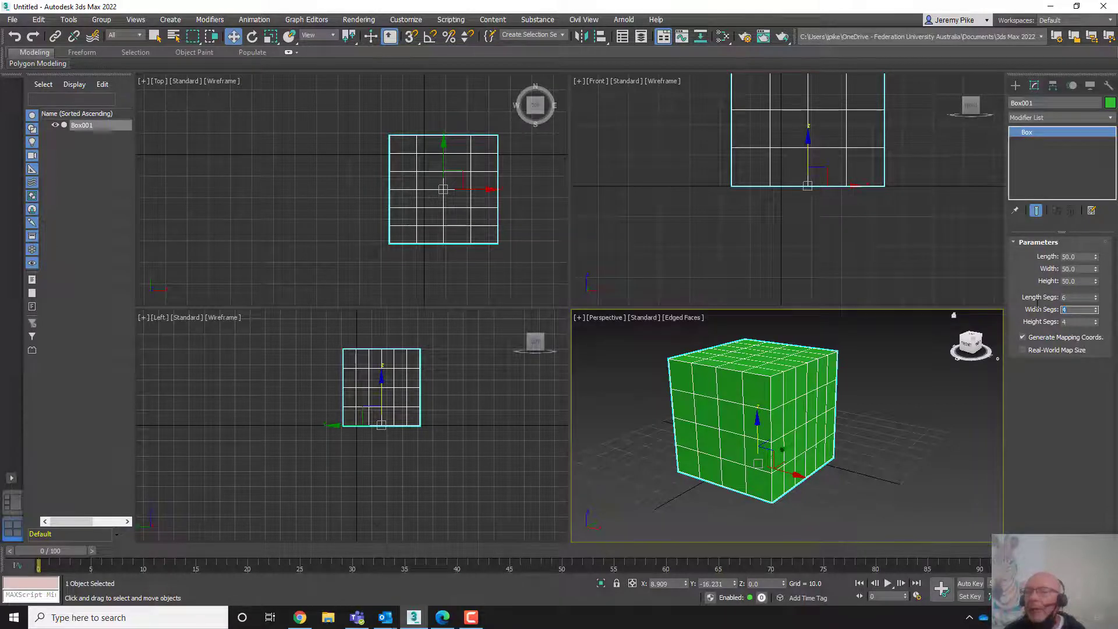
{"action": "key", "text": "Tab"}
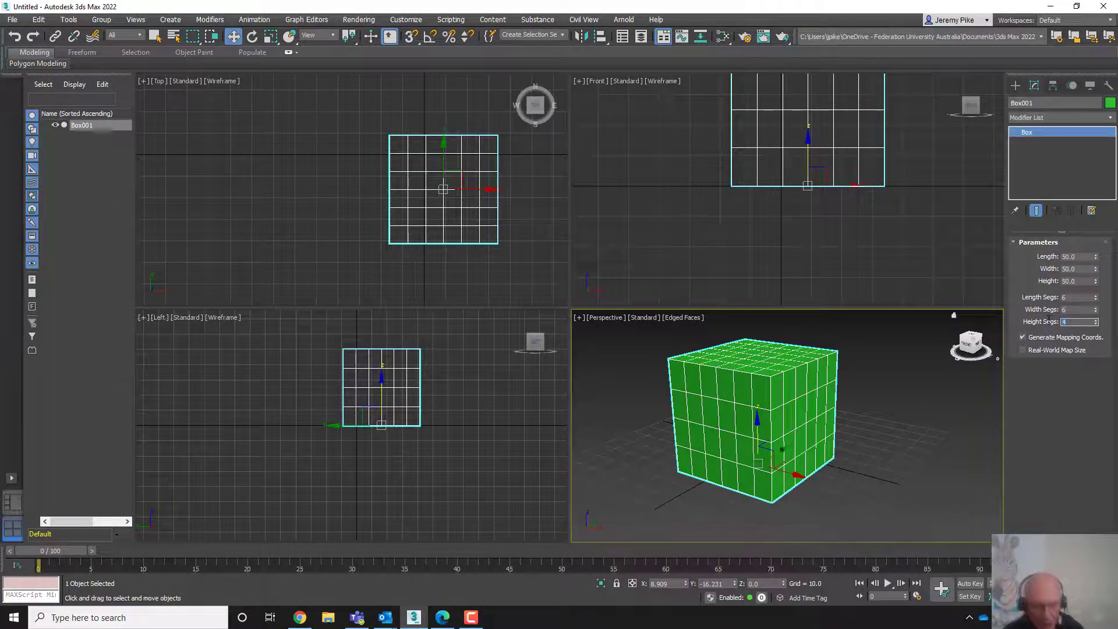
{"action": "type", "text": "6"}
{"action": "key", "text": "Tab"}
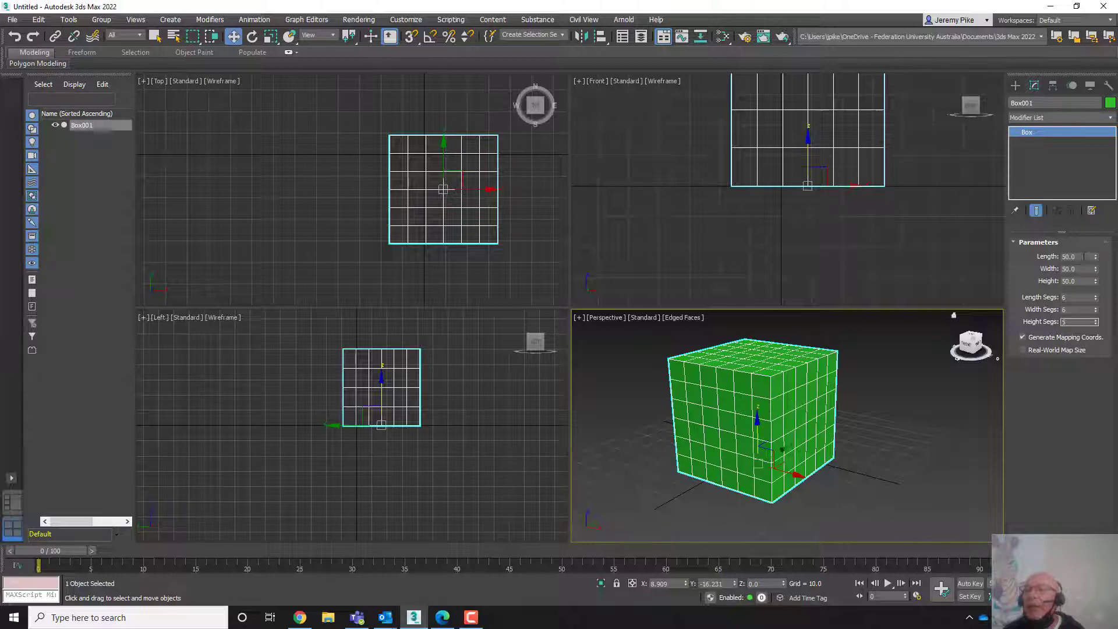
{"action": "left_click_drag", "start_coordinate": [1097, 260], "coordinate": [1093, 197]}
{"action": "left_click_drag", "start_coordinate": [1094, 281], "coordinate": [1076, 263]}
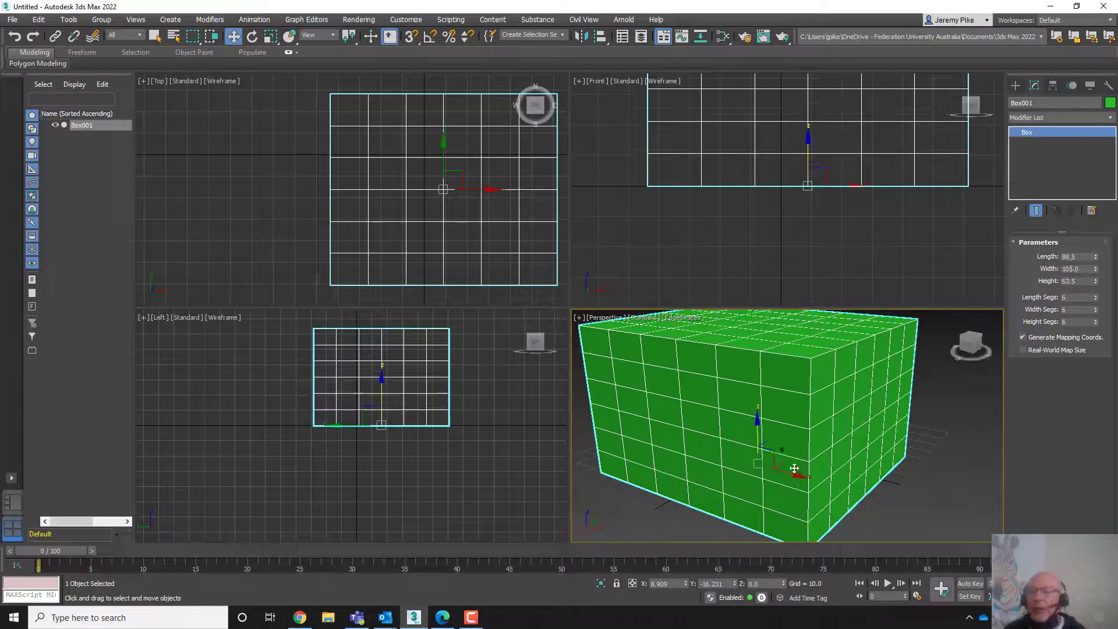
- Delete the box from the scene
{"action": "scroll", "coordinate": [839, 401], "scroll_direction": "down", "scroll_amount": 3}
{"action": "middle_click_drag", "start_coordinate": [838, 402], "coordinate": [787, 412]}
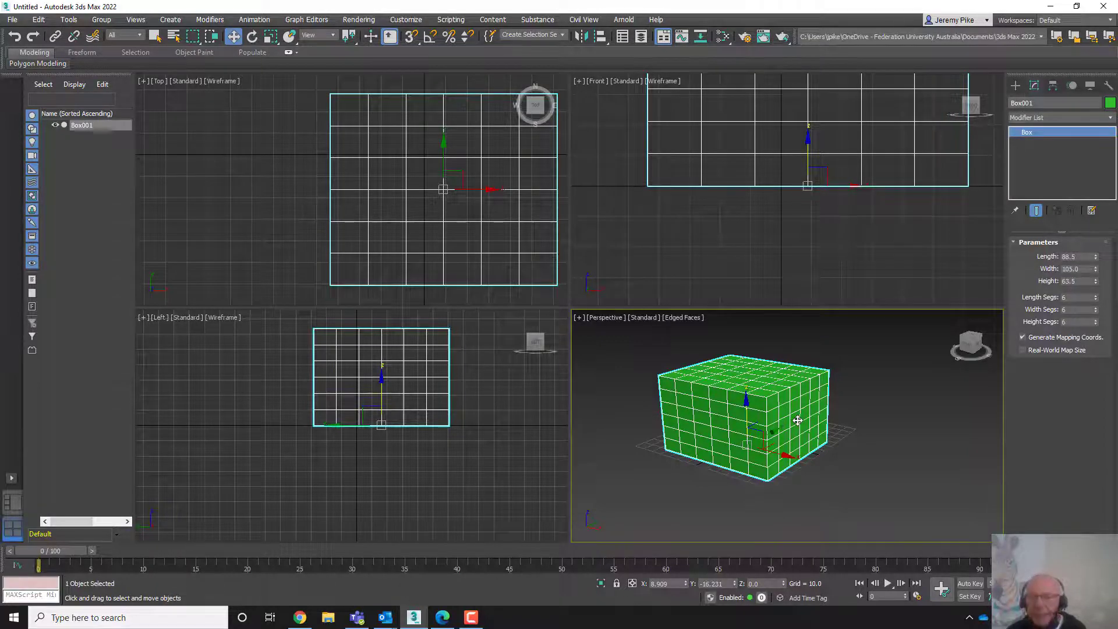
{"action": "key", "text": "Delete"}
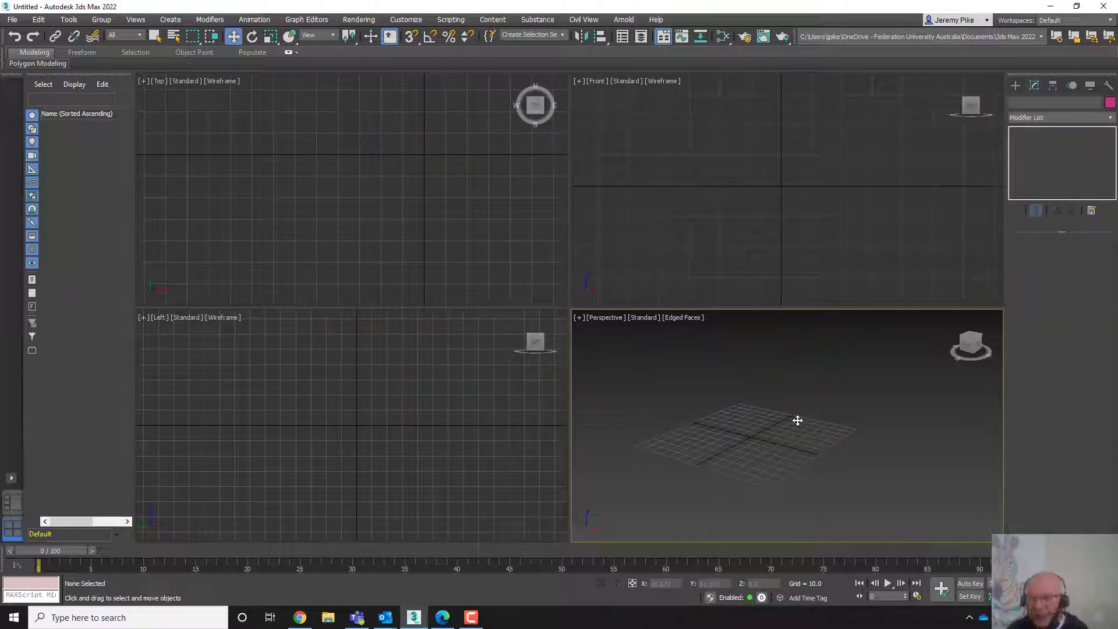
- Create a sphere of radius about 39.3 in the maximized Perspective viewport and set its segments to 64
{"action": "left_click", "coordinate": [1015, 86]}
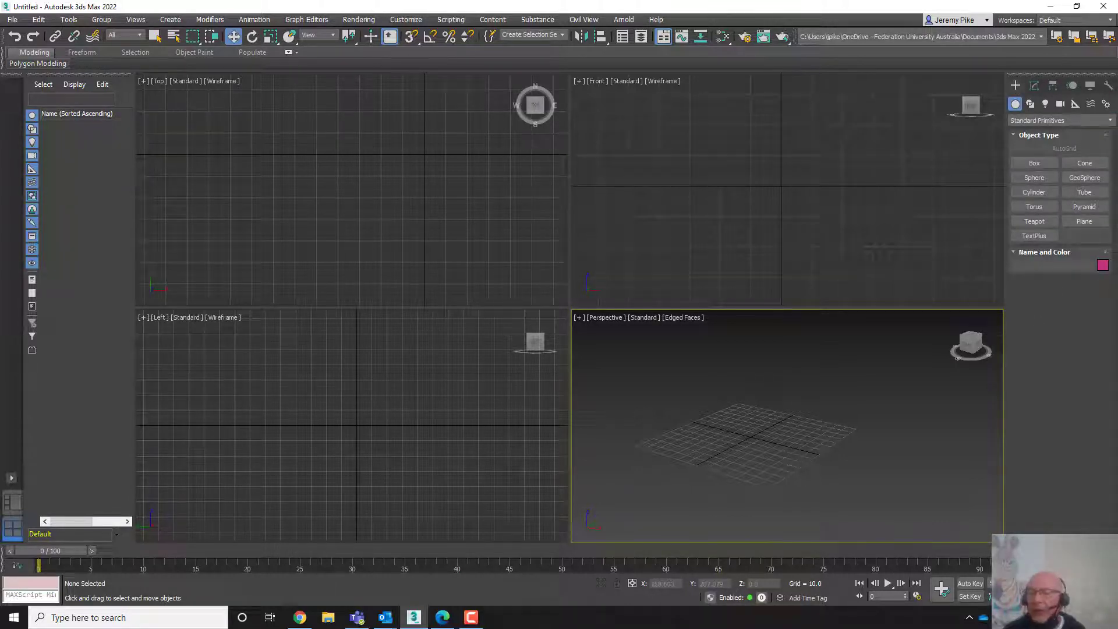
{"action": "key", "text": "alt+w"}
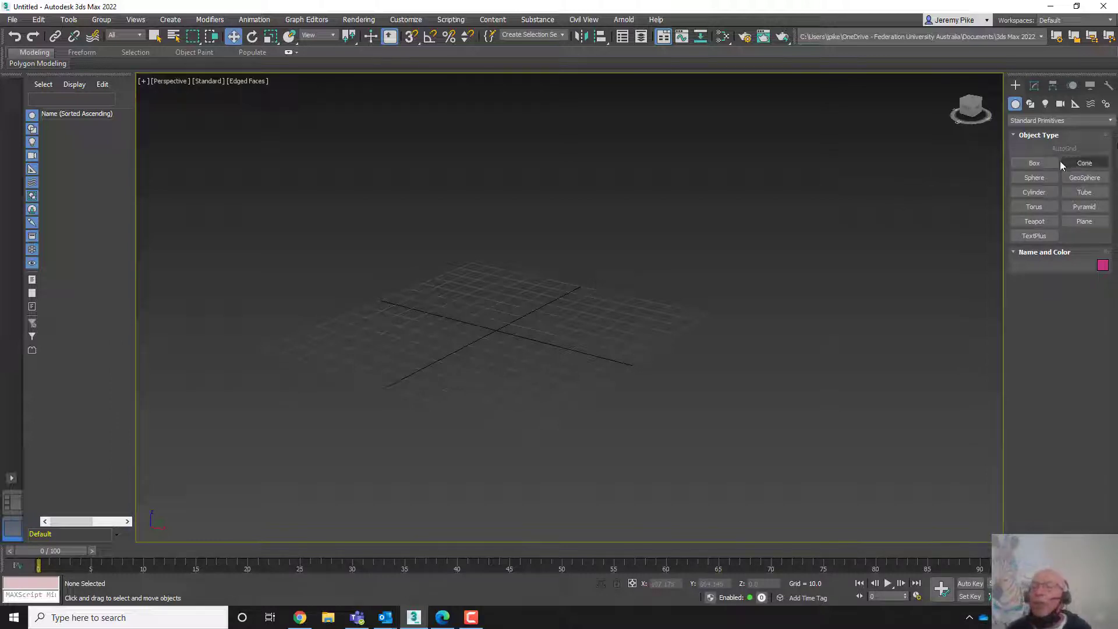
{"action": "left_click", "coordinate": [1036, 180]}
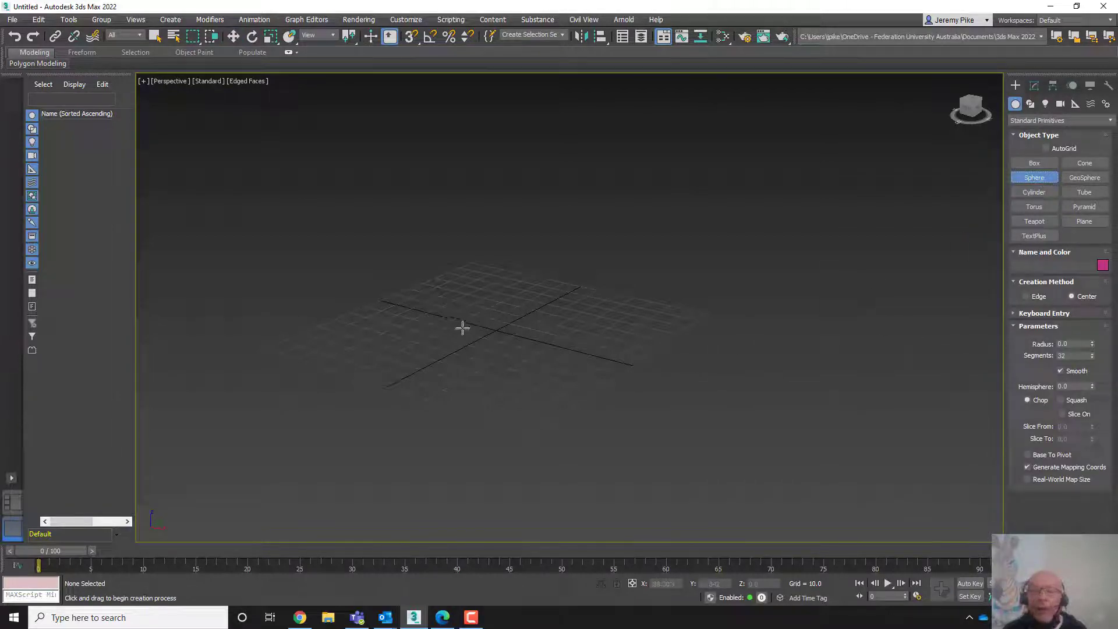
{"action": "left_click_drag", "start_coordinate": [494, 335], "coordinate": [486, 267]}
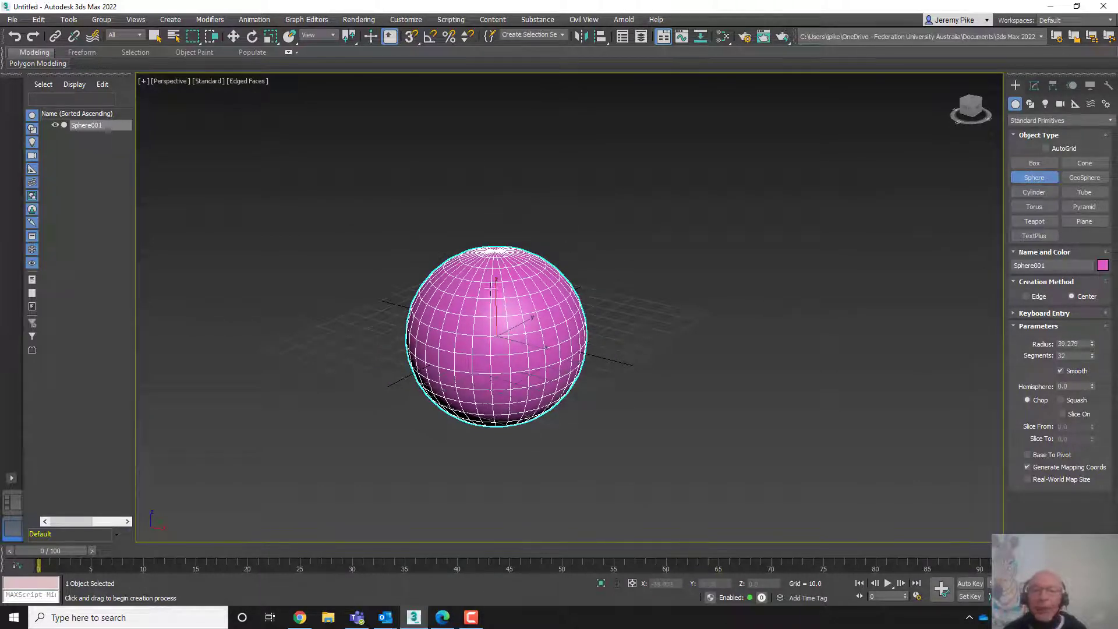
{"action": "double_click", "coordinate": [1073, 355]}
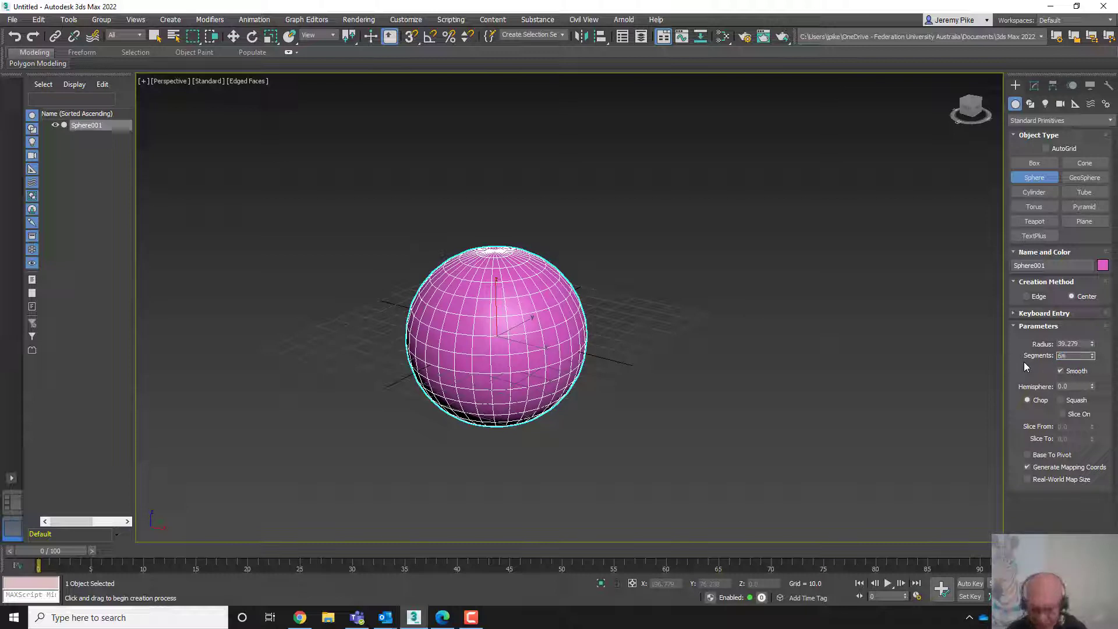
{"action": "key", "text": "Return"}
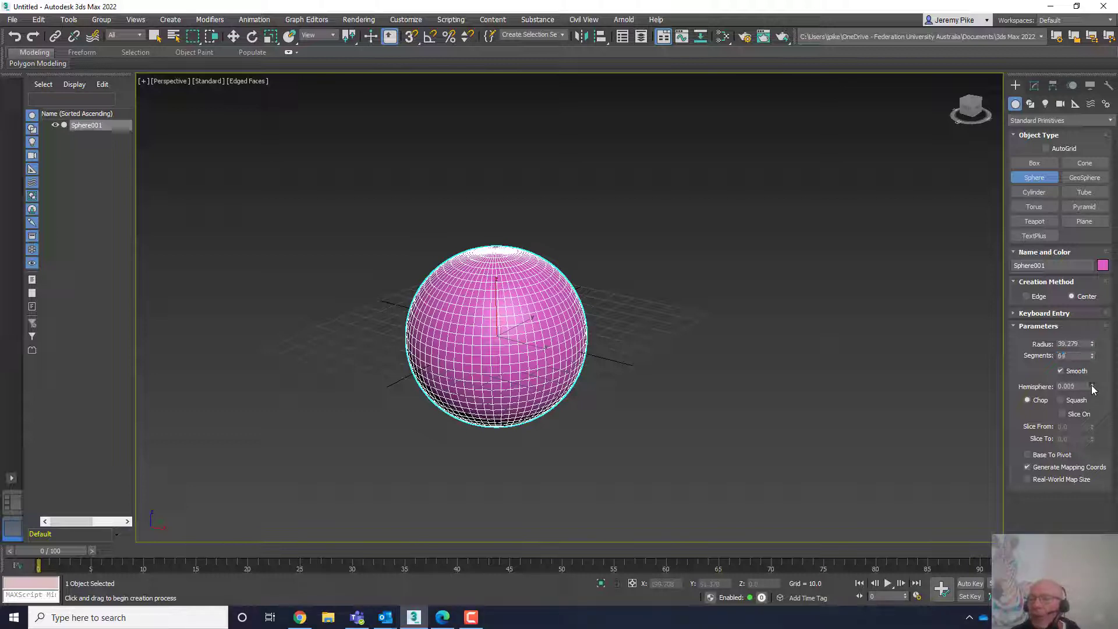
- Set the sphere's hemisphere value to 0.5, then reset it back to 0
{"action": "mouse_move", "coordinate": [1091, 385]}
{"action": "left_mouse_down"}
{"action": "mouse_move", "coordinate": [1063, 287]}
{"action": "mouse_move", "coordinate": [1090, 355]}
{"action": "mouse_move", "coordinate": [1069, 310]}
{"action": "mouse_move", "coordinate": [1084, 345]}
{"action": "mouse_move", "coordinate": [1072, 389]}
{"action": "left_mouse_up"}
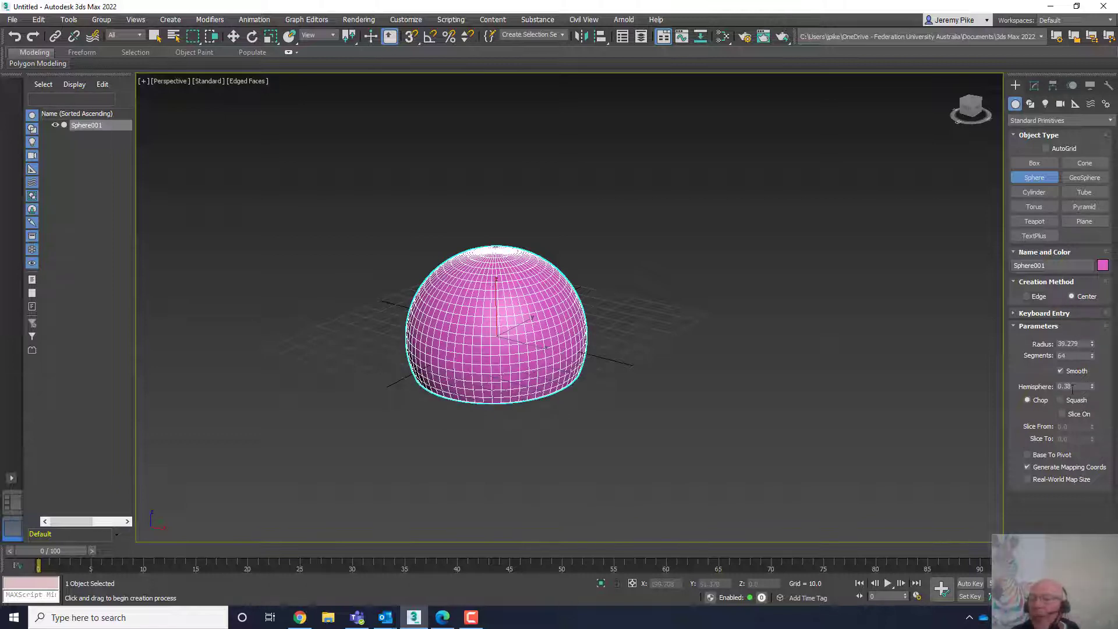
{"action": "double_click", "coordinate": [1070, 387]}
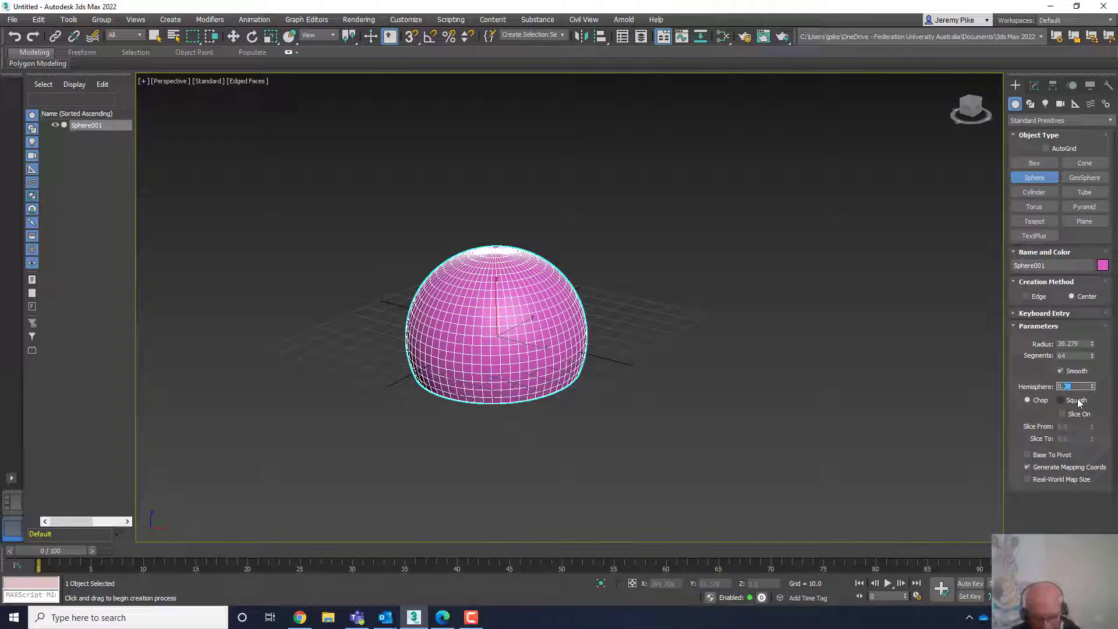
{"action": "type", "text": "0.5"}
{"action": "key", "text": "Return"}
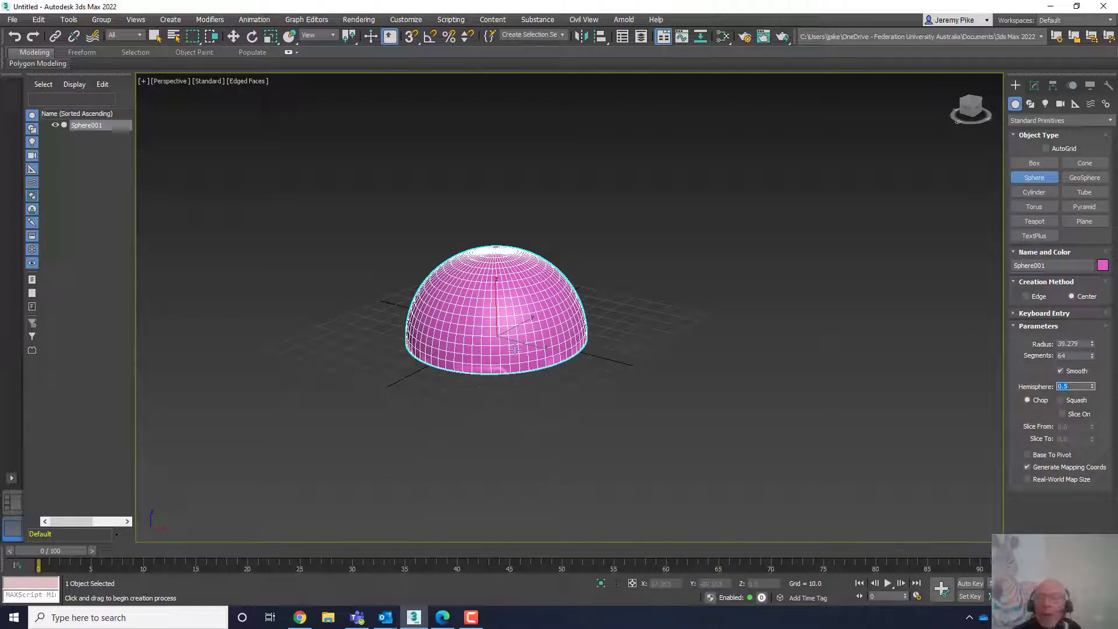
{"action": "mouse_move", "coordinate": [515, 350]}
{"action": "middle_mouse_down", "text": "alt"}
{"action": "mouse_move", "coordinate": [529, 256]}
{"action": "mouse_move", "coordinate": [522, 224]}
{"action": "mouse_move", "coordinate": [518, 384]}
{"action": "mouse_move", "coordinate": [512, 299]}
{"action": "mouse_move", "coordinate": [515, 338]}
{"action": "mouse_move", "coordinate": [547, 357]}
{"action": "mouse_move", "coordinate": [526, 360]}
{"action": "middle_mouse_up", "text": "alt"}
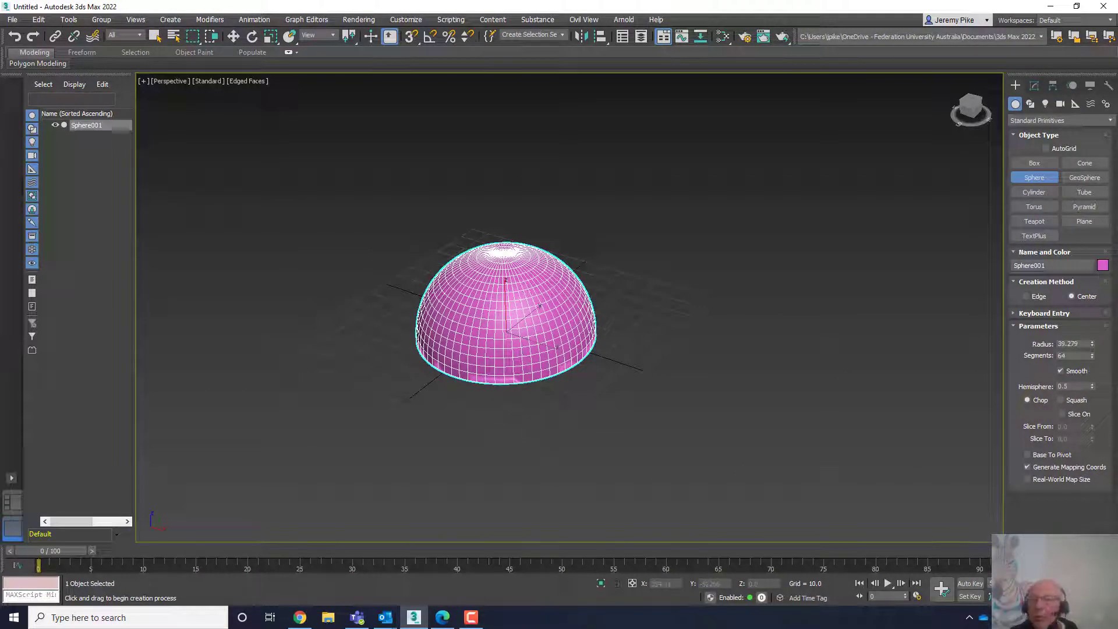
{"action": "right_click", "coordinate": [1092, 387]}
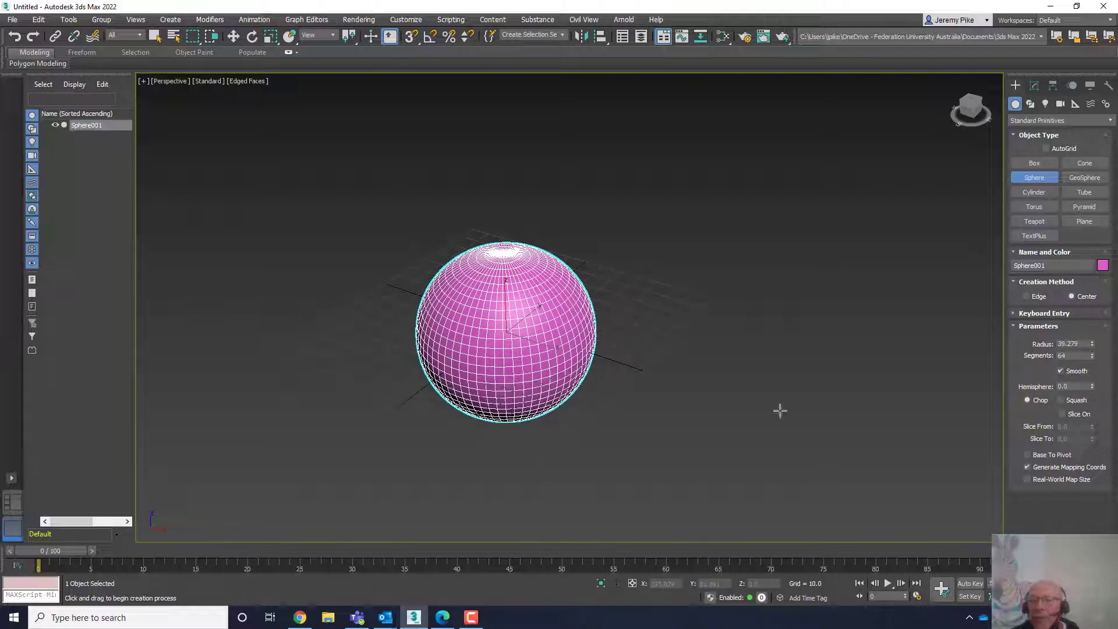
- Switch the sphere to Squash, turn on Slice On, and set Slice From to 43
{"action": "scroll", "coordinate": [529, 398], "scroll_direction": "up", "scroll_amount": 3}
{"action": "middle_click_drag", "start_coordinate": [532, 397], "coordinate": [605, 368]}
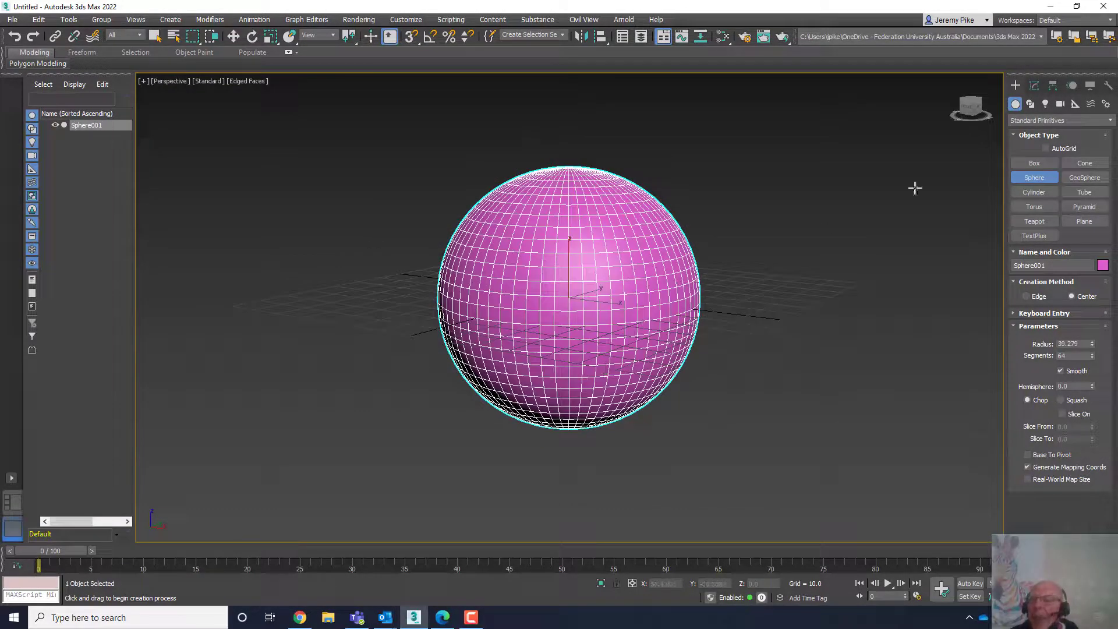
{"action": "left_click", "coordinate": [967, 109]}
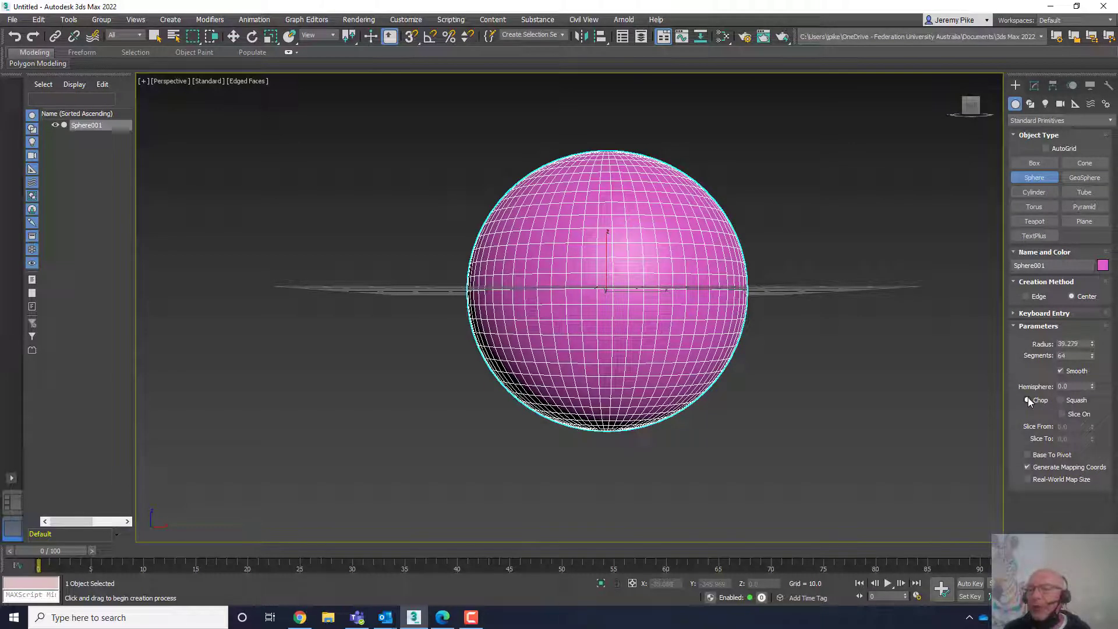
{"action": "left_click", "coordinate": [1060, 401]}
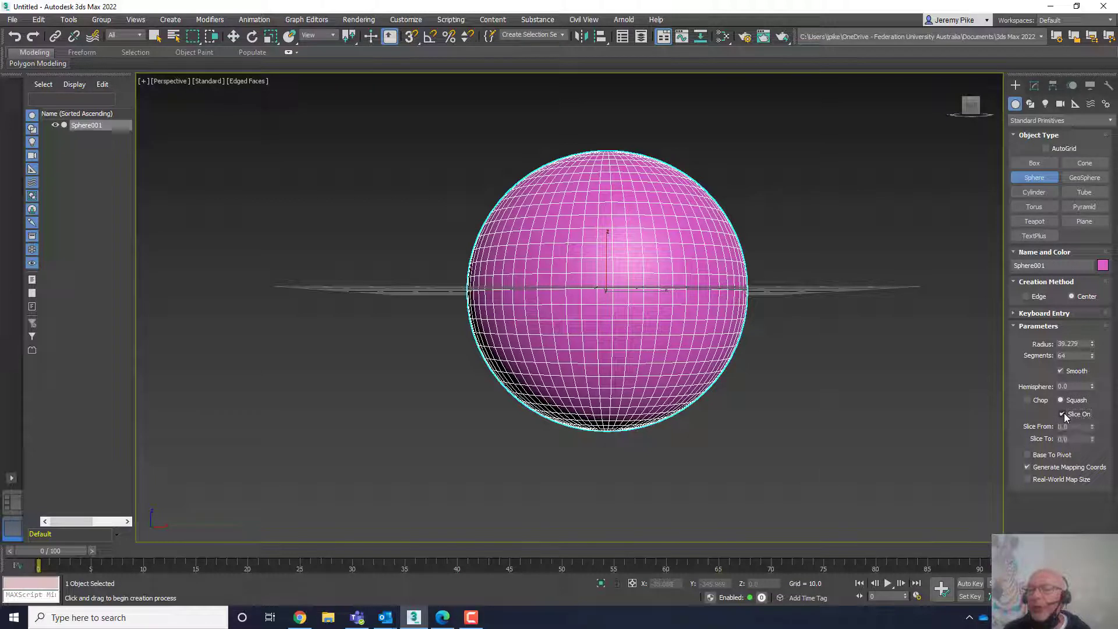
{"action": "left_click", "coordinate": [1062, 414]}
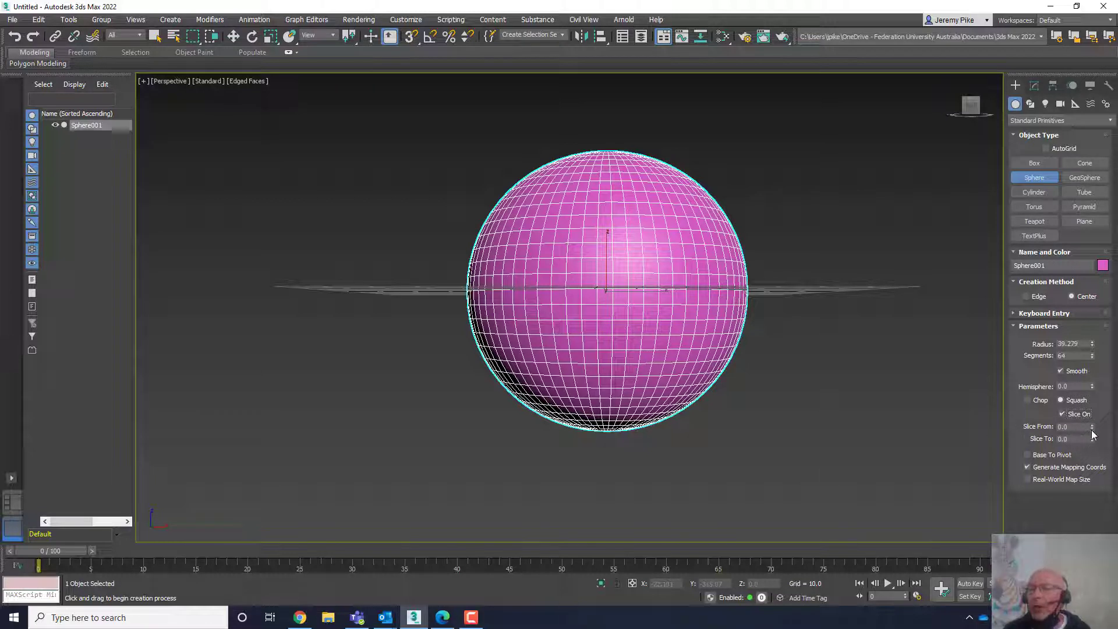
{"action": "left_click_drag", "start_coordinate": [1091, 431], "coordinate": [1087, 377]}
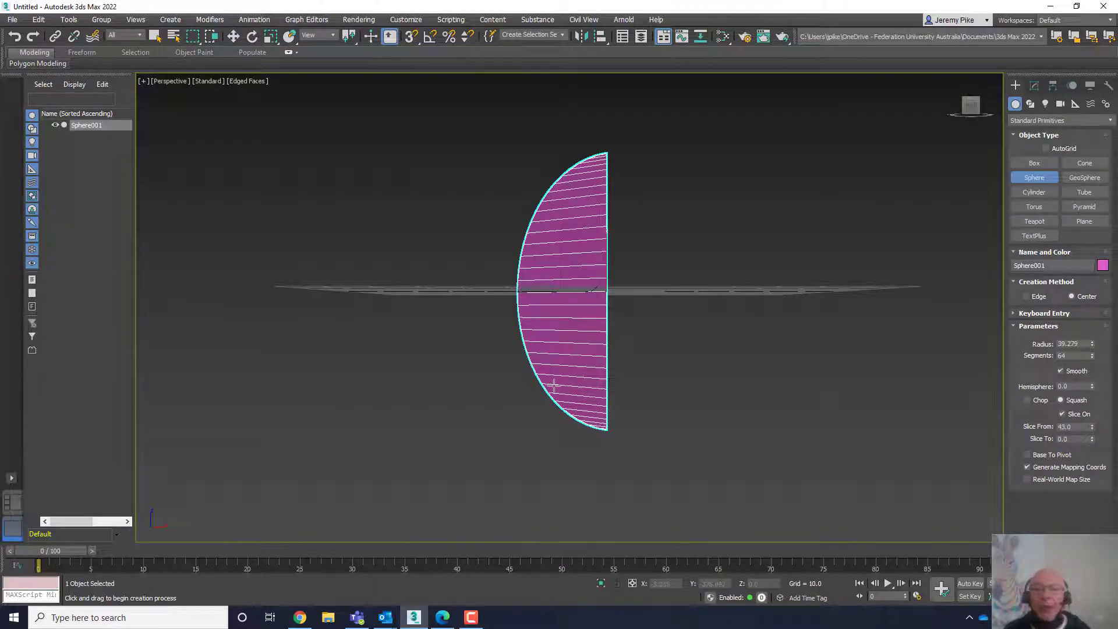
- Leave sphere creation, switch to the Select and Move tool, and reselect the sliced sphere
{"action": "scroll", "coordinate": [550, 372], "scroll_direction": "down", "scroll_amount": 3}
{"action": "middle_click_drag", "start_coordinate": [549, 372], "coordinate": [581, 396], "text": "alt"}
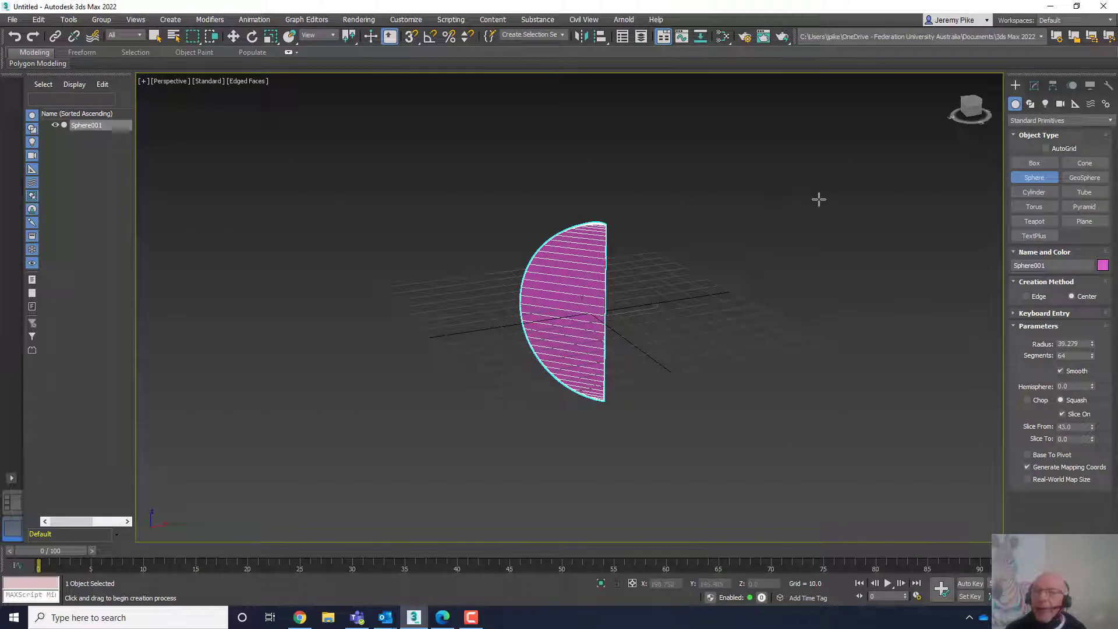
{"action": "left_click", "coordinate": [752, 232]}
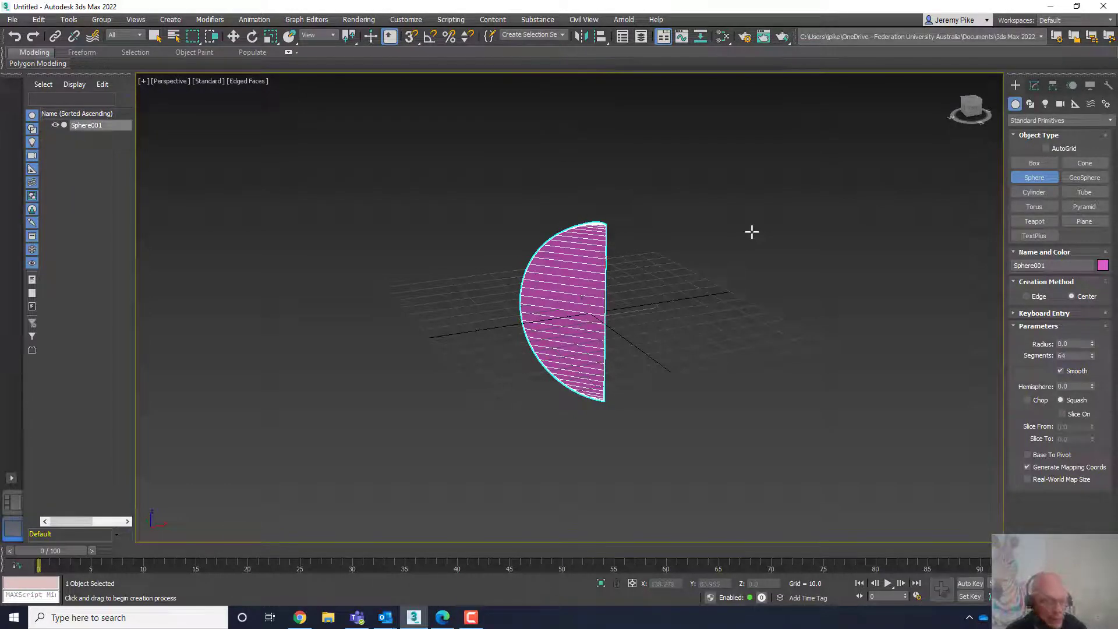
{"action": "key", "text": "w"}
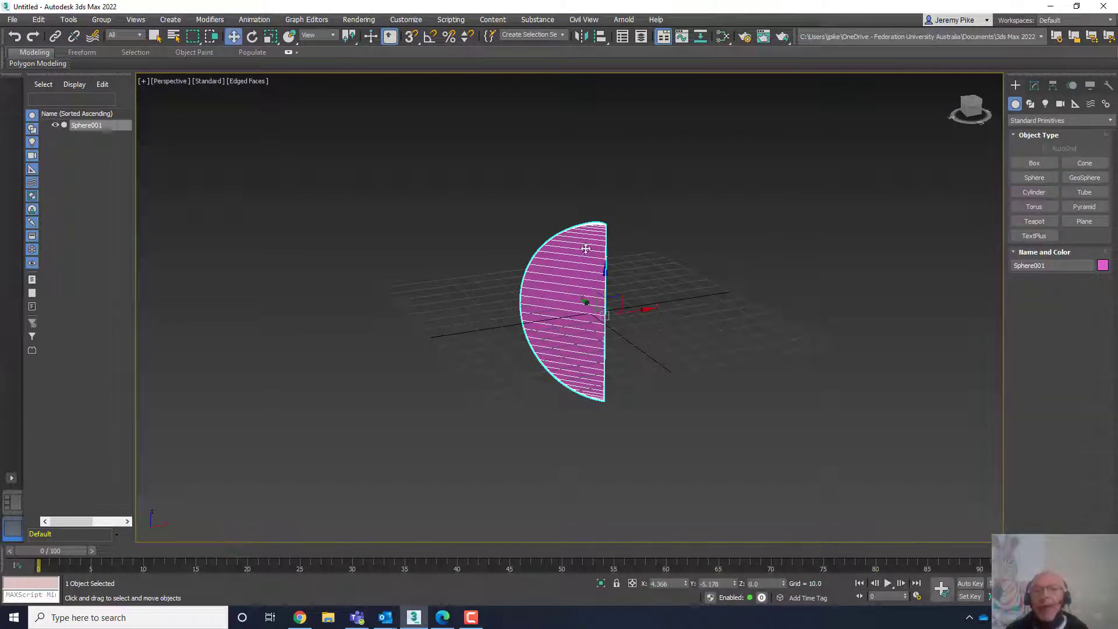
{"action": "left_click", "coordinate": [802, 126]}
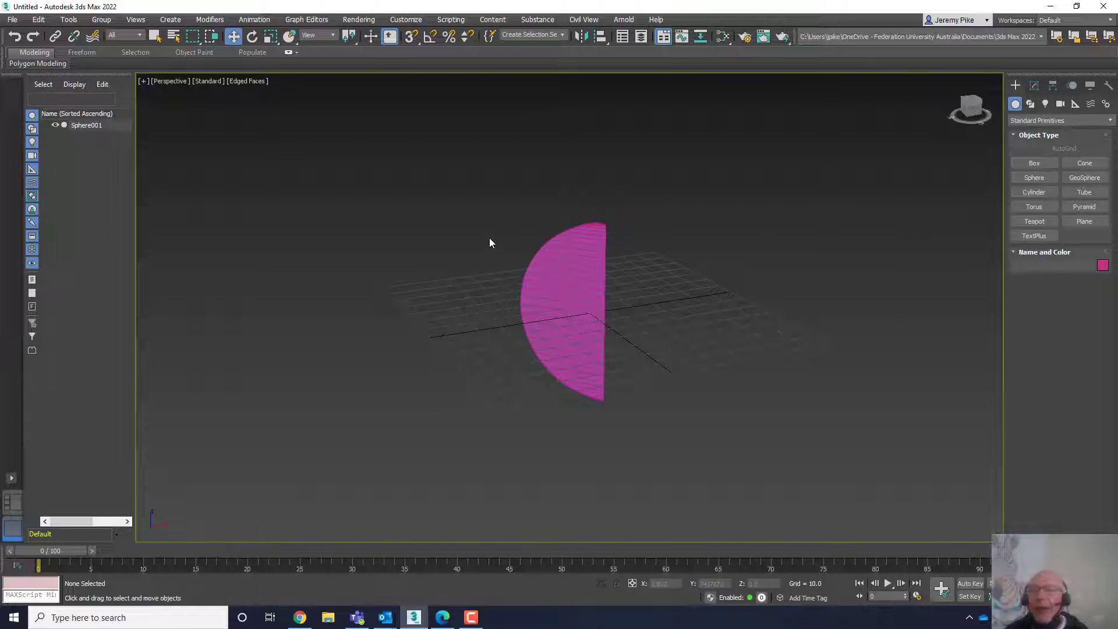
{"action": "left_click", "coordinate": [582, 261]}
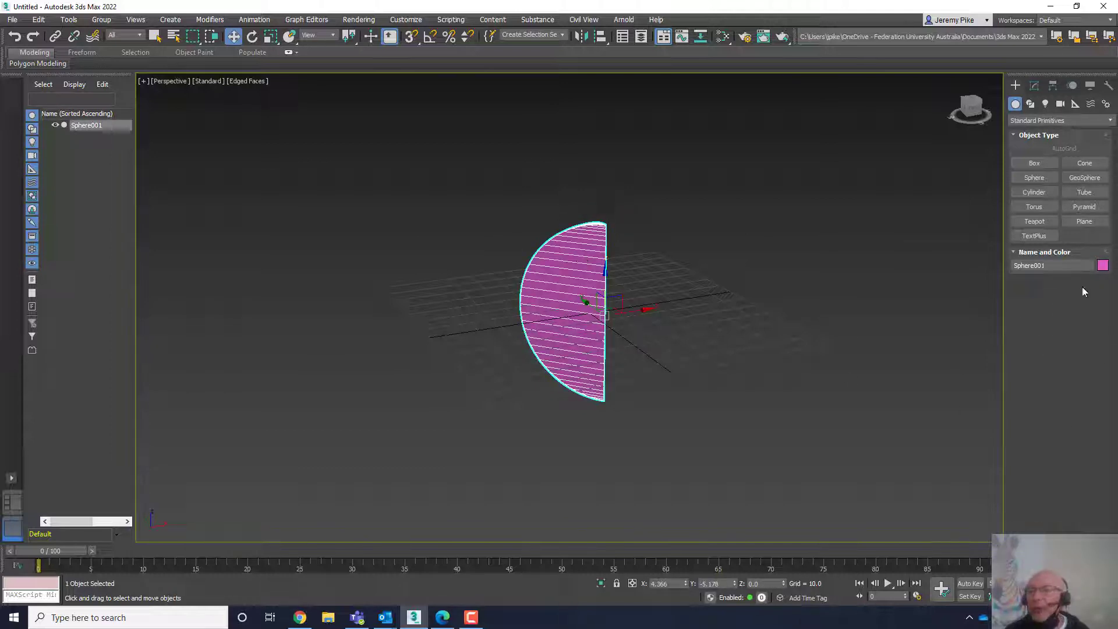
- Inspect the sphere's parameters in the Modify panel, then delete the sphere
{"action": "left_click", "coordinate": [1034, 86]}
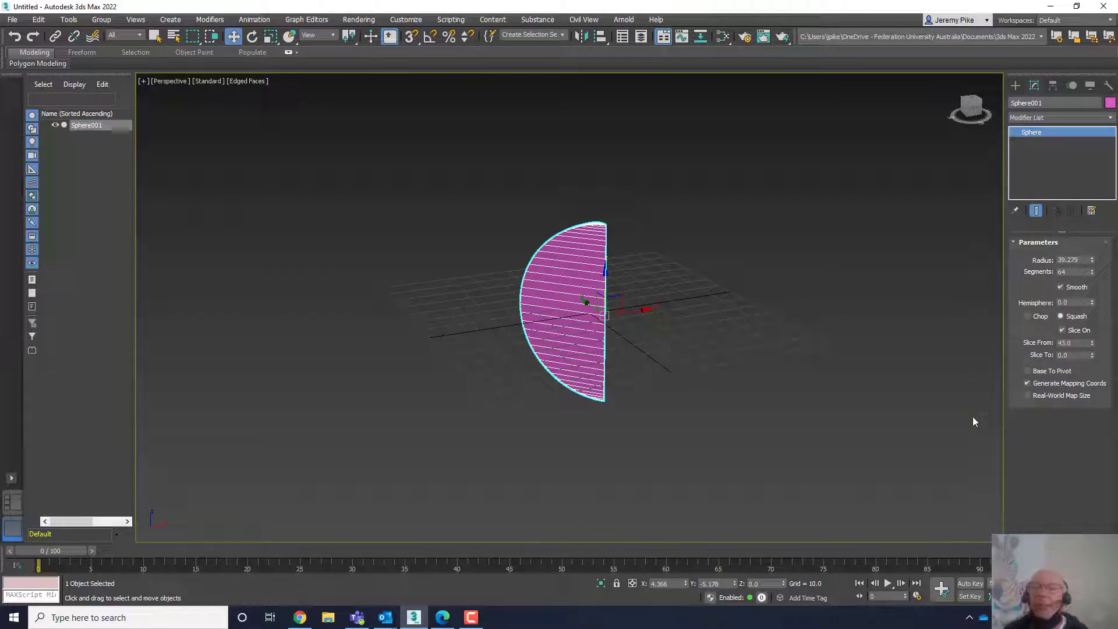
{"action": "left_click", "coordinate": [1014, 86]}
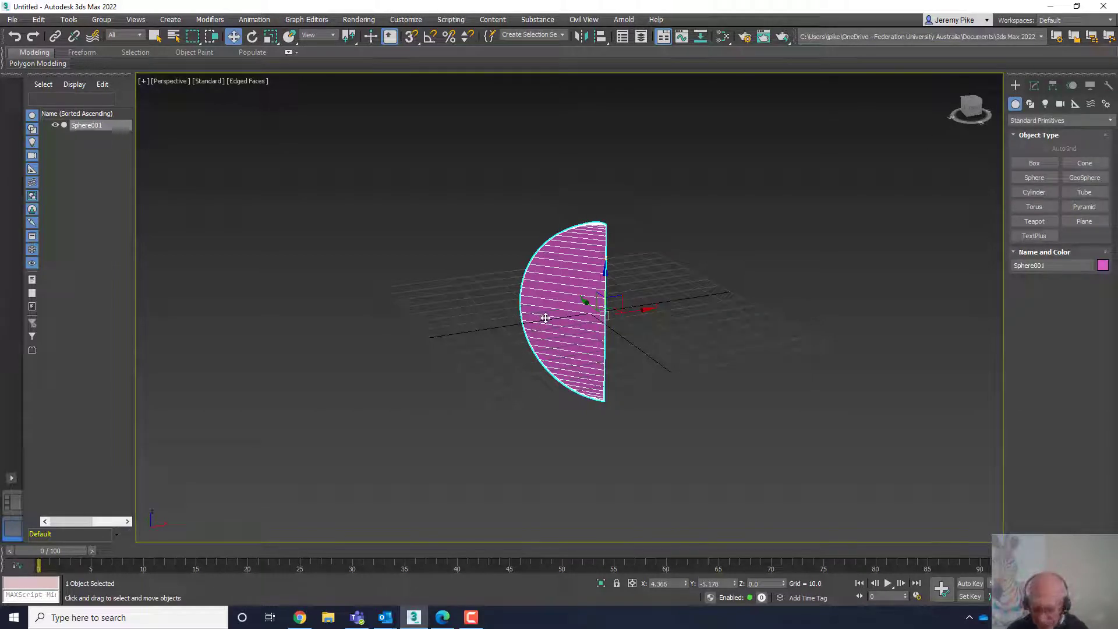
{"action": "key", "text": "Delete"}
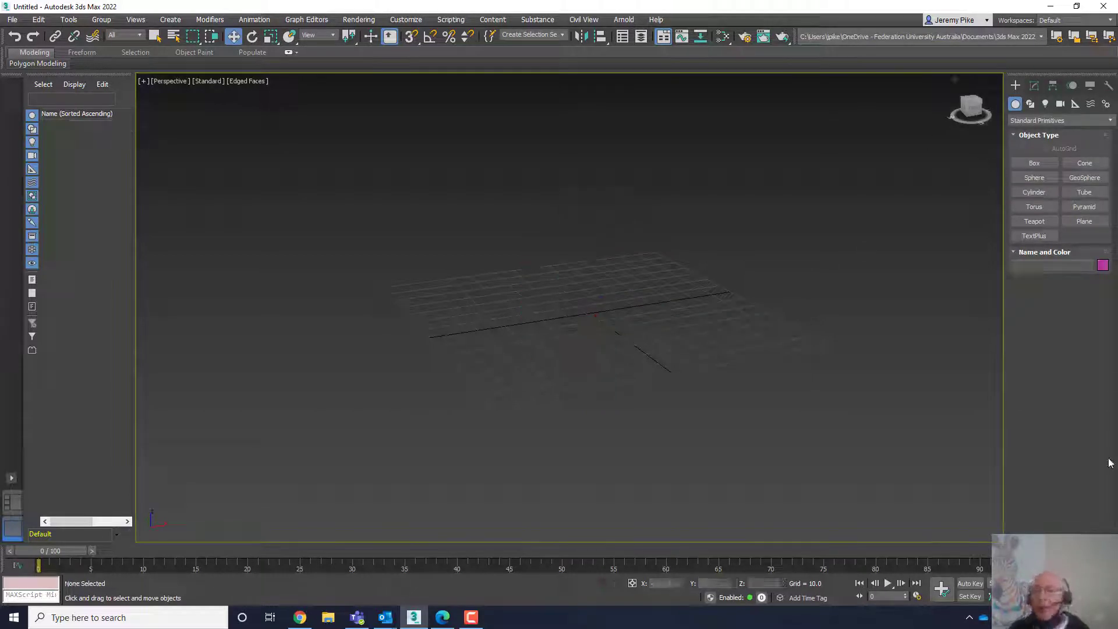
- Restore the four-viewport layout and create a cylinder of radius about 20.9 and height about 37.2
{"action": "key", "text": "alt+w"}
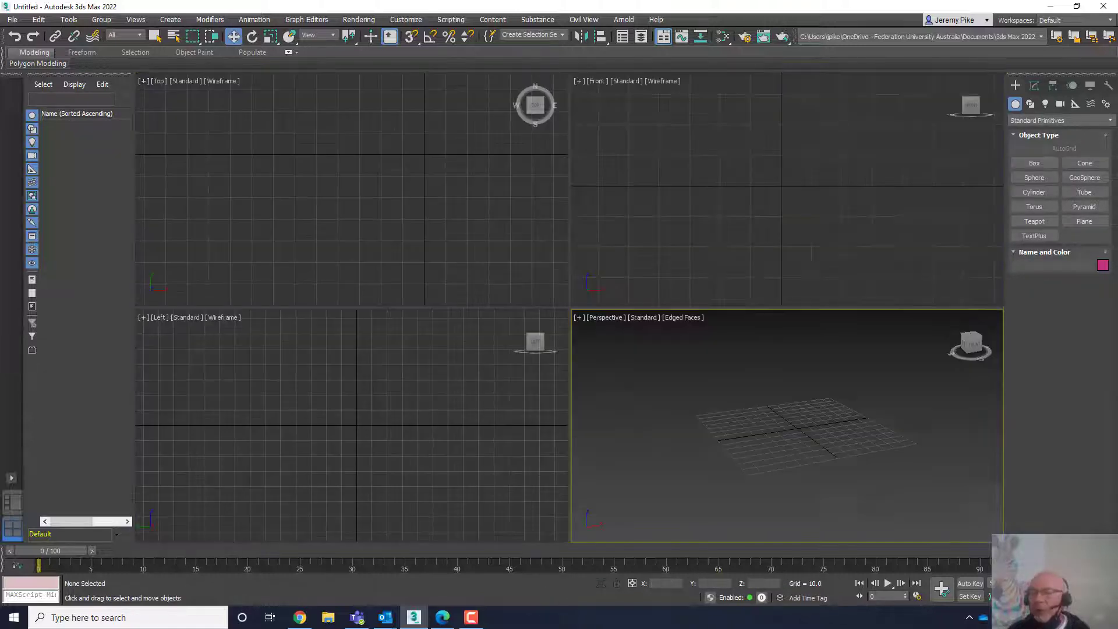
{"action": "scroll", "coordinate": [780, 410], "scroll_direction": "up", "scroll_amount": 5}
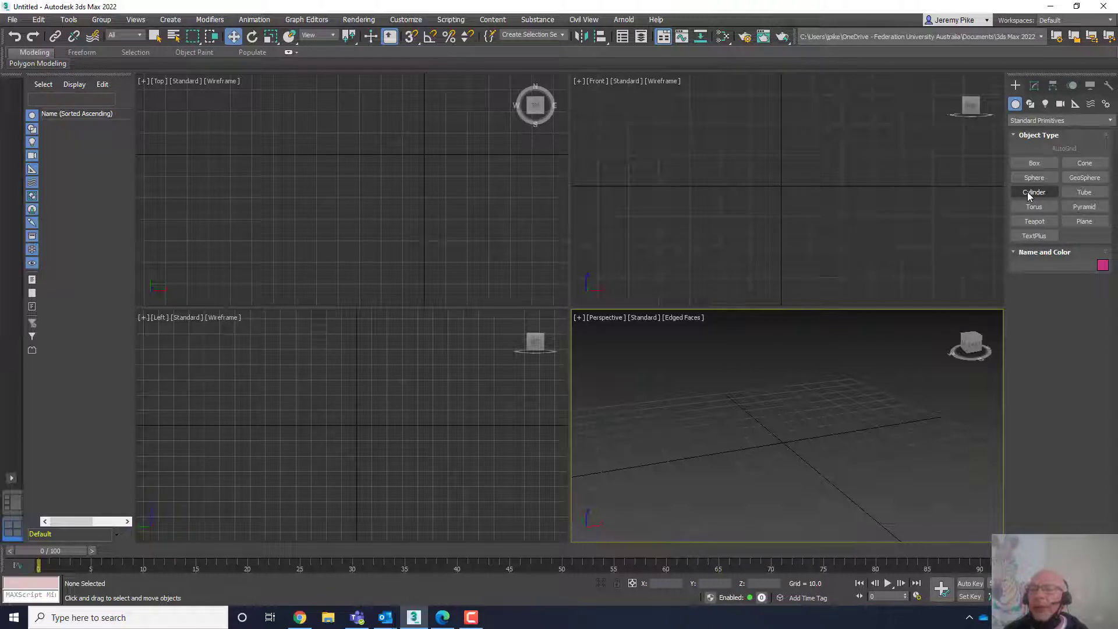
{"action": "middle_click_drag", "start_coordinate": [779, 469], "coordinate": [811, 452]}
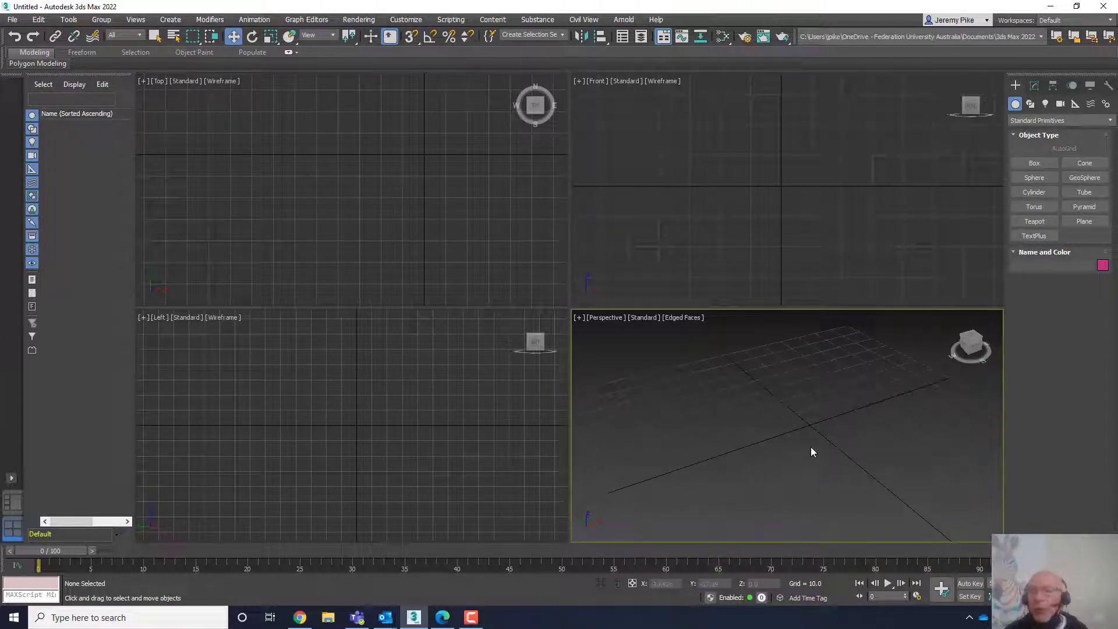
{"action": "left_click", "coordinate": [1029, 195]}
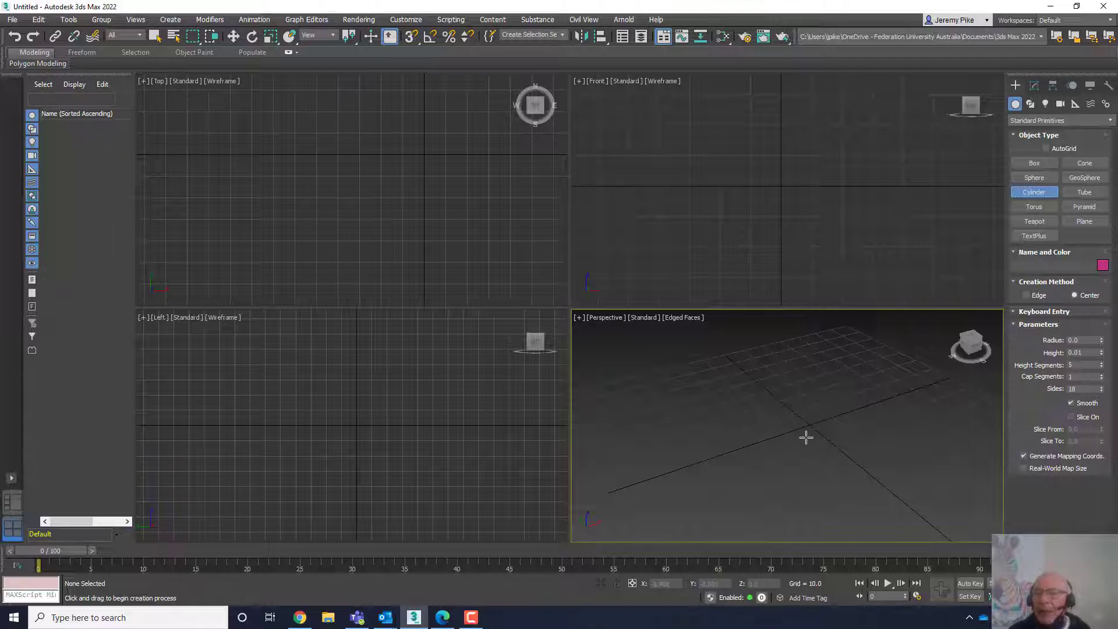
{"action": "left_click_drag", "start_coordinate": [806, 437], "coordinate": [852, 416]}
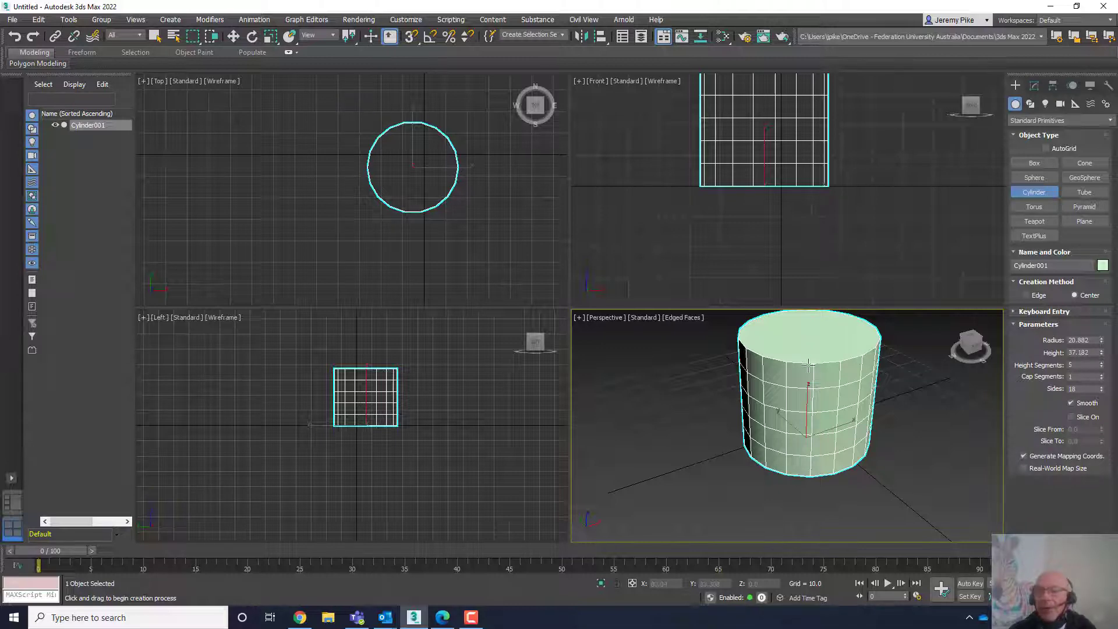
- Set the cylinder's sides to 27 and increase its cap segments
{"action": "scroll", "coordinate": [821, 407], "scroll_direction": "down", "scroll_amount": 2}
{"action": "middle_click_drag", "start_coordinate": [806, 416], "coordinate": [686, 432]}
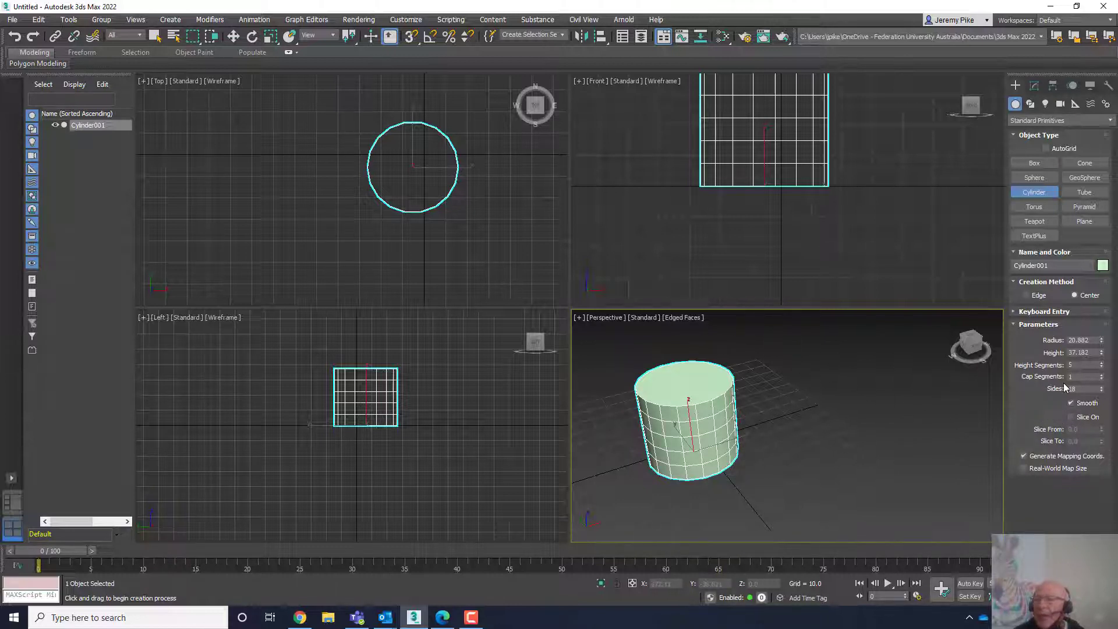
{"action": "middle_click_drag", "start_coordinate": [682, 478], "coordinate": [709, 496]}
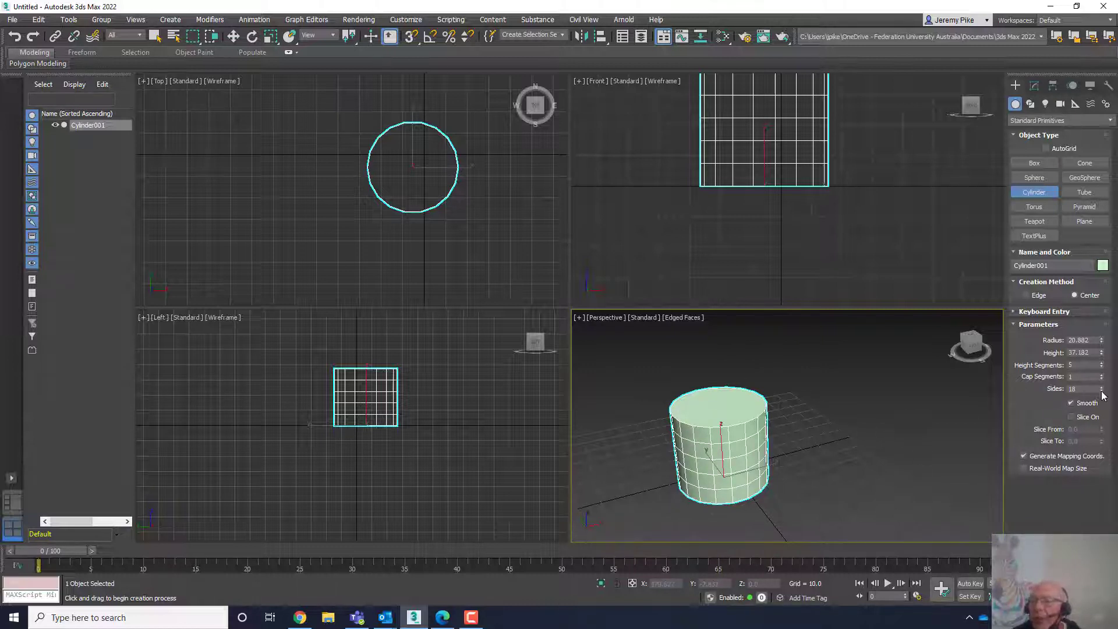
{"action": "mouse_move", "coordinate": [1102, 393]}
{"action": "left_mouse_down"}
{"action": "mouse_move", "coordinate": [1105, 408]}
{"action": "mouse_move", "coordinate": [1104, 365]}
{"action": "mouse_move", "coordinate": [1104, 383]}
{"action": "left_mouse_up"}
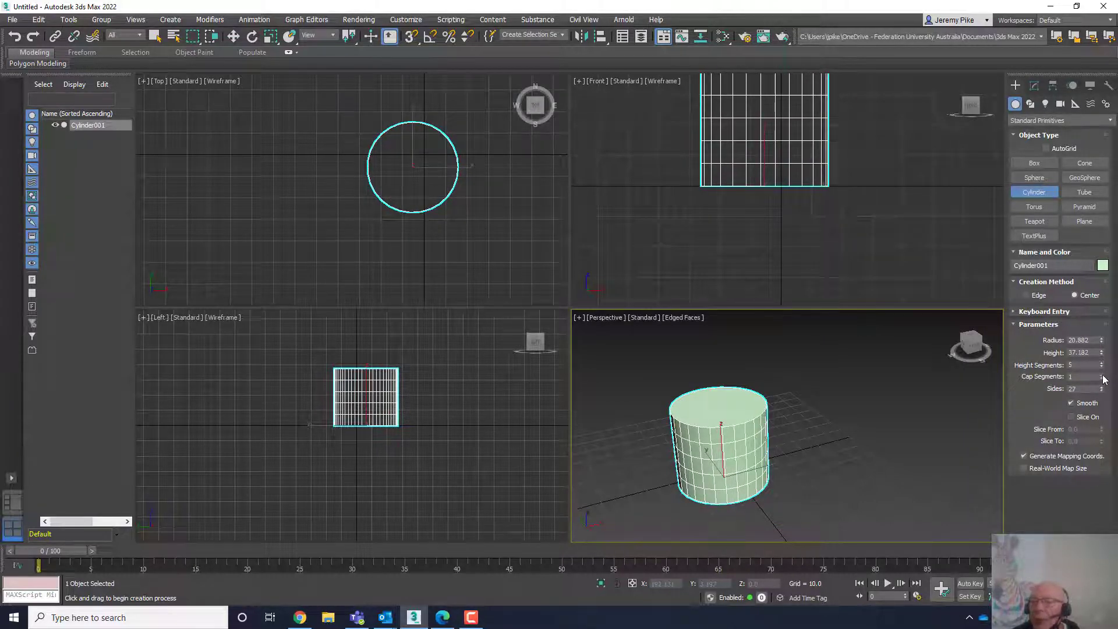
{"action": "left_click", "coordinate": [1102, 375]}
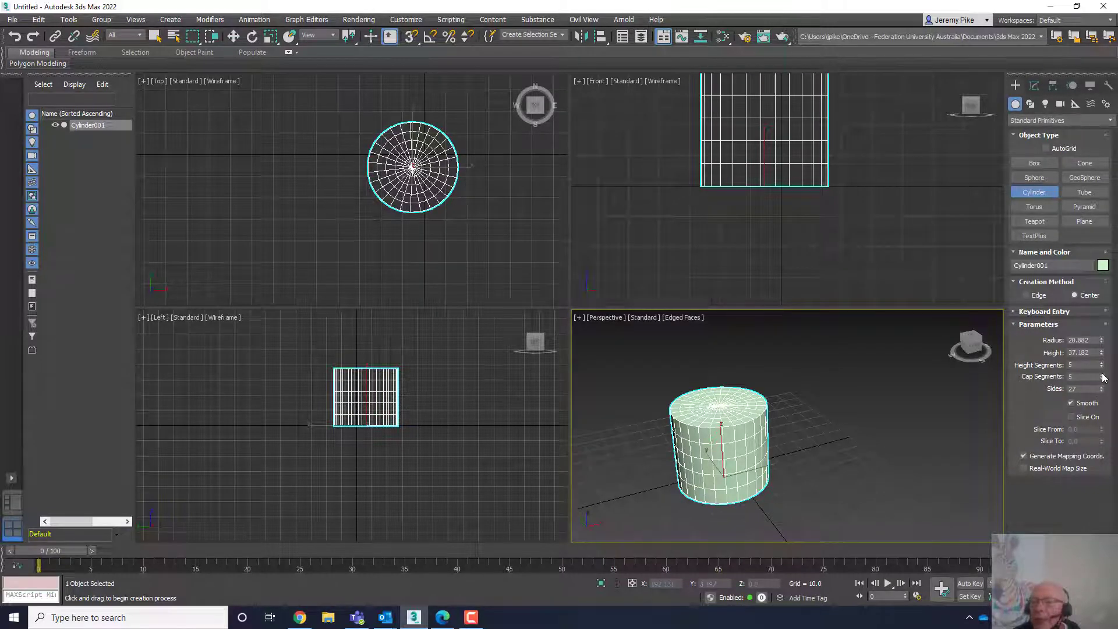
- Set the cylinder's cap segments to 1 and turn on Slice with Slice From at 85
{"action": "left_click_drag", "start_coordinate": [1101, 378], "coordinate": [1104, 381]}
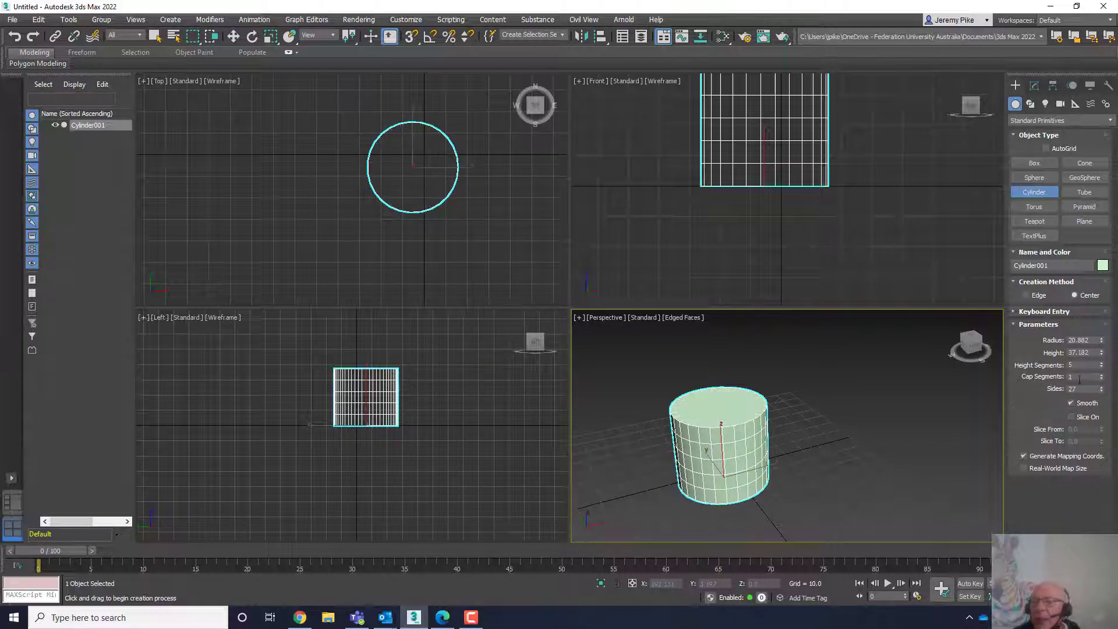
{"action": "left_click", "coordinate": [1070, 416]}
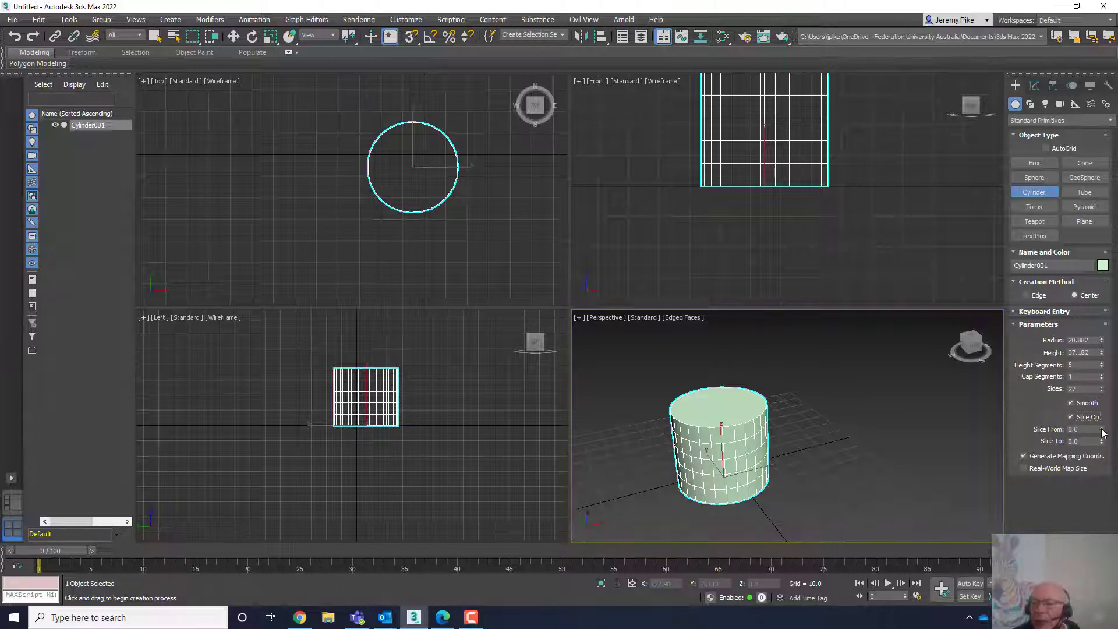
{"action": "left_click_drag", "start_coordinate": [1102, 432], "coordinate": [1085, 331]}
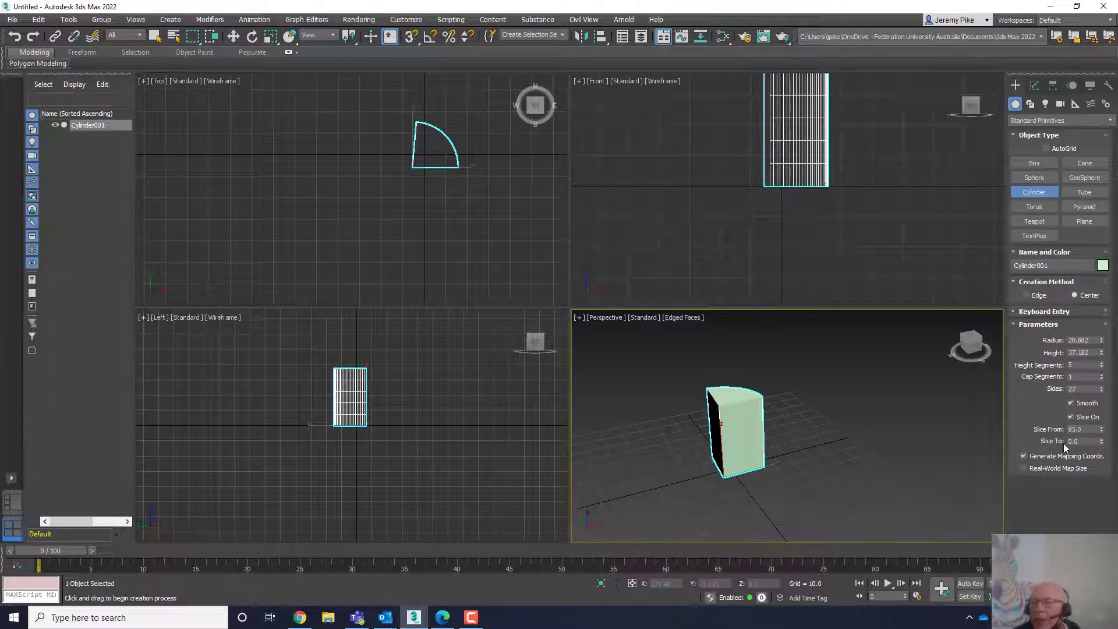
{"action": "double_click", "coordinate": [1082, 430]}
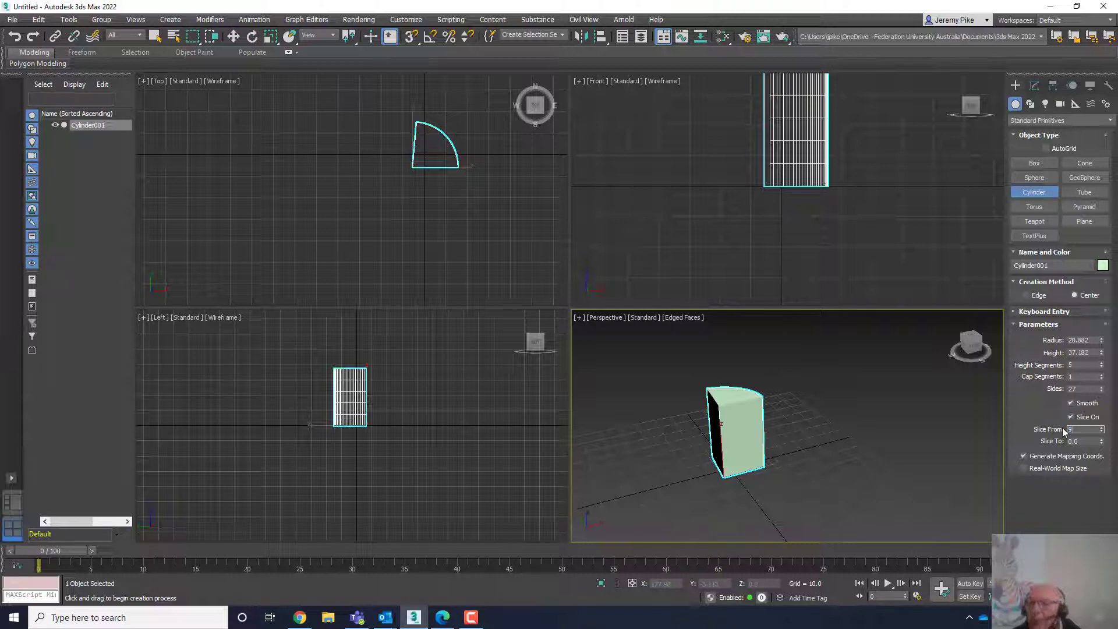
{"action": "key", "text": "Return"}
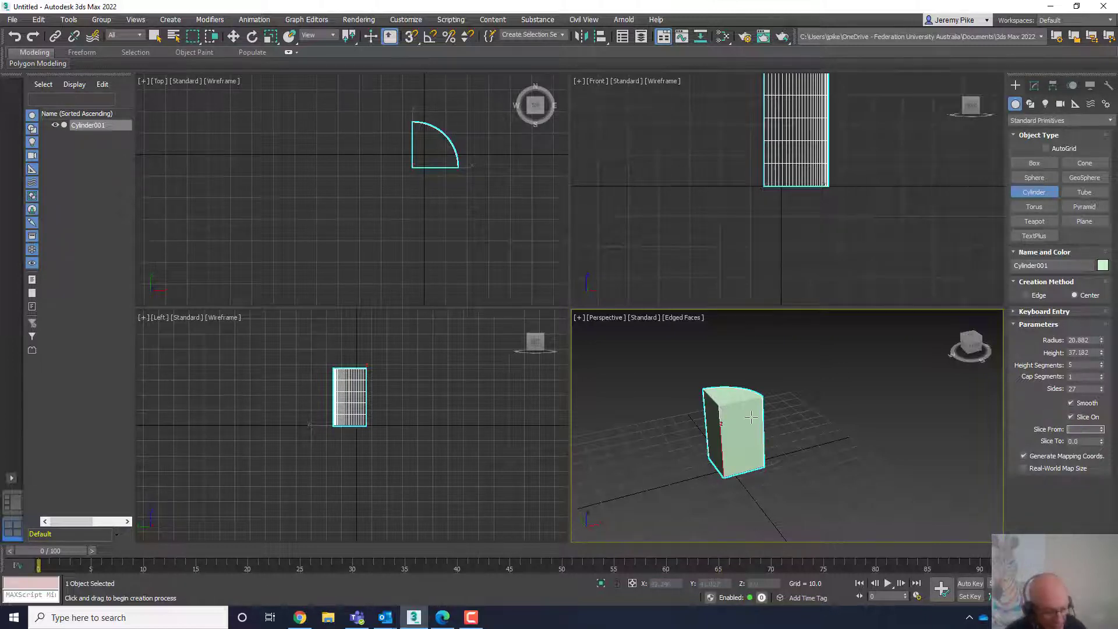
- Switch to the Select and Move tool and delete the sliced cylinder
{"action": "left_click", "coordinate": [715, 414]}
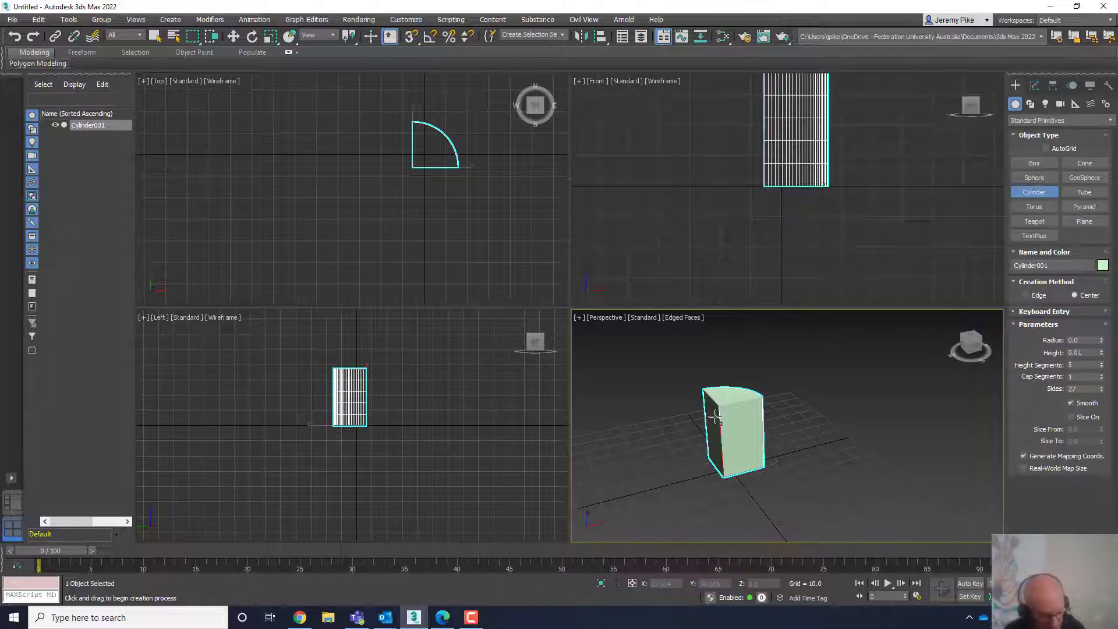
{"action": "key", "text": "w"}
{"action": "key", "text": "Delete"}
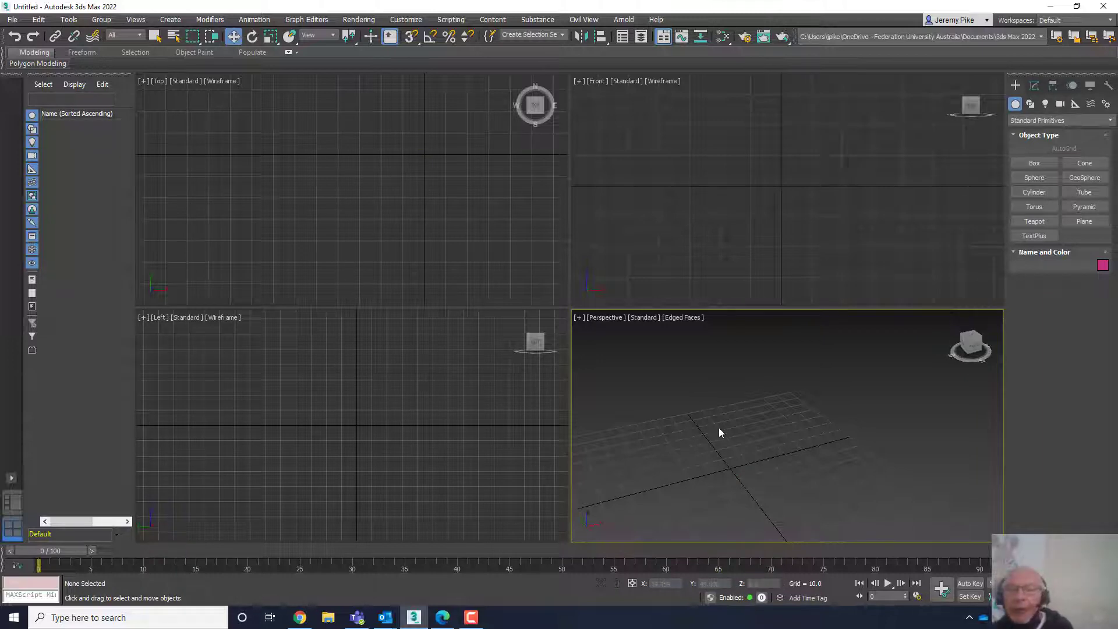
- Create a torus in the Perspective viewport with radius 1 about 19.9 and radius 2 about 5.2
{"action": "middle_click_drag", "start_coordinate": [719, 431], "coordinate": [746, 416]}
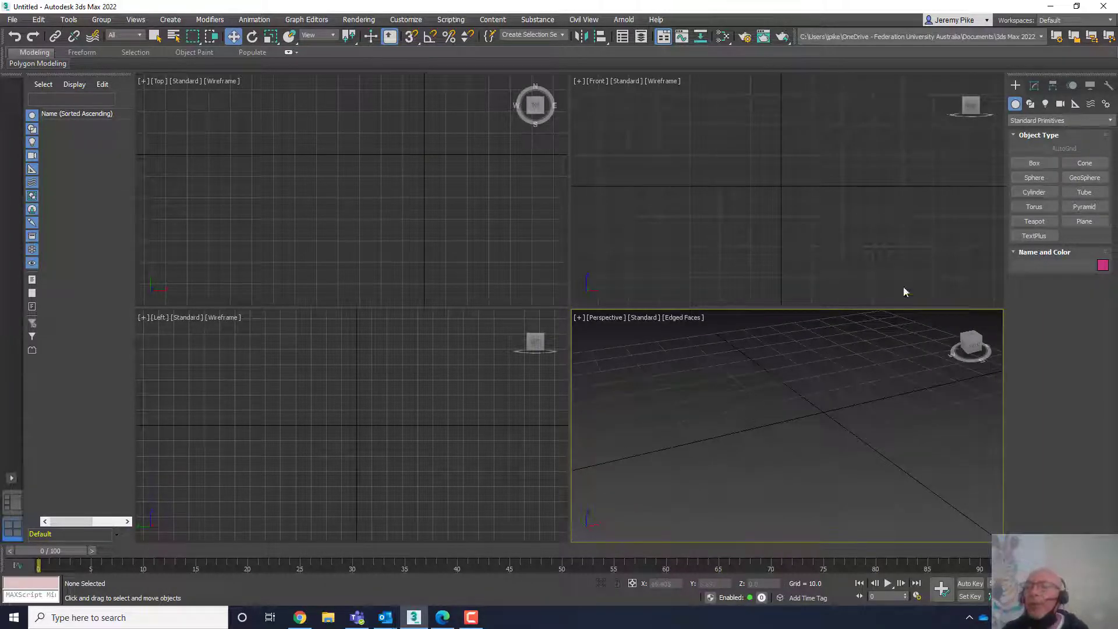
{"action": "left_click", "coordinate": [1020, 207]}
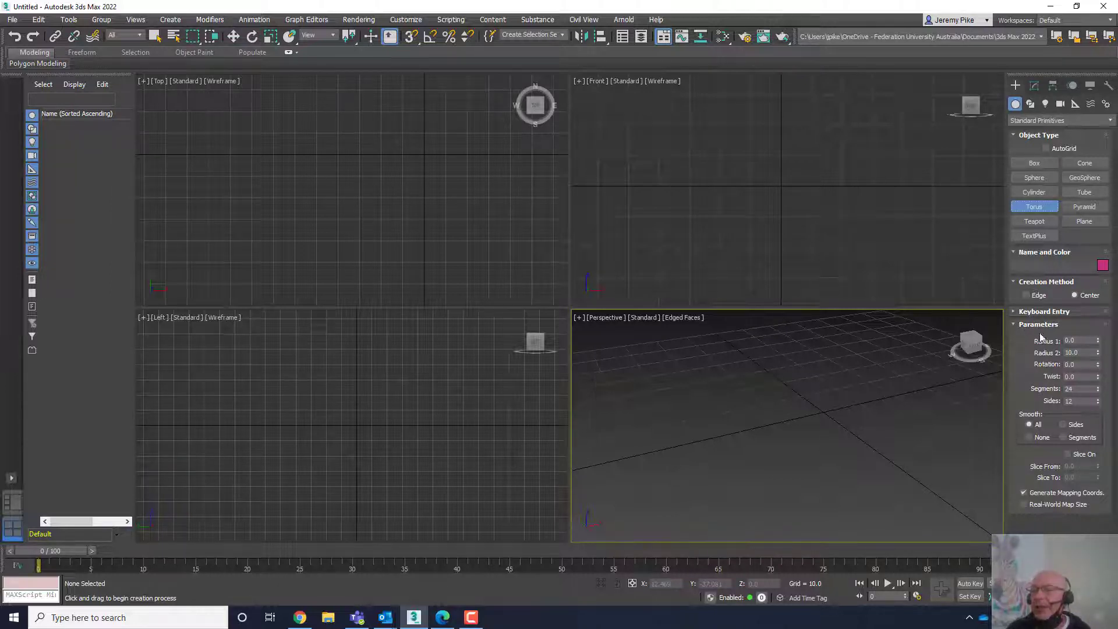
{"action": "left_click", "coordinate": [809, 425]}
{"action": "left_click_drag", "start_coordinate": [810, 425], "coordinate": [815, 365]}
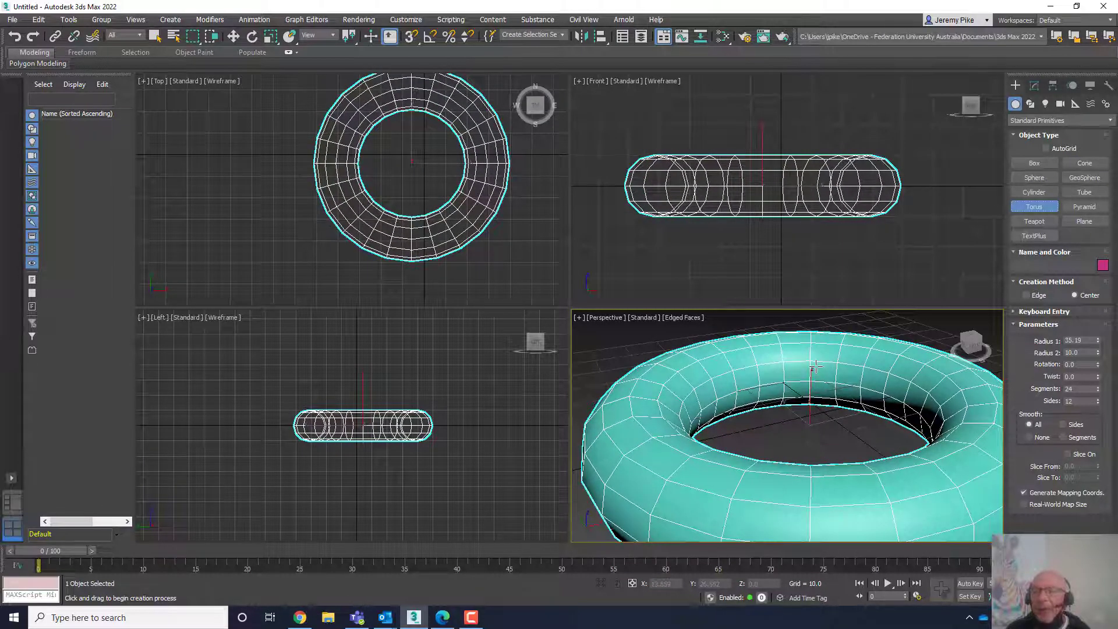
{"action": "left_click_drag", "start_coordinate": [815, 365], "coordinate": [818, 387]}
{"action": "left_click", "coordinate": [824, 442]}
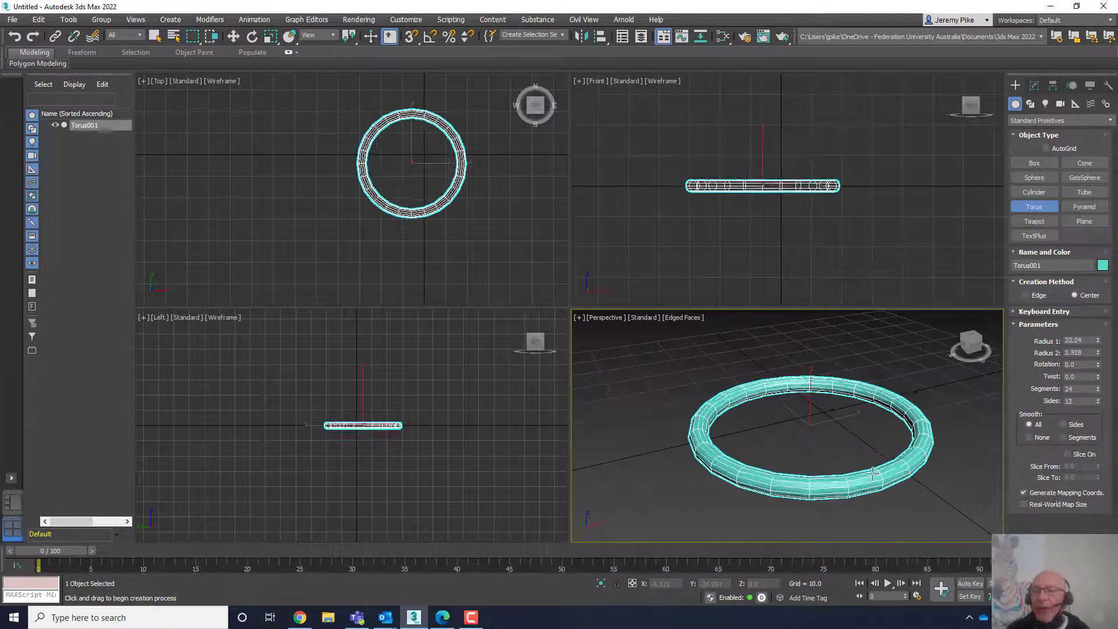
{"action": "left_click", "coordinate": [873, 444]}
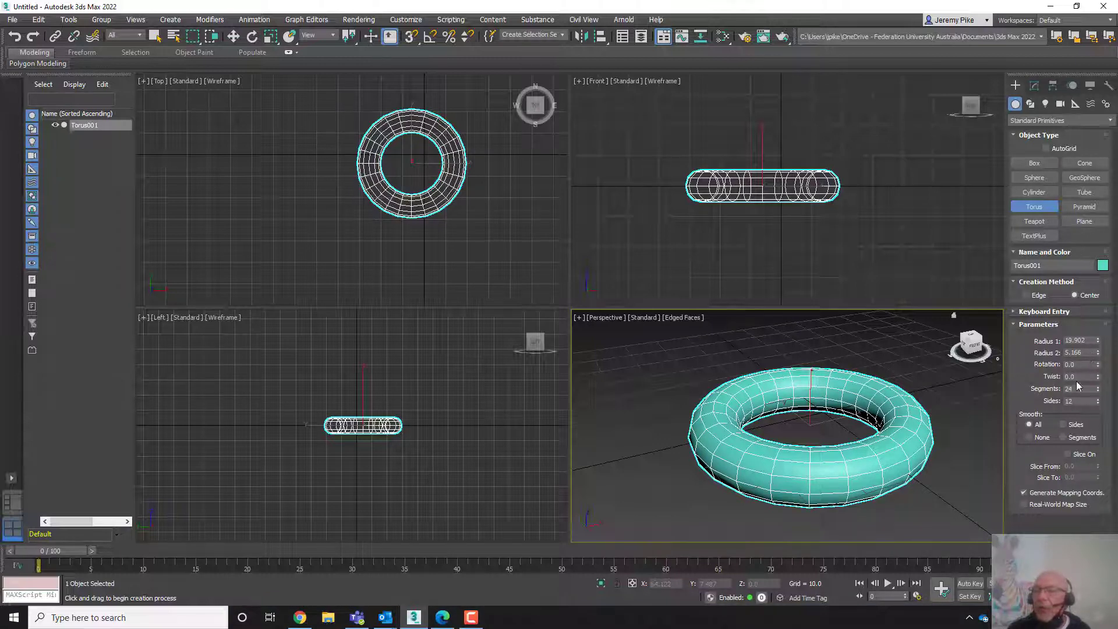
- Try a twist on the torus and reset the twist
{"action": "left_click_drag", "start_coordinate": [1097, 377], "coordinate": [1071, 295]}
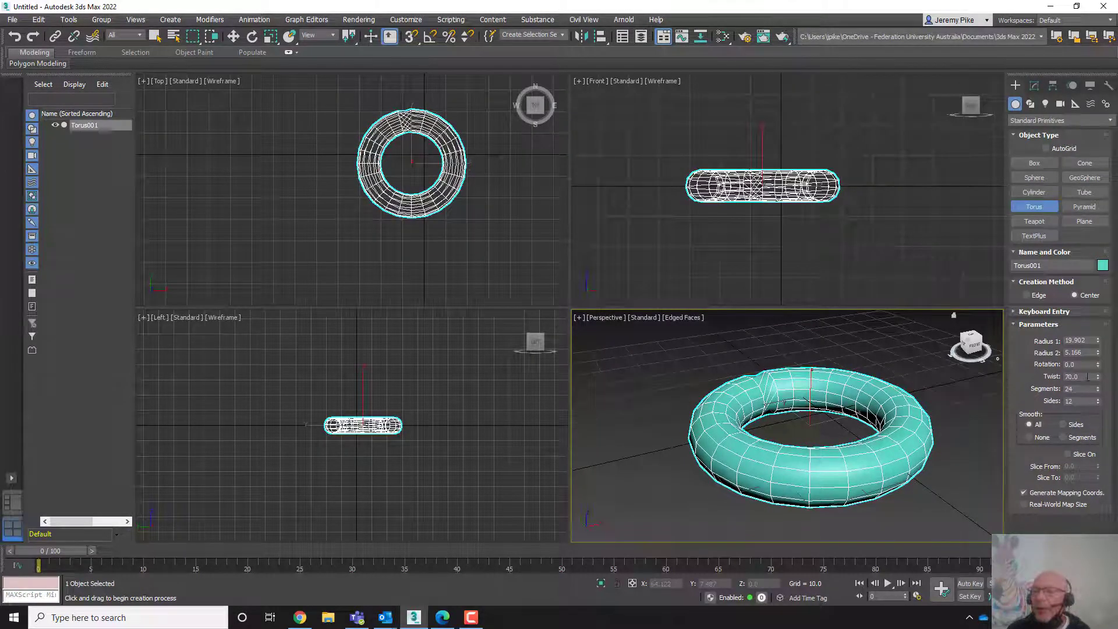
{"action": "right_click", "coordinate": [1097, 378]}
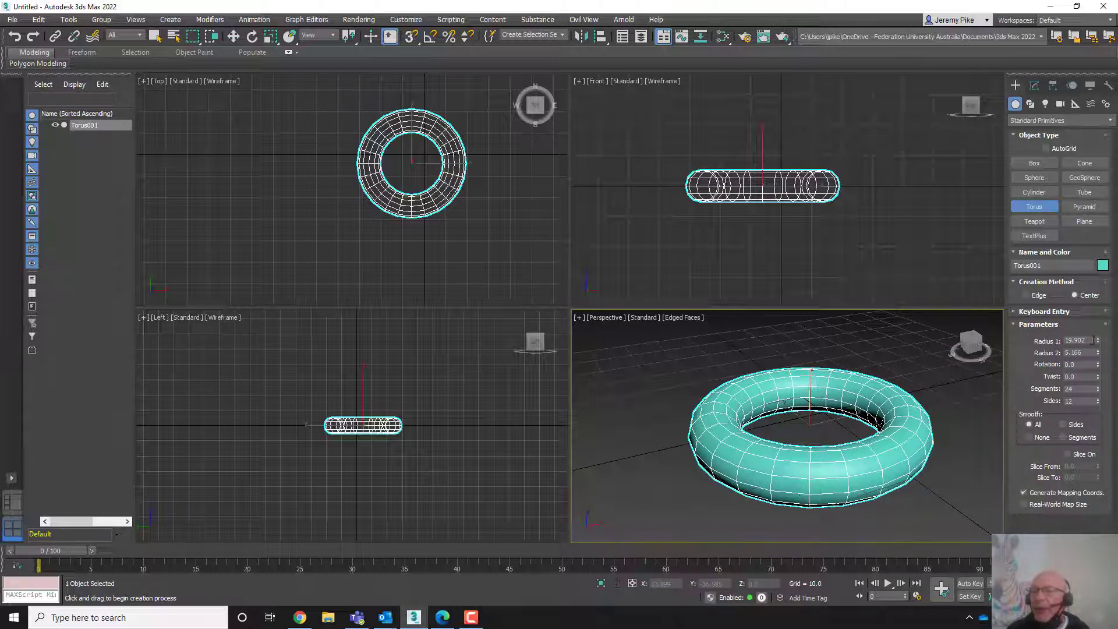
- Resize the torus to radius 1 about 29.9 and radius 2 about 6.5, and delete it
{"action": "left_click_drag", "start_coordinate": [1097, 340], "coordinate": [1094, 311]}
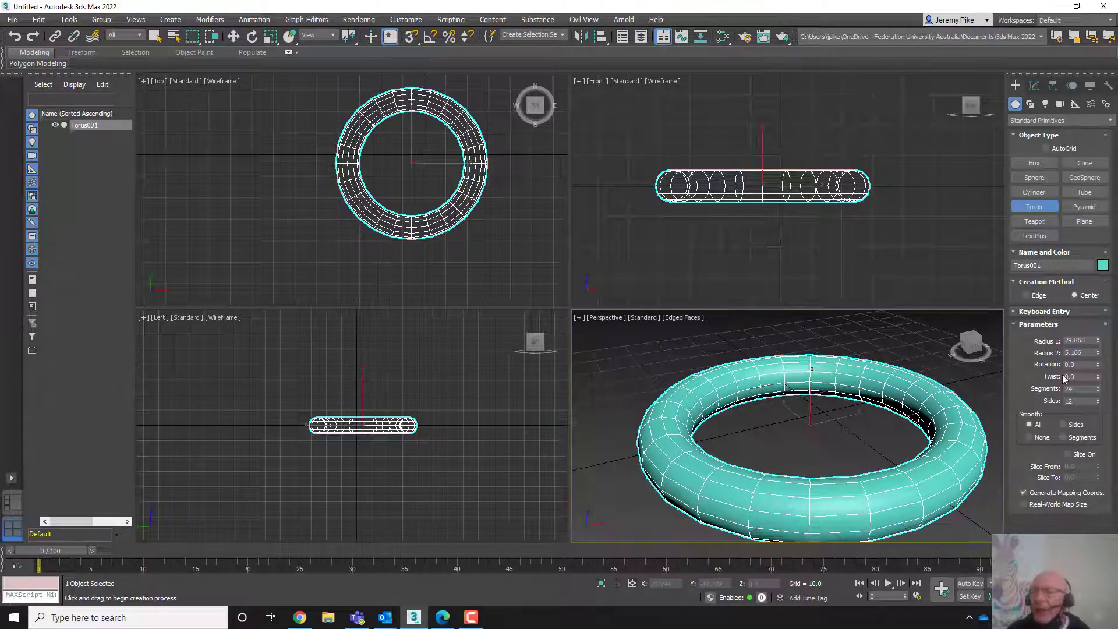
{"action": "mouse_move", "coordinate": [1097, 354]}
{"action": "left_mouse_down"}
{"action": "mouse_move", "coordinate": [1081, 268]}
{"action": "mouse_move", "coordinate": [1086, 338]}
{"action": "left_mouse_up"}
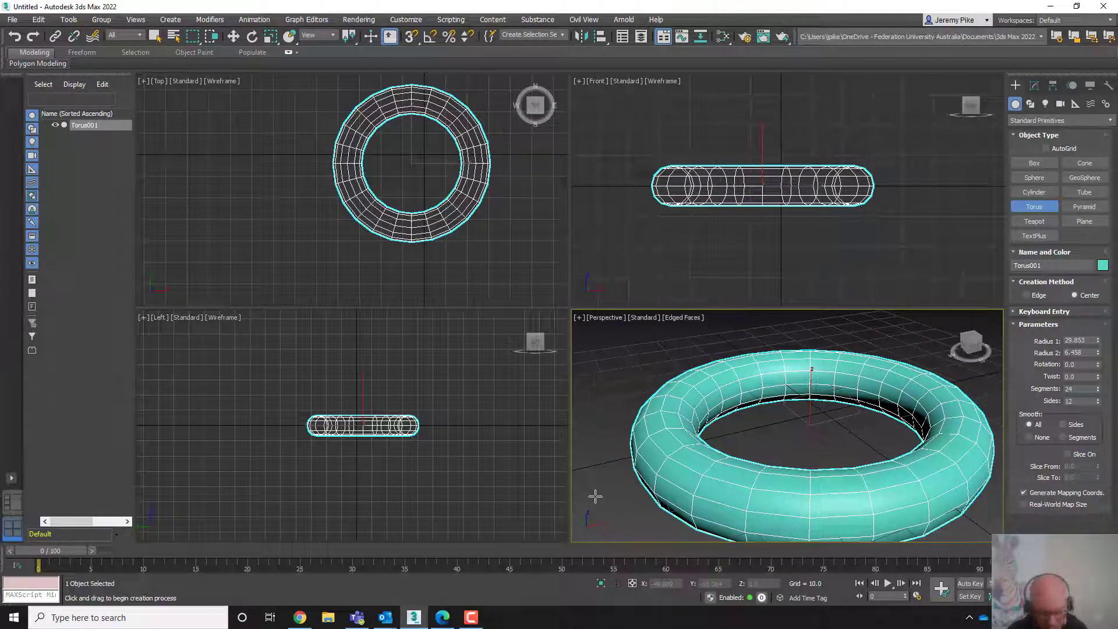
{"action": "key", "text": "w"}
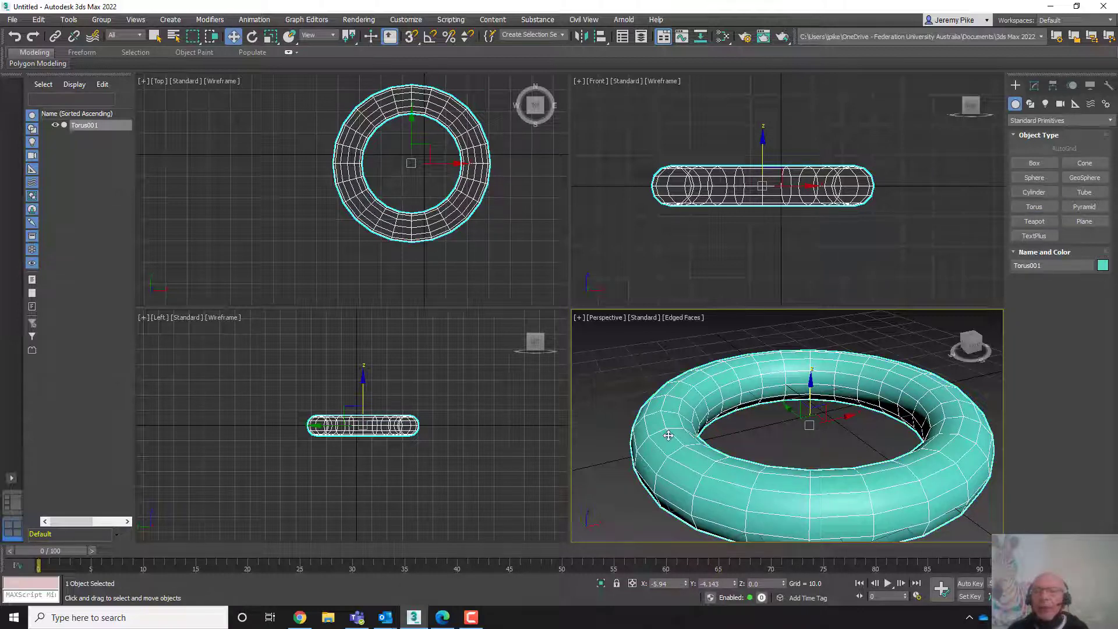
{"action": "key", "text": "Delete"}
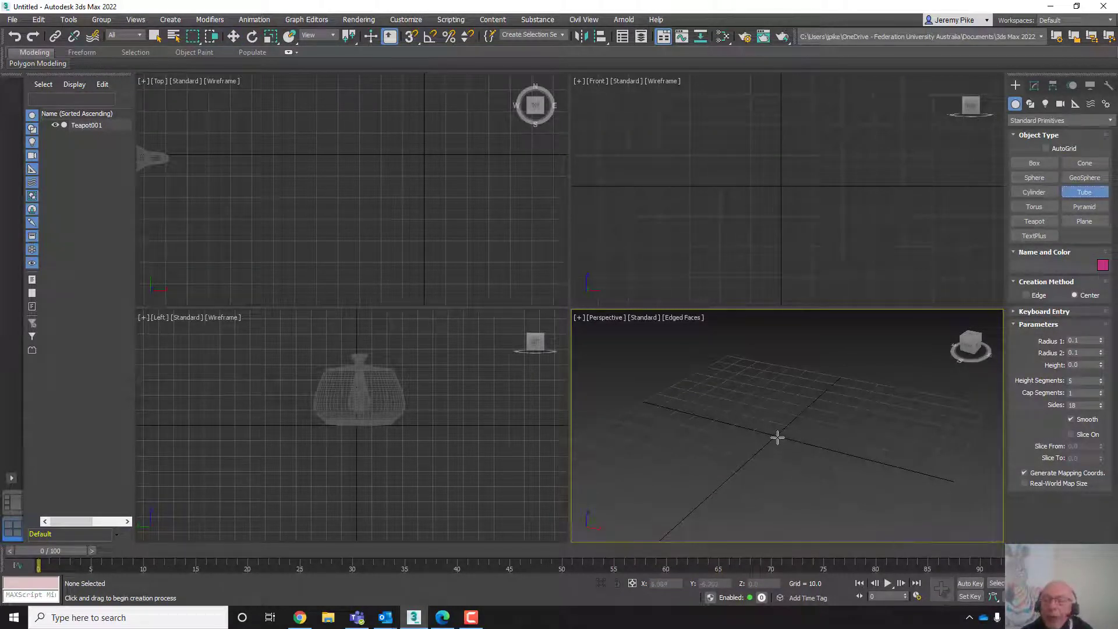
- Create a tube with radius 1 about 34.7, radius 2 about 24 and height about 38
{"action": "left_click_drag", "start_coordinate": [777, 438], "coordinate": [782, 399]}
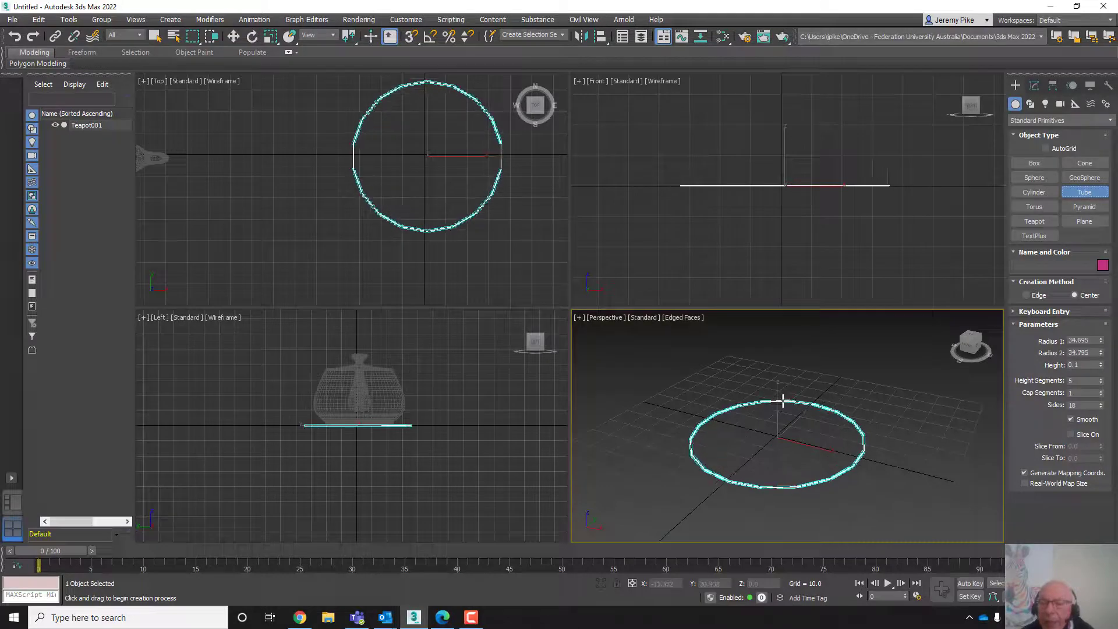
{"action": "left_click", "coordinate": [783, 400]}
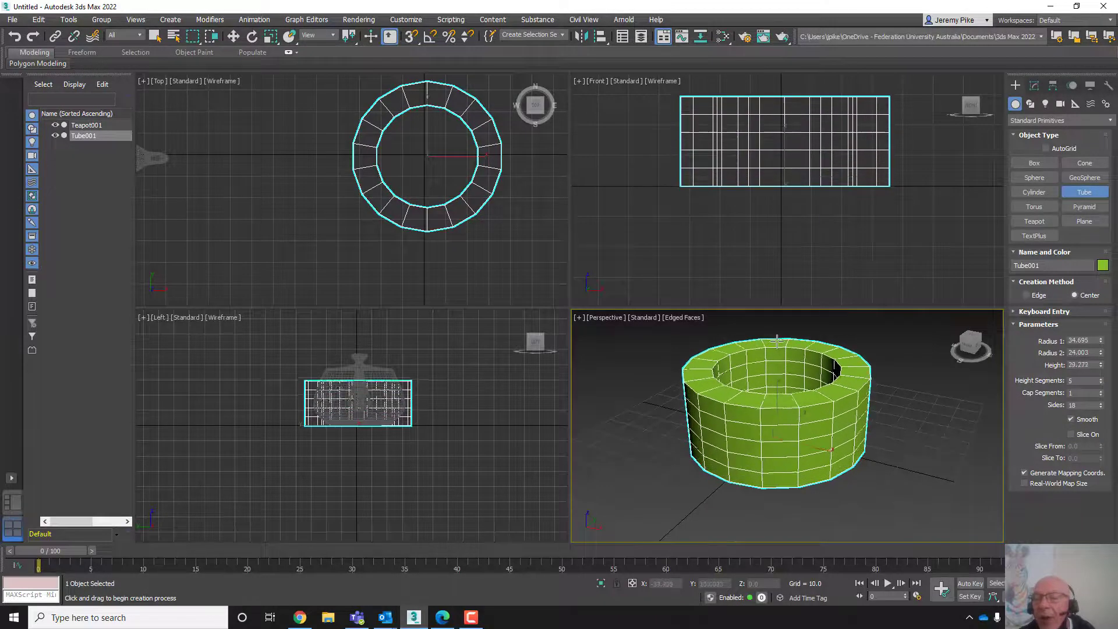
{"action": "left_click", "coordinate": [778, 328]}
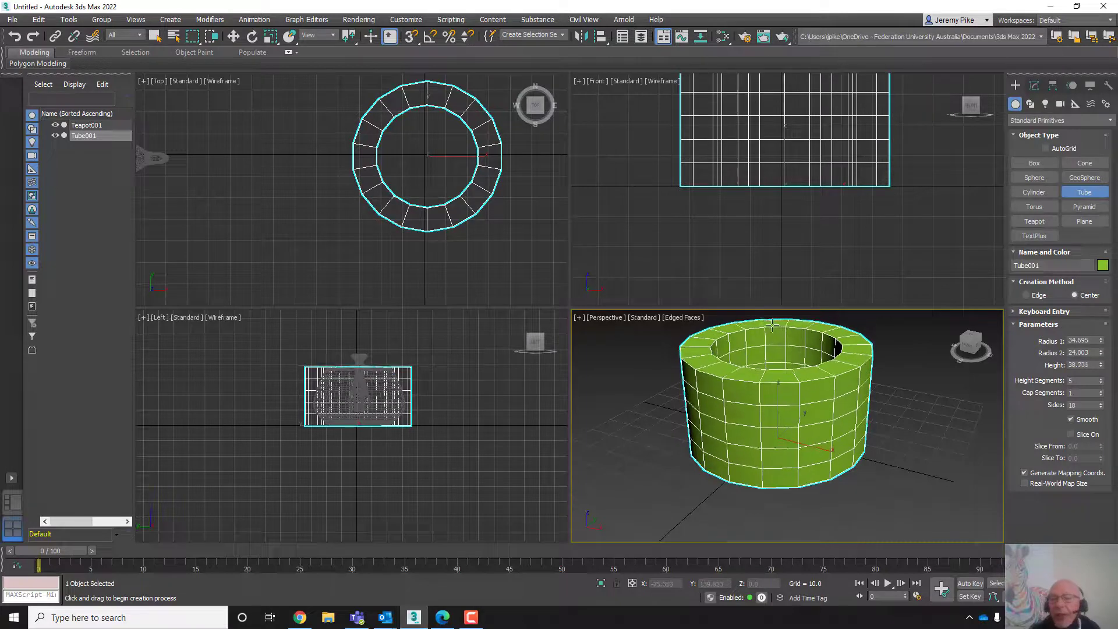
{"action": "middle_click_drag", "start_coordinate": [768, 415], "coordinate": [806, 441]}
{"action": "scroll", "coordinate": [823, 450], "scroll_direction": "down", "scroll_amount": 5}
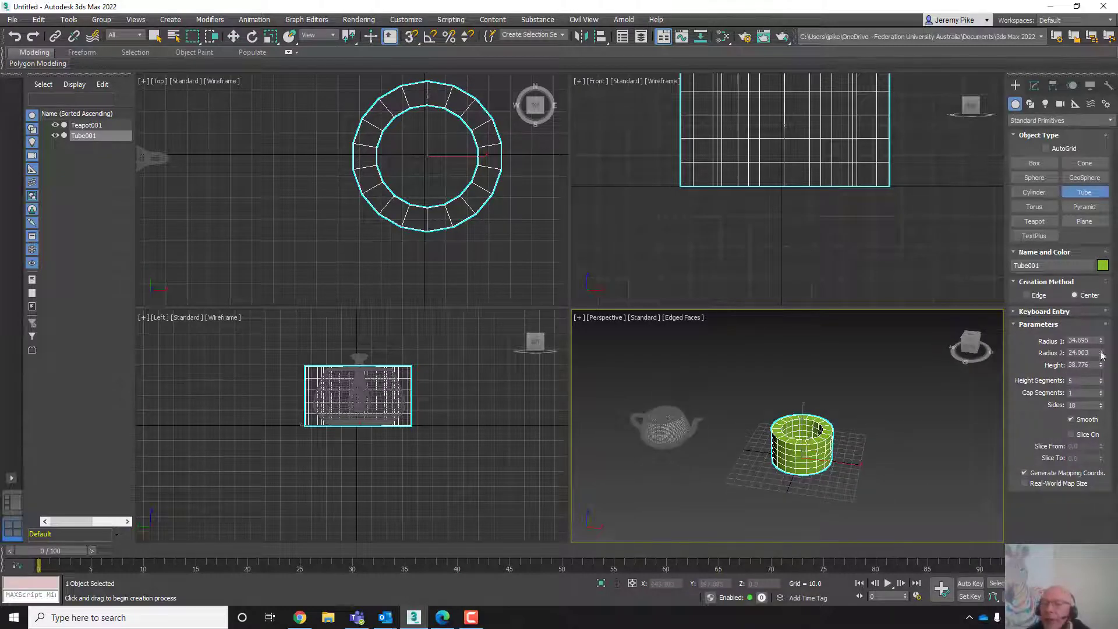
- Increase the tube's height to about 120.7 and its radii to about 55.9 and 28.6
{"action": "left_click_drag", "start_coordinate": [1085, 303], "coordinate": [1086, 274]}
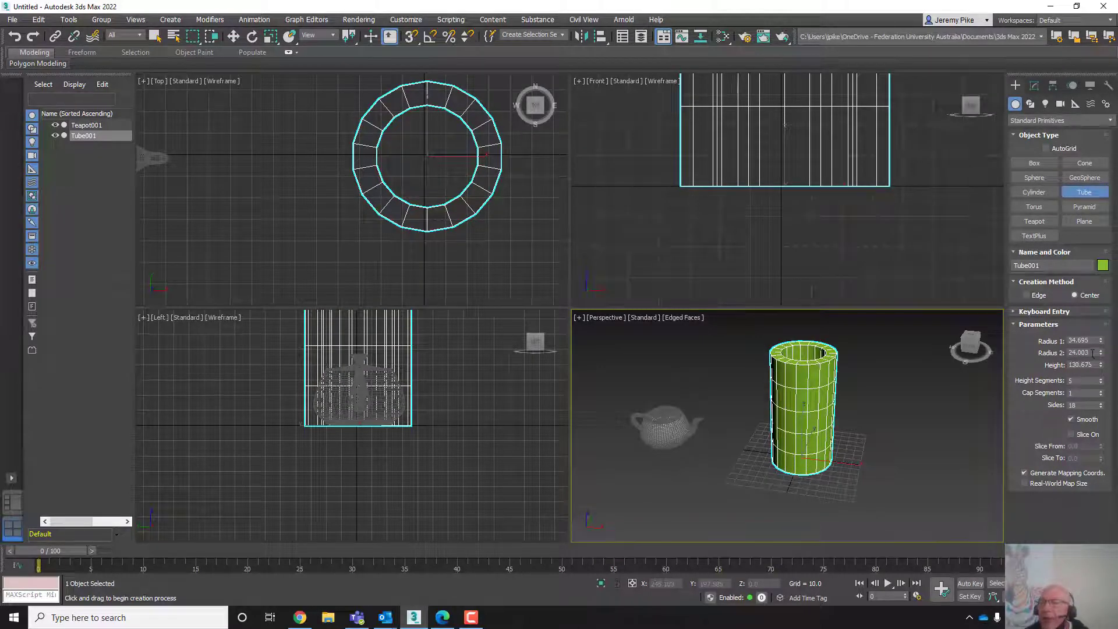
{"action": "left_click_drag", "start_coordinate": [1101, 353], "coordinate": [1090, 305]}
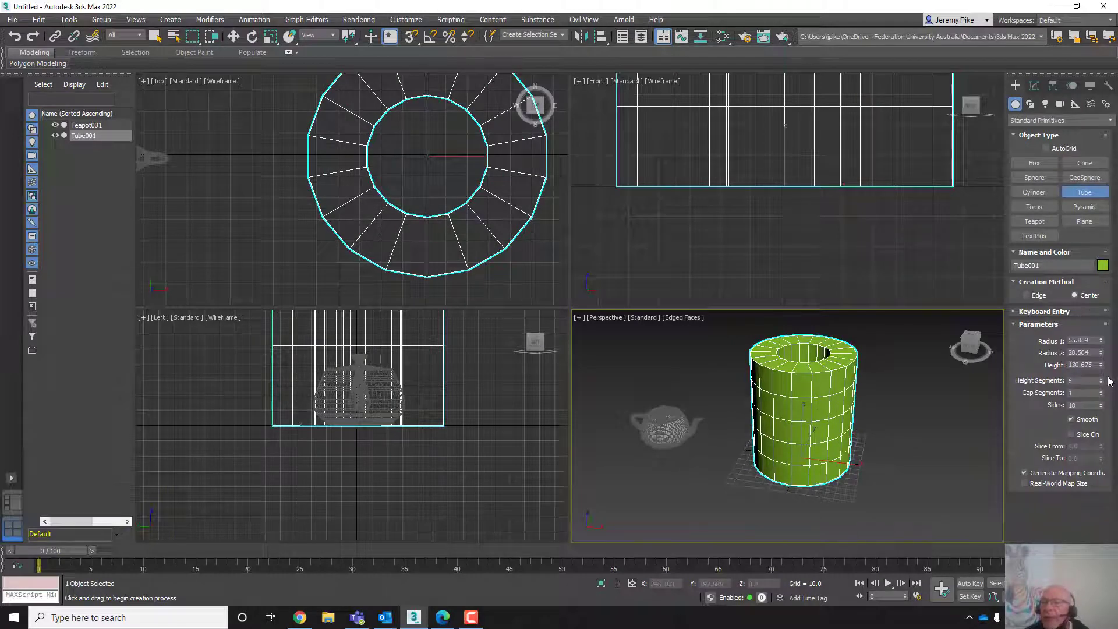
- Turn on Slice for the tube with Slice From at 187.5, and delete the tube
{"action": "left_click", "coordinate": [1070, 434]}
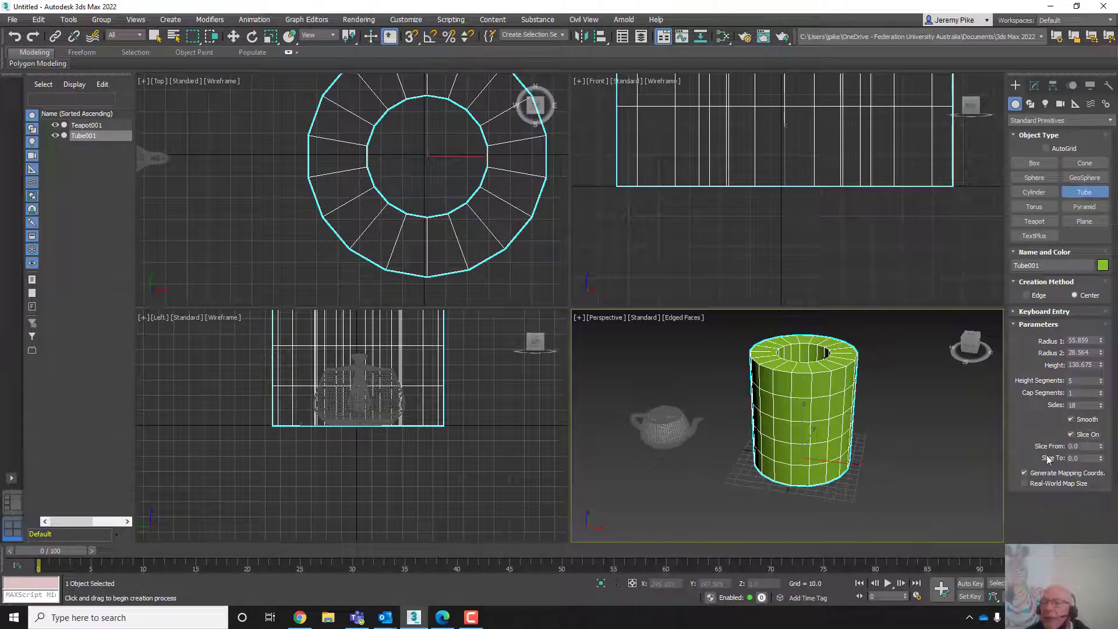
{"action": "left_click_drag", "start_coordinate": [1100, 446], "coordinate": [1076, 274]}
{"action": "left_click_drag", "start_coordinate": [1036, 227], "coordinate": [1042, 268]}
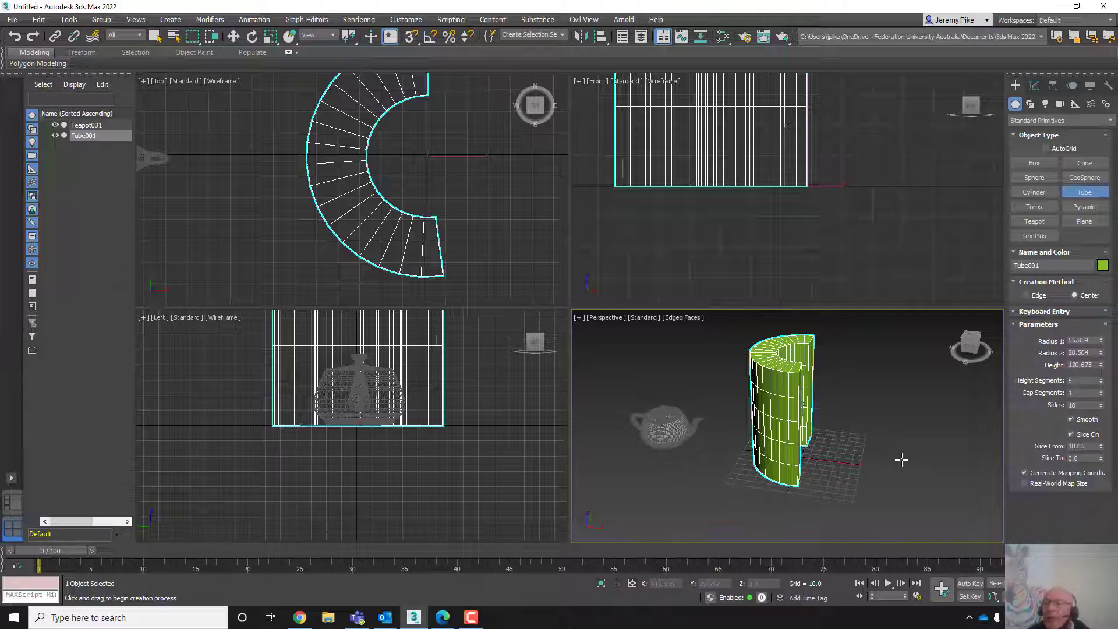
{"action": "key", "text": "w"}
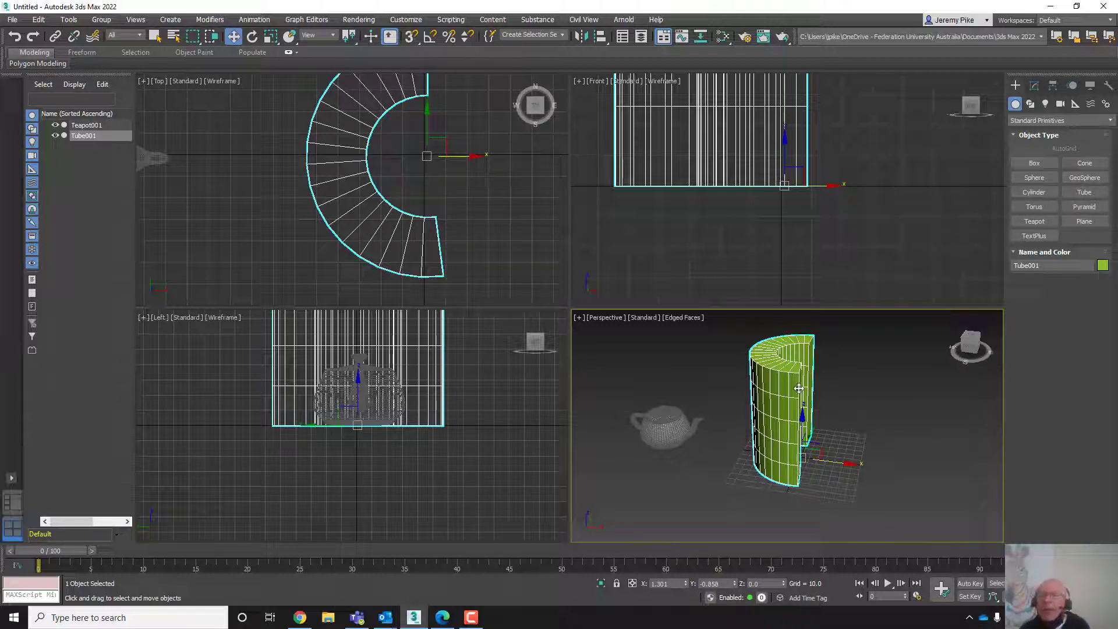
{"action": "key", "text": "Delete"}
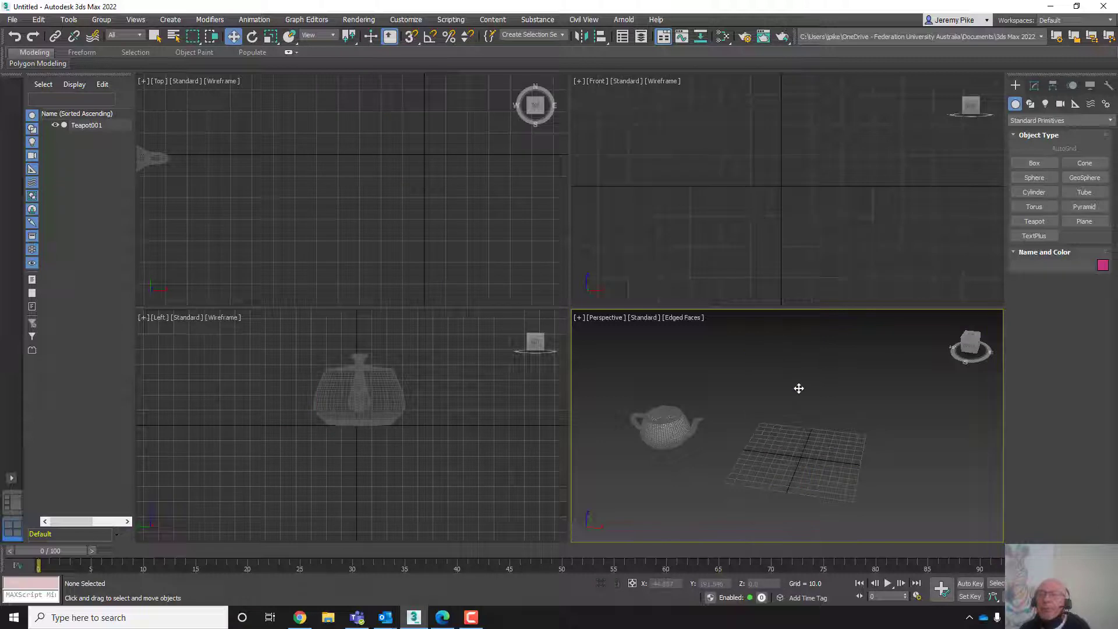
- Create a pyramid about 90 wide, 113 deep and 87 high in the Perspective viewport
{"action": "left_click", "coordinate": [1075, 210]}
{"action": "scroll", "coordinate": [786, 481], "scroll_direction": "up", "scroll_amount": 3}
{"action": "middle_click_drag", "start_coordinate": [785, 482], "coordinate": [768, 455]}
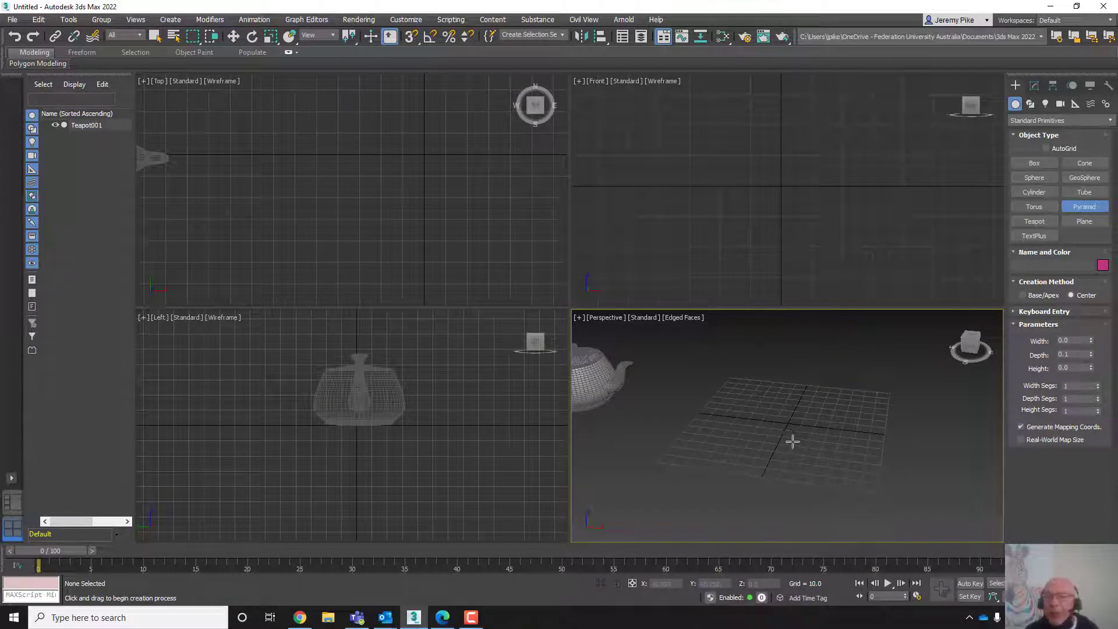
{"action": "left_click_drag", "start_coordinate": [741, 396], "coordinate": [829, 493]}
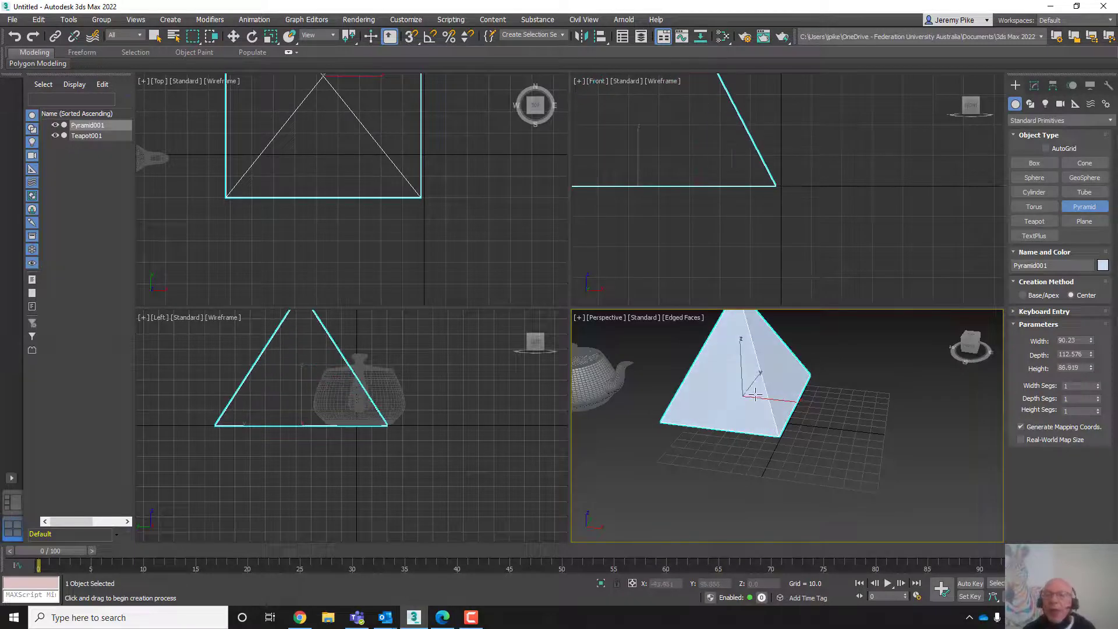
{"action": "left_click", "coordinate": [755, 395]}
- Switch to Select and Move and delete the pyramid
{"action": "key", "text": "w"}
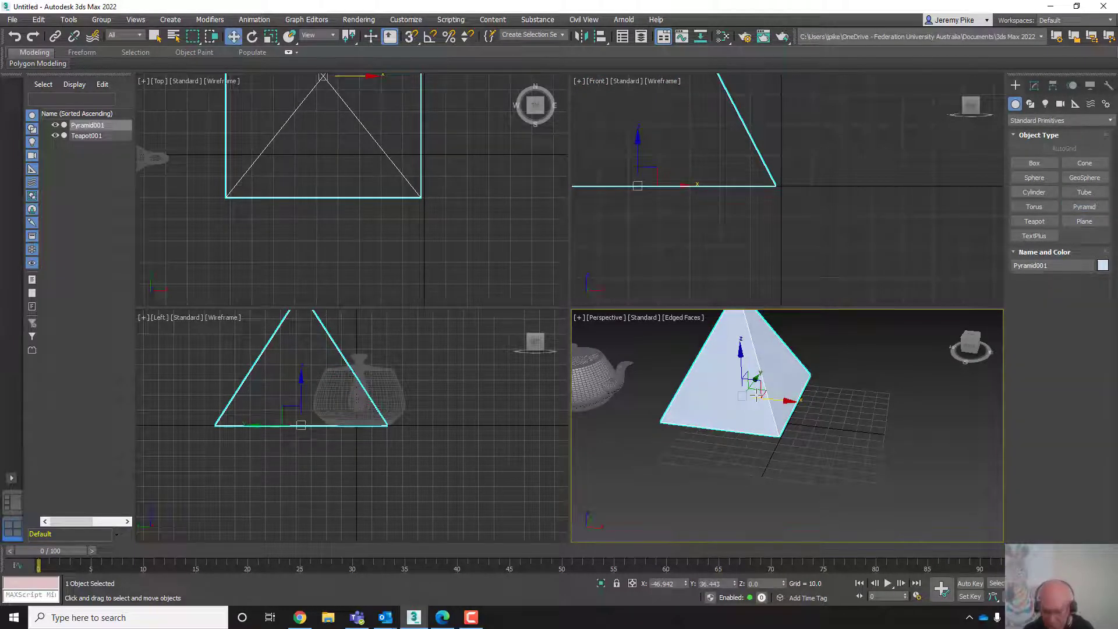
{"action": "key", "text": "Delete"}
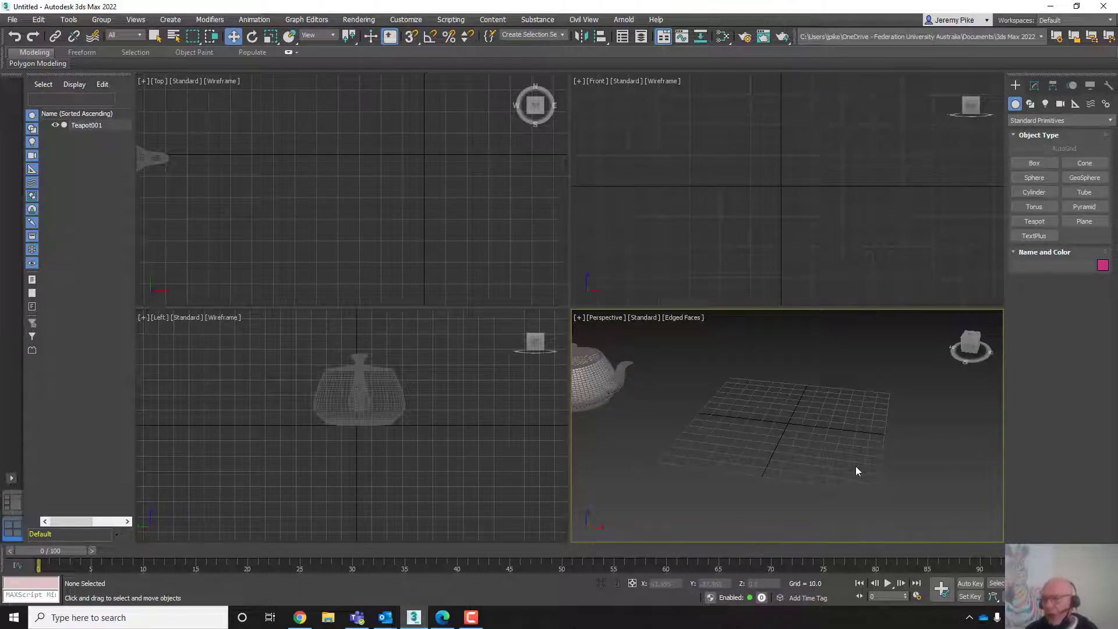
{"action": "scroll", "coordinate": [855, 471], "scroll_direction": "up", "scroll_amount": 5}
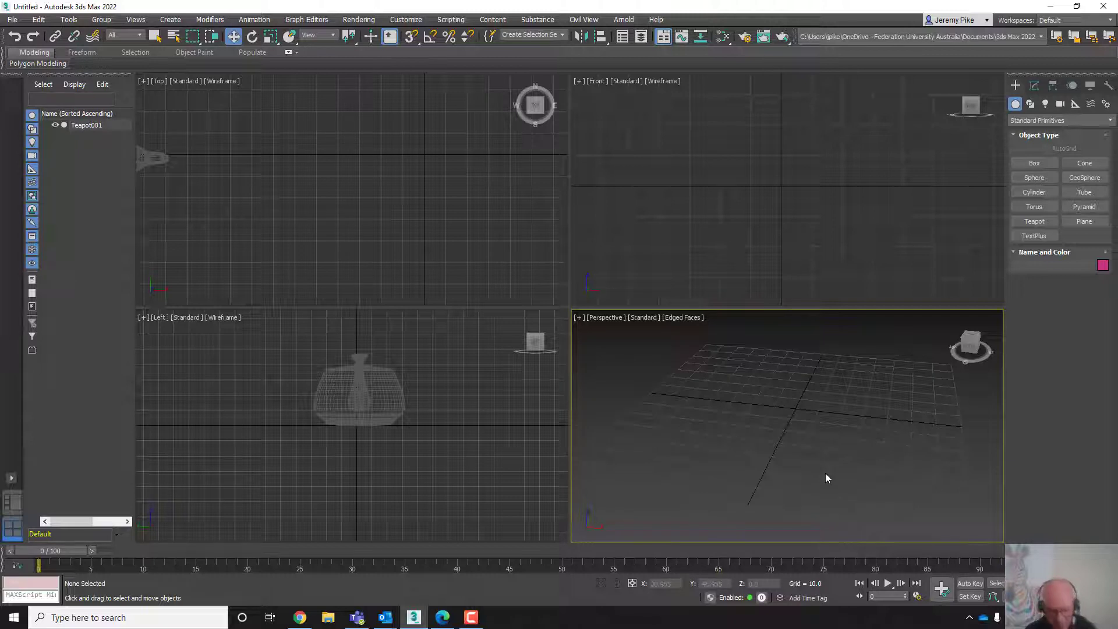
{"action": "key", "text": "g"}
{"action": "key", "text": "g"}
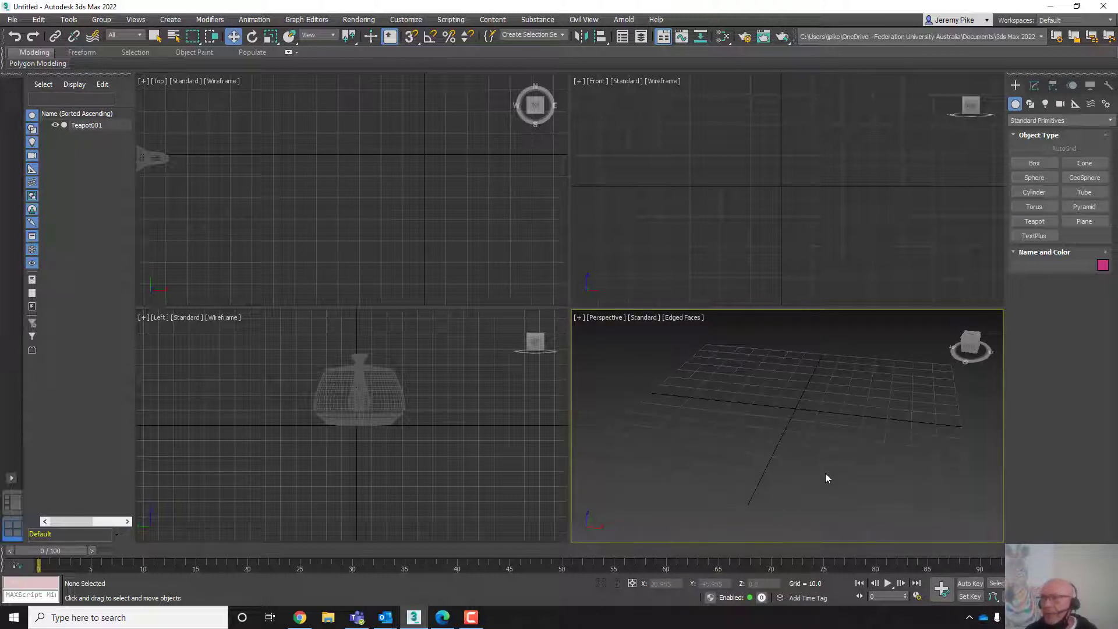
{"action": "key", "text": "g"}
{"action": "key", "text": "g"}
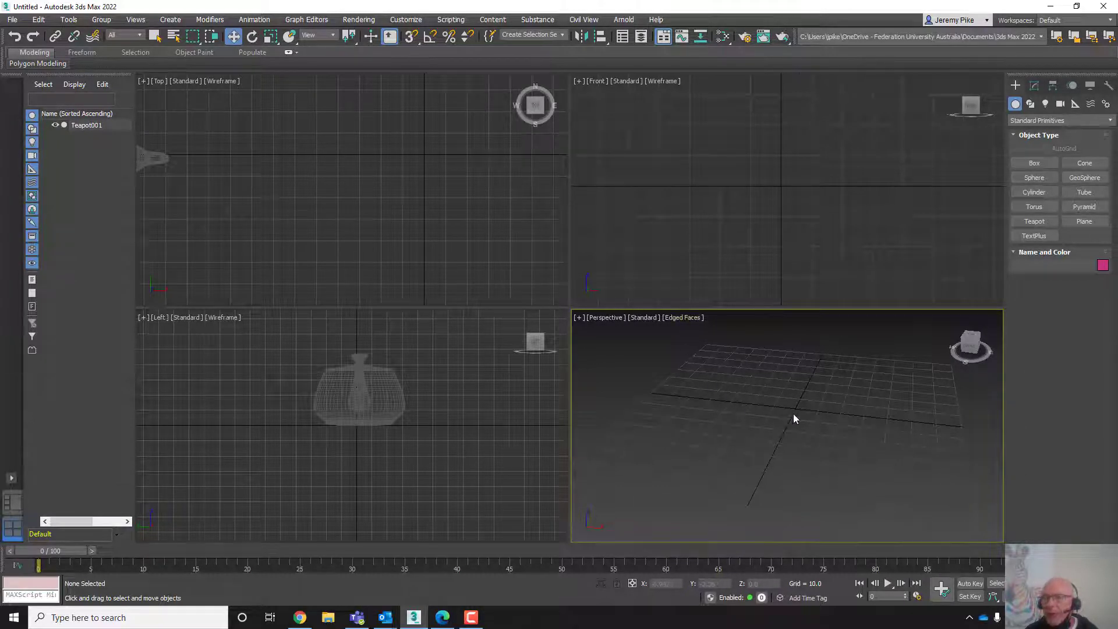
{"action": "scroll", "coordinate": [757, 211], "scroll_direction": "down", "scroll_amount": 3}
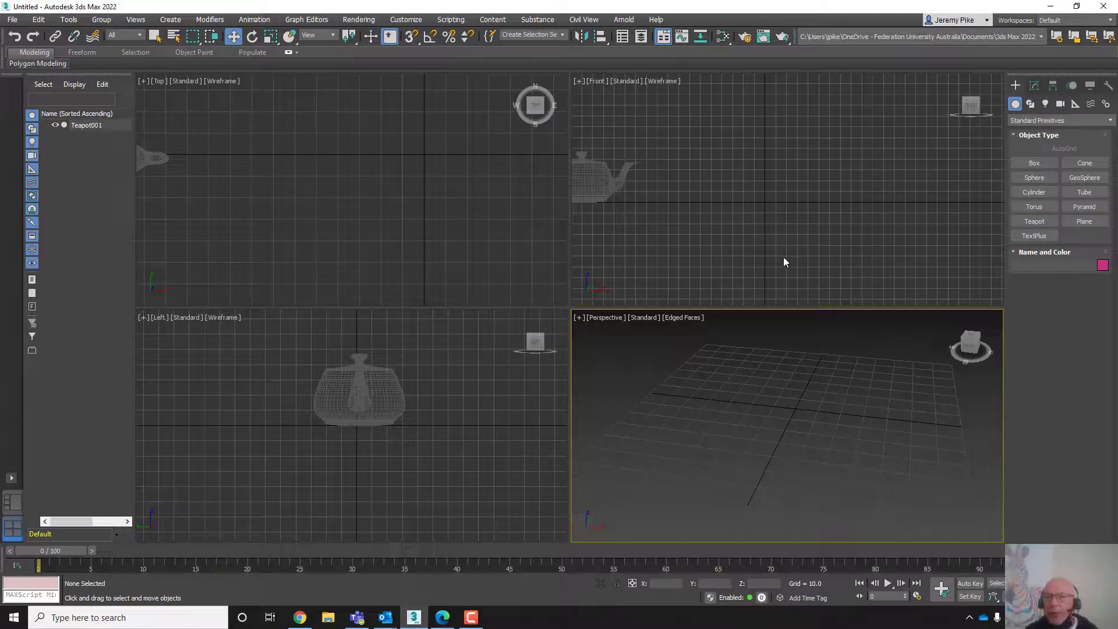
{"action": "scroll", "coordinate": [784, 257], "scroll_direction": "up", "scroll_amount": 1}
{"action": "middle_click_drag", "start_coordinate": [781, 257], "coordinate": [809, 228]}
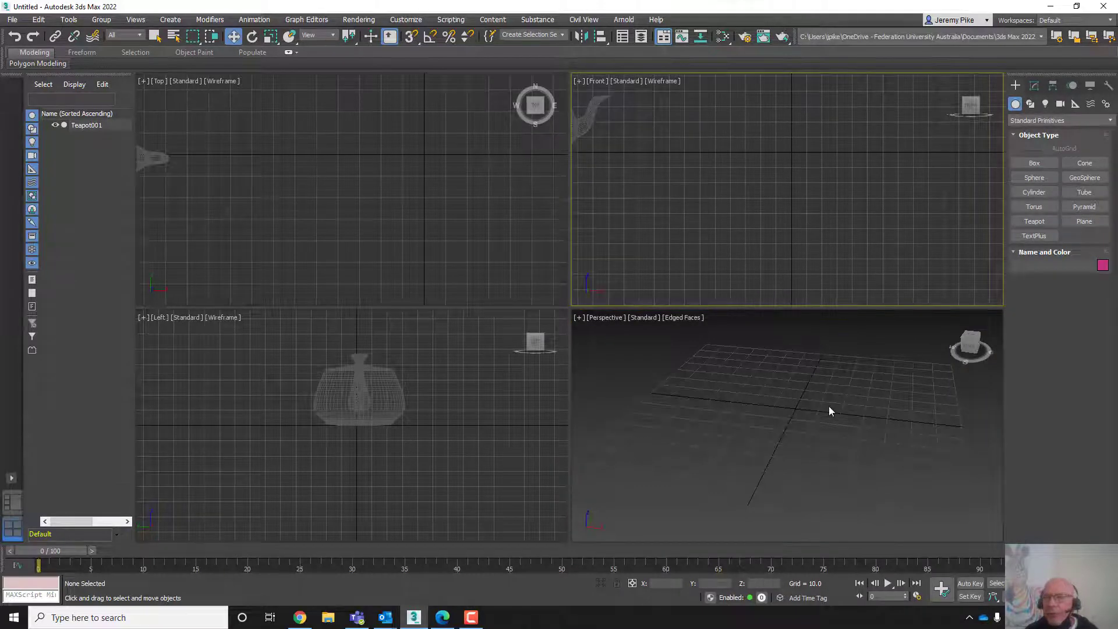
- Create a plane about 108 long and 90 wide in the Perspective viewport
{"action": "left_click", "coordinate": [1080, 219]}
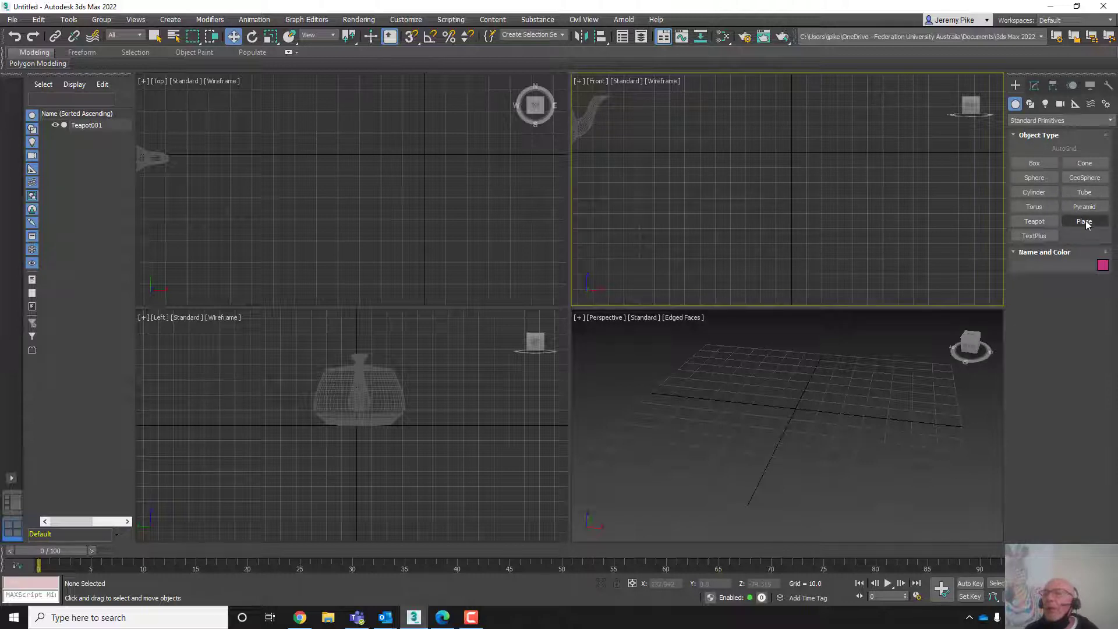
{"action": "left_click", "coordinate": [1084, 223]}
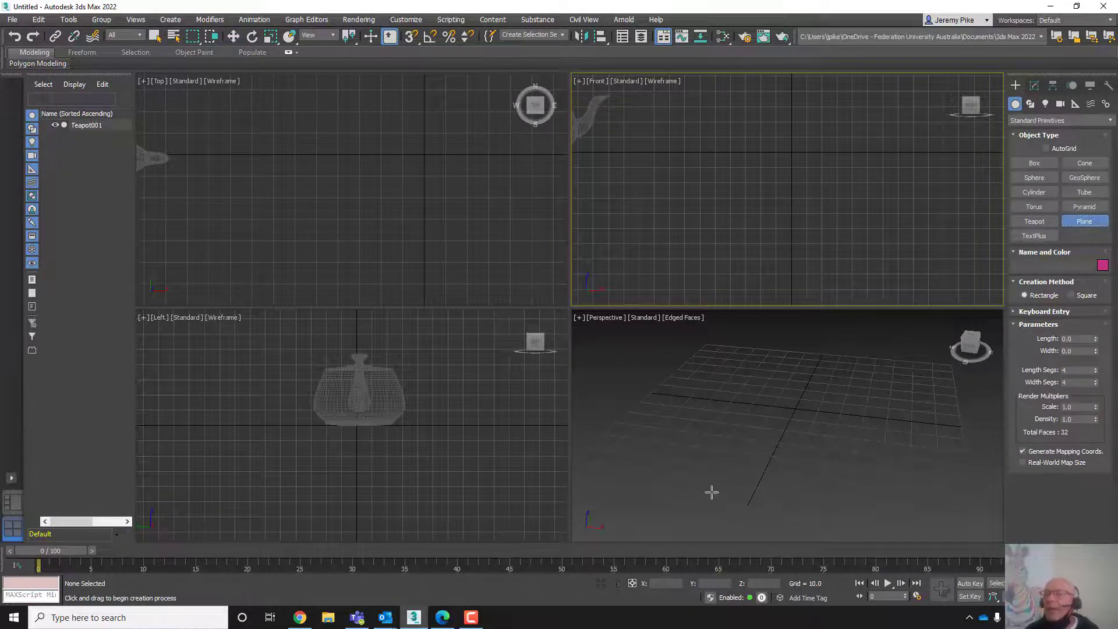
{"action": "left_click_drag", "start_coordinate": [737, 369], "coordinate": [893, 516]}
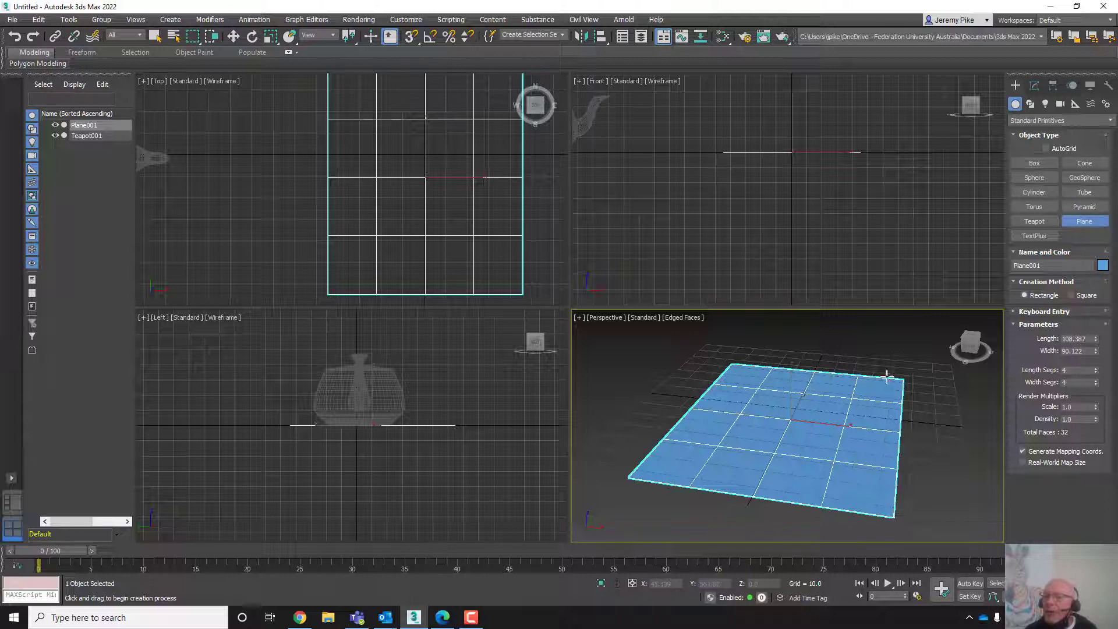
{"action": "middle_click_drag", "start_coordinate": [833, 504], "coordinate": [793, 471], "text": "alt"}
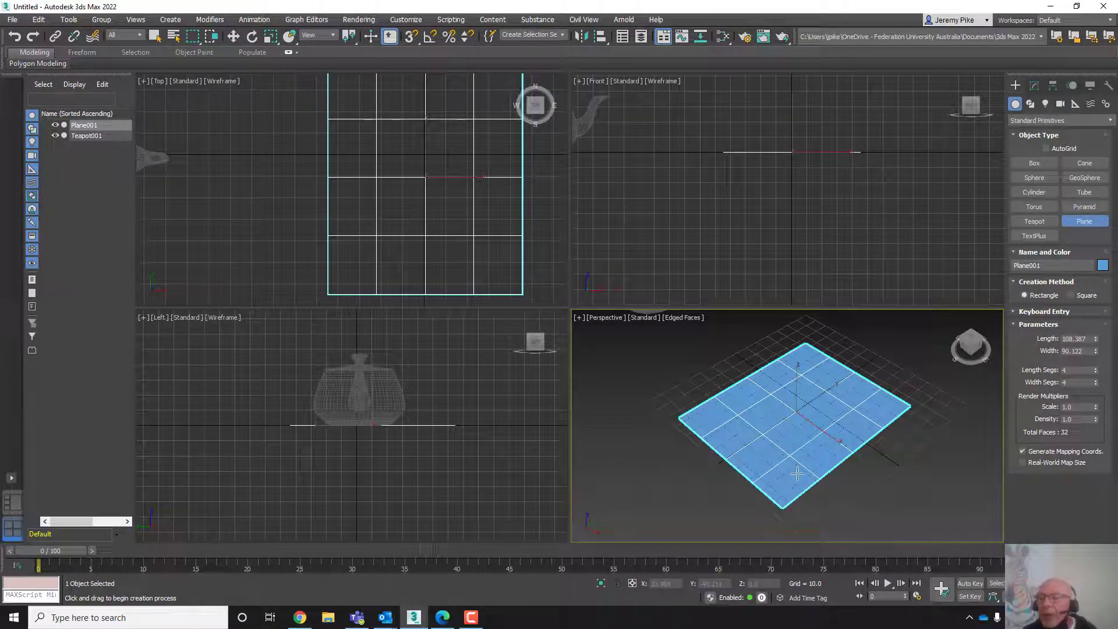
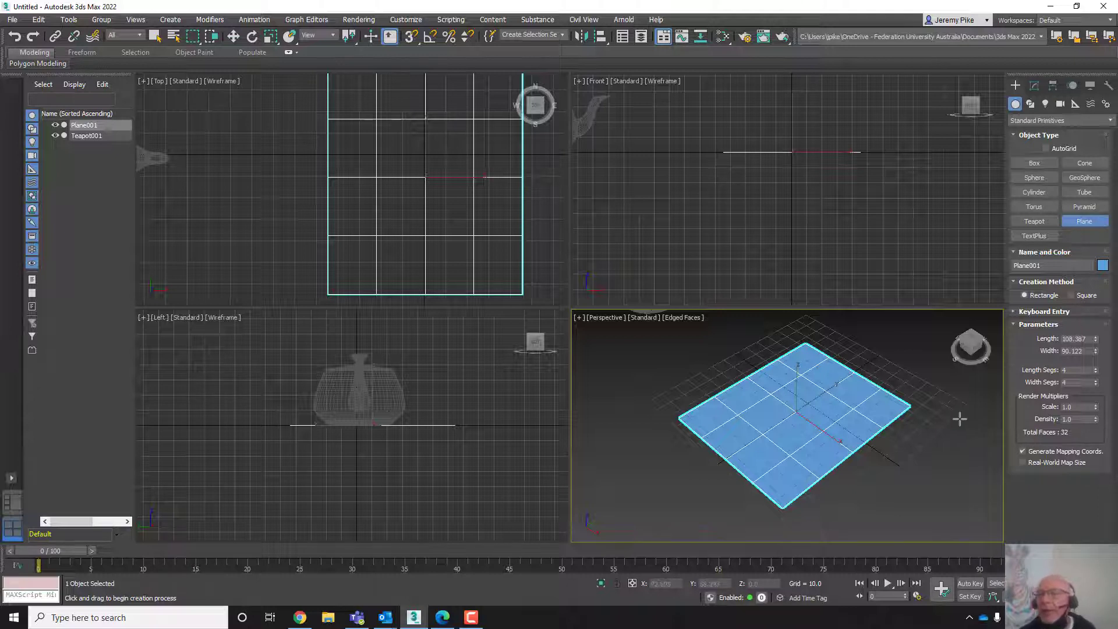
- Switch to Select and Move and delete the plane
{"action": "key", "text": "w"}
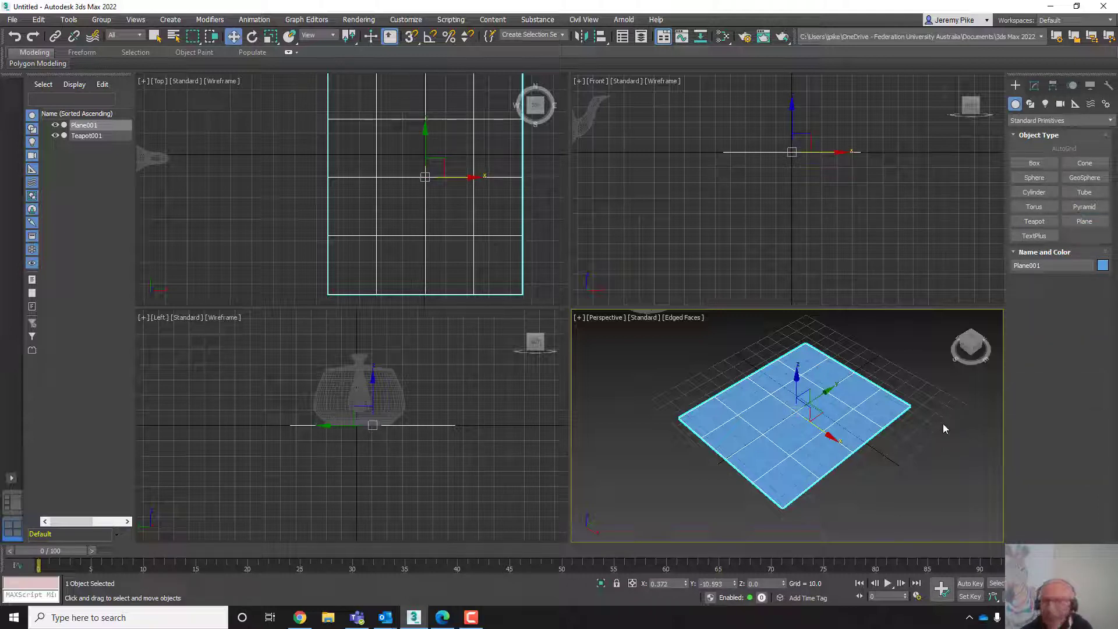
{"action": "key", "text": "Delete"}
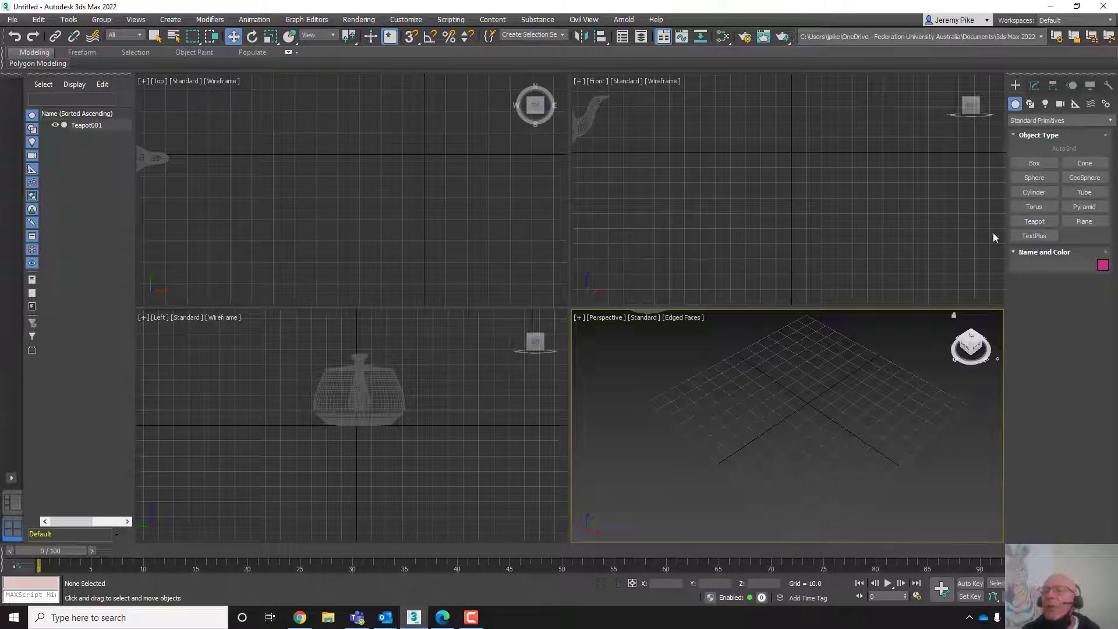
- Create a TextPlus object reading "Jezza" in the Front viewport
{"action": "left_click", "coordinate": [1029, 236]}
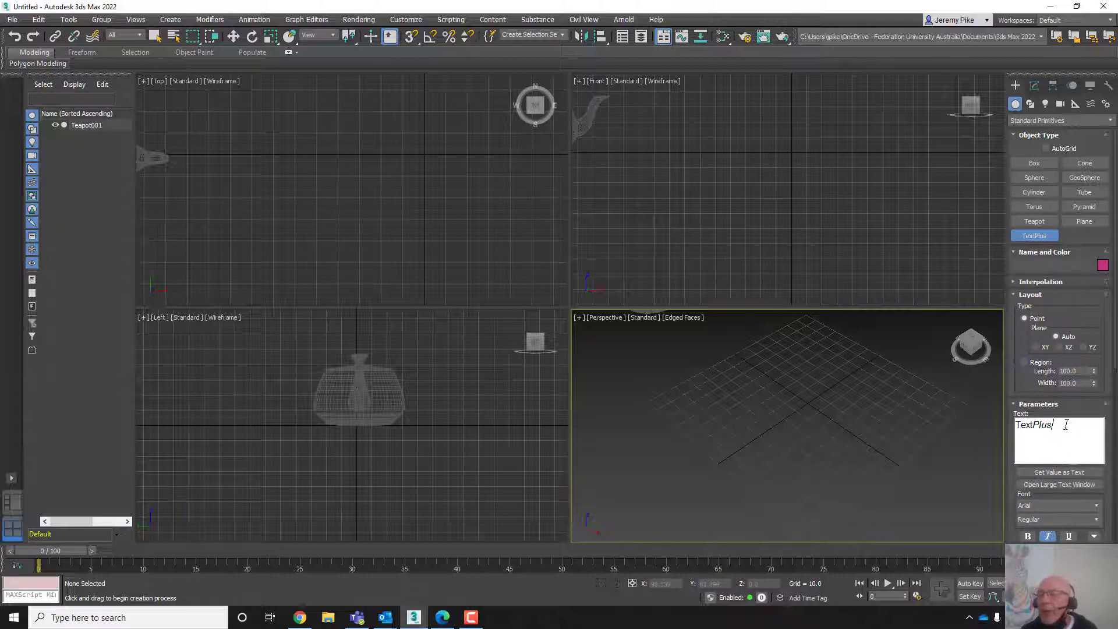
{"action": "left_click_drag", "start_coordinate": [1060, 427], "coordinate": [1009, 428]}
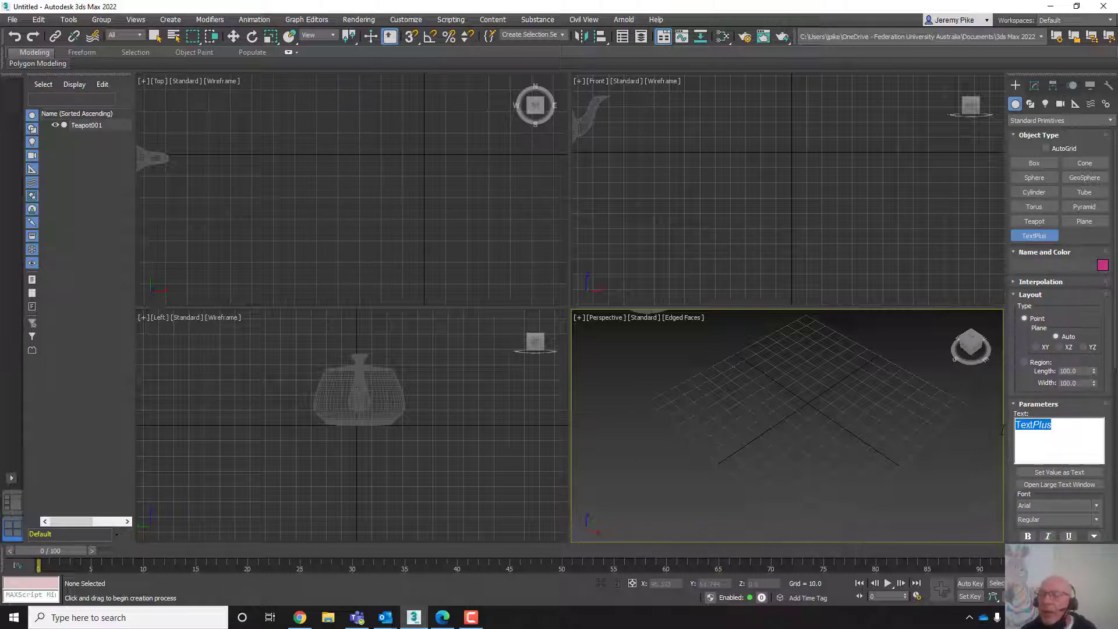
{"action": "type", "text": "J"}
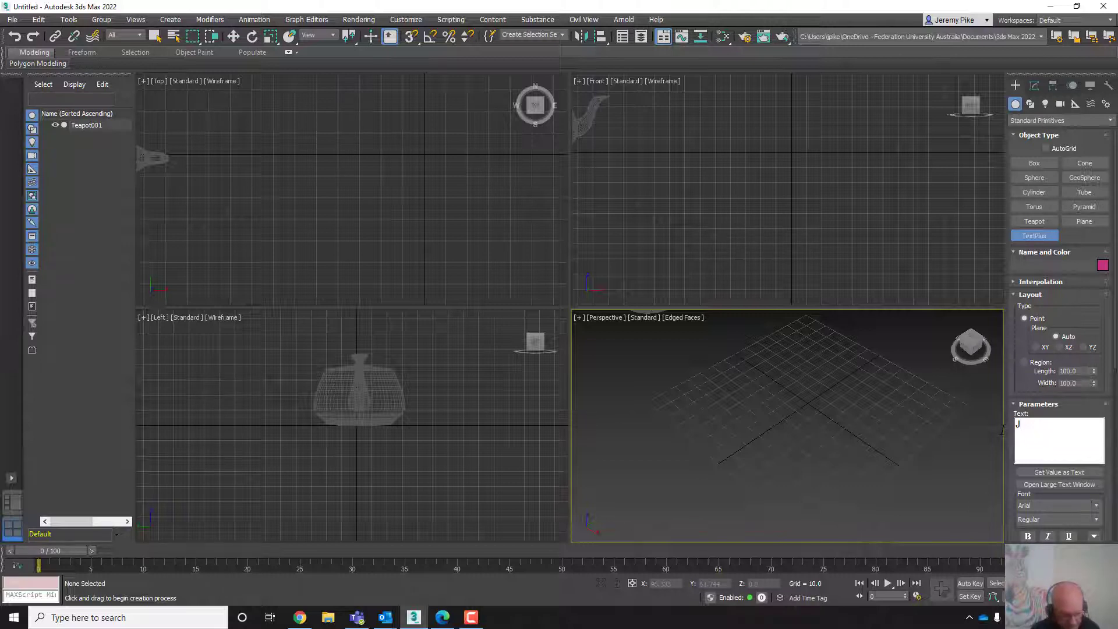
{"action": "type", "text": "ezza"}
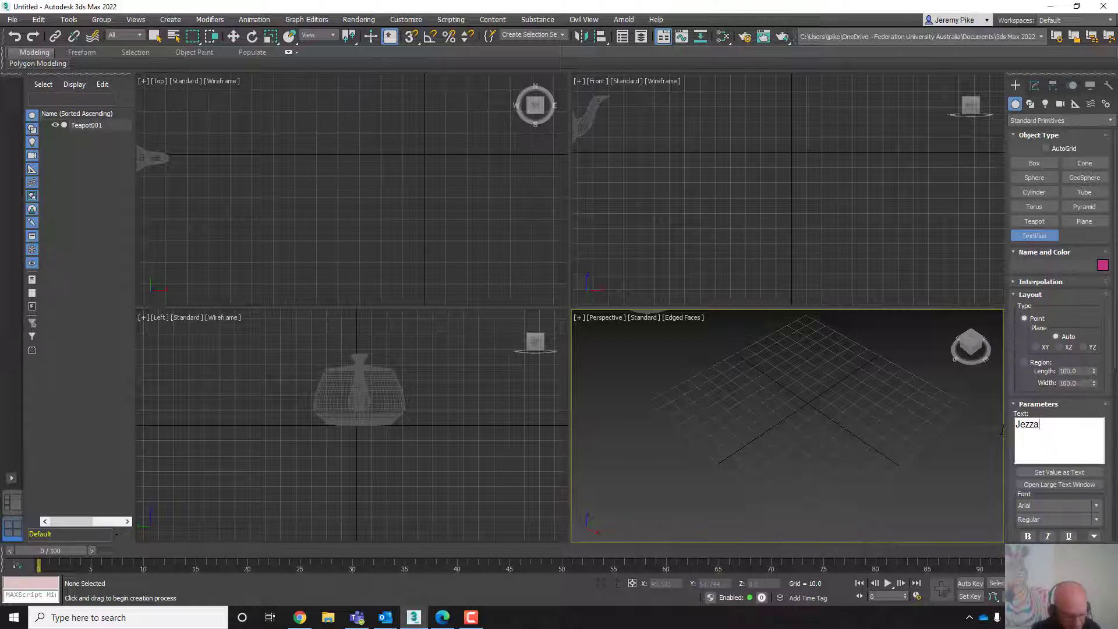
{"action": "left_click", "coordinate": [789, 165]}
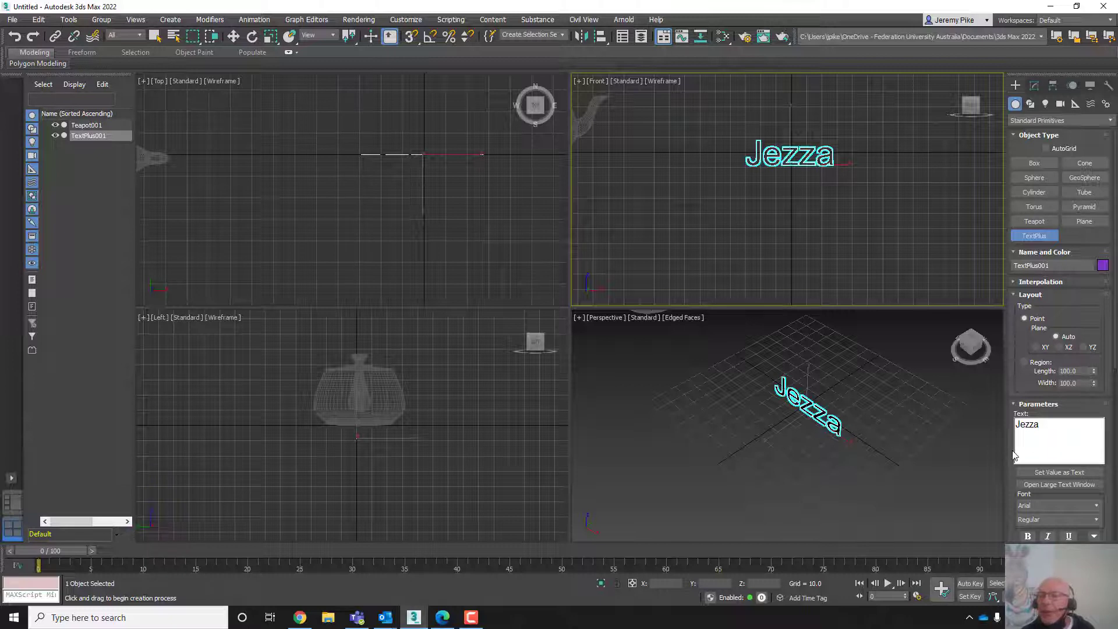
- Set the Jezza text's Extrude depth to about 8.74
{"action": "left_click_drag", "start_coordinate": [1014, 455], "coordinate": [1033, 195]}
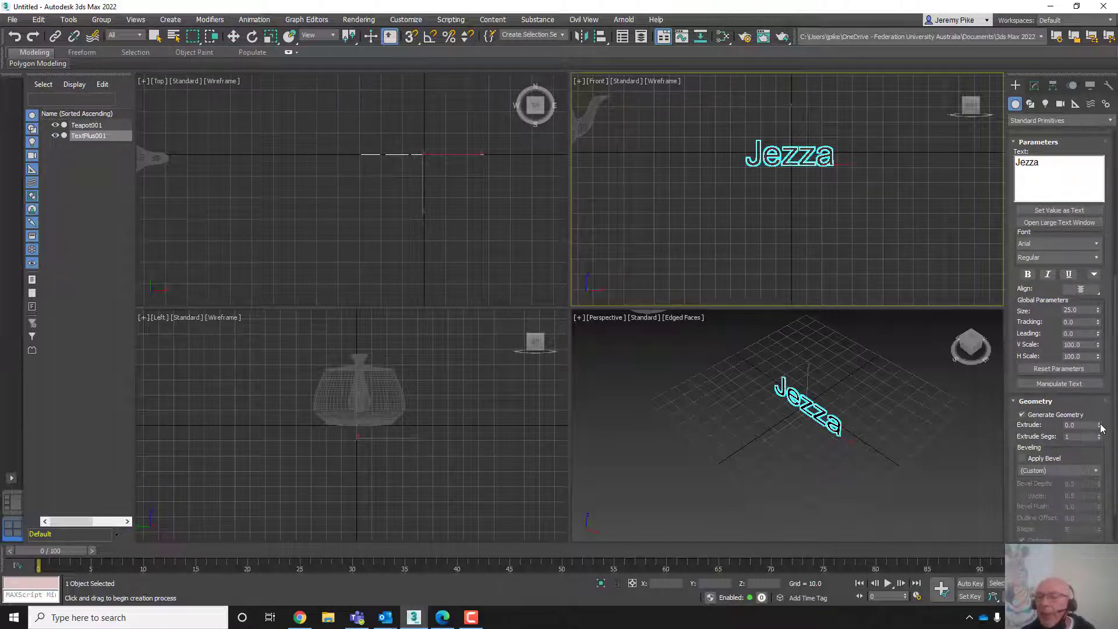
{"action": "left_click_drag", "start_coordinate": [1100, 426], "coordinate": [1030, 486]}
{"action": "middle_click_drag", "start_coordinate": [746, 445], "coordinate": [756, 523]}
{"action": "mouse_move", "coordinate": [767, 510]}
{"action": "middle_mouse_down", "text": "alt"}
{"action": "mouse_move", "coordinate": [836, 469]}
{"action": "mouse_move", "coordinate": [914, 469]}
{"action": "mouse_move", "coordinate": [743, 487]}
{"action": "mouse_move", "coordinate": [791, 504]}
{"action": "mouse_move", "coordinate": [844, 484]}
{"action": "mouse_move", "coordinate": [766, 491]}
{"action": "mouse_move", "coordinate": [762, 526]}
{"action": "middle_mouse_up", "text": "alt"}
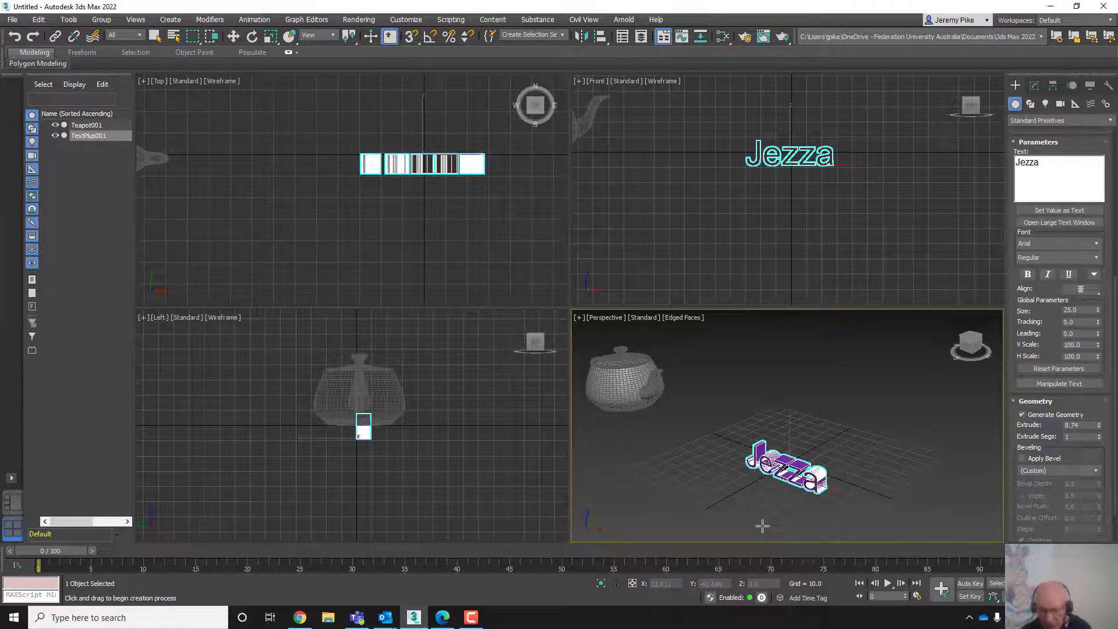
- Delete the text object and activate Select and Move
{"action": "key", "text": "Delete"}
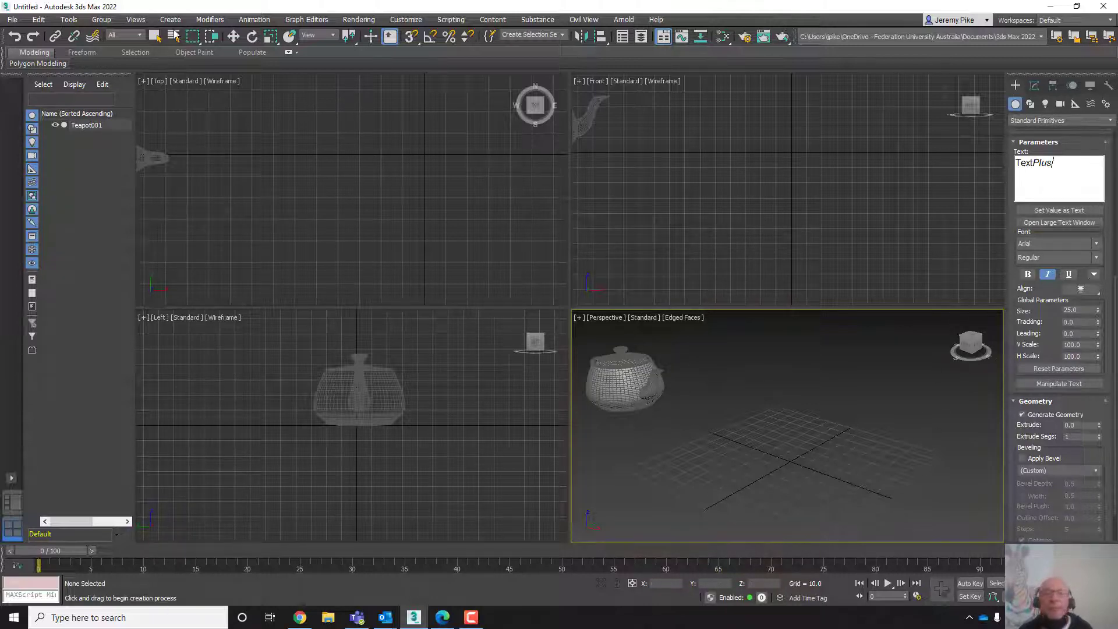
{"action": "left_click", "coordinate": [232, 39]}
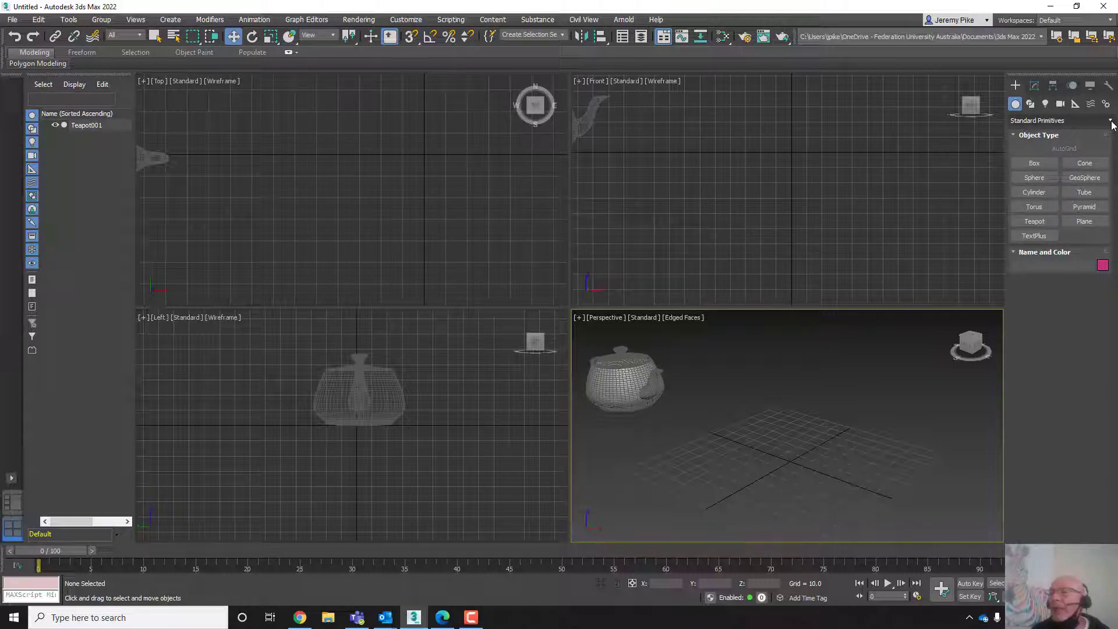
- Switch to Extended Primitives and create a Hedra of radius about 40 in the Perspective viewport
{"action": "left_click", "coordinate": [1075, 120]}
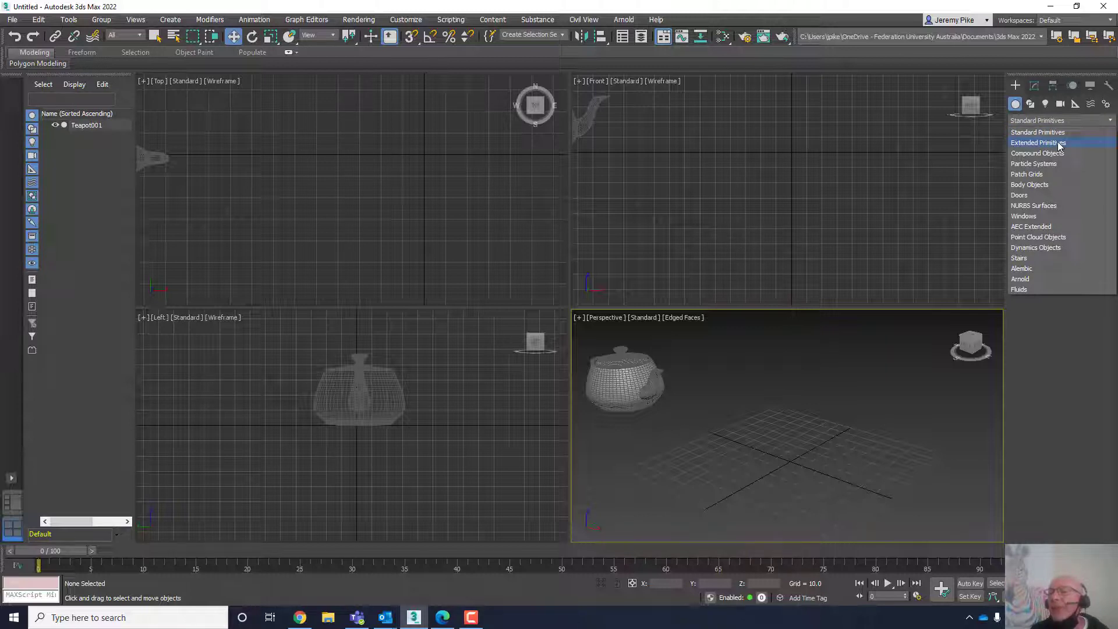
{"action": "left_click", "coordinate": [1058, 143]}
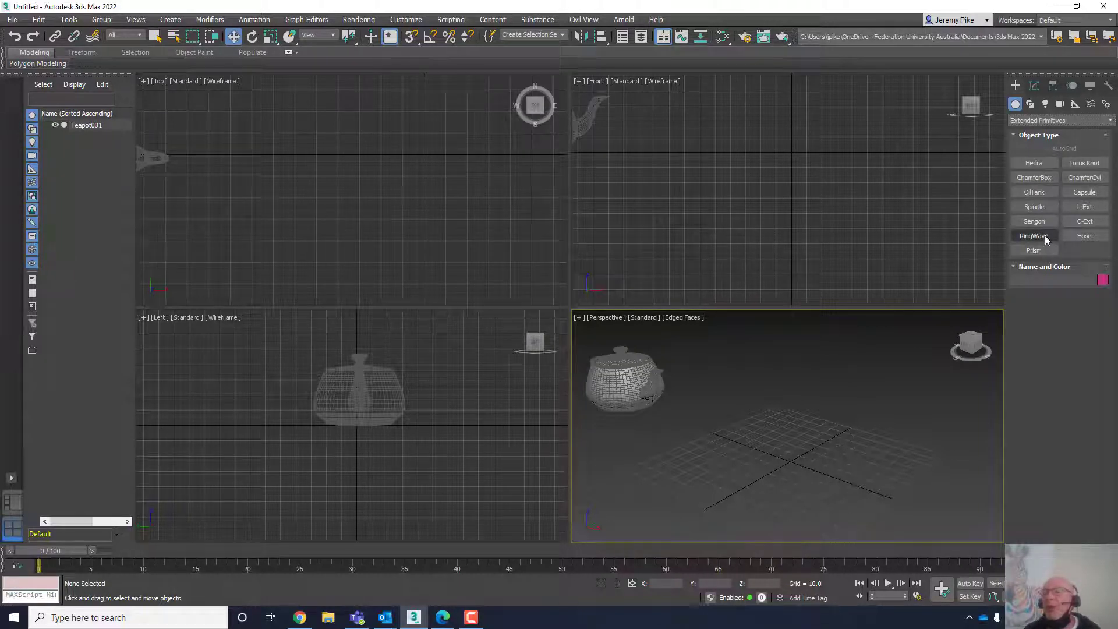
{"action": "left_click", "coordinate": [1028, 166]}
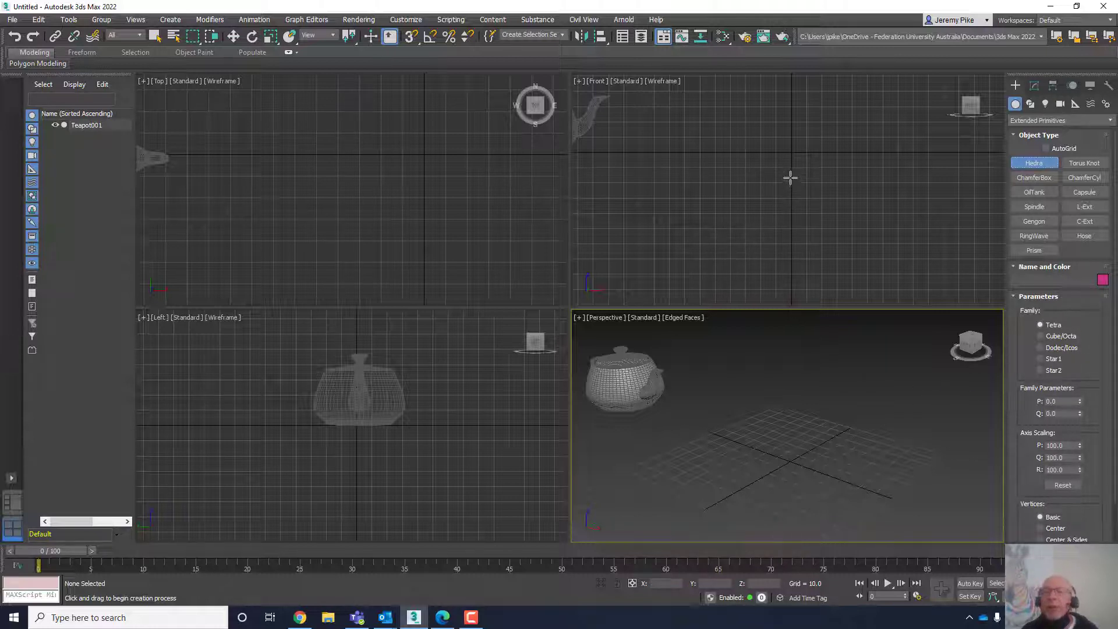
{"action": "left_click_drag", "start_coordinate": [792, 187], "coordinate": [793, 138]}
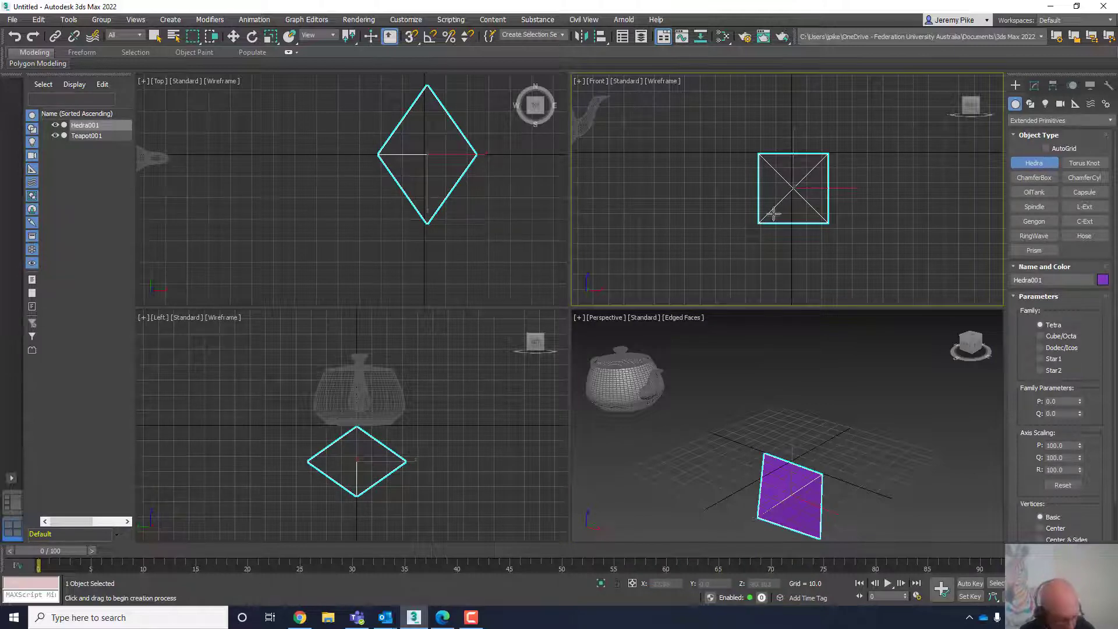
{"action": "key", "text": "ctrl+z"}
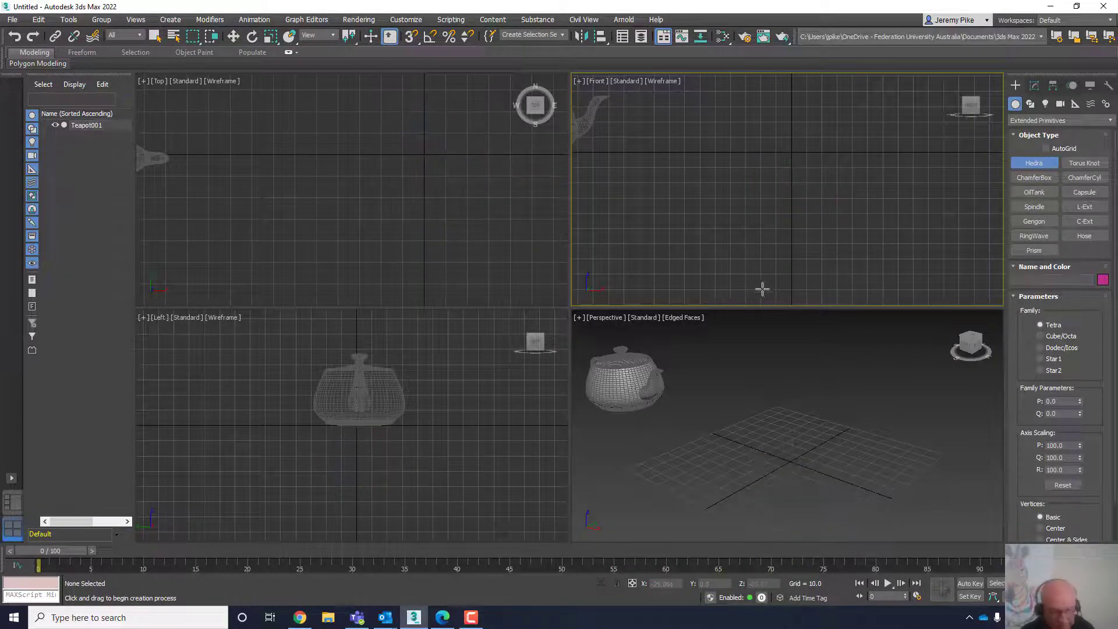
{"action": "left_click_drag", "start_coordinate": [787, 467], "coordinate": [801, 441]}
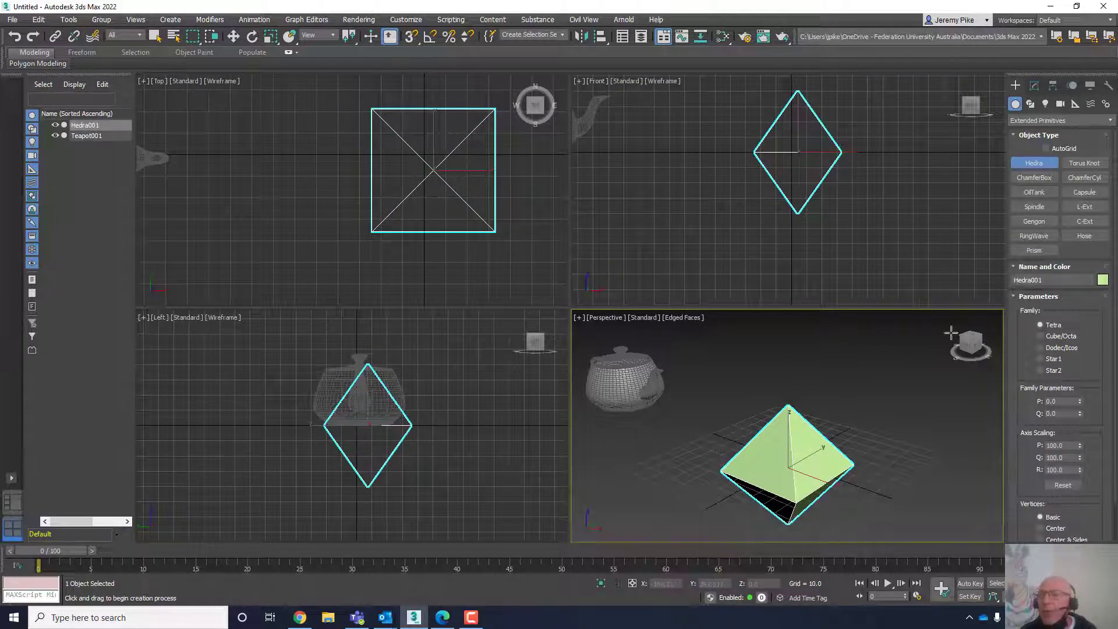
- Cycle the Hedra's family through Cube/Octa, Dodec/Icos and Star1, ending on Star2
{"action": "left_click", "coordinate": [1041, 337]}
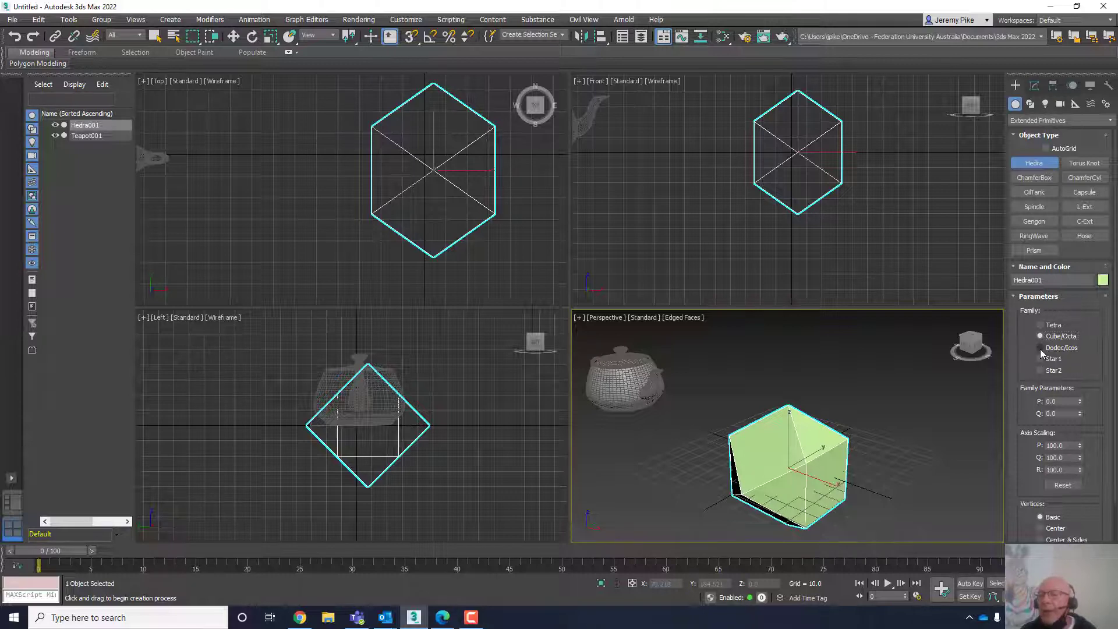
{"action": "left_click", "coordinate": [1040, 348]}
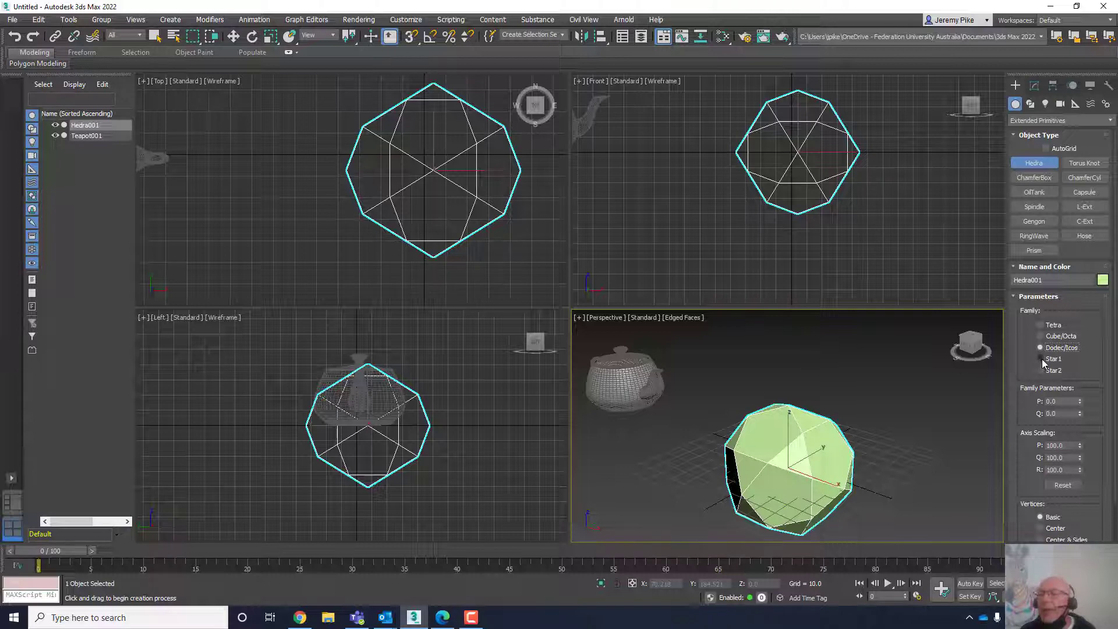
{"action": "left_click", "coordinate": [1041, 358]}
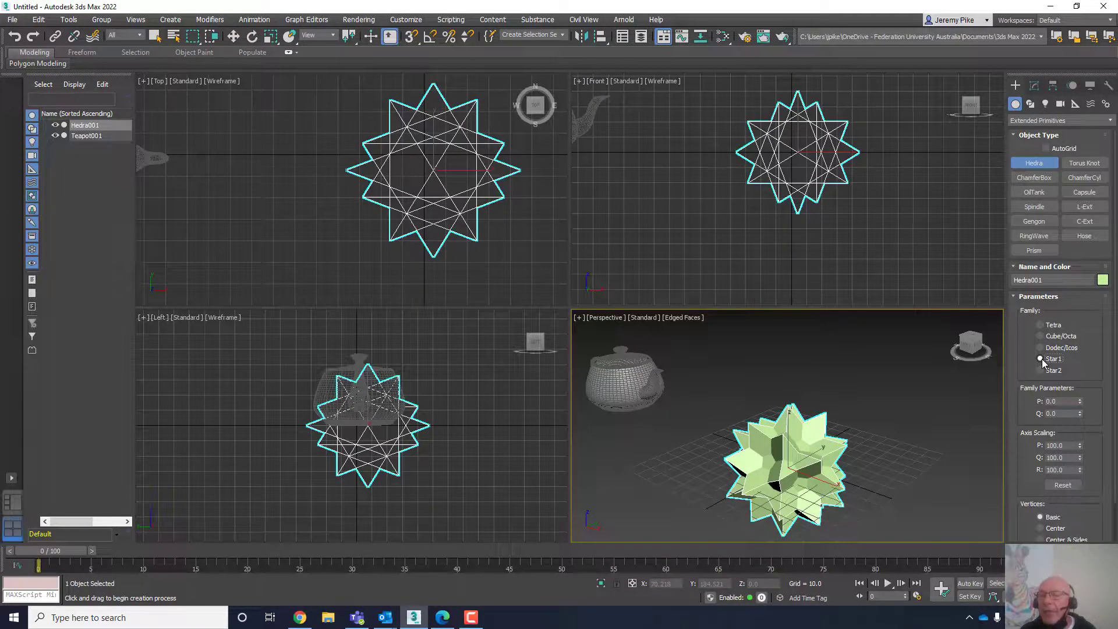
{"action": "left_click", "coordinate": [1040, 371]}
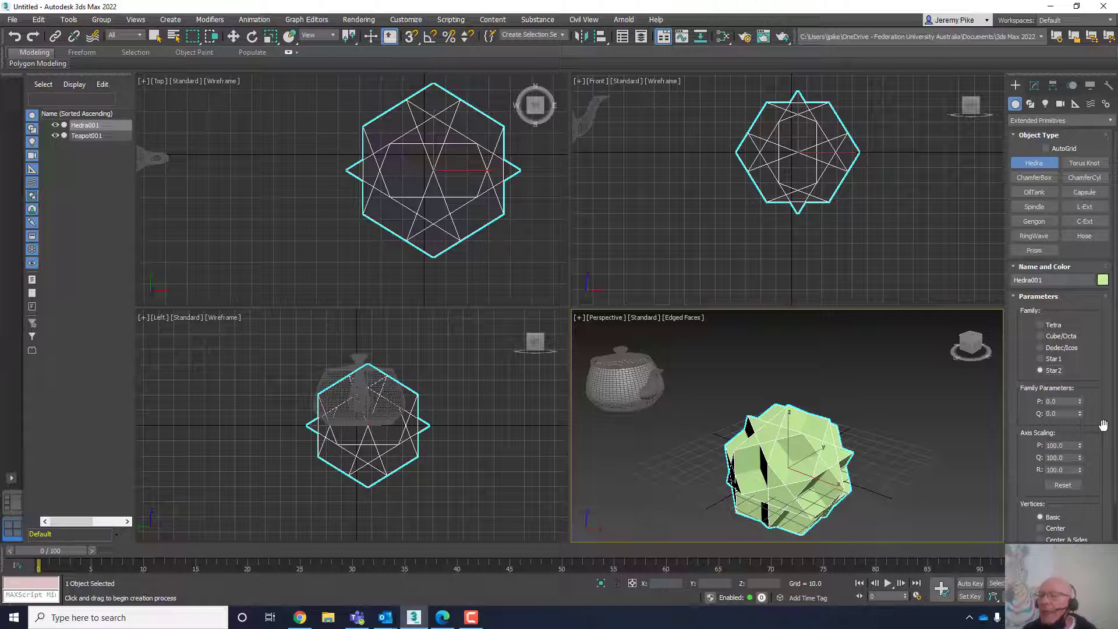
- Delete the Hedra
{"action": "left_click_drag", "start_coordinate": [1103, 426], "coordinate": [1088, 372]}
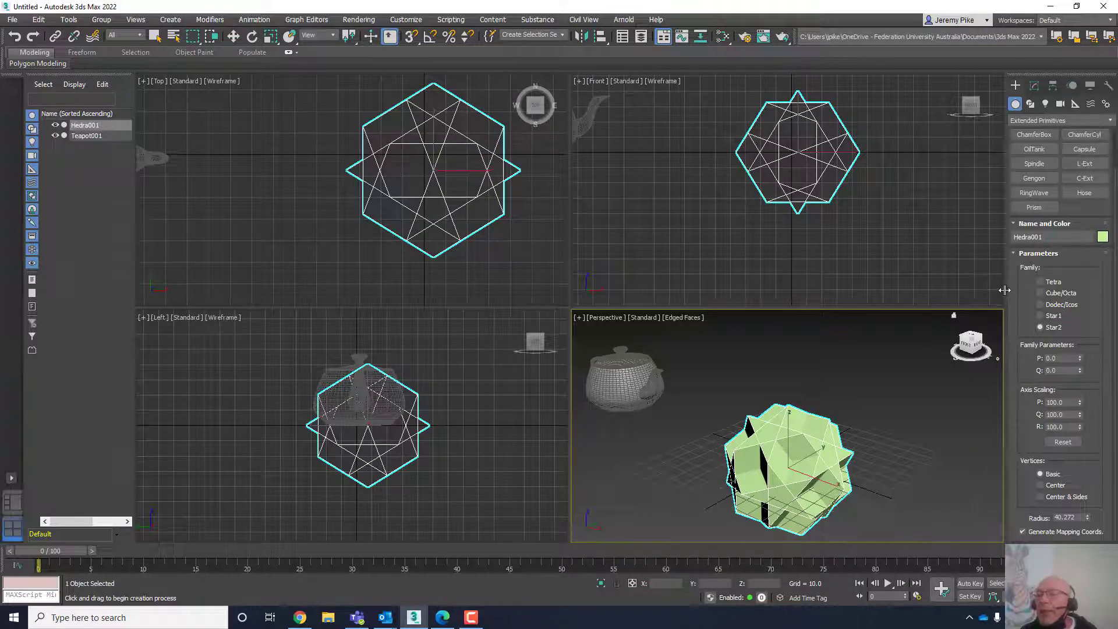
{"action": "mouse_move", "coordinate": [1004, 289]}
{"action": "left_mouse_down"}
{"action": "mouse_move", "coordinate": [912, 290]}
{"action": "mouse_move", "coordinate": [850, 305]}
{"action": "mouse_move", "coordinate": [1013, 299]}
{"action": "mouse_move", "coordinate": [868, 294]}
{"action": "mouse_move", "coordinate": [1016, 287]}
{"action": "mouse_move", "coordinate": [1001, 285]}
{"action": "left_mouse_up"}
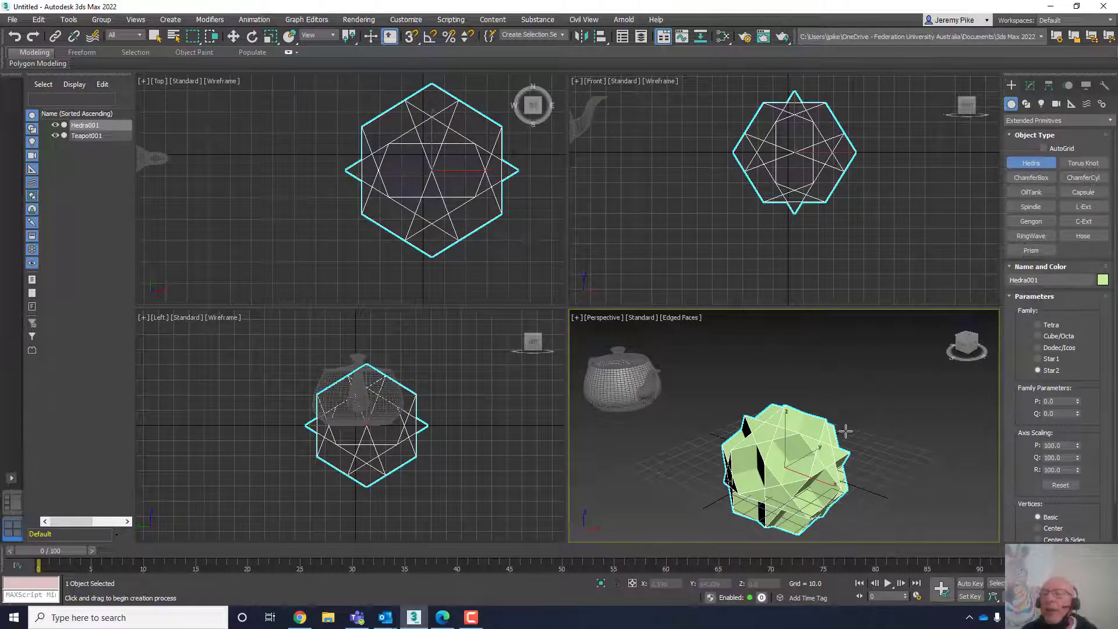
{"action": "key", "text": "Delete"}
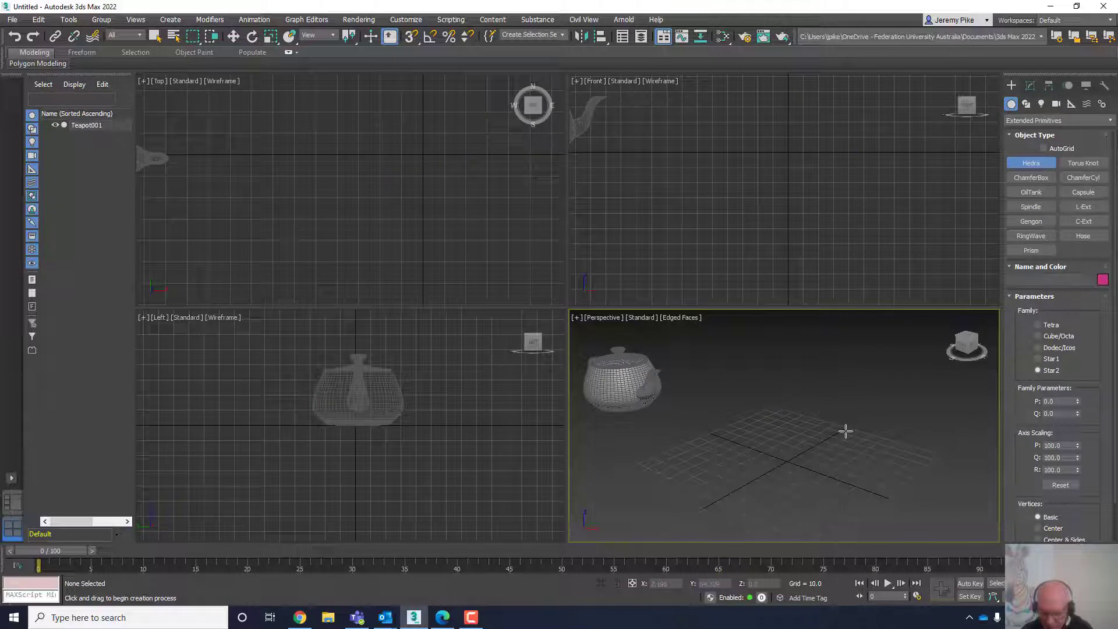
- Create a ChamferBox about 86 long, 43 wide and 39 high with a fillet of about 11
{"action": "left_click", "coordinate": [1027, 180]}
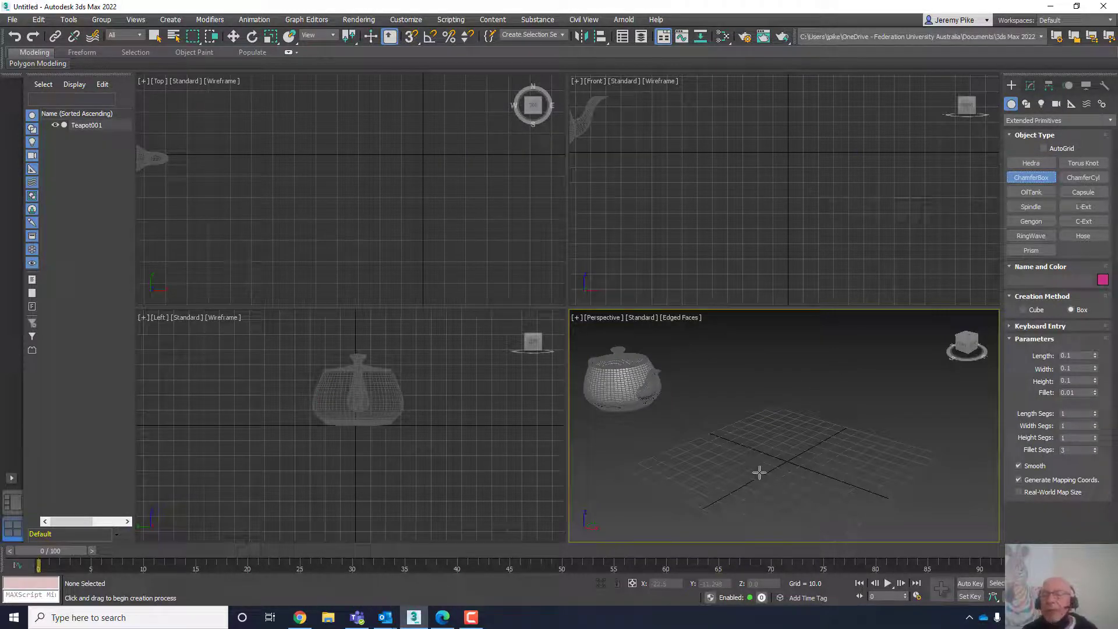
{"action": "left_click_drag", "start_coordinate": [759, 471], "coordinate": [891, 444]}
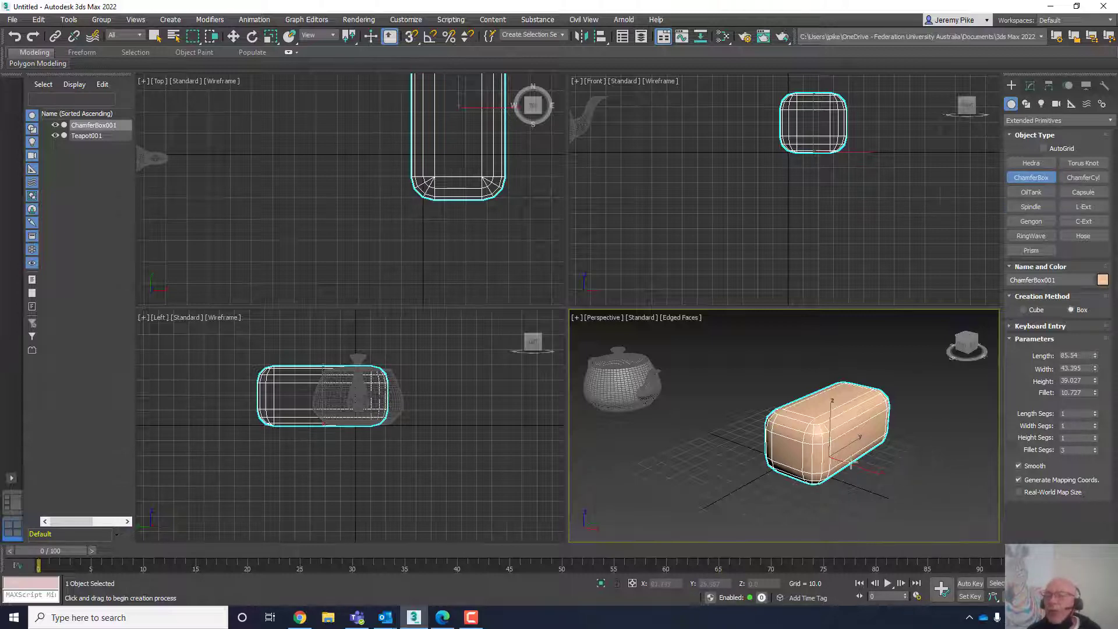
{"action": "middle_click_drag", "start_coordinate": [851, 463], "coordinate": [785, 439]}
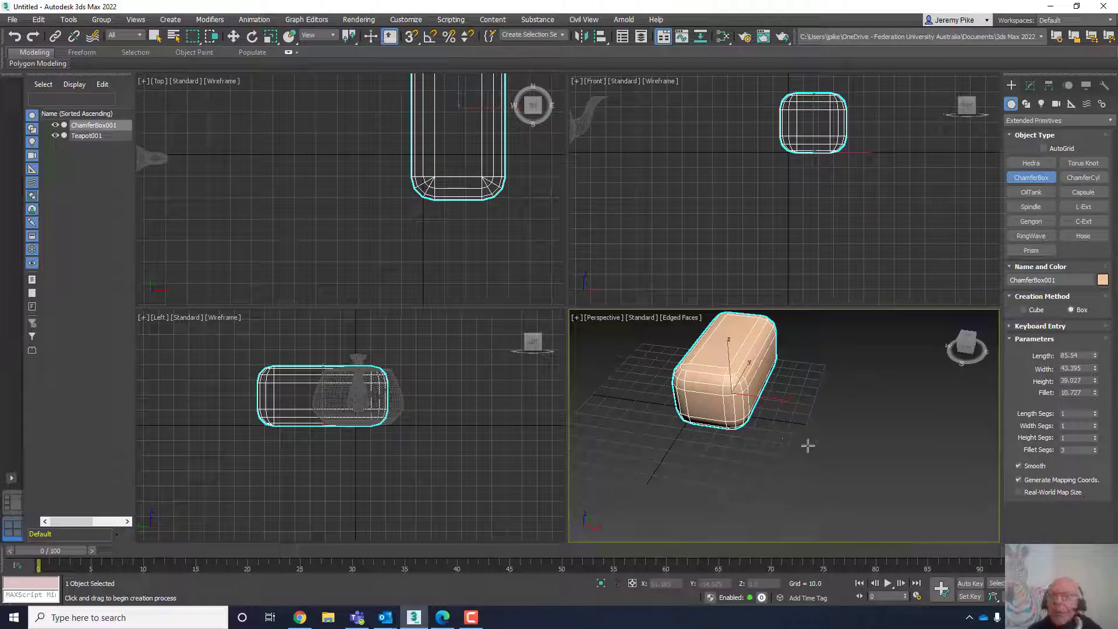
- Create a second ChamferBox about 100 long, 50 wide and 27 high with a fillet of about 22
{"action": "left_click_drag", "start_coordinate": [807, 445], "coordinate": [897, 363]}
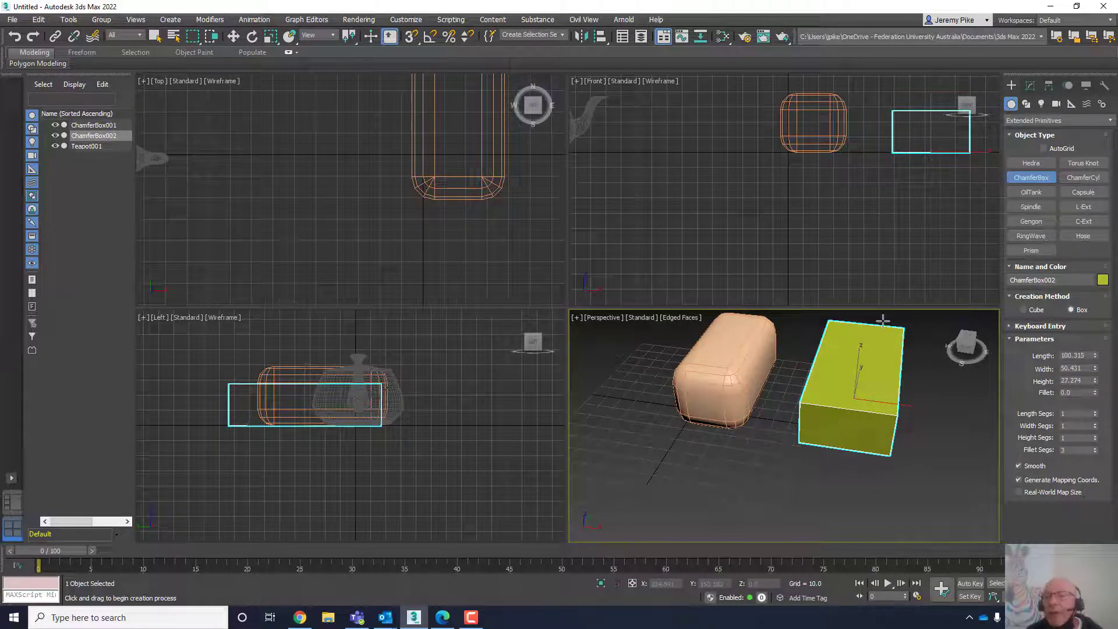
{"action": "left_click", "coordinate": [883, 319]}
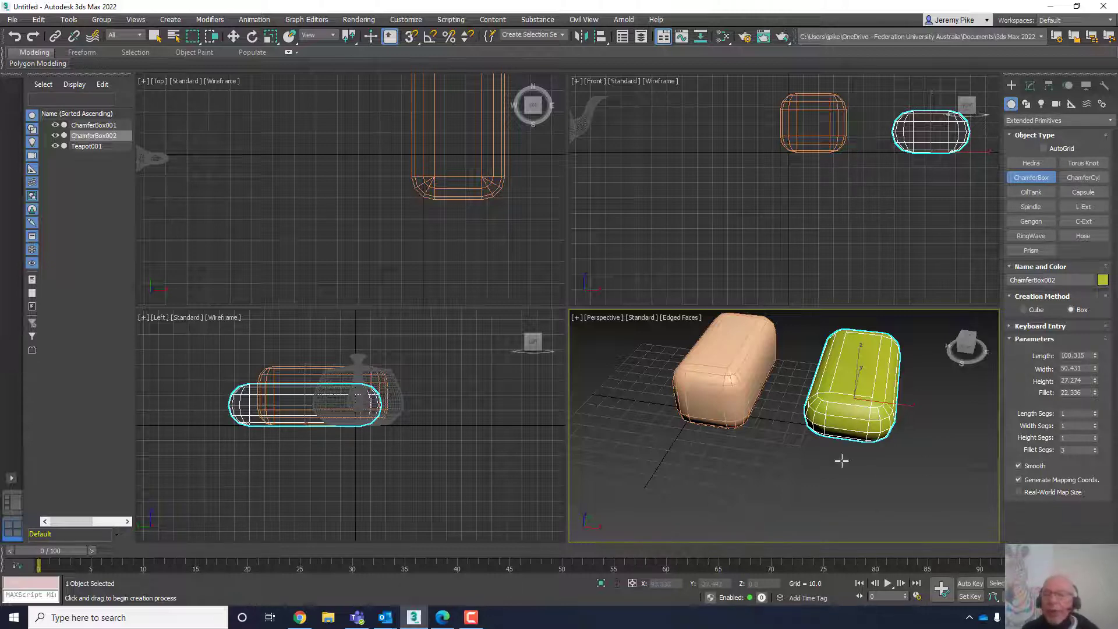
{"action": "scroll", "coordinate": [843, 442], "scroll_direction": "down", "scroll_amount": 3}
{"action": "middle_click_drag", "start_coordinate": [844, 442], "coordinate": [856, 406]}
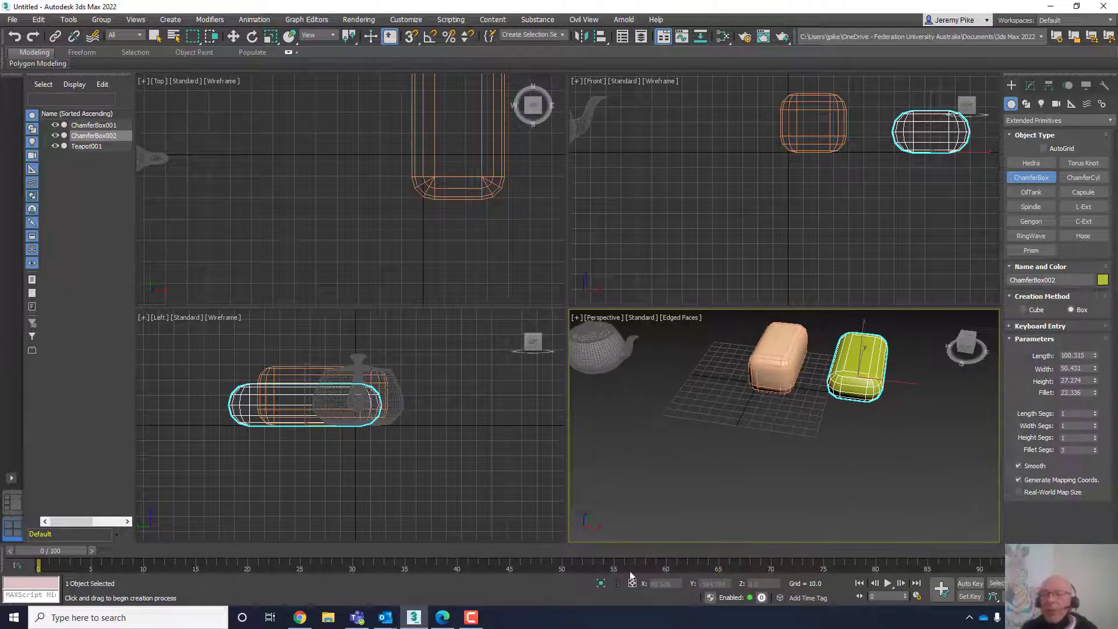
{"action": "left_click", "coordinate": [471, 616]}
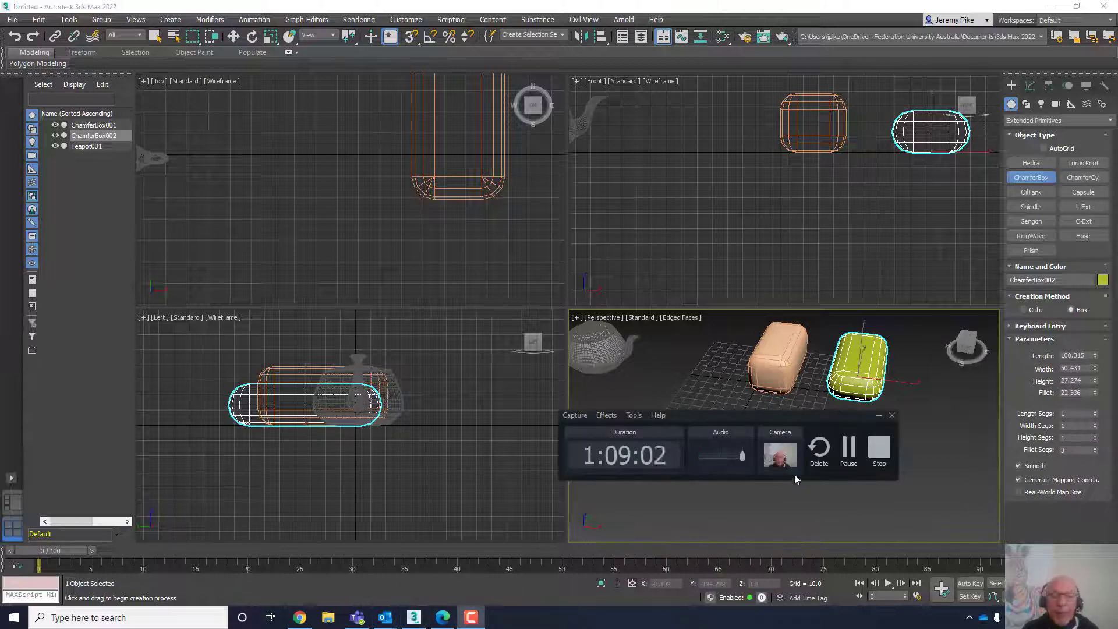
{"action": "left_click", "coordinate": [848, 449]}
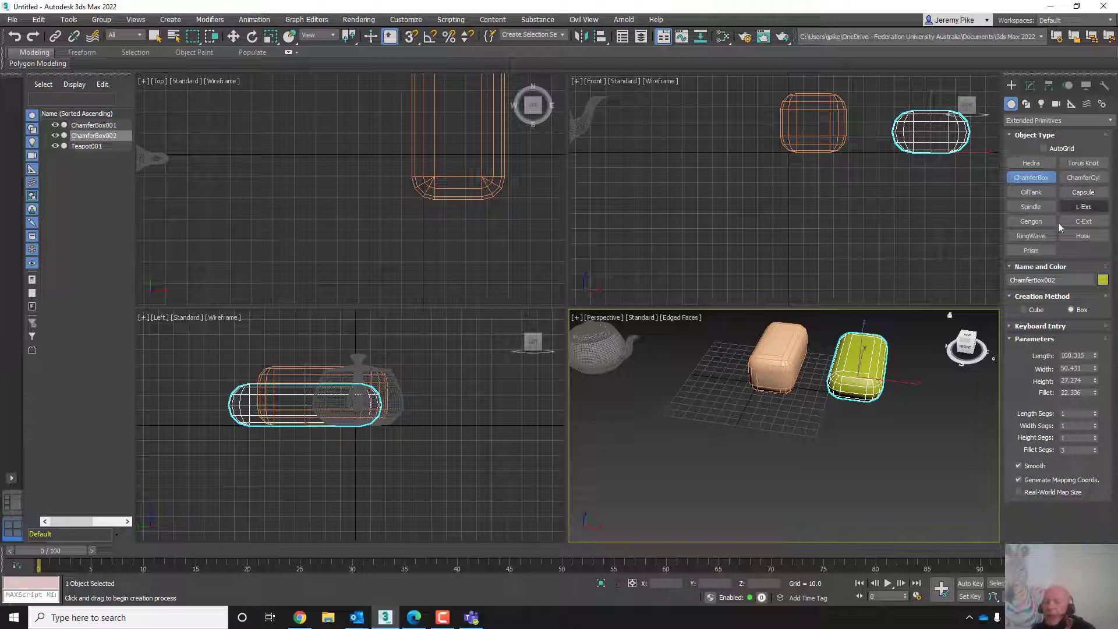
- Create a Capsule with a radius of about 25 and a height of about -102
{"action": "left_click", "coordinate": [1082, 193]}
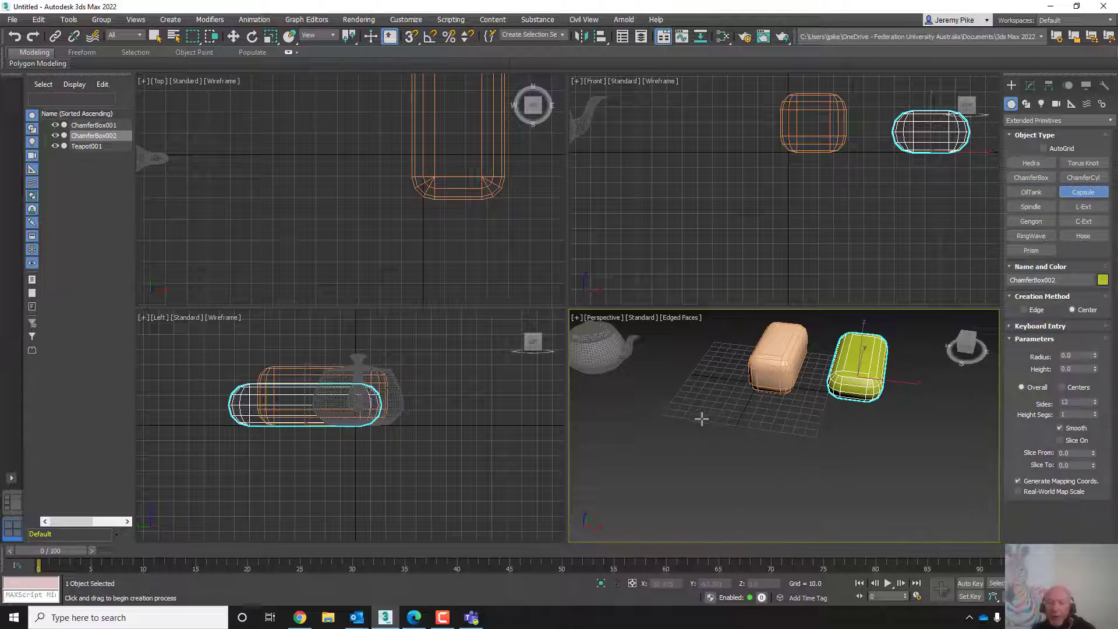
{"action": "scroll", "coordinate": [701, 419], "scroll_direction": "up", "scroll_amount": 3}
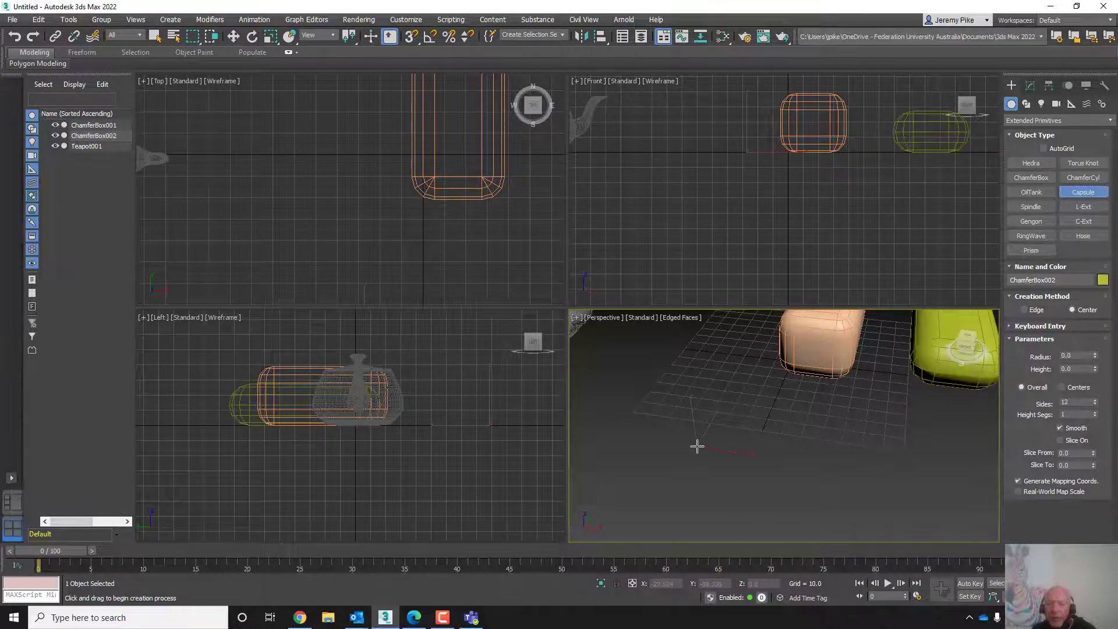
{"action": "left_click_drag", "start_coordinate": [697, 446], "coordinate": [705, 424]}
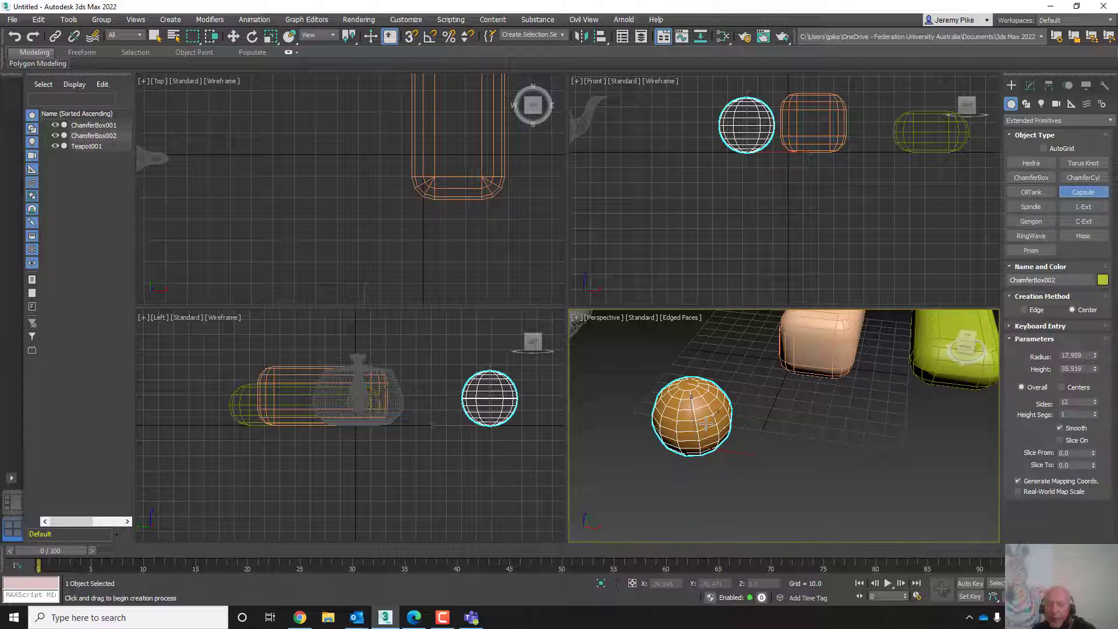
{"action": "left_click_drag", "start_coordinate": [705, 424], "coordinate": [709, 416]}
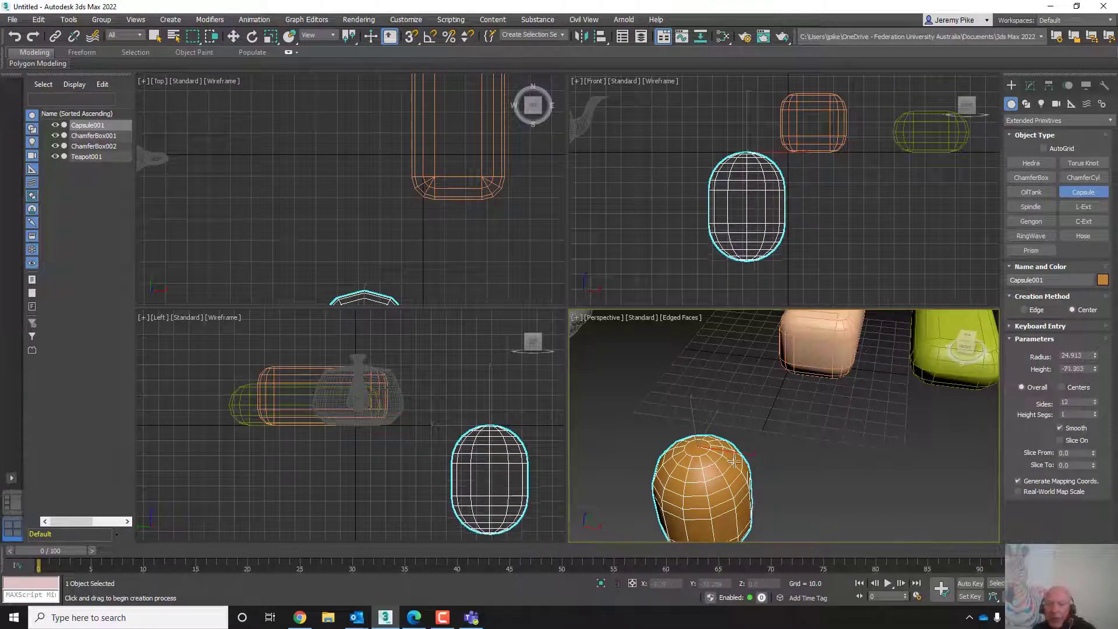
{"action": "left_click", "coordinate": [733, 514]}
{"action": "scroll", "coordinate": [716, 443], "scroll_direction": "down", "scroll_amount": 3}
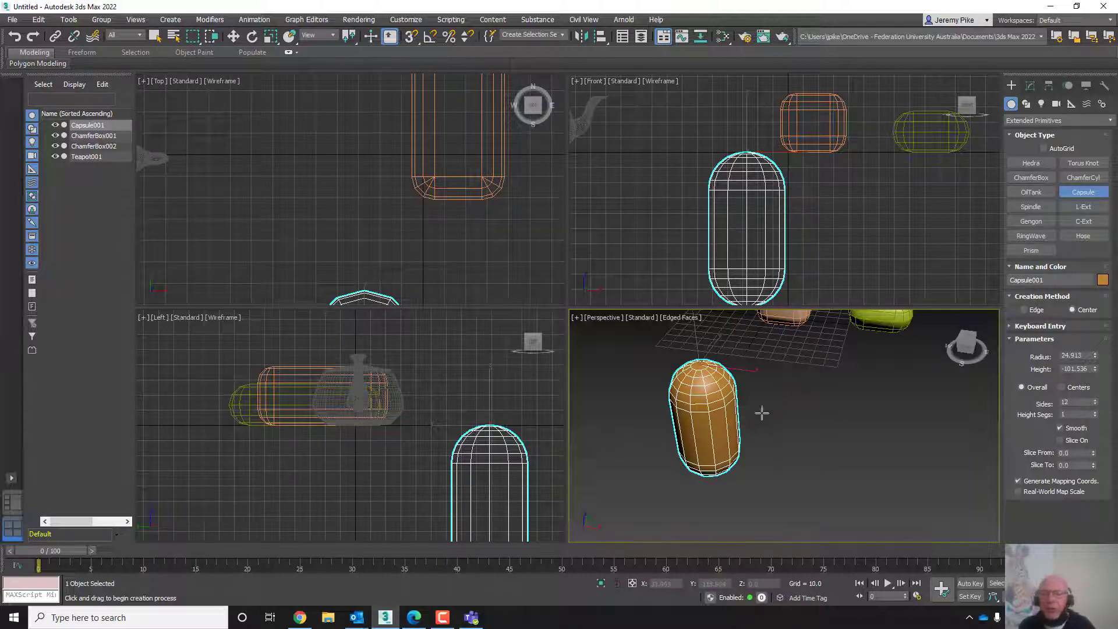
{"action": "scroll", "coordinate": [749, 373], "scroll_direction": "down", "scroll_amount": 5}
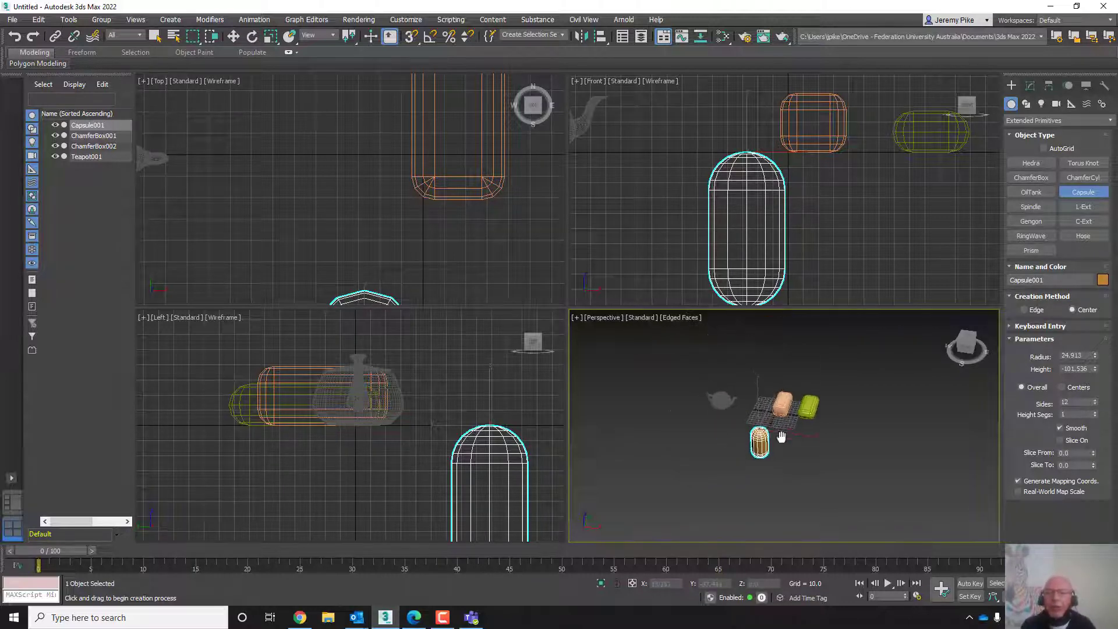
{"action": "mouse_move", "coordinate": [781, 437]}
{"action": "middle_mouse_down"}
{"action": "mouse_move", "coordinate": [793, 402]}
{"action": "mouse_move", "coordinate": [794, 437]}
{"action": "middle_mouse_up"}
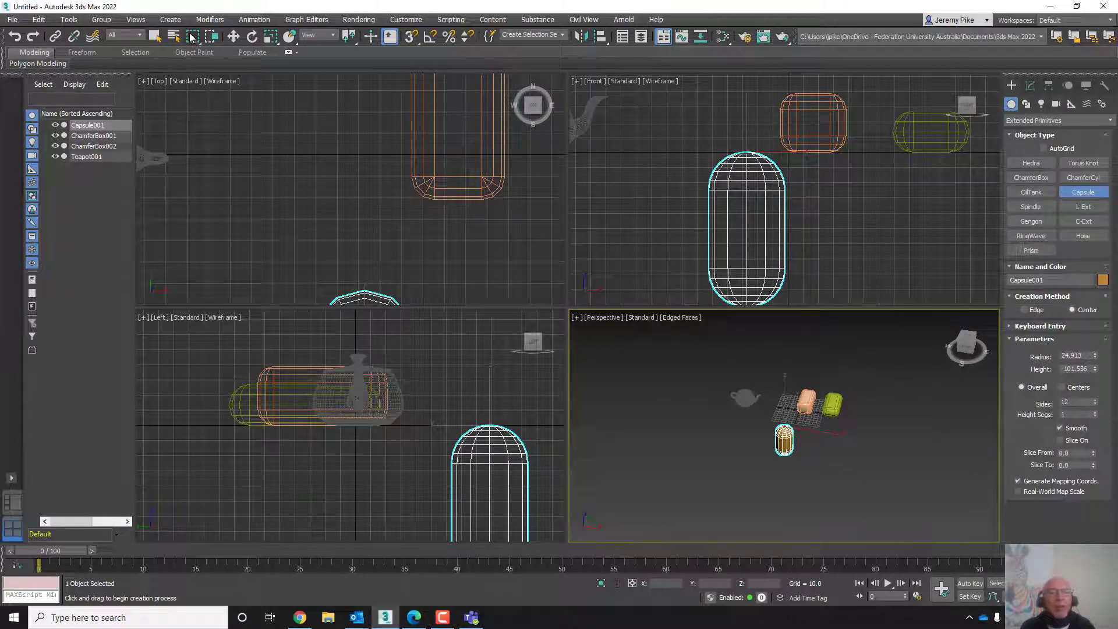
{"action": "left_click_drag", "start_coordinate": [693, 360], "coordinate": [699, 384]}
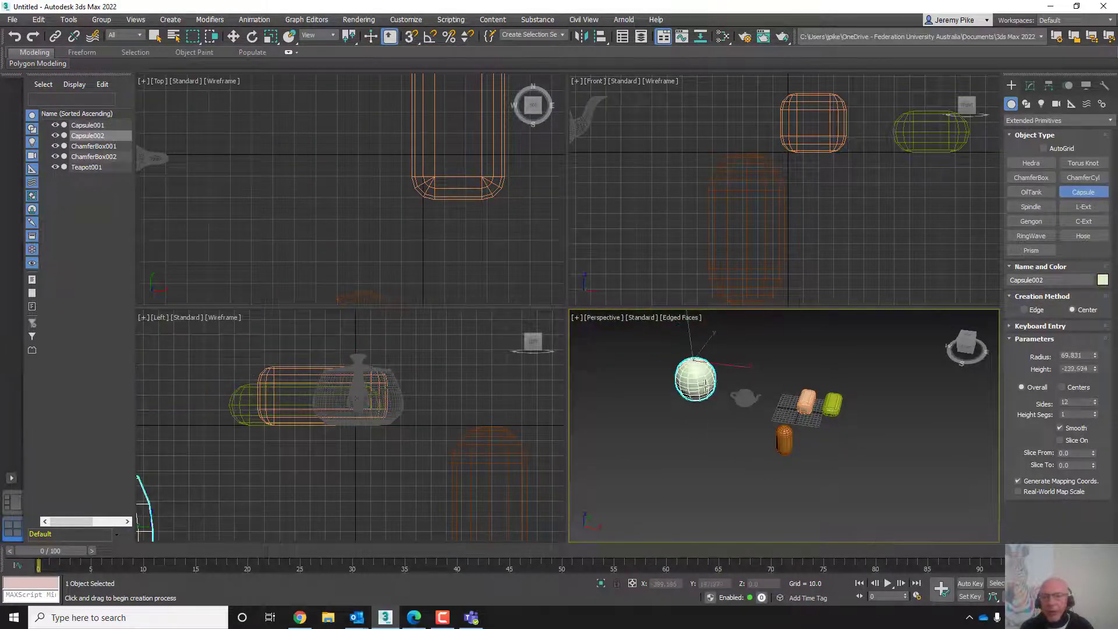
{"action": "right_click", "coordinate": [727, 394]}
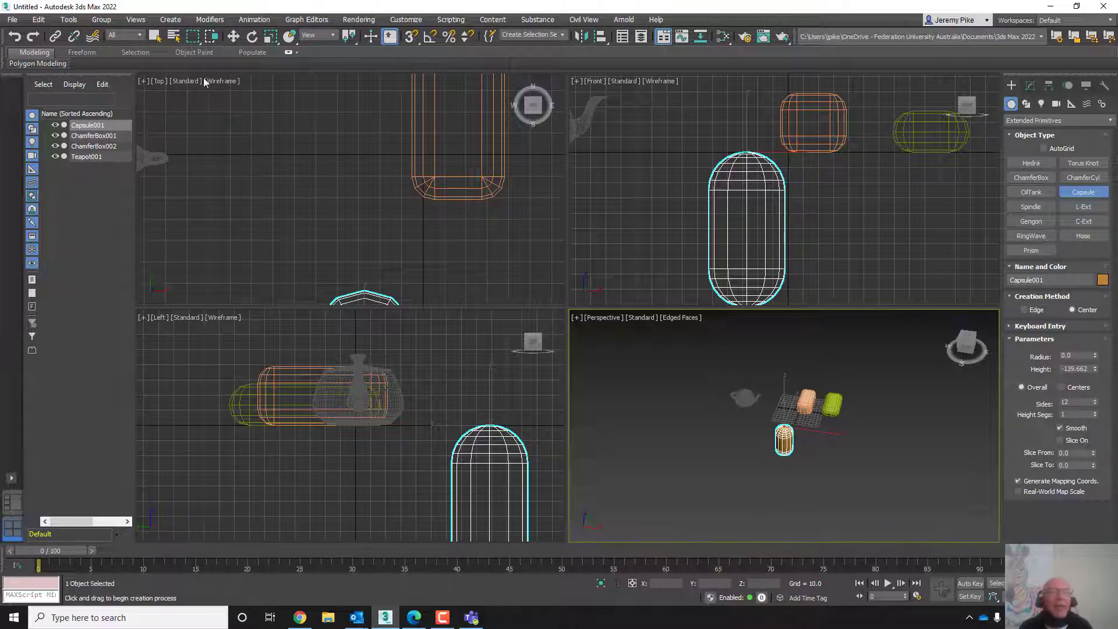
{"action": "mouse_move", "coordinate": [696, 362]}
{"action": "left_mouse_down"}
{"action": "mouse_move", "coordinate": [703, 391]}
{"action": "mouse_move", "coordinate": [695, 365]}
{"action": "left_mouse_up"}
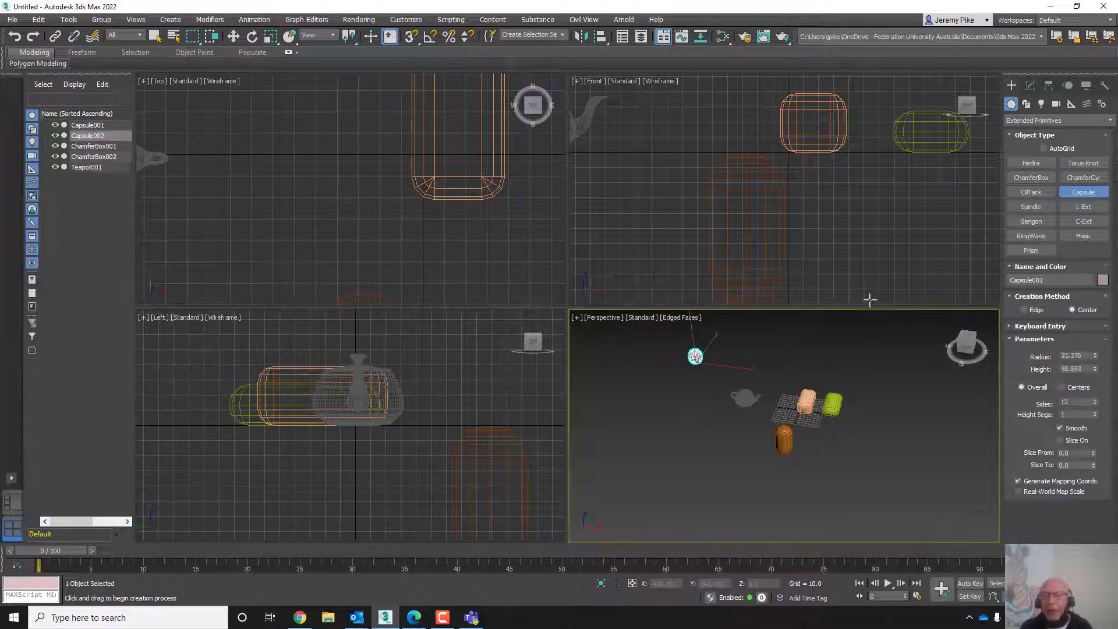
{"action": "right_click", "coordinate": [1097, 195]}
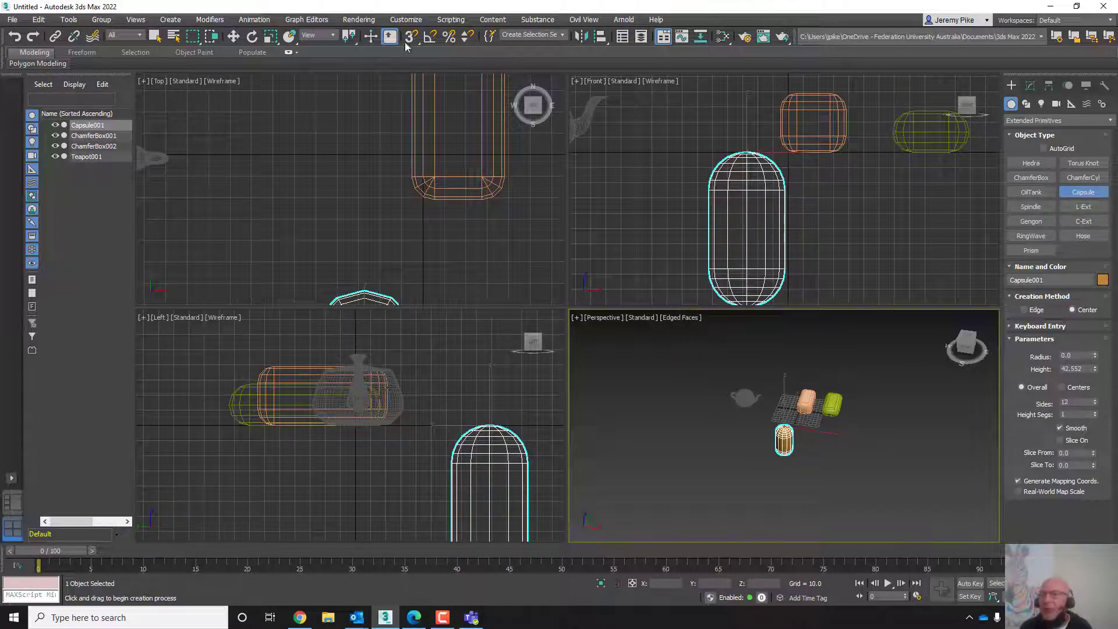
- Select all objects in the scene and delete them
{"action": "left_click", "coordinate": [232, 38]}
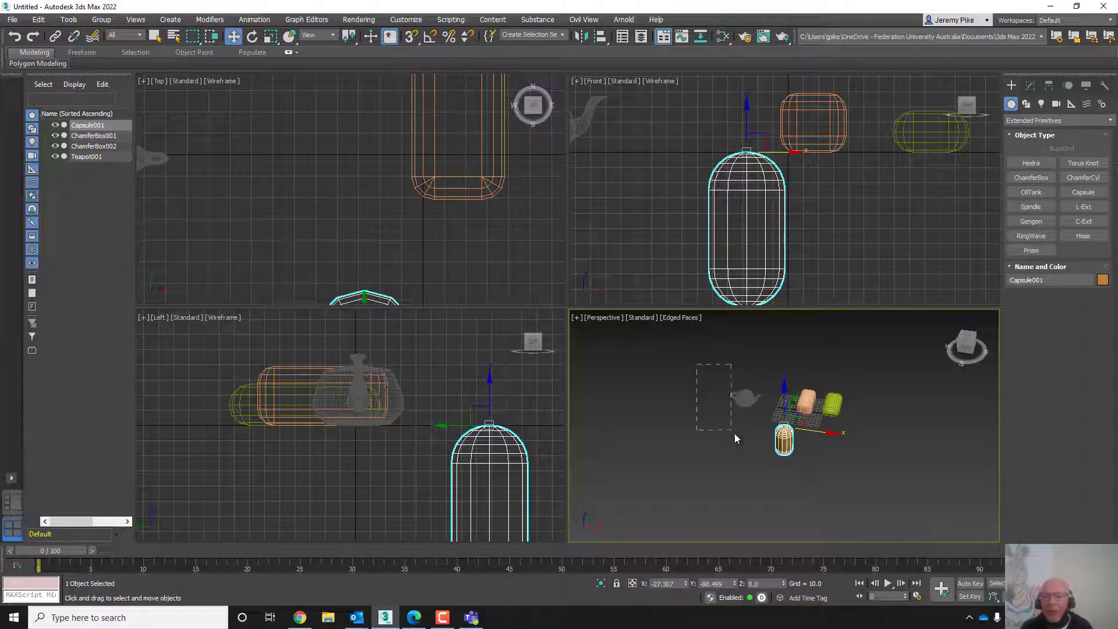
{"action": "left_click_drag", "start_coordinate": [915, 471], "coordinate": [913, 484]}
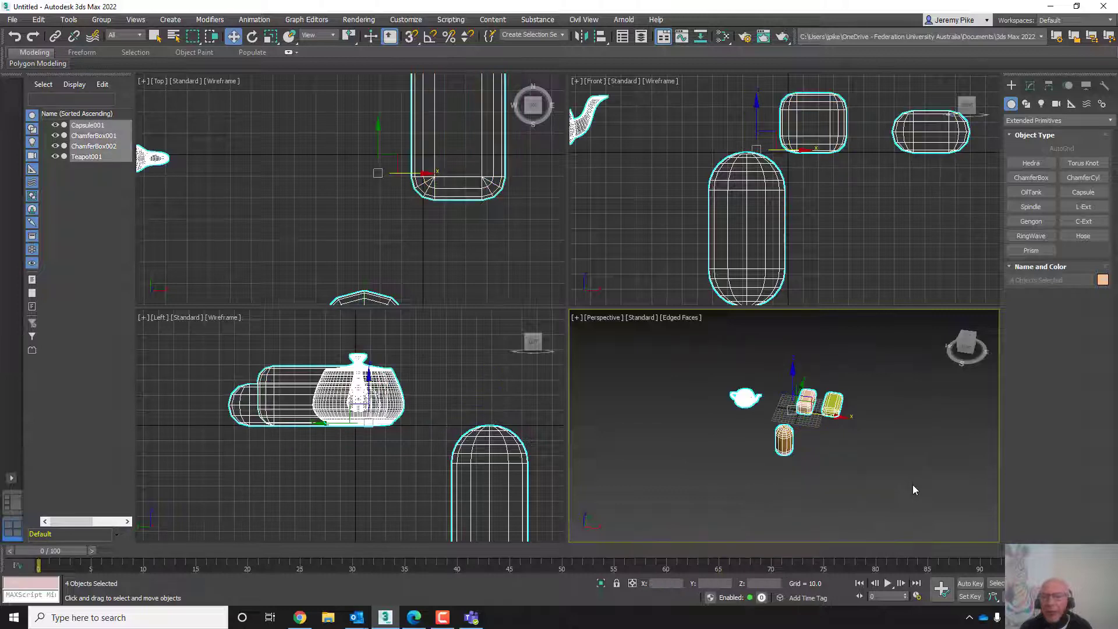
{"action": "key", "text": "Delete"}
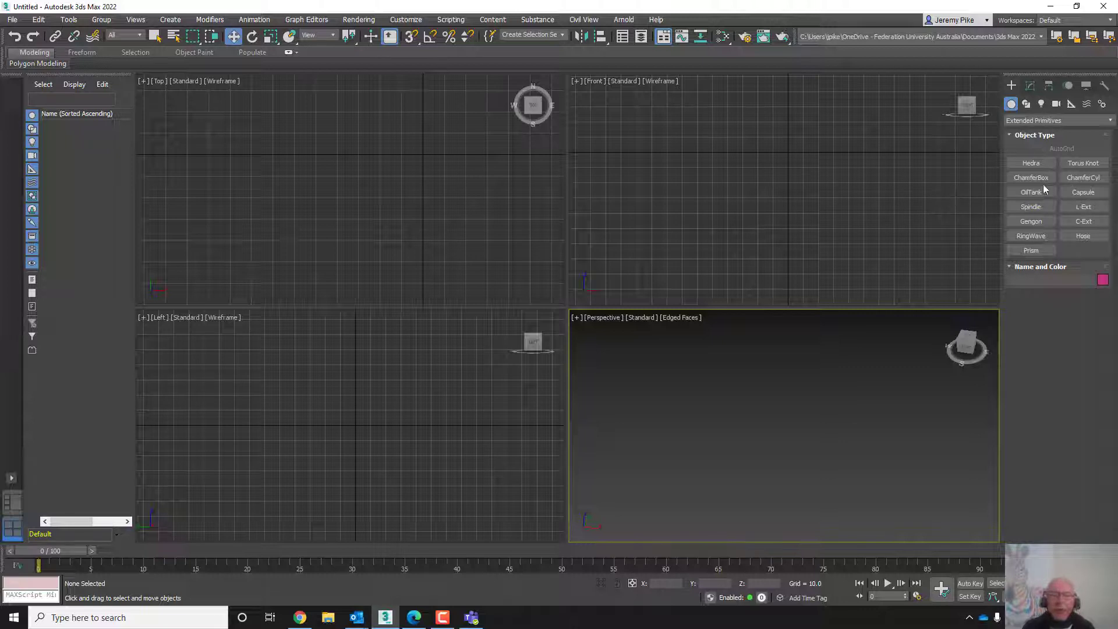
- Create a five-sided Gengon with a radius of about 21 and a height of about 18
{"action": "left_click", "coordinate": [1032, 222]}
{"action": "left_click_drag", "start_coordinate": [793, 207], "coordinate": [804, 180]}
{"action": "left_click", "coordinate": [831, 151]}
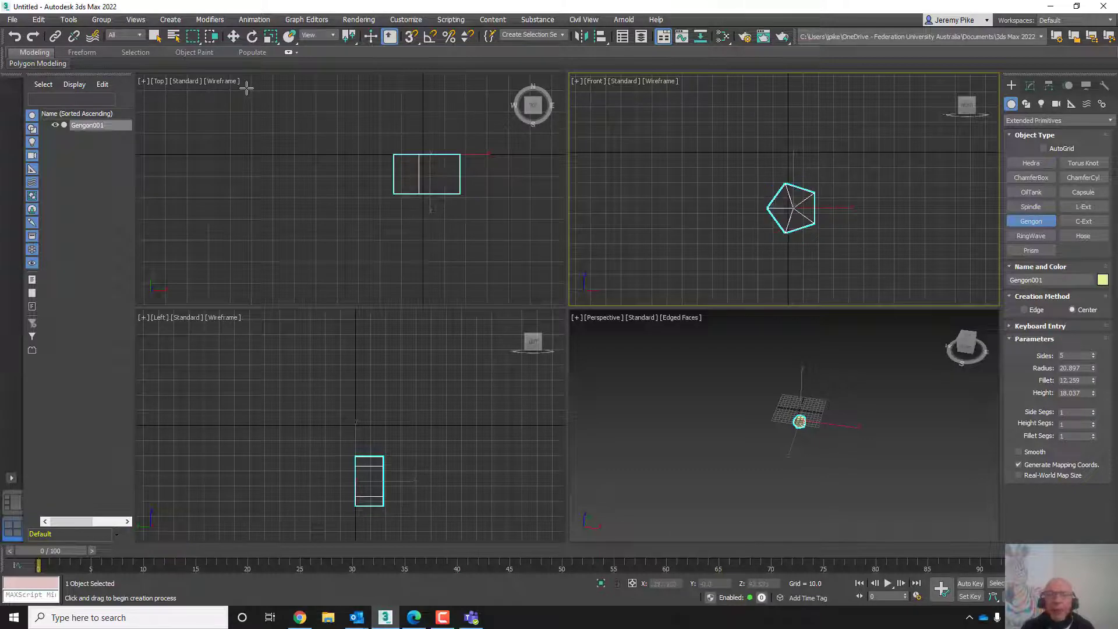
{"action": "left_click", "coordinate": [354, 251]}
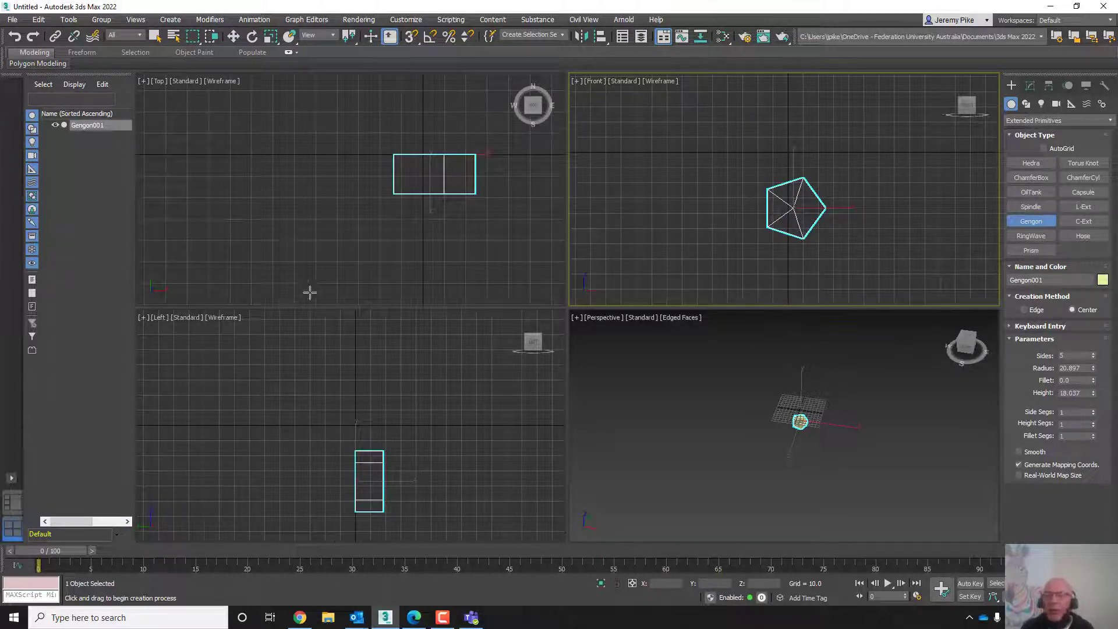
- Reset the scene, discarding unsaved changes
{"action": "left_click", "coordinate": [14, 20]}
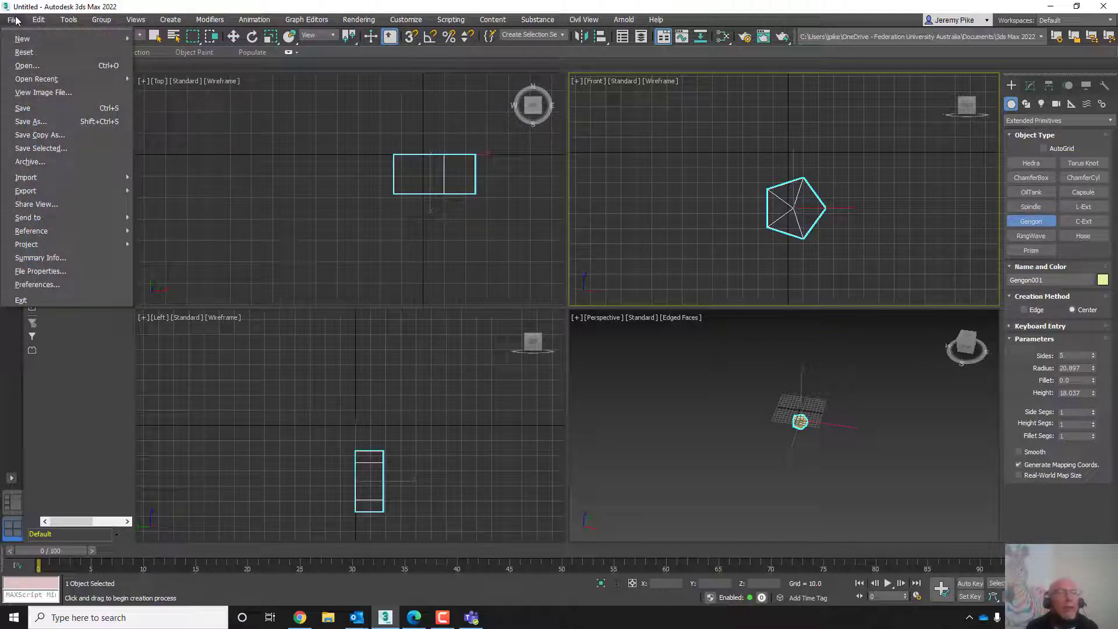
{"action": "left_click", "coordinate": [23, 52]}
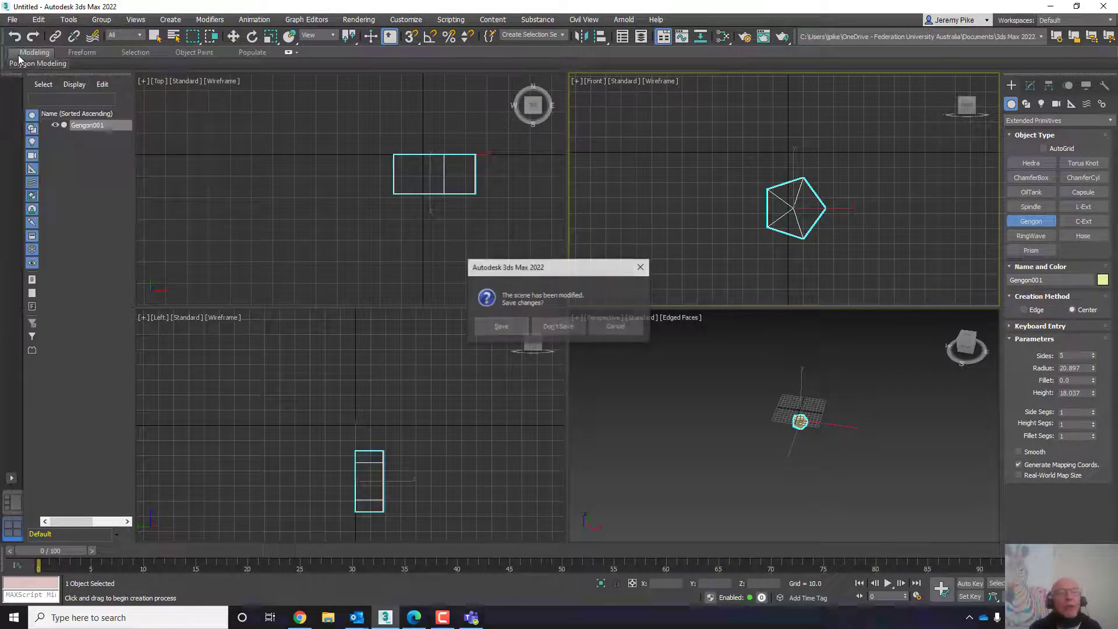
{"action": "left_click", "coordinate": [558, 326]}
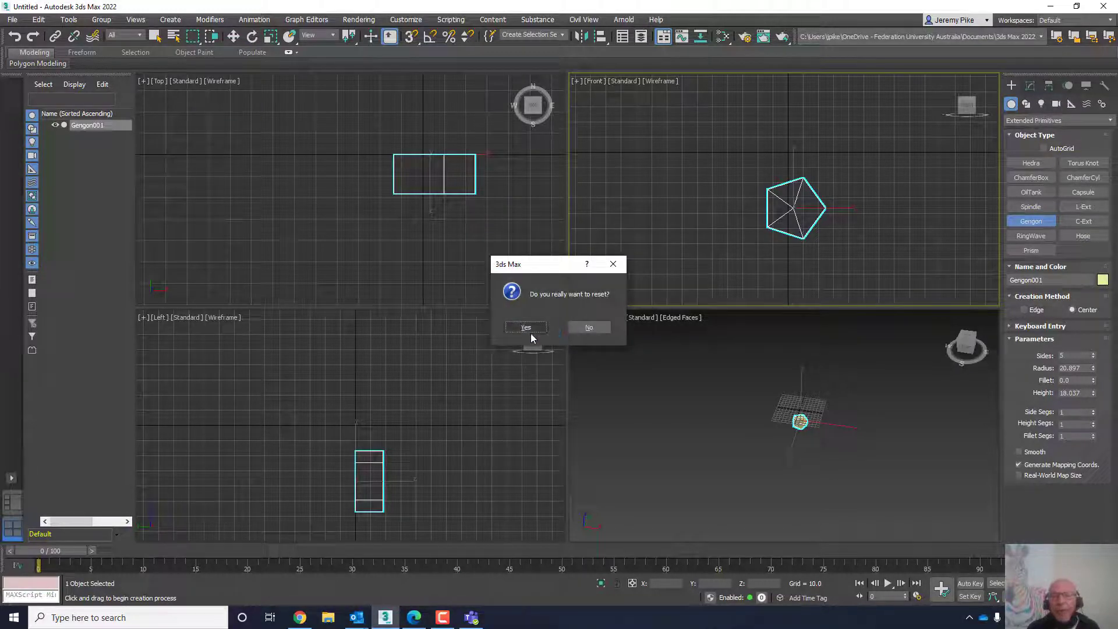
{"action": "left_click", "coordinate": [526, 329]}
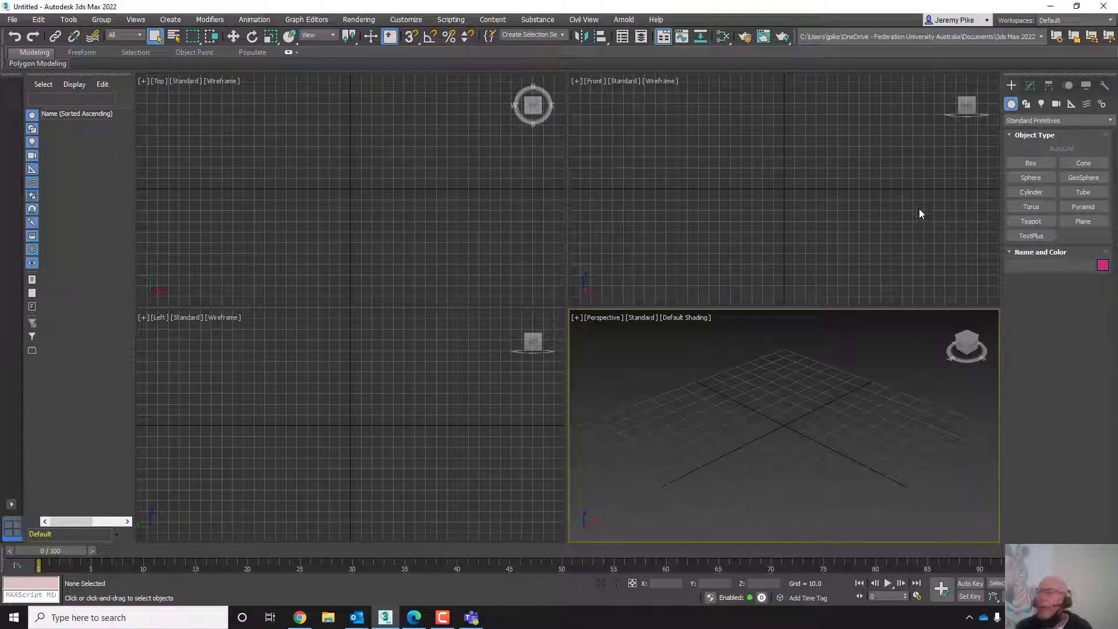
- Create a Box about 54 long, 79 wide and 32 high in the perspective viewport
{"action": "left_click", "coordinate": [12, 21]}
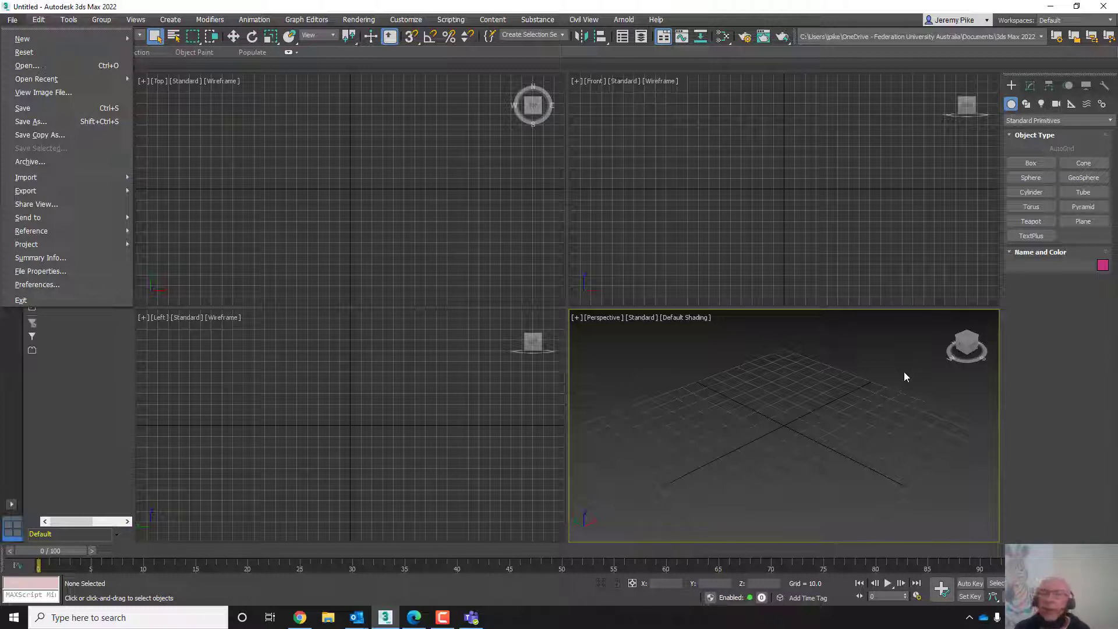
{"action": "left_click", "coordinate": [1028, 168]}
{"action": "left_click", "coordinate": [1029, 165]}
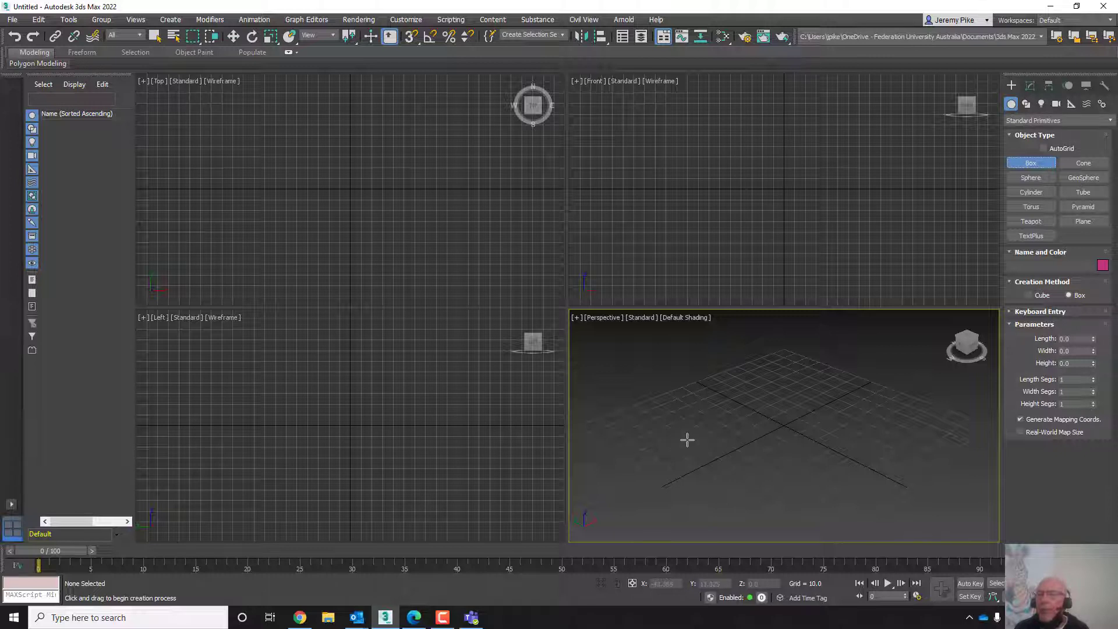
{"action": "left_click_drag", "start_coordinate": [686, 439], "coordinate": [883, 420]}
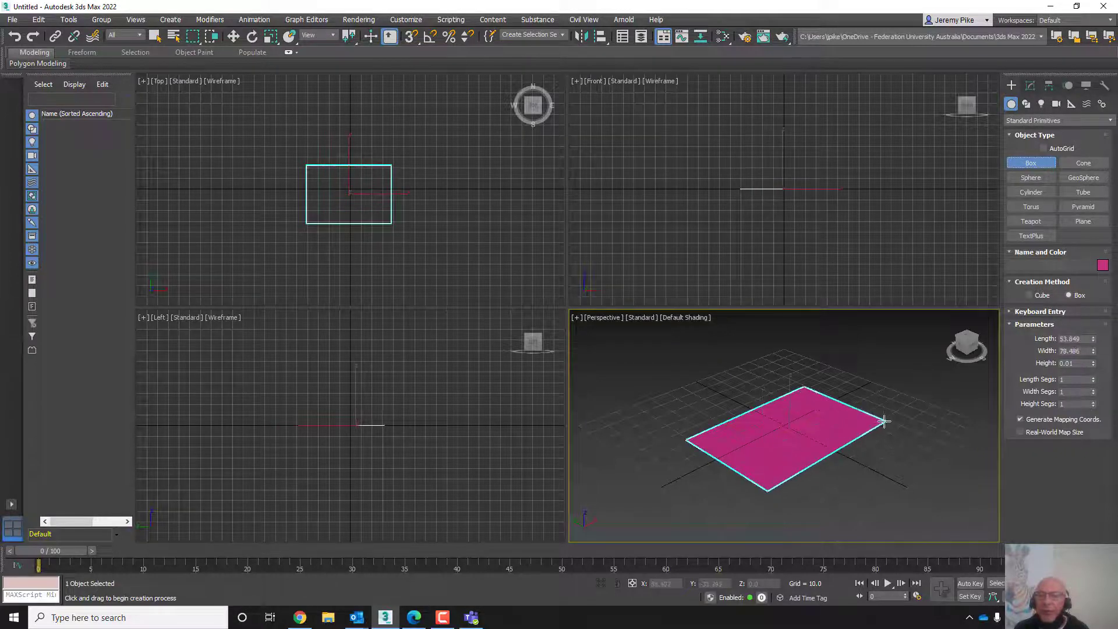
{"action": "left_click", "coordinate": [867, 348]}
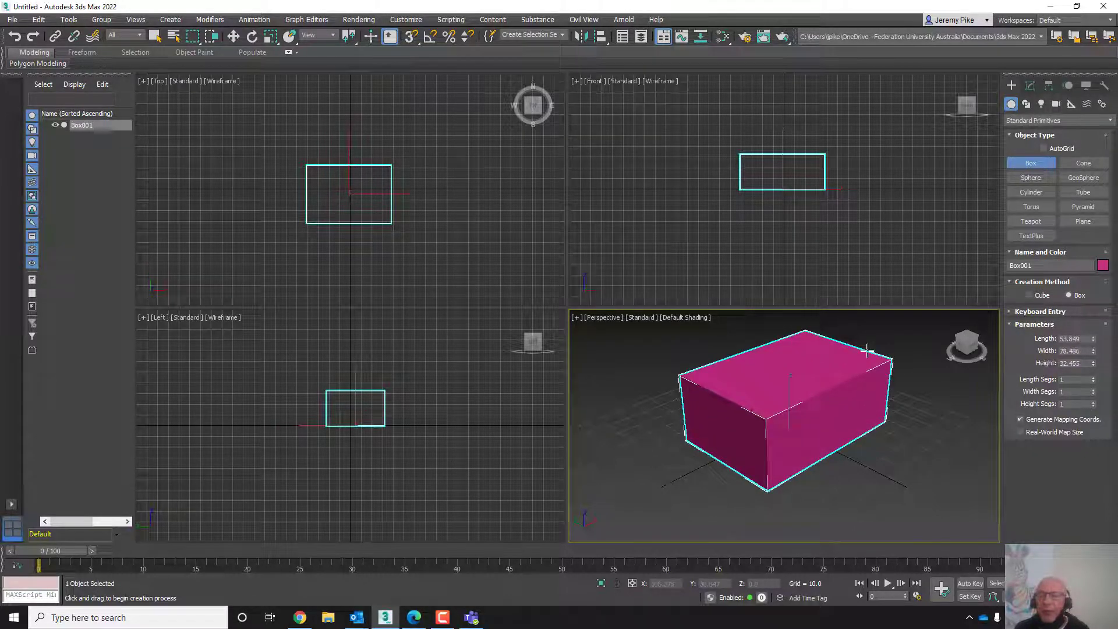
- Set the box's length, width and height segments to 4 each
{"action": "left_click", "coordinate": [1075, 379]}
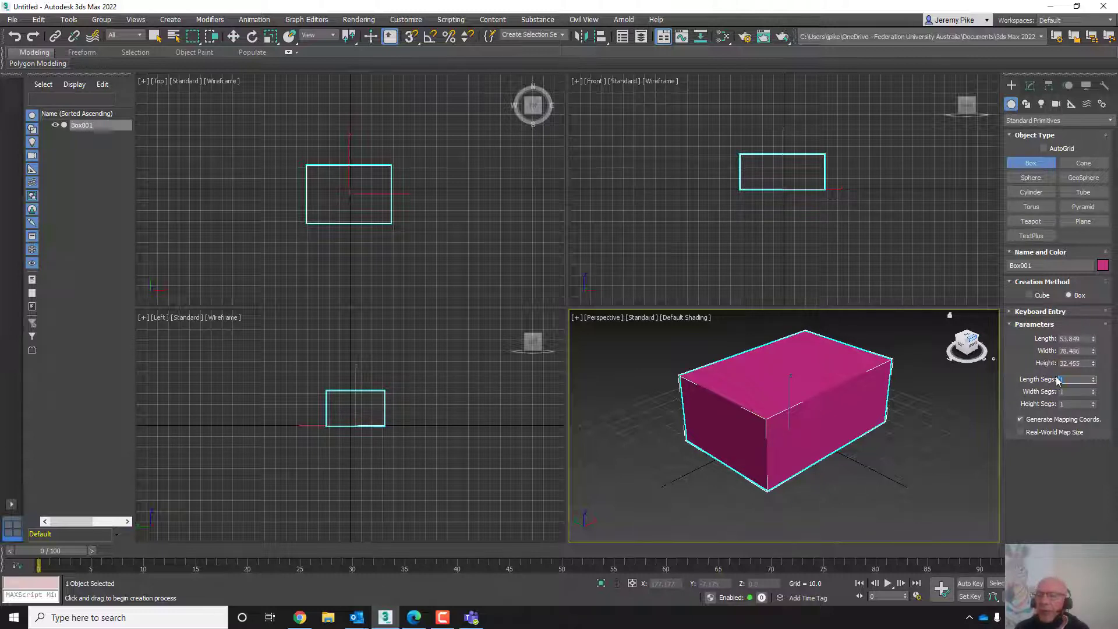
{"action": "type", "text": "4"}
{"action": "left_click", "coordinate": [1071, 392]}
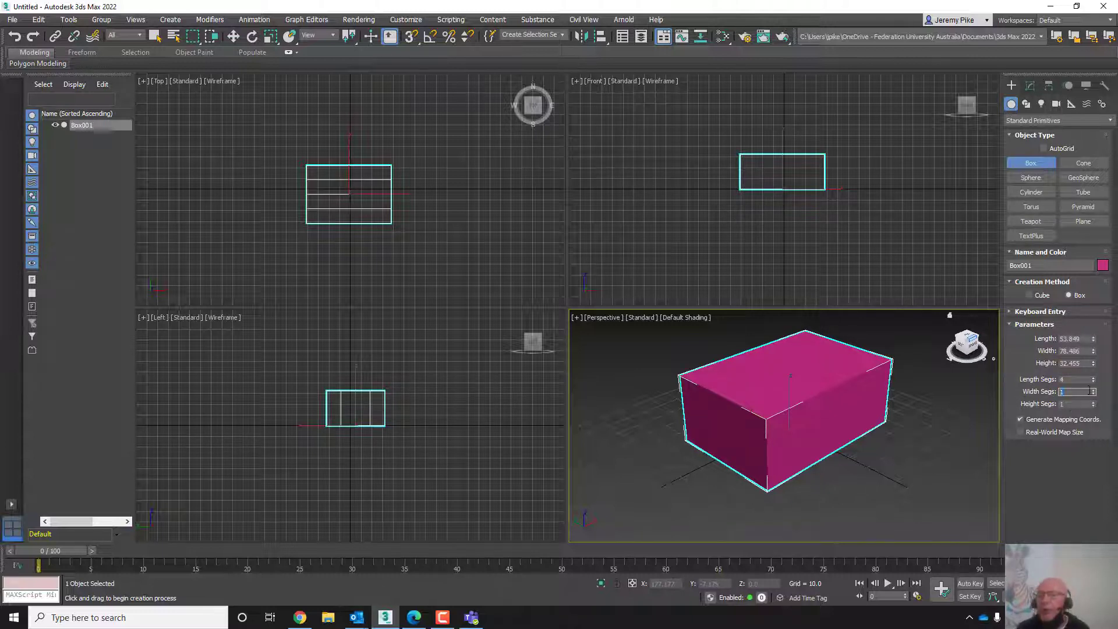
{"action": "type", "text": "4"}
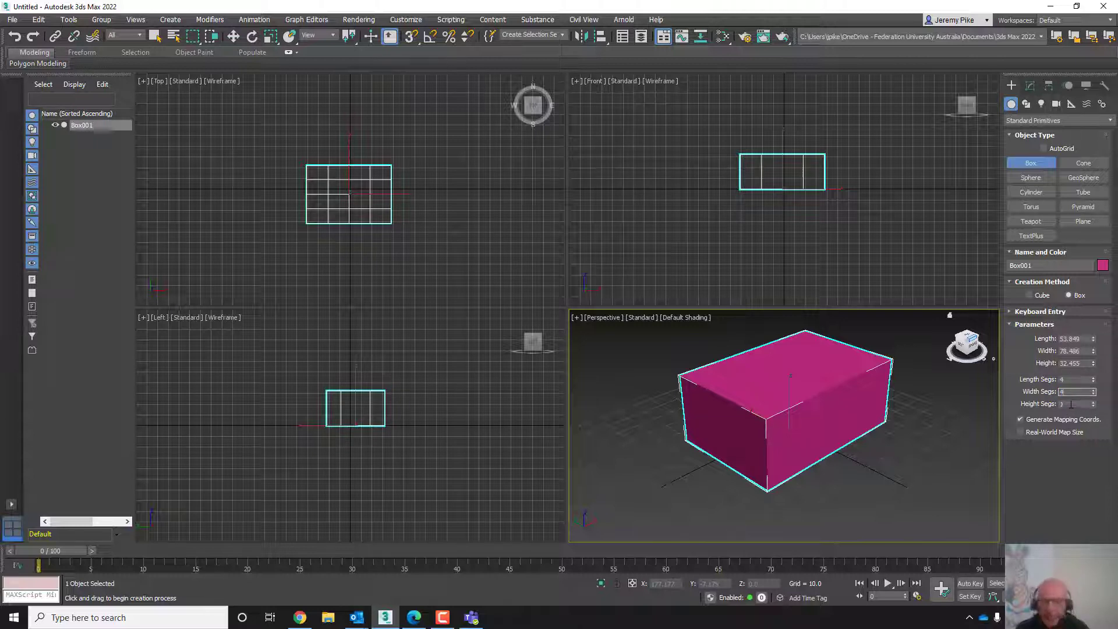
{"action": "left_click", "coordinate": [1071, 404]}
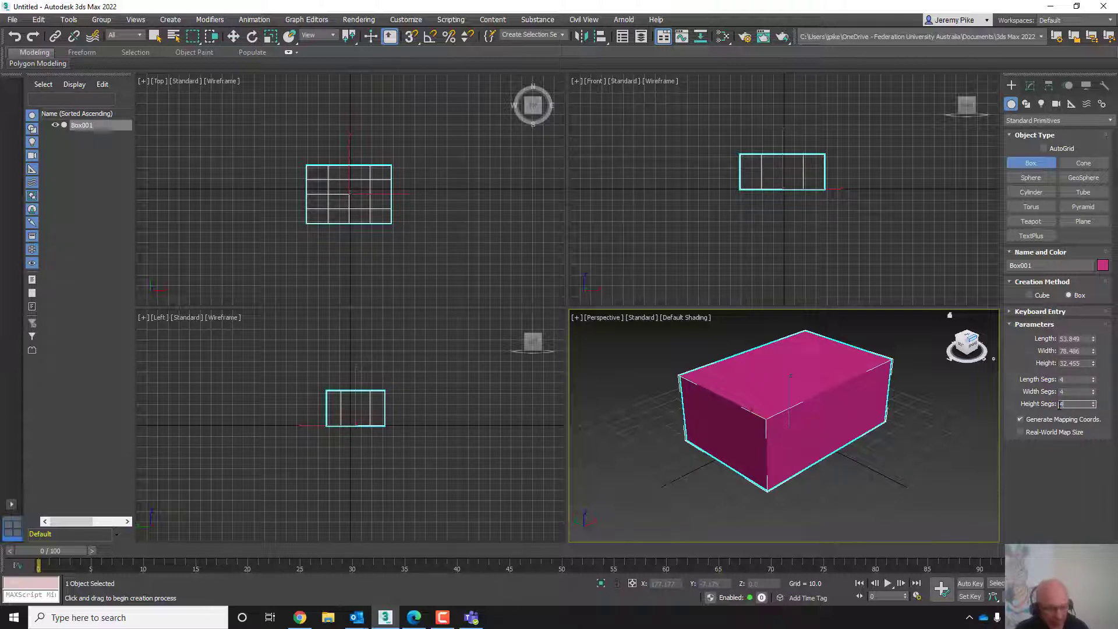
{"action": "type", "text": "4"}
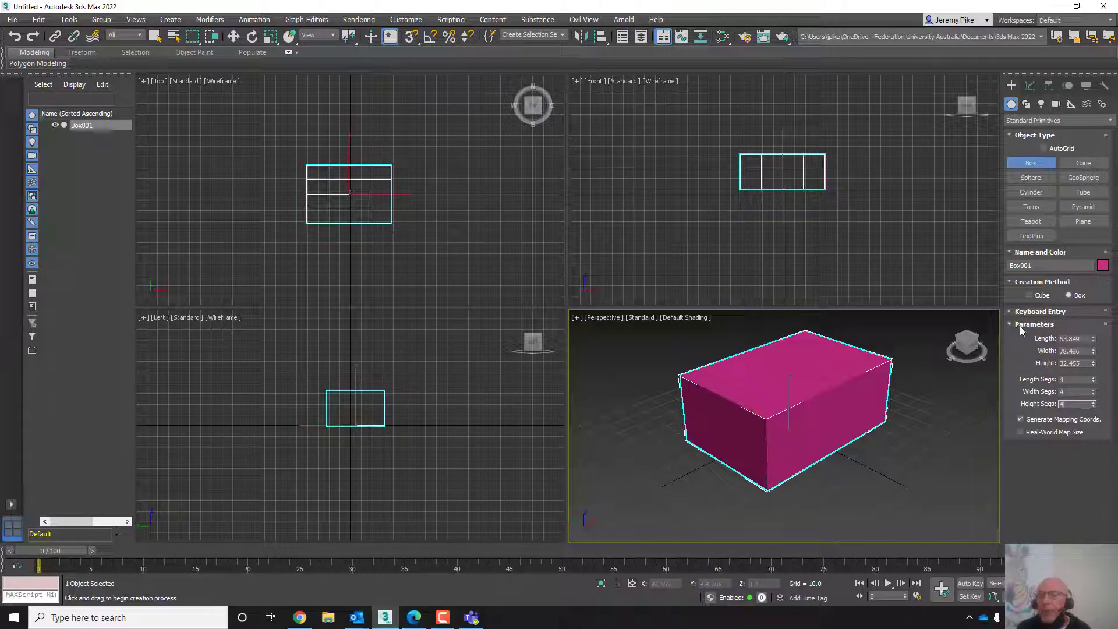
{"action": "left_click", "coordinate": [1068, 379]}
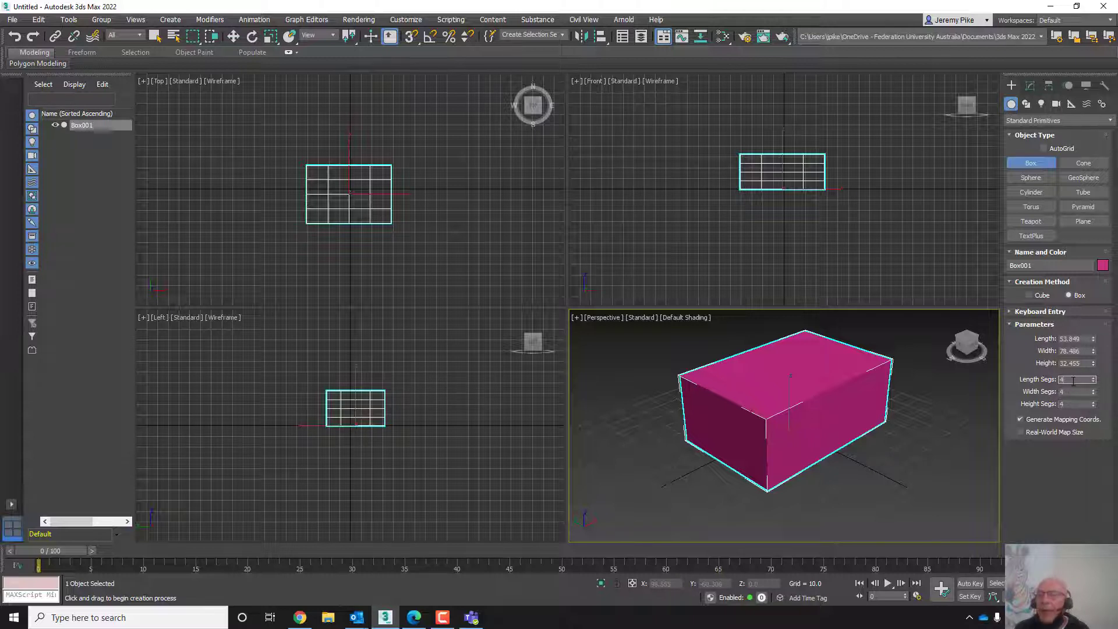
- Switch the perspective viewport's display mode to Edged Faces to show the box's segments
{"action": "left_click", "coordinate": [690, 319]}
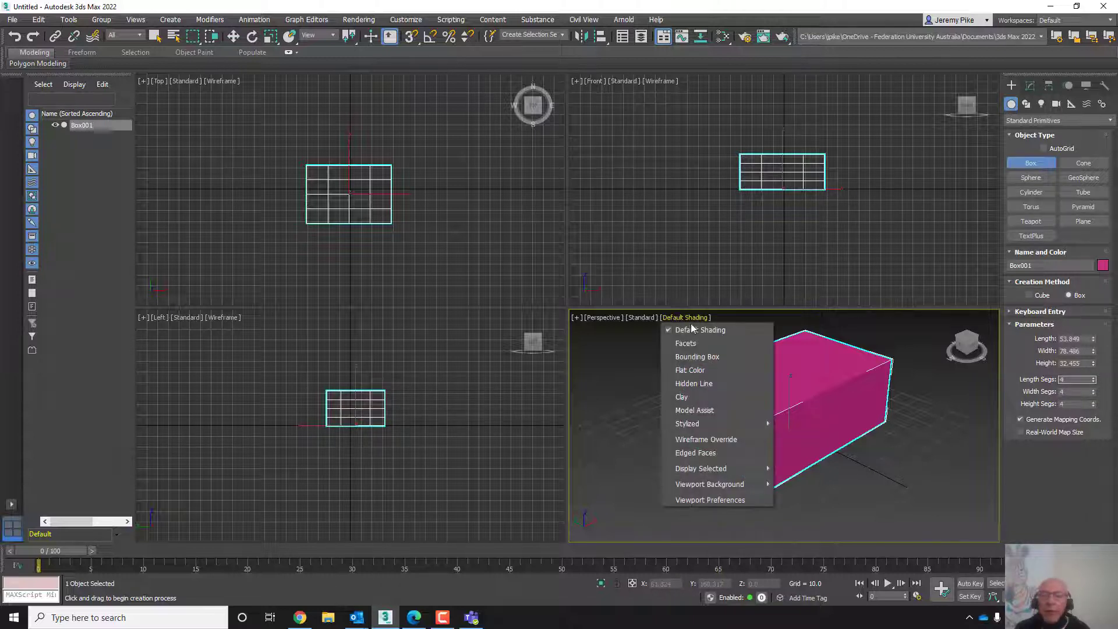
{"action": "left_click", "coordinate": [694, 454]}
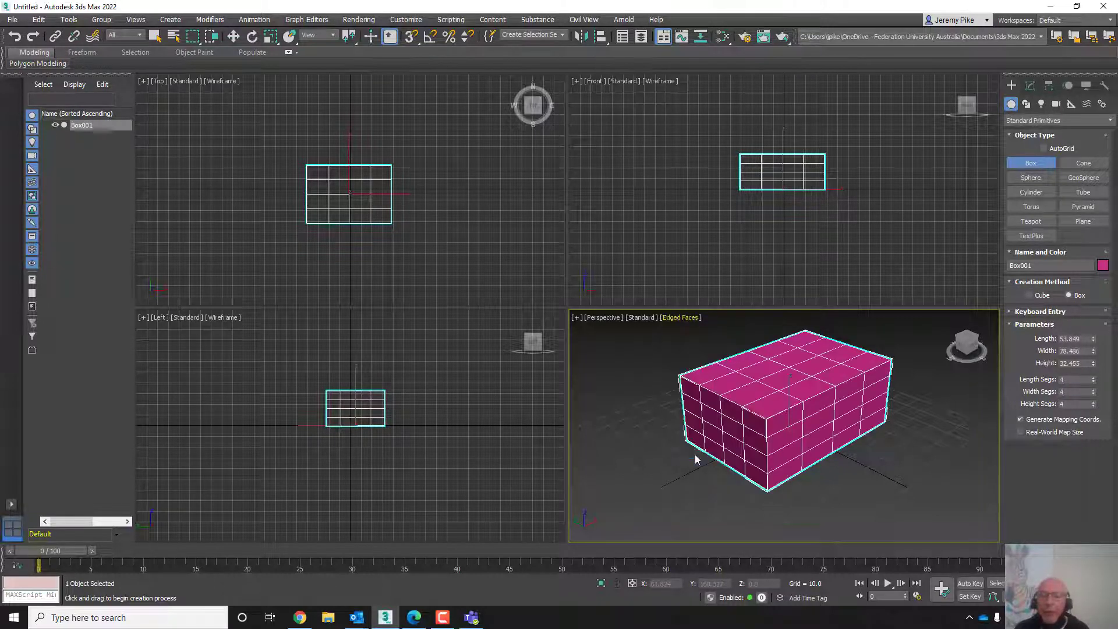
{"action": "scroll", "coordinate": [806, 432], "scroll_direction": "up", "scroll_amount": 3}
{"action": "middle_click_drag", "start_coordinate": [806, 431], "coordinate": [752, 439]}
{"action": "scroll", "coordinate": [757, 437], "scroll_direction": "down", "scroll_amount": 5}
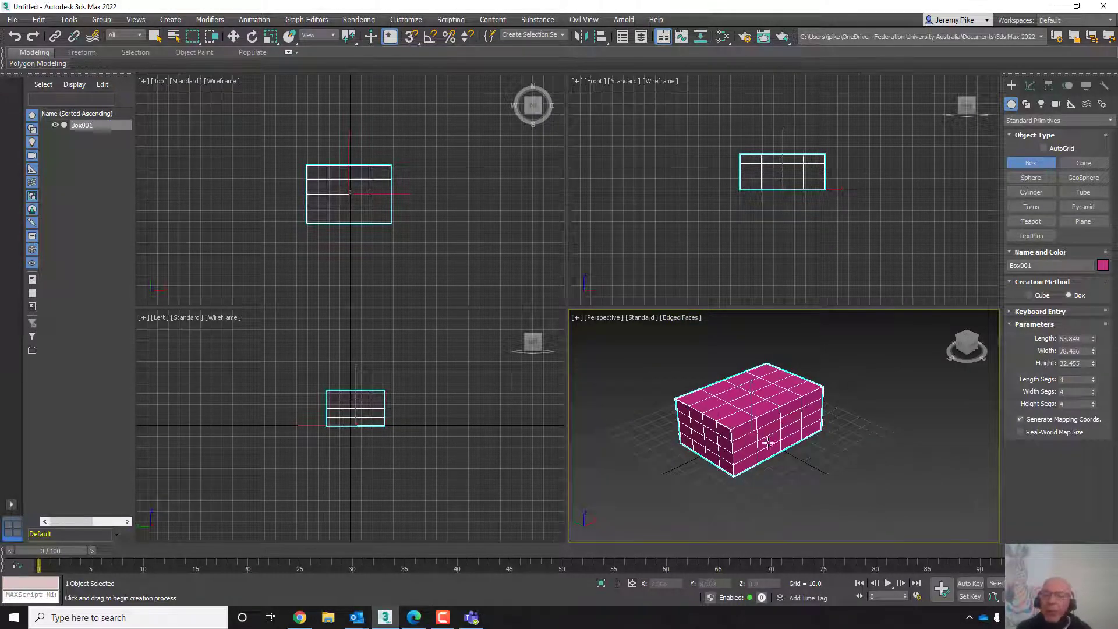
{"action": "scroll", "coordinate": [786, 465], "scroll_direction": "up", "scroll_amount": 3}
{"action": "middle_click_drag", "start_coordinate": [798, 474], "coordinate": [801, 478]}
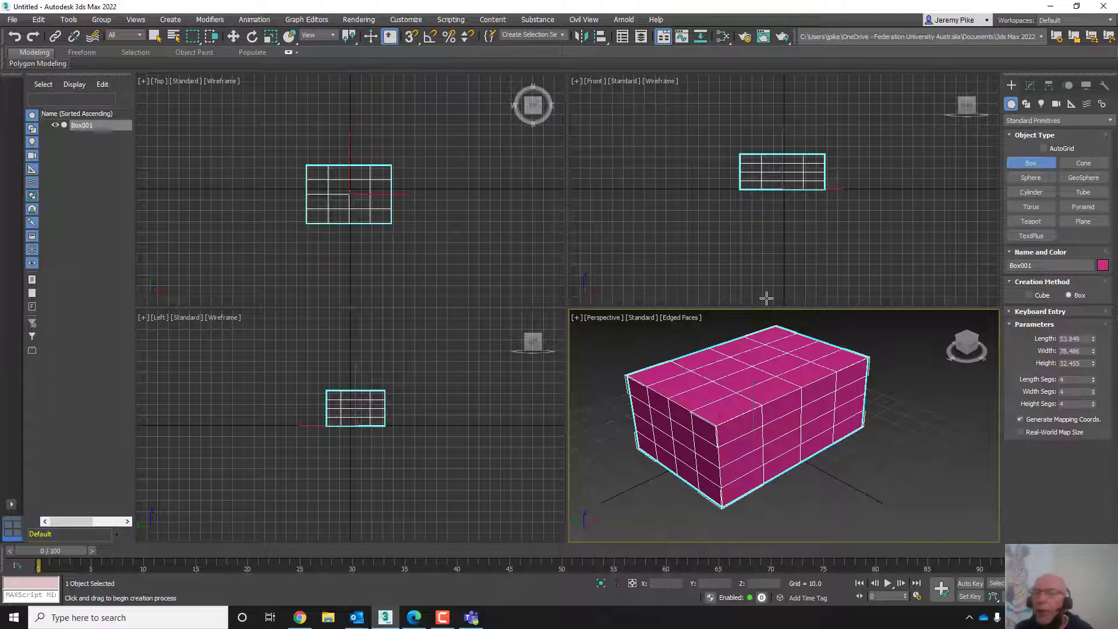
- Convert the box to an Editable Poly
{"action": "right_click", "coordinate": [789, 395]}
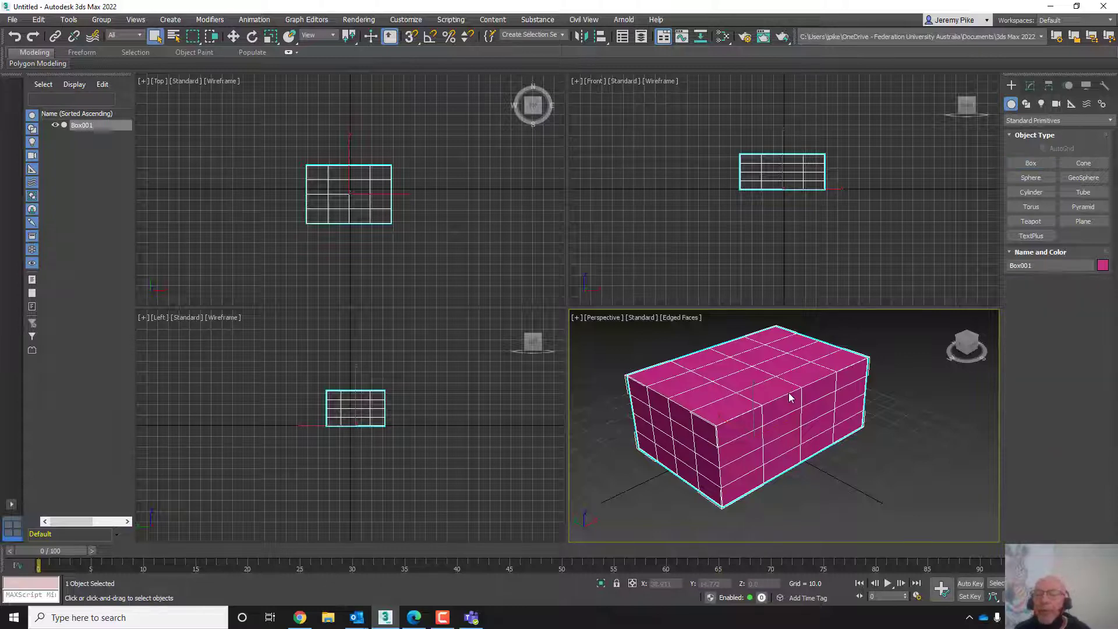
{"action": "right_click", "coordinate": [776, 381]}
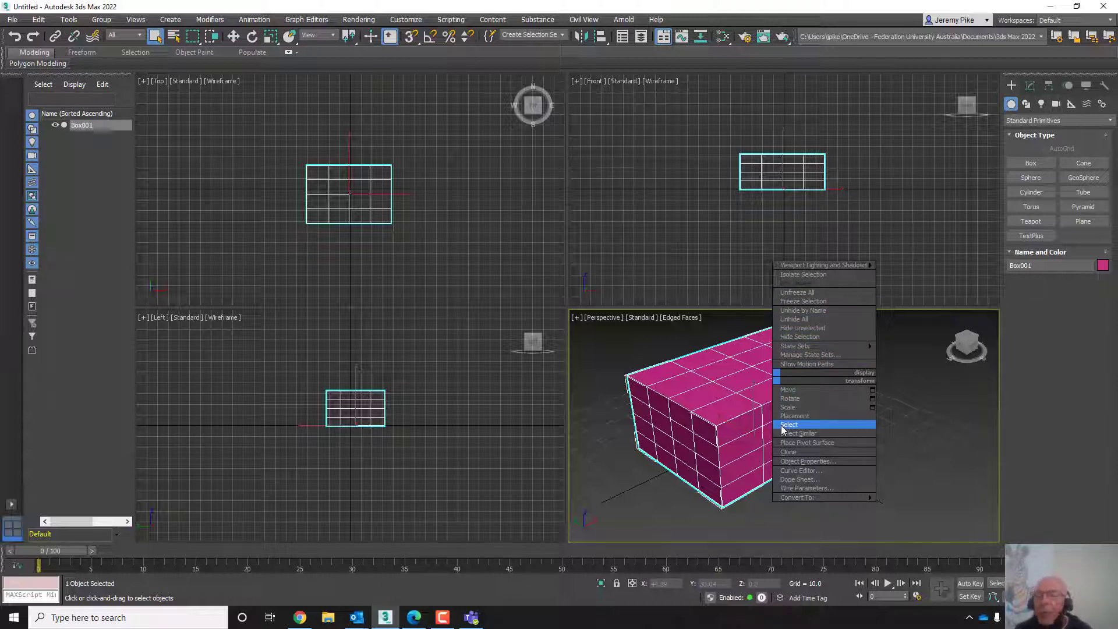
{"action": "mouse_move", "coordinate": [786, 498]}
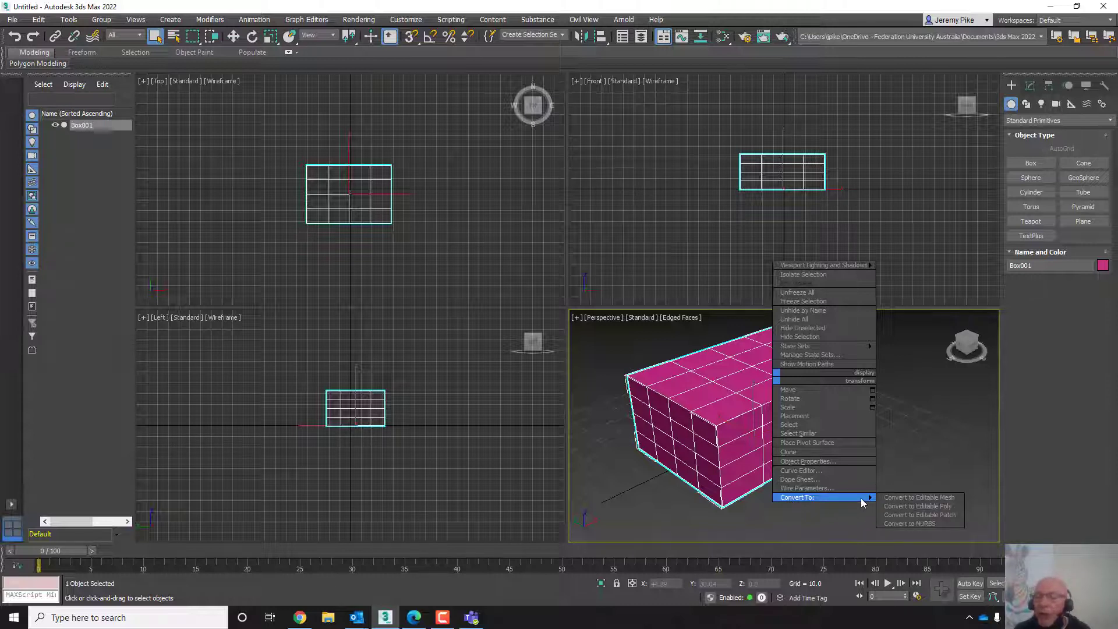
{"action": "left_click", "coordinate": [892, 509]}
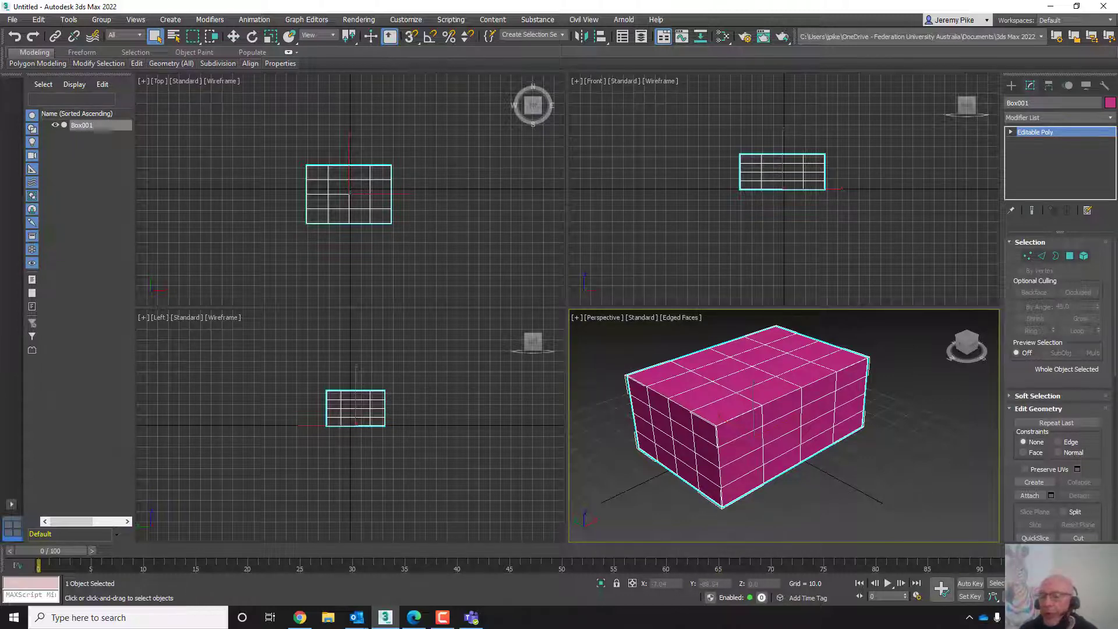
{"action": "key", "text": "alt+w"}
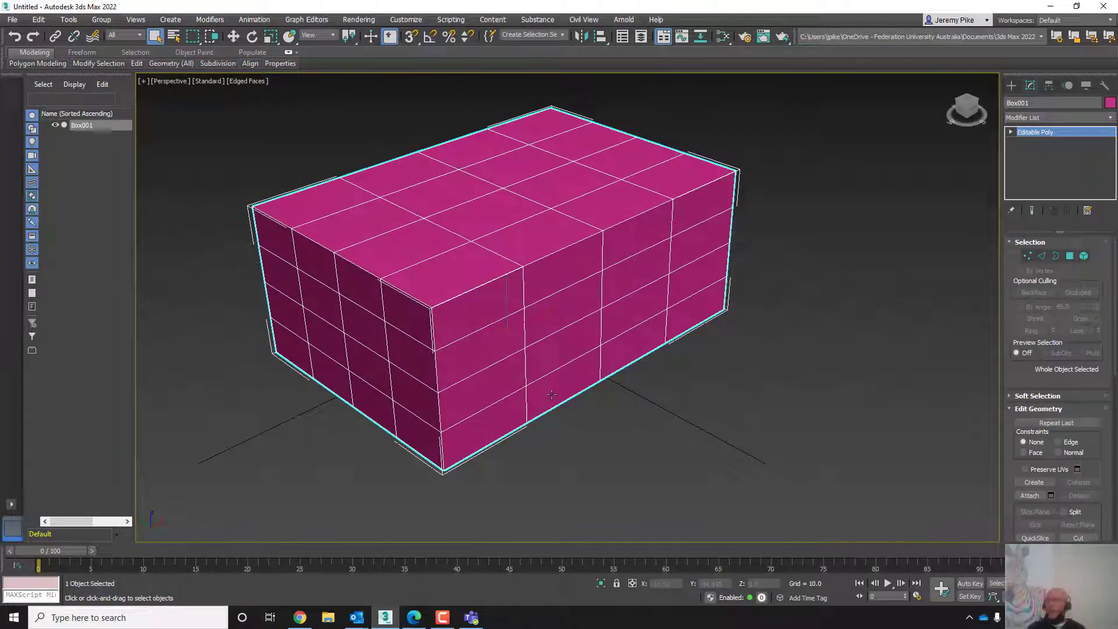
{"action": "right_click", "coordinate": [533, 355]}
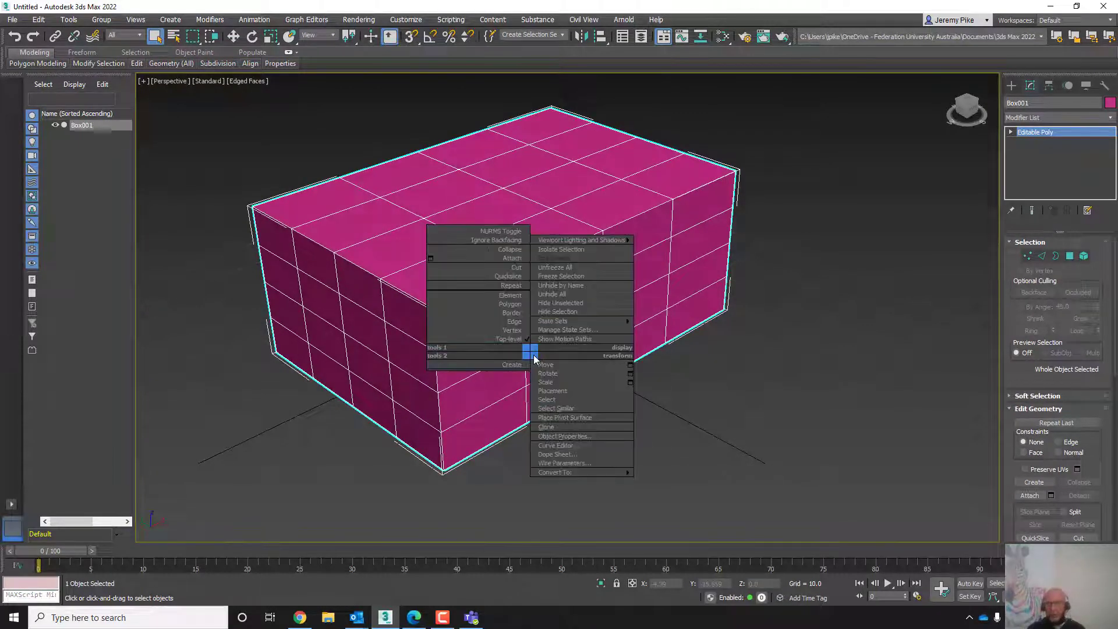
{"action": "mouse_move", "coordinate": [554, 473]}
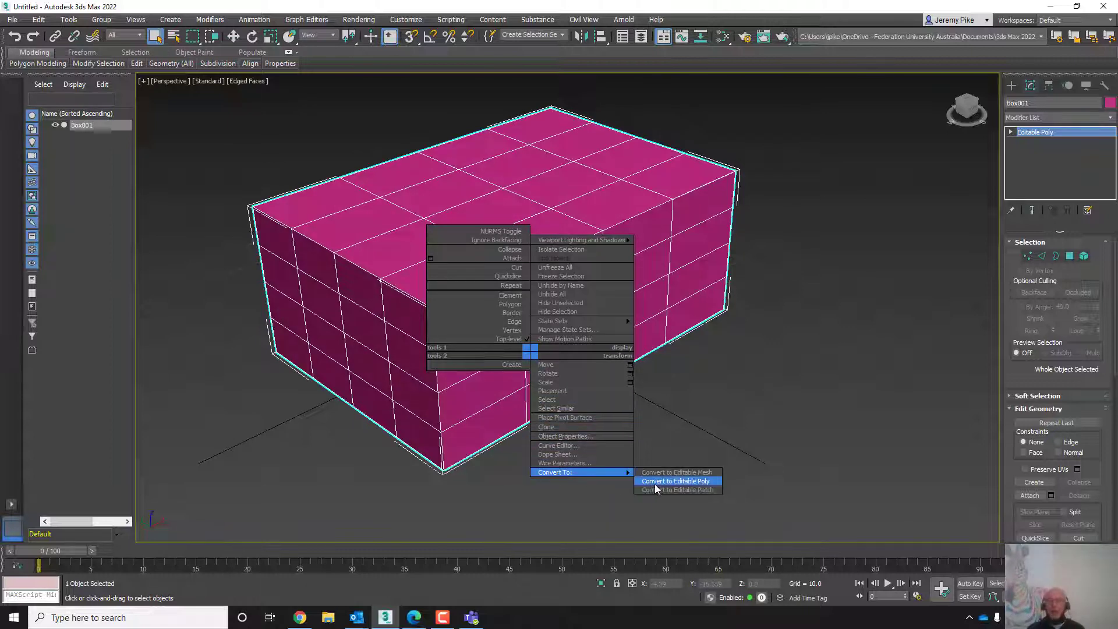
{"action": "left_click", "coordinate": [808, 342]}
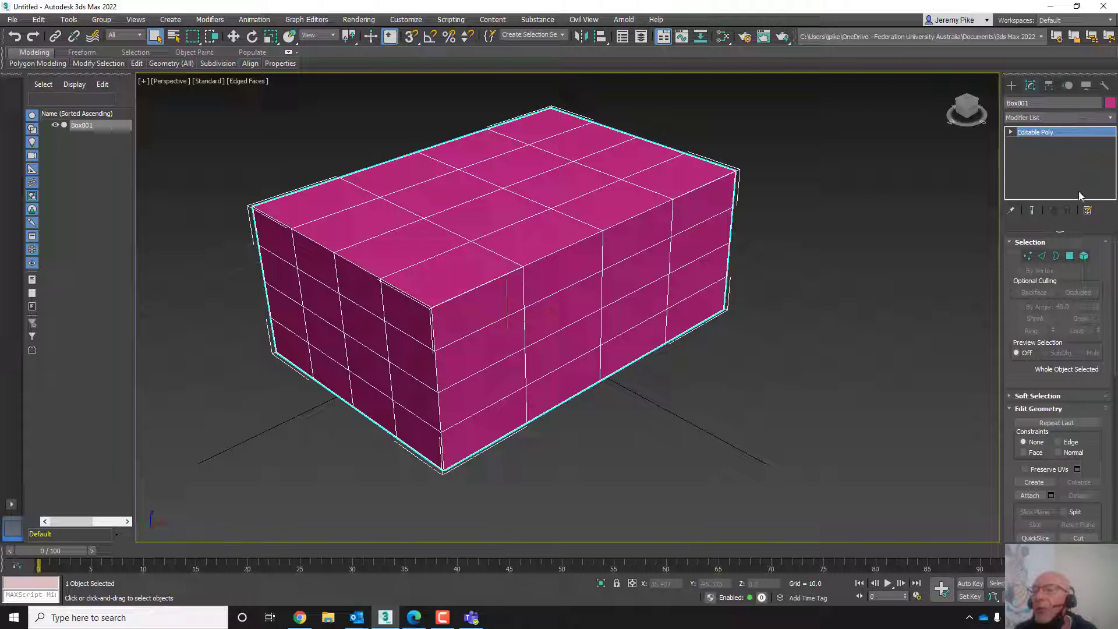
- Expand the Editable Poly, enter Vertex sub-object level and select a vertex on the box's top edge with the Move tool
{"action": "left_click", "coordinate": [1011, 132]}
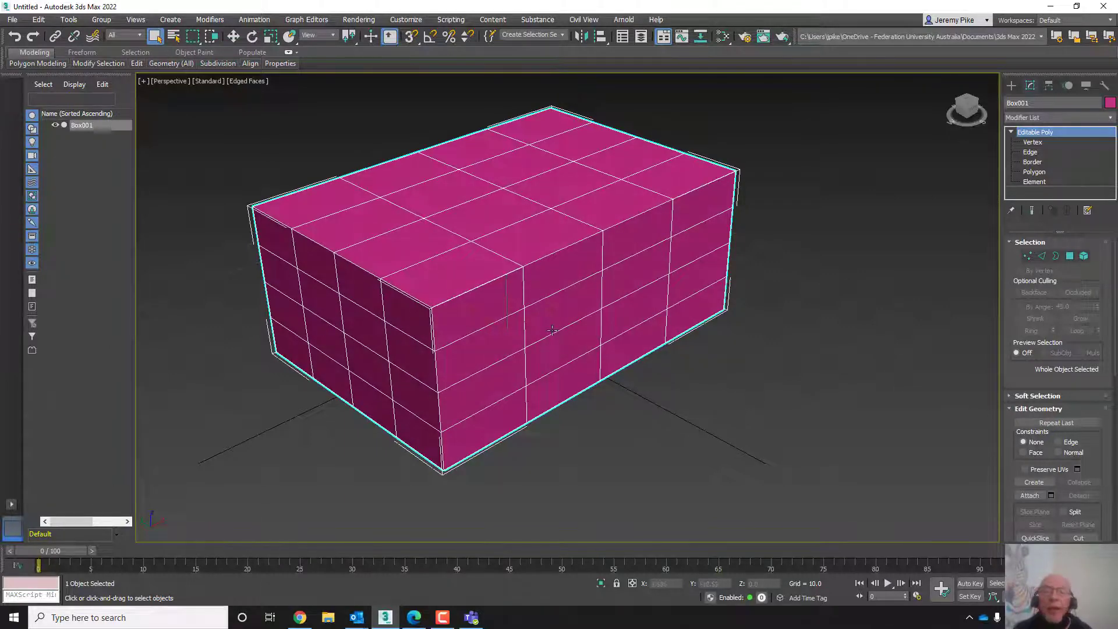
{"action": "scroll", "coordinate": [608, 314], "scroll_direction": "up", "scroll_amount": 5}
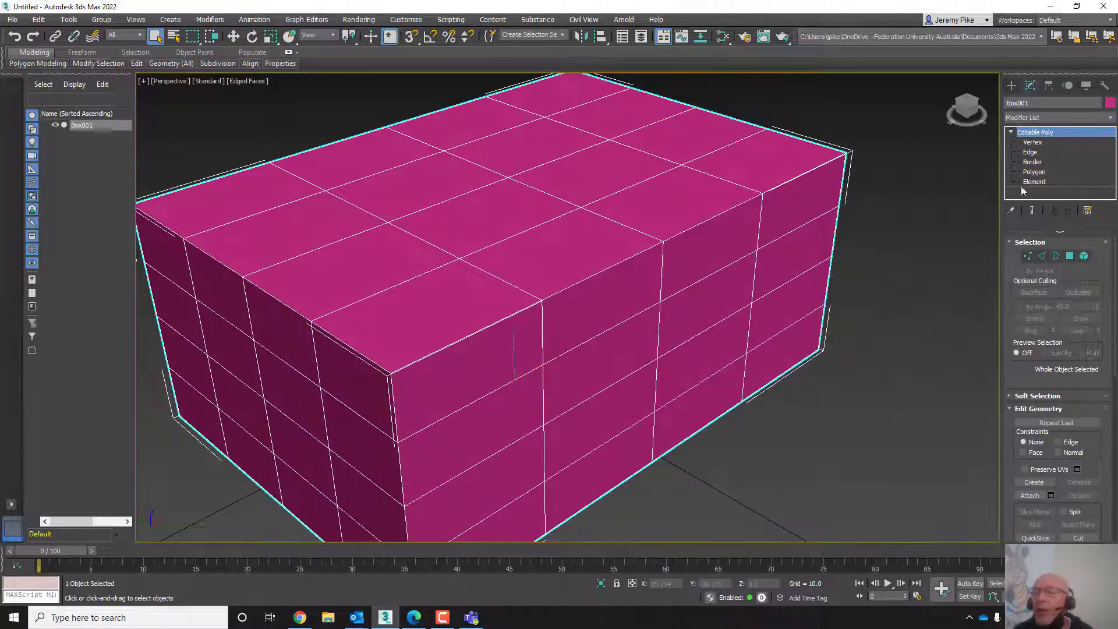
{"action": "left_click", "coordinate": [1028, 256]}
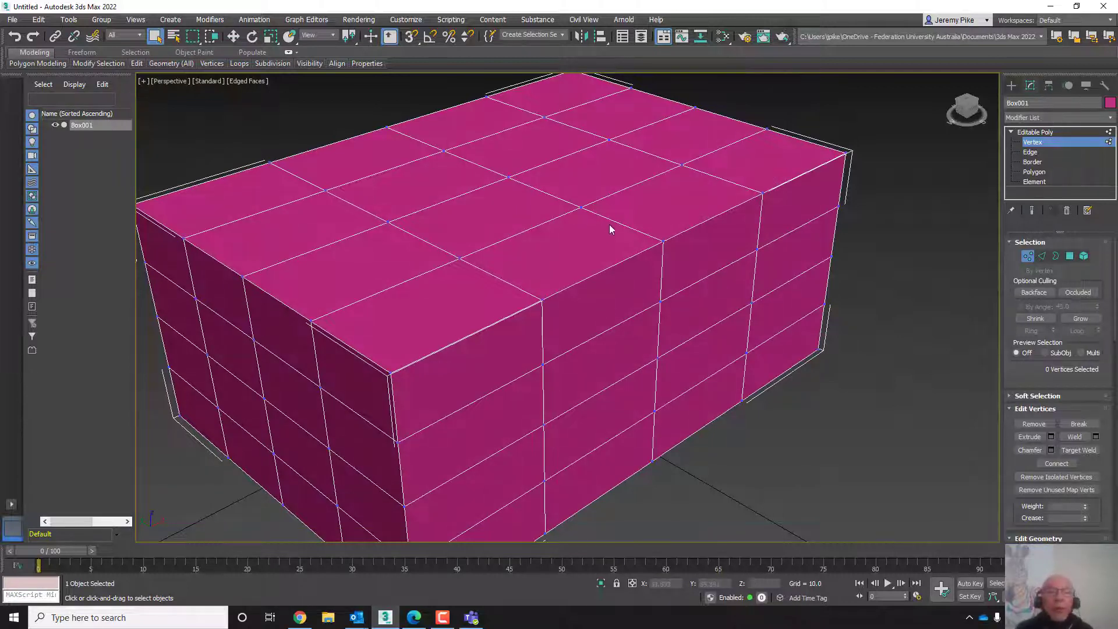
{"action": "key", "text": "w"}
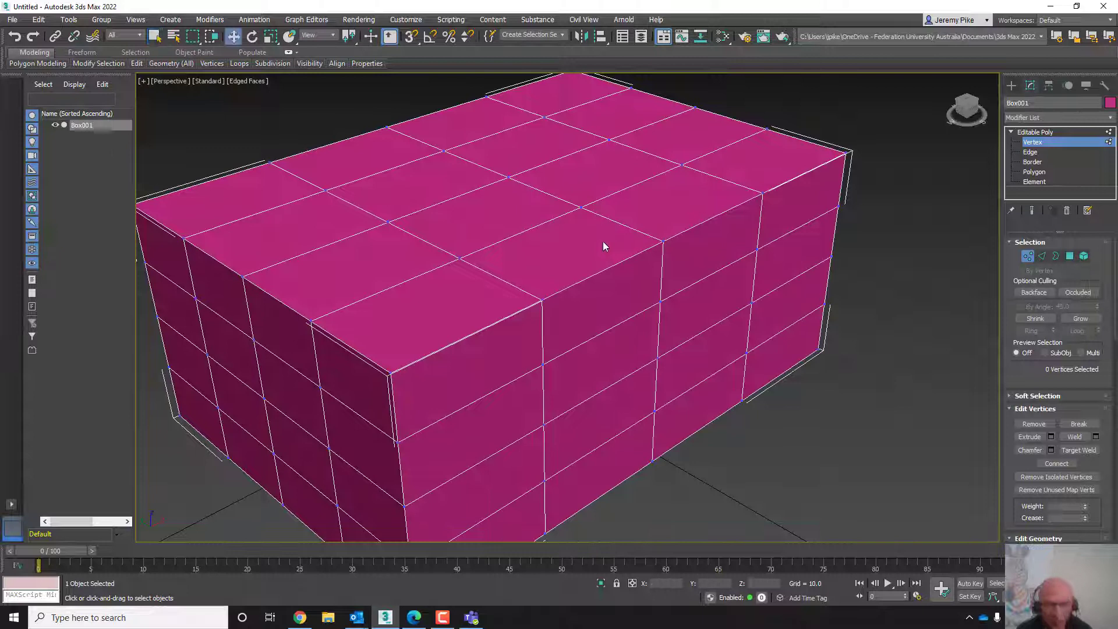
{"action": "left_click", "coordinate": [680, 260]}
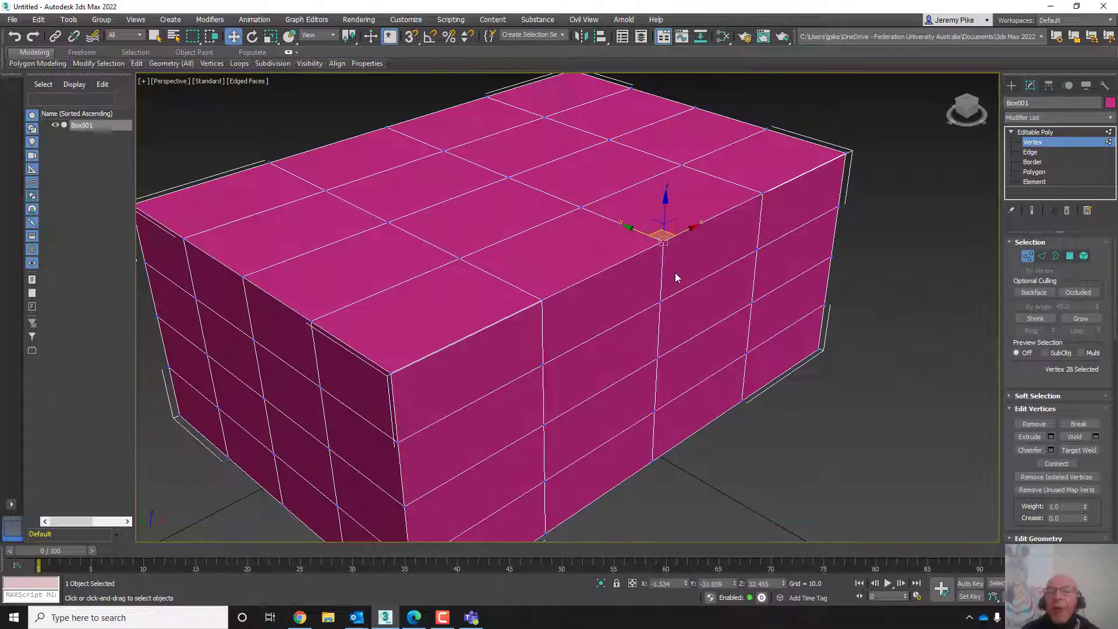
{"action": "scroll", "coordinate": [677, 271], "scroll_direction": "up", "scroll_amount": 8}
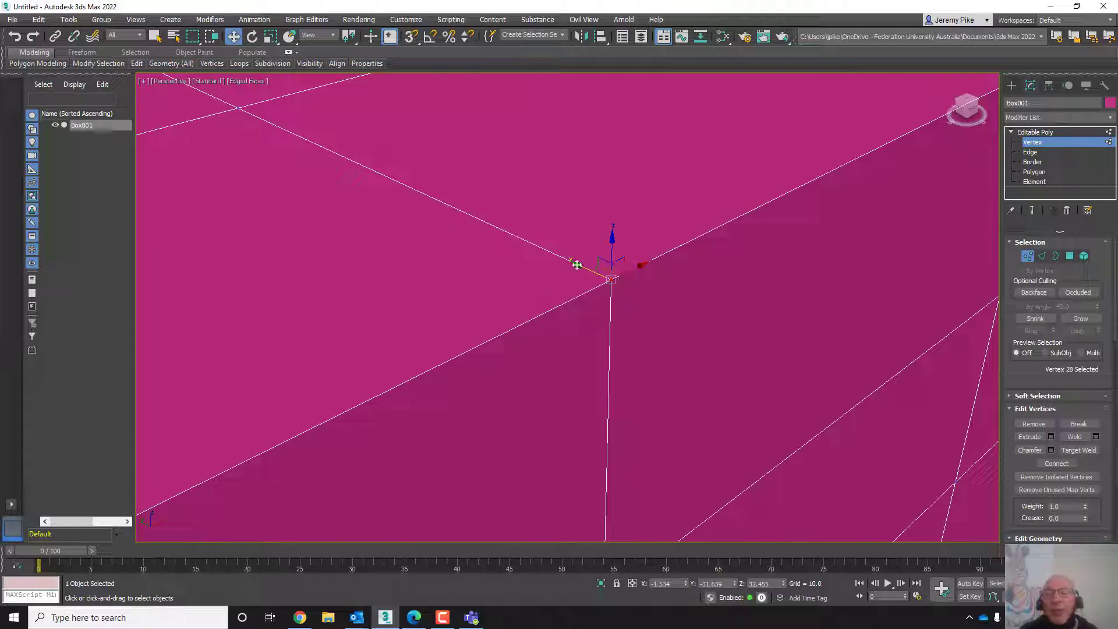
{"action": "scroll", "coordinate": [576, 265], "scroll_direction": "down", "scroll_amount": 5}
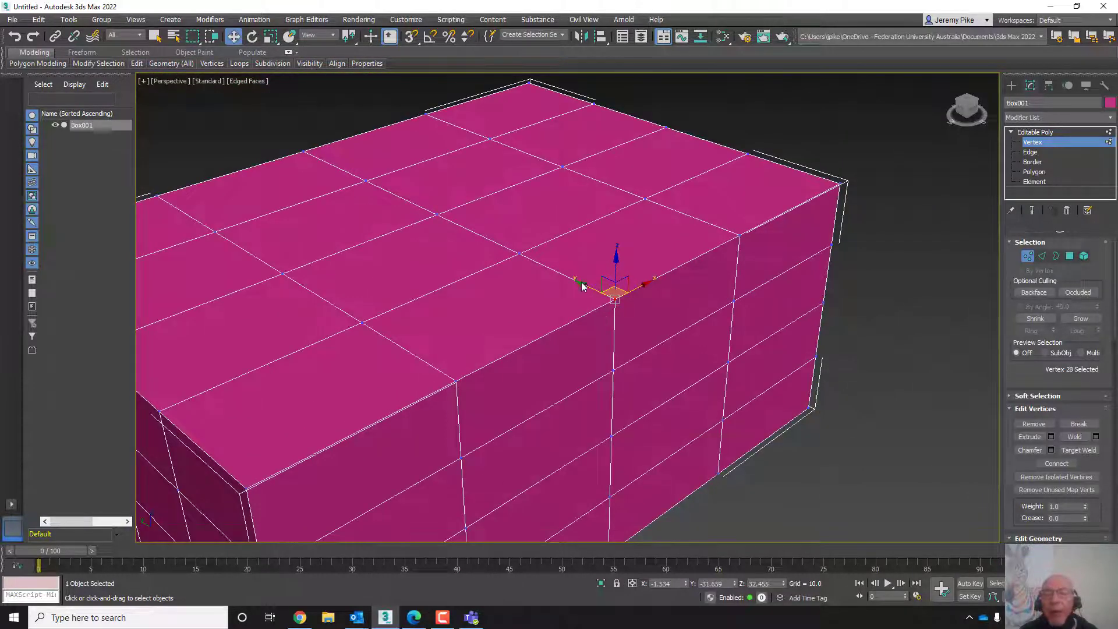
- Move the selected vertex to deform the box, undoing and redoing the last move
{"action": "left_click_drag", "start_coordinate": [582, 283], "coordinate": [581, 317]}
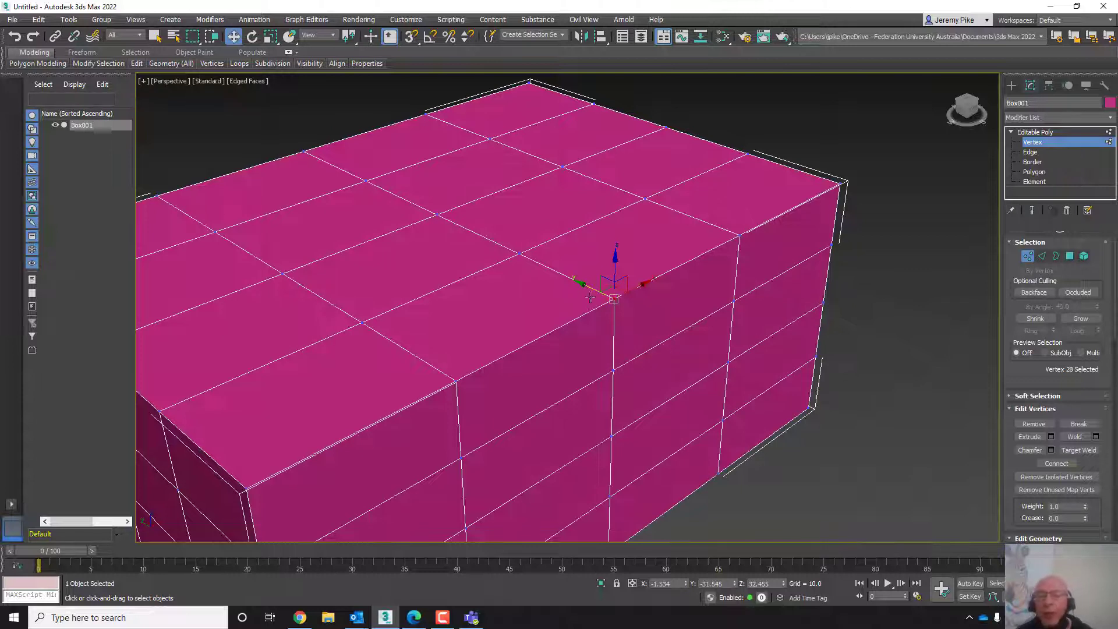
{"action": "left_click_drag", "start_coordinate": [581, 287], "coordinate": [597, 344]}
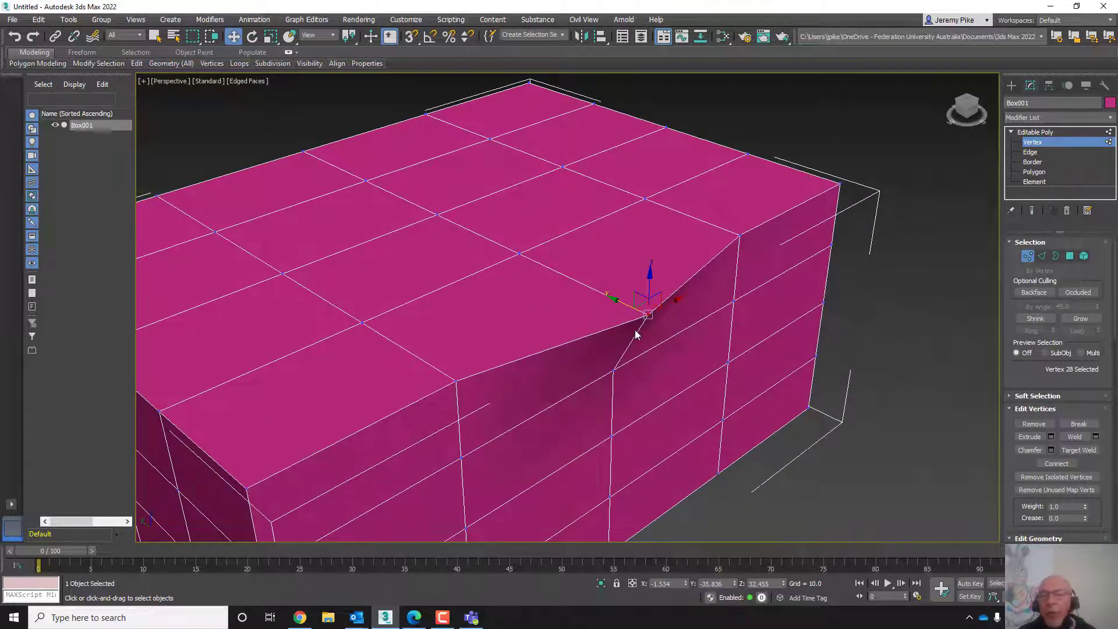
{"action": "left_click_drag", "start_coordinate": [612, 299], "coordinate": [583, 287]}
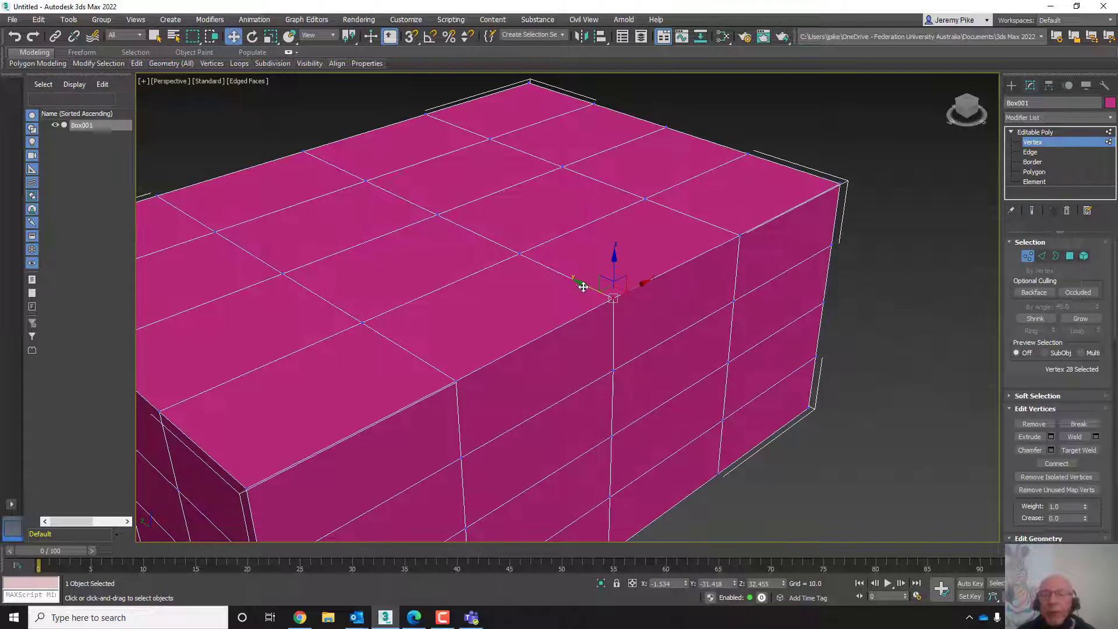
{"action": "key", "text": "ctrl+z"}
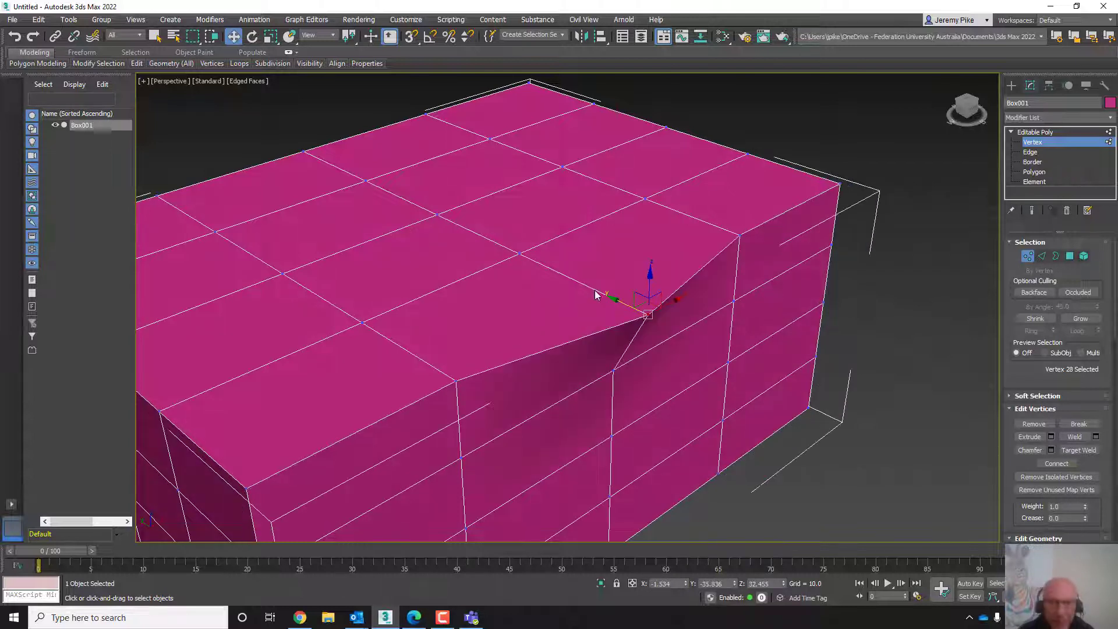
{"action": "key", "text": "ctrl+y"}
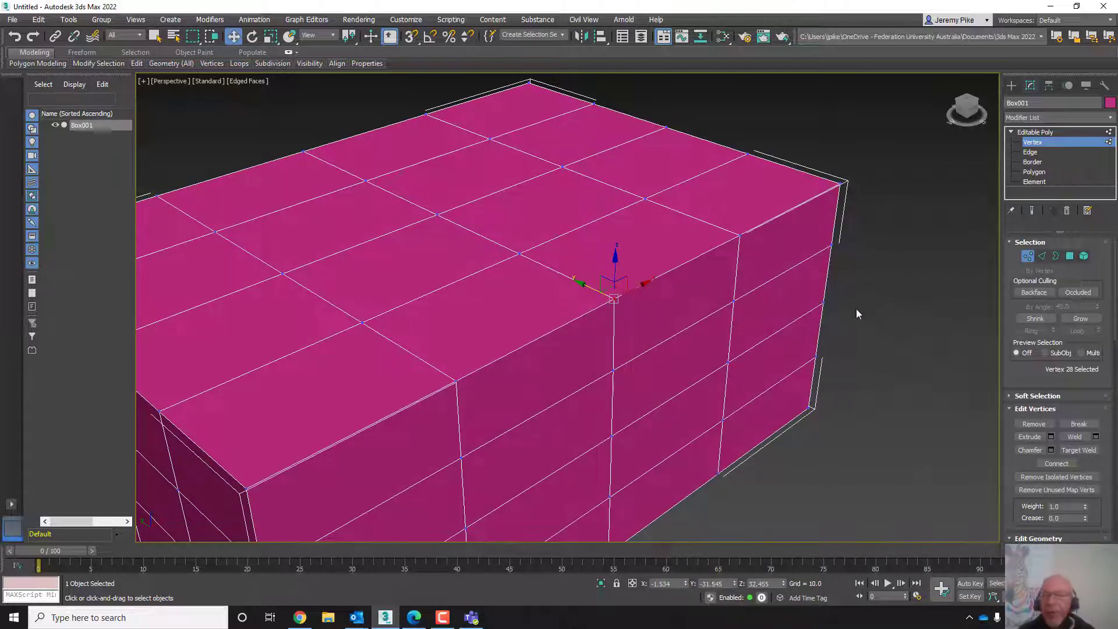
- Switch to Edge level, select an edge on the box's top rim, move it down, then undo the move
{"action": "left_click", "coordinate": [1042, 259]}
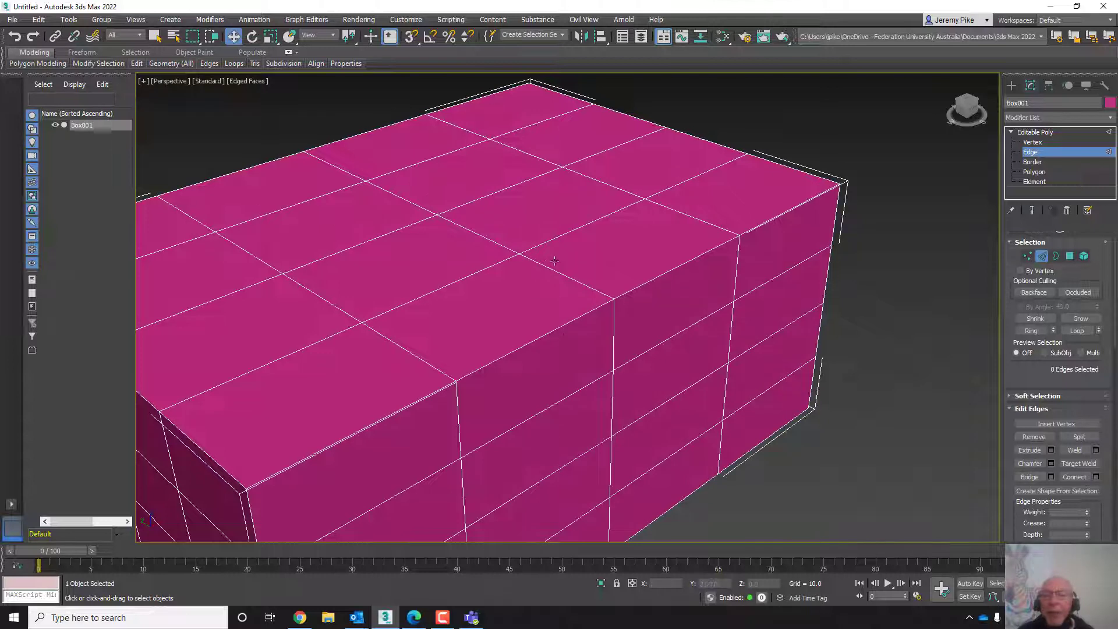
{"action": "left_click", "coordinate": [678, 266]}
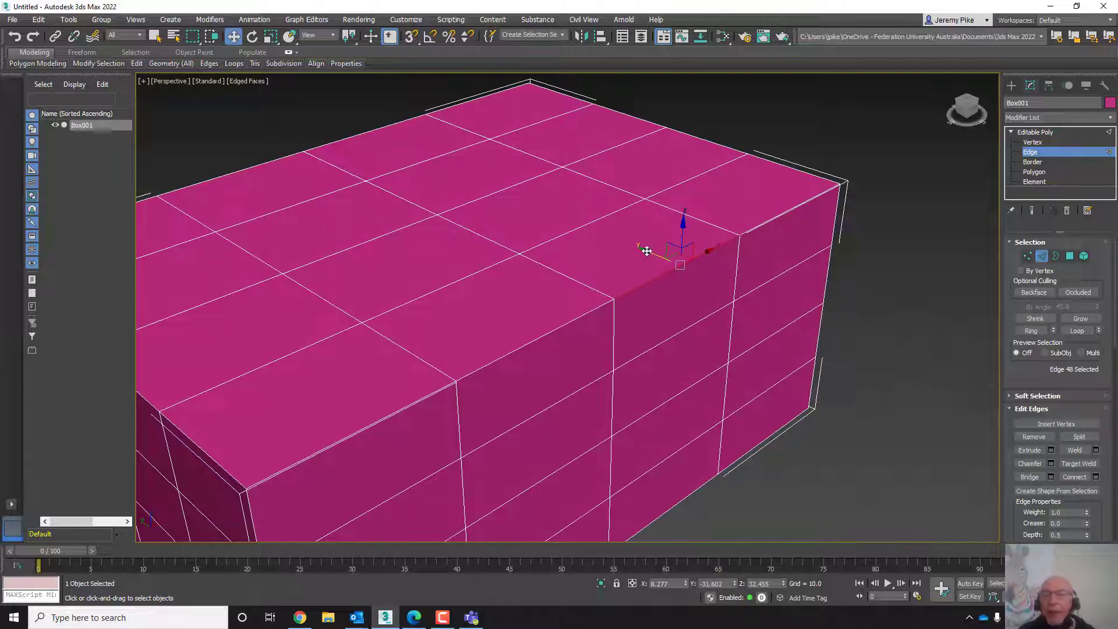
{"action": "left_click_drag", "start_coordinate": [646, 251], "coordinate": [660, 297]}
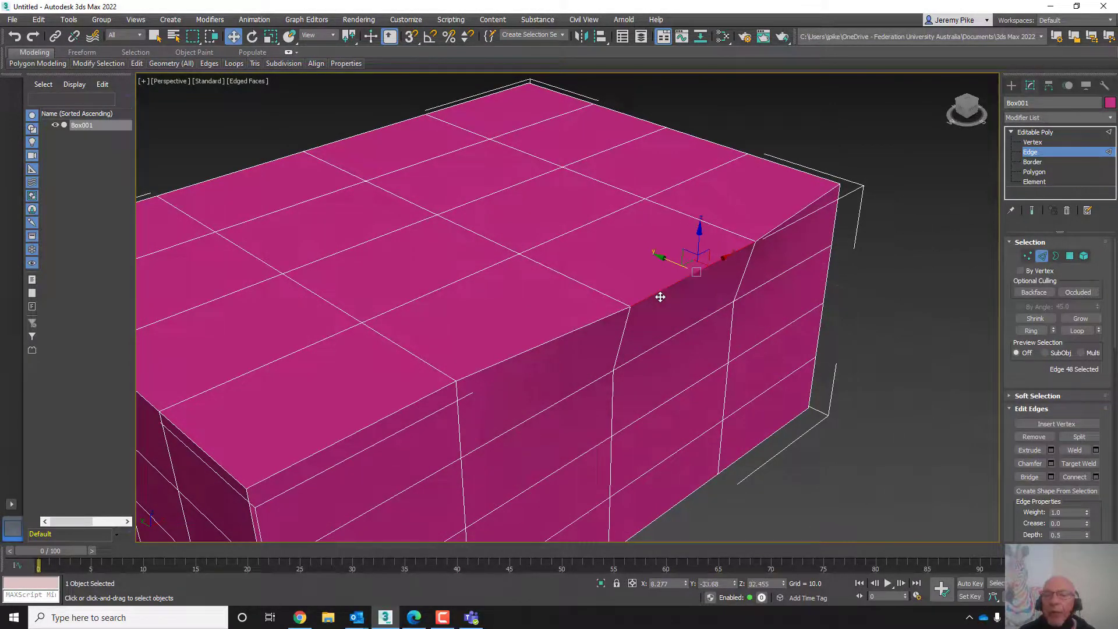
{"action": "key", "text": "ctrl+z"}
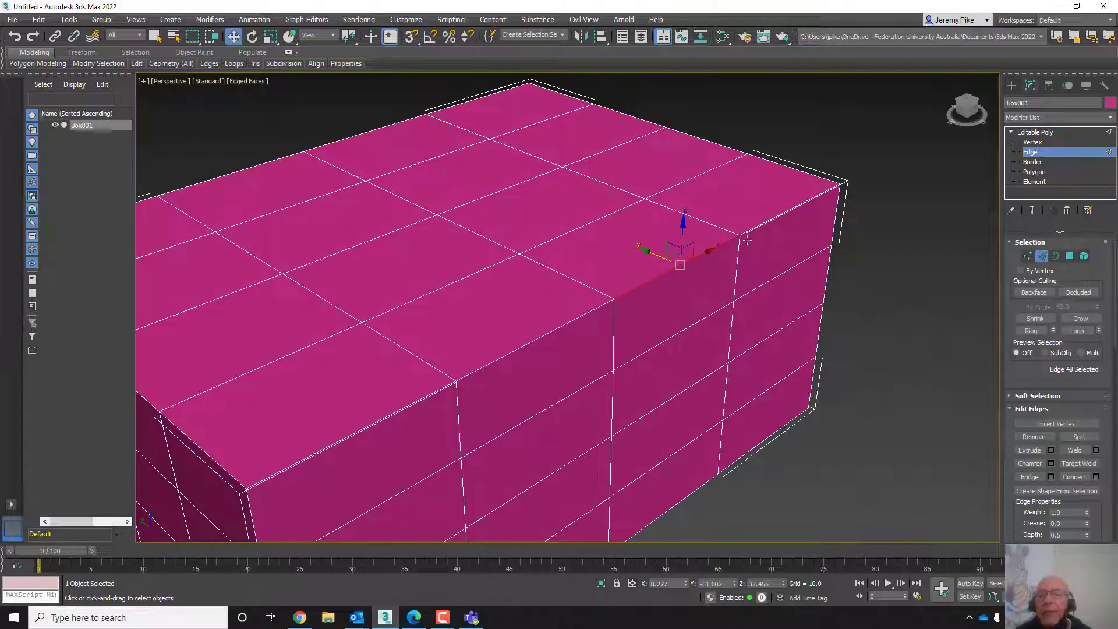
- Switch through Border to Polygon sub-object level and select individual polygons on the box's top and sides in turn
{"action": "left_click", "coordinate": [1055, 260]}
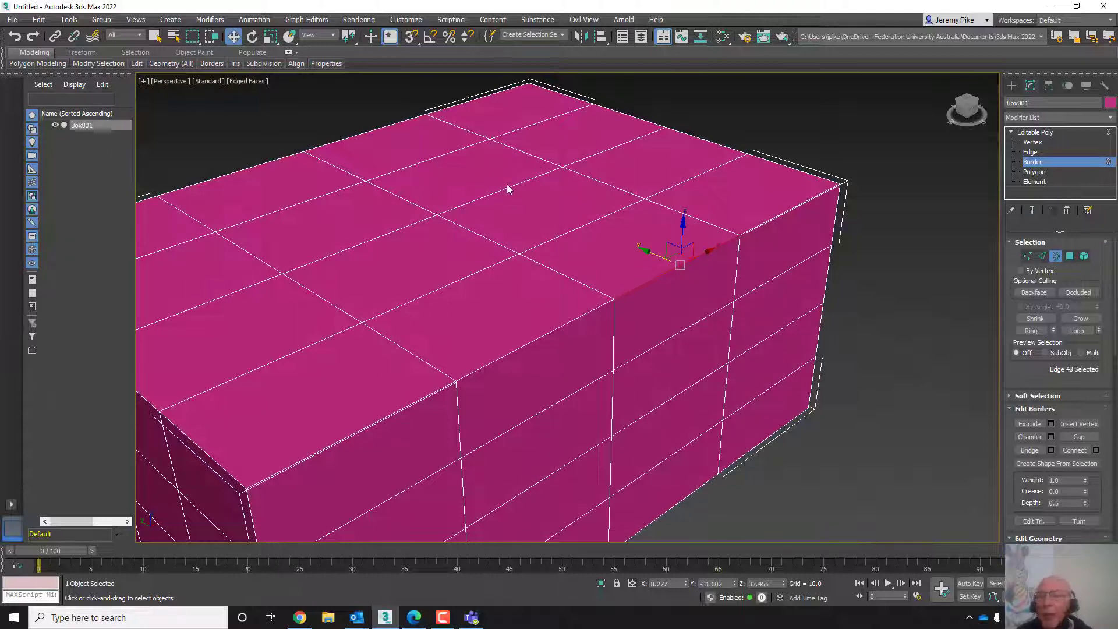
{"action": "left_click", "coordinate": [1070, 257]}
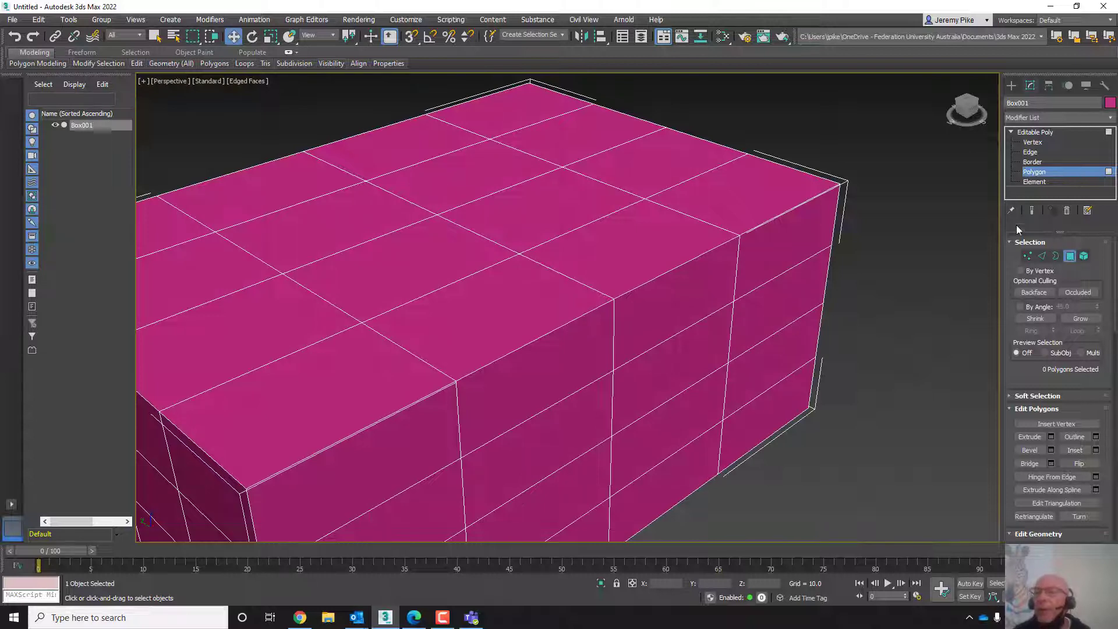
{"action": "left_click", "coordinate": [617, 236]}
{"action": "left_click", "coordinate": [552, 204]}
{"action": "left_click", "coordinate": [445, 256]}
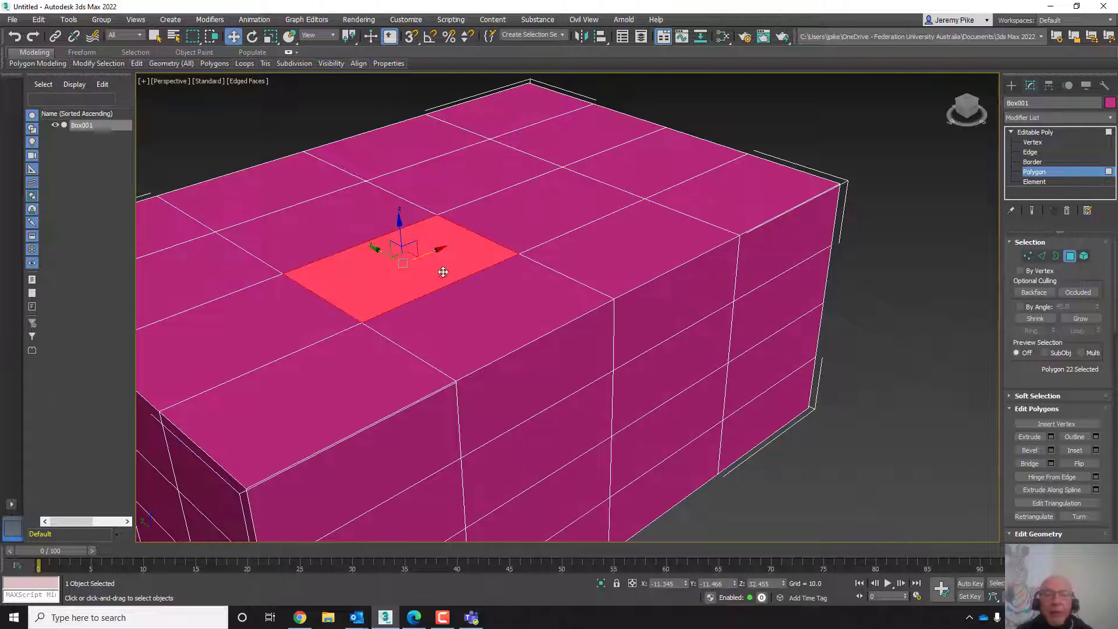
{"action": "left_click", "coordinate": [495, 317]}
{"action": "left_click", "coordinate": [329, 340]}
{"action": "left_click", "coordinate": [281, 308]}
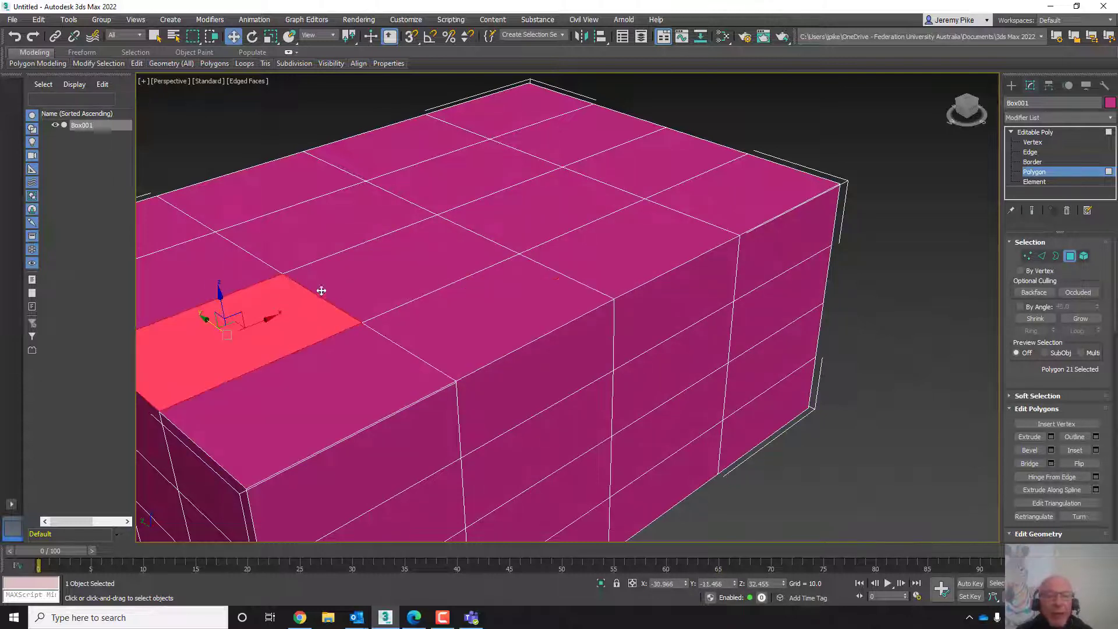
{"action": "left_click", "coordinate": [387, 253]}
{"action": "left_click", "coordinate": [559, 370]}
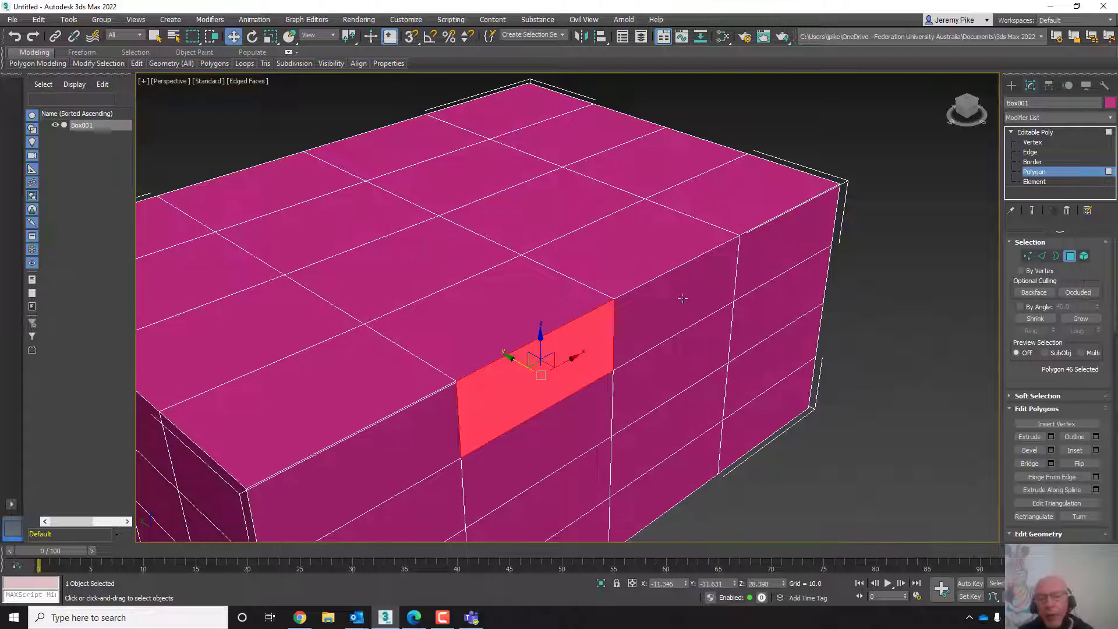
{"action": "left_click", "coordinate": [683, 299]}
{"action": "left_click", "coordinate": [765, 248]}
{"action": "left_click", "coordinate": [792, 300]}
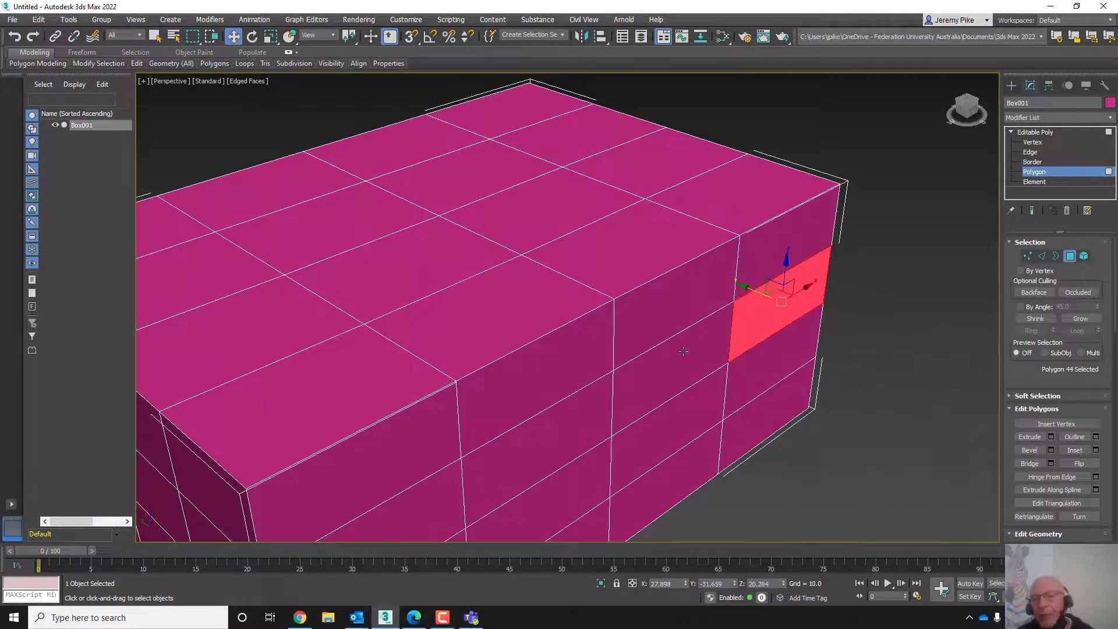
{"action": "left_click", "coordinate": [683, 351]}
{"action": "left_click", "coordinate": [669, 285]}
{"action": "left_click", "coordinate": [786, 226]}
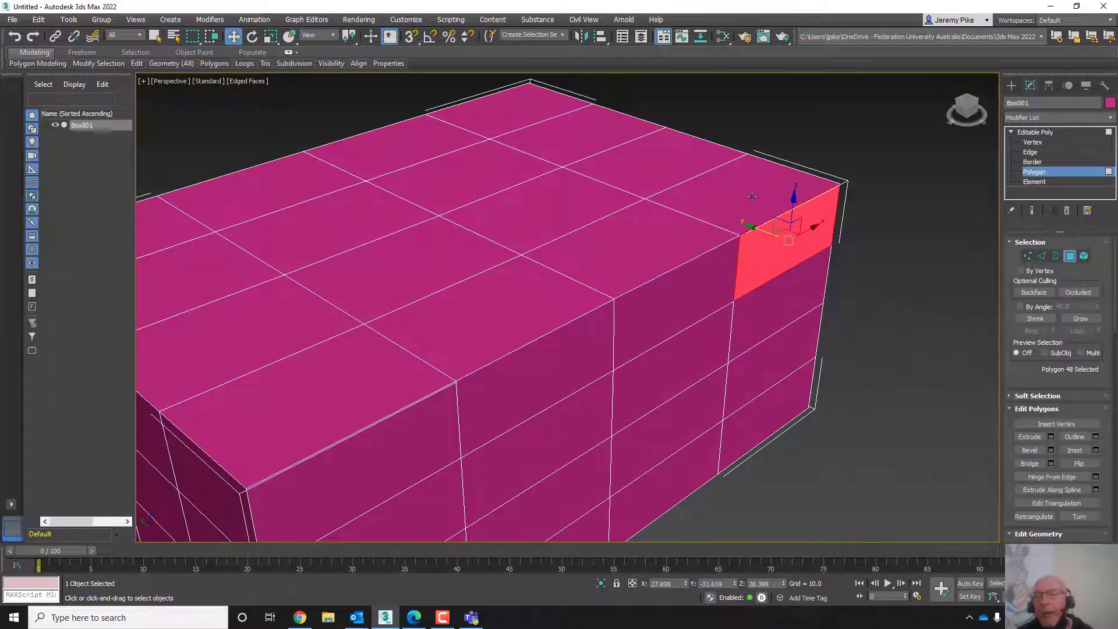
{"action": "left_click", "coordinate": [728, 213]}
{"action": "left_click", "coordinate": [673, 244]}
{"action": "left_click", "coordinate": [536, 305]}
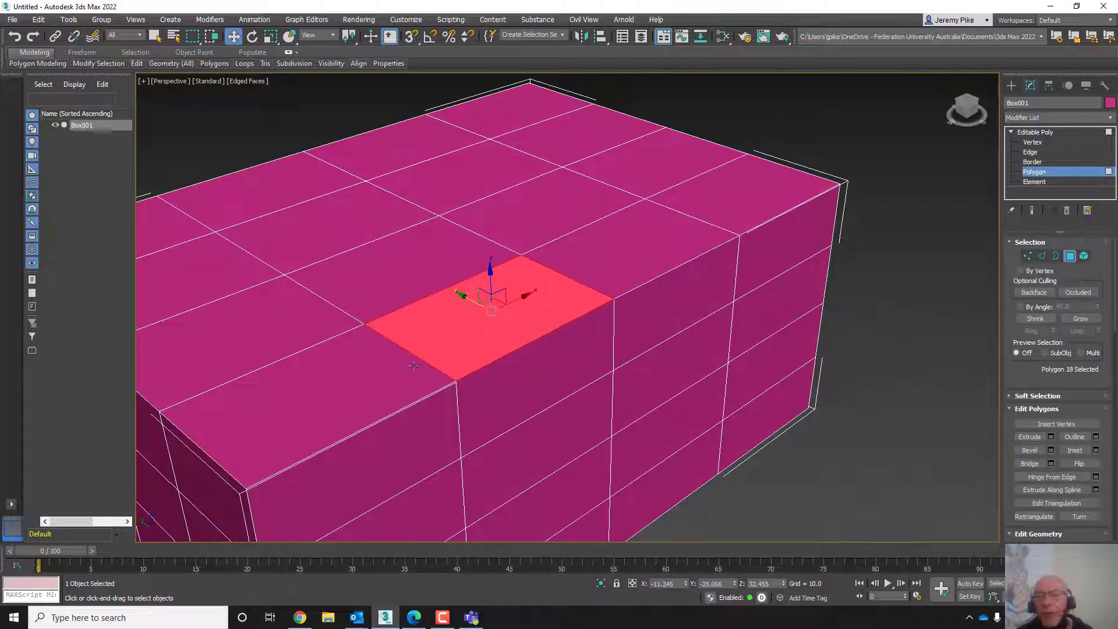
{"action": "left_click", "coordinate": [356, 401]}
{"action": "left_click", "coordinate": [264, 316]}
{"action": "left_click", "coordinate": [382, 262]}
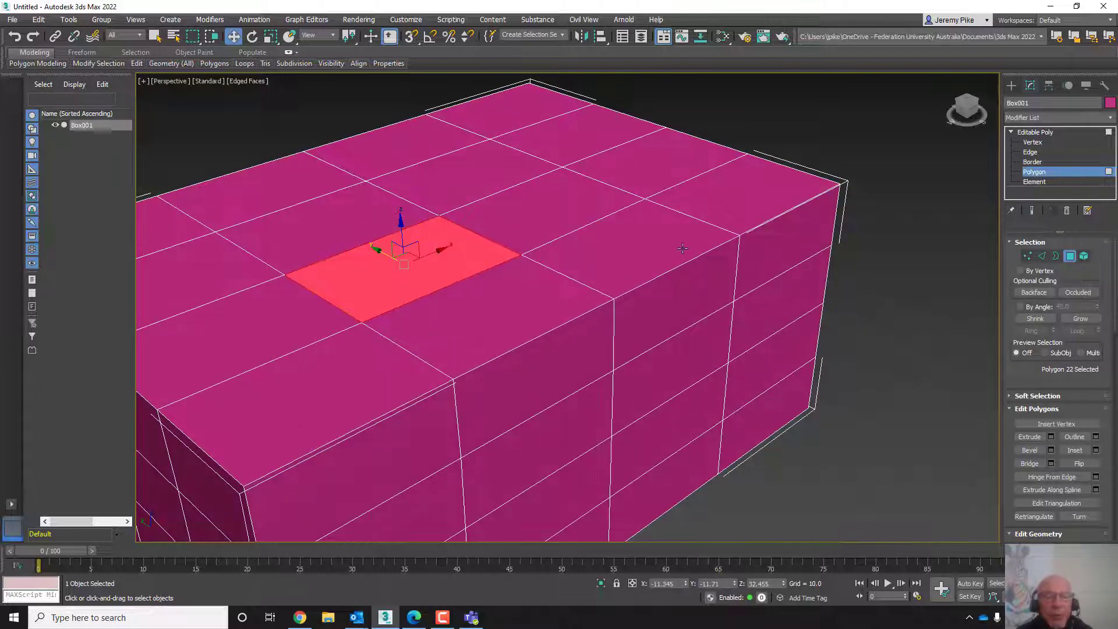
- Select the side polygon below the top rim near the right corner and move it slightly down
{"action": "left_click", "coordinate": [693, 297]}
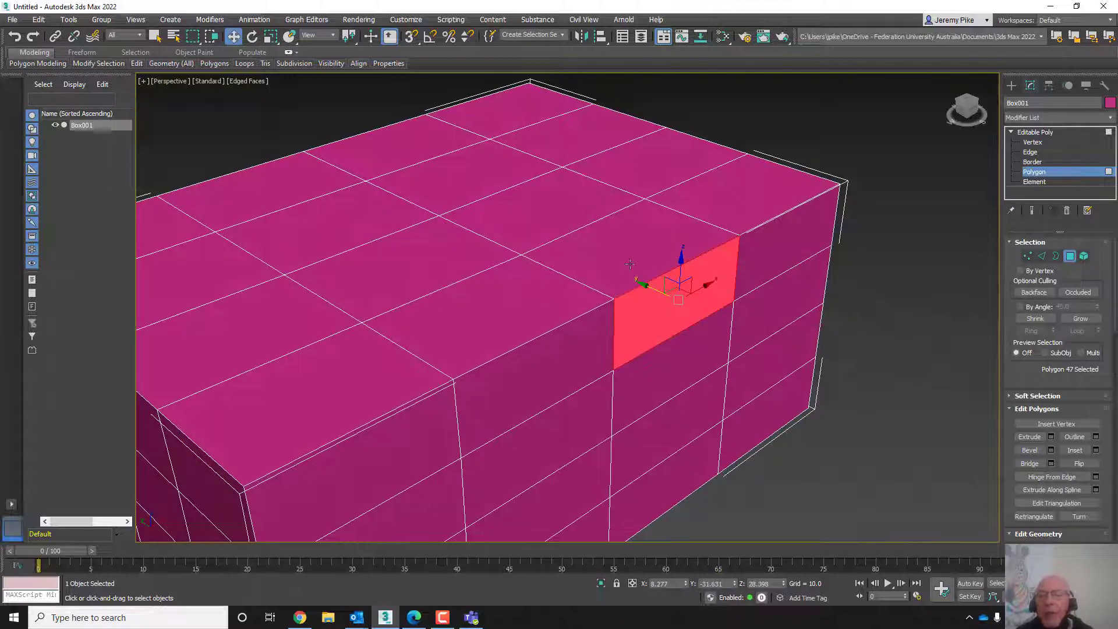
{"action": "left_click_drag", "start_coordinate": [640, 288], "coordinate": [644, 326]}
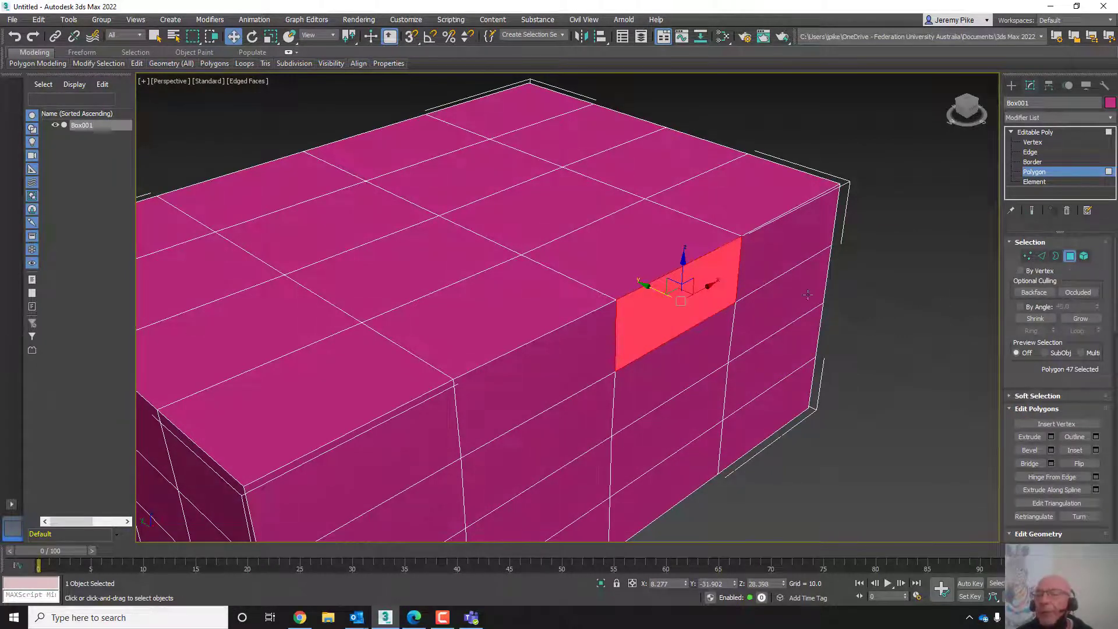
- Deselect the polygons and return the box to the Editable Poly object level
{"action": "left_click", "coordinate": [895, 273]}
{"action": "scroll", "coordinate": [726, 364], "scroll_direction": "down", "scroll_amount": 6}
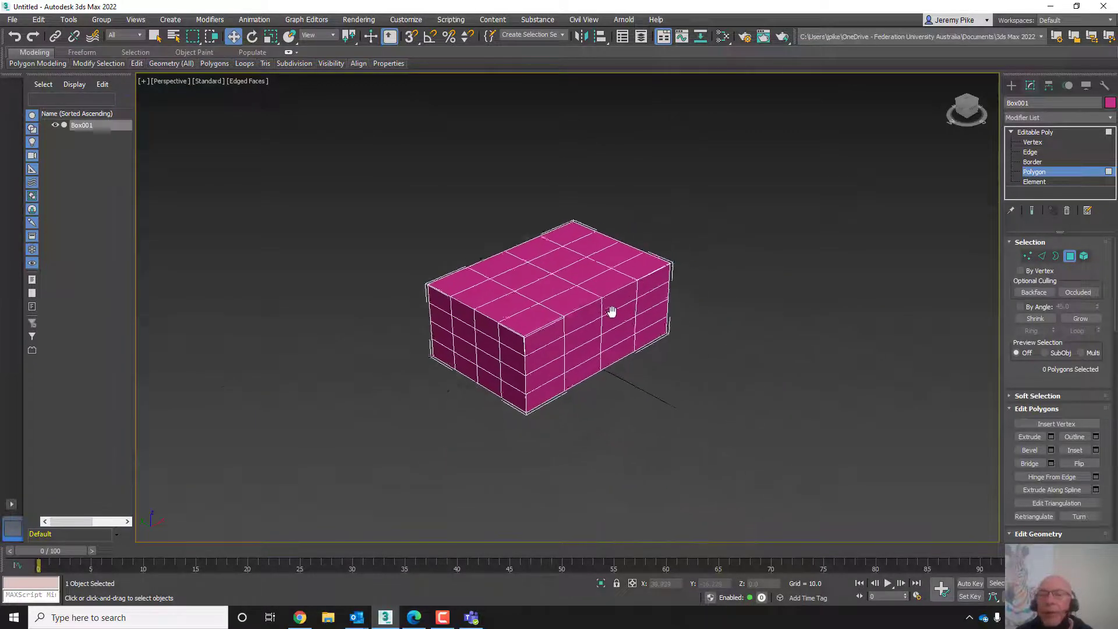
{"action": "middle_click_drag", "start_coordinate": [609, 312], "coordinate": [367, 294]}
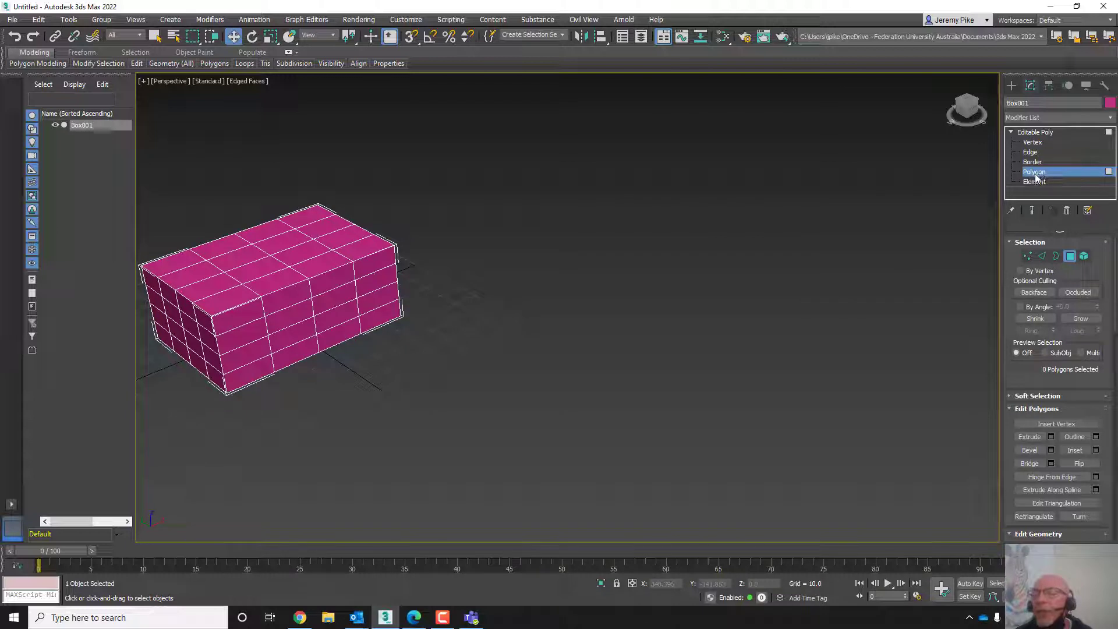
{"action": "left_click", "coordinate": [1034, 132]}
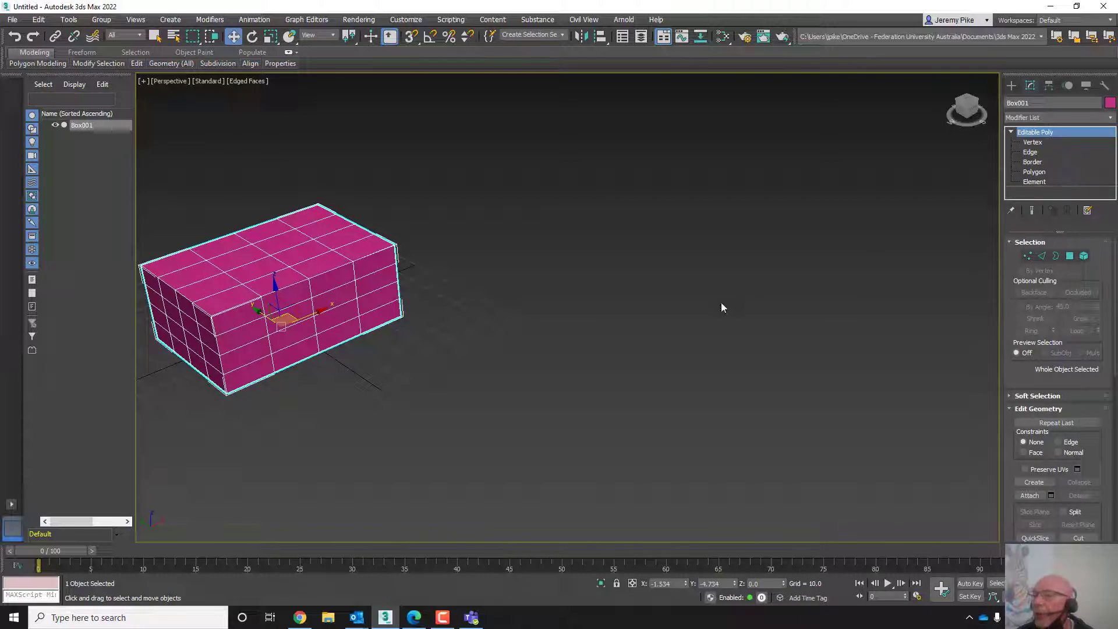
- Create a teapot with a radius of about 31.6 beside the box and switch off its lid, spout and handle
{"action": "left_click", "coordinate": [1011, 86]}
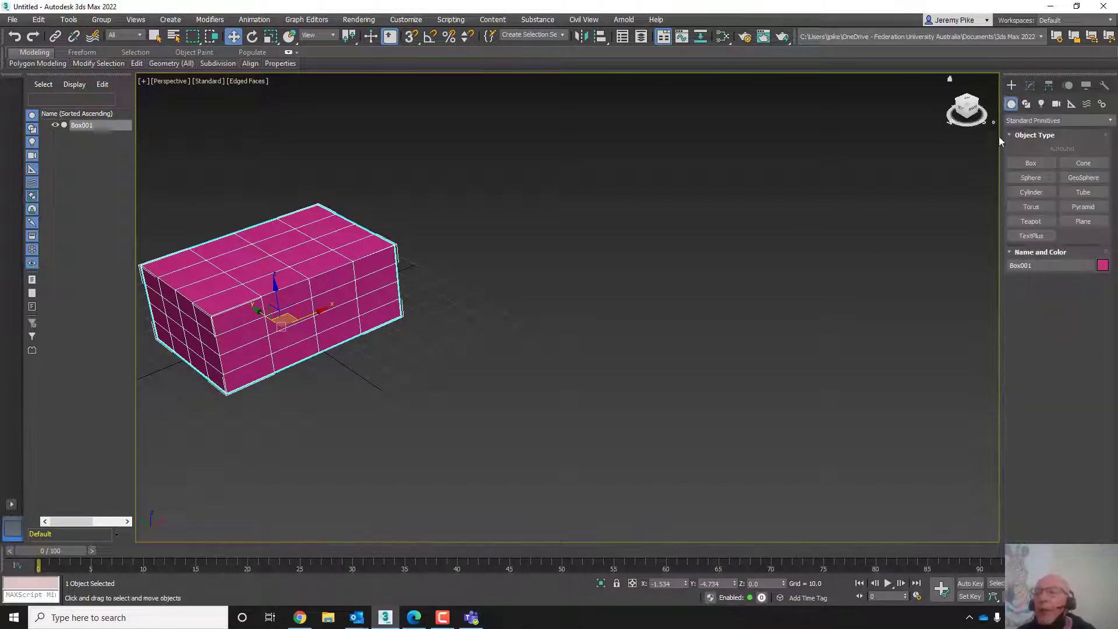
{"action": "left_click", "coordinate": [1031, 221]}
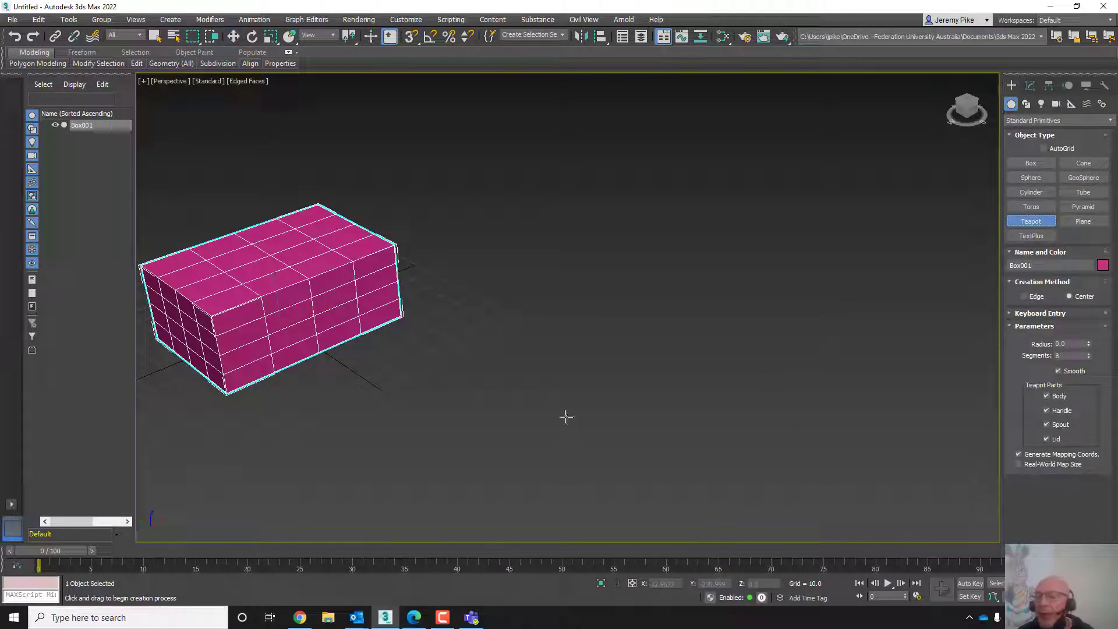
{"action": "left_click_drag", "start_coordinate": [658, 395], "coordinate": [757, 401]}
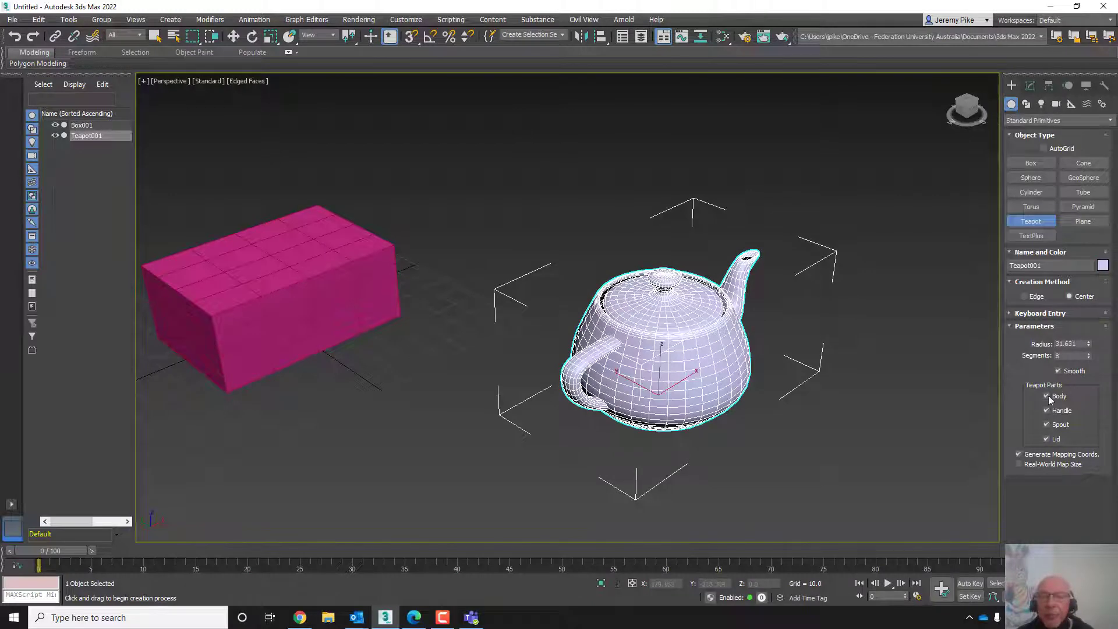
{"action": "left_click", "coordinate": [1046, 438]}
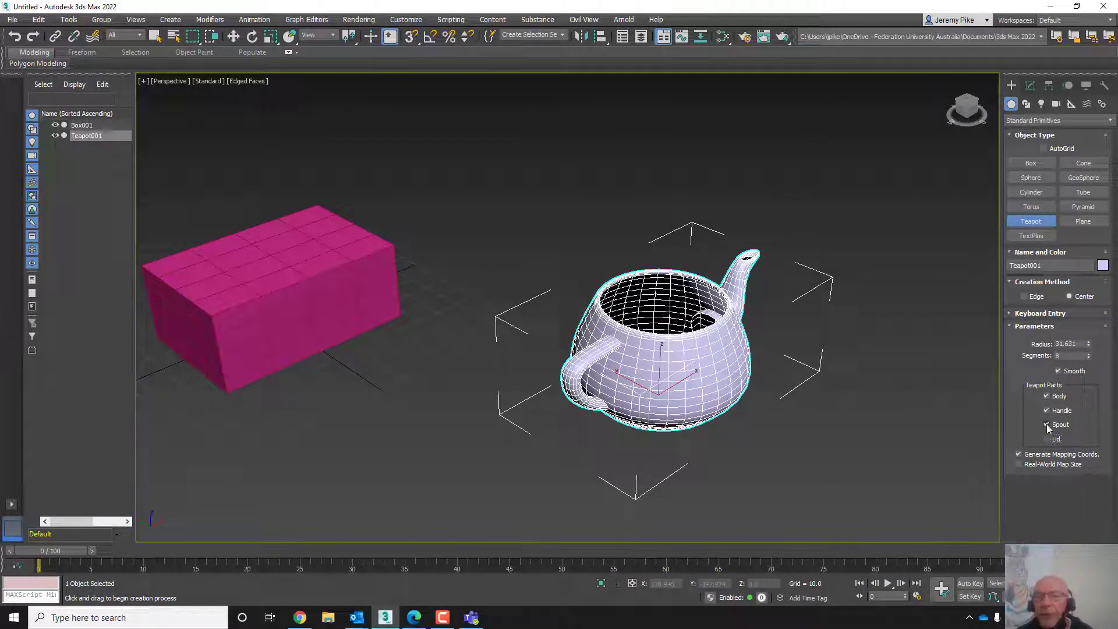
{"action": "left_click", "coordinate": [1046, 424]}
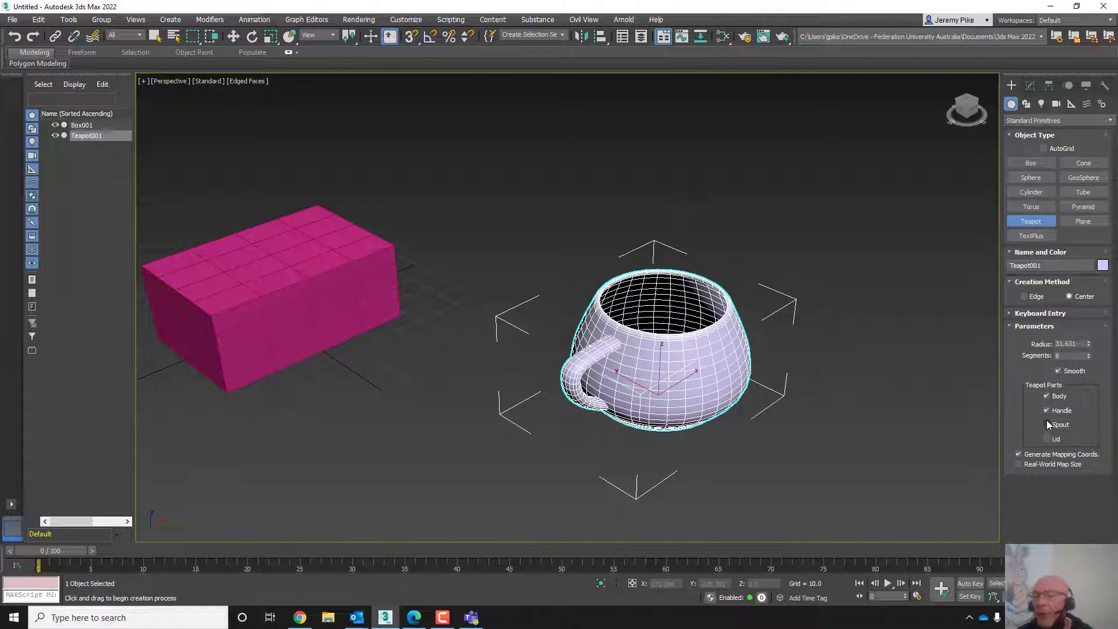
{"action": "left_click", "coordinate": [1046, 410]}
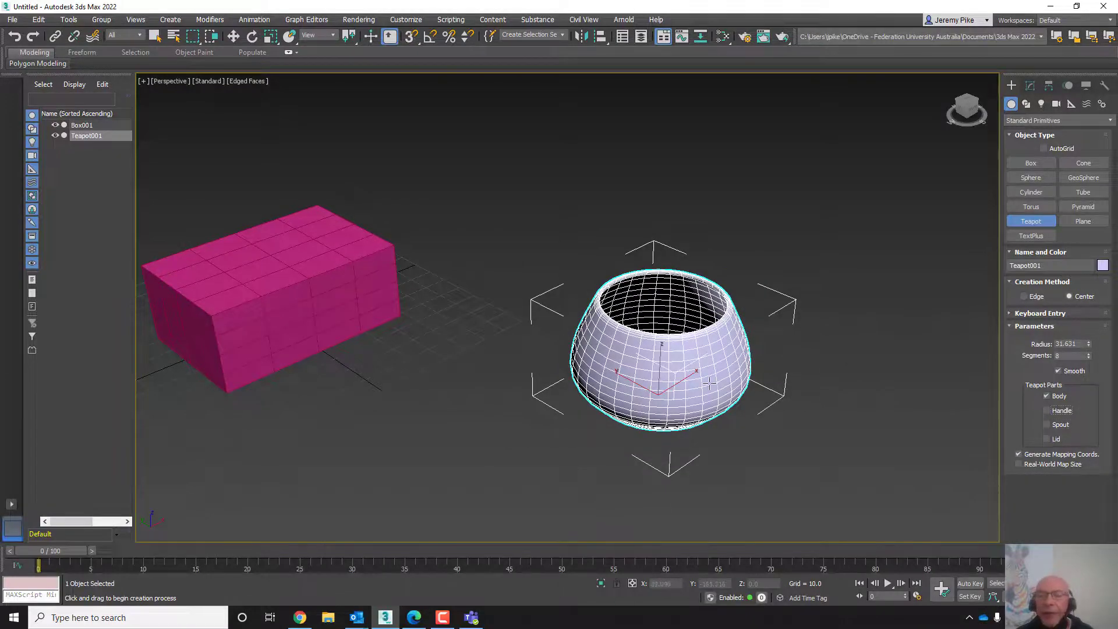
- Convert the teapot body to an Editable Poly
{"action": "key", "text": "z"}
{"action": "middle_click_drag", "start_coordinate": [721, 381], "coordinate": [706, 417]}
{"action": "scroll", "coordinate": [707, 416], "scroll_direction": "down", "scroll_amount": 3}
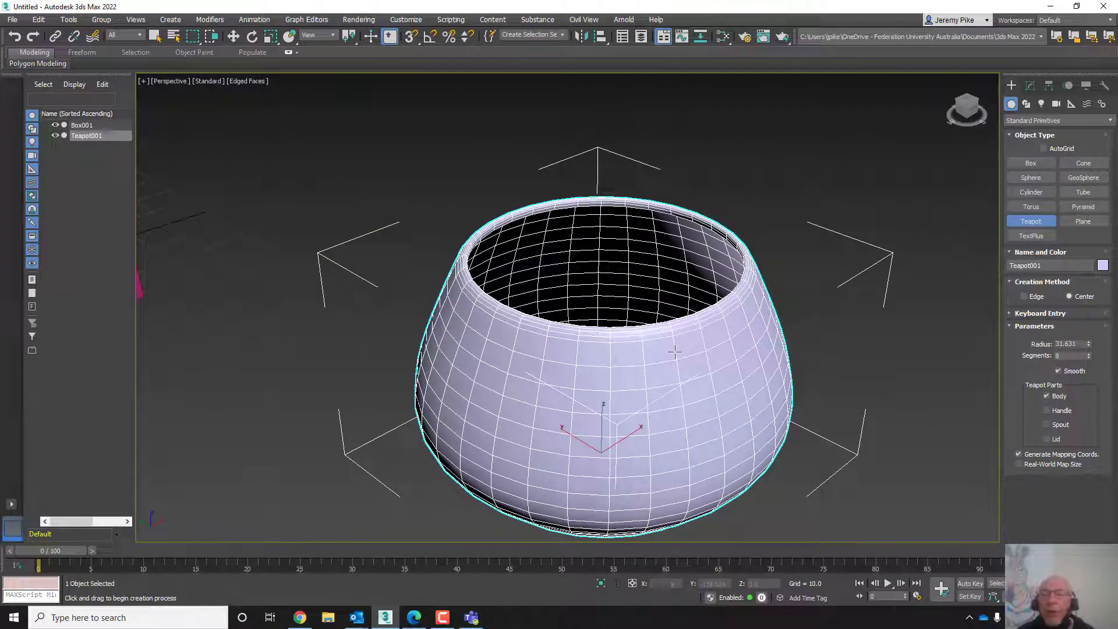
{"action": "key", "text": "w"}
{"action": "right_click", "coordinate": [639, 355]}
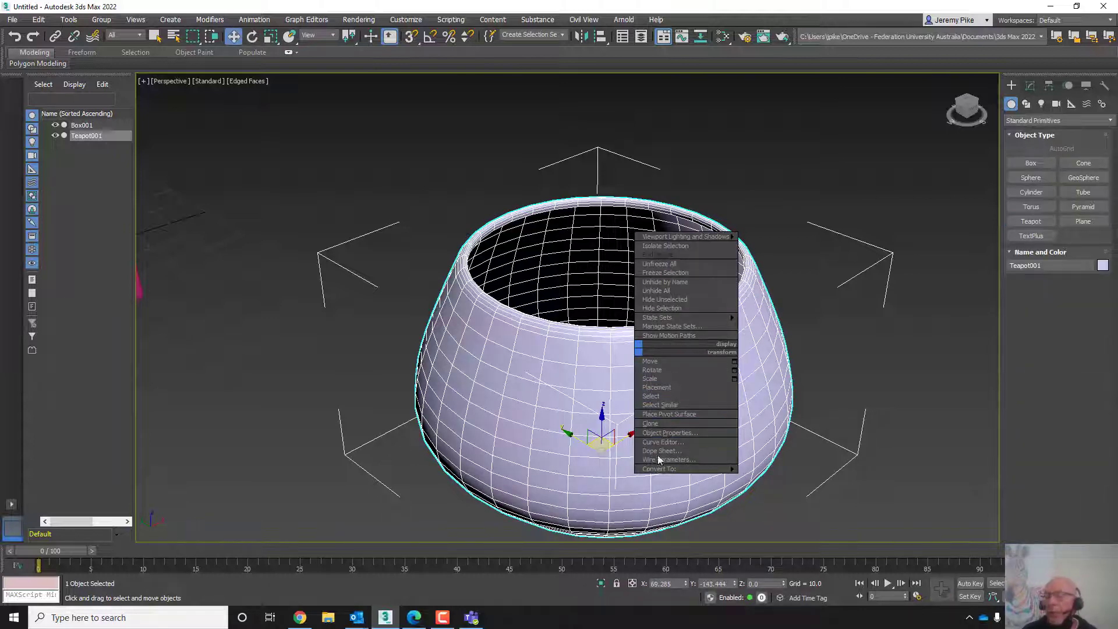
{"action": "mouse_move", "coordinate": [662, 472]}
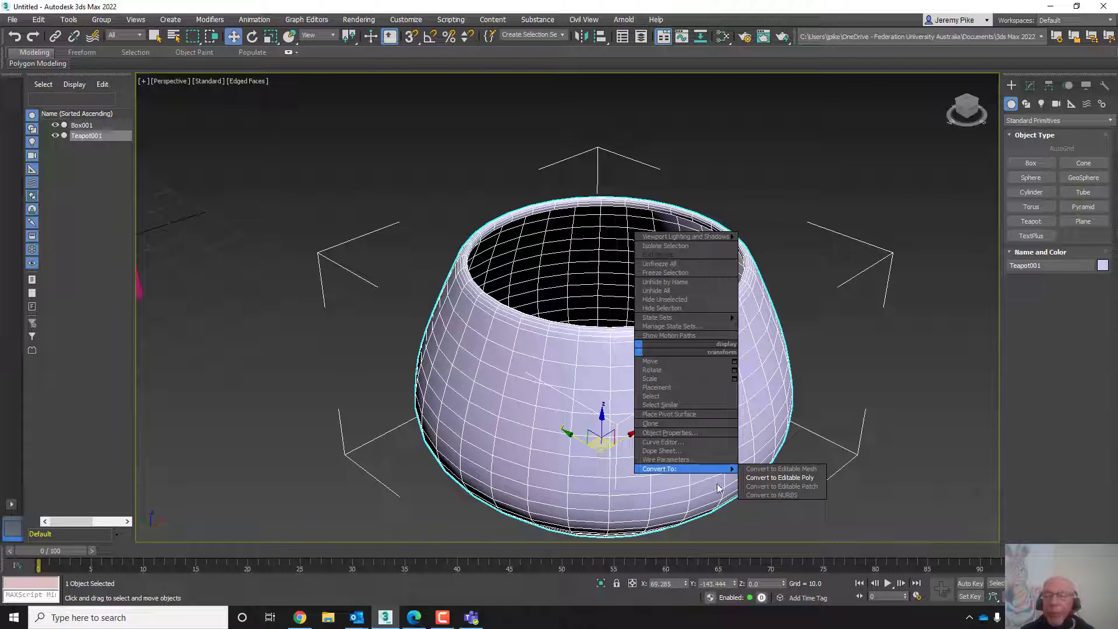
{"action": "left_click", "coordinate": [755, 479]}
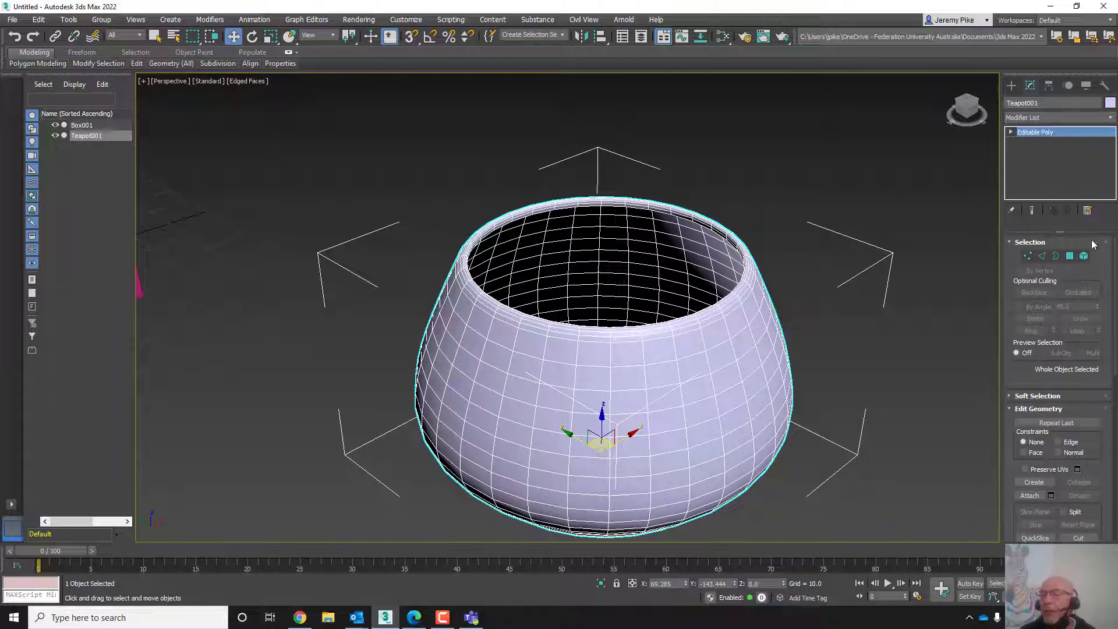
- Switch through Vertex to Edge level and select individual edges on the teapot body in turn
{"action": "left_click", "coordinate": [1026, 258]}
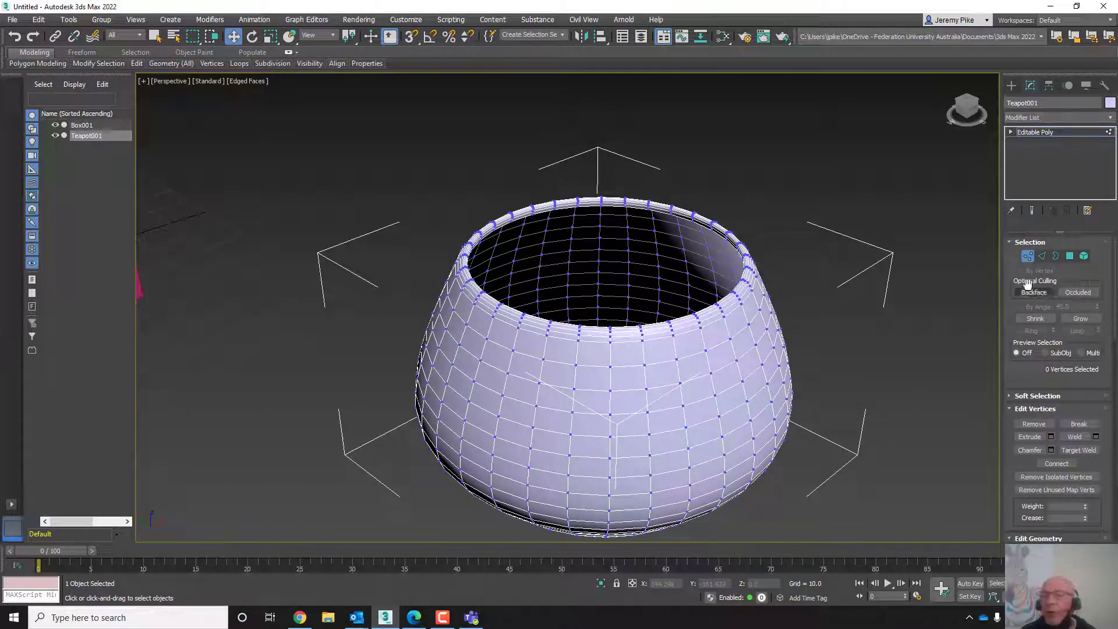
{"action": "left_click", "coordinate": [1040, 257]}
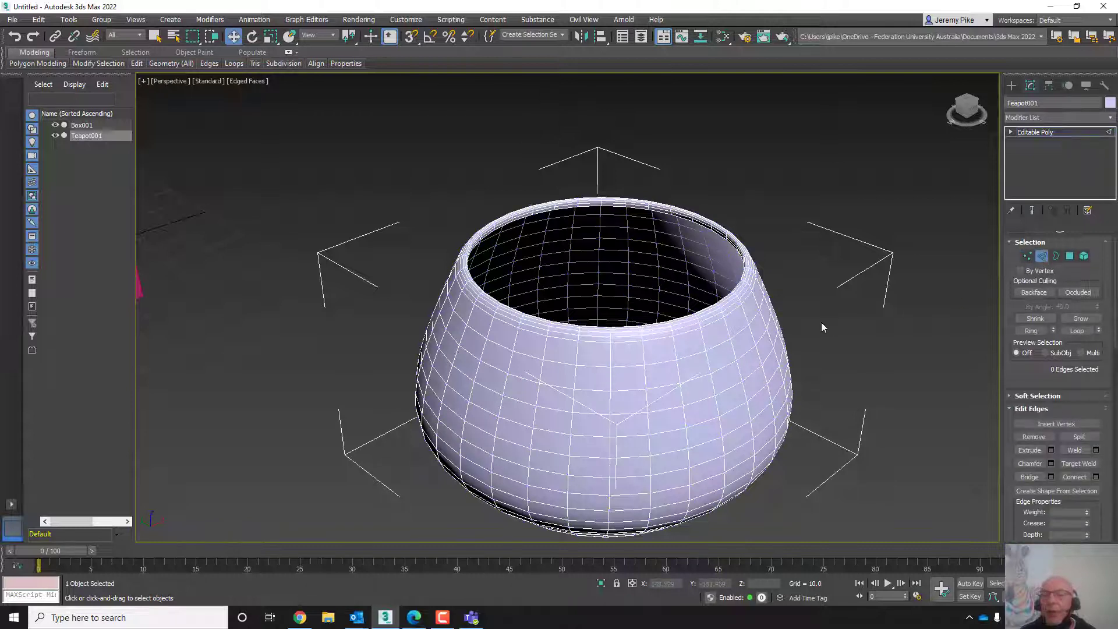
{"action": "left_click", "coordinate": [720, 342]}
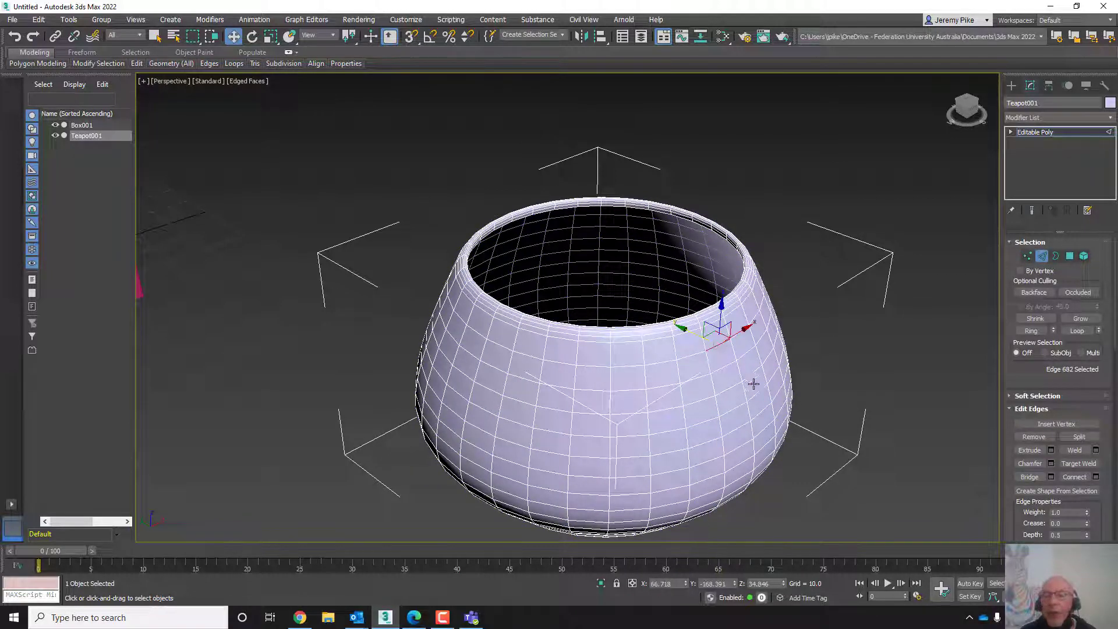
{"action": "left_click", "coordinate": [725, 366]}
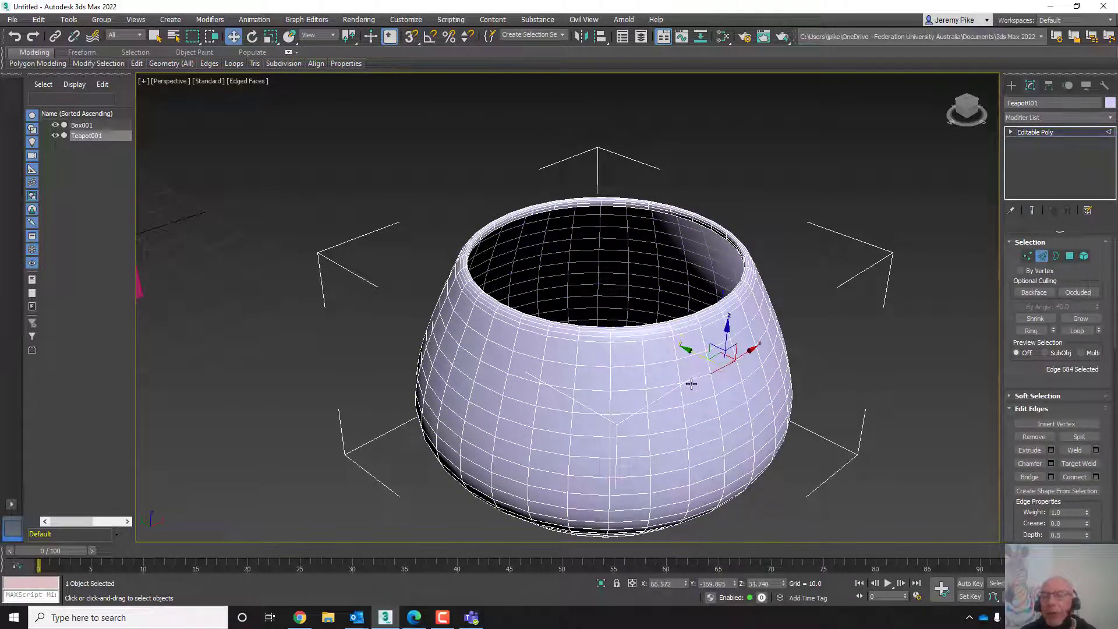
{"action": "left_click", "coordinate": [631, 393]}
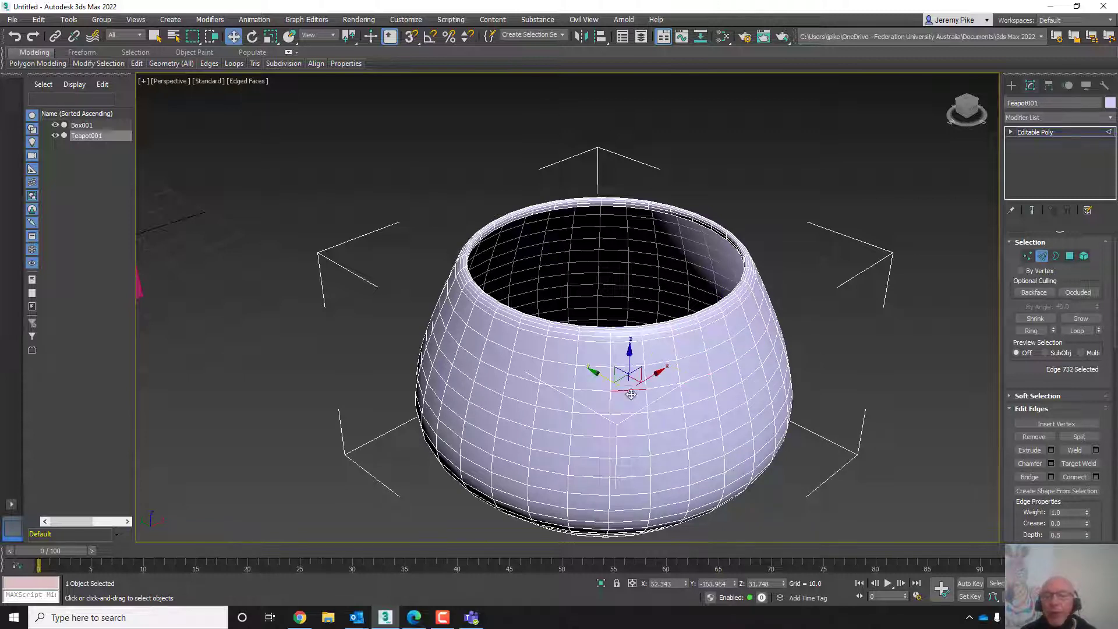
- Switch to Border level and select the open border around the teapot body's top rim
{"action": "left_click", "coordinate": [1056, 257]}
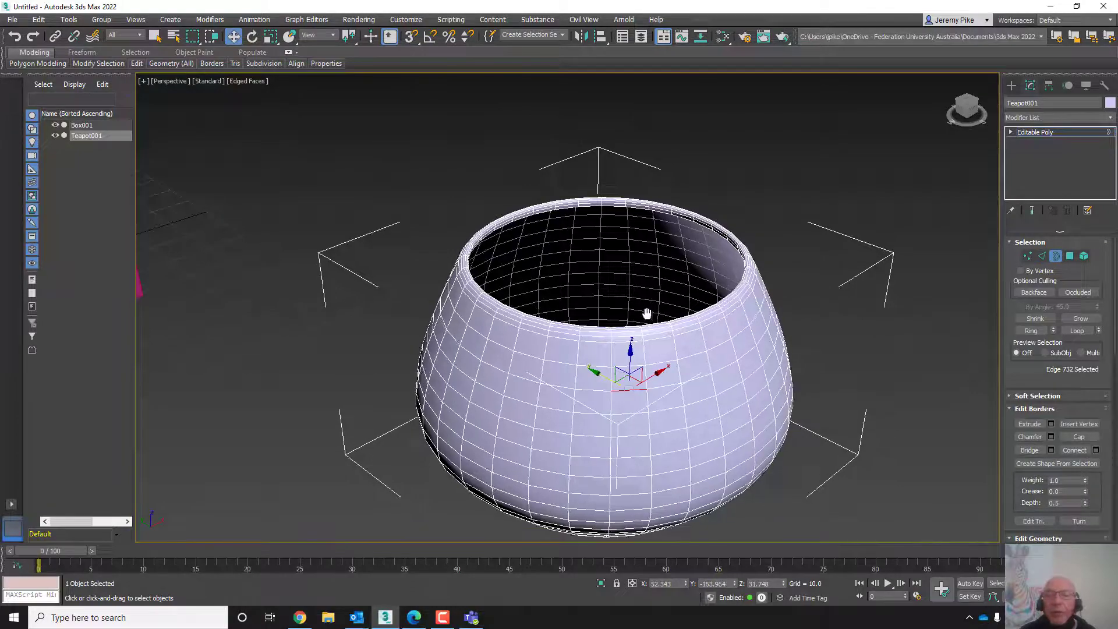
{"action": "middle_click_drag", "start_coordinate": [644, 315], "coordinate": [751, 285]}
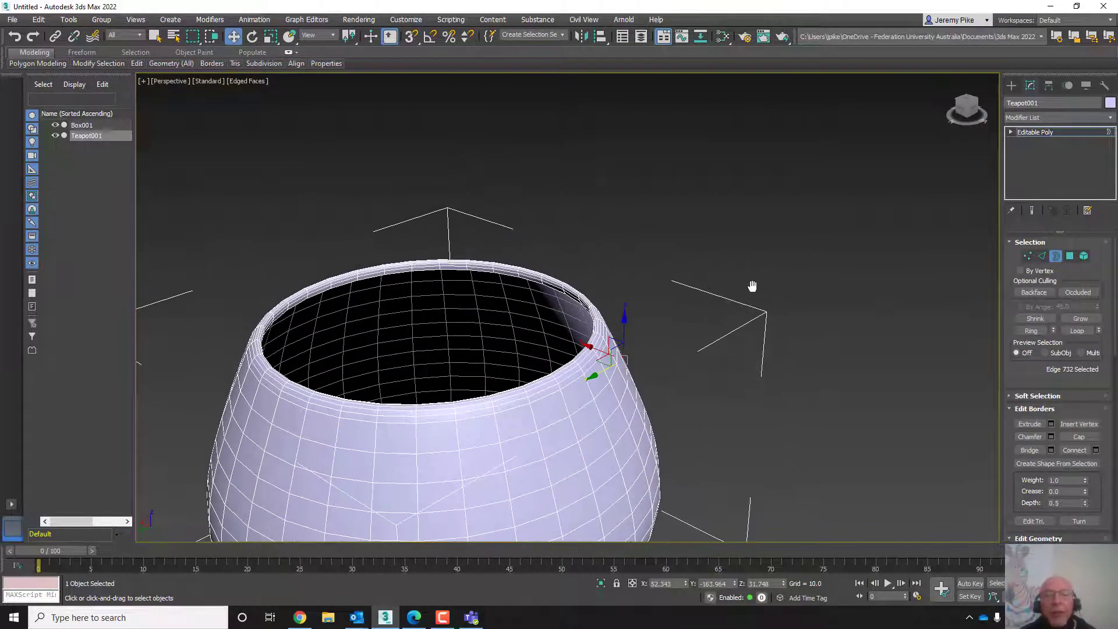
{"action": "left_click", "coordinate": [480, 270]}
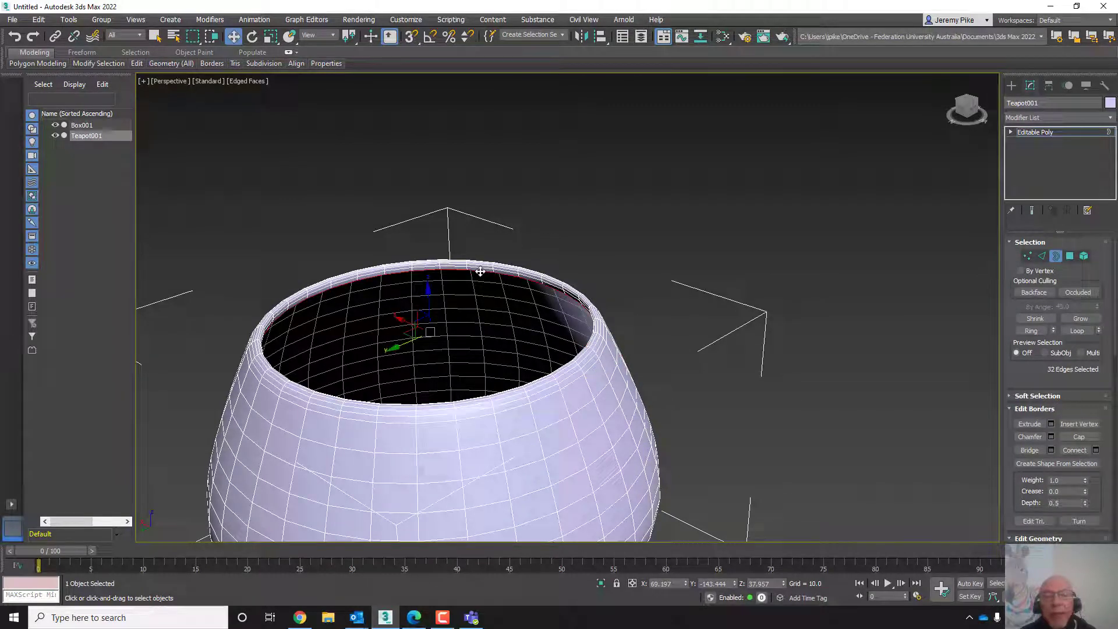
- Cap the selected top border and undo the cap, repeating the cap and undo once more
{"action": "scroll", "coordinate": [487, 298], "scroll_direction": "up", "scroll_amount": 6}
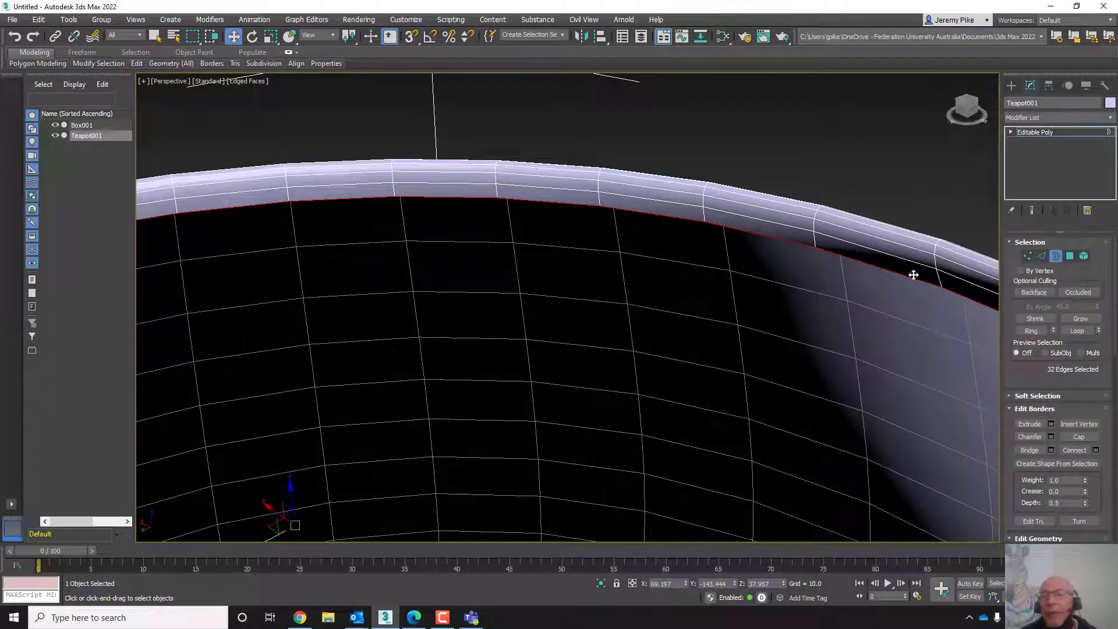
{"action": "scroll", "coordinate": [724, 409], "scroll_direction": "down", "scroll_amount": 6}
{"action": "middle_click_drag", "start_coordinate": [697, 349], "coordinate": [616, 289]}
{"action": "scroll", "coordinate": [596, 299], "scroll_direction": "up", "scroll_amount": 4}
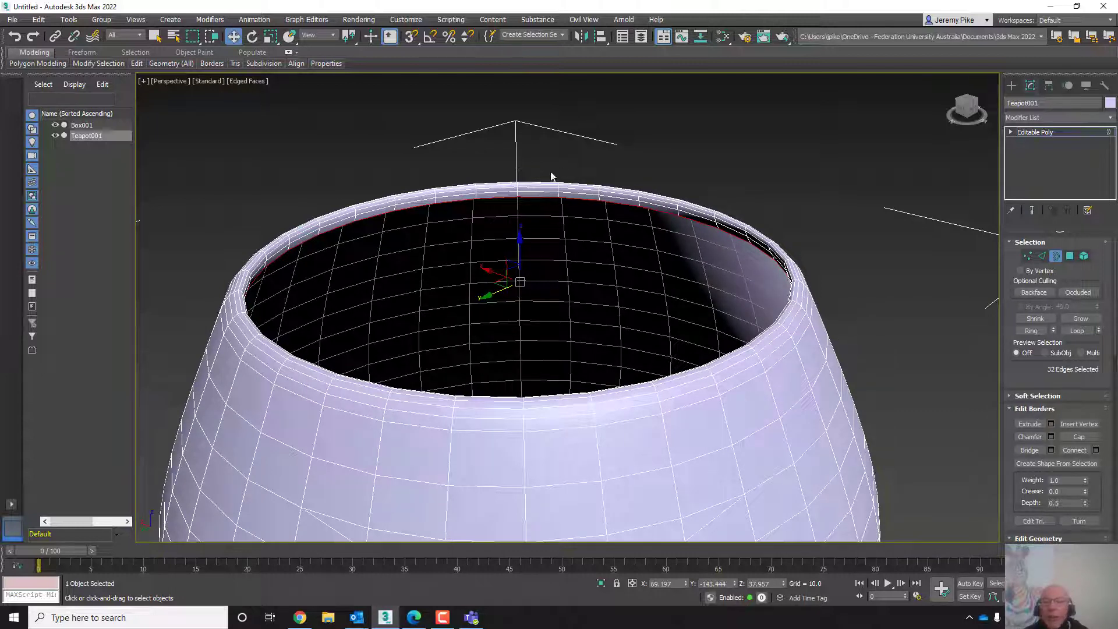
{"action": "left_click", "coordinate": [1078, 436]}
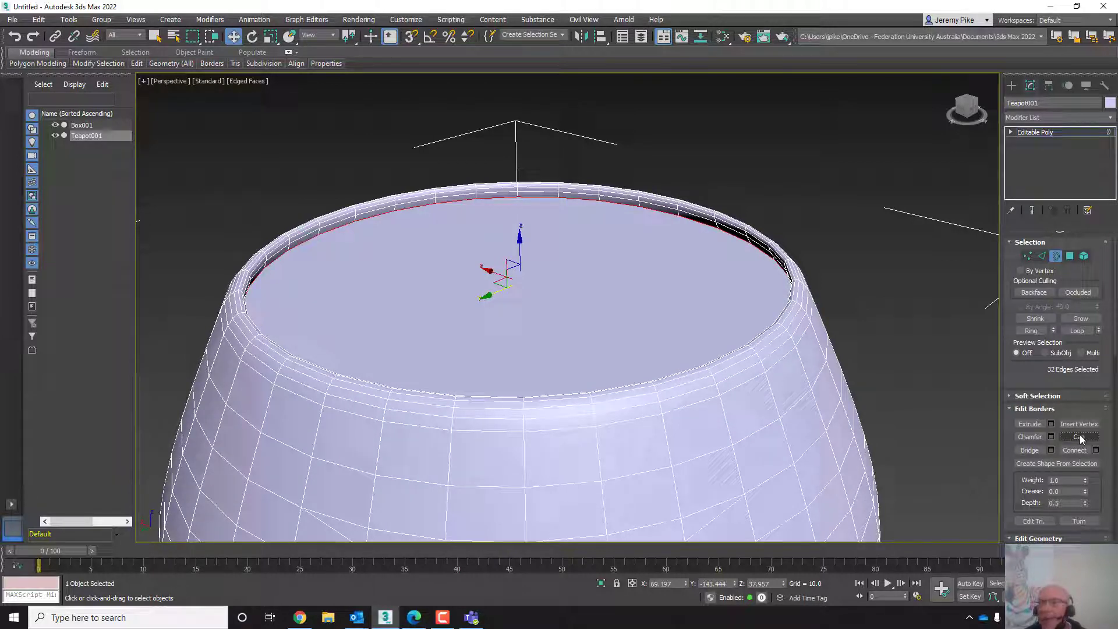
{"action": "key", "text": "ctrl+z"}
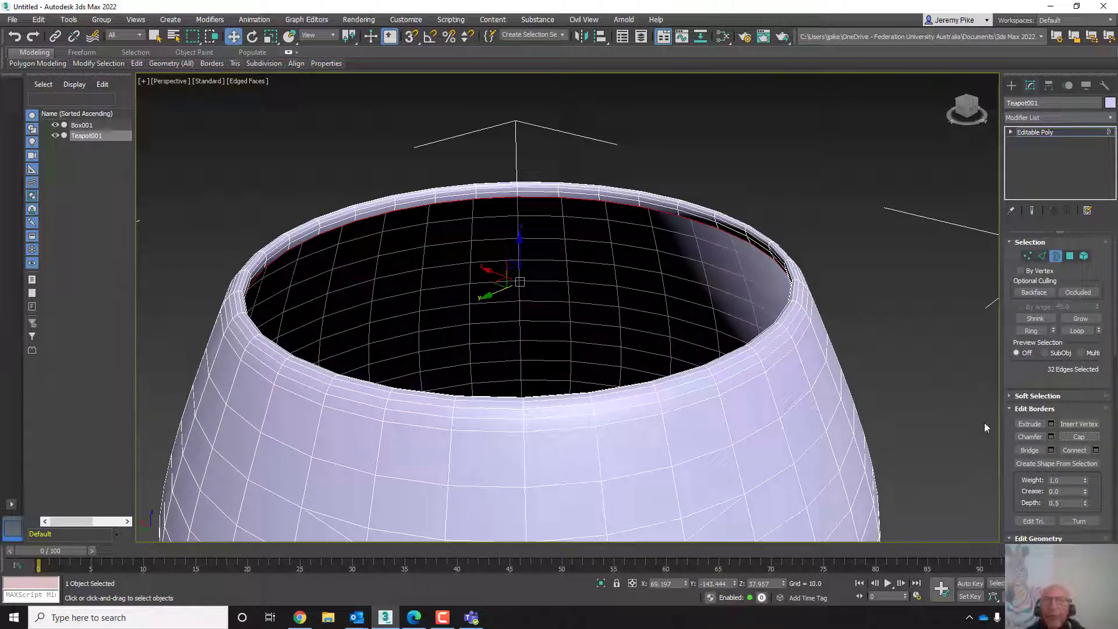
{"action": "left_click", "coordinate": [1068, 438]}
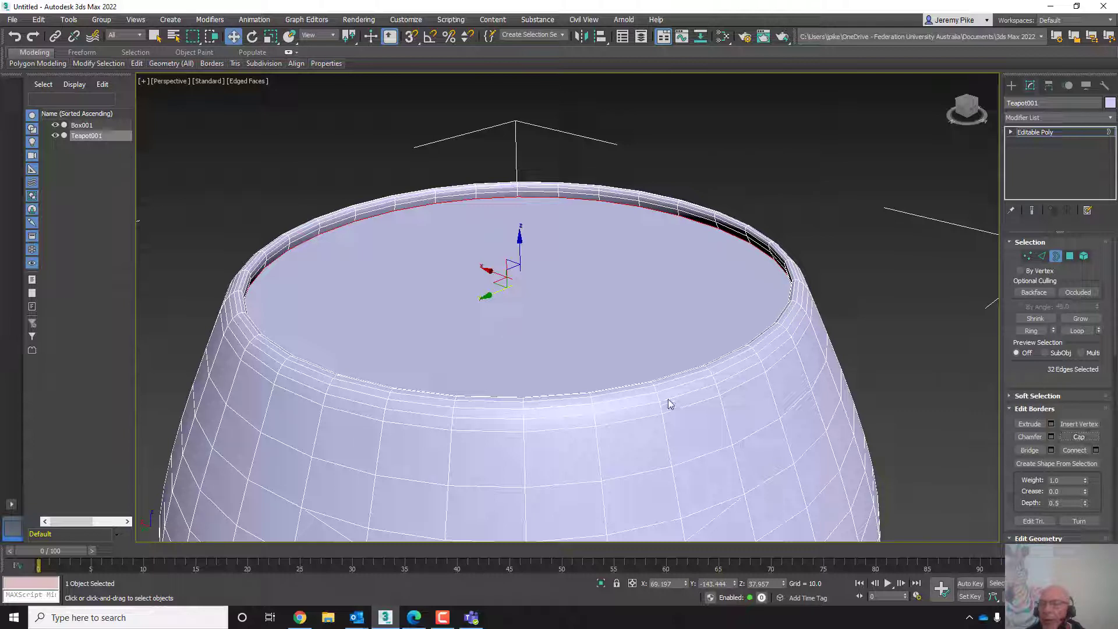
{"action": "key", "text": "ctrl+z"}
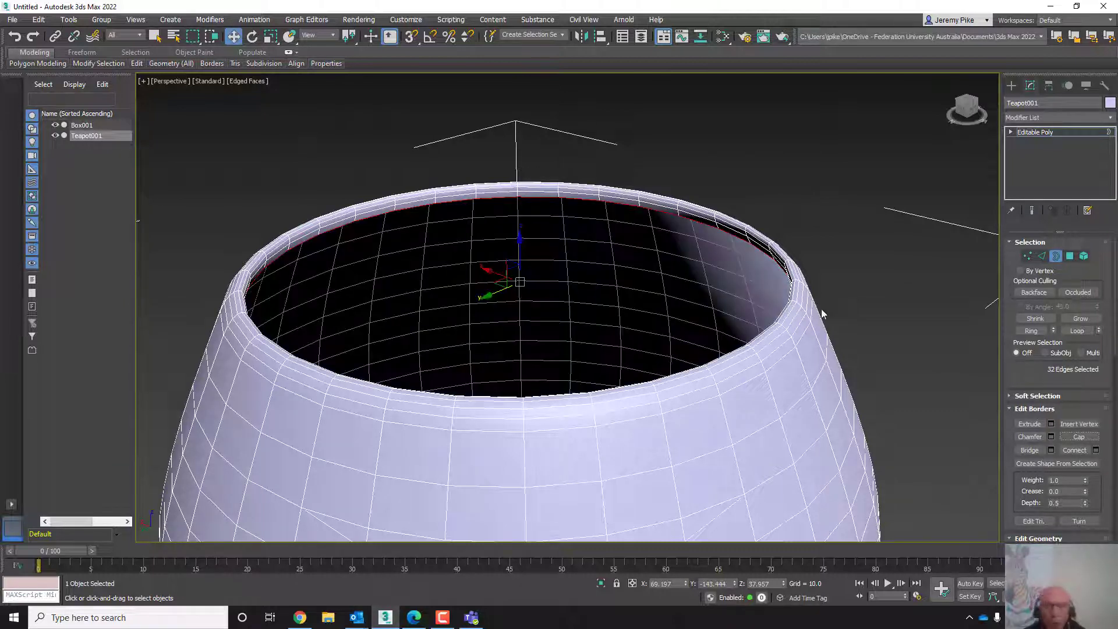
- Deselect the border and return the teapot body to the Editable Poly object level
{"action": "scroll", "coordinate": [563, 431], "scroll_direction": "down", "scroll_amount": 6}
{"action": "middle_click_drag", "start_coordinate": [564, 430], "coordinate": [567, 326]}
{"action": "scroll", "coordinate": [567, 327], "scroll_direction": "up", "scroll_amount": 2}
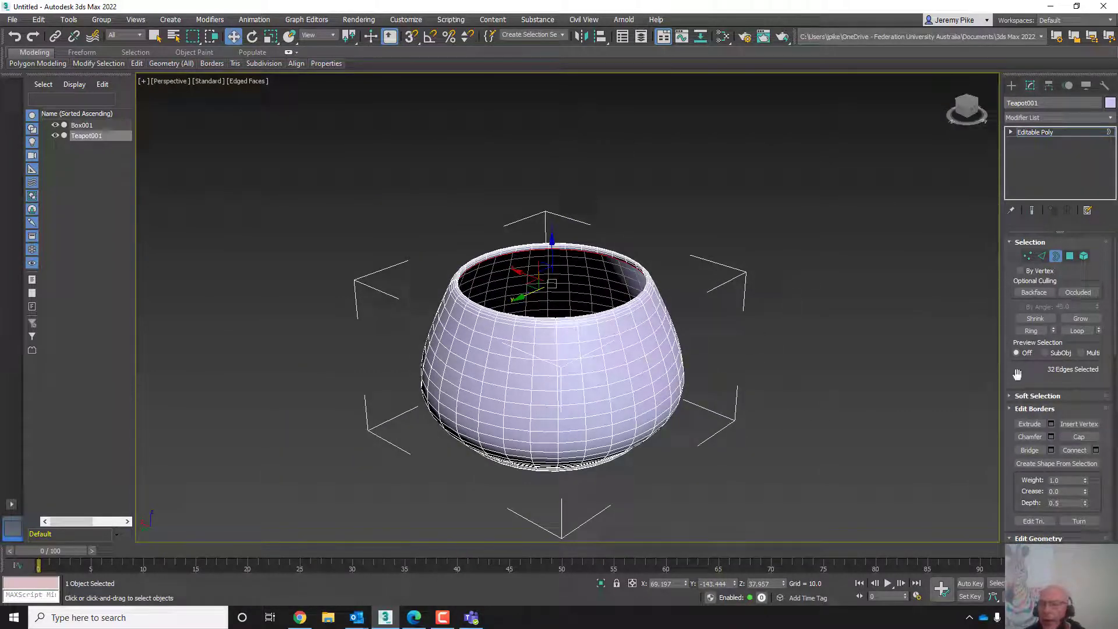
{"action": "mouse_move", "coordinate": [1016, 374]}
{"action": "left_mouse_down"}
{"action": "mouse_move", "coordinate": [1018, 294]}
{"action": "mouse_move", "coordinate": [1044, 239]}
{"action": "mouse_move", "coordinate": [1016, 387]}
{"action": "left_mouse_up"}
{"action": "scroll", "coordinate": [564, 386], "scroll_direction": "down", "scroll_amount": 4}
{"action": "left_click", "coordinate": [566, 401]}
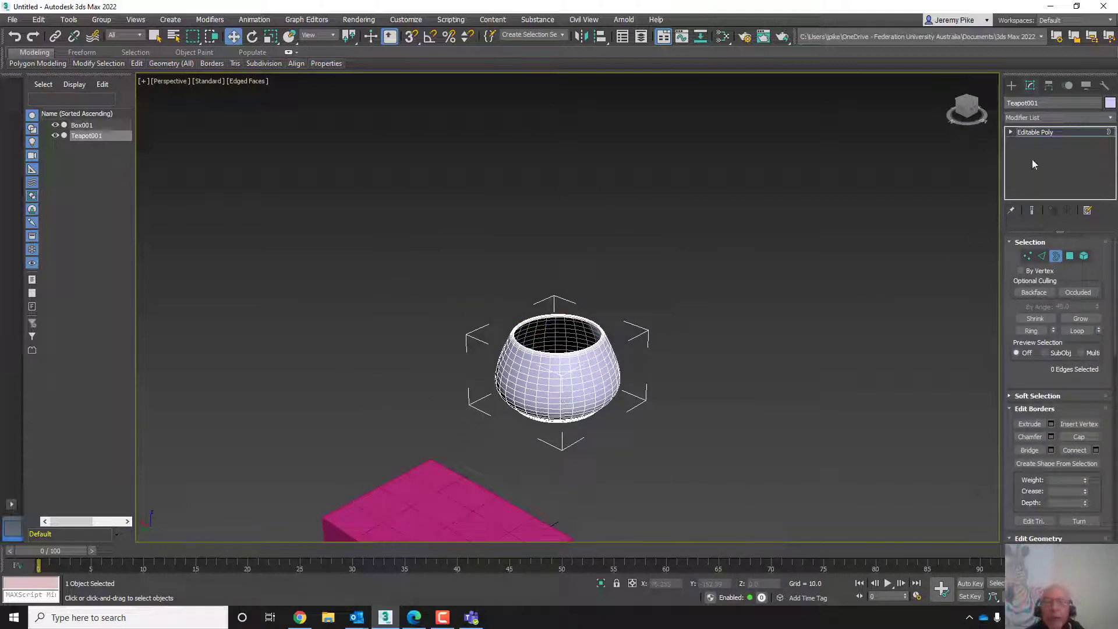
{"action": "left_click", "coordinate": [1021, 133]}
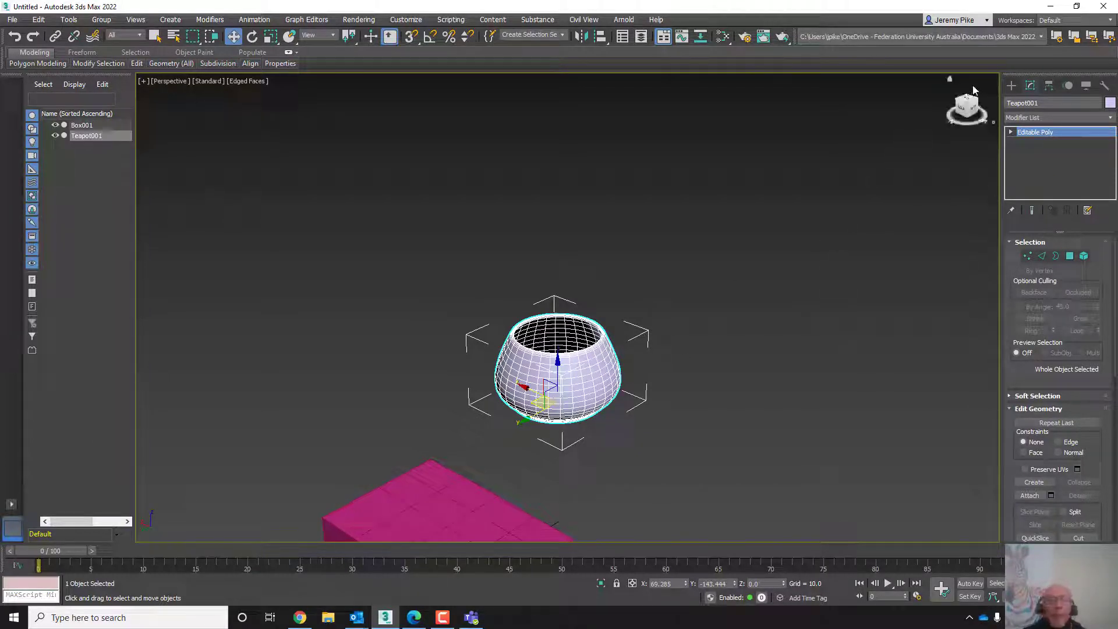
- Create a second teapot with a radius of about 28.5, then switch its handle, spout and lid back on
{"action": "left_click", "coordinate": [1011, 86]}
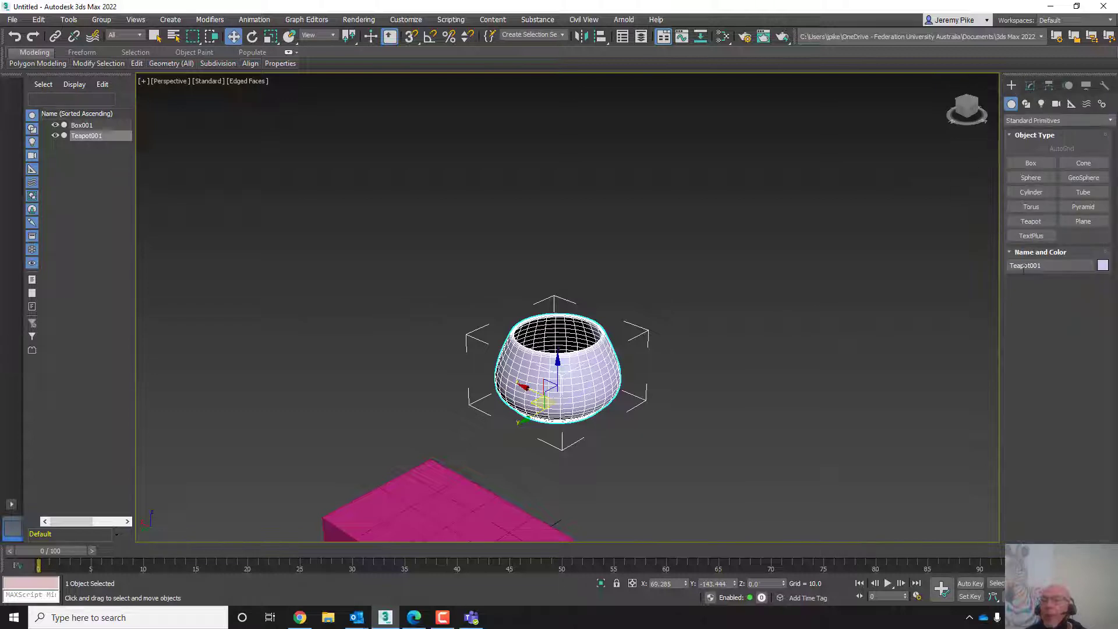
{"action": "left_click", "coordinate": [1036, 226]}
{"action": "left_click_drag", "start_coordinate": [789, 417], "coordinate": [803, 382]}
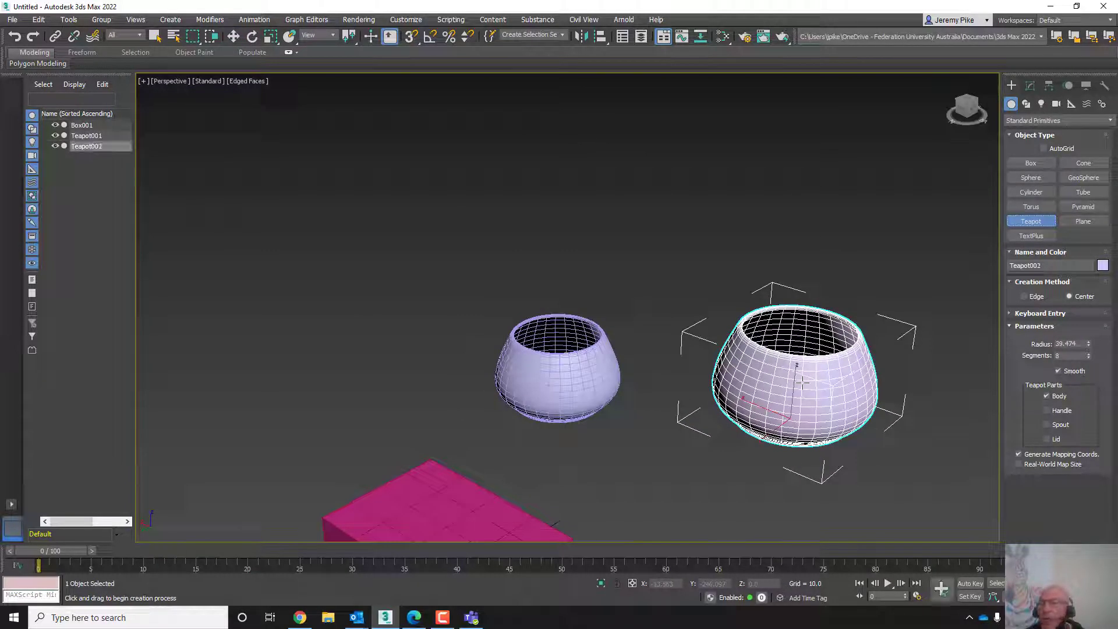
{"action": "left_click", "coordinate": [1029, 87]}
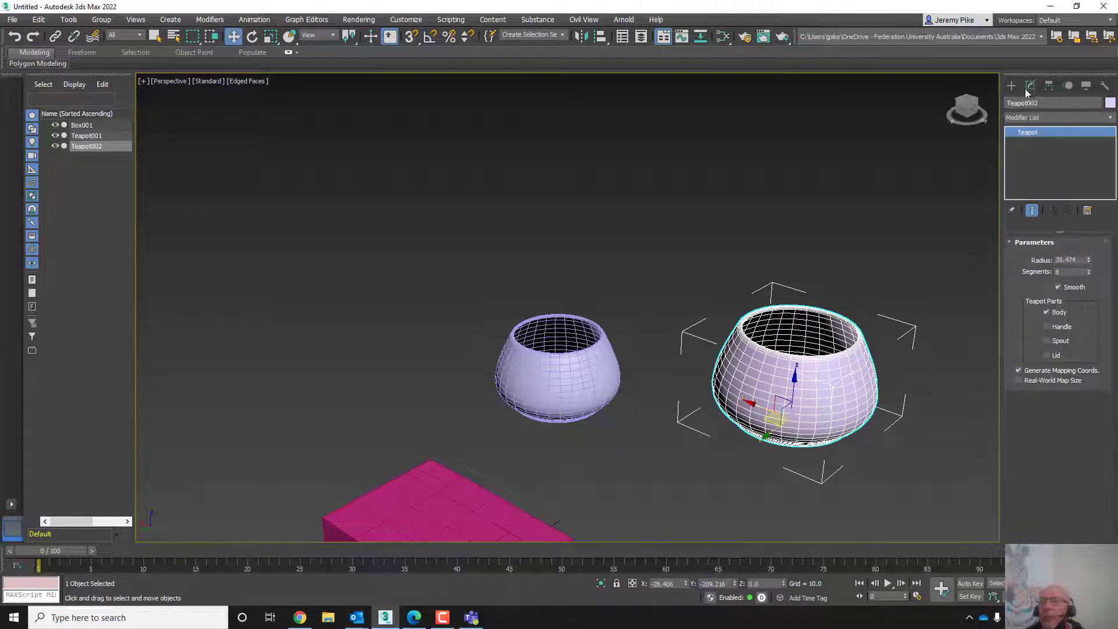
{"action": "left_click", "coordinate": [1046, 328]}
{"action": "left_click", "coordinate": [1047, 340]}
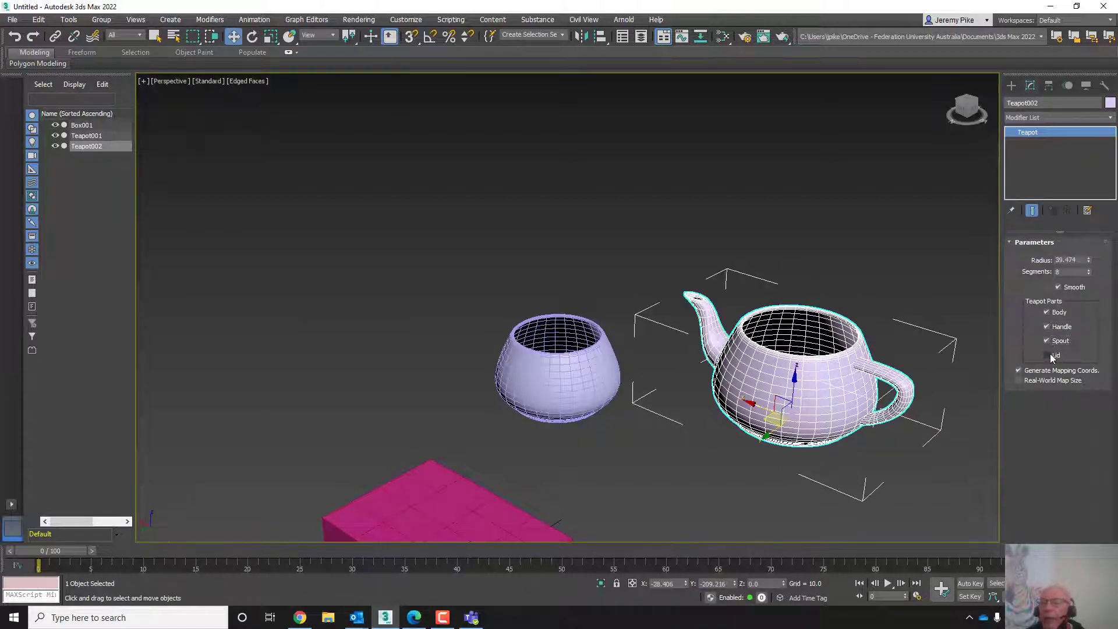
{"action": "left_click", "coordinate": [1048, 355]}
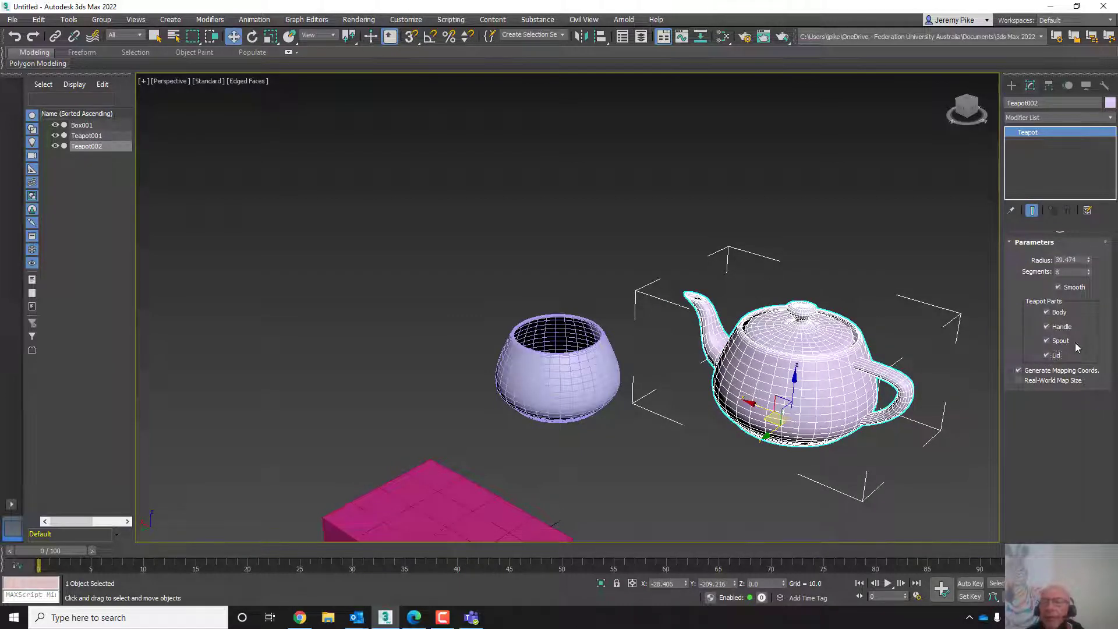
- Turn off the second teapot's lid and convert the teapot to Editable Poly
{"action": "left_click", "coordinate": [1046, 355]}
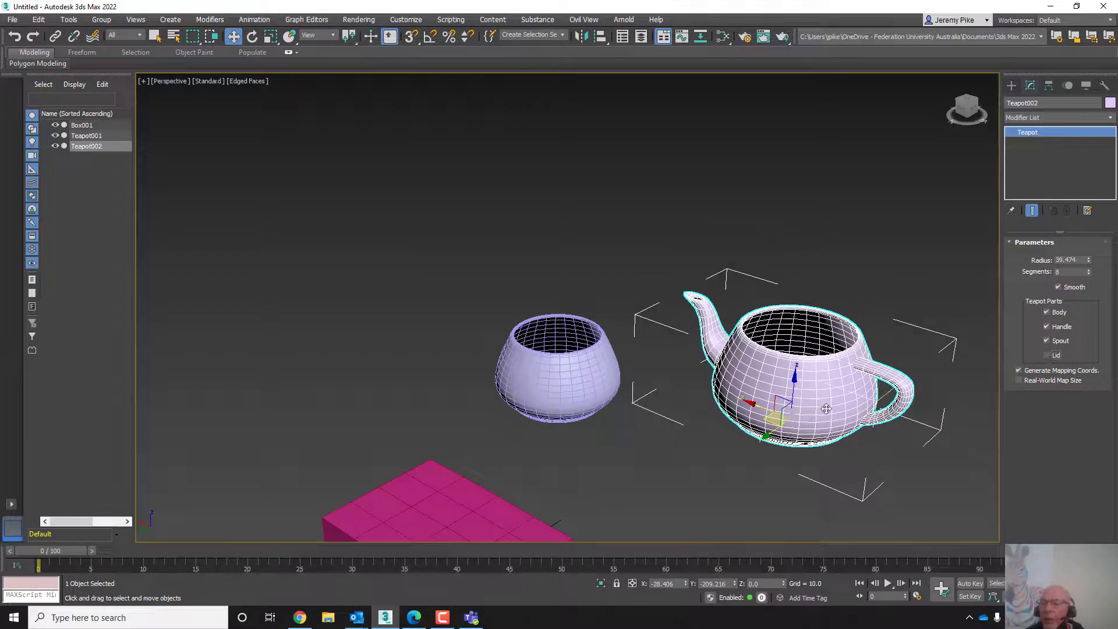
{"action": "middle_click_drag", "start_coordinate": [825, 408], "coordinate": [672, 378]}
{"action": "scroll", "coordinate": [672, 378], "scroll_direction": "up", "scroll_amount": 2}
{"action": "right_click", "coordinate": [672, 328]}
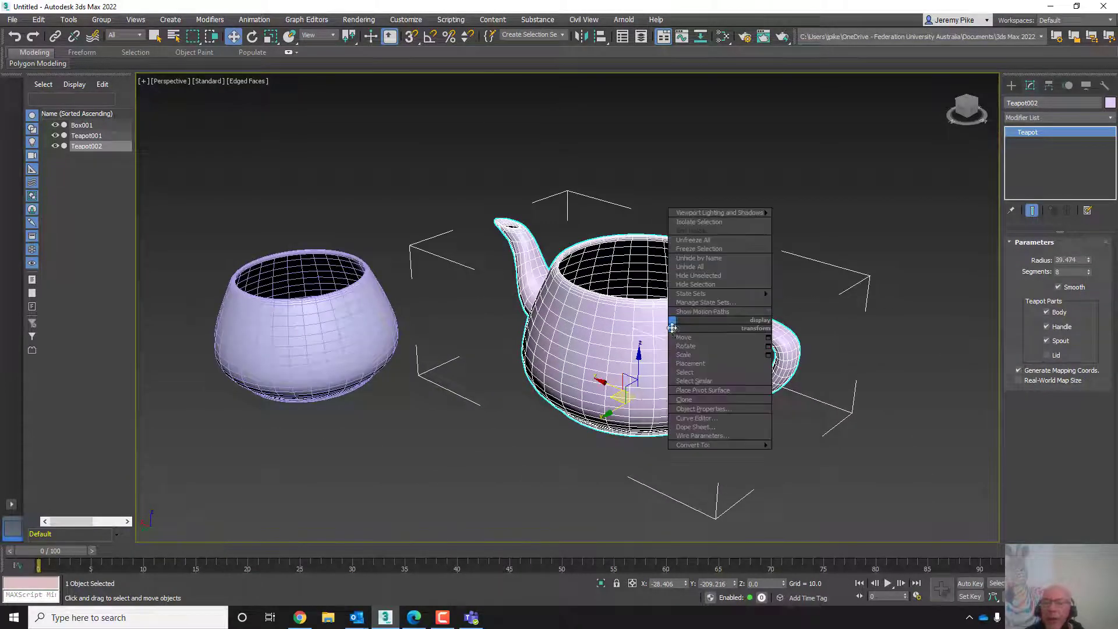
{"action": "mouse_move", "coordinate": [699, 446]}
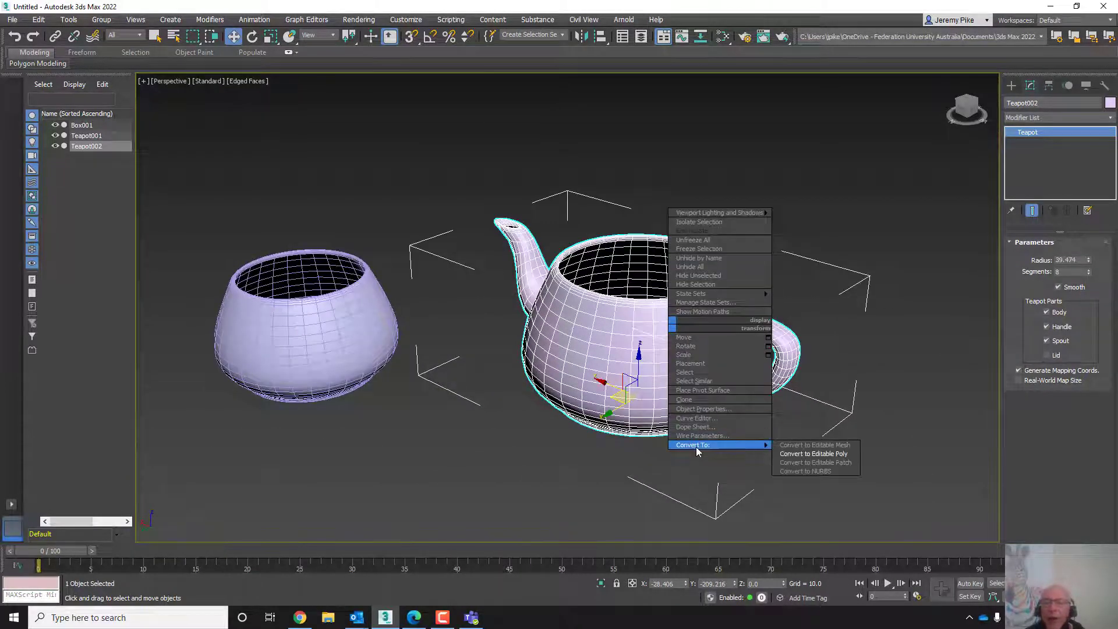
{"action": "left_click", "coordinate": [794, 461]}
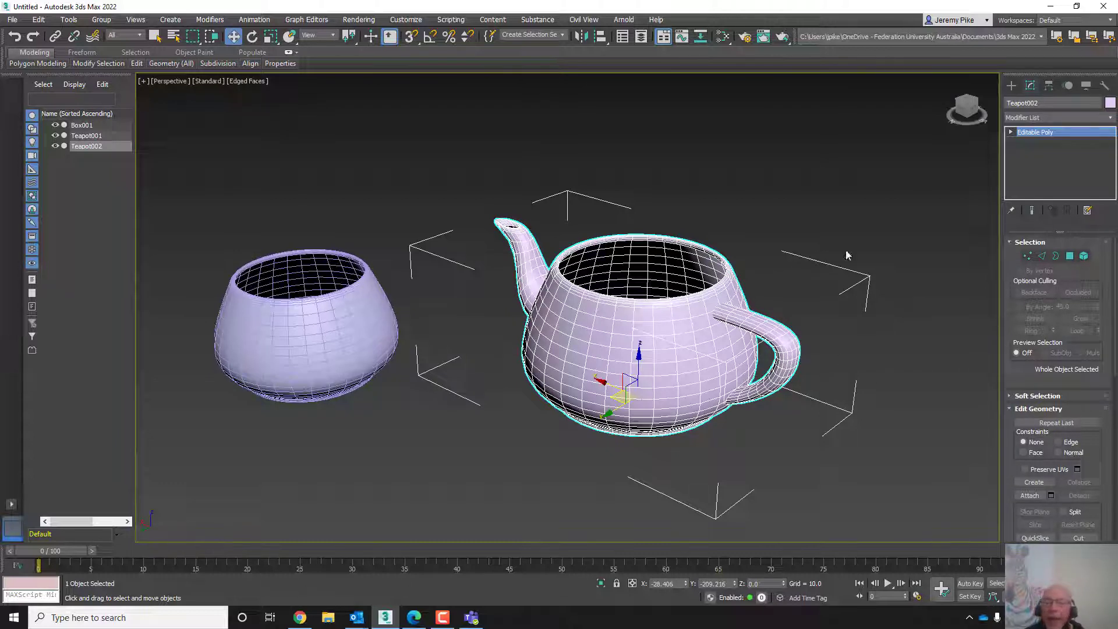
- Switch to Element level and select the handle, spout and body elements in turn
{"action": "left_click", "coordinate": [1085, 256]}
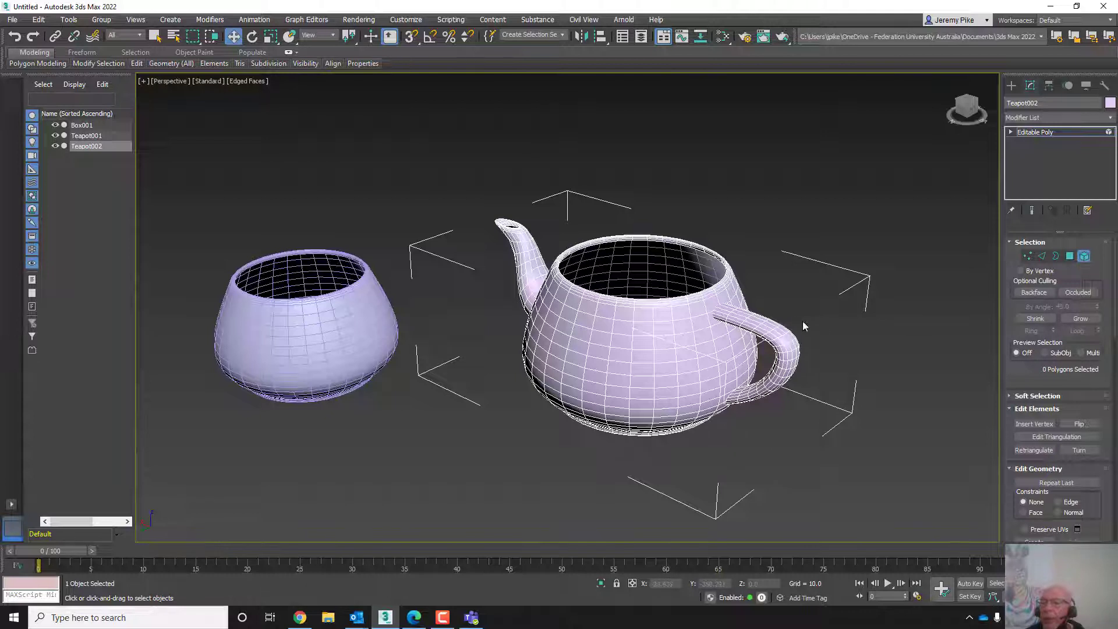
{"action": "left_click", "coordinate": [737, 320]}
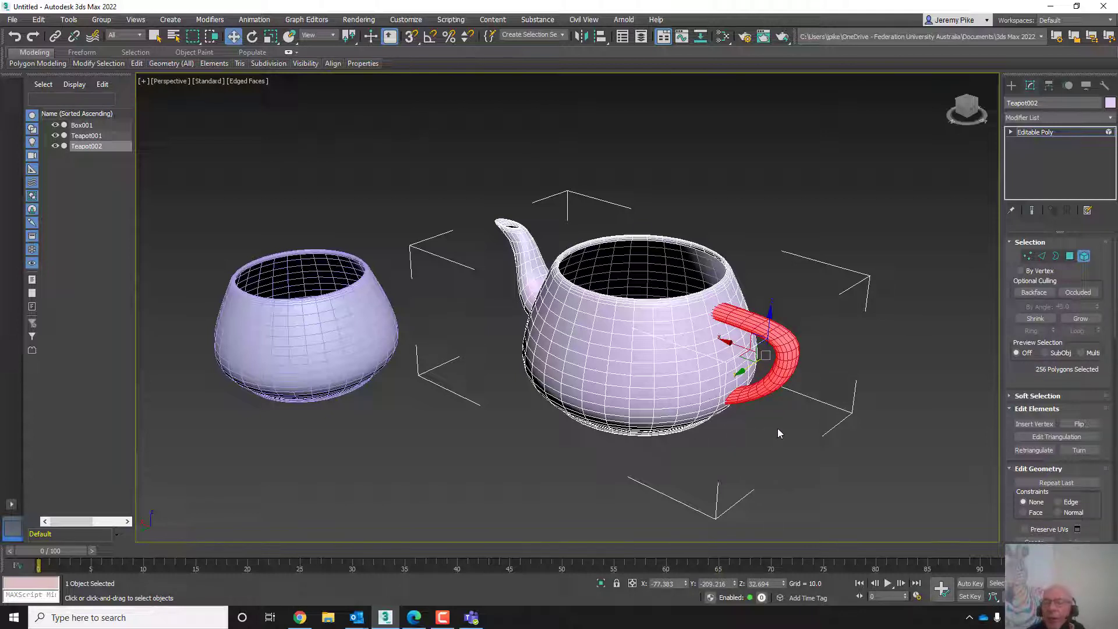
{"action": "left_click", "coordinate": [523, 265]}
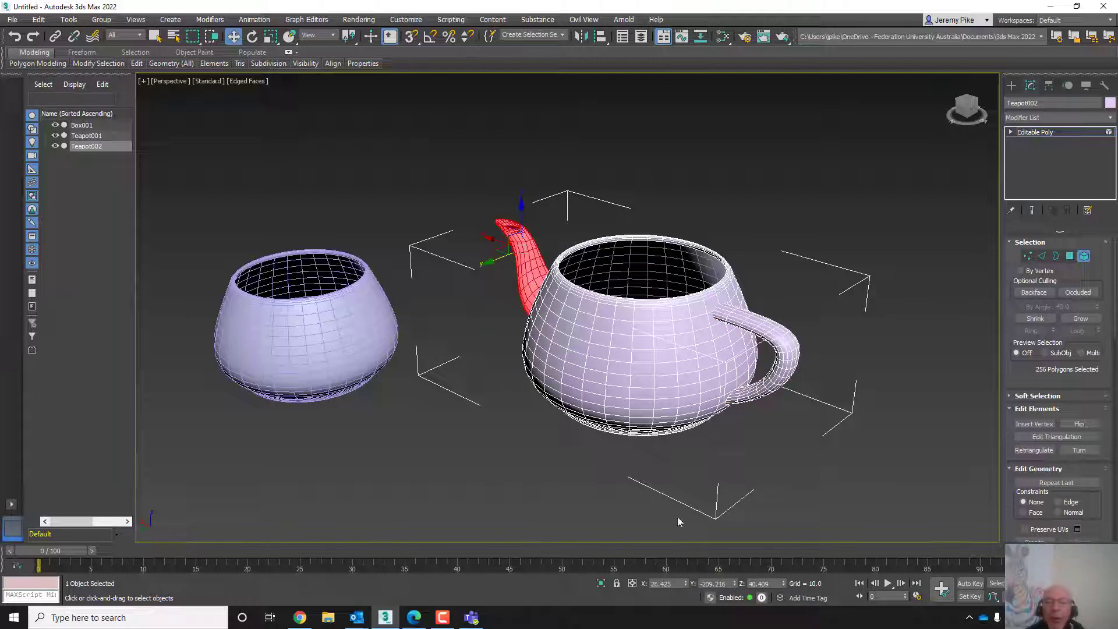
{"action": "left_click", "coordinate": [669, 326]}
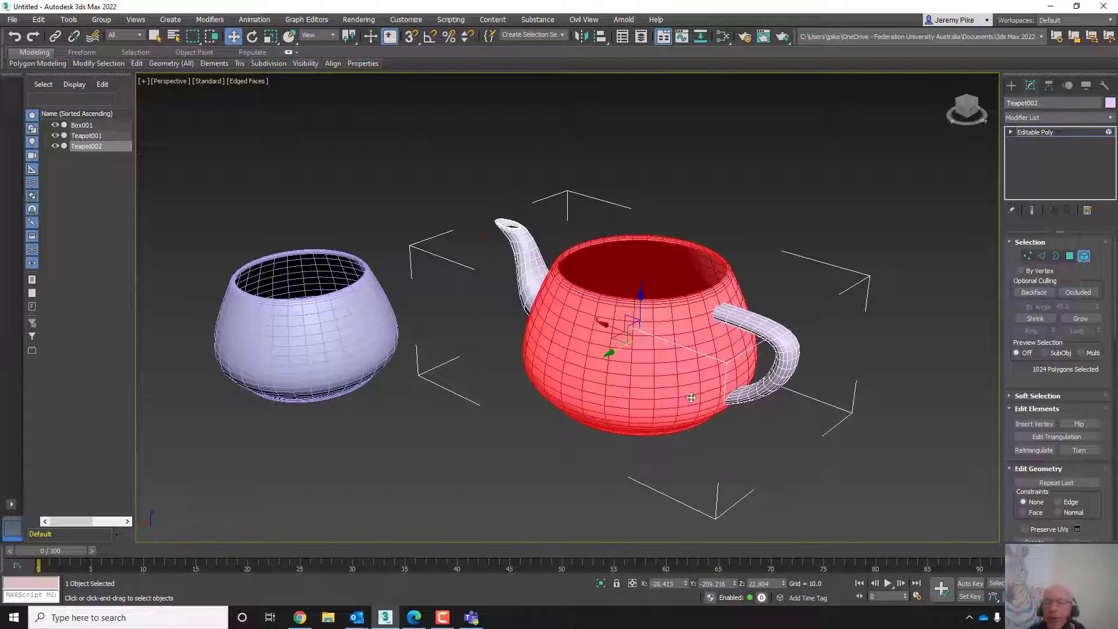
- Switch to Polygon level and select single polygons one at a time on the teapot body
{"action": "left_click", "coordinate": [1069, 256]}
{"action": "left_click", "coordinate": [705, 344]}
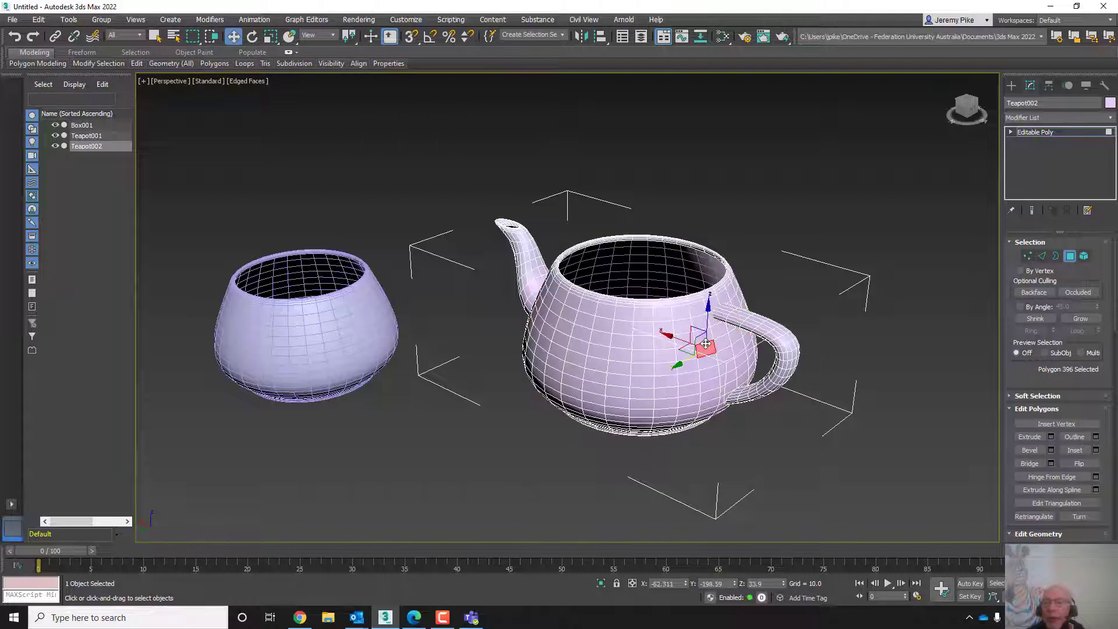
{"action": "left_click", "coordinate": [645, 343]}
{"action": "left_click", "coordinate": [633, 392]}
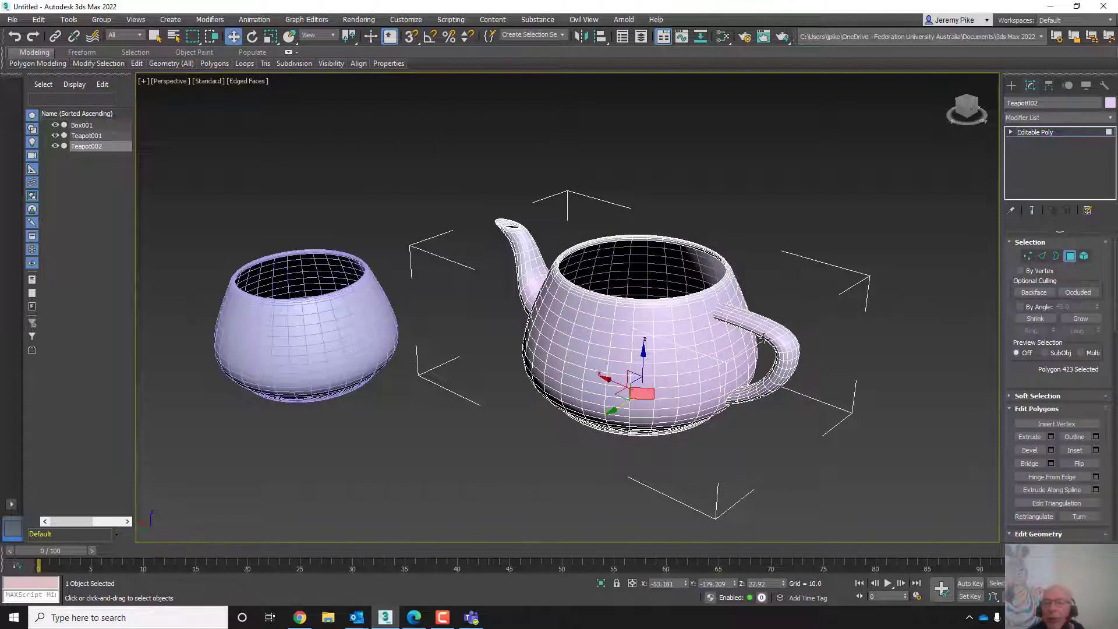
- Window-select groups of polygons on the handle, the front of the body and the rim
{"action": "left_click_drag", "start_coordinate": [816, 300], "coordinate": [759, 352]}
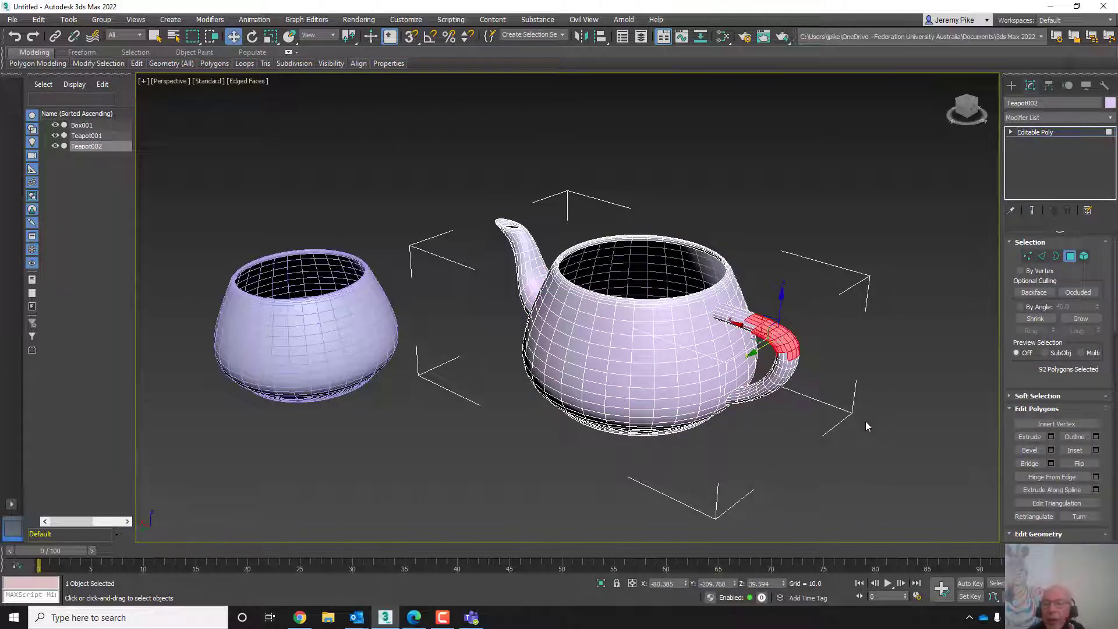
{"action": "left_click_drag", "start_coordinate": [501, 340], "coordinate": [600, 432]}
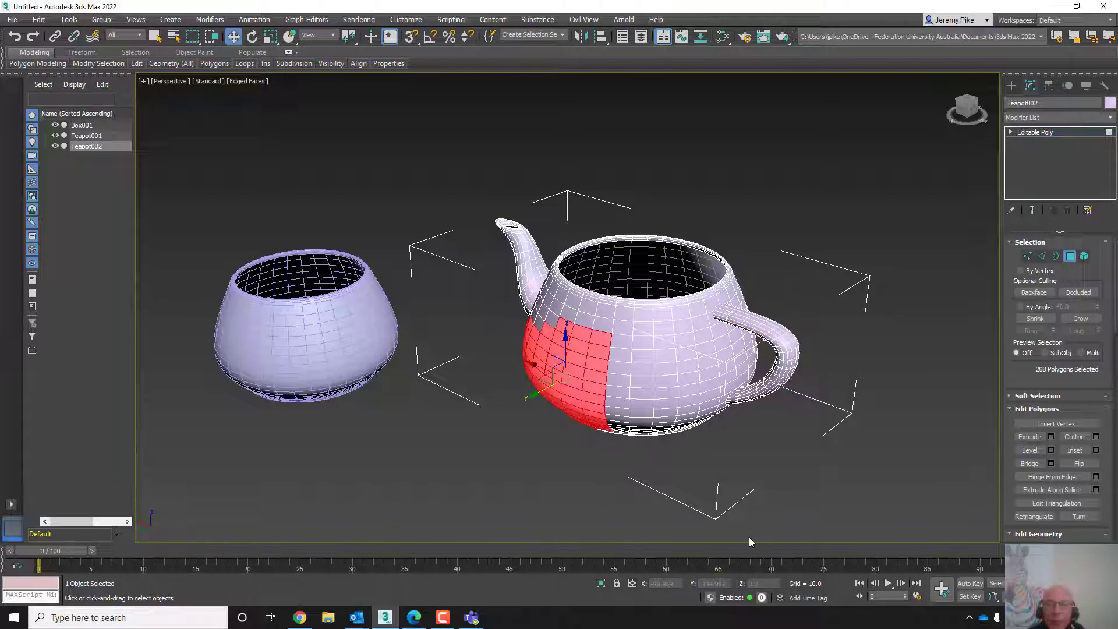
{"action": "left_click_drag", "start_coordinate": [687, 210], "coordinate": [786, 277]}
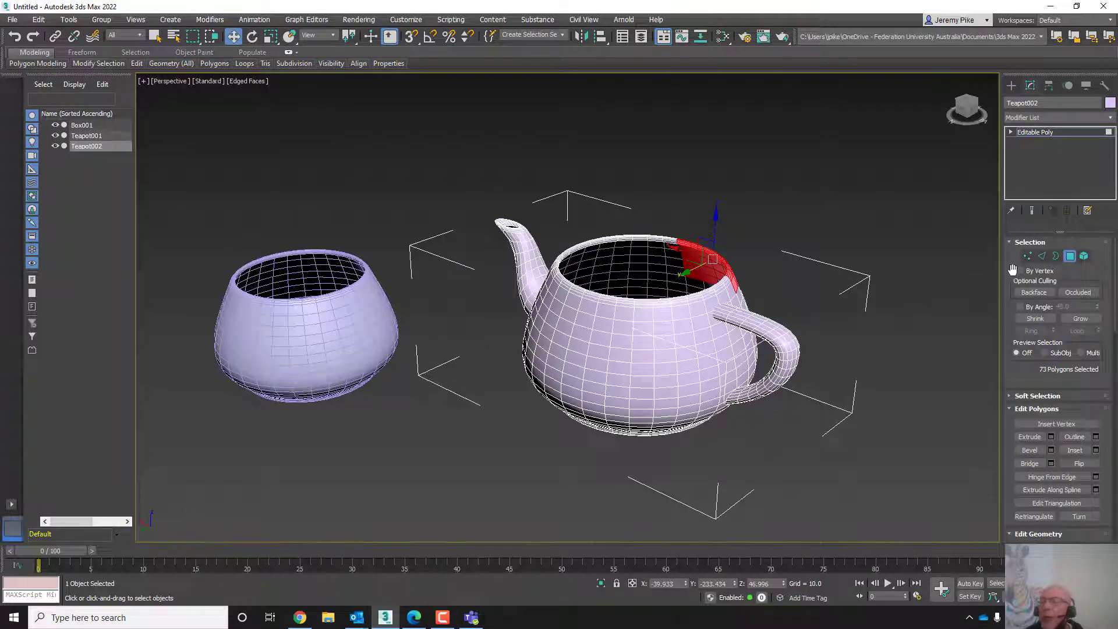
- Switch through Vertex to Edge level and window-select all of the teapot's edges
{"action": "left_click", "coordinate": [1027, 256]}
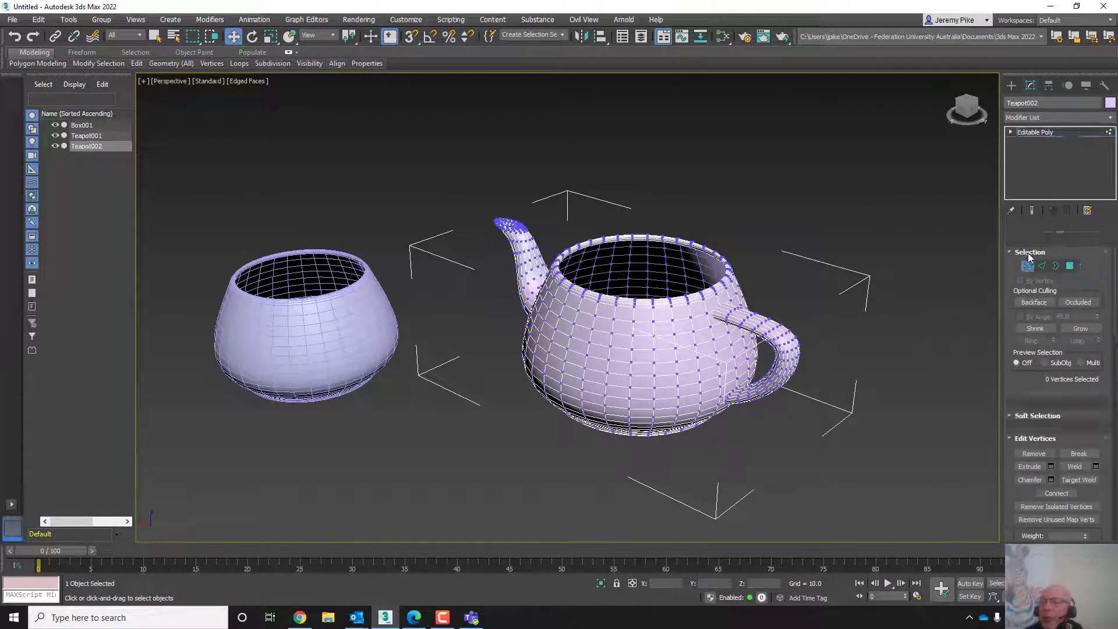
{"action": "left_click", "coordinate": [1042, 257]}
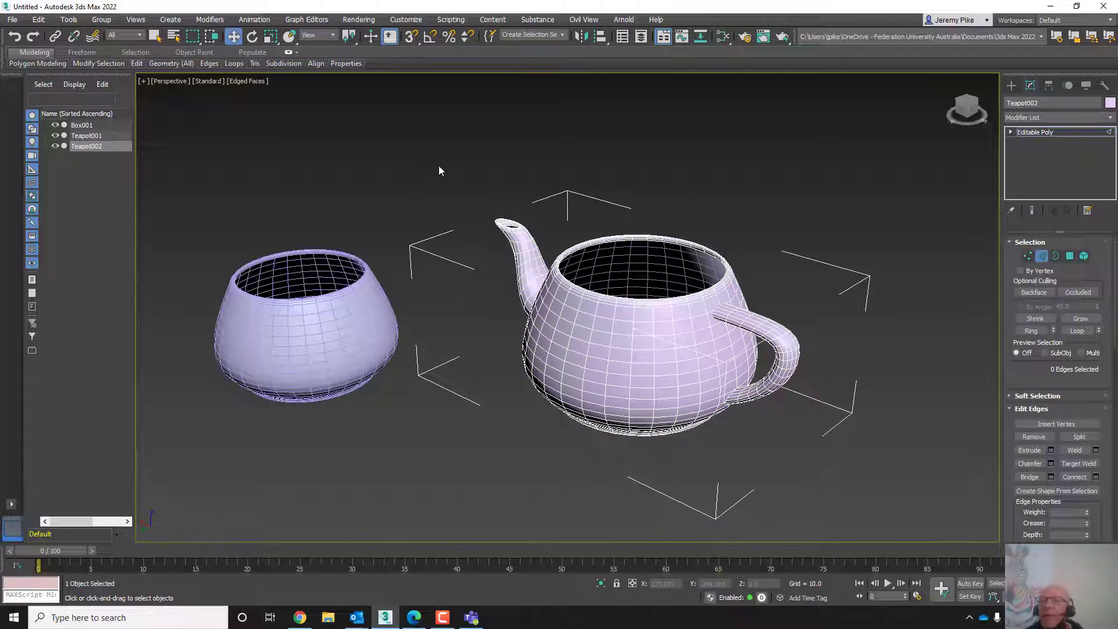
{"action": "left_click_drag", "start_coordinate": [474, 315], "coordinate": [739, 475]}
{"action": "left_click_drag", "start_coordinate": [835, 493], "coordinate": [841, 495]}
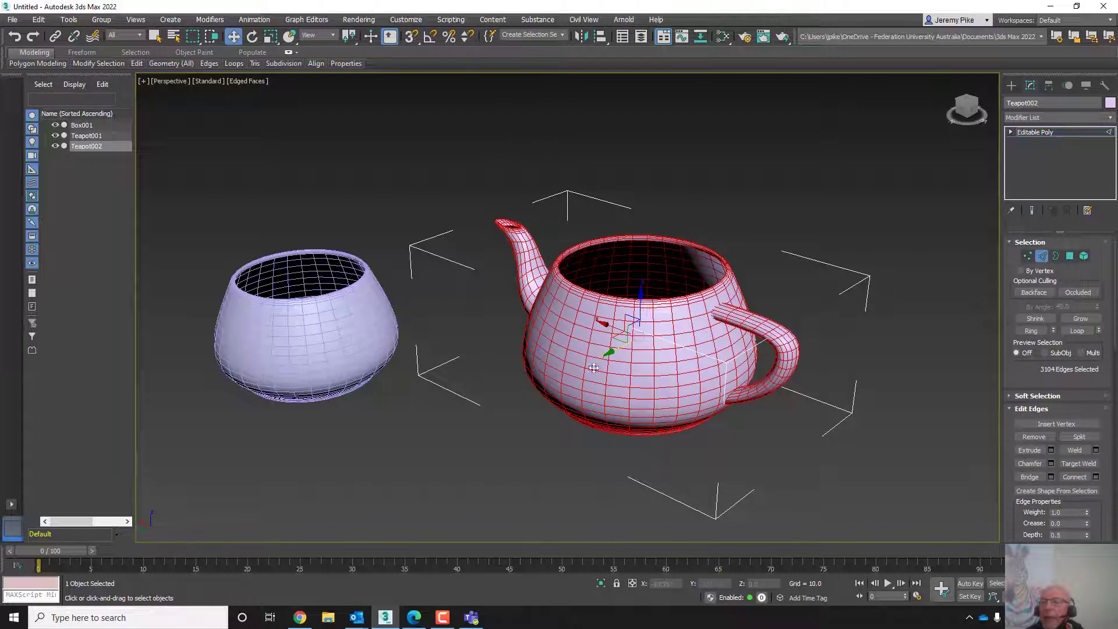
- Step through Vertex, Border and Polygon levels and window-select all of the teapot's polygons
{"action": "left_click", "coordinate": [1028, 256]}
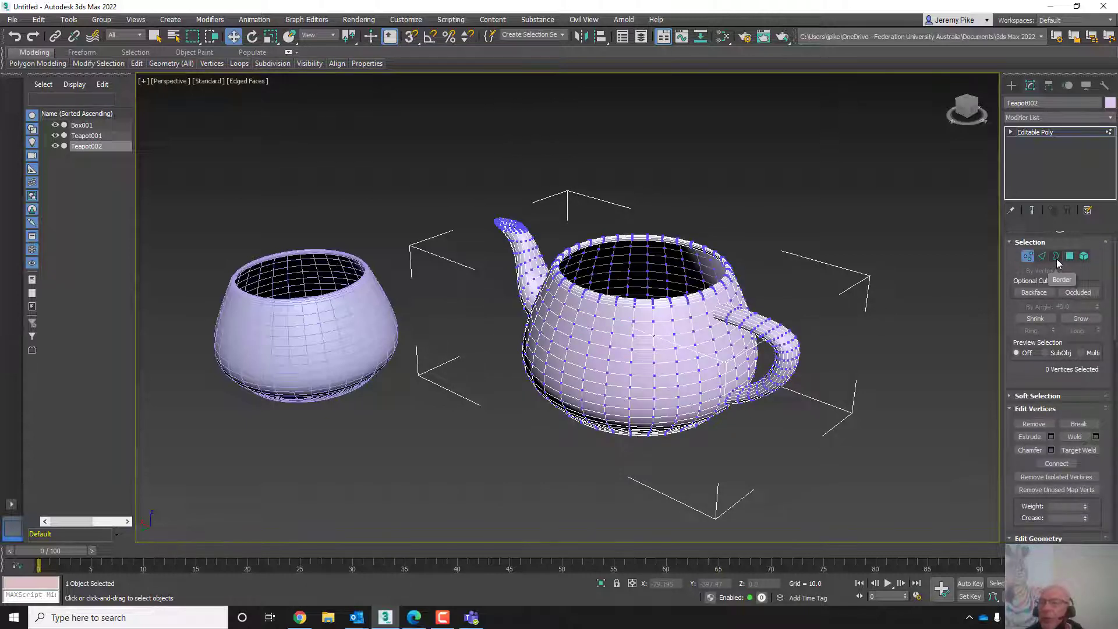
{"action": "left_click", "coordinate": [1056, 259]}
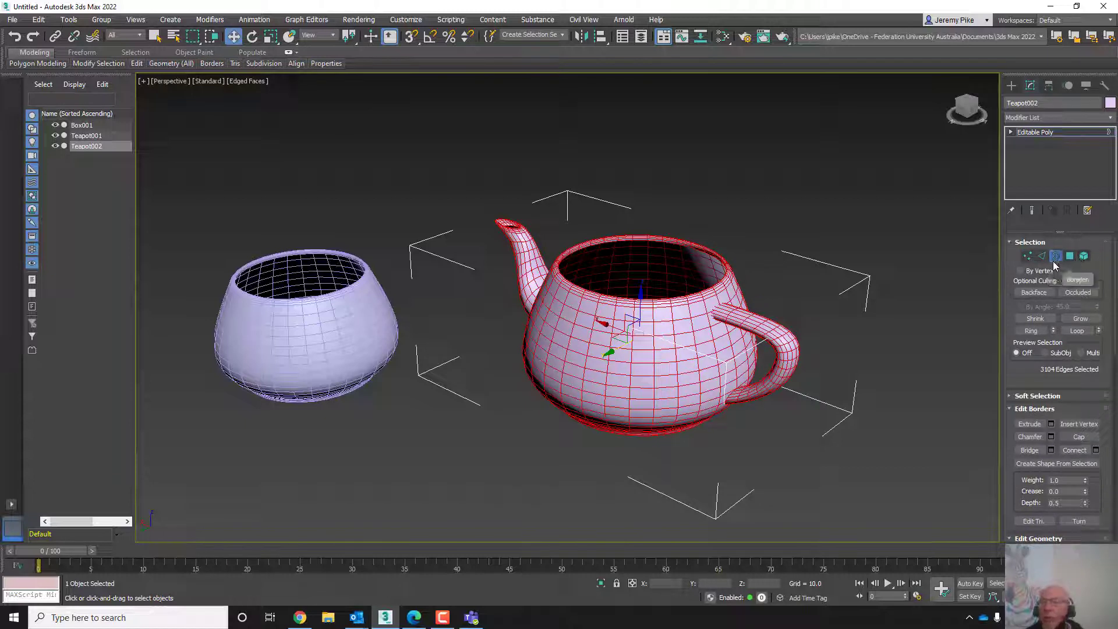
{"action": "left_click", "coordinate": [1071, 258]}
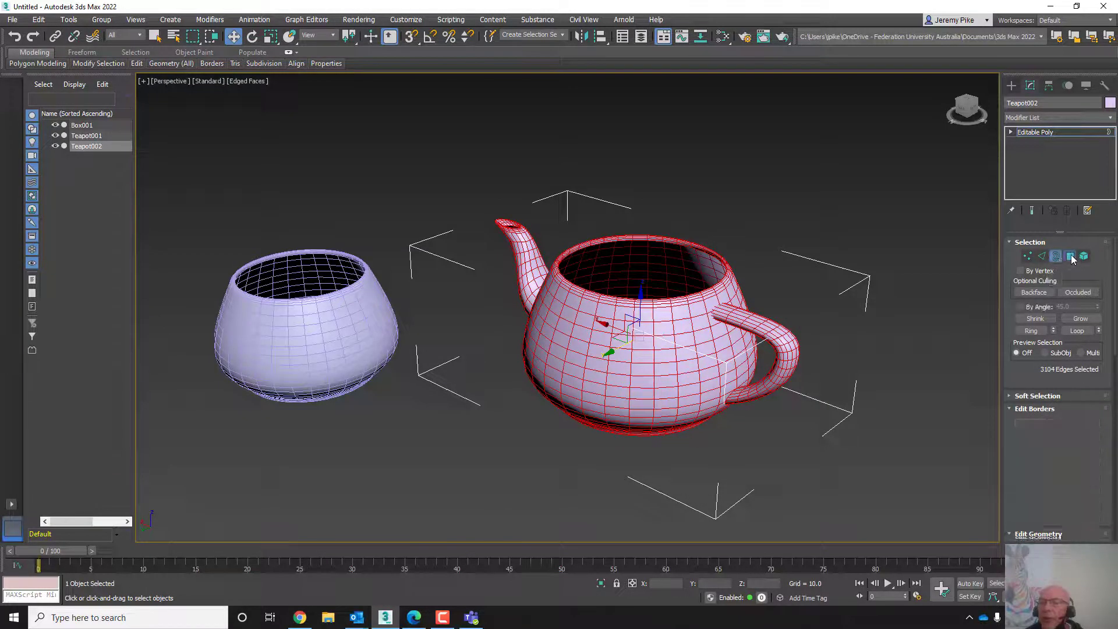
{"action": "left_click_drag", "start_coordinate": [452, 158], "coordinate": [845, 464]}
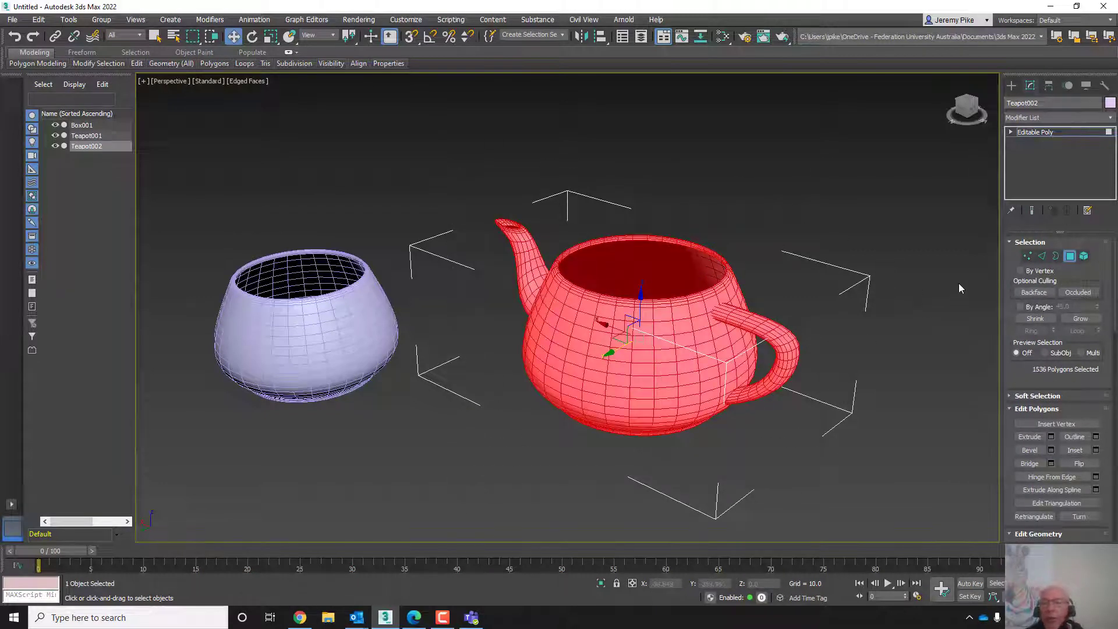
- Switch sub-object levels and select everything at Border level, then at Polygon level
{"action": "left_click", "coordinate": [1027, 257]}
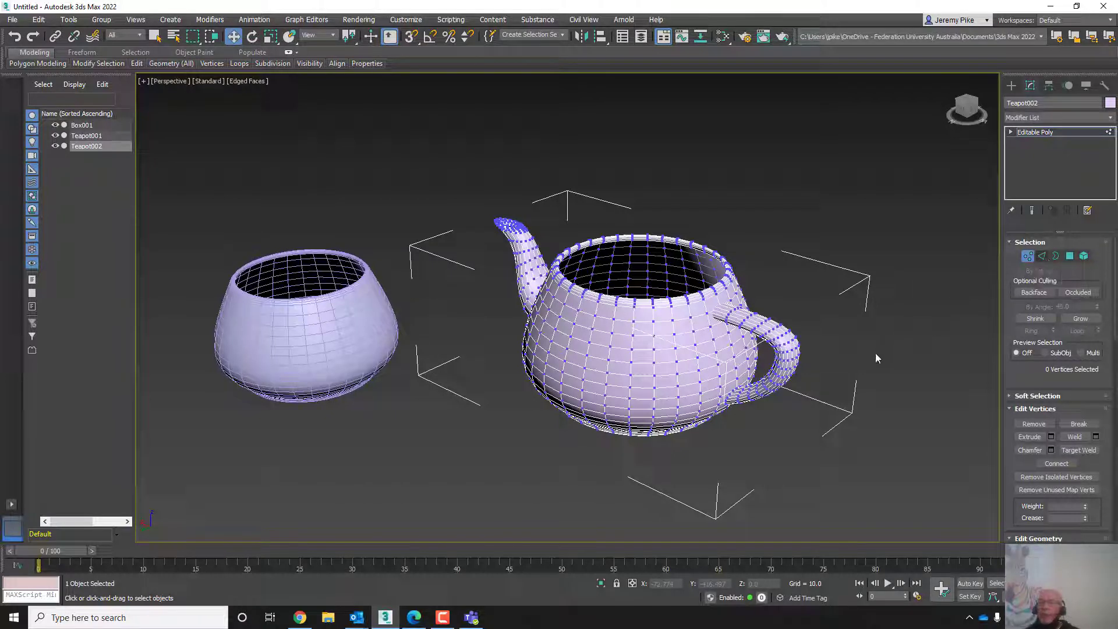
{"action": "key", "text": "2"}
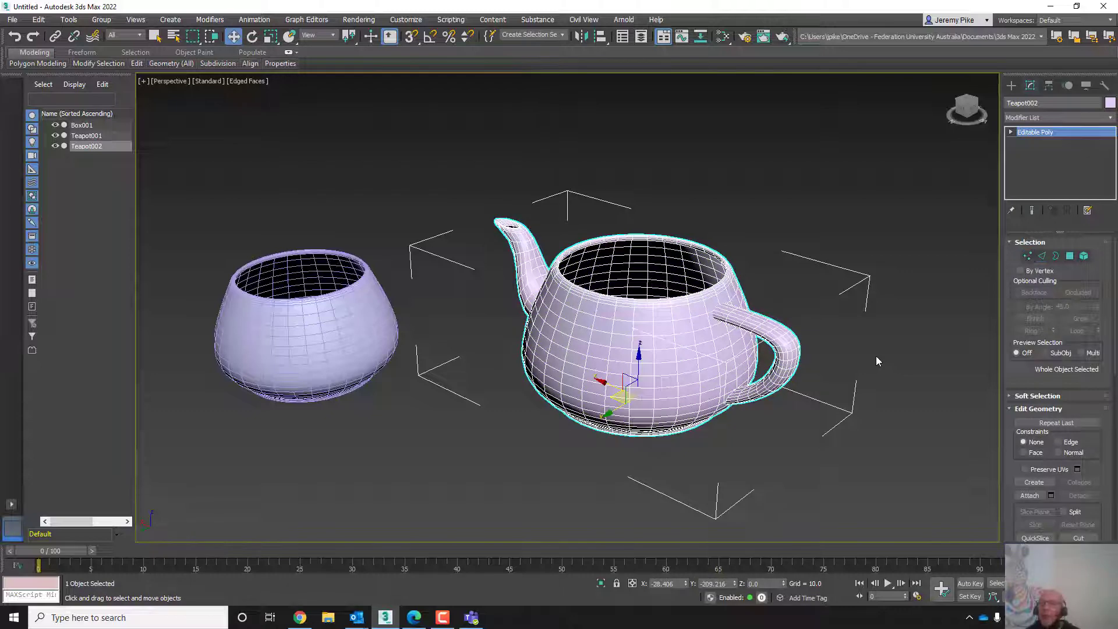
{"action": "key", "text": "ctrl+a"}
{"action": "key", "text": "3"}
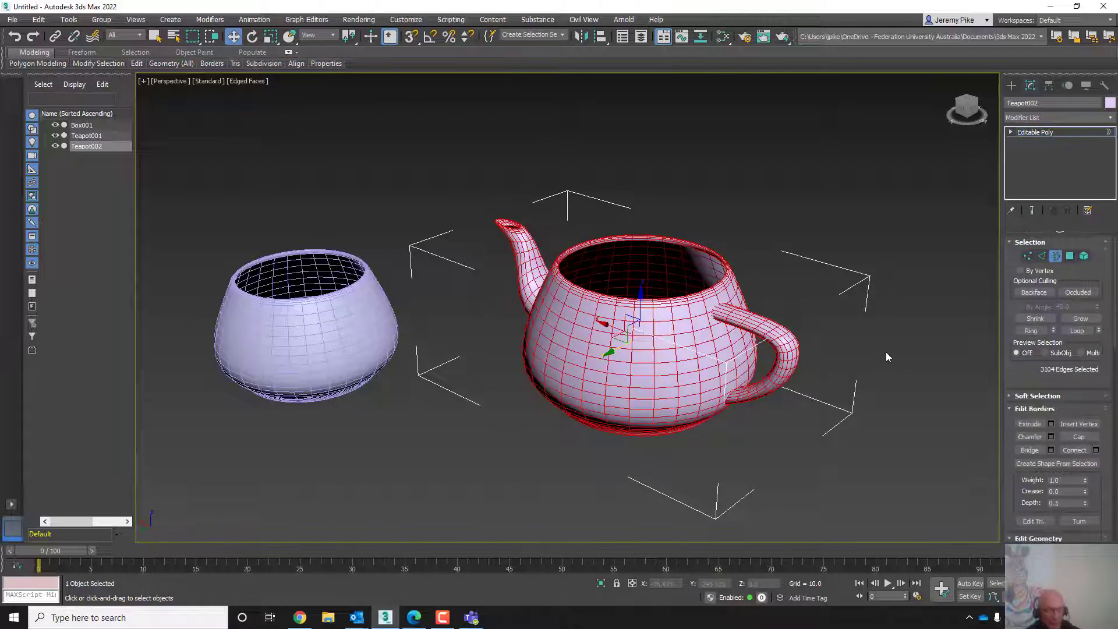
{"action": "key", "text": "4"}
{"action": "key", "text": "ctrl+a"}
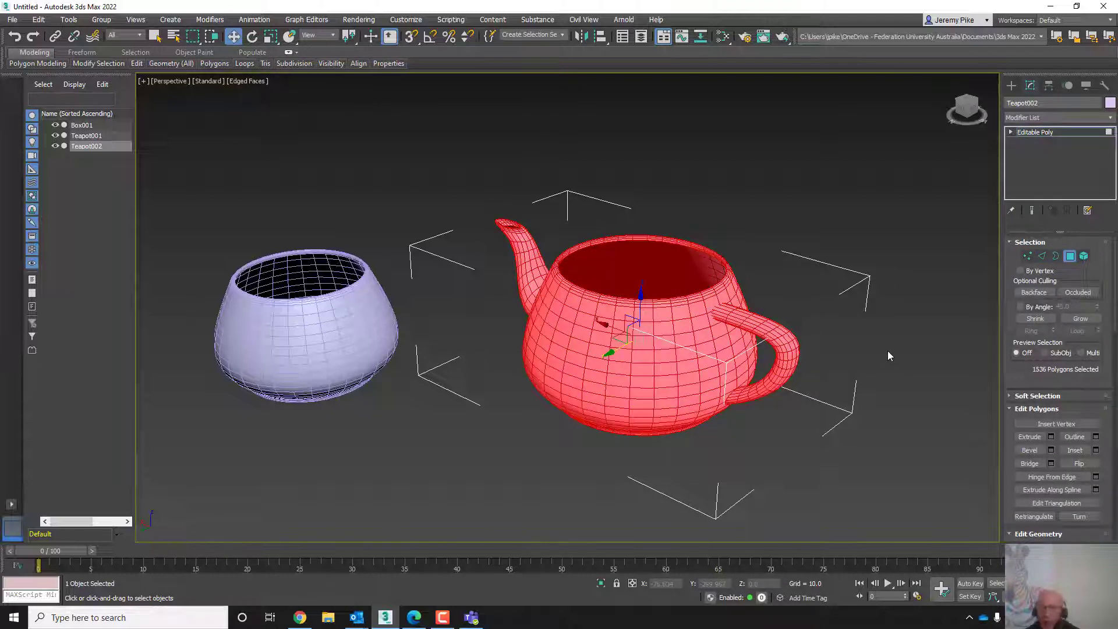
- Cycle through the Element, Edge, Vertex, Border and Polygon levels to compare their selections
{"action": "key", "text": "5"}
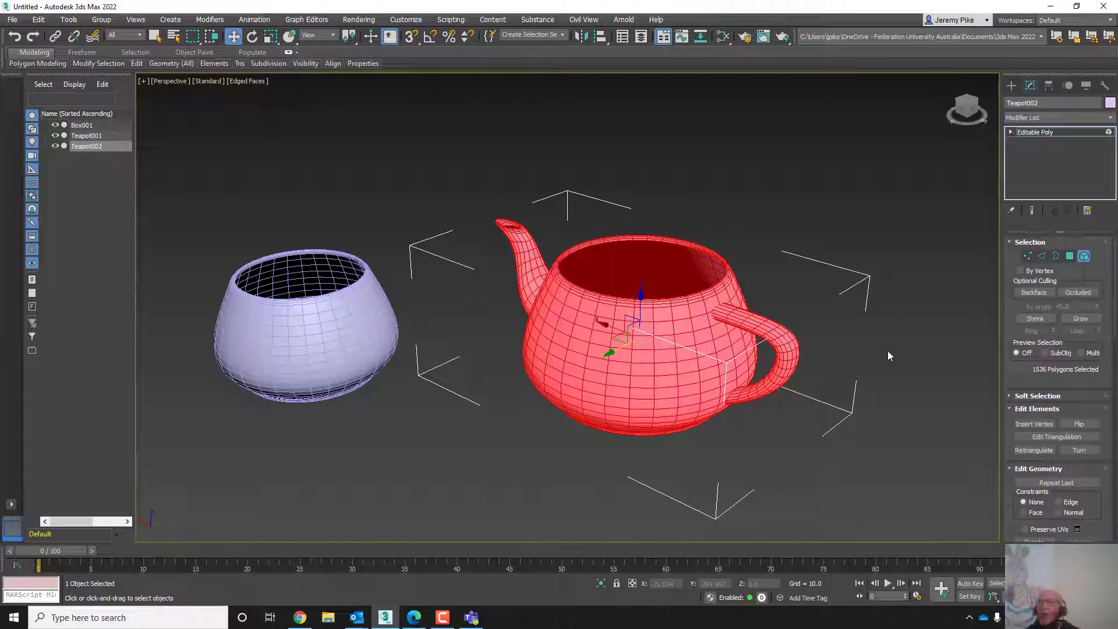
{"action": "key", "text": "5"}
{"action": "key", "text": "2"}
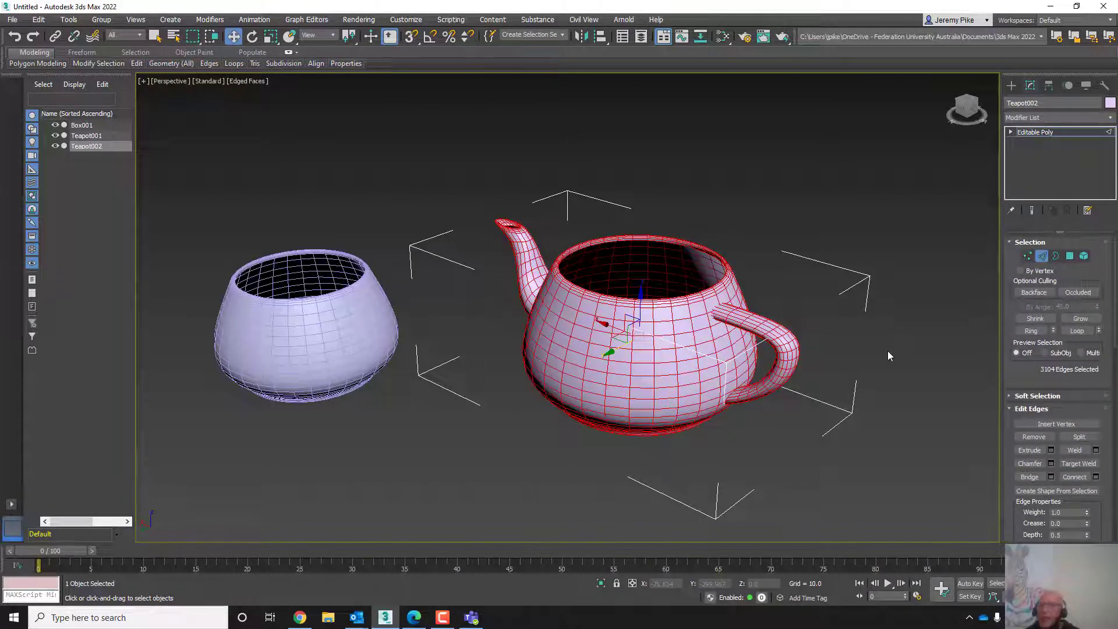
{"action": "key", "text": "1"}
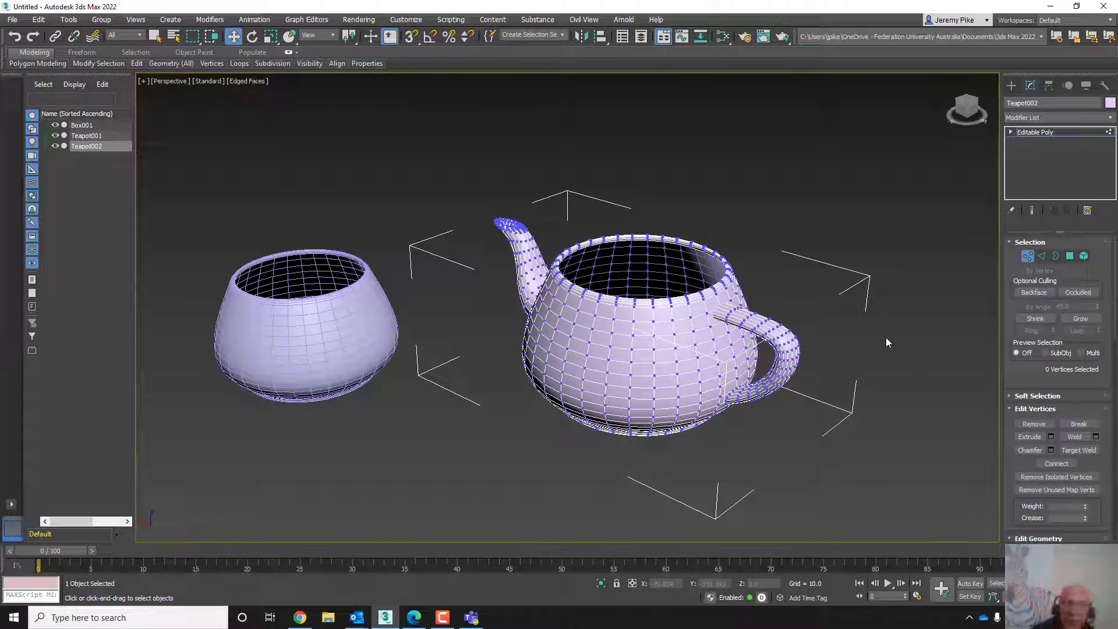
{"action": "key", "text": "2"}
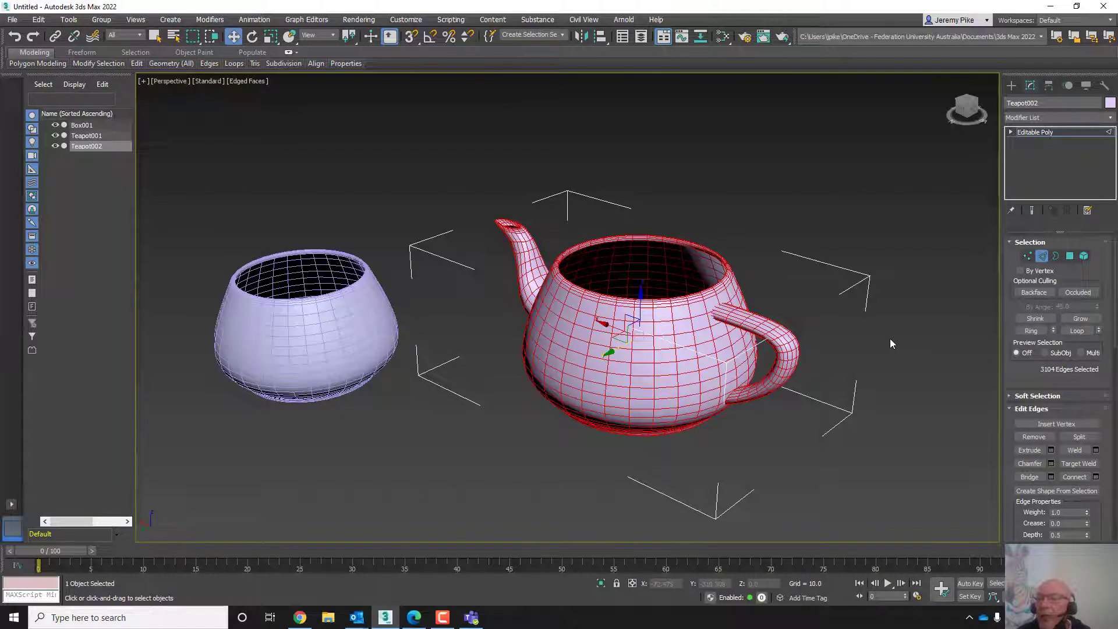
{"action": "key", "text": "3"}
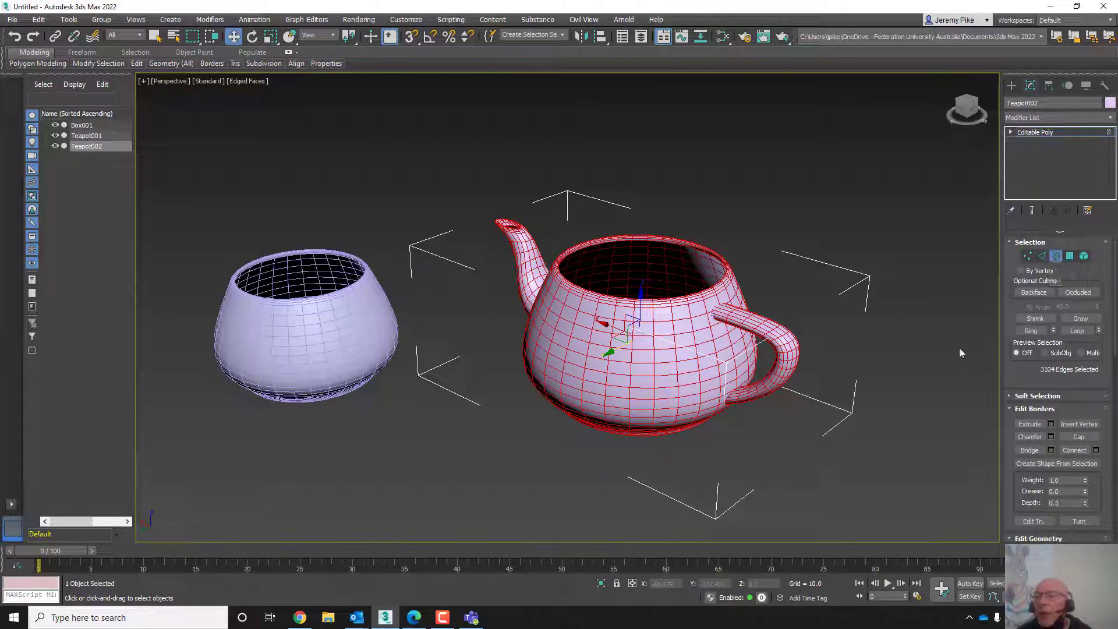
{"action": "key", "text": "4"}
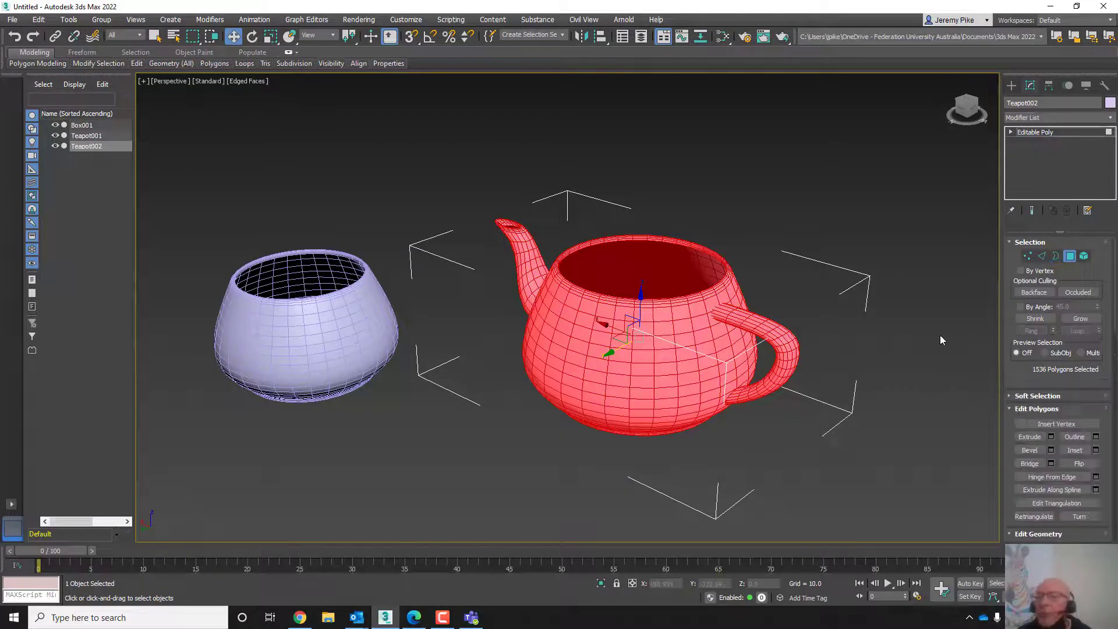
{"action": "key", "text": "3"}
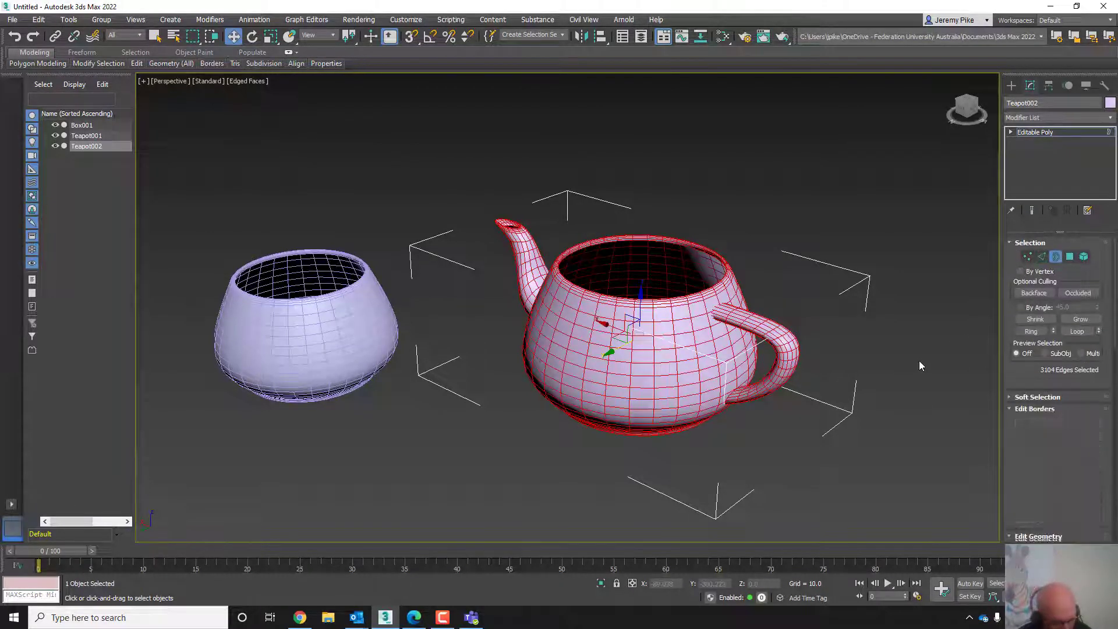
{"action": "key", "text": "4"}
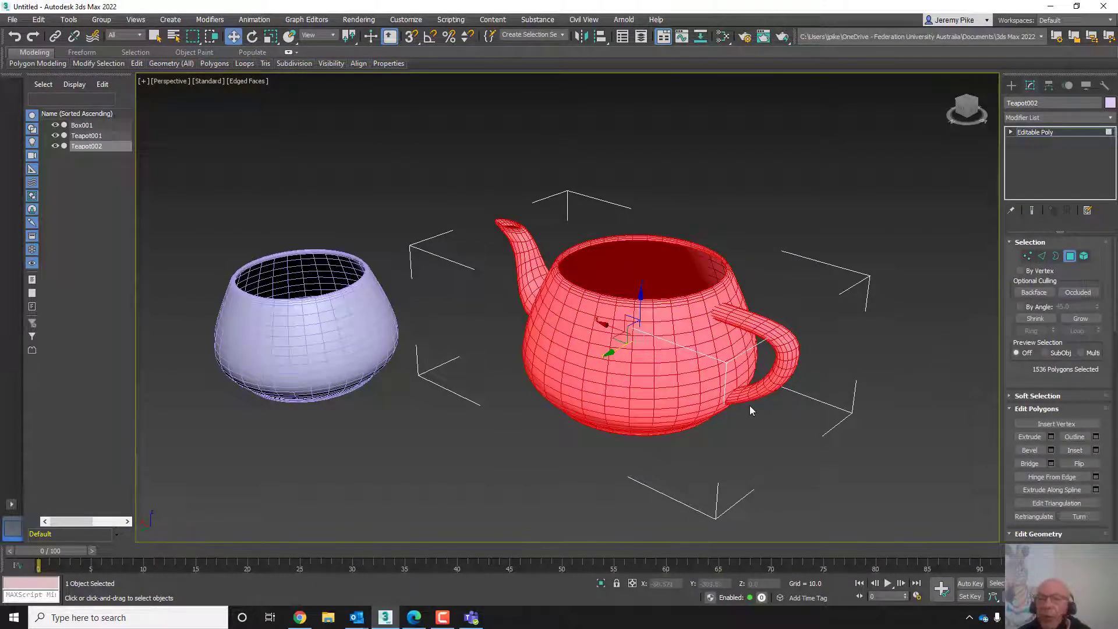
- Return the teapot to the Editable Poly object level
{"action": "left_click", "coordinate": [443, 617]}
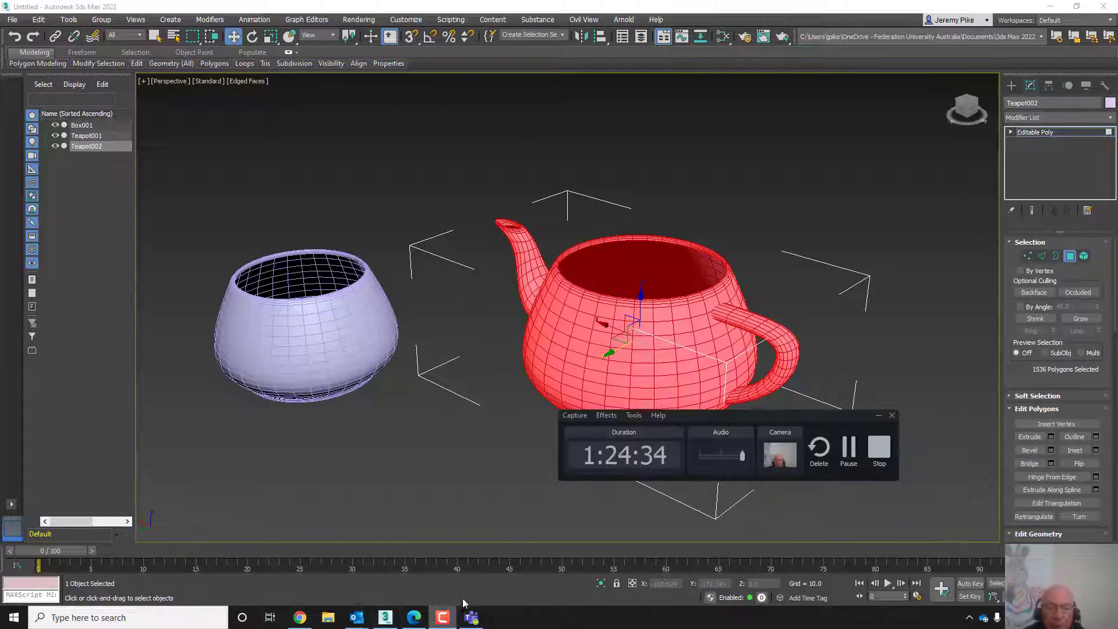
{"action": "left_click", "coordinate": [748, 451]}
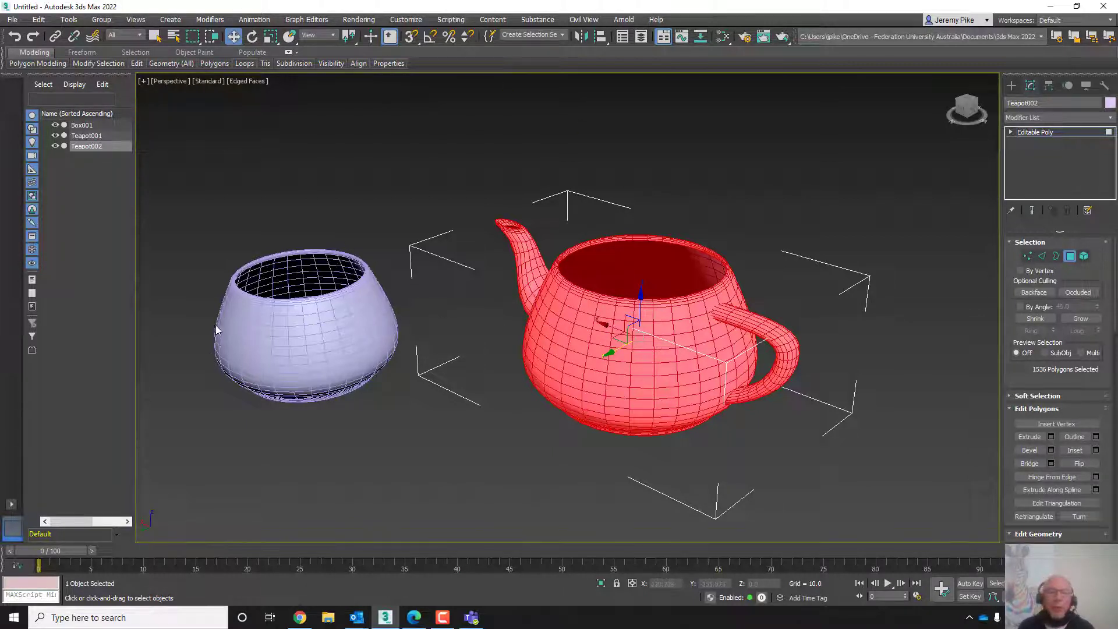
{"action": "left_click", "coordinate": [1023, 132]}
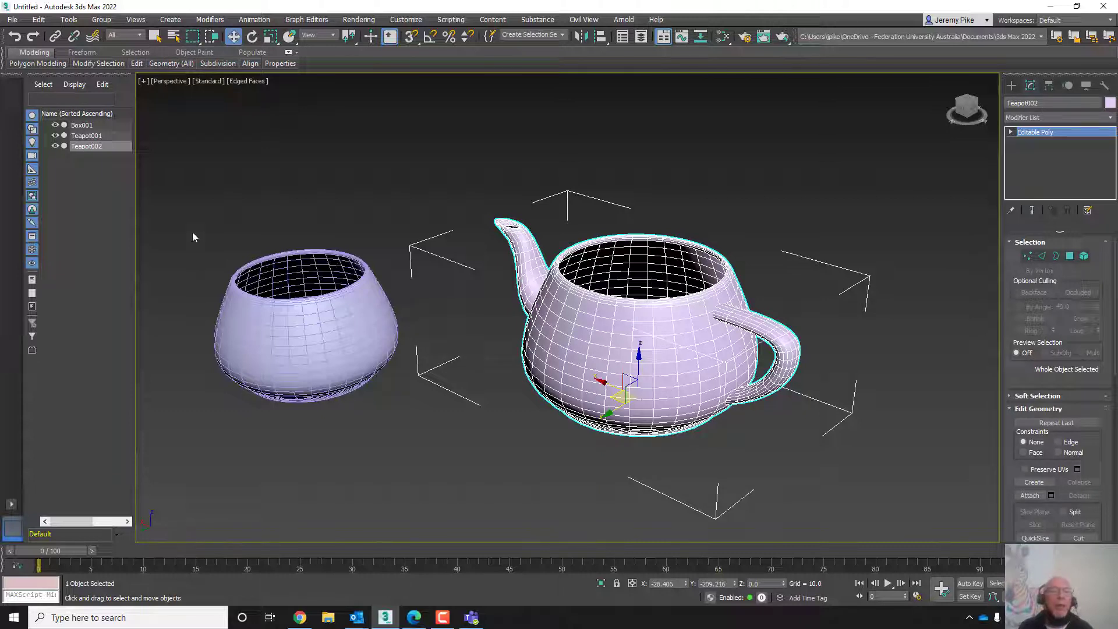
- Select both teapots and delete them, returning to the four-viewport layout
{"action": "left_click_drag", "start_coordinate": [338, 411], "coordinate": [885, 498]}
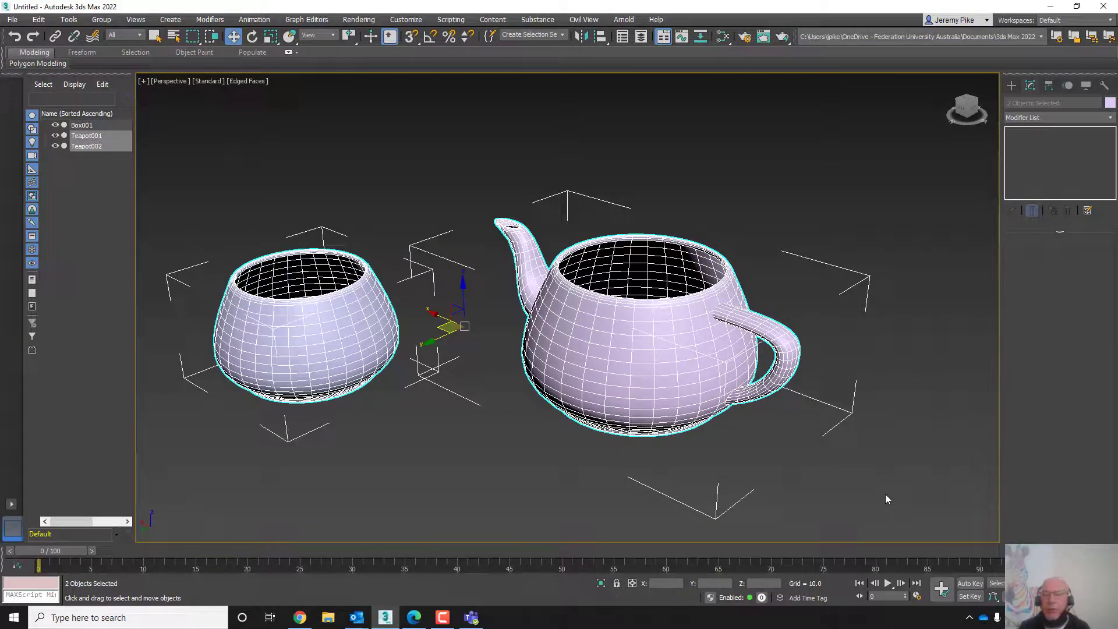
{"action": "key", "text": "Delete"}
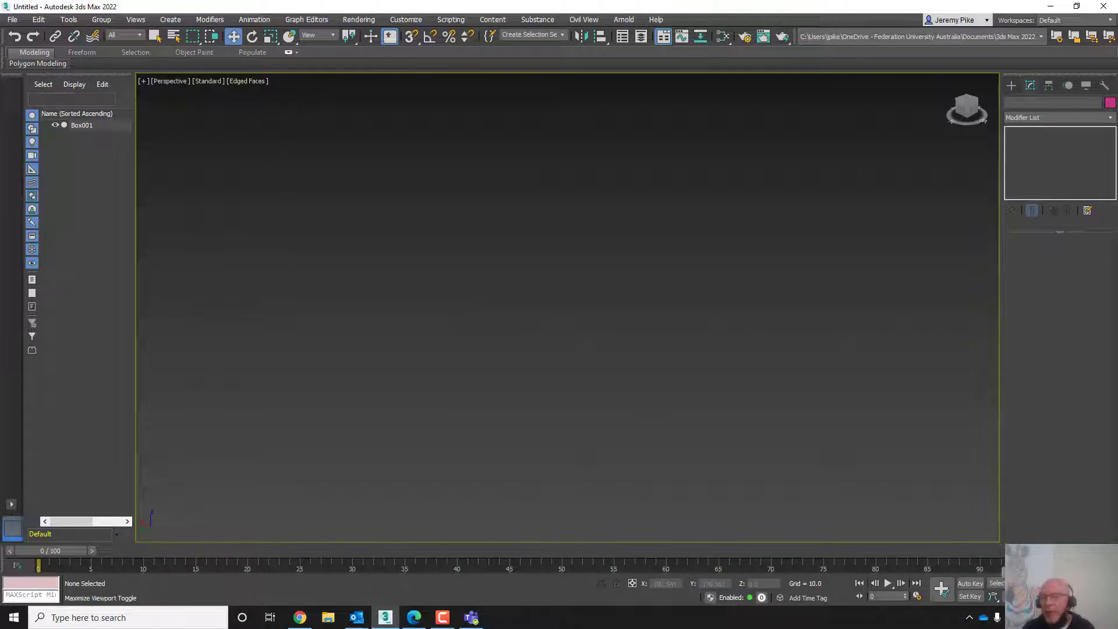
{"action": "key", "text": "alt+w"}
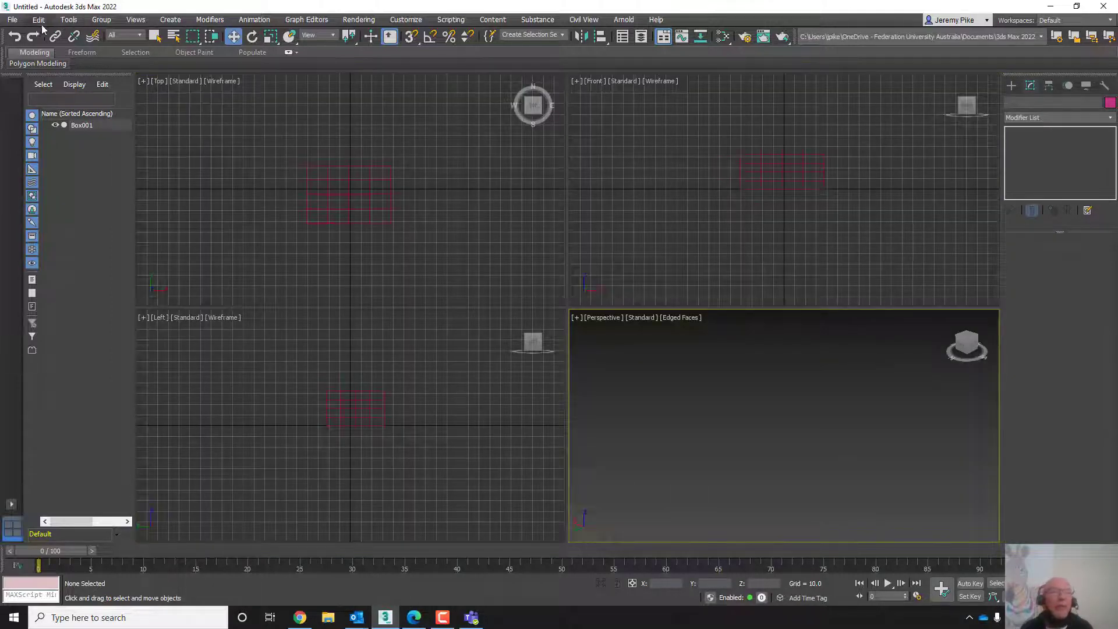
- Reset the scene without saving changes
{"action": "left_click", "coordinate": [12, 19]}
{"action": "mouse_move", "coordinate": [20, 42]}
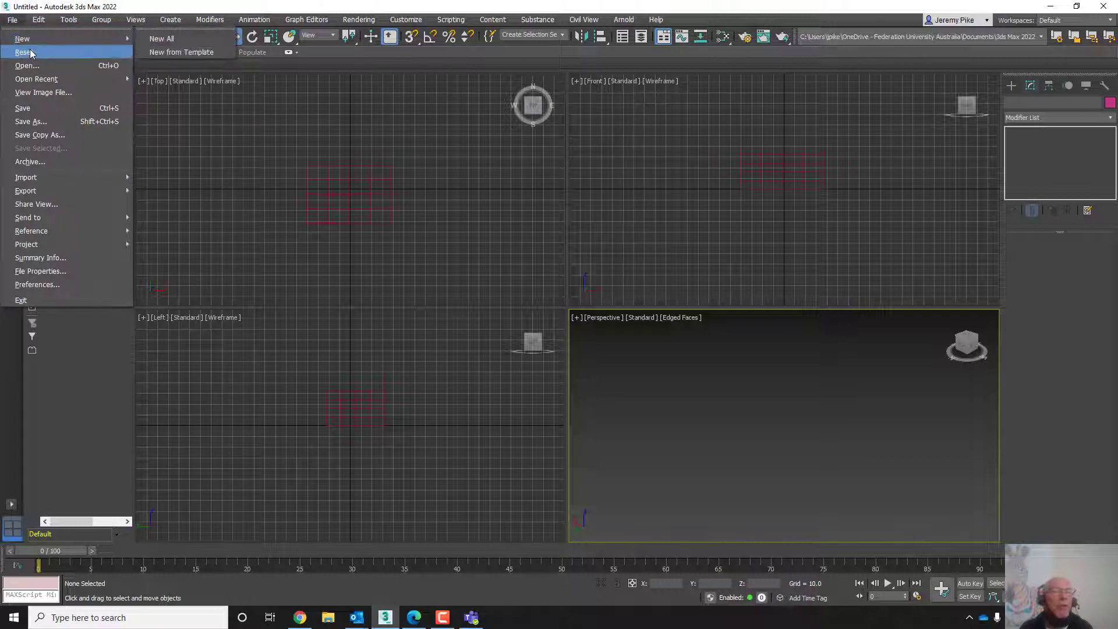
{"action": "left_click", "coordinate": [157, 36]}
{"action": "left_click", "coordinate": [560, 327]}
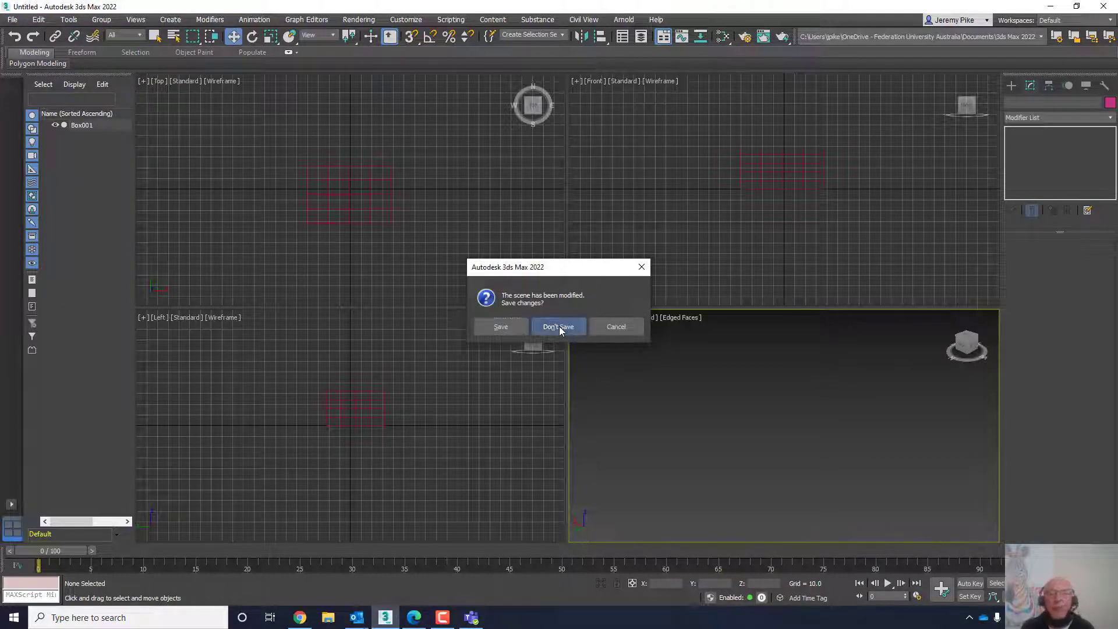
{"action": "left_click", "coordinate": [530, 327]}
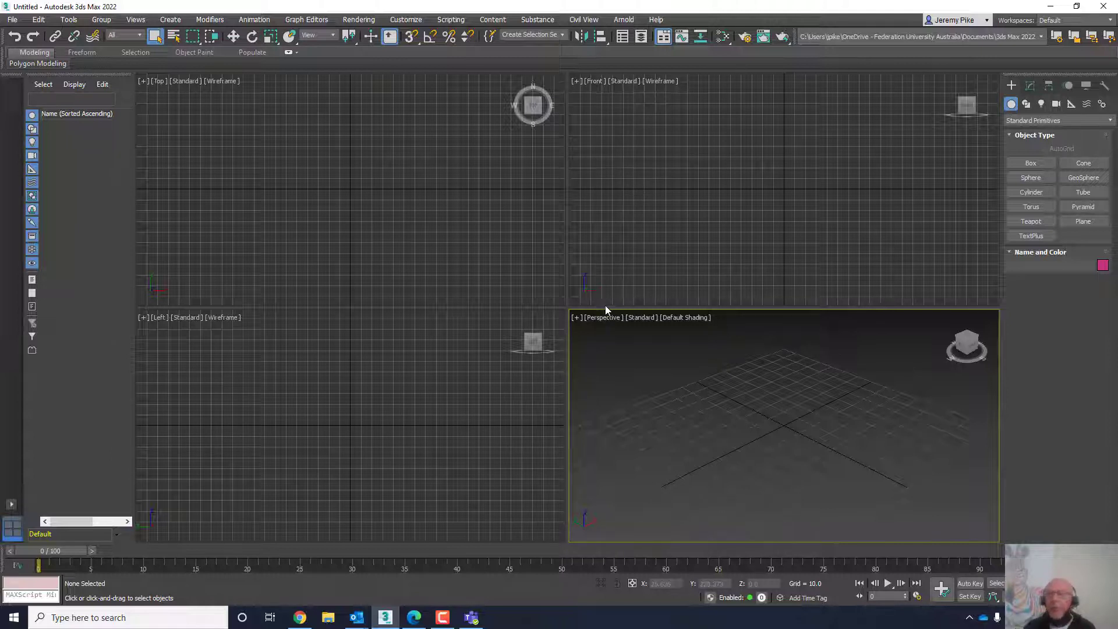
- Create a box about 62 by 86 by 35 units in the Perspective viewport
{"action": "left_click", "coordinate": [1029, 165]}
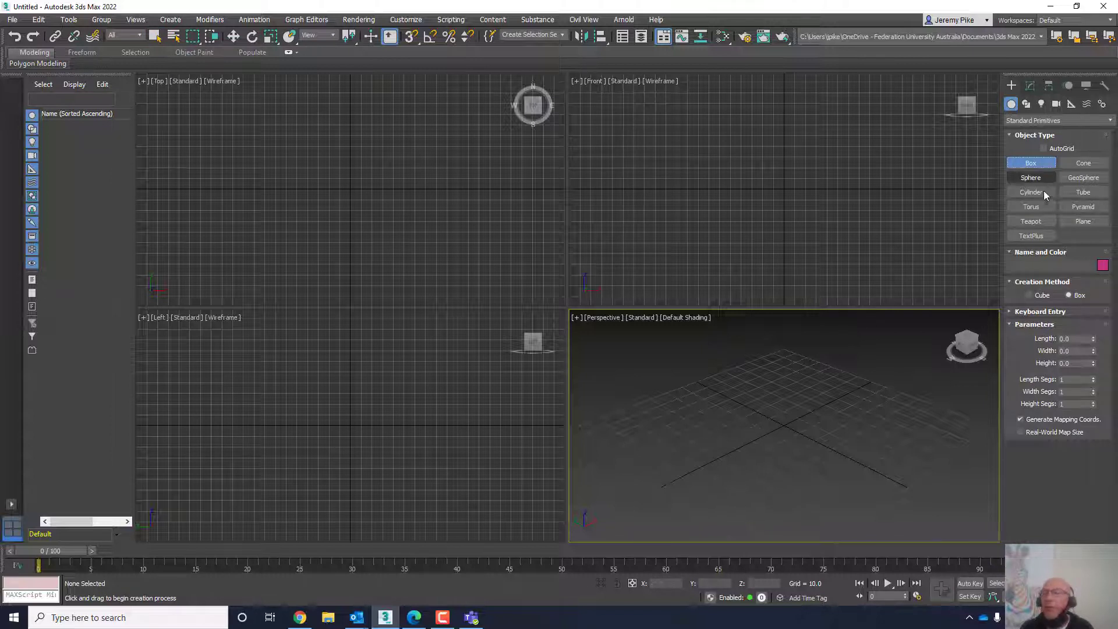
{"action": "left_click_drag", "start_coordinate": [704, 436], "coordinate": [912, 415]}
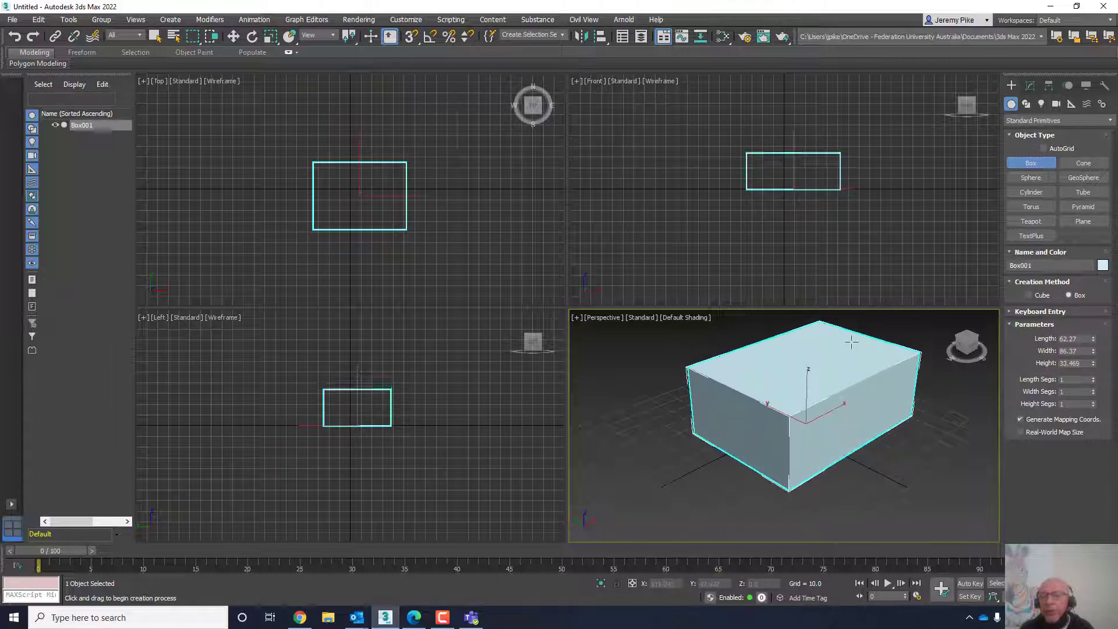
{"action": "left_click", "coordinate": [850, 340]}
- Switch the Perspective viewport display to Edged Faces
{"action": "left_click", "coordinate": [672, 318]}
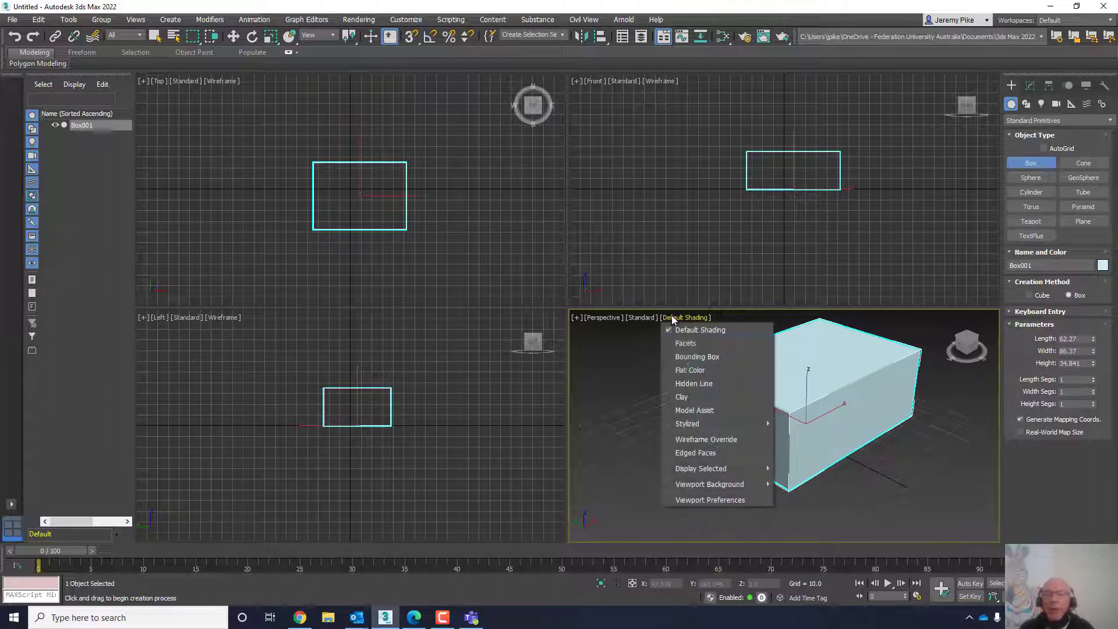
{"action": "left_click", "coordinate": [697, 453]}
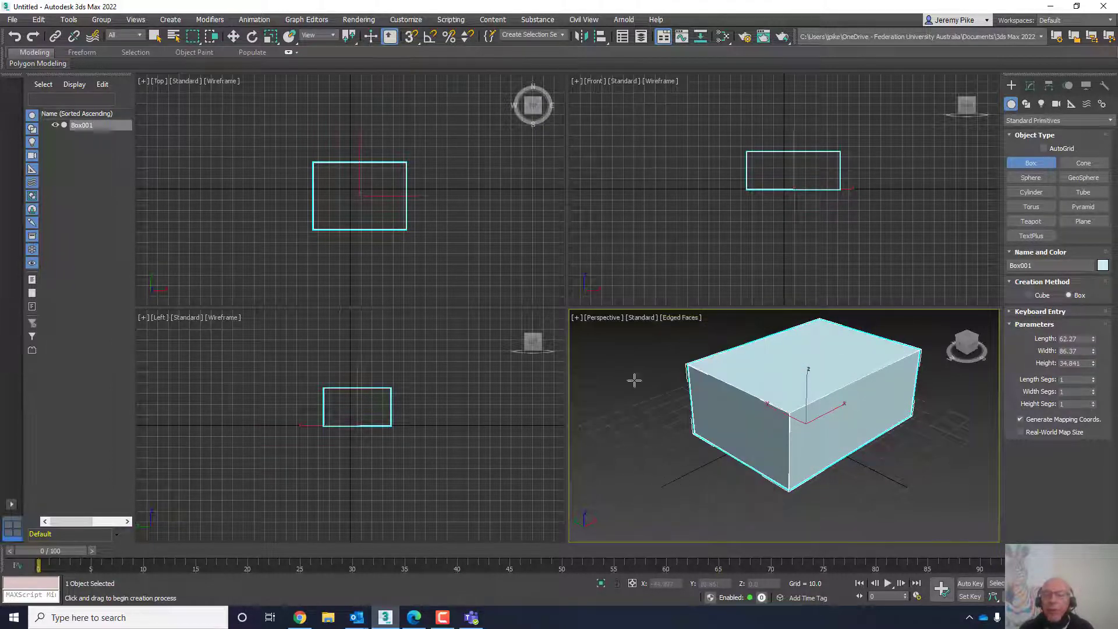
- Set the box's length, width and height segments to 5 each
{"action": "left_click", "coordinate": [1077, 379]}
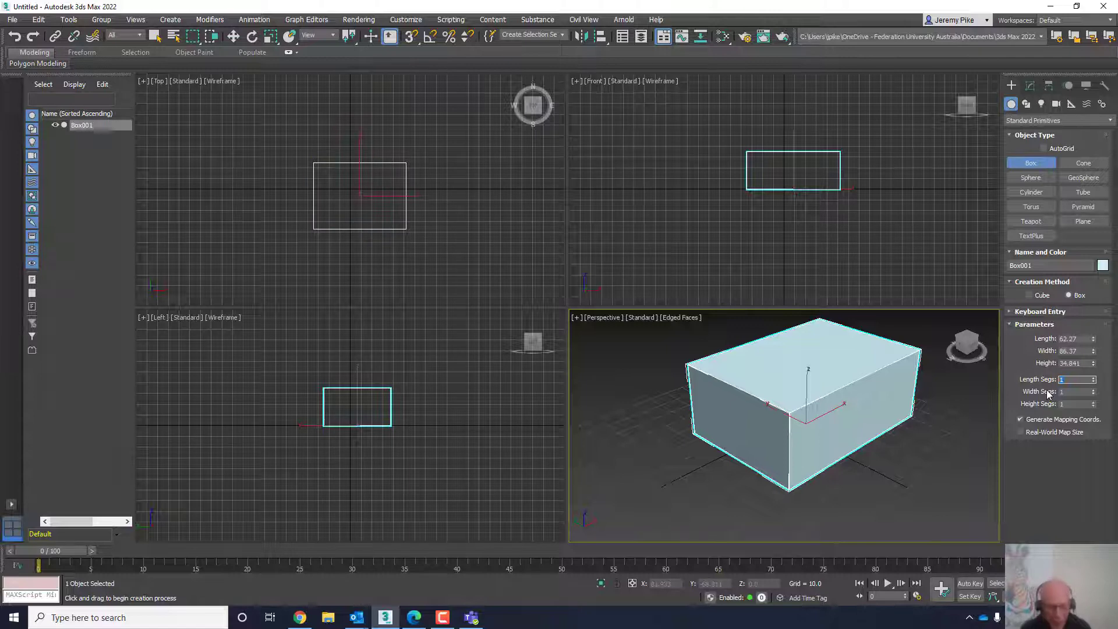
{"action": "type", "text": "4"}
{"action": "key", "text": "Tab"}
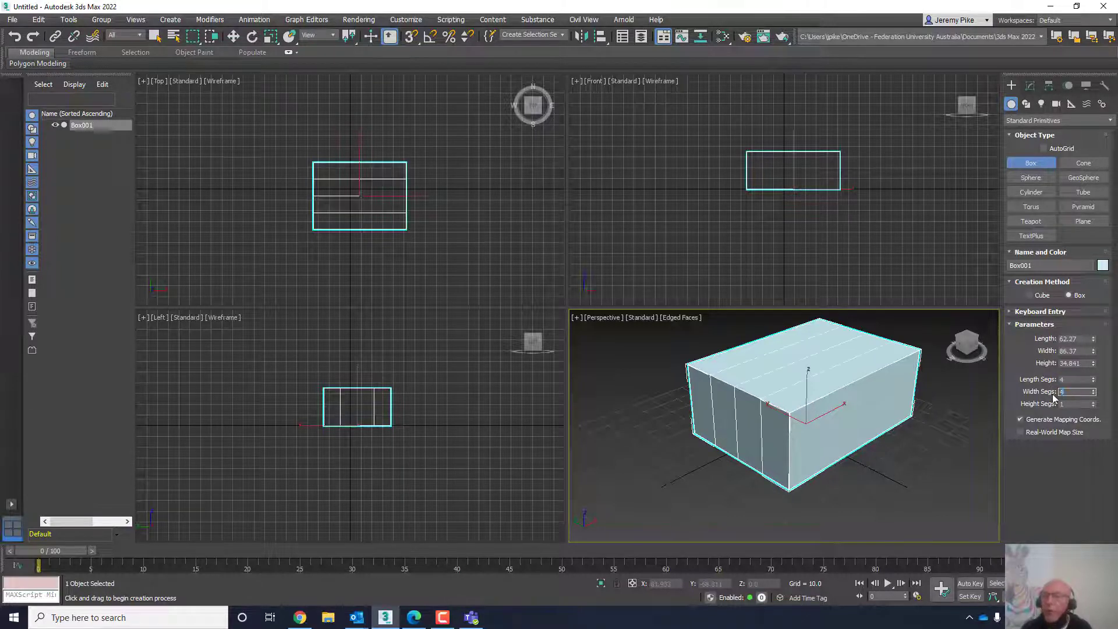
{"action": "type", "text": "4"}
{"action": "left_click", "coordinate": [1061, 403]}
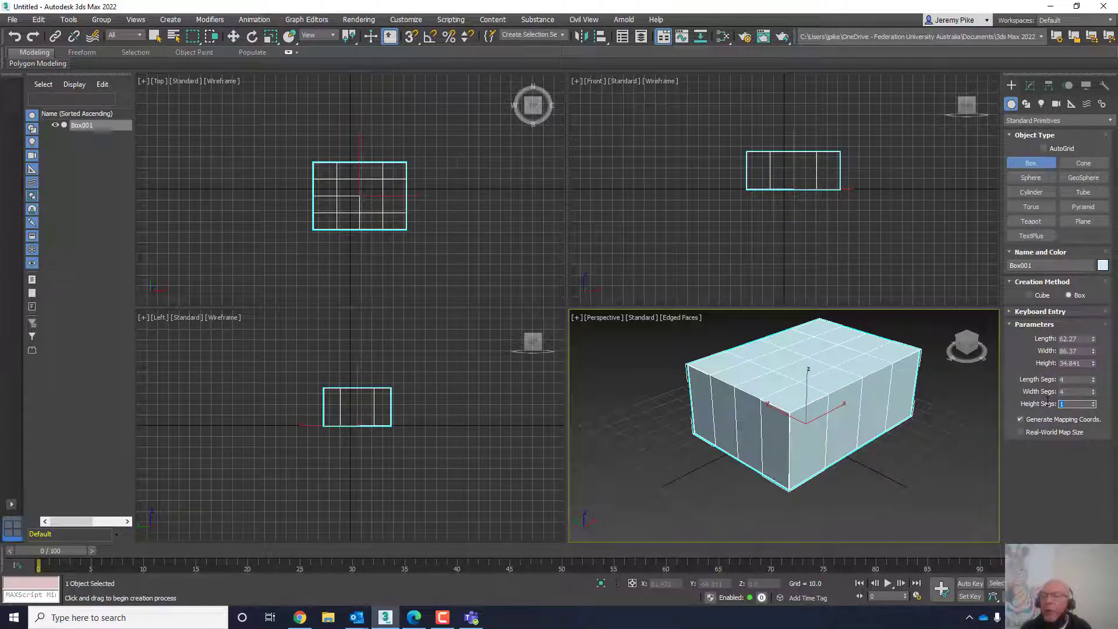
{"action": "type", "text": "4"}
{"action": "left_click", "coordinate": [1069, 379]}
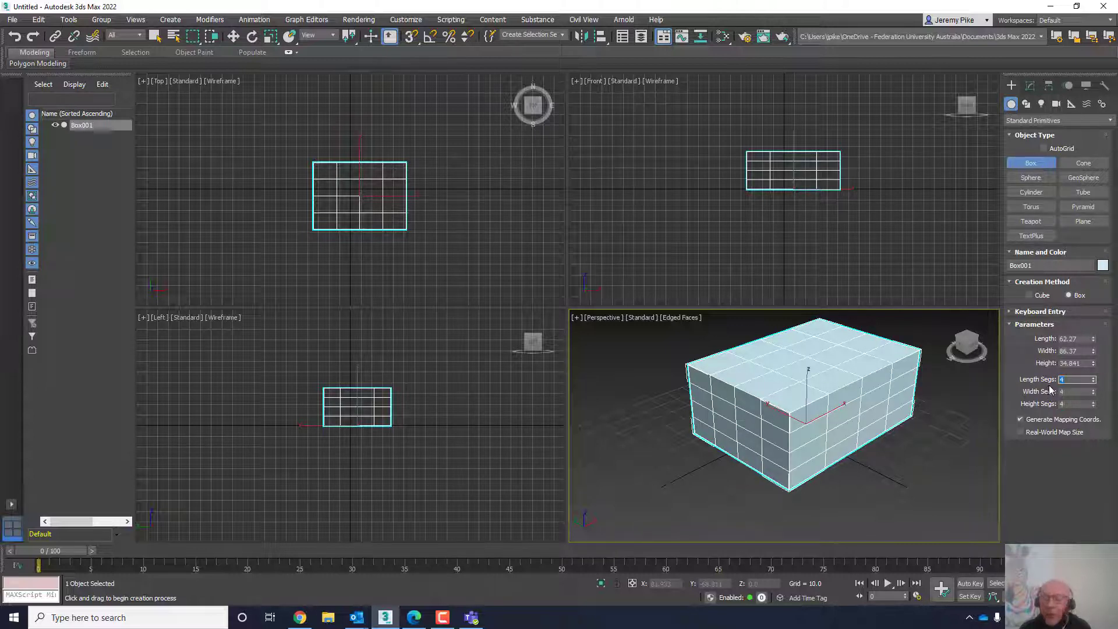
{"action": "type", "text": "5"}
{"action": "left_click", "coordinate": [1067, 391]}
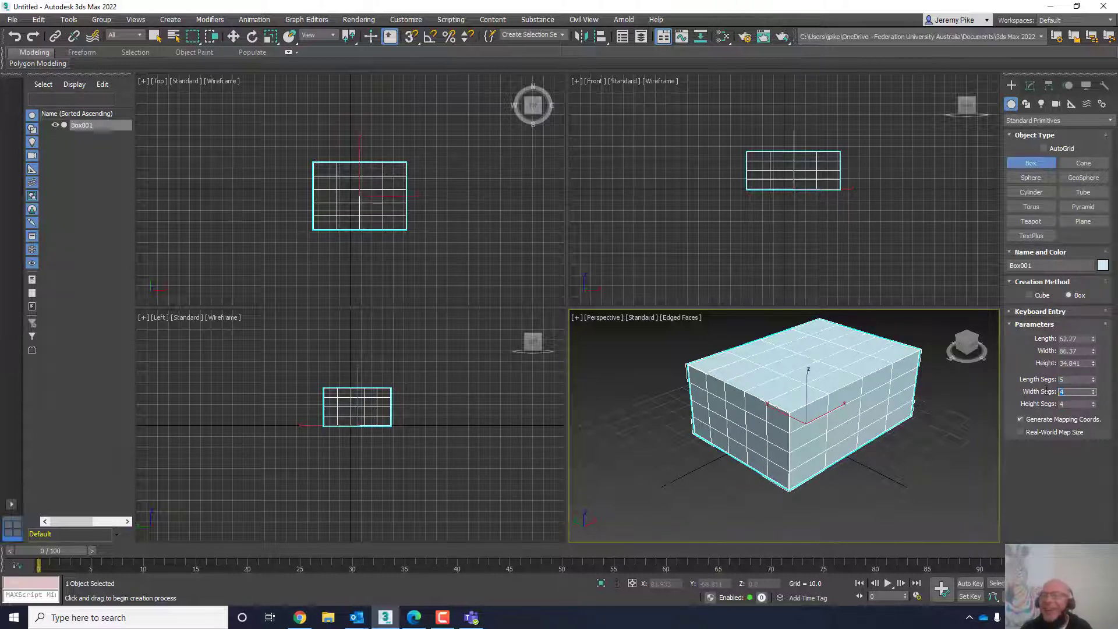
{"action": "type", "text": "5"}
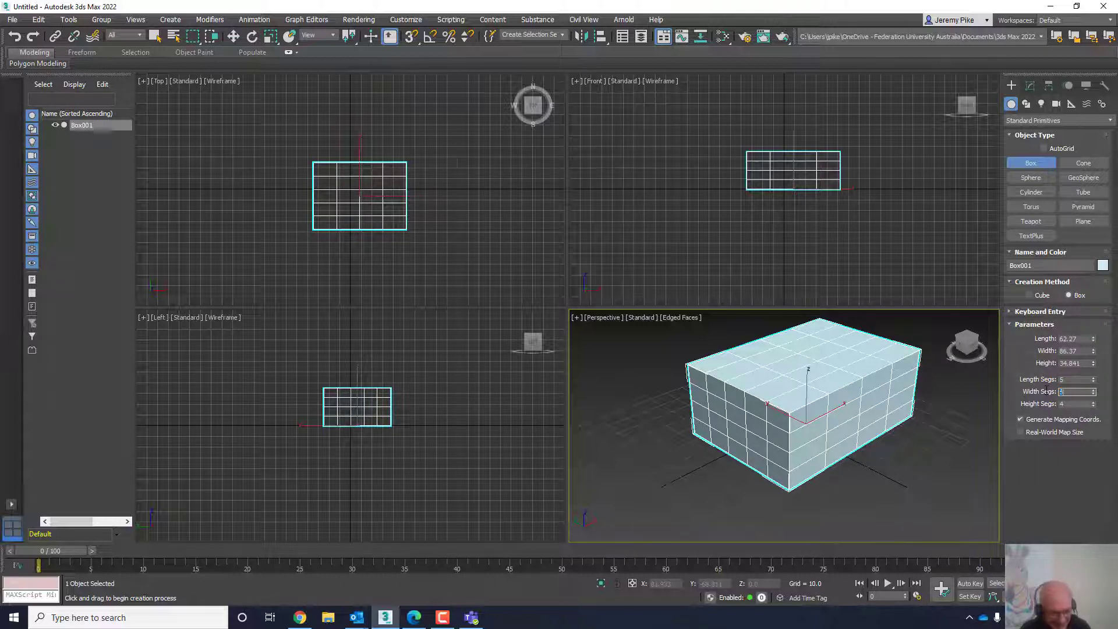
{"action": "left_click", "coordinate": [1073, 403]}
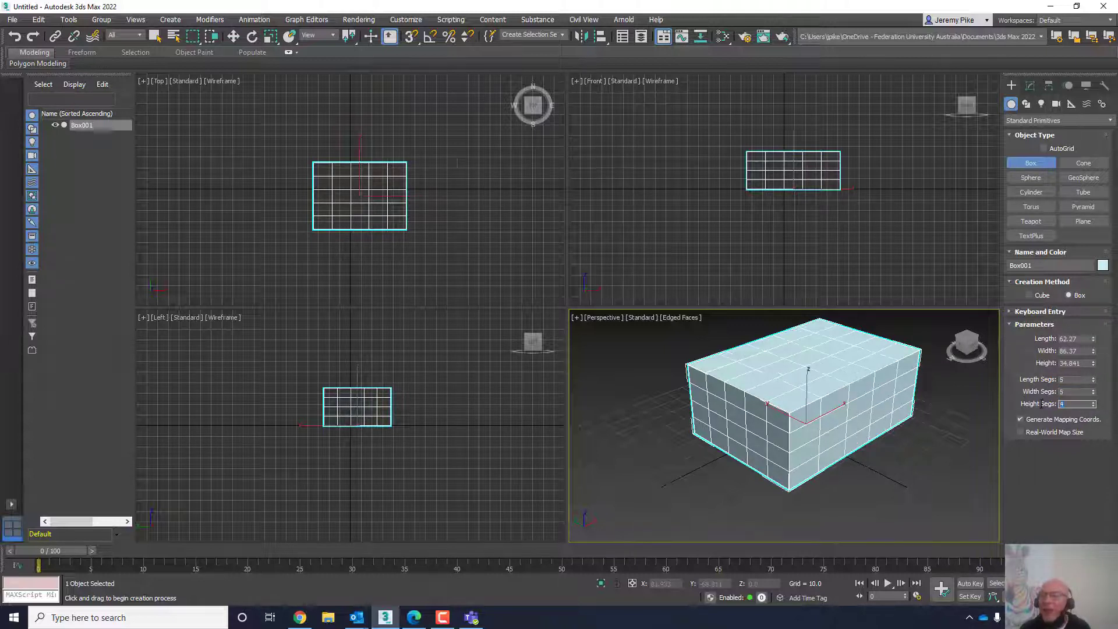
- Set the box's length, width and height to 50 each
{"action": "left_click", "coordinate": [1080, 378]}
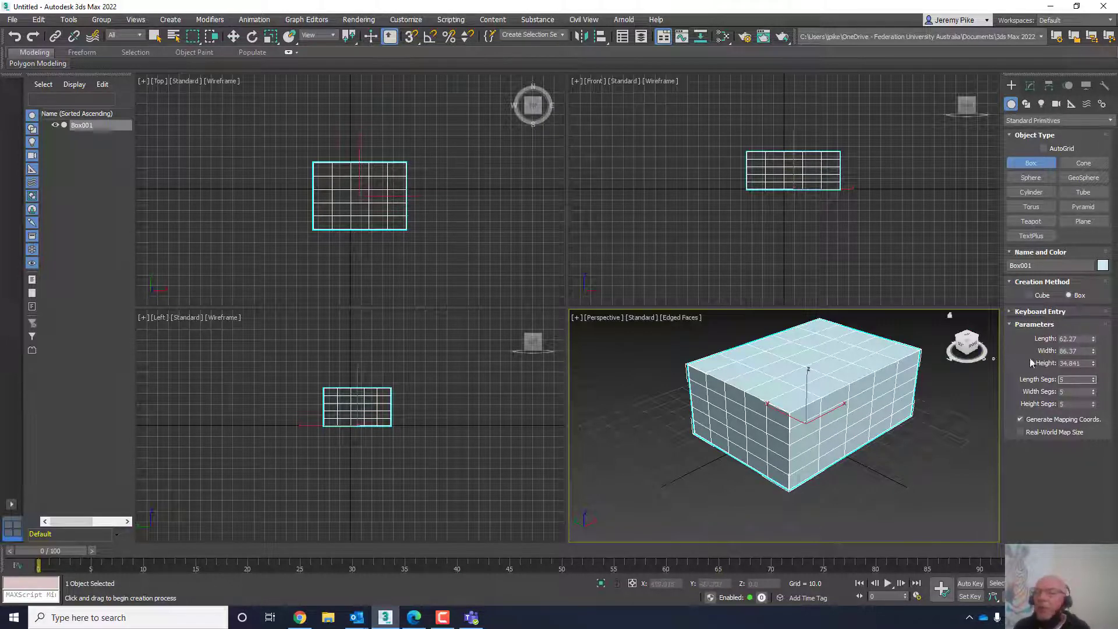
{"action": "left_click_drag", "start_coordinate": [1078, 338], "coordinate": [1059, 339]}
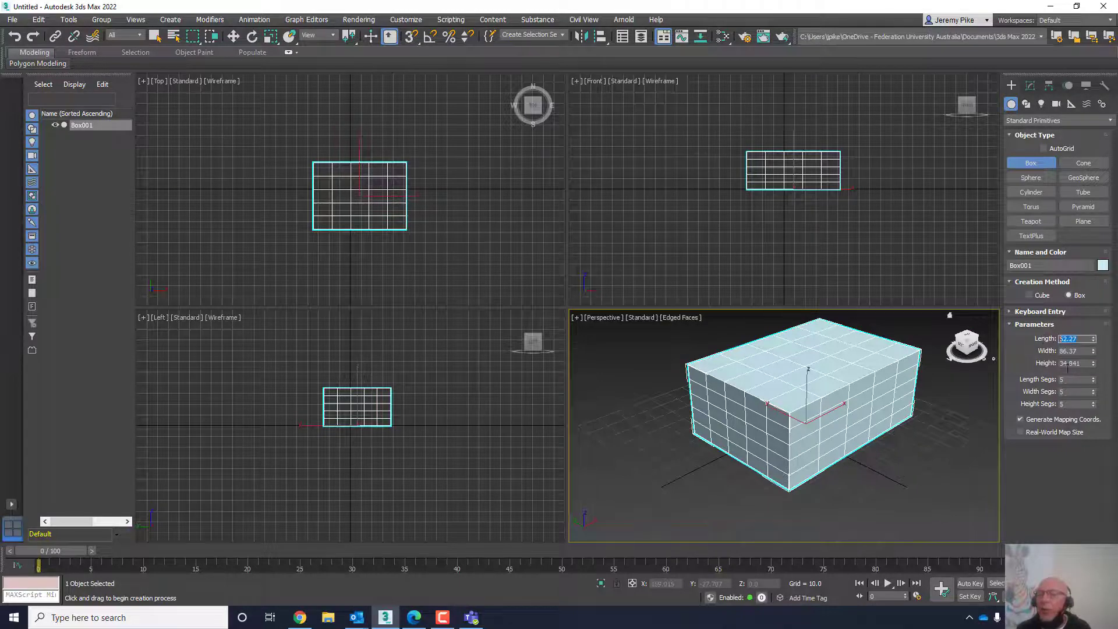
{"action": "type", "text": "50"}
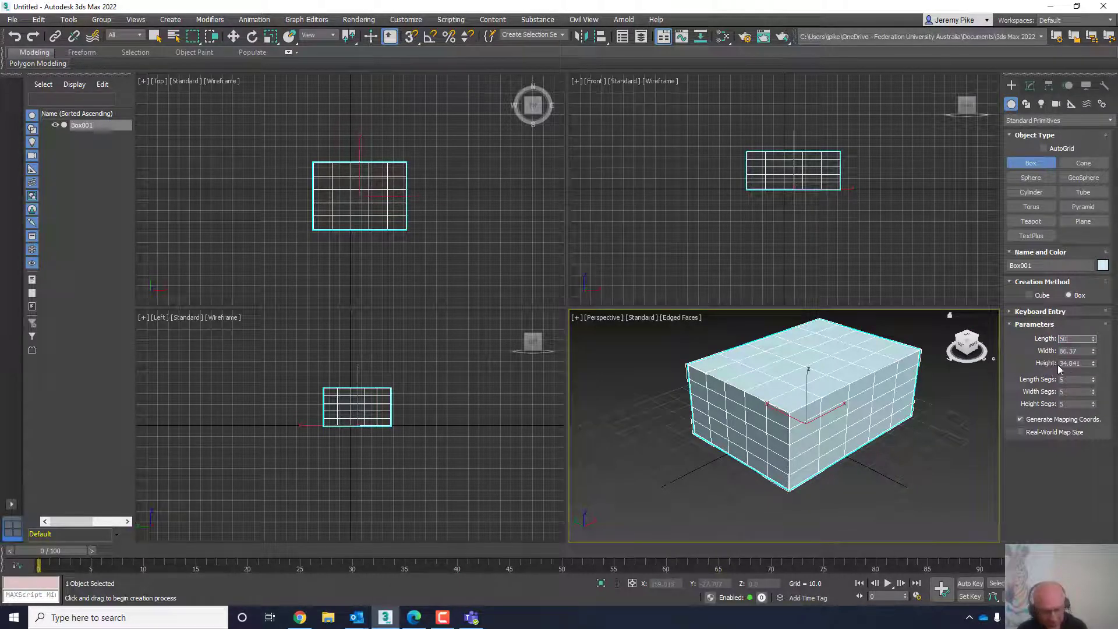
{"action": "key", "text": "Tab"}
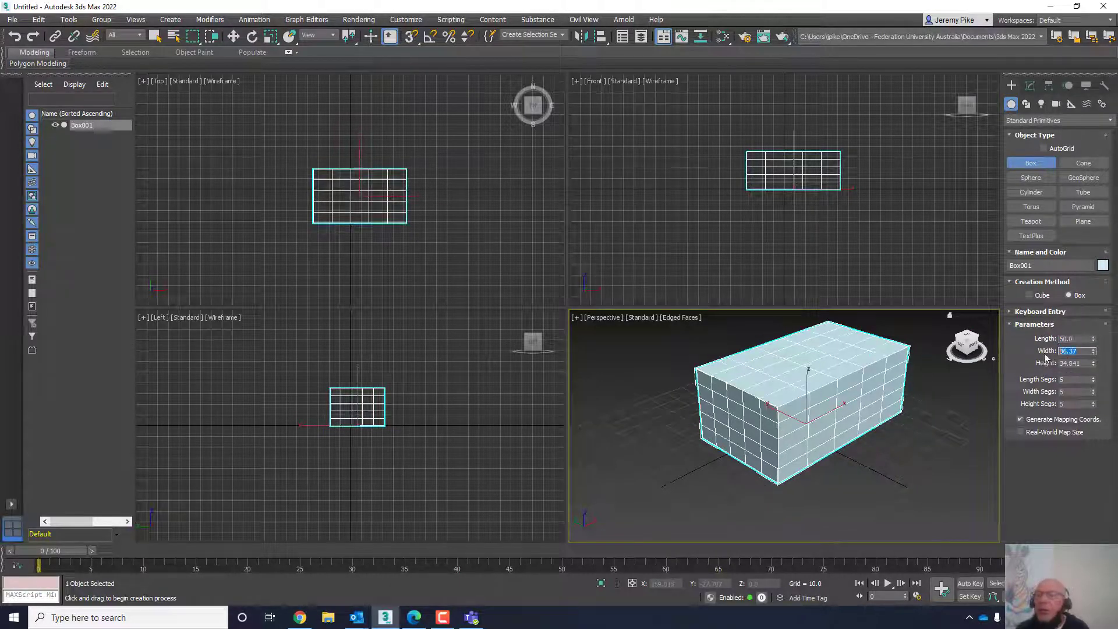
{"action": "type", "text": "50"}
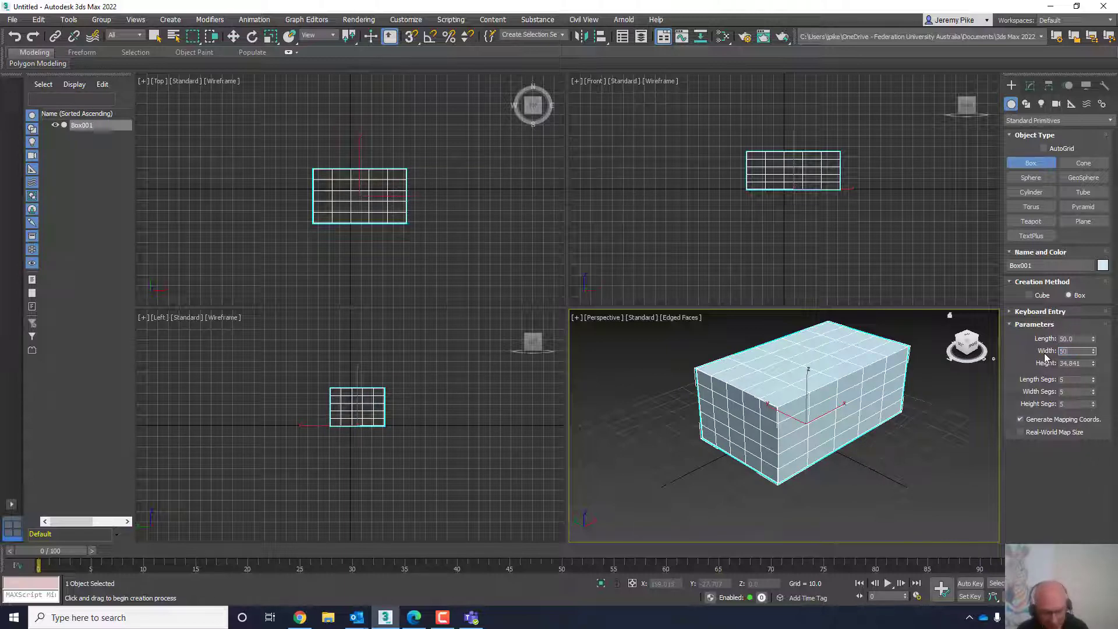
{"action": "key", "text": "Tab"}
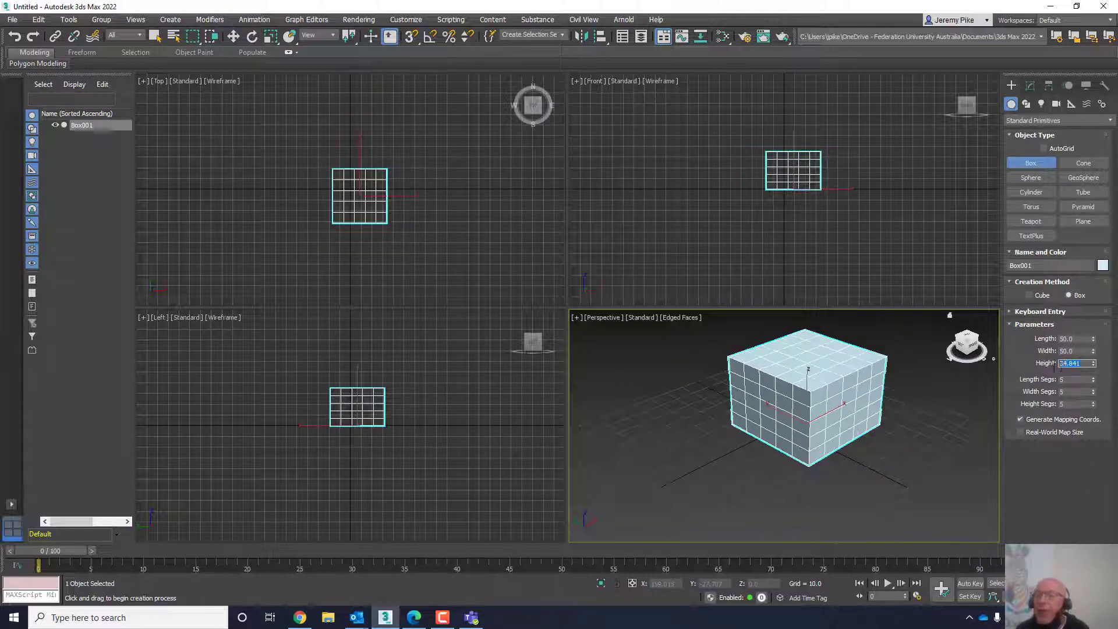
{"action": "type", "text": "50"}
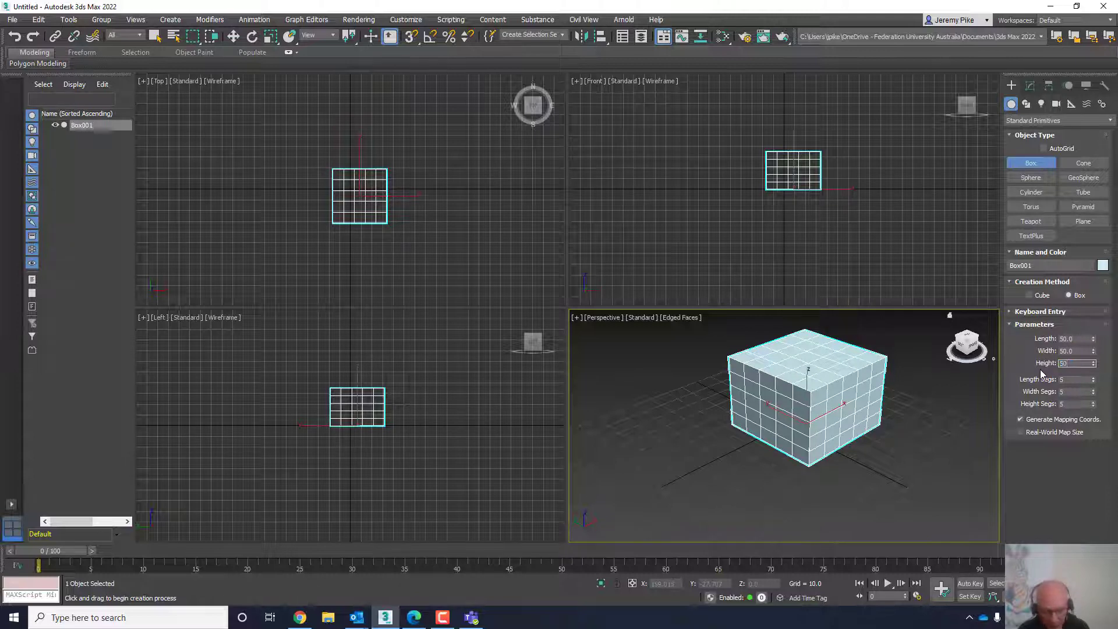
{"action": "key", "text": "Return"}
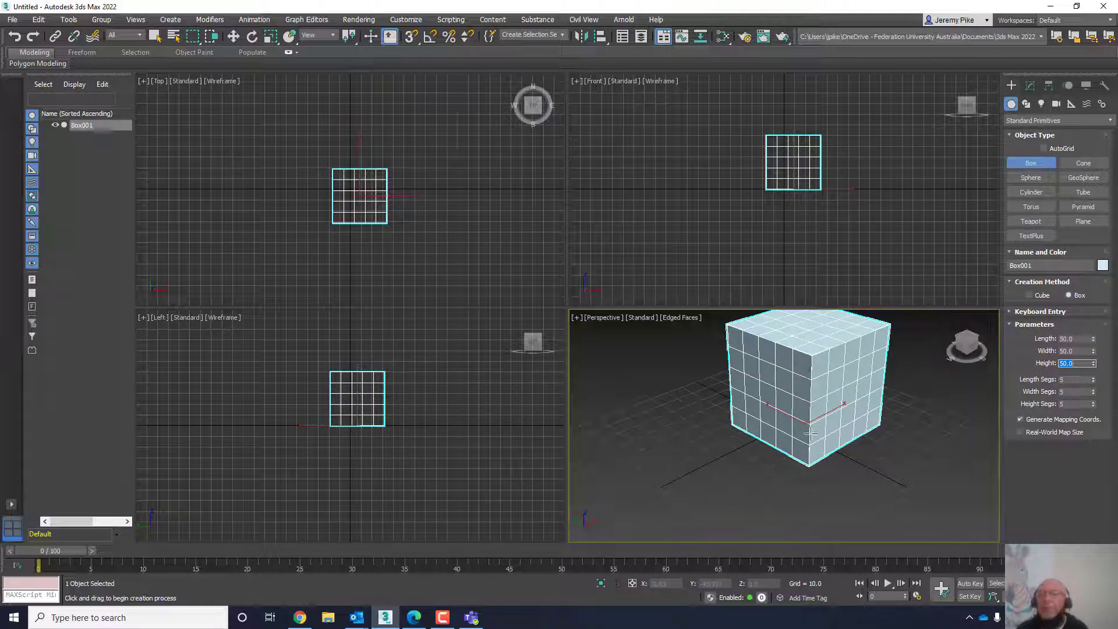
- Convert the box to Editable Poly and expand its sub-object level list
{"action": "scroll", "coordinate": [815, 460], "scroll_direction": "up", "scroll_amount": 6}
{"action": "scroll", "coordinate": [817, 476], "scroll_direction": "down", "scroll_amount": 8}
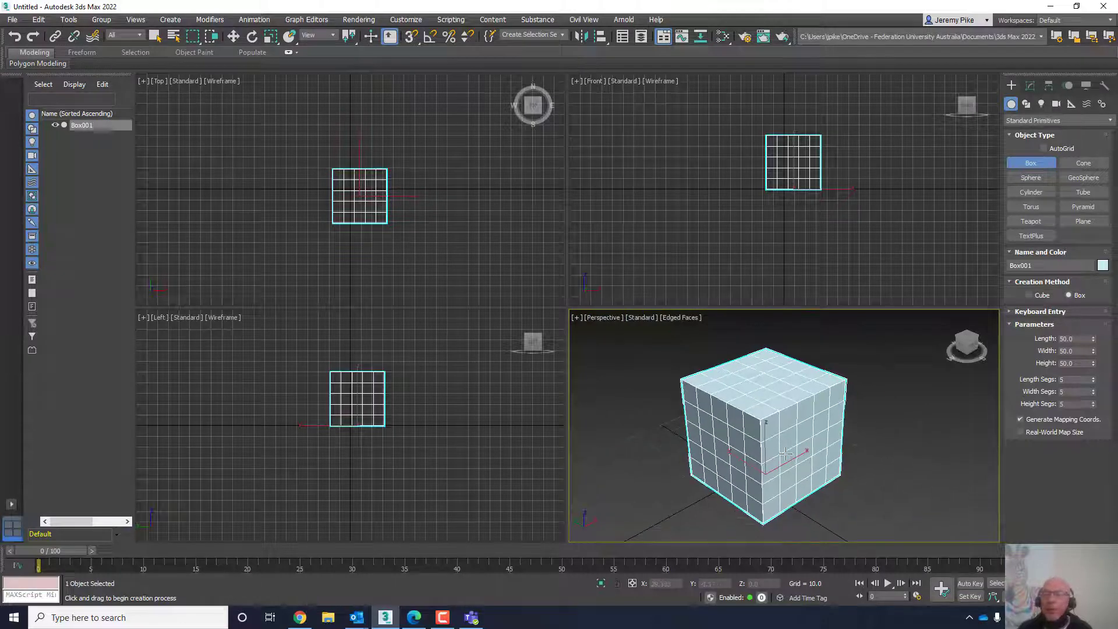
{"action": "left_click", "coordinate": [1108, 596]}
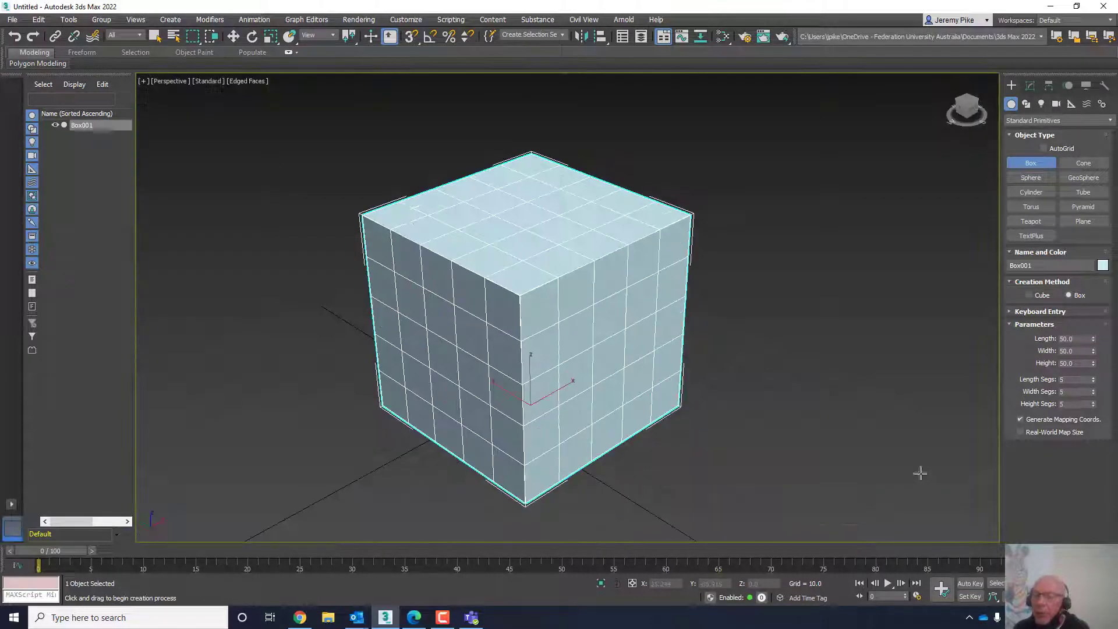
{"action": "right_click", "coordinate": [514, 207]}
{"action": "right_click", "coordinate": [513, 207]}
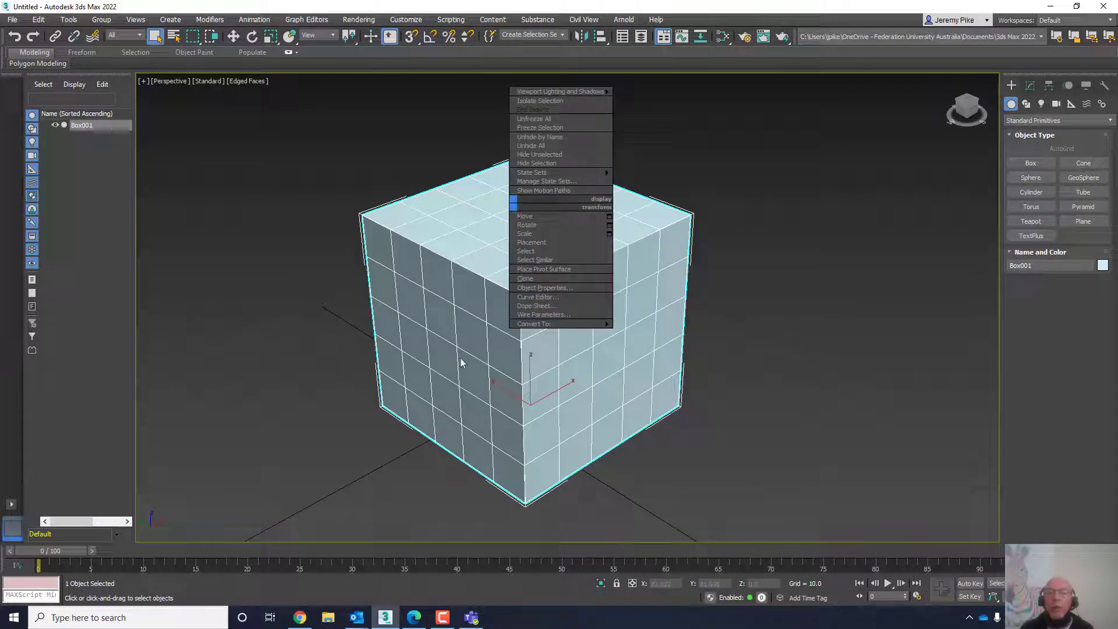
{"action": "mouse_move", "coordinate": [609, 324]}
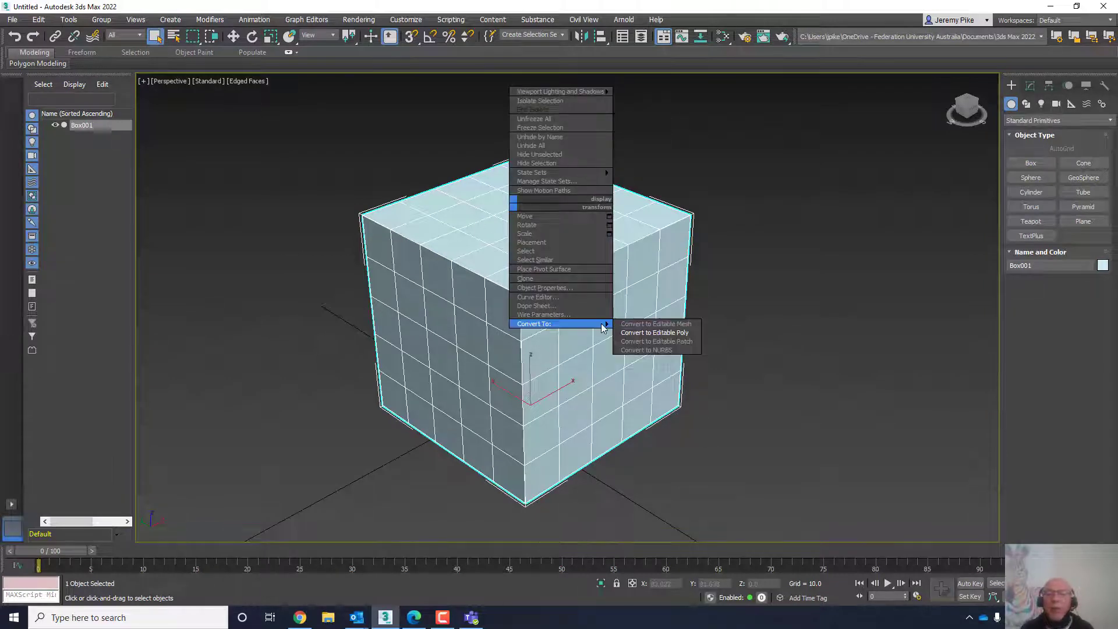
{"action": "left_click", "coordinate": [636, 336]}
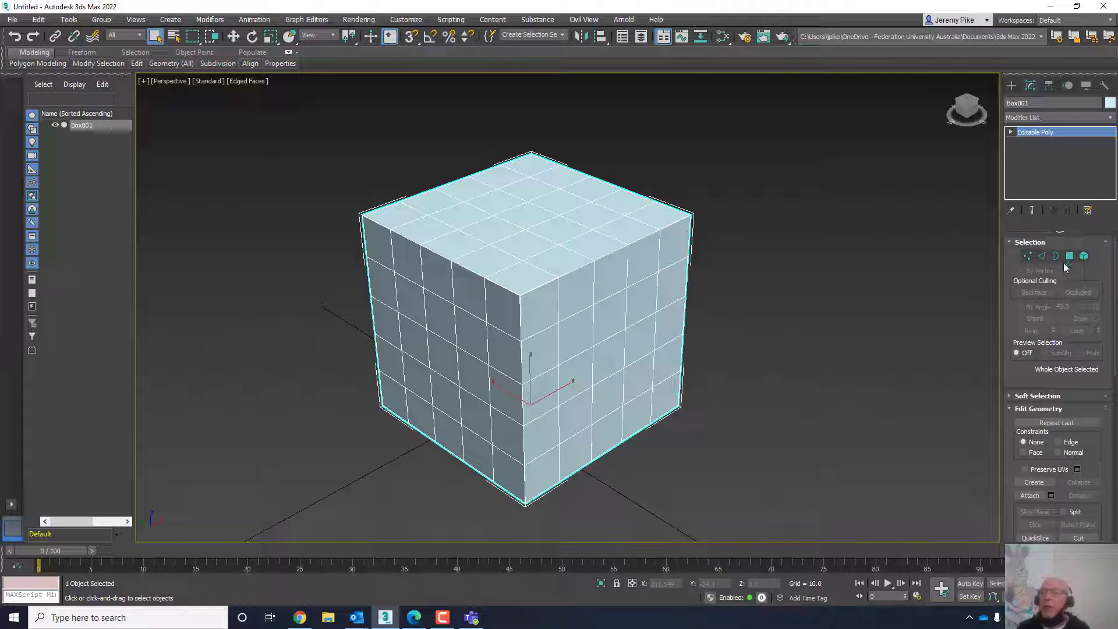
{"action": "left_click", "coordinate": [1011, 133]}
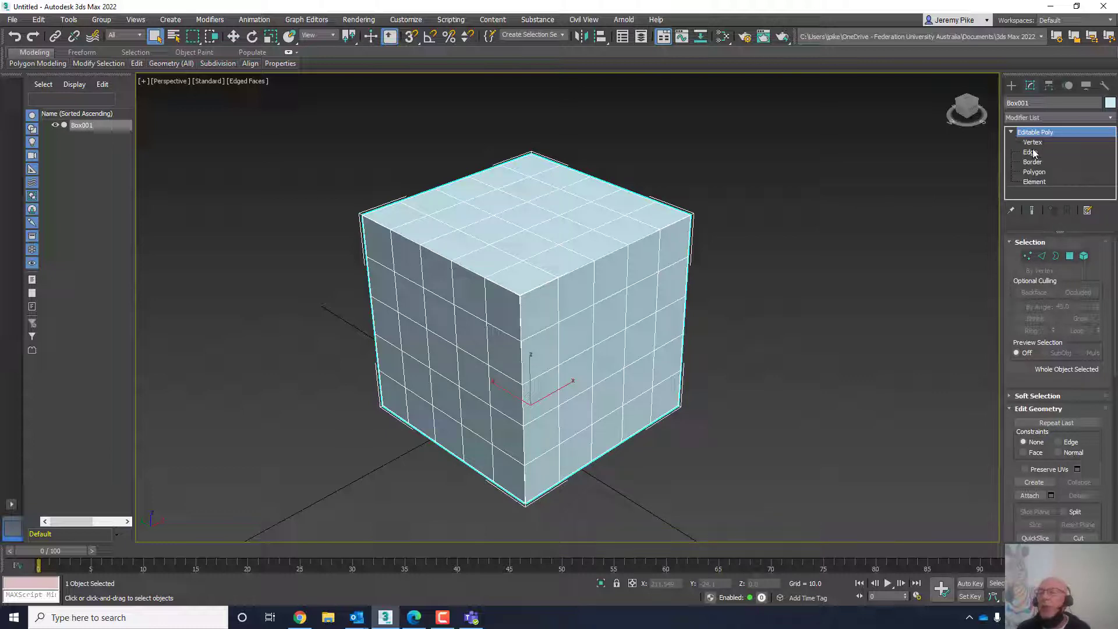
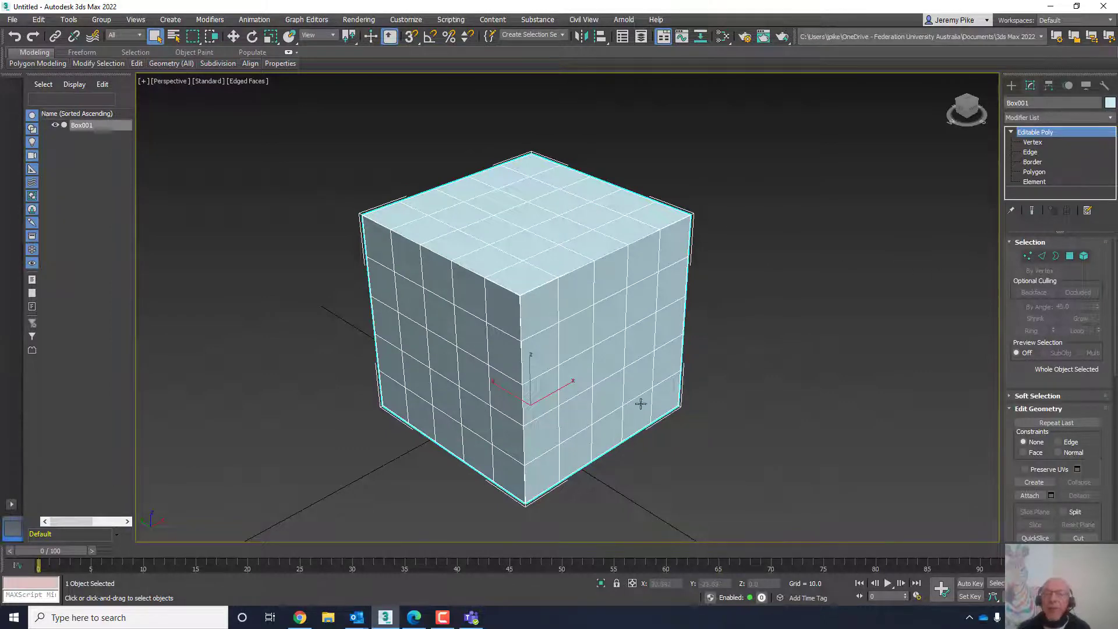
- Switch to Polygon sub-object level and select one polygon on the box's front face
{"action": "scroll", "coordinate": [639, 398], "scroll_direction": "up", "scroll_amount": 3}
{"action": "mouse_move", "coordinate": [644, 390]}
{"action": "middle_mouse_down"}
{"action": "mouse_move", "coordinate": [675, 417]}
{"action": "mouse_move", "coordinate": [661, 392]}
{"action": "middle_mouse_up"}
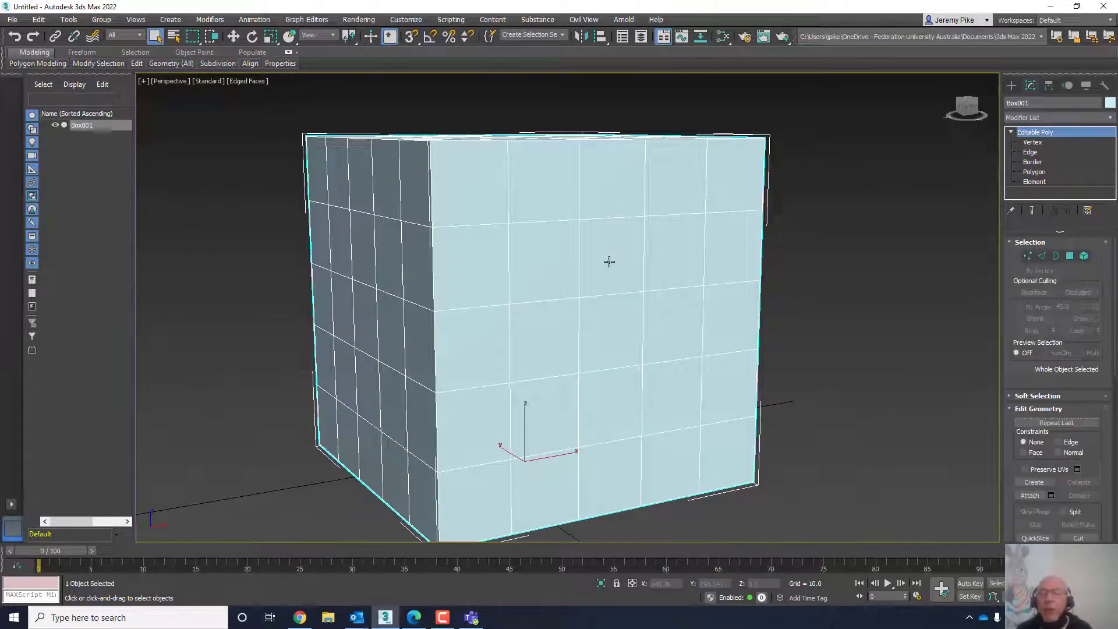
{"action": "left_click", "coordinate": [1034, 173]}
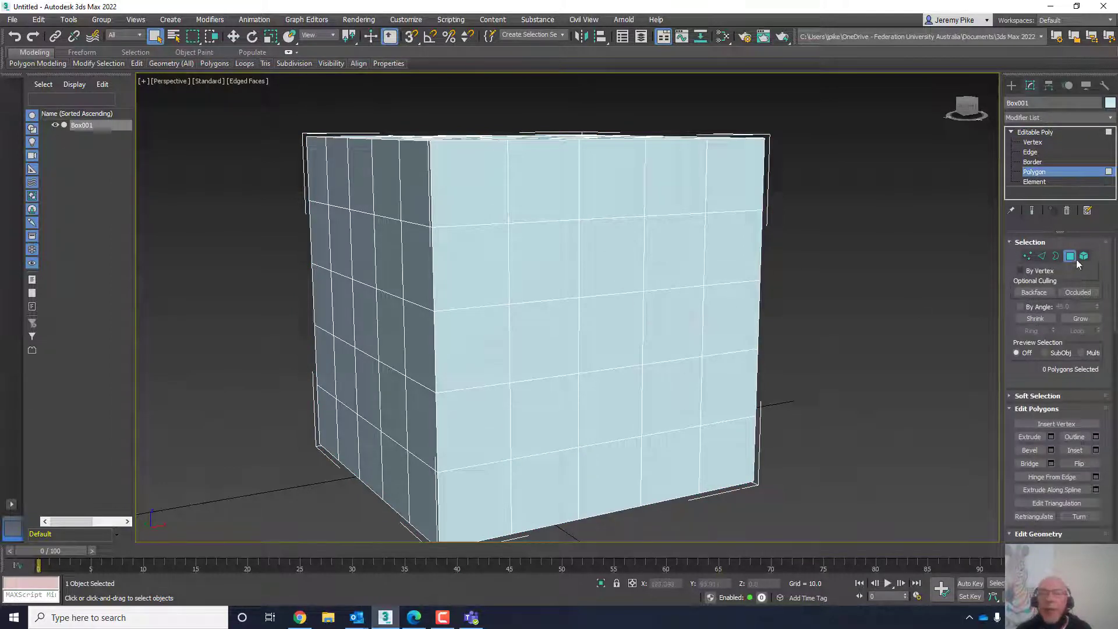
{"action": "left_click", "coordinate": [616, 251]}
{"action": "middle_click_drag", "start_coordinate": [698, 379], "coordinate": [712, 343]}
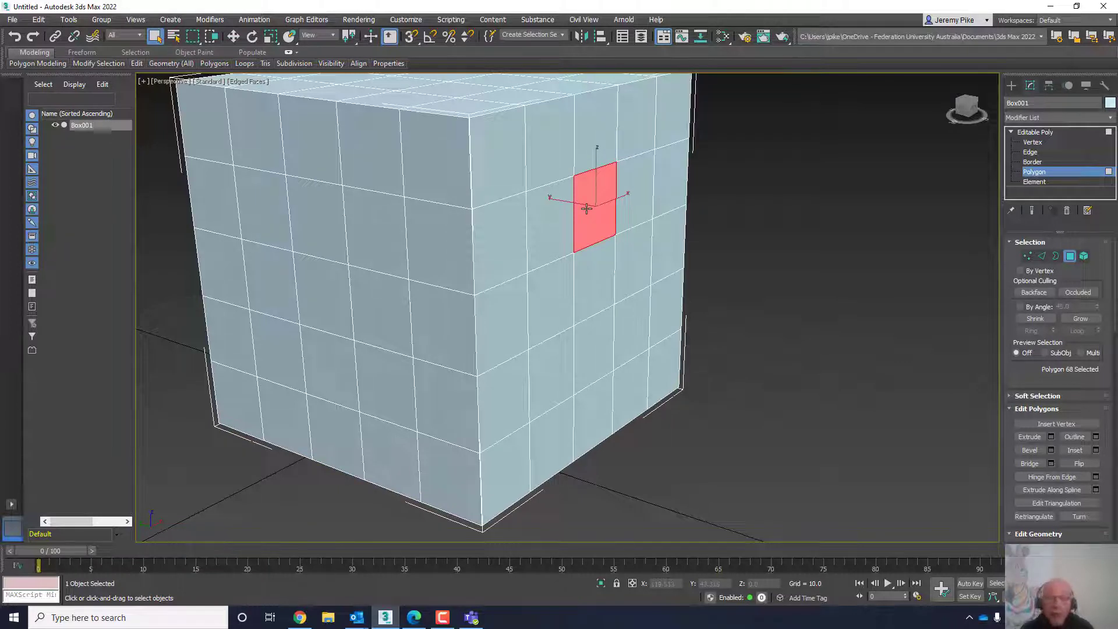
{"action": "key", "text": "w"}
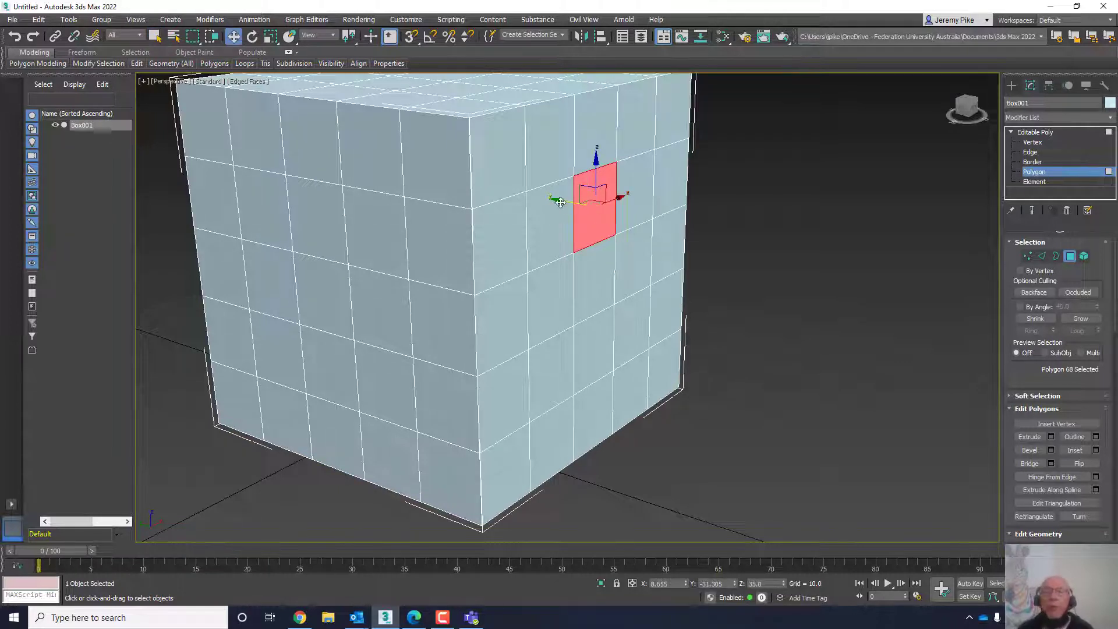
{"action": "left_click_drag", "start_coordinate": [557, 200], "coordinate": [646, 230]}
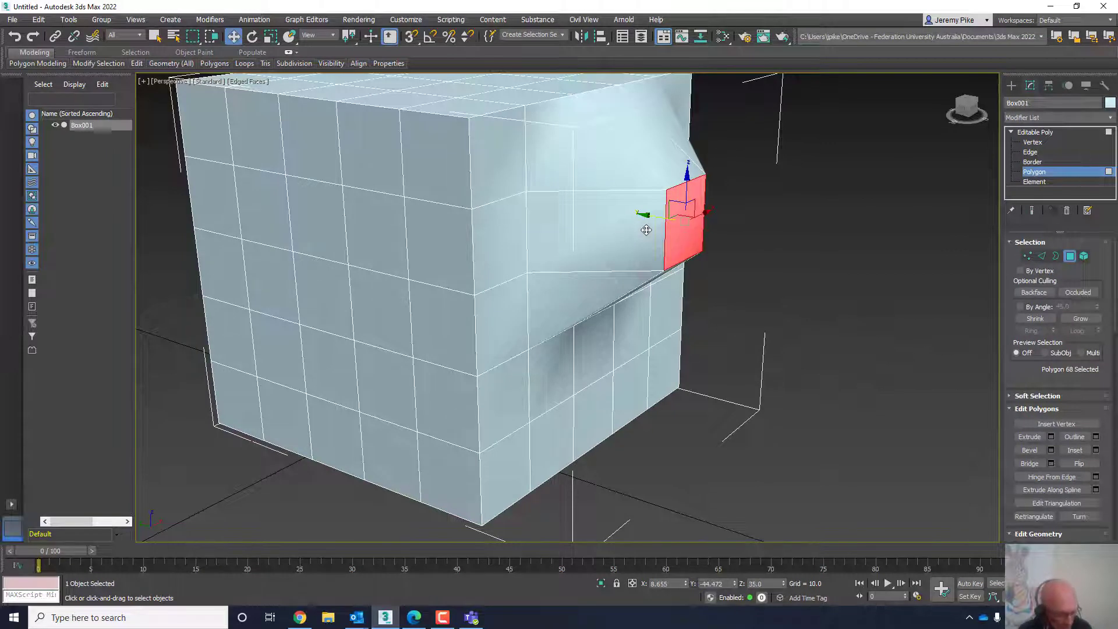
{"action": "right_click", "coordinate": [646, 230]}
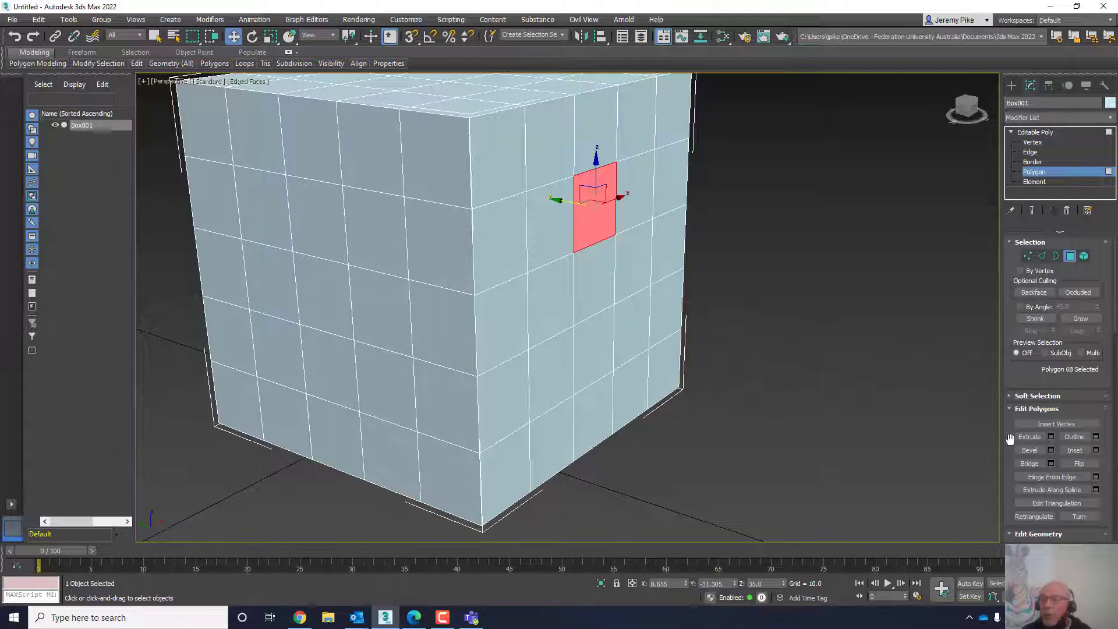
{"action": "left_click_drag", "start_coordinate": [1009, 431], "coordinate": [1021, 510]}
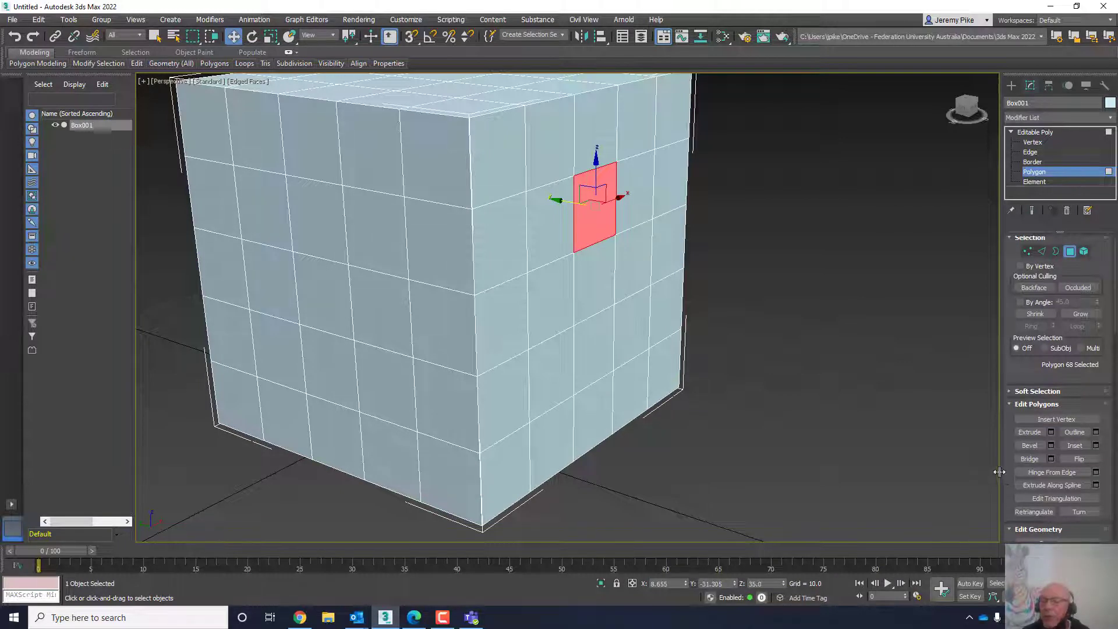
{"action": "left_click_drag", "start_coordinate": [1001, 470], "coordinate": [874, 469]}
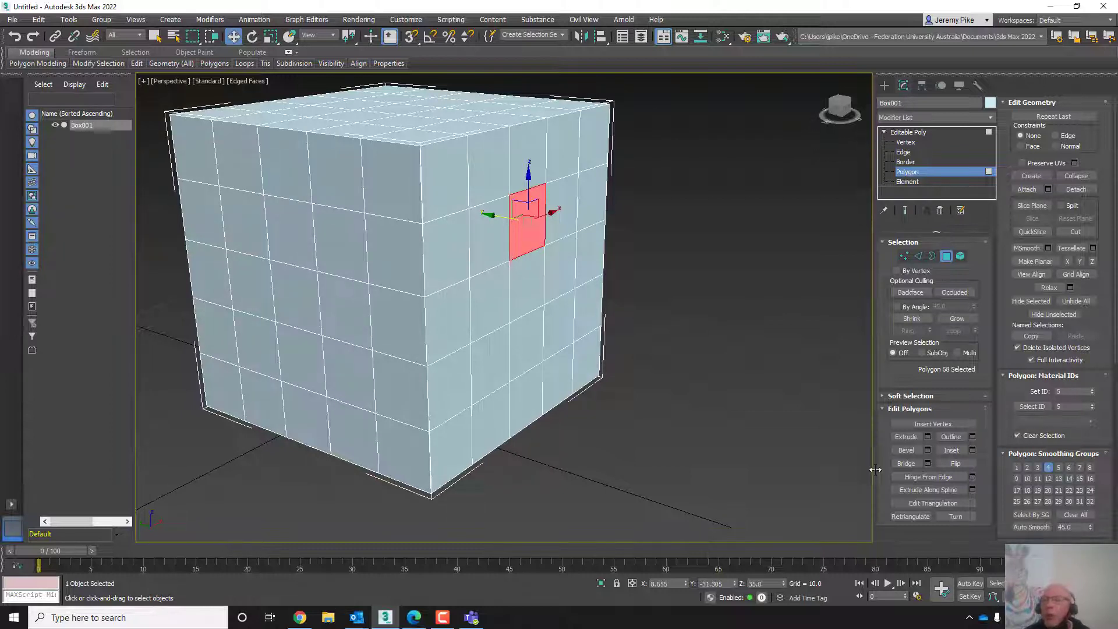
{"action": "left_click_drag", "start_coordinate": [874, 469], "coordinate": [1023, 473]}
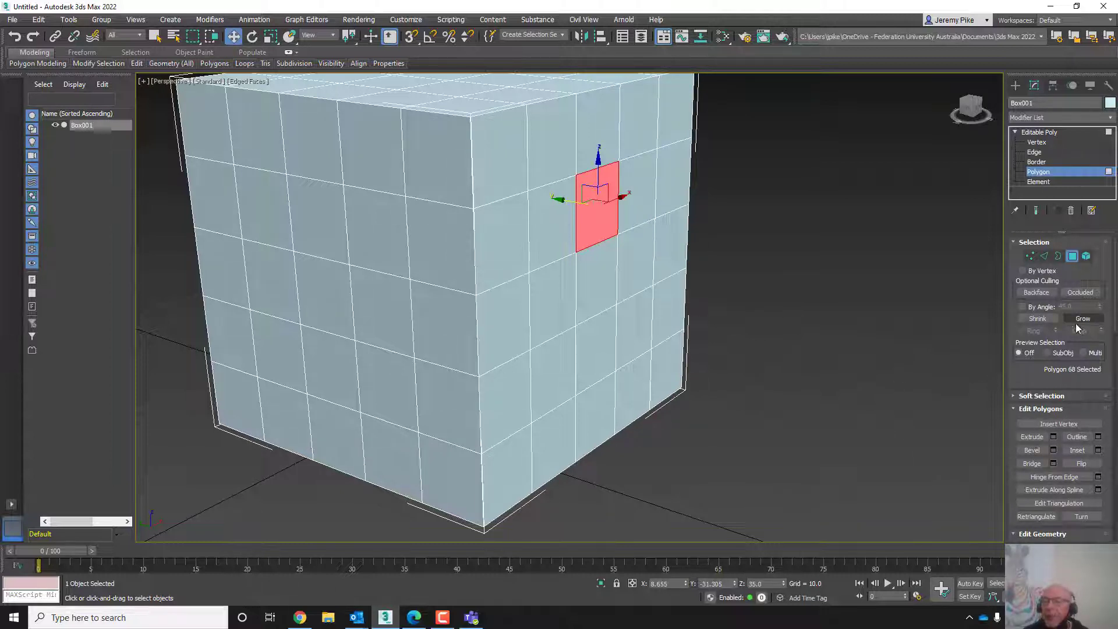
- Try extruding the selected polygon interactively, then undo the extrusion
{"action": "left_click", "coordinate": [1031, 436]}
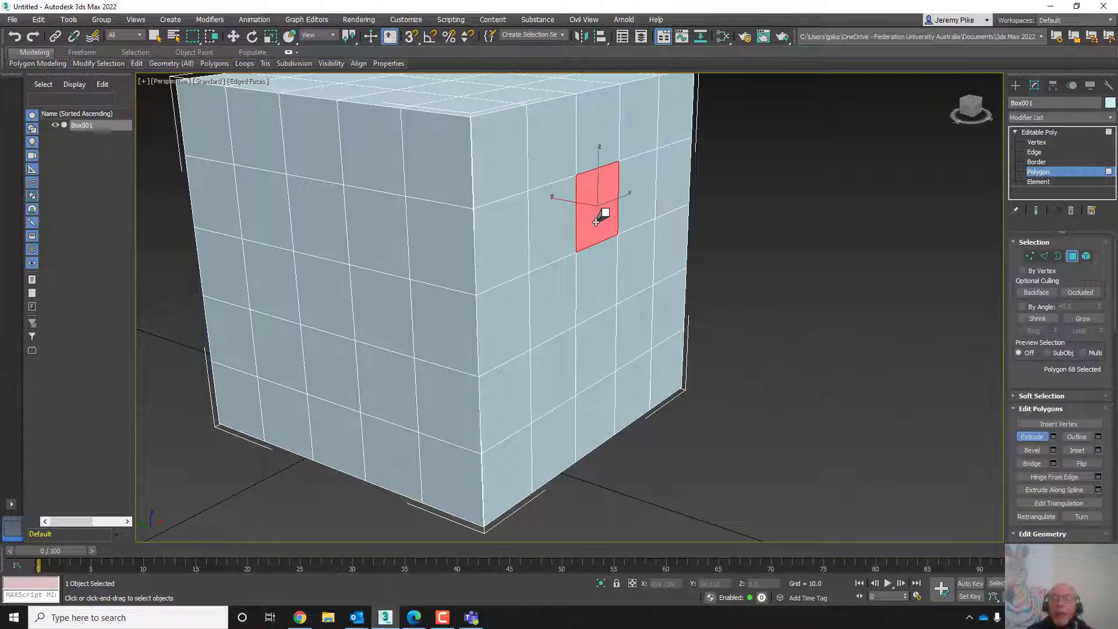
{"action": "left_click_drag", "start_coordinate": [598, 220], "coordinate": [645, 176]}
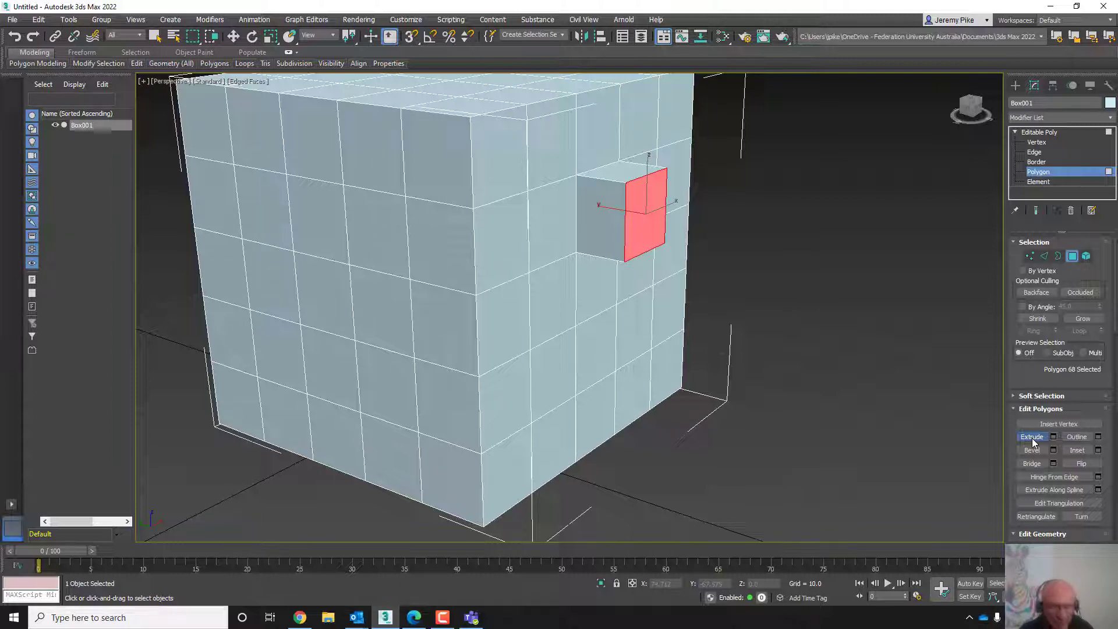
{"action": "key", "text": "ctrl+z"}
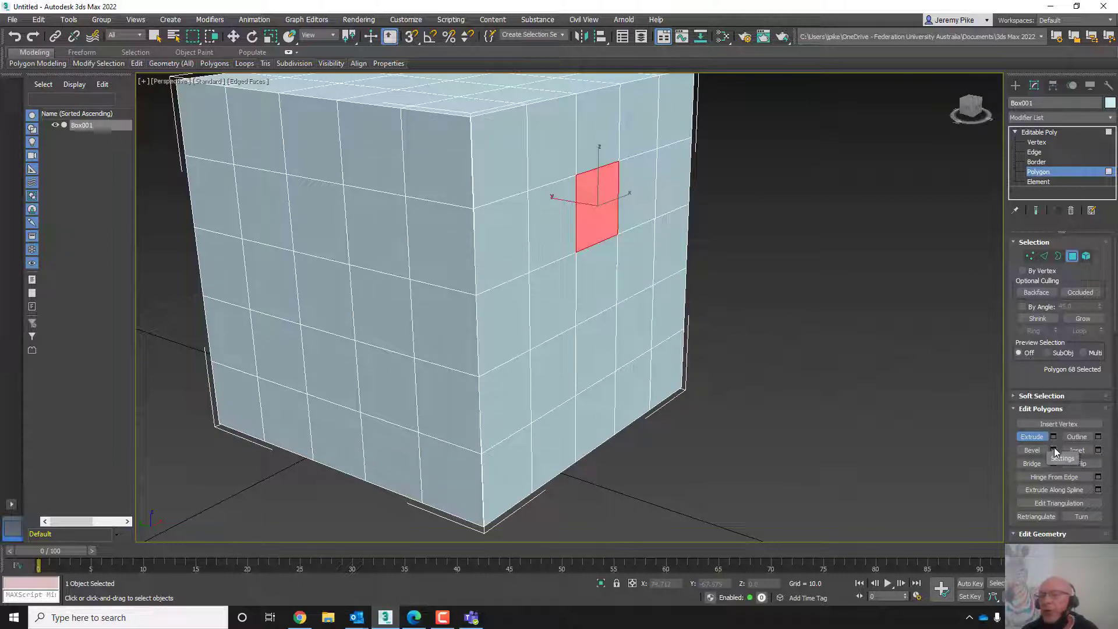
- Extrude the selected polygon with a height of 10 using the Extrude settings
{"action": "left_click", "coordinate": [1053, 436]}
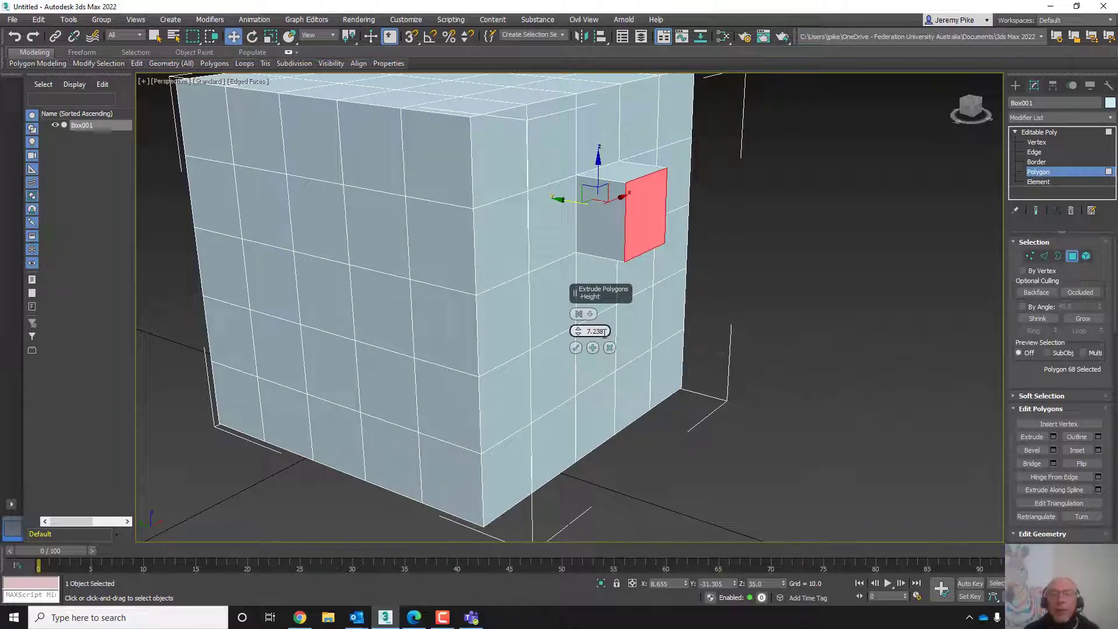
{"action": "left_click", "coordinate": [581, 316]}
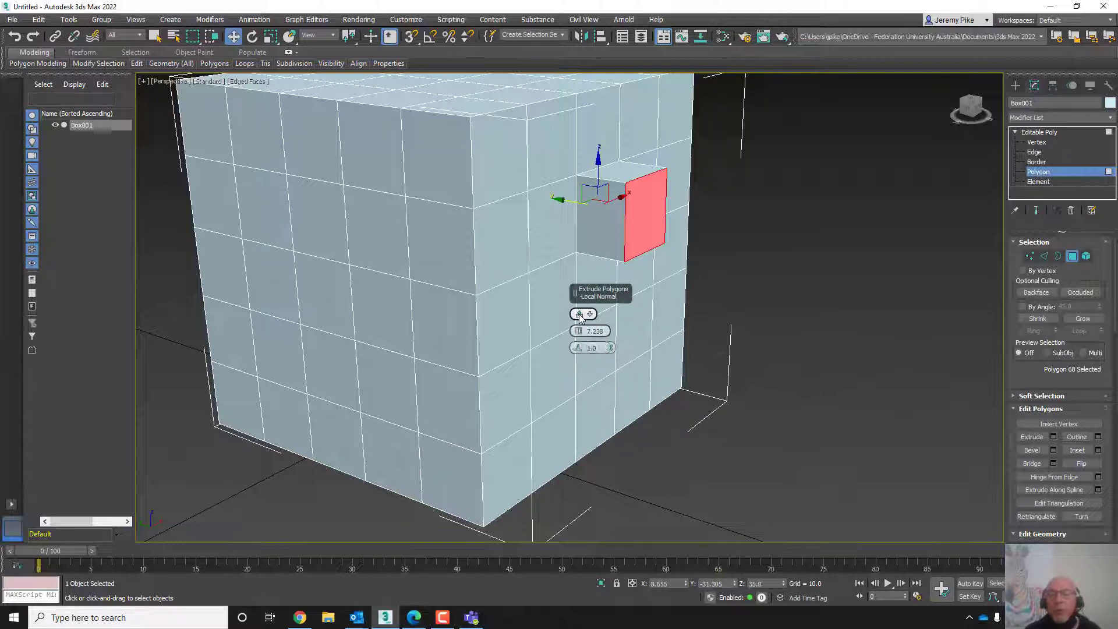
{"action": "left_click", "coordinate": [579, 315]}
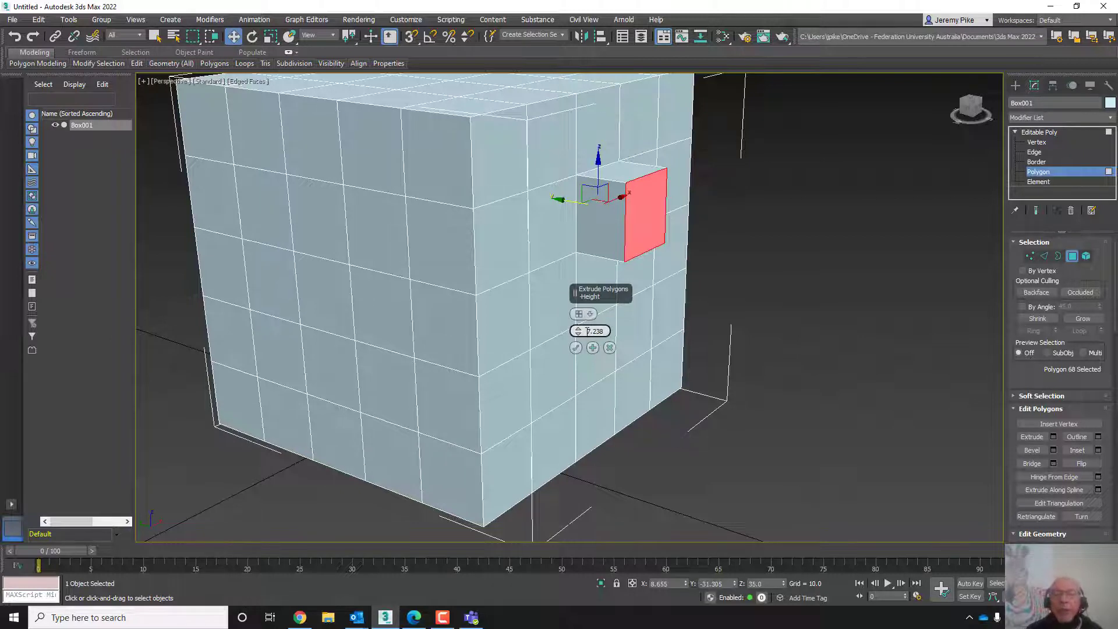
{"action": "left_click_drag", "start_coordinate": [593, 331], "coordinate": [603, 331]}
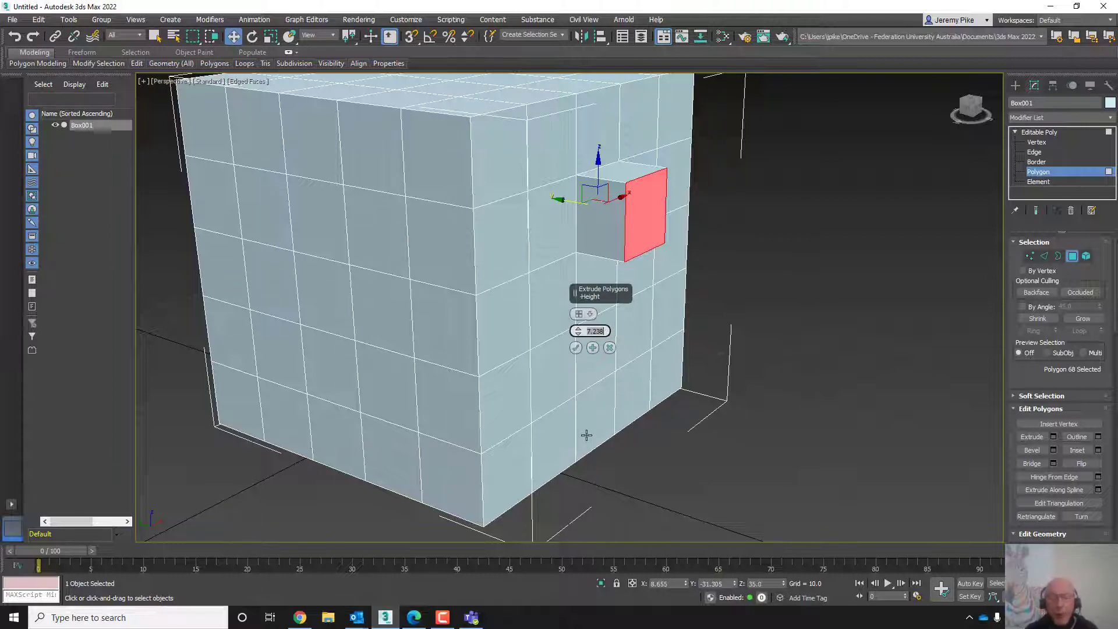
{"action": "type", "text": "10"}
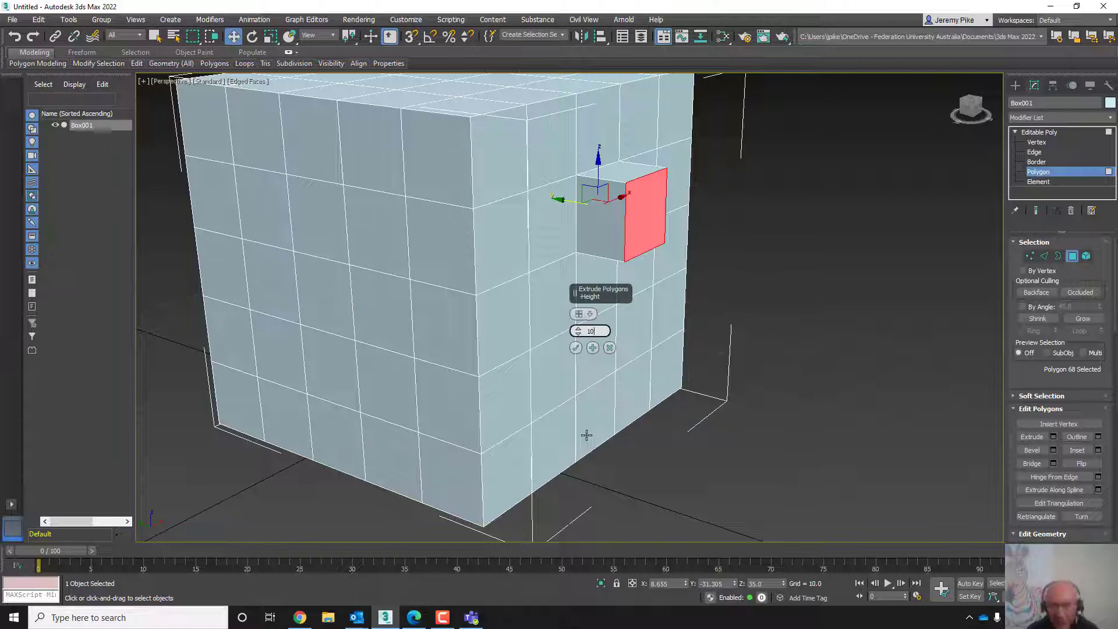
{"action": "left_click", "coordinate": [575, 347]}
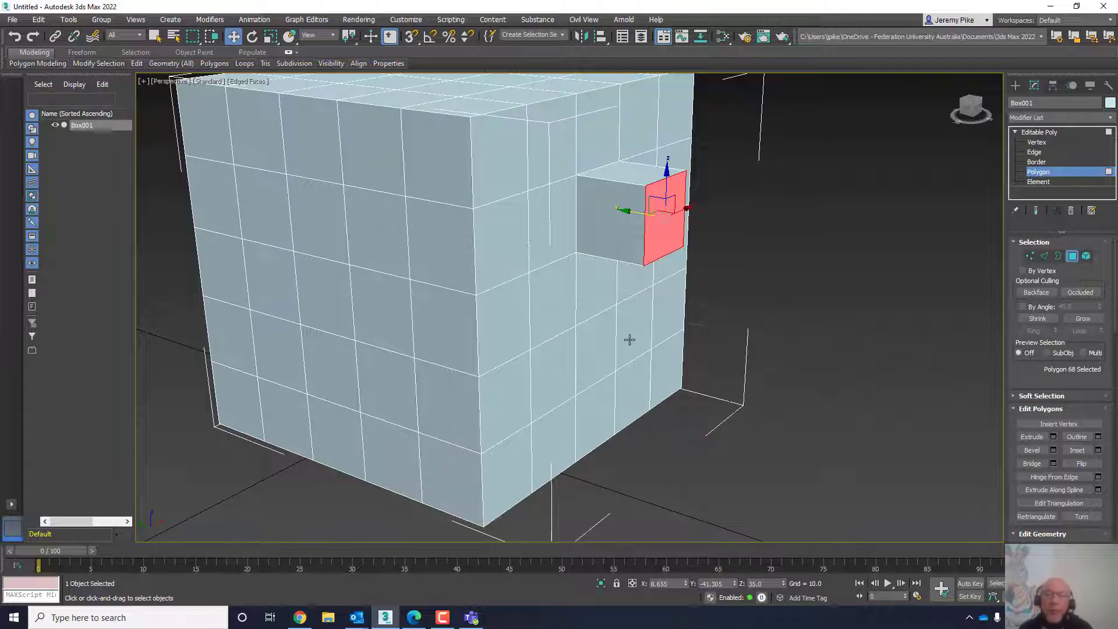
- Orbit around the new extrusion and select its top and side polygons to examine them
{"action": "middle_click_drag", "start_coordinate": [628, 339], "coordinate": [544, 357]}
{"action": "scroll", "coordinate": [544, 356], "scroll_direction": "up", "scroll_amount": 5}
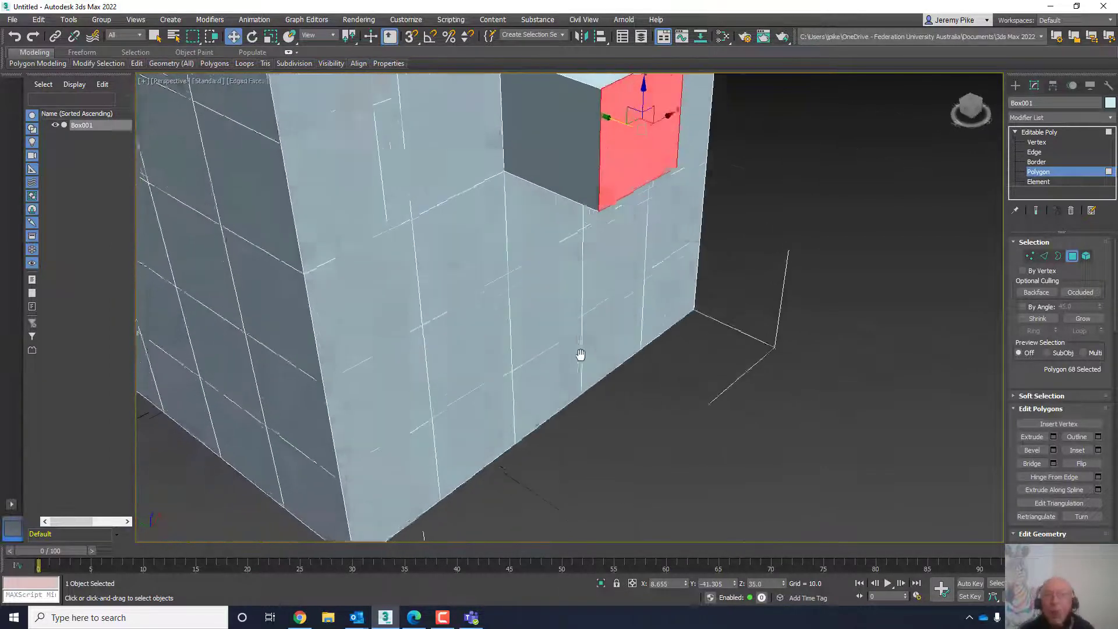
{"action": "scroll", "coordinate": [580, 354], "scroll_direction": "down", "scroll_amount": 3}
{"action": "middle_click_drag", "start_coordinate": [589, 312], "coordinate": [551, 352], "text": "alt"}
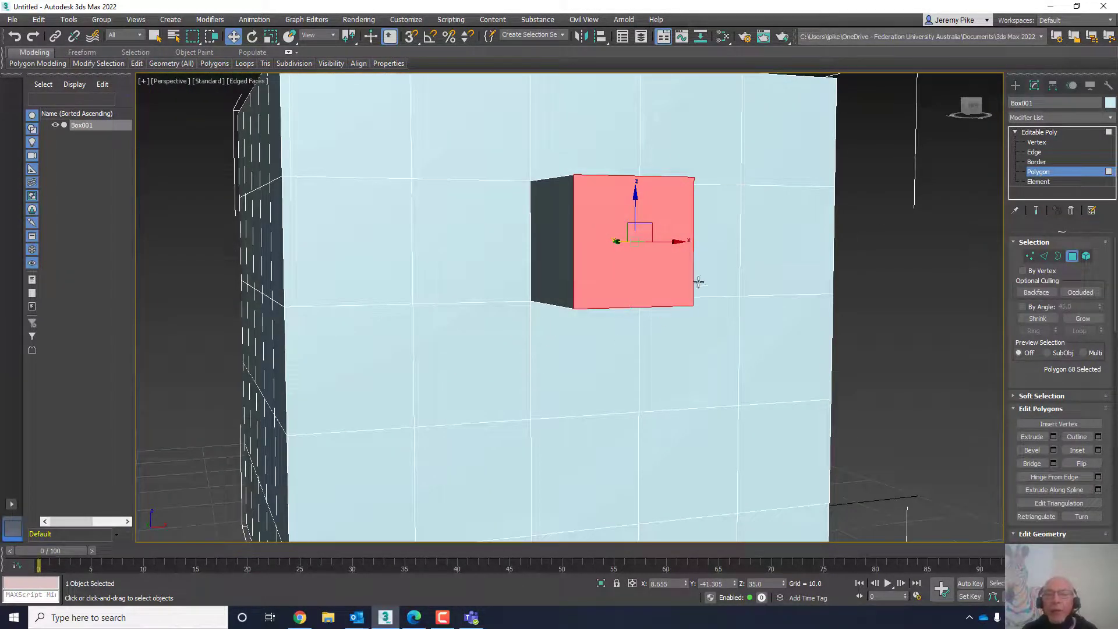
{"action": "middle_click_drag", "start_coordinate": [641, 365], "coordinate": [613, 387]}
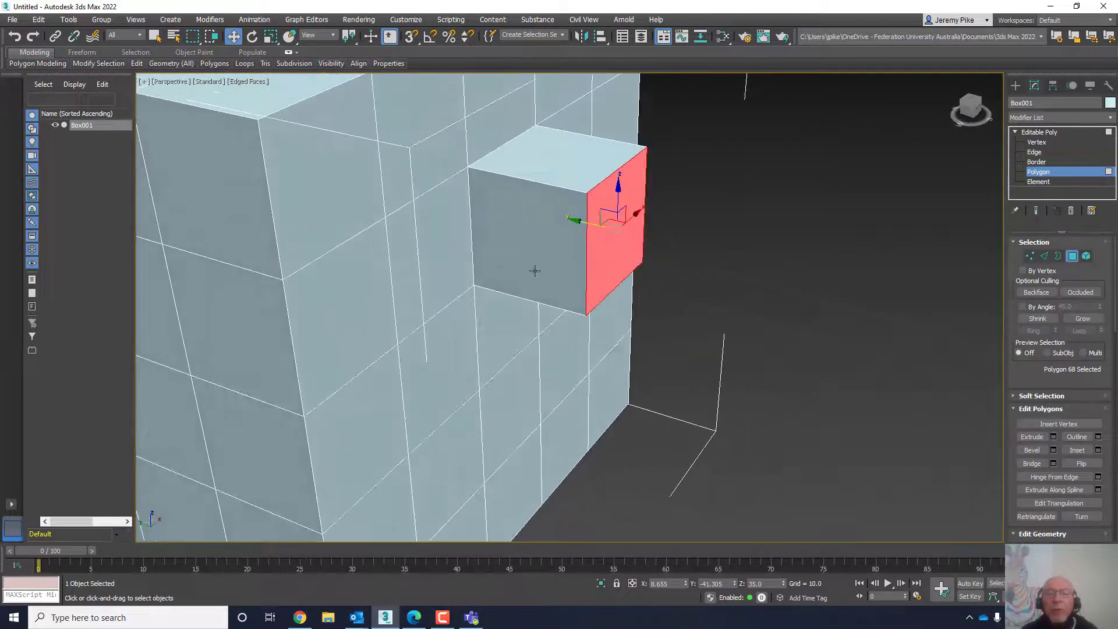
{"action": "left_click", "coordinate": [534, 269]}
{"action": "left_click", "coordinate": [570, 158]}
{"action": "middle_click_drag", "start_coordinate": [667, 302], "coordinate": [629, 269], "text": "alt"}
{"action": "left_click", "coordinate": [630, 269]}
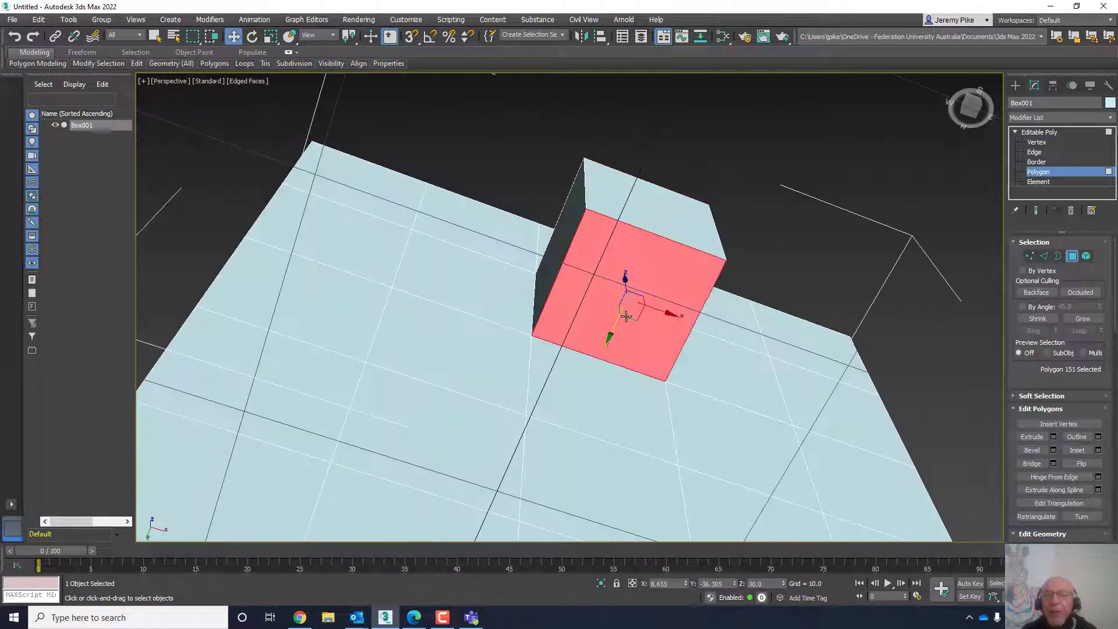
{"action": "middle_click_drag", "start_coordinate": [741, 319], "coordinate": [782, 265]}
{"action": "left_click", "coordinate": [644, 143]}
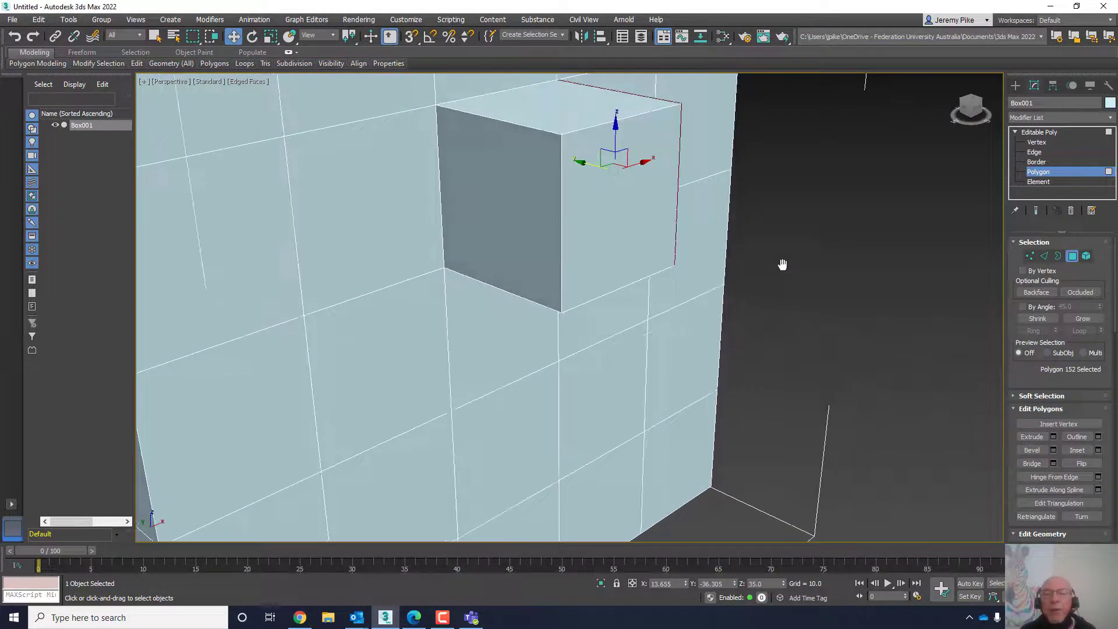
- Select the extrusion's end polygon and extrude it another 10 with the same settings
{"action": "left_click", "coordinate": [613, 218]}
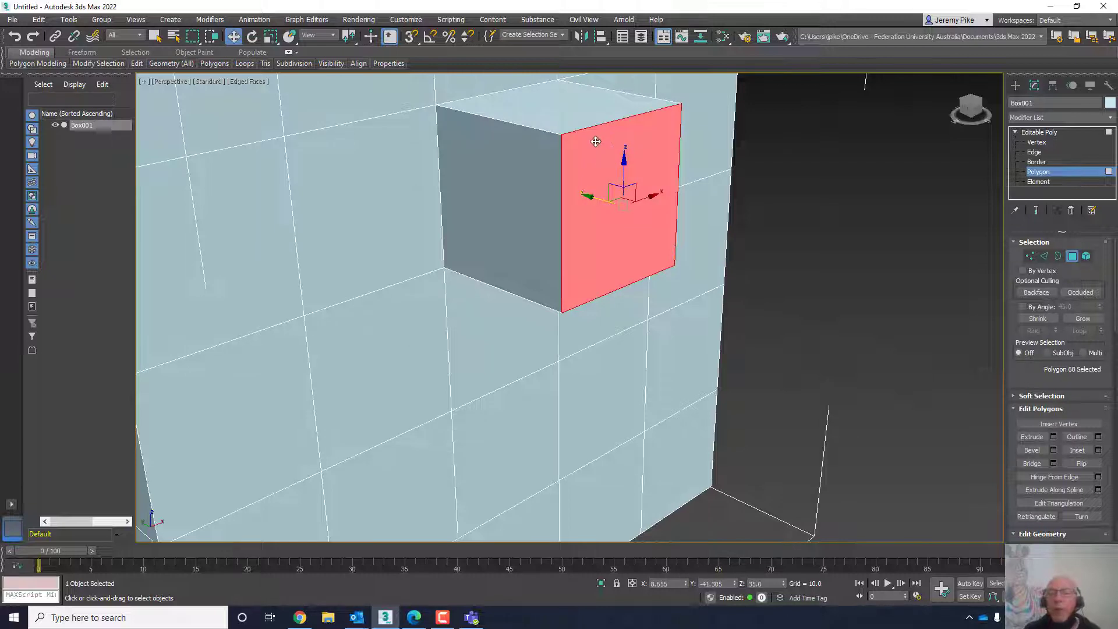
{"action": "left_click", "coordinate": [1053, 437]}
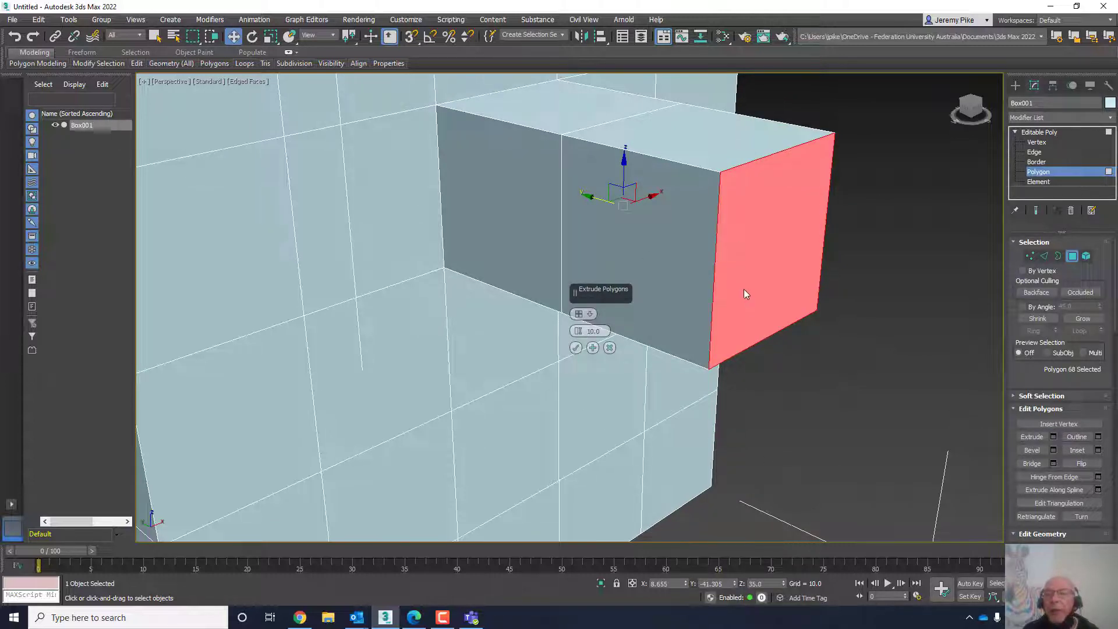
{"action": "left_click", "coordinate": [575, 348]}
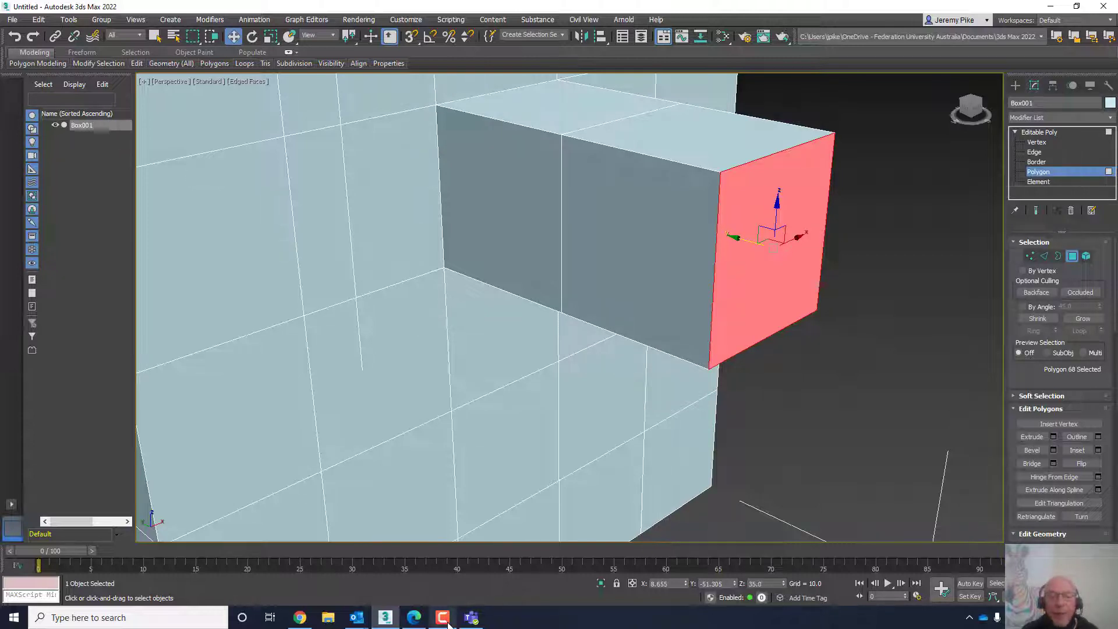
{"action": "left_click", "coordinate": [465, 585]}
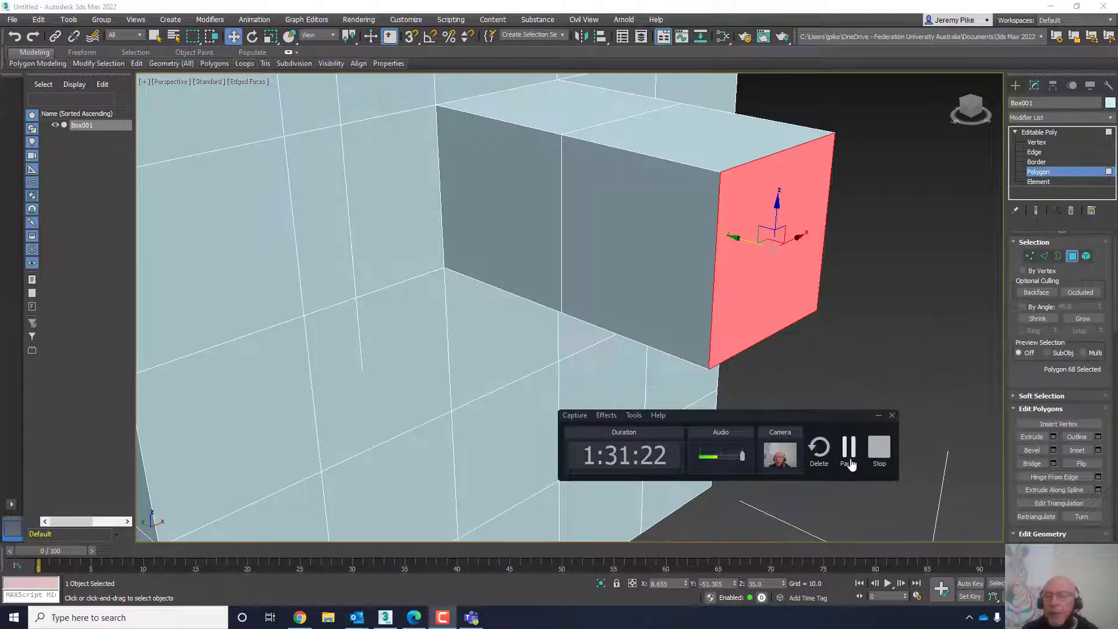
{"action": "left_click", "coordinate": [717, 242]}
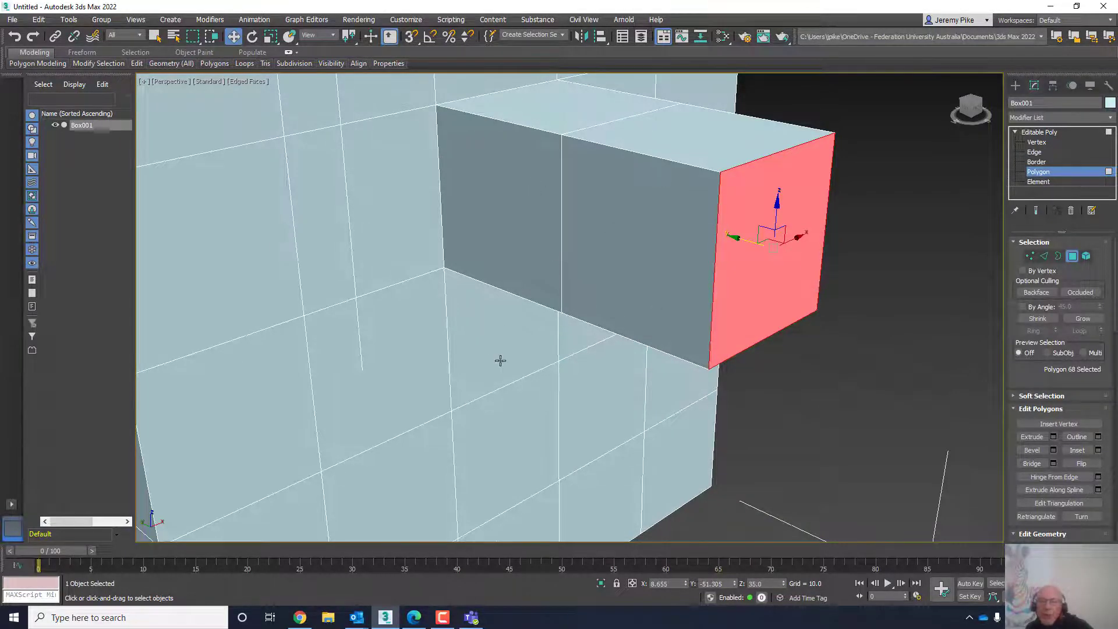
{"action": "scroll", "coordinate": [499, 359], "scroll_direction": "down", "scroll_amount": 8}
{"action": "middle_click_drag", "start_coordinate": [594, 298], "coordinate": [551, 370]}
{"action": "scroll", "coordinate": [597, 330], "scroll_direction": "up", "scroll_amount": 4}
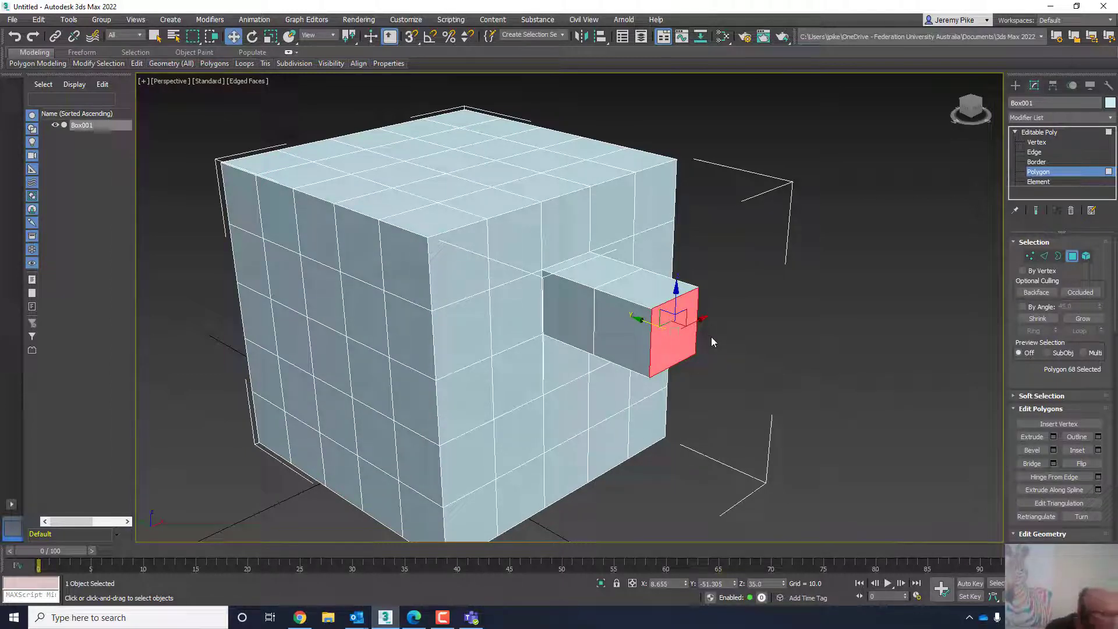
{"action": "left_click", "coordinate": [443, 617]}
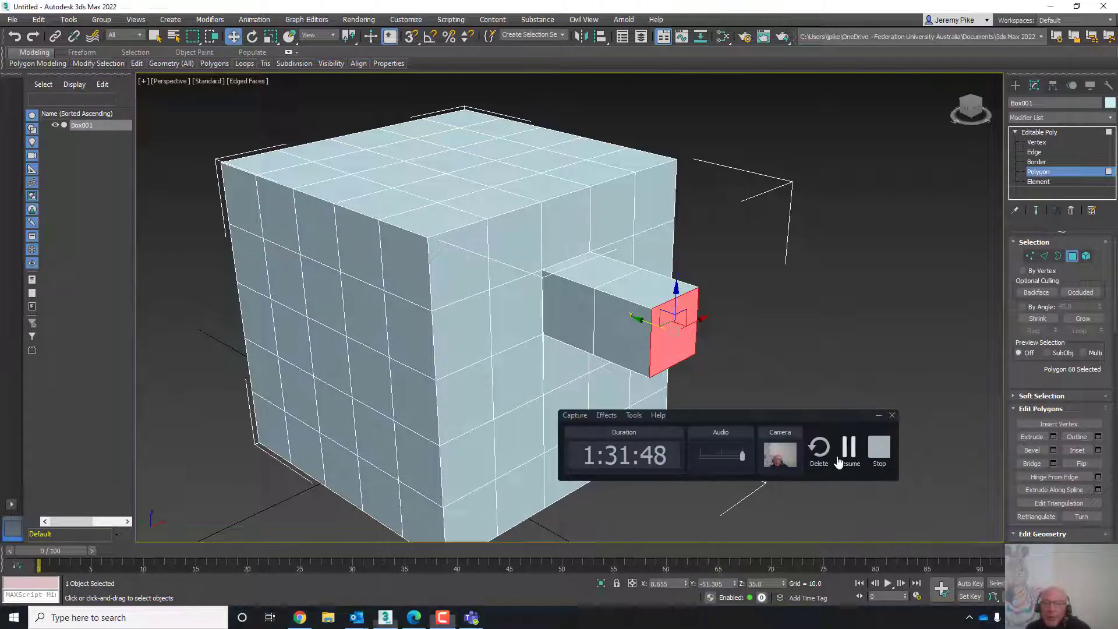
{"action": "left_click", "coordinate": [442, 617]}
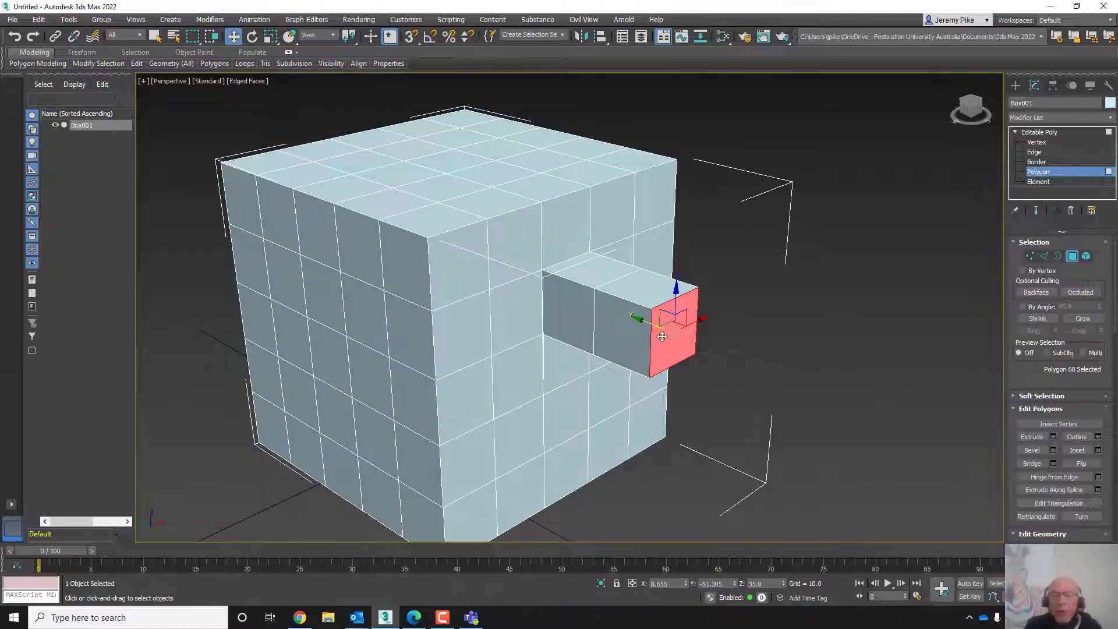
- Select the top, side and end polygons of the lengthened extrusion in turn to inspect them
{"action": "left_click", "coordinate": [589, 271]}
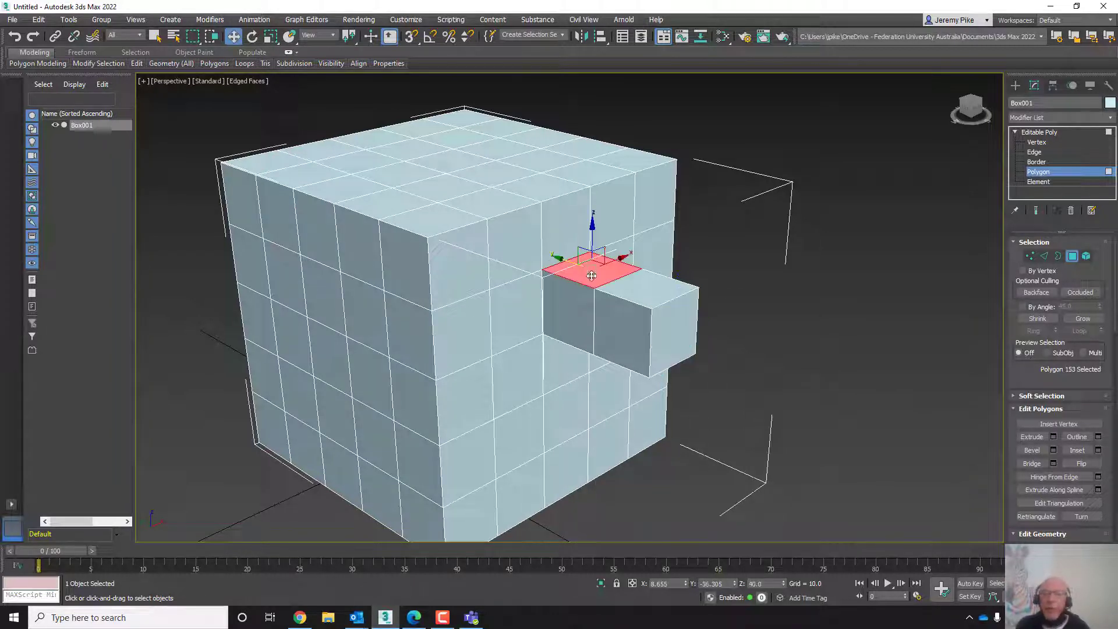
{"action": "left_click", "coordinate": [638, 286]}
{"action": "left_click", "coordinate": [617, 329]}
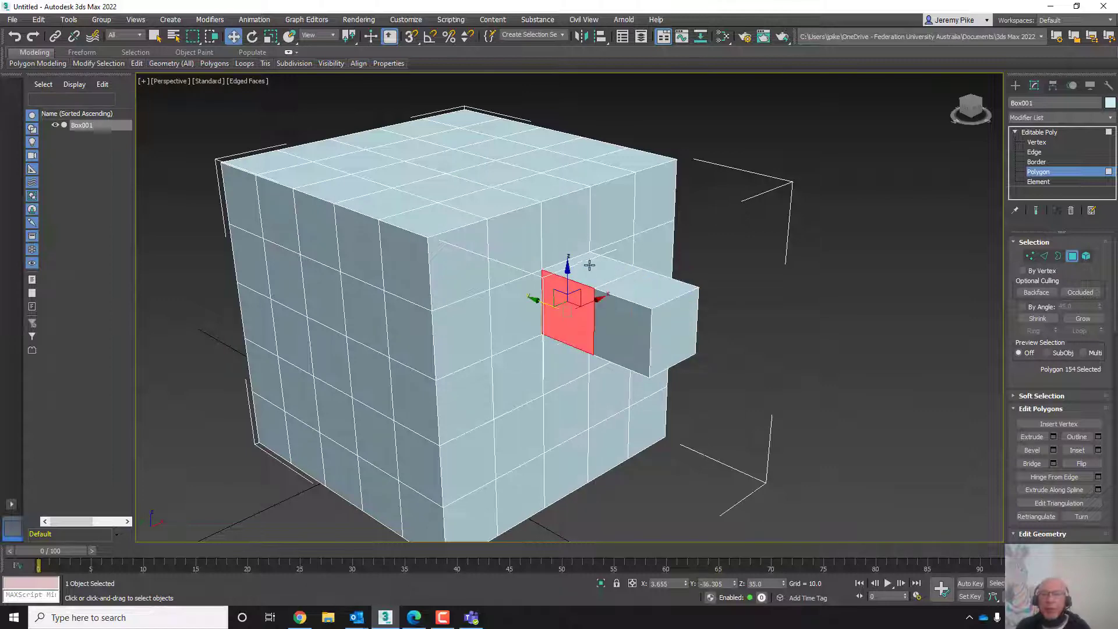
{"action": "left_click", "coordinate": [636, 287]}
{"action": "left_click", "coordinate": [628, 321]}
{"action": "middle_click_drag", "start_coordinate": [701, 369], "coordinate": [641, 362]}
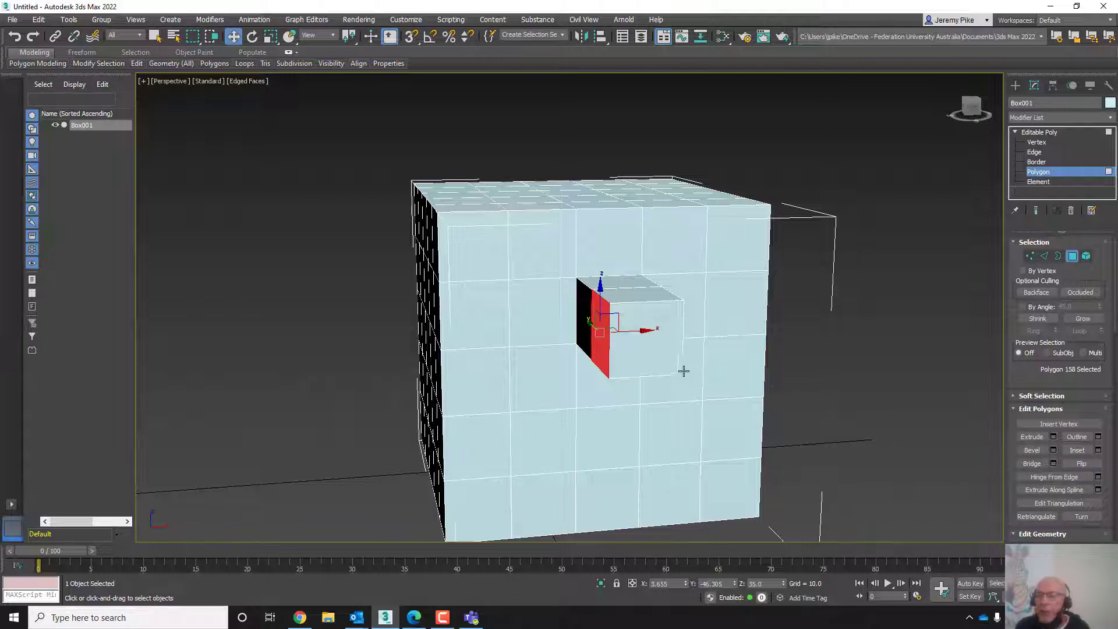
{"action": "left_click", "coordinate": [657, 347]}
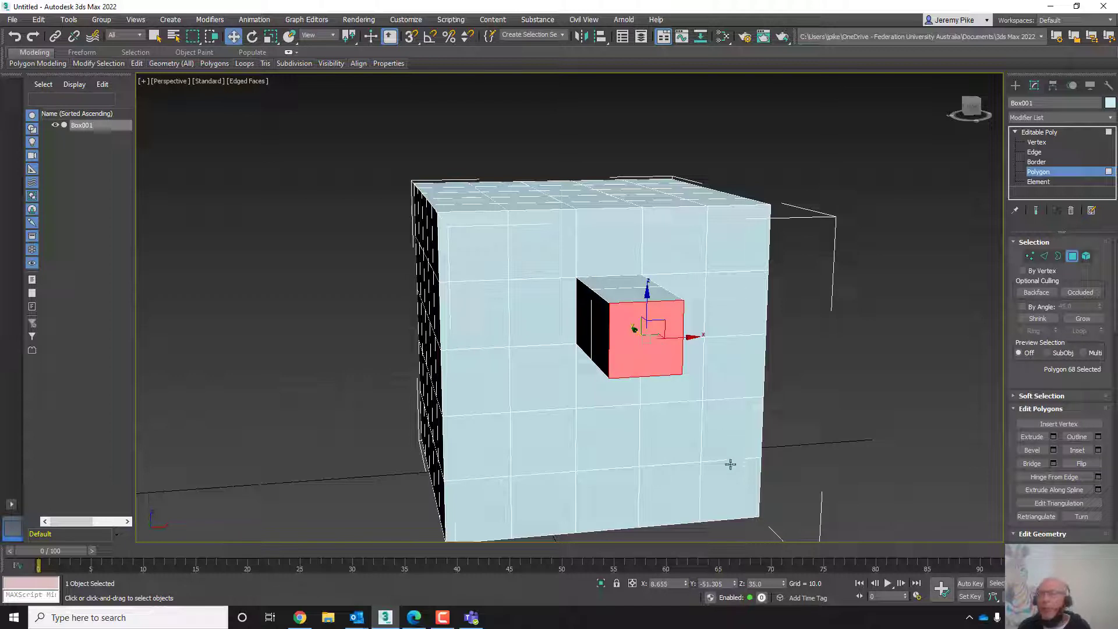
- Try bevelling the extrusion's end polygon interactively, then undo the bevel
{"action": "left_click", "coordinate": [734, 287]}
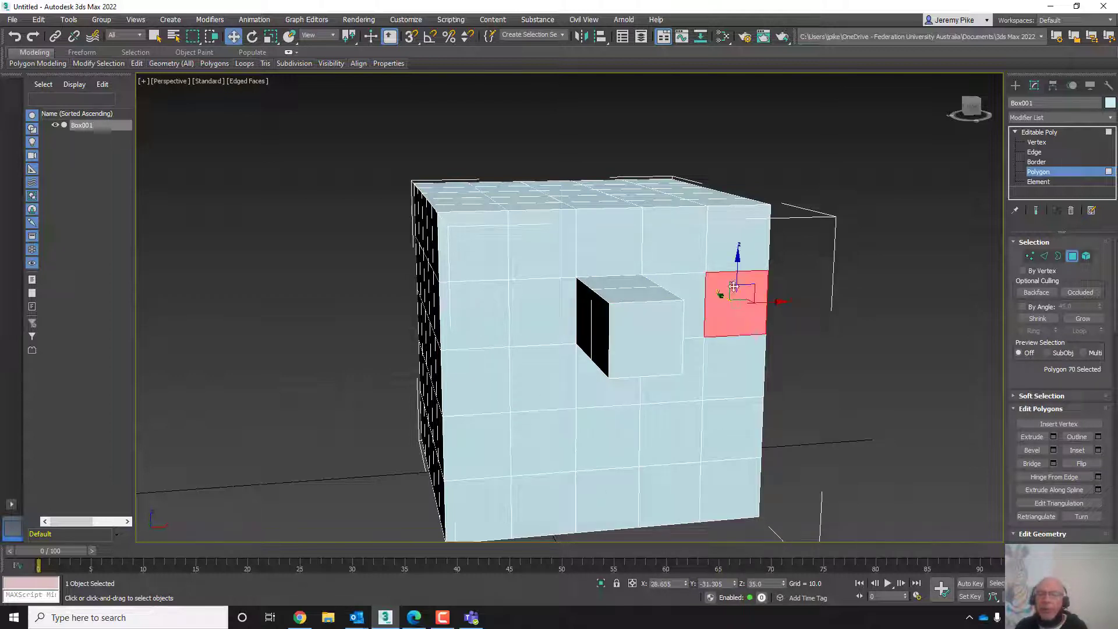
{"action": "left_click", "coordinate": [643, 349]}
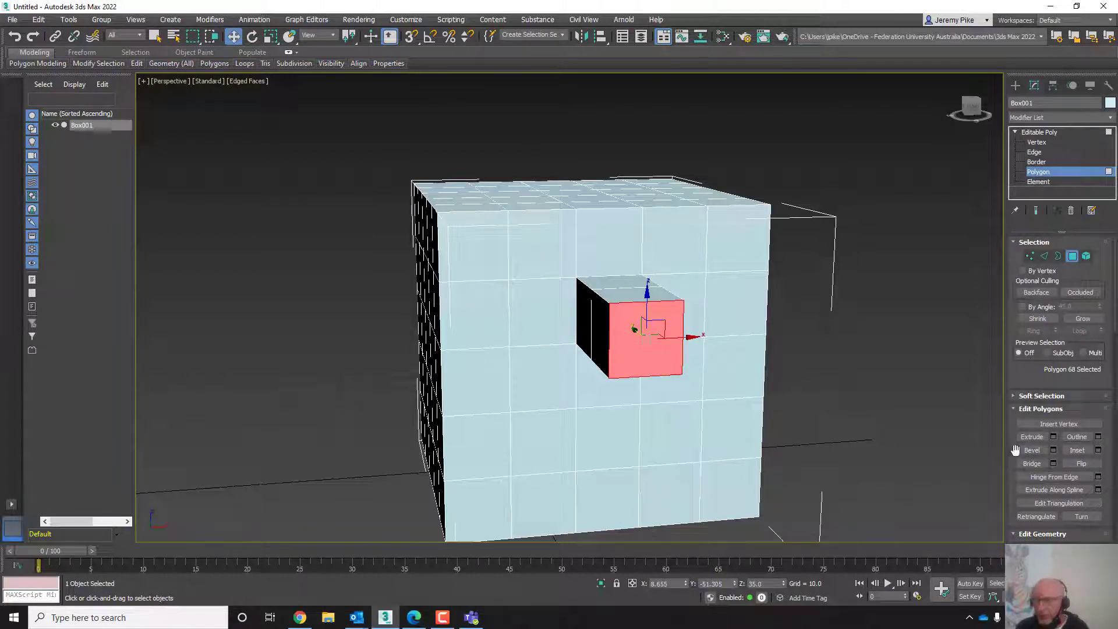
{"action": "left_click", "coordinate": [1032, 450]}
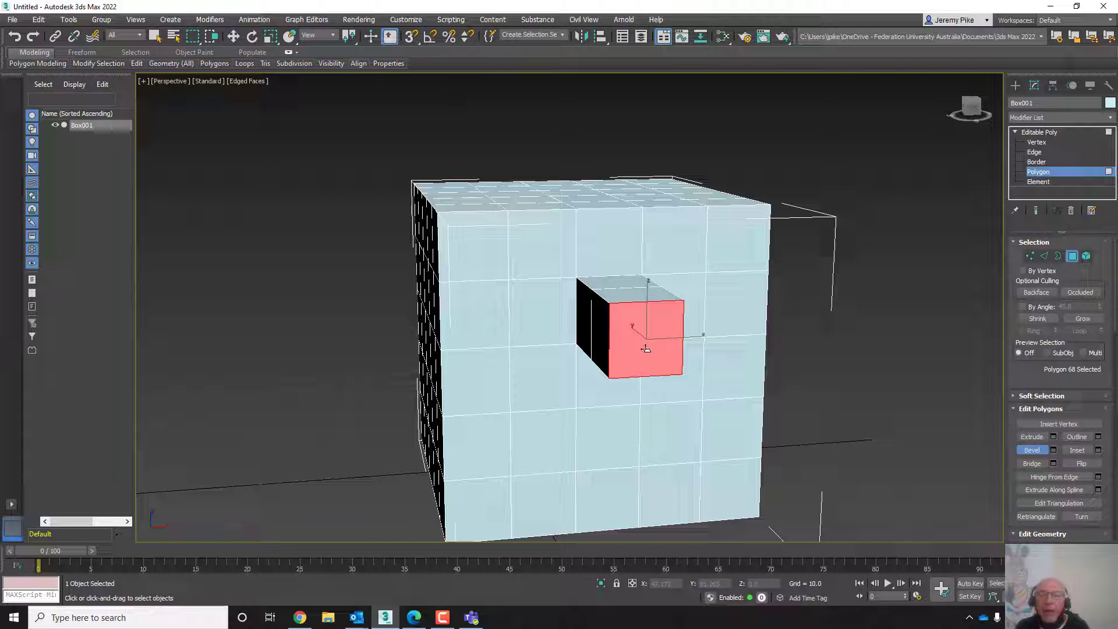
{"action": "left_click_drag", "start_coordinate": [645, 348], "coordinate": [639, 291]}
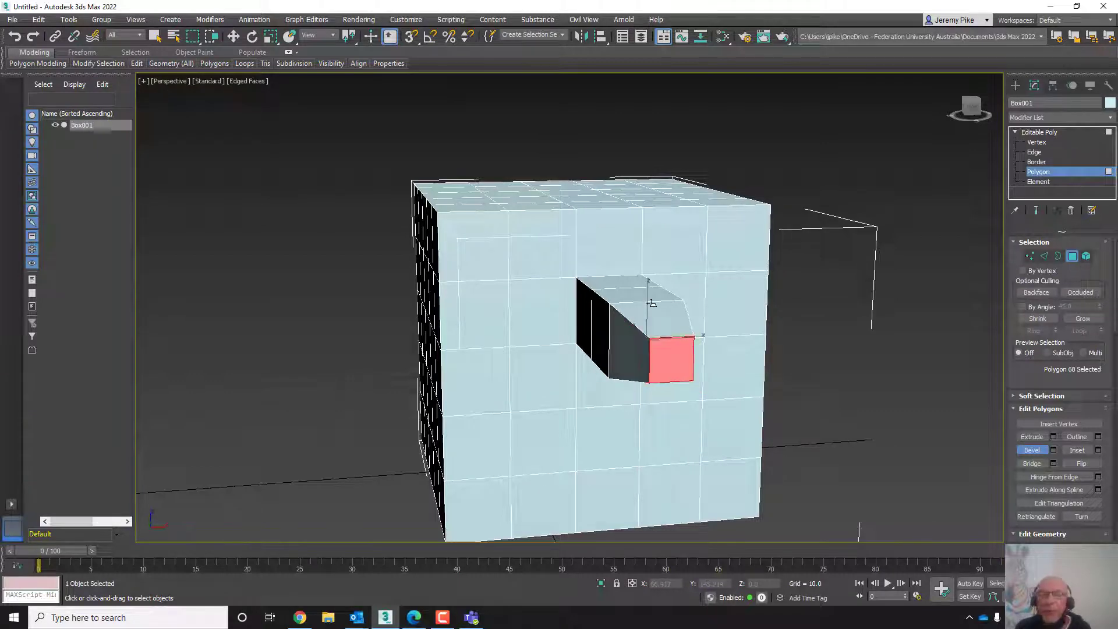
{"action": "left_click", "coordinate": [652, 304]}
{"action": "middle_click_drag", "start_coordinate": [656, 371], "coordinate": [606, 337]}
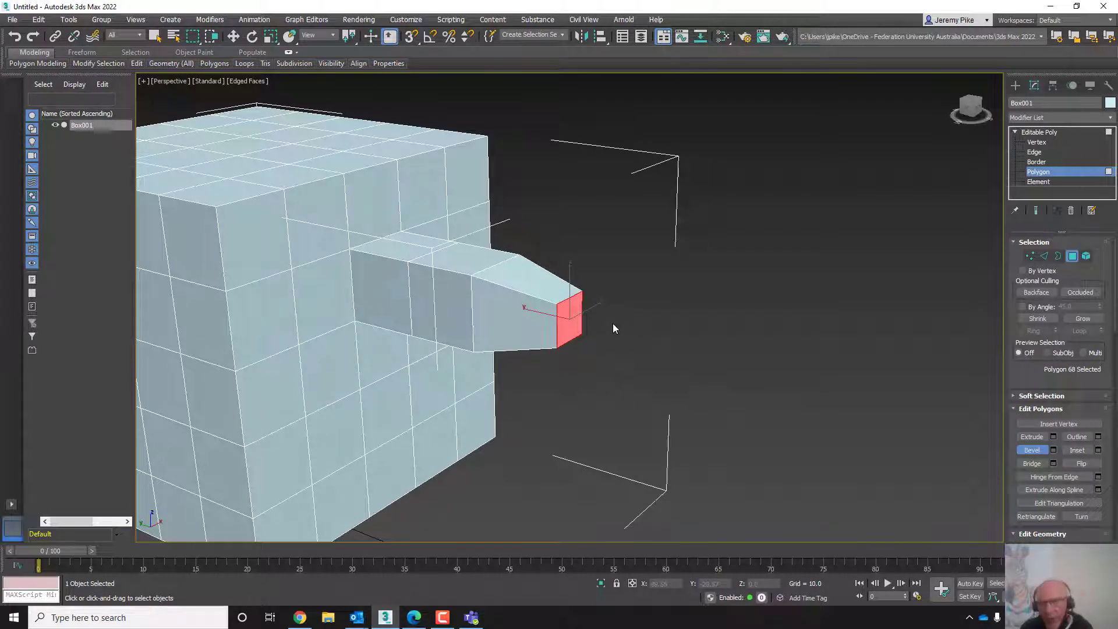
{"action": "key", "text": "ctrl+z"}
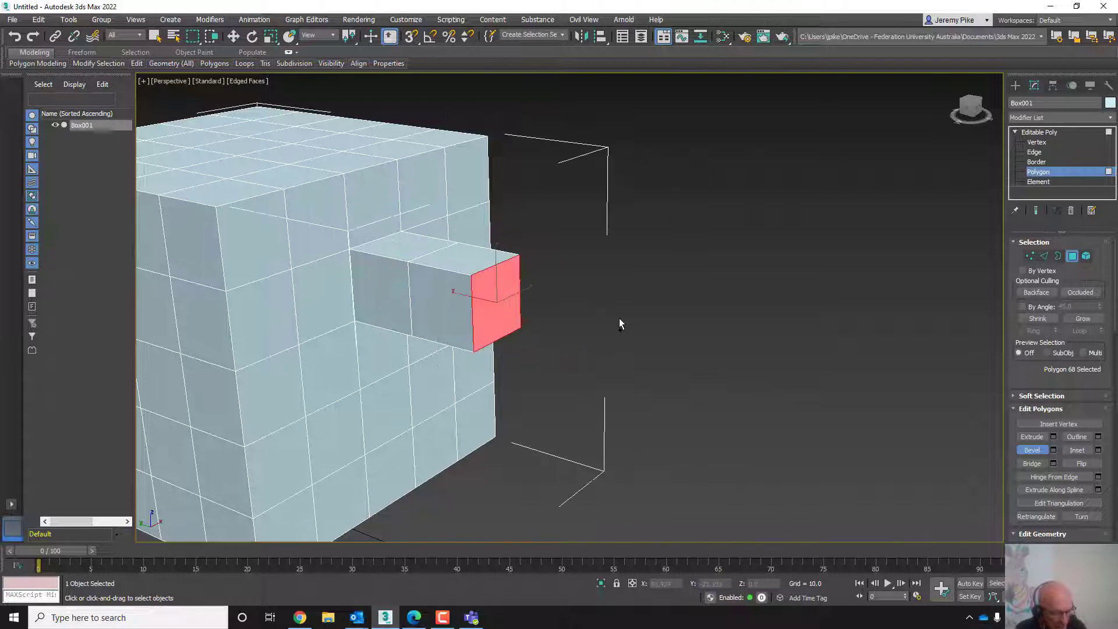
- Bevel the extrusion's end polygon with a height of 13.25 and an outline of 5.897 using the Bevel settings
{"action": "left_click", "coordinate": [1053, 451]}
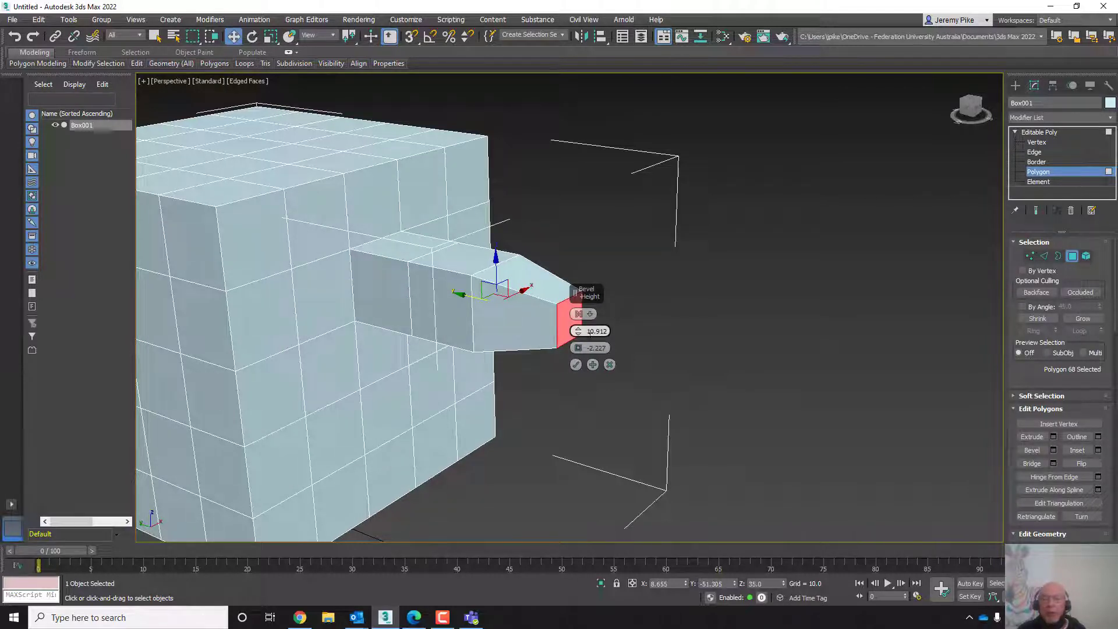
{"action": "mouse_move", "coordinate": [577, 333]}
{"action": "left_mouse_down"}
{"action": "mouse_move", "coordinate": [576, 294]}
{"action": "mouse_move", "coordinate": [578, 324]}
{"action": "left_mouse_up"}
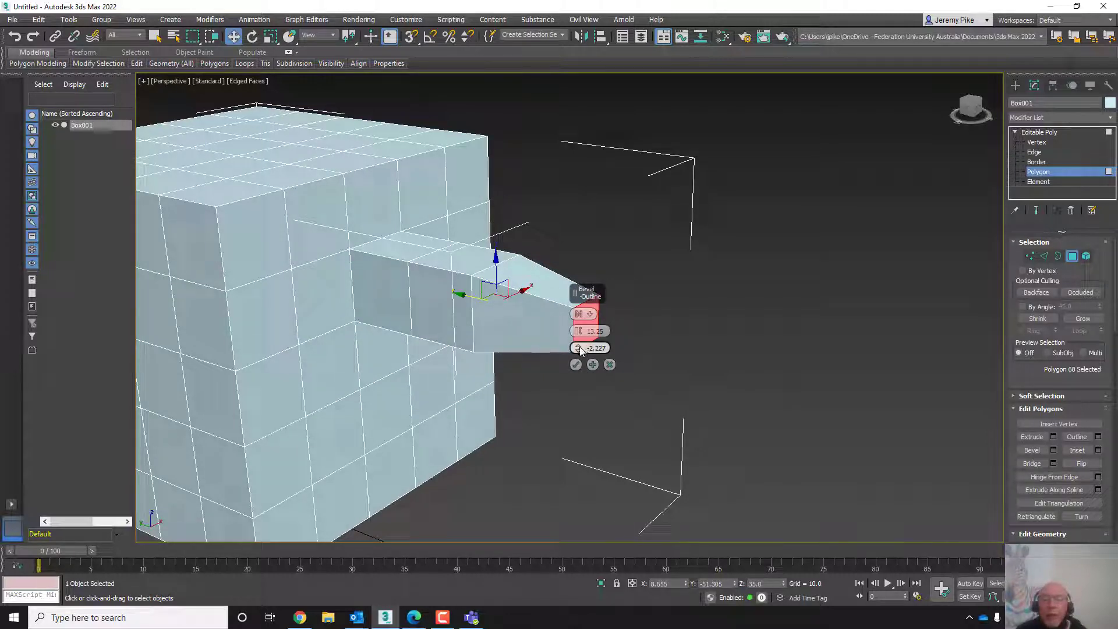
{"action": "left_click_drag", "start_coordinate": [580, 349], "coordinate": [585, 318]}
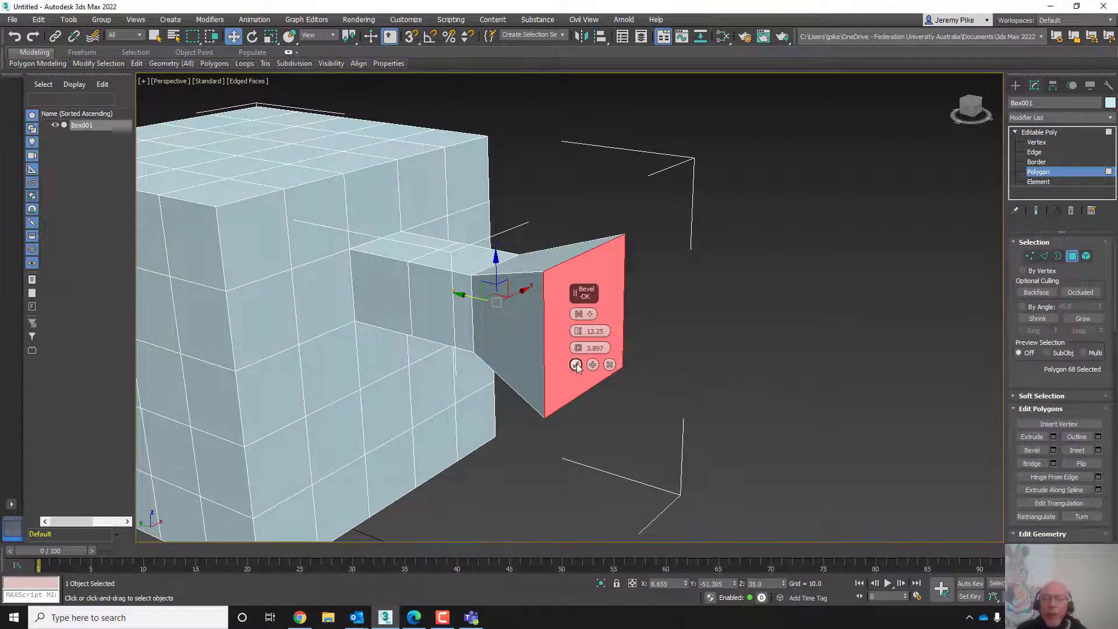
{"action": "left_click", "coordinate": [575, 364]}
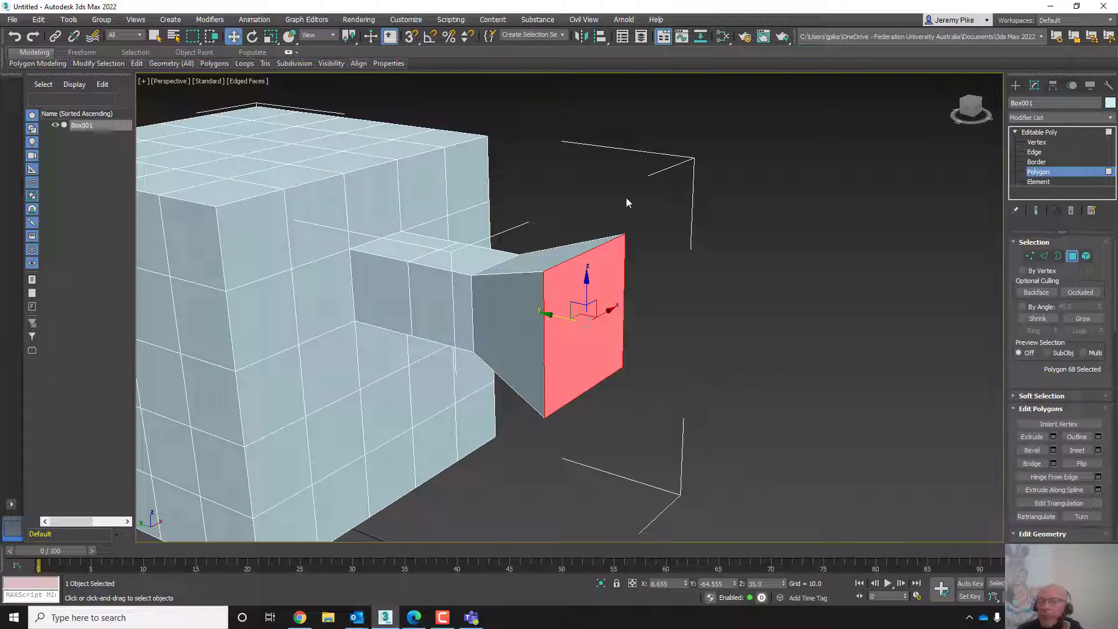
{"action": "middle_click_drag", "start_coordinate": [632, 379], "coordinate": [669, 387]}
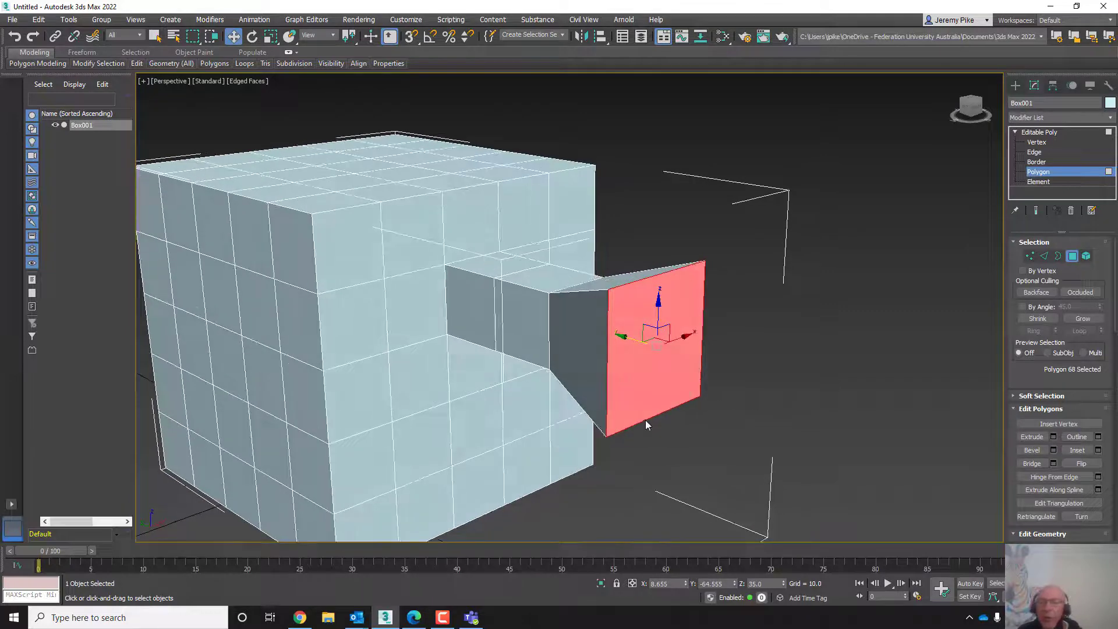
{"action": "scroll", "coordinate": [645, 420], "scroll_direction": "up", "scroll_amount": 5}
{"action": "middle_click_drag", "start_coordinate": [547, 379], "coordinate": [547, 421]}
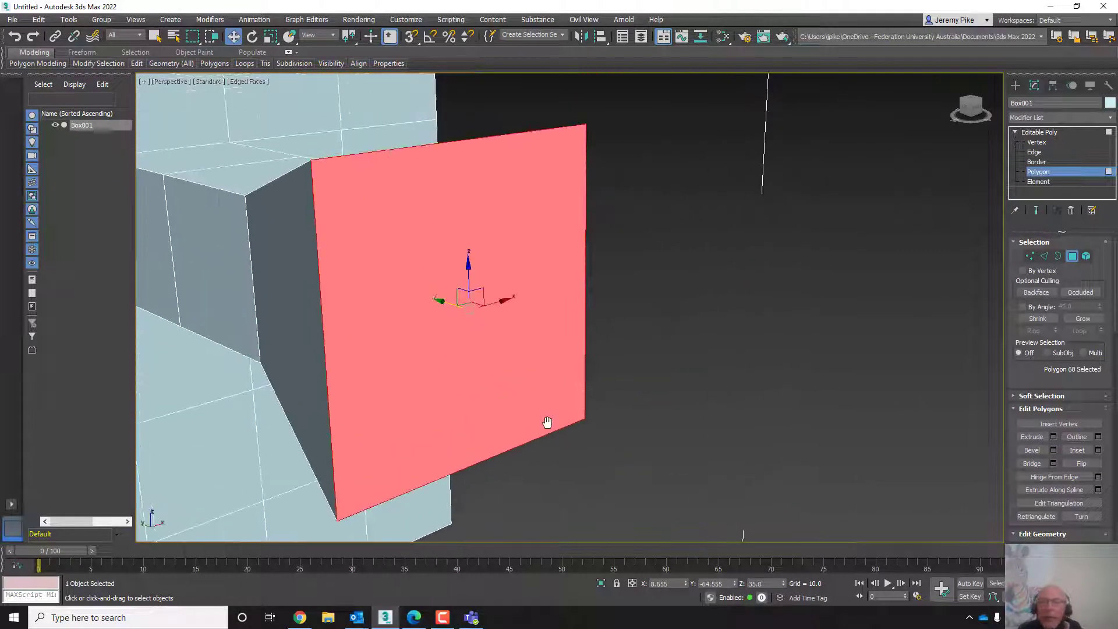
{"action": "left_click", "coordinate": [1098, 450]}
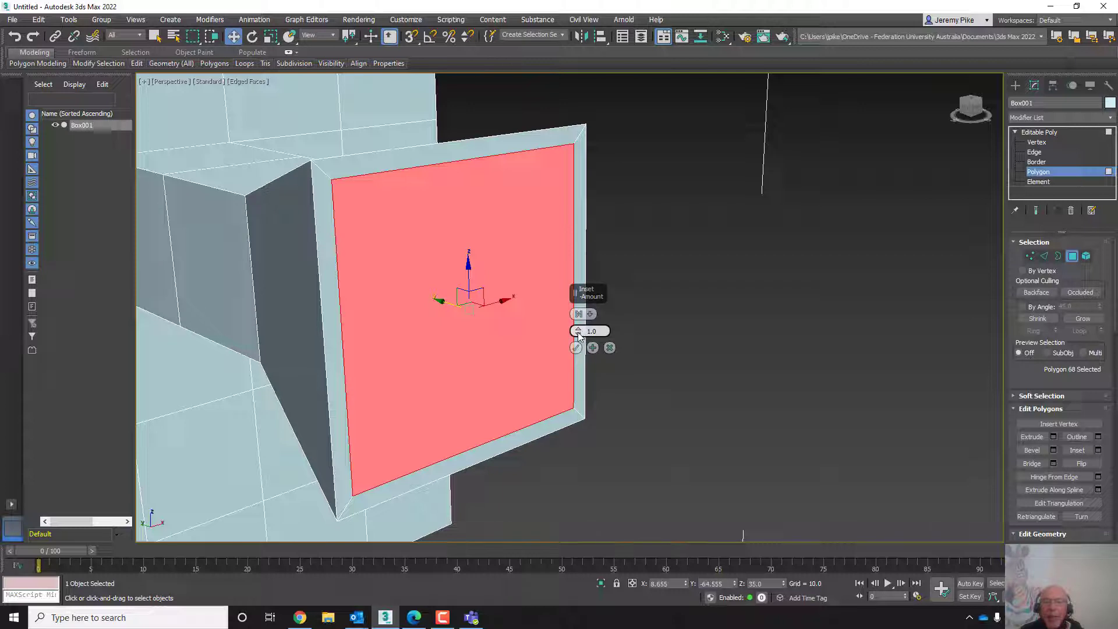
{"action": "mouse_move", "coordinate": [577, 337]}
{"action": "left_mouse_down"}
{"action": "mouse_move", "coordinate": [571, 312]}
{"action": "mouse_move", "coordinate": [577, 338]}
{"action": "left_mouse_up"}
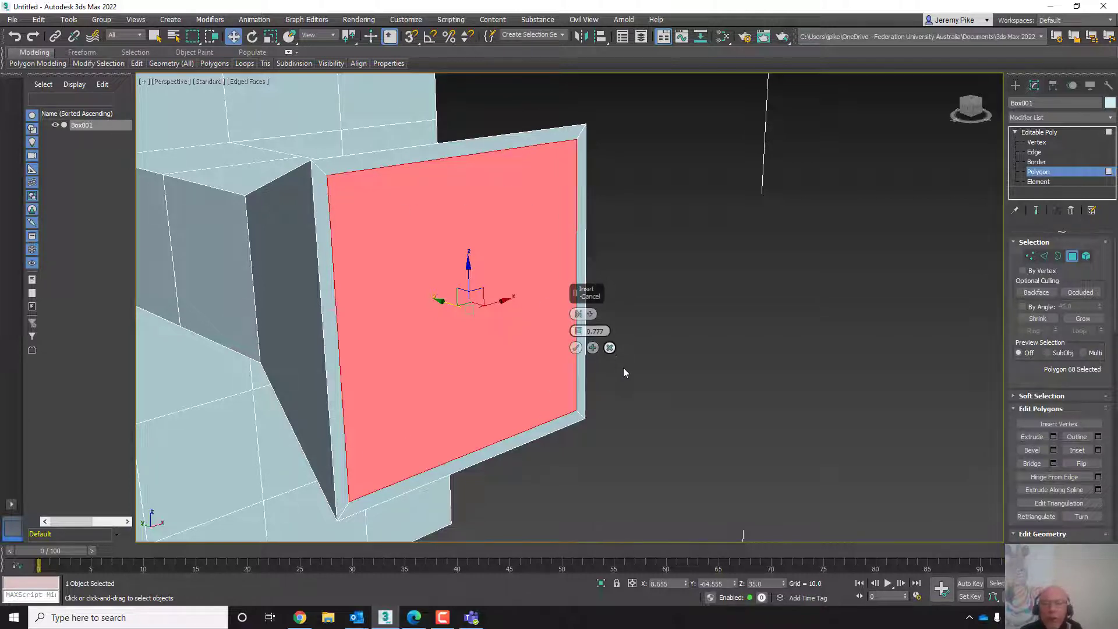
{"action": "left_click", "coordinate": [610, 348]}
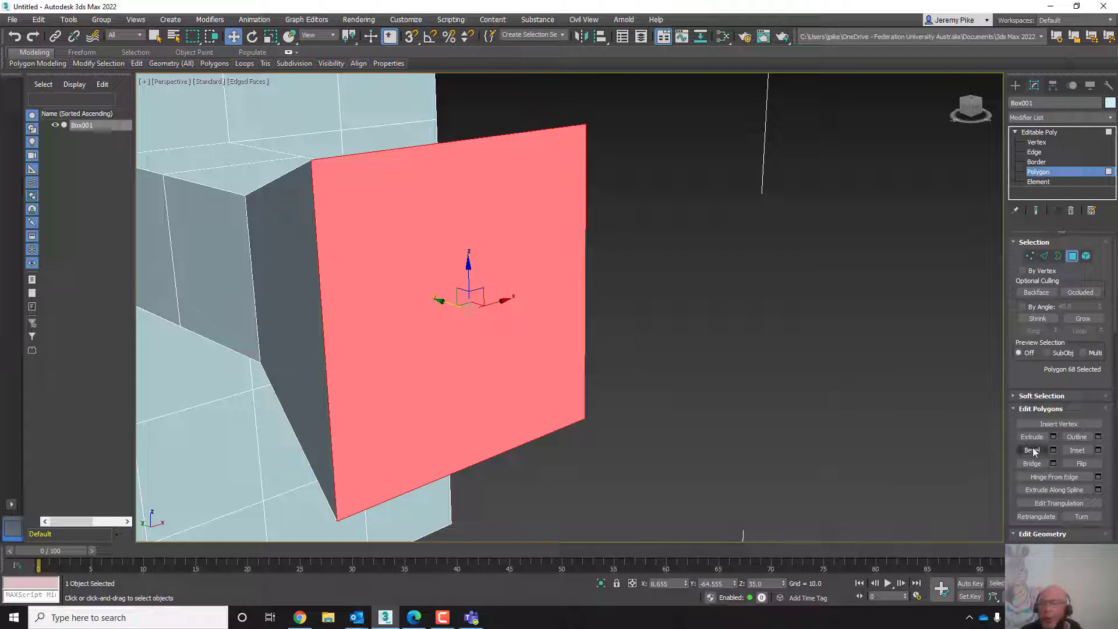
- Inset the bevelled end polygon slightly, then extrude it a little inward to form a shallow recess
{"action": "left_click", "coordinate": [1077, 452]}
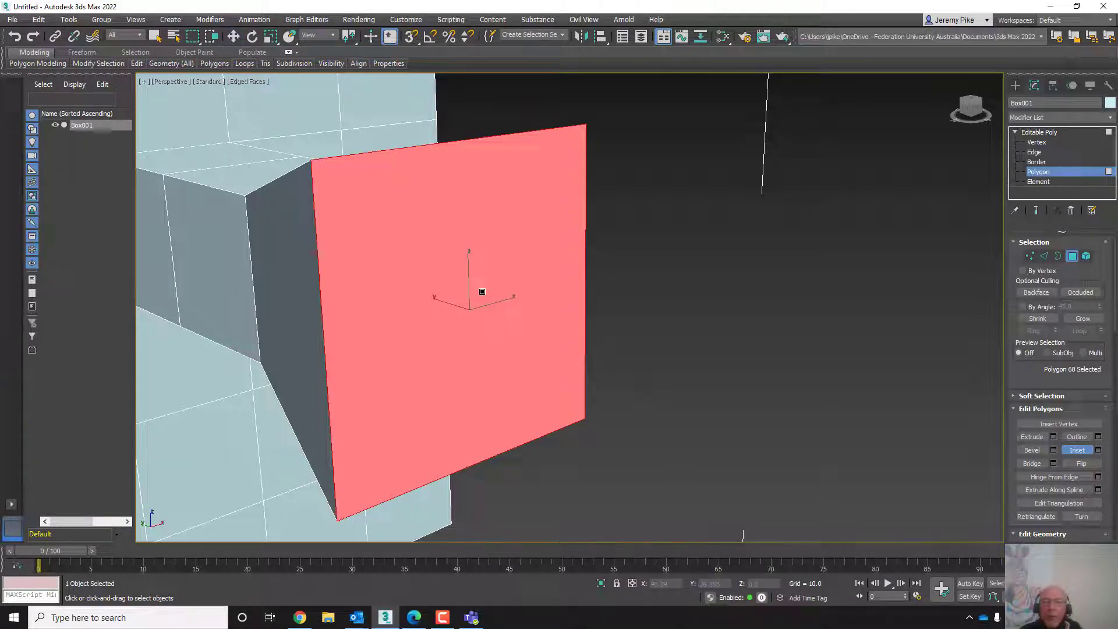
{"action": "mouse_move", "coordinate": [482, 291]}
{"action": "left_mouse_down"}
{"action": "mouse_move", "coordinate": [485, 260]}
{"action": "mouse_move", "coordinate": [496, 302]}
{"action": "mouse_move", "coordinate": [486, 295]}
{"action": "left_mouse_up"}
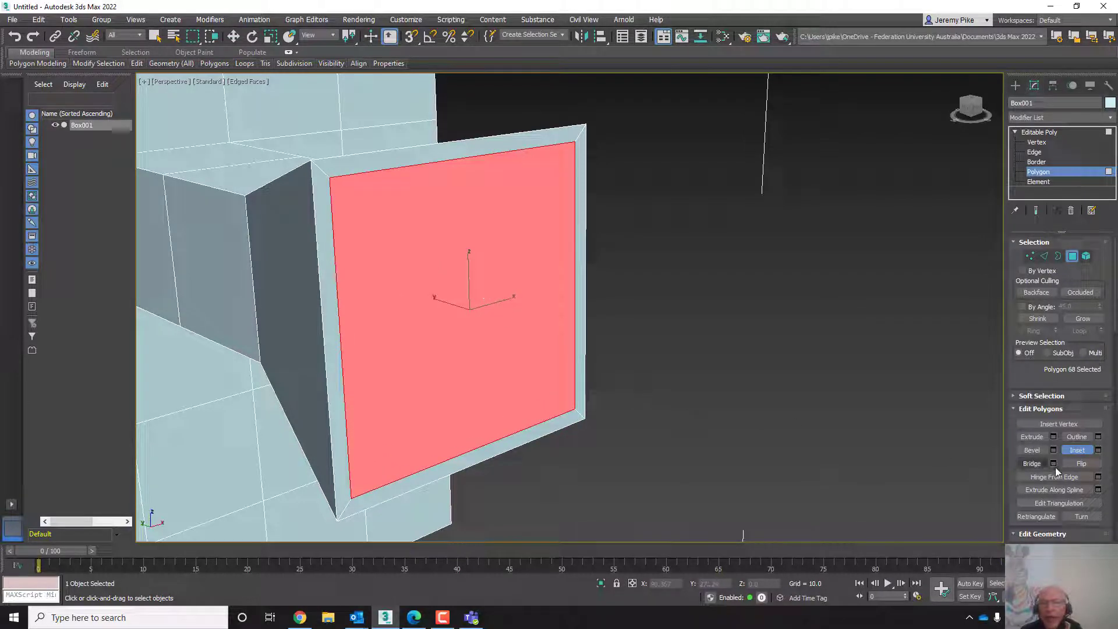
{"action": "left_click", "coordinate": [1036, 438]}
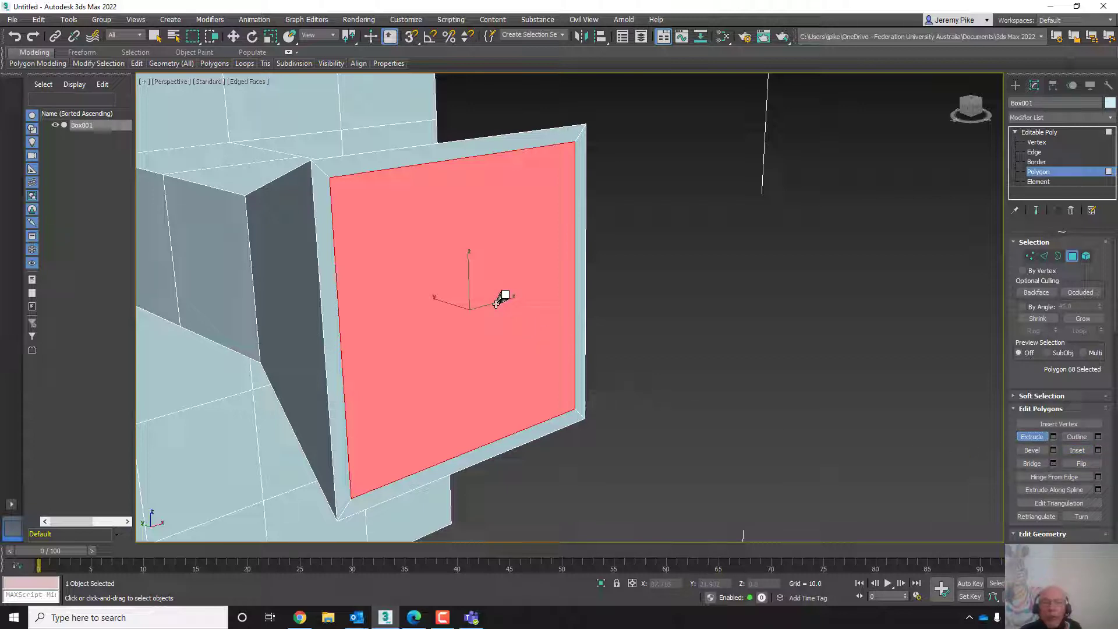
{"action": "left_click_drag", "start_coordinate": [495, 303], "coordinate": [502, 312]}
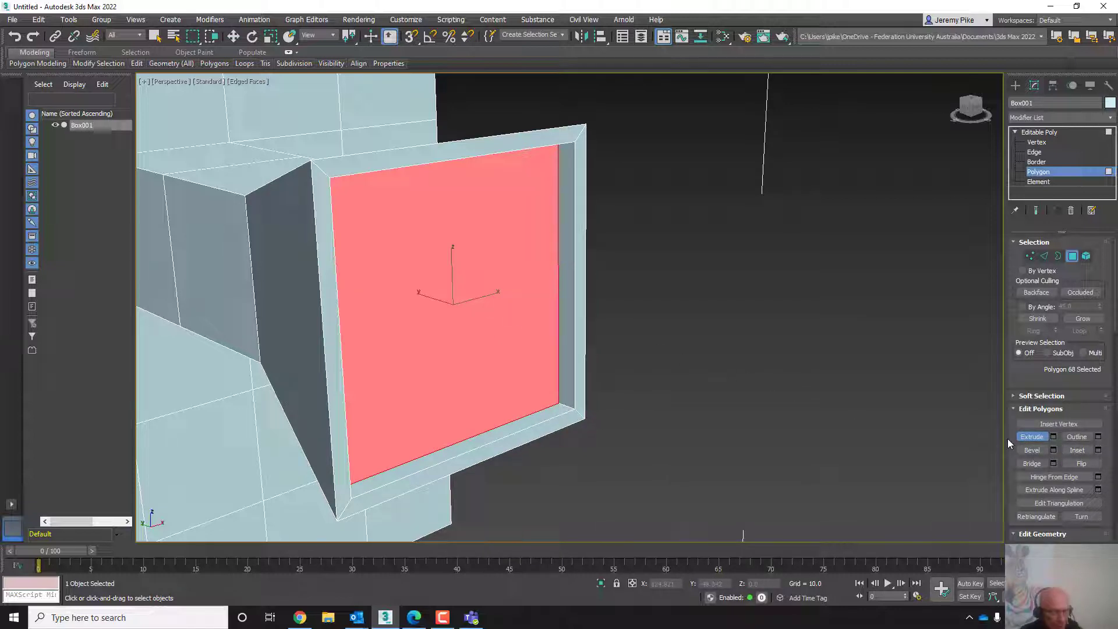
- Return to the object level and orbit around the model to examine the bevelled, recessed extrusion
{"action": "left_click", "coordinate": [1030, 134]}
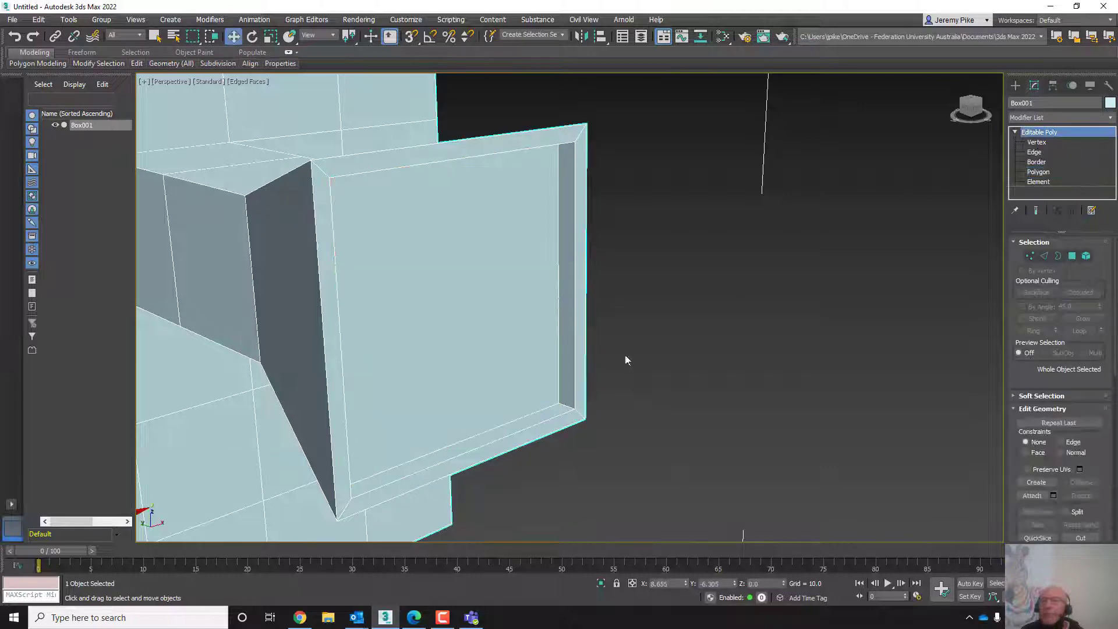
{"action": "middle_click_drag", "start_coordinate": [492, 425], "coordinate": [551, 395]}
{"action": "scroll", "coordinate": [505, 335], "scroll_direction": "down", "scroll_amount": 4}
{"action": "mouse_move", "coordinate": [562, 399]}
{"action": "middle_mouse_down", "text": "alt"}
{"action": "mouse_move", "coordinate": [617, 391]}
{"action": "mouse_move", "coordinate": [573, 382]}
{"action": "mouse_move", "coordinate": [558, 401]}
{"action": "mouse_move", "coordinate": [489, 406]}
{"action": "mouse_move", "coordinate": [564, 413]}
{"action": "mouse_move", "coordinate": [543, 392]}
{"action": "middle_mouse_up", "text": "alt"}
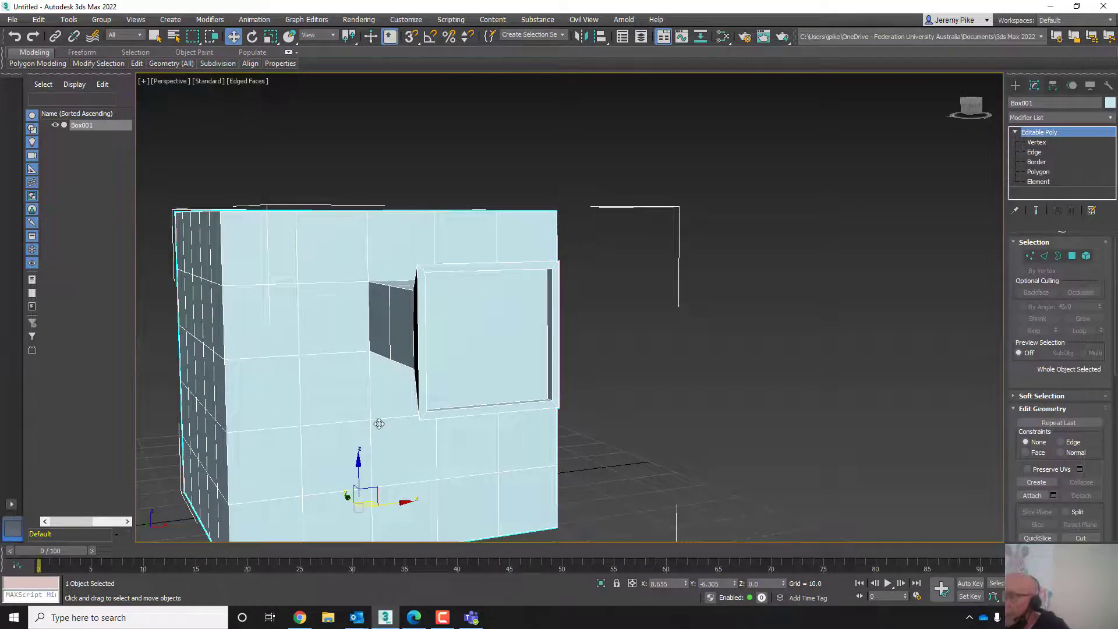
{"action": "scroll", "coordinate": [439, 351], "scroll_direction": "down", "scroll_amount": 3}
{"action": "middle_click_drag", "start_coordinate": [439, 357], "coordinate": [532, 374]}
{"action": "scroll", "coordinate": [568, 318], "scroll_direction": "up", "scroll_amount": 6}
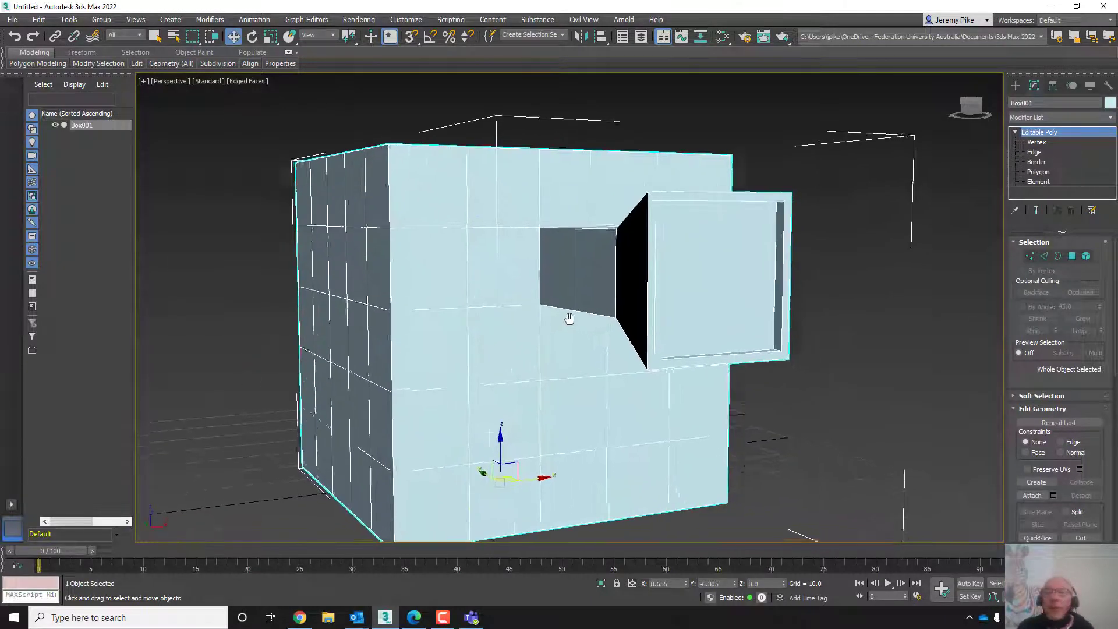
{"action": "scroll", "coordinate": [569, 318], "scroll_direction": "down", "scroll_amount": 5}
{"action": "scroll", "coordinate": [758, 428], "scroll_direction": "up", "scroll_amount": 2}
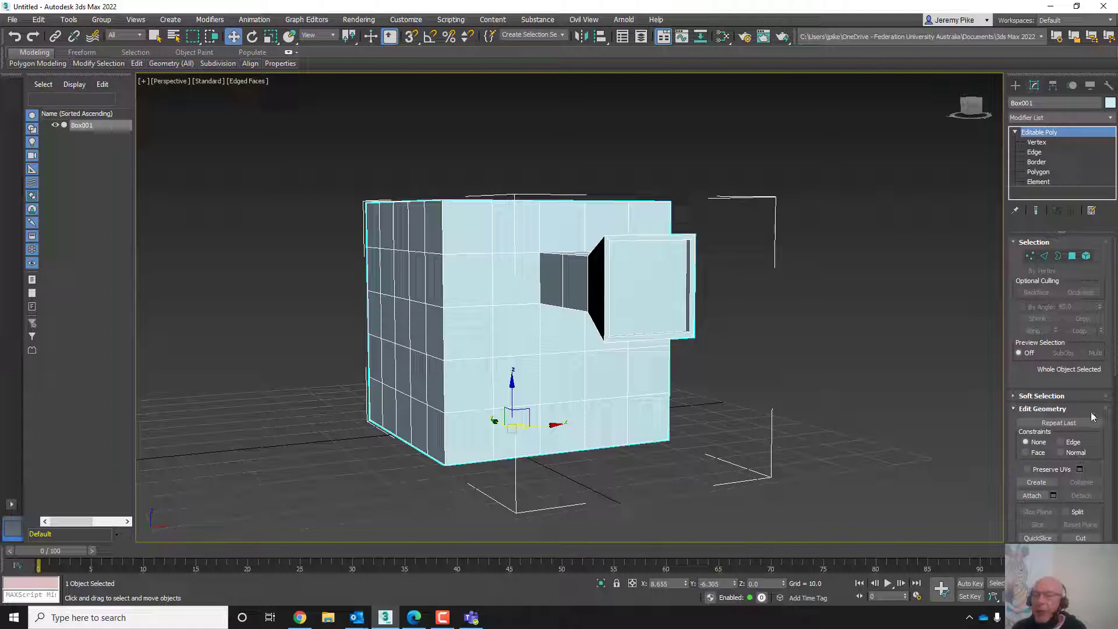
{"action": "left_click_drag", "start_coordinate": [1013, 470], "coordinate": [1031, 300]}
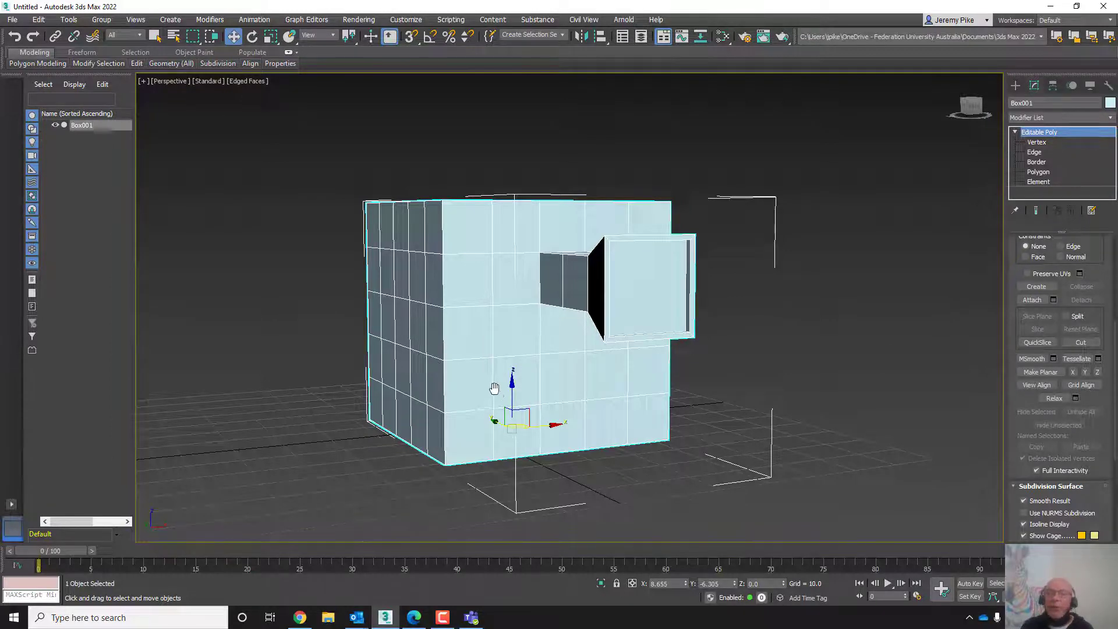
{"action": "middle_click_drag", "start_coordinate": [501, 400], "coordinate": [578, 400]}
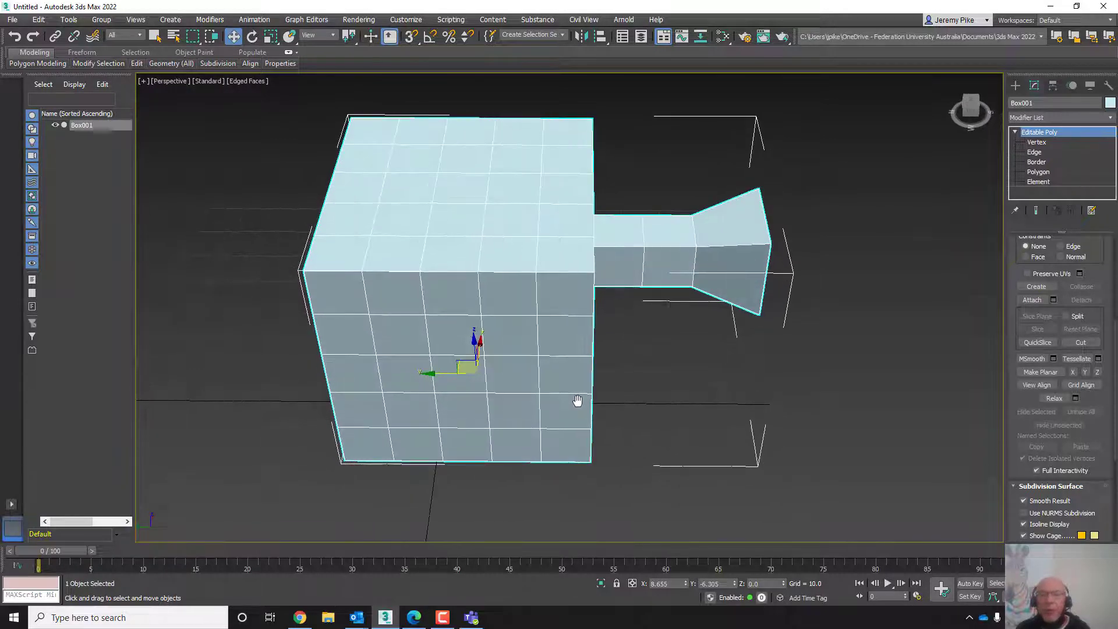
- Use Cut to draw a closed five-sided shape across the grid lines on the box's side face
{"action": "left_click", "coordinate": [1080, 342]}
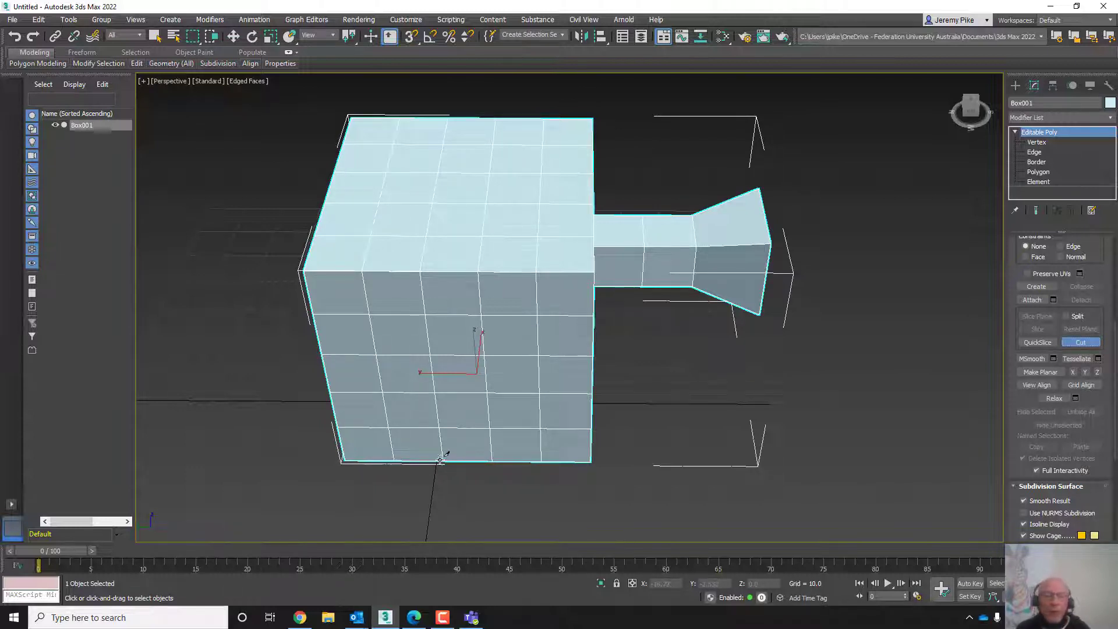
{"action": "scroll", "coordinate": [477, 323], "scroll_direction": "up", "scroll_amount": 5}
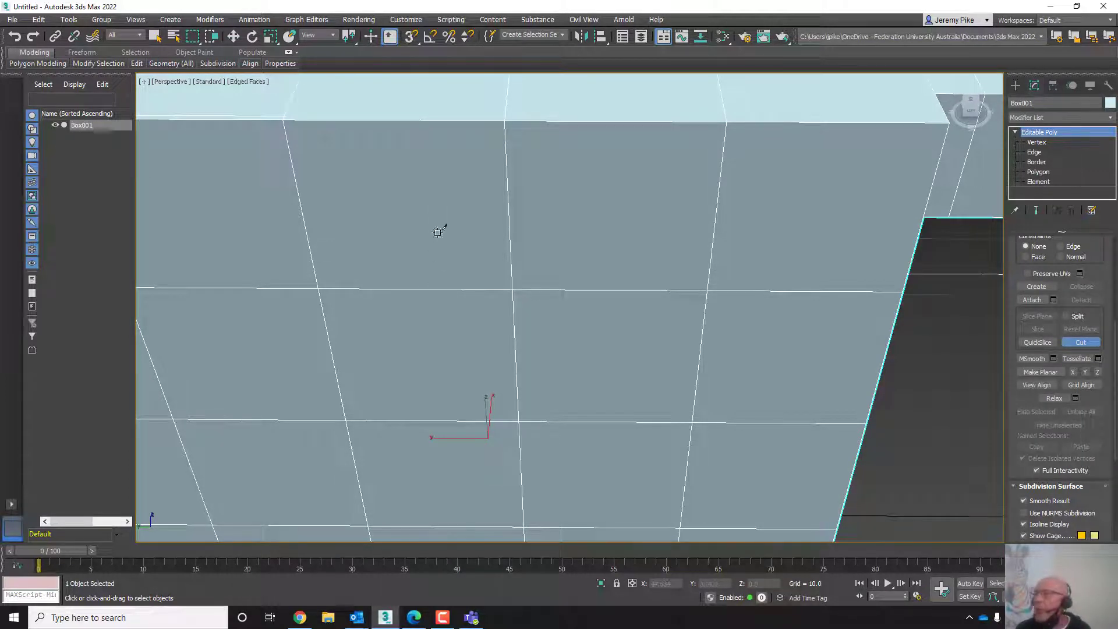
{"action": "middle_click_drag", "start_coordinate": [452, 329], "coordinate": [460, 207]}
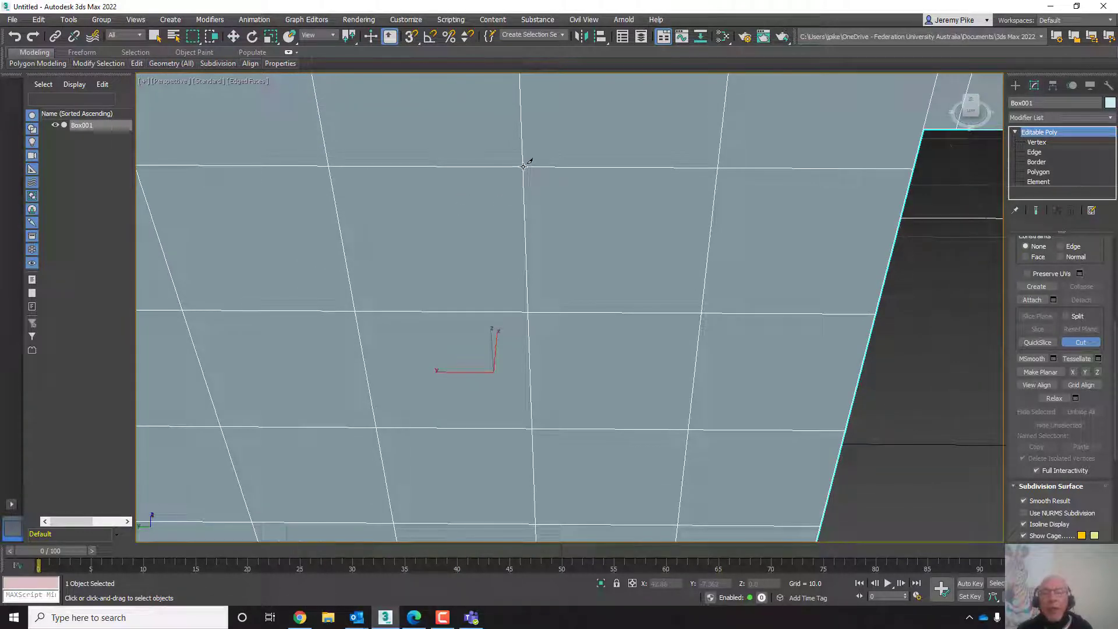
{"action": "left_click", "coordinate": [429, 169]}
{"action": "left_click", "coordinate": [414, 310]}
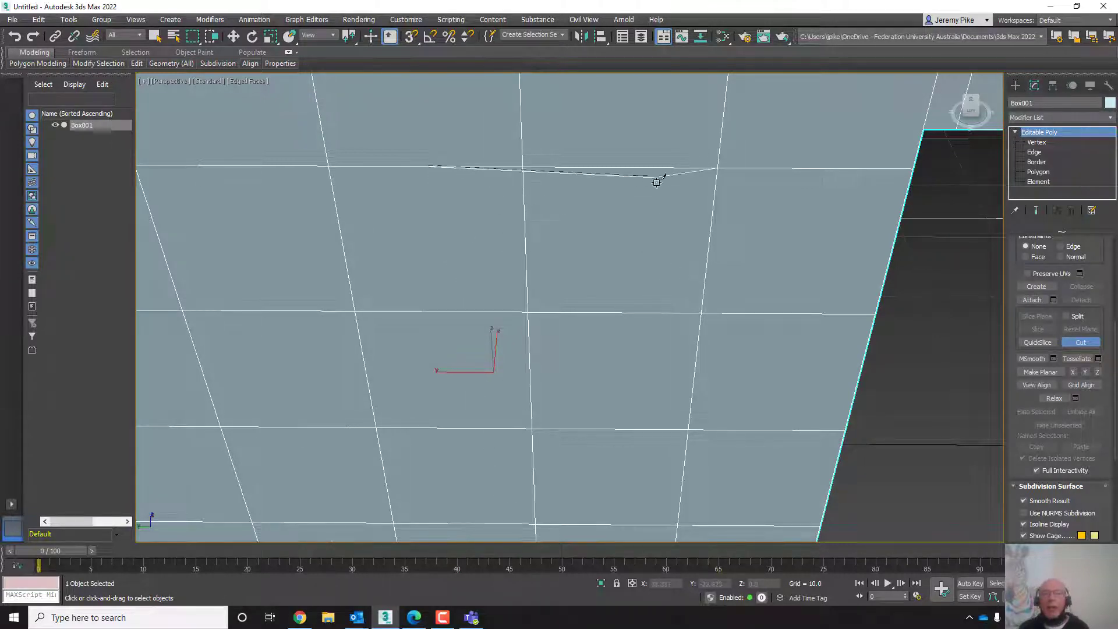
{"action": "left_click", "coordinate": [679, 239]}
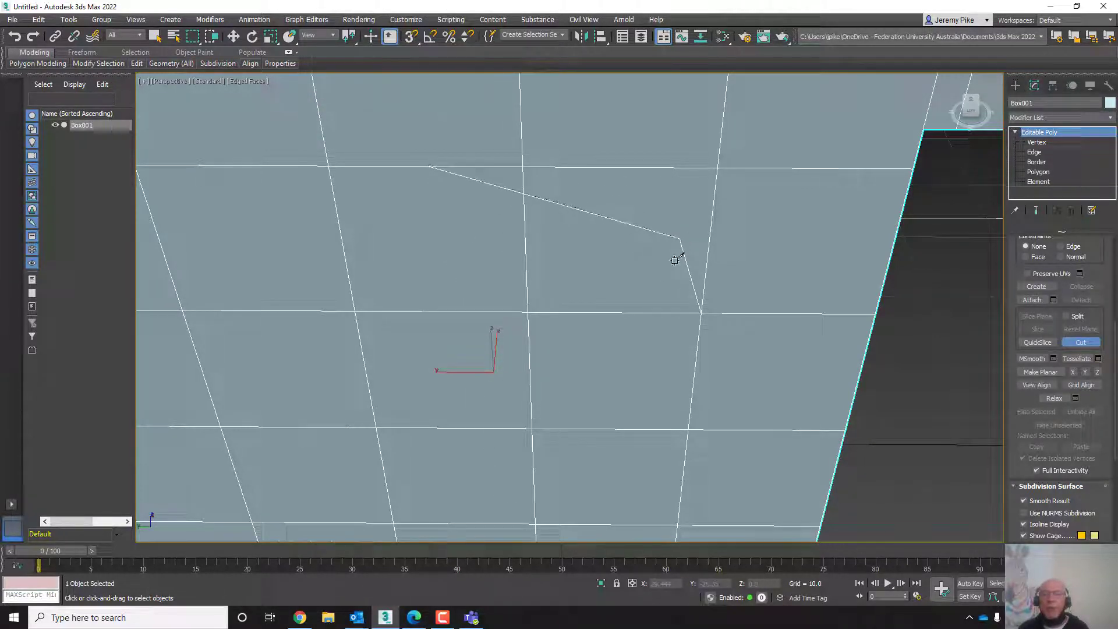
{"action": "left_click", "coordinate": [633, 378]}
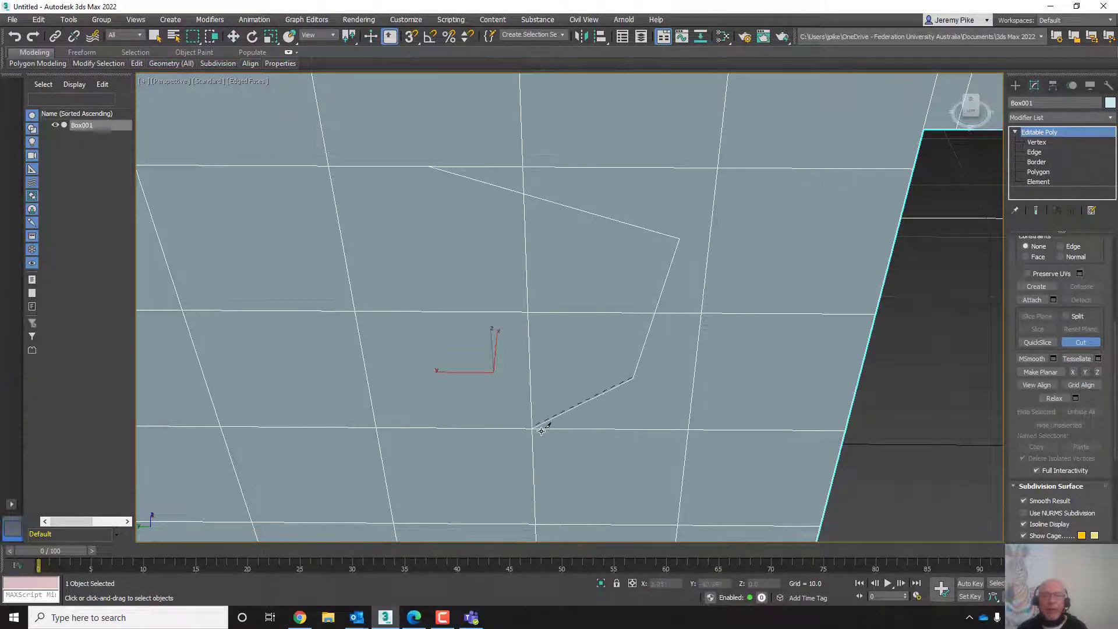
{"action": "left_click", "coordinate": [530, 404]}
{"action": "left_click", "coordinate": [402, 312]}
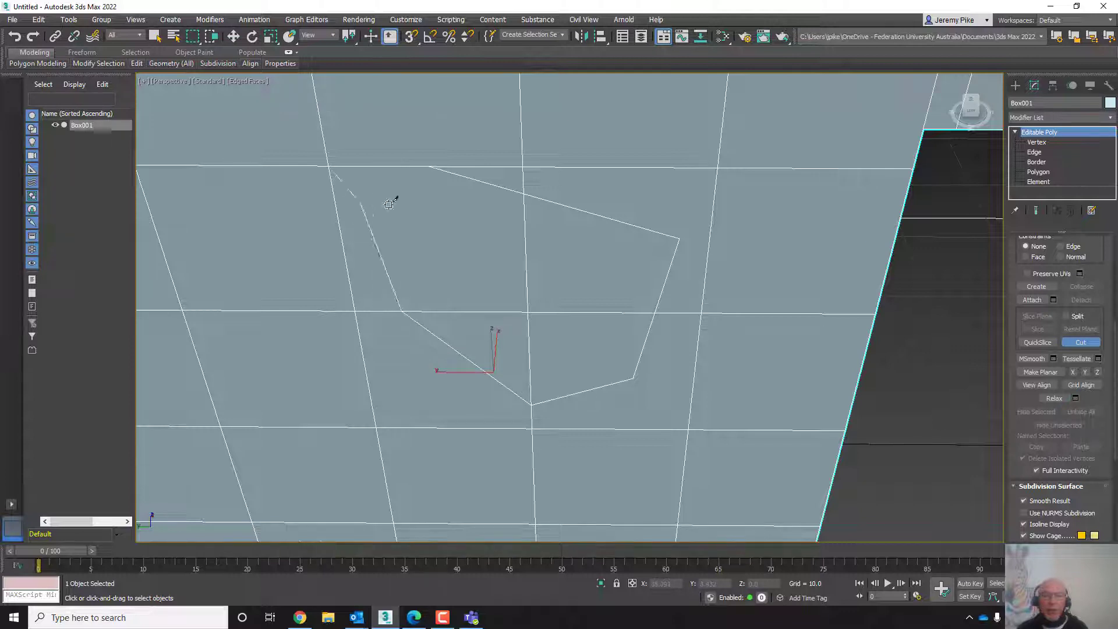
{"action": "left_click", "coordinate": [428, 166]}
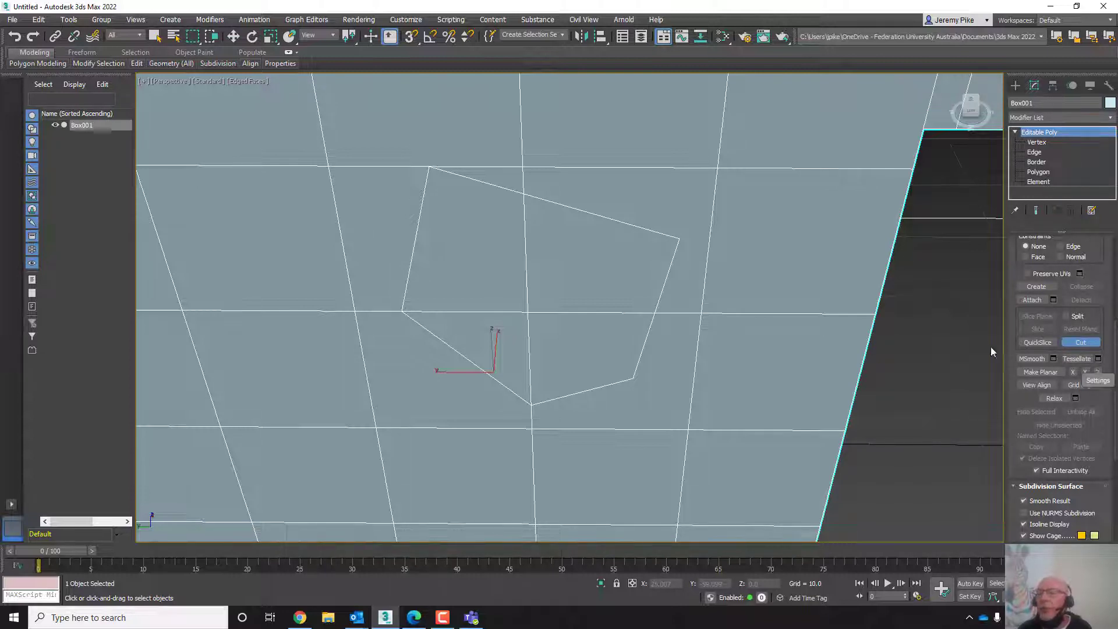
{"action": "left_click", "coordinate": [1038, 172]}
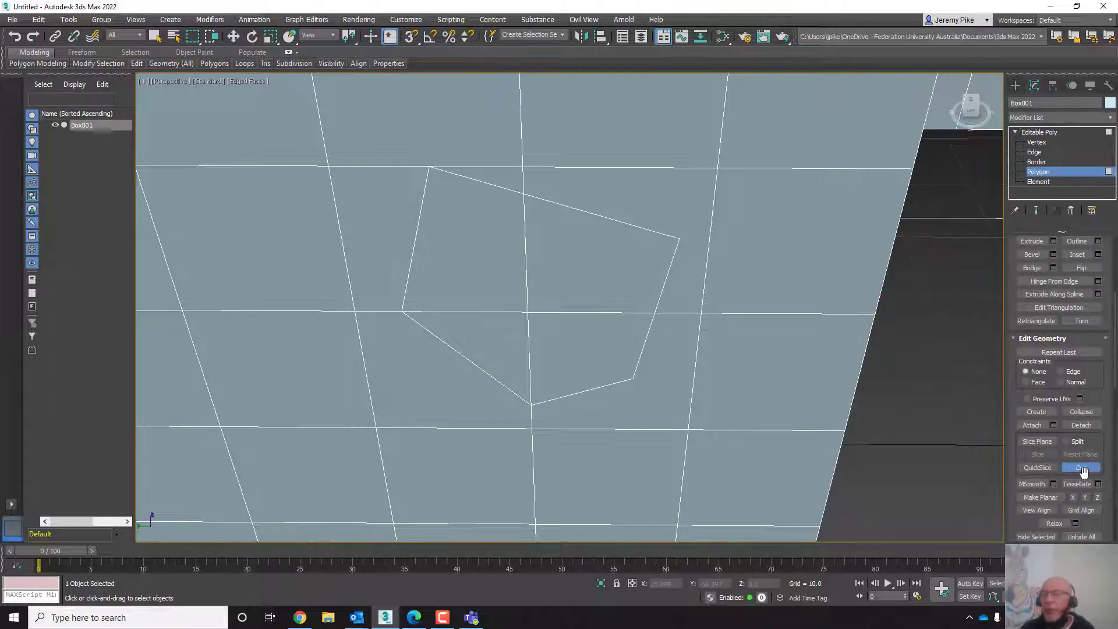
{"action": "left_click", "coordinate": [1081, 468]}
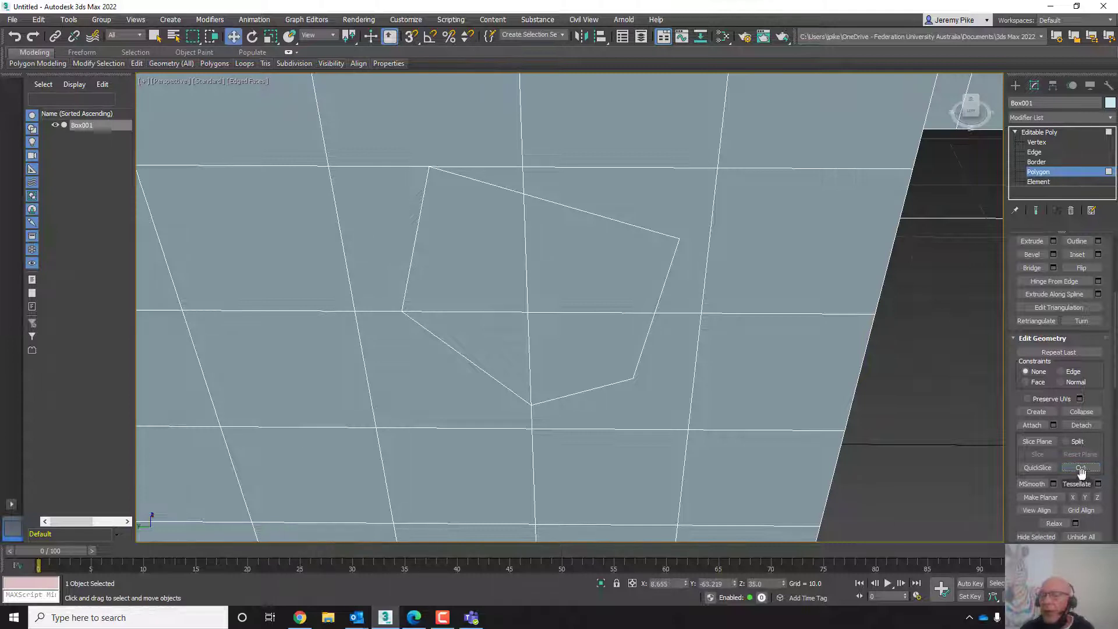
- Select and delete the upper polygons inside the five-sided cut outline on the box's side
{"action": "left_click", "coordinate": [583, 284]}
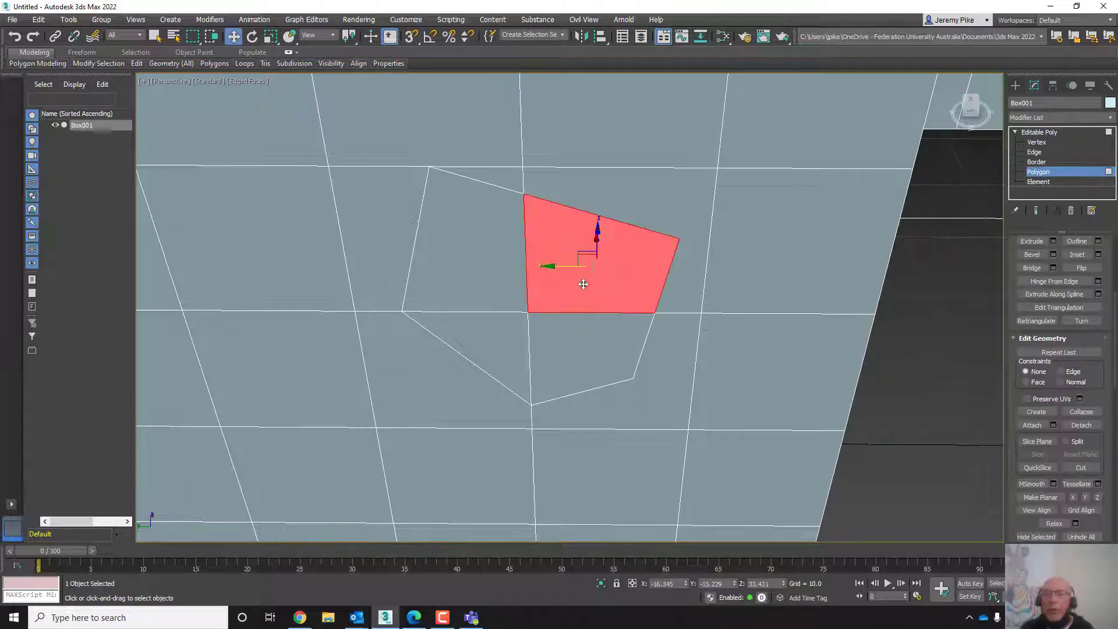
{"action": "left_click", "coordinate": [466, 249]}
{"action": "left_click", "coordinate": [476, 341]}
{"action": "left_click", "coordinate": [593, 358]}
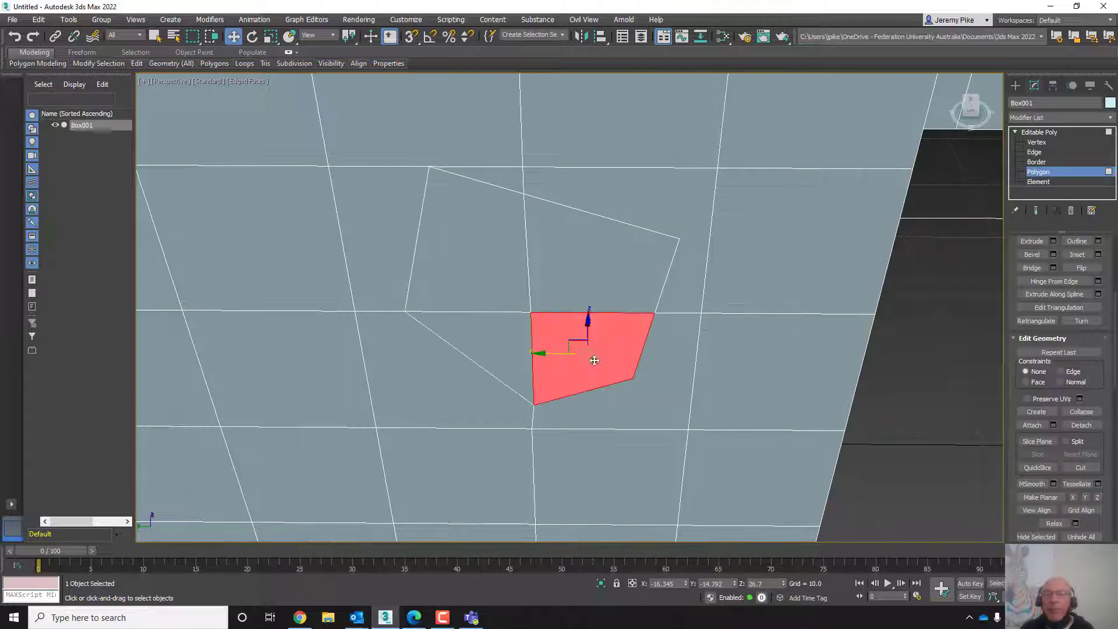
{"action": "left_click", "coordinate": [588, 251]}
{"action": "left_click", "coordinate": [491, 249]}
{"action": "left_click", "coordinate": [572, 266]}
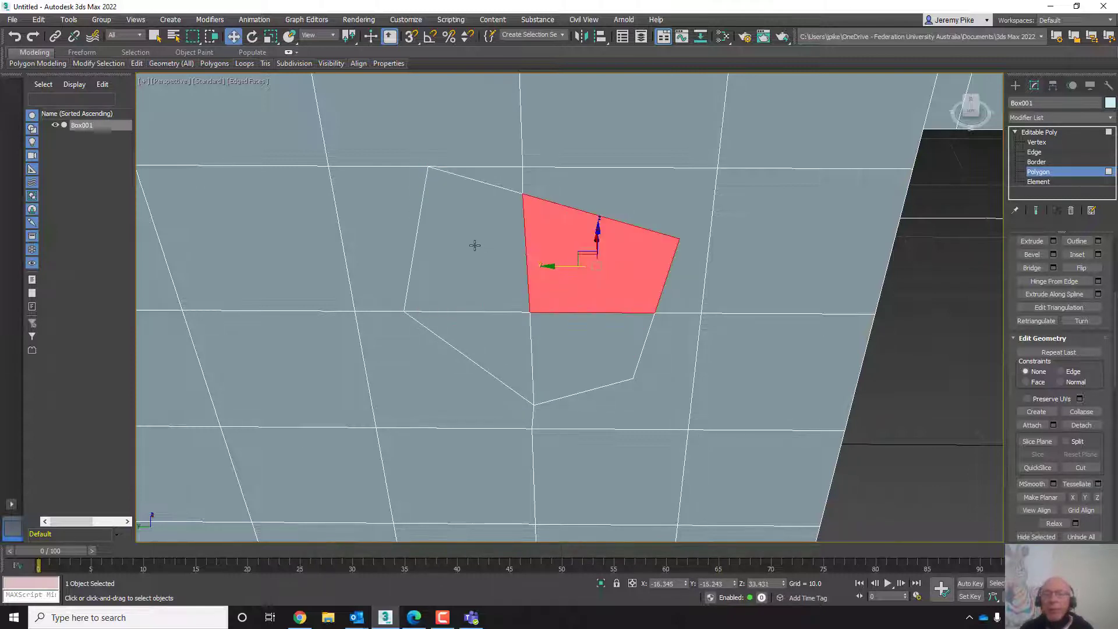
{"action": "left_click", "coordinate": [473, 245]}
{"action": "left_click", "coordinate": [579, 242]}
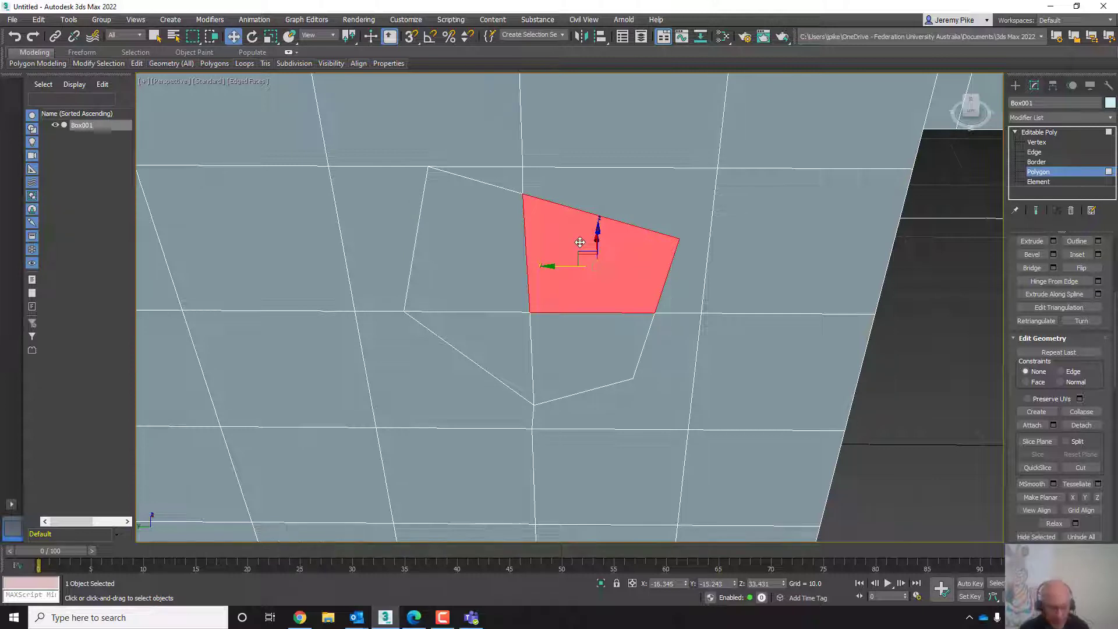
{"action": "key", "text": "Delete"}
{"action": "left_click", "coordinate": [471, 241]}
{"action": "key", "text": "Delete"}
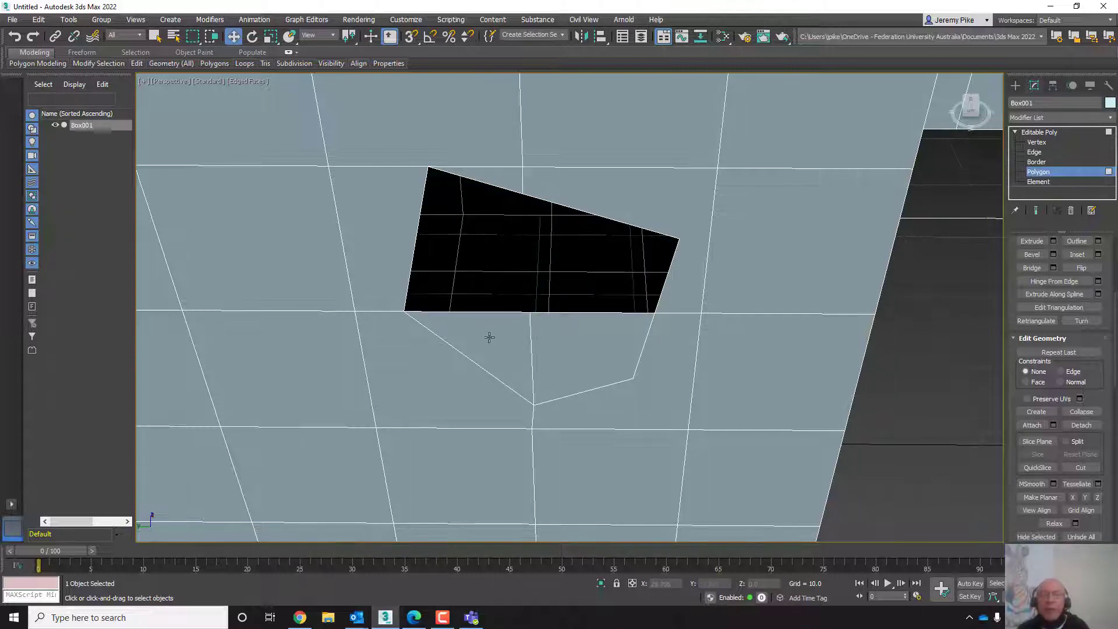
- Delete the remaining lower polygons inside the outline to open a five-sided hole
{"action": "left_click", "coordinate": [519, 337]}
{"action": "key", "text": "Delete"}
{"action": "left_click", "coordinate": [587, 349]}
{"action": "key", "text": "Delete"}
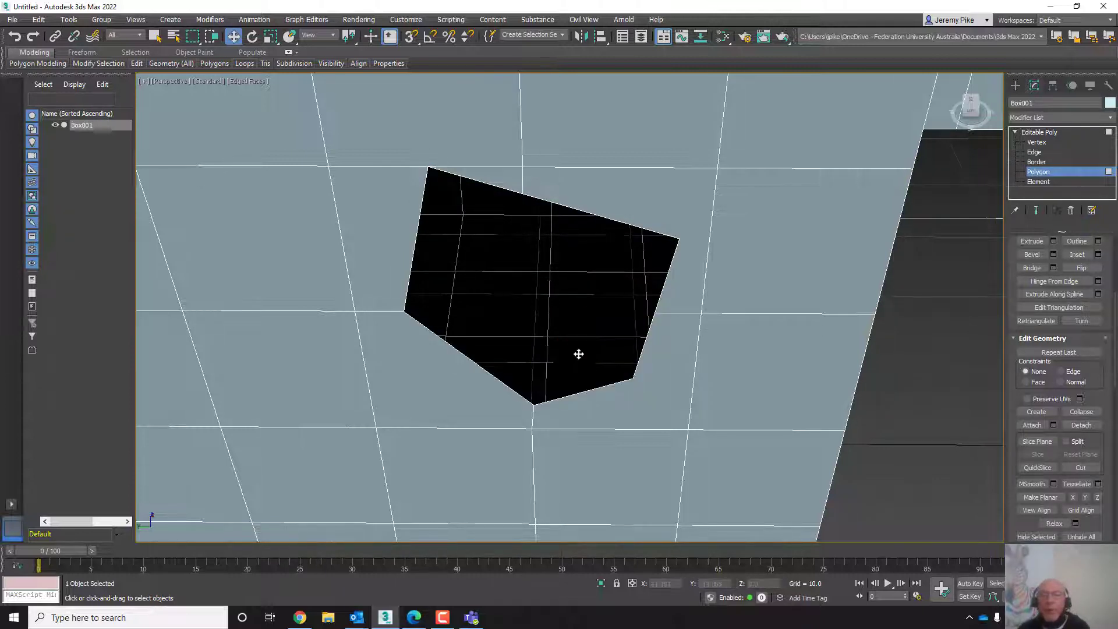
- Select the hole's border at Border level and Cap it to close the opening
{"action": "middle_click_drag", "start_coordinate": [635, 422], "coordinate": [606, 411]}
{"action": "scroll", "coordinate": [658, 375], "scroll_direction": "down", "scroll_amount": 4}
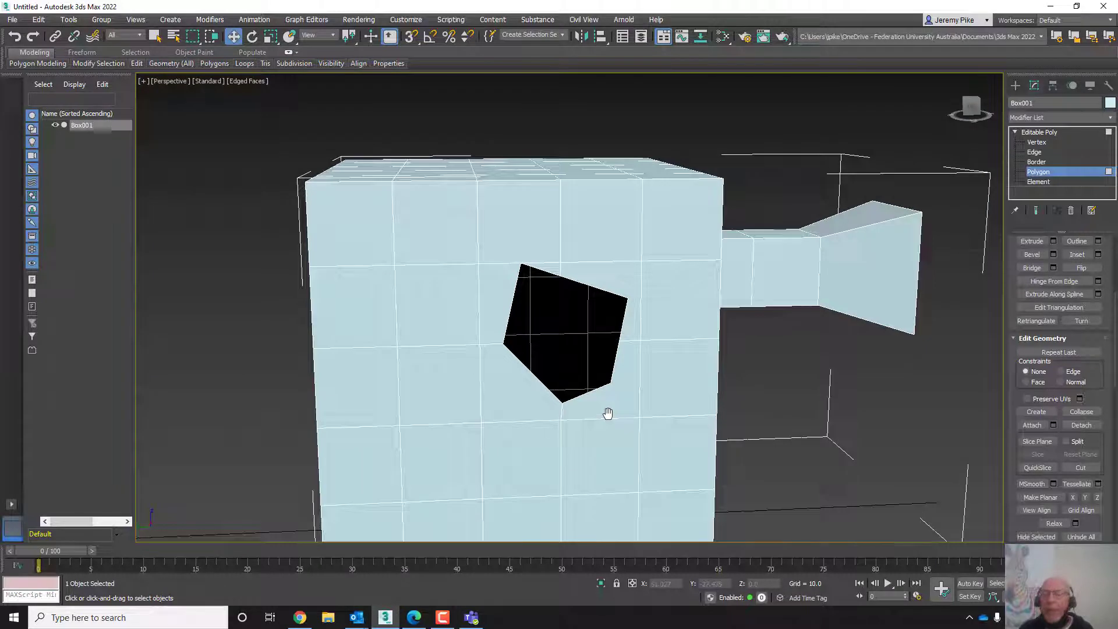
{"action": "left_click", "coordinate": [1034, 151]}
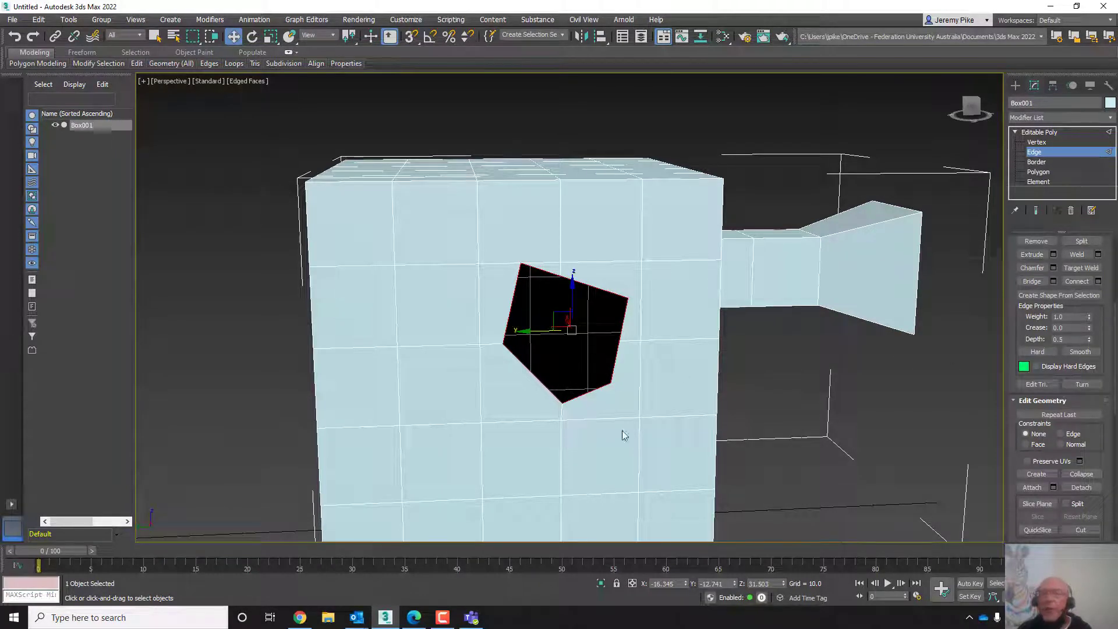
{"action": "left_click", "coordinate": [1040, 132]}
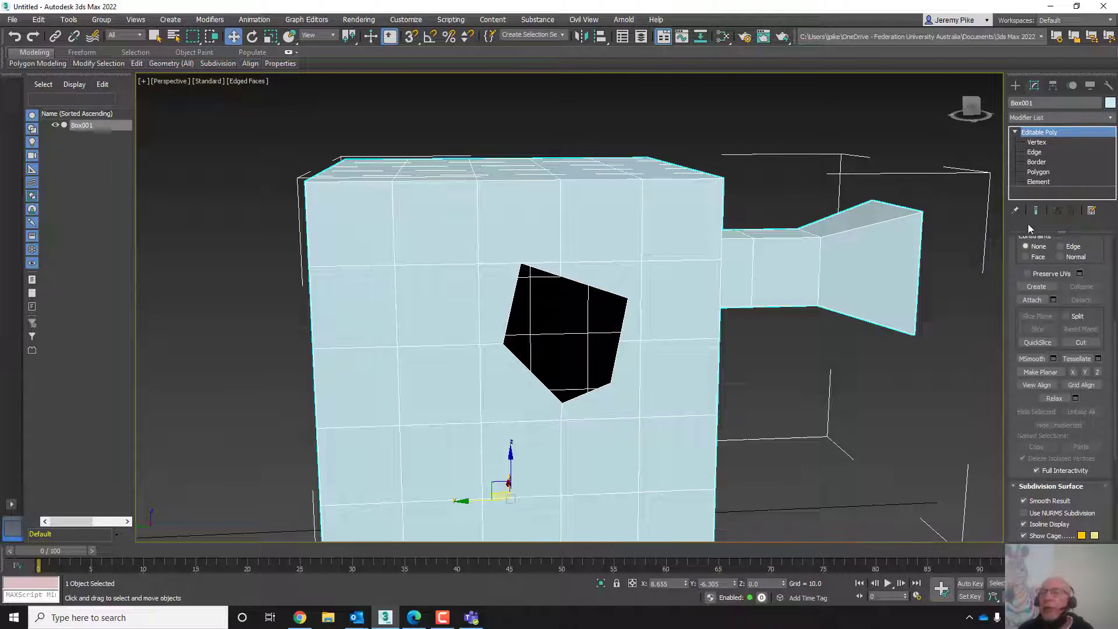
{"action": "left_click", "coordinate": [1039, 162]}
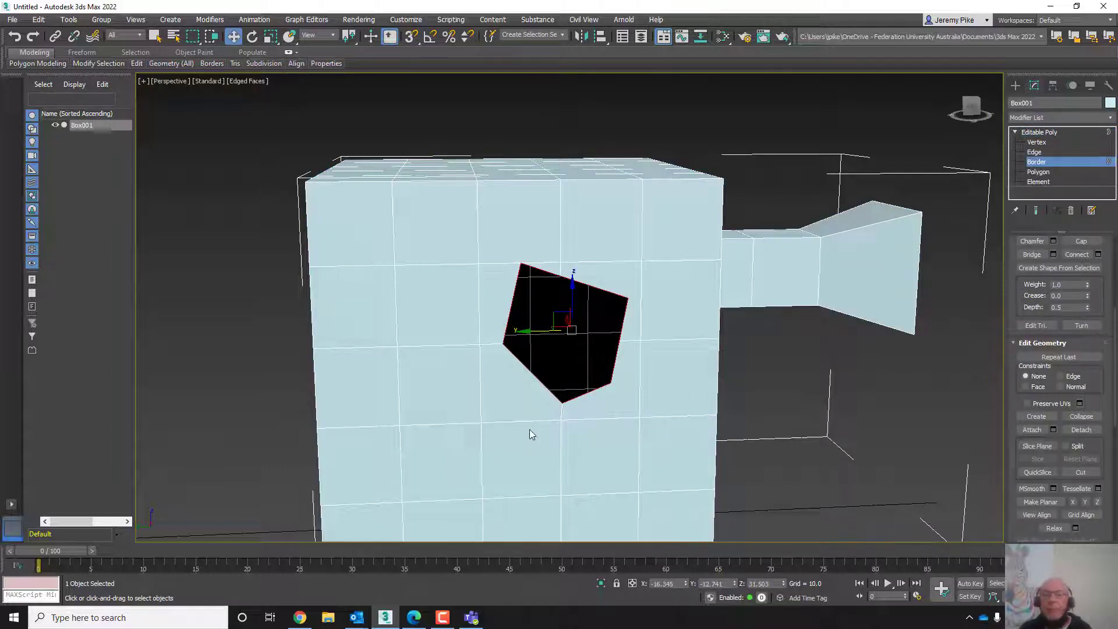
{"action": "scroll", "coordinate": [530, 432], "scroll_direction": "up", "scroll_amount": 5}
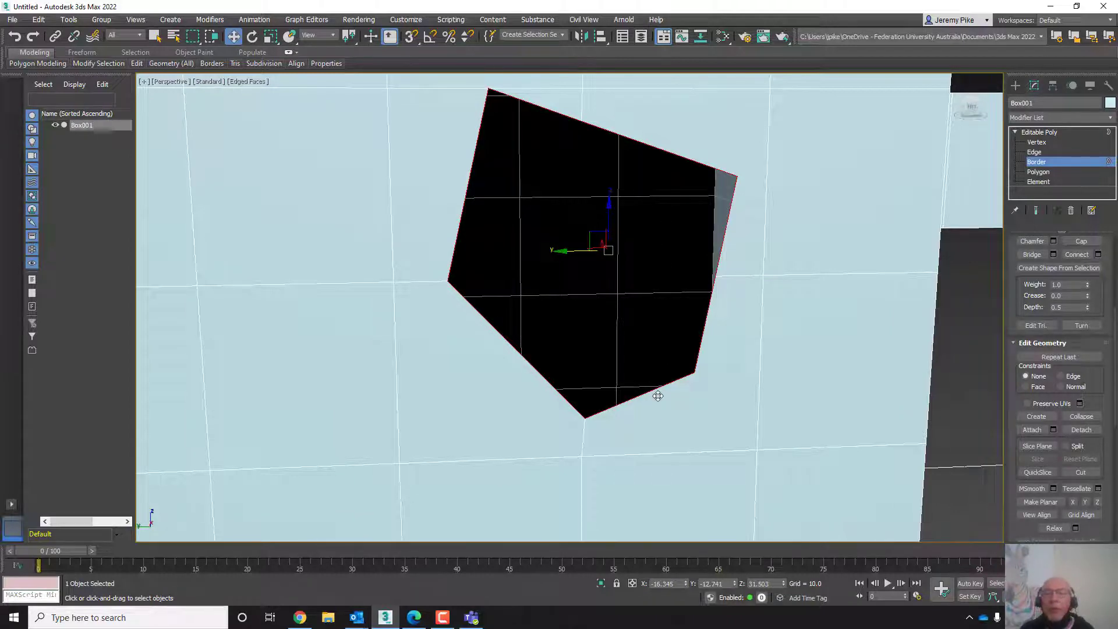
{"action": "mouse_move", "coordinate": [677, 425]}
{"action": "middle_mouse_down"}
{"action": "mouse_move", "coordinate": [626, 407]}
{"action": "mouse_move", "coordinate": [626, 417]}
{"action": "mouse_move", "coordinate": [724, 437]}
{"action": "mouse_move", "coordinate": [657, 428]}
{"action": "middle_mouse_up"}
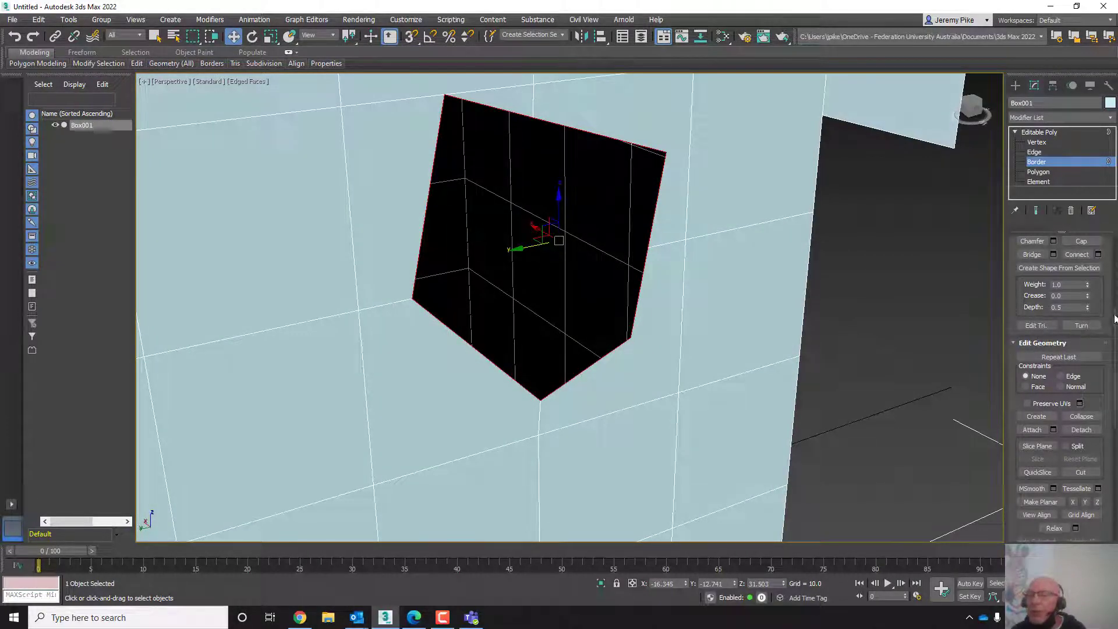
{"action": "scroll", "coordinate": [1109, 304], "scroll_direction": "up", "scroll_amount": 3}
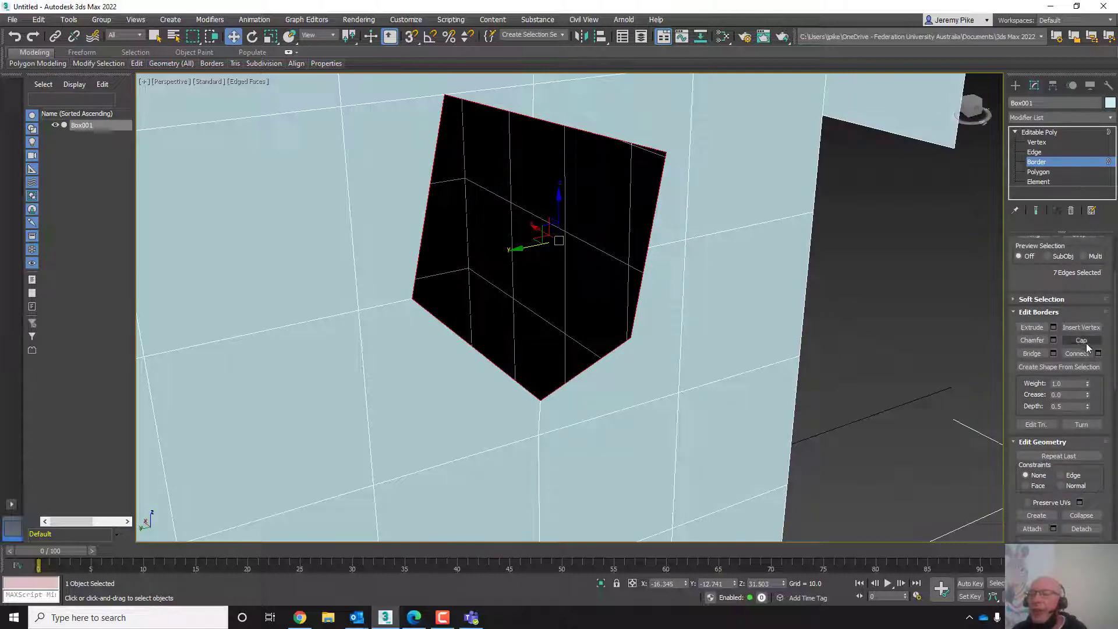
{"action": "left_click", "coordinate": [1081, 340]}
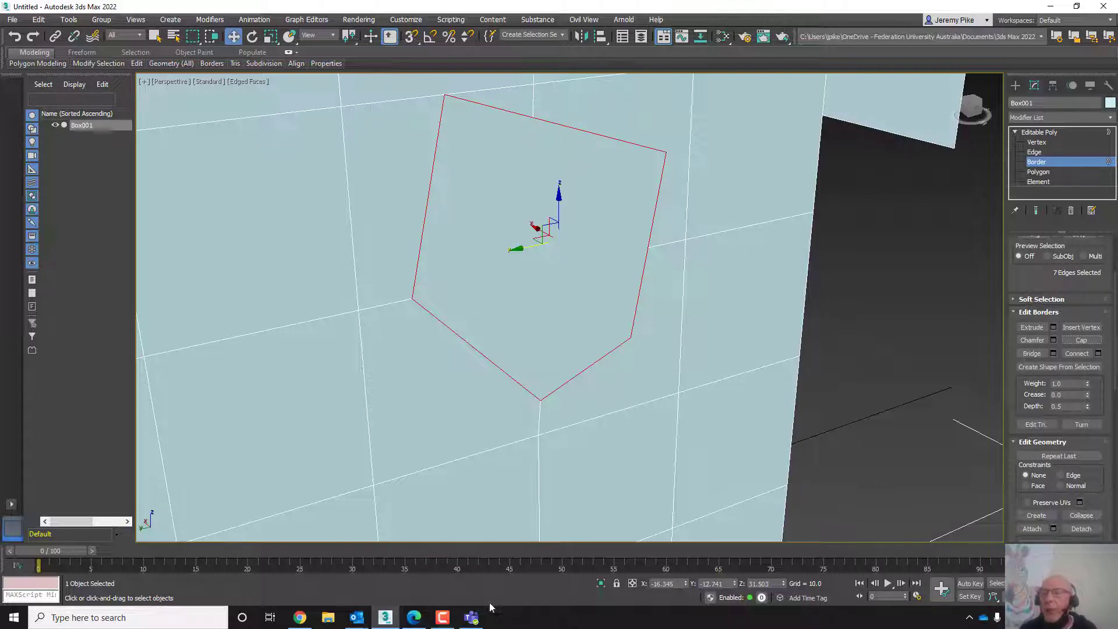
- Return to the object level and switch back to the four-viewport layout
{"action": "left_click", "coordinate": [442, 617]}
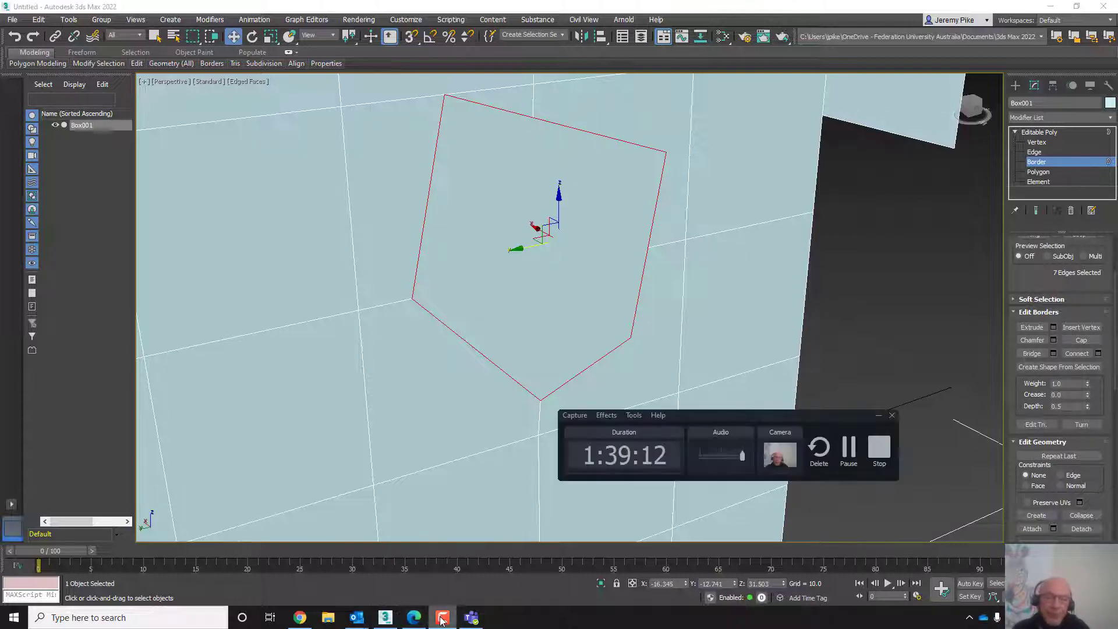
{"action": "left_click", "coordinate": [848, 450]}
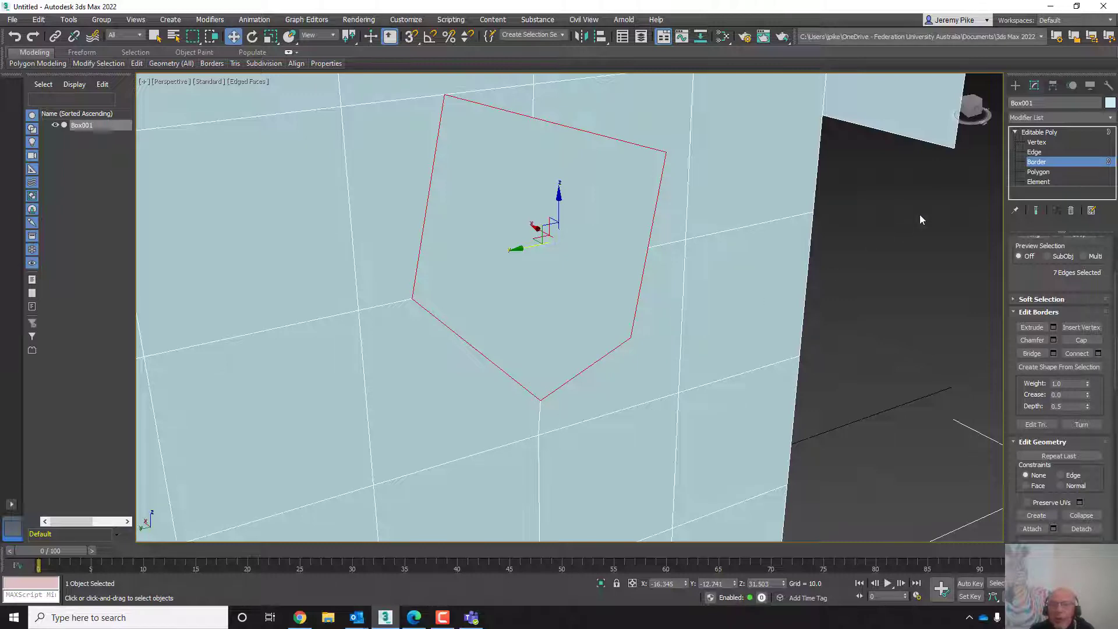
{"action": "left_click", "coordinate": [1032, 133]}
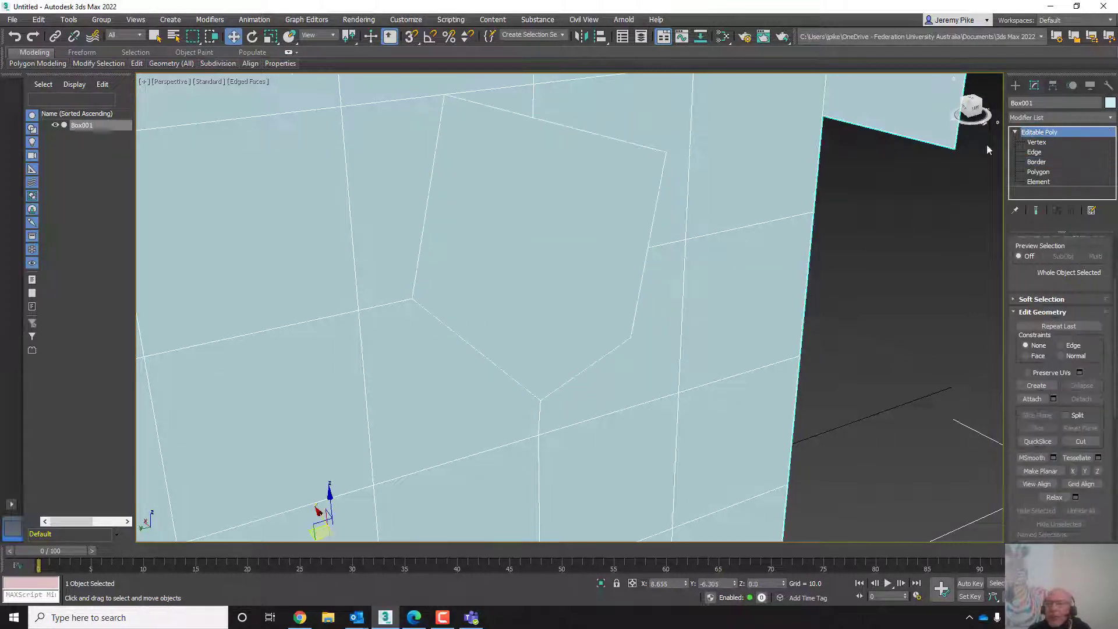
{"action": "scroll", "coordinate": [536, 314], "scroll_direction": "down", "scroll_amount": 8}
{"action": "mouse_move", "coordinate": [556, 333]}
{"action": "middle_mouse_down"}
{"action": "mouse_move", "coordinate": [633, 362]}
{"action": "mouse_move", "coordinate": [576, 337]}
{"action": "mouse_move", "coordinate": [570, 347]}
{"action": "middle_mouse_up"}
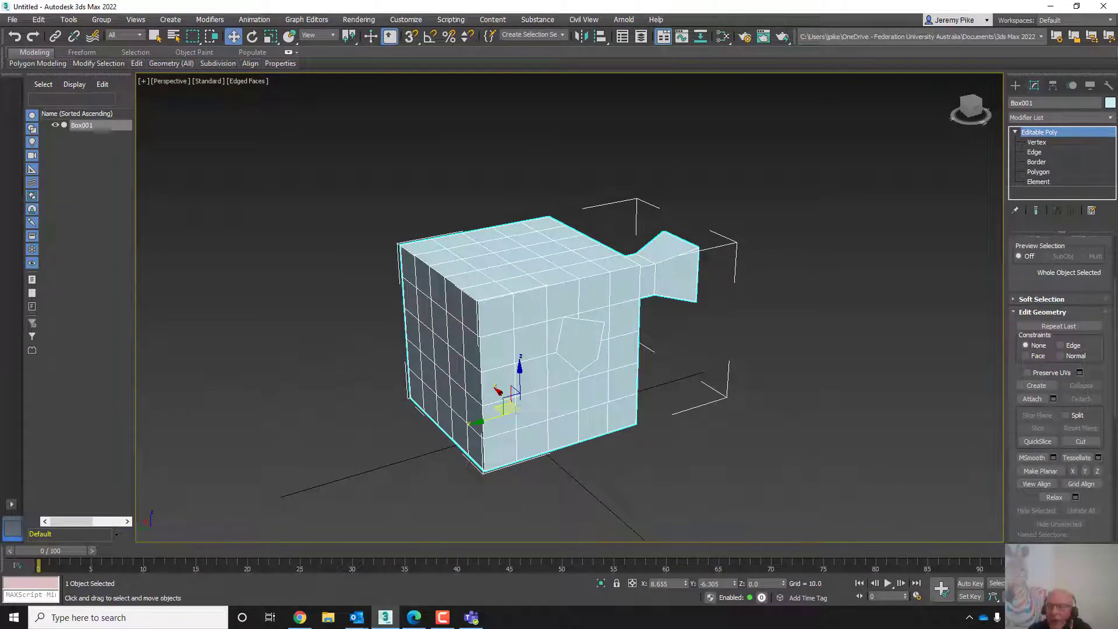
{"action": "left_click", "coordinate": [1109, 596]}
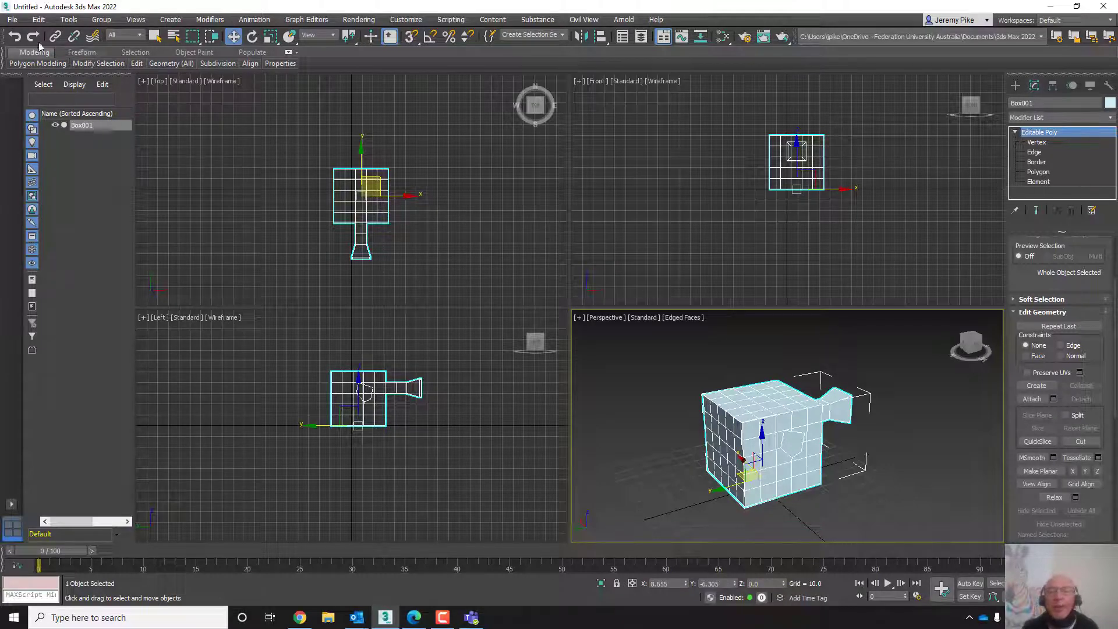
- Reset the scene without saving changes
{"action": "left_click", "coordinate": [8, 21]}
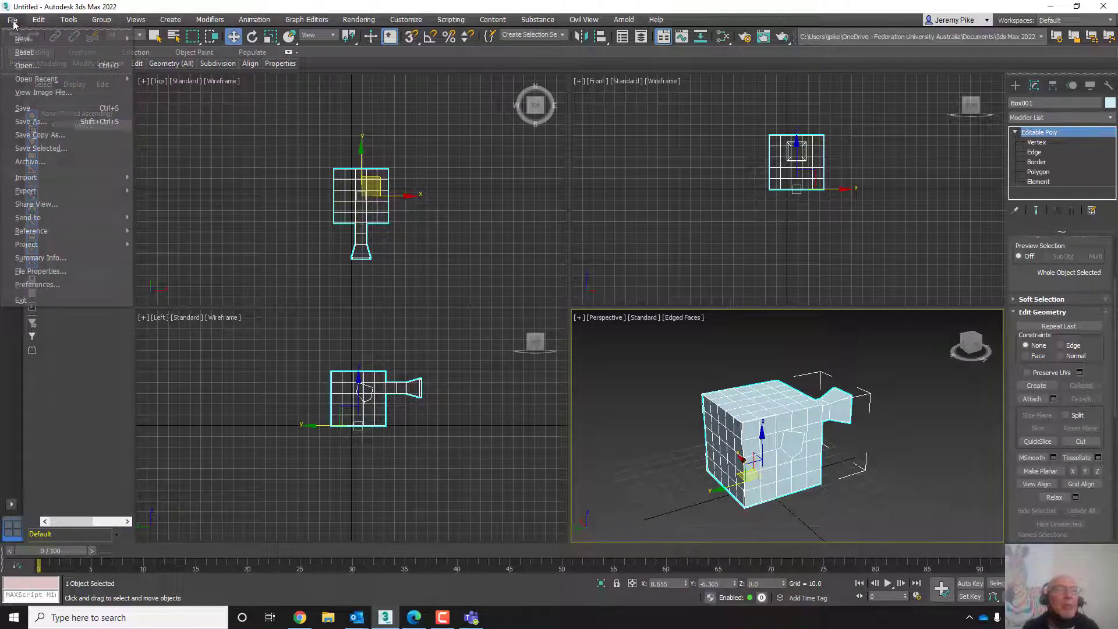
{"action": "left_click", "coordinate": [24, 53]}
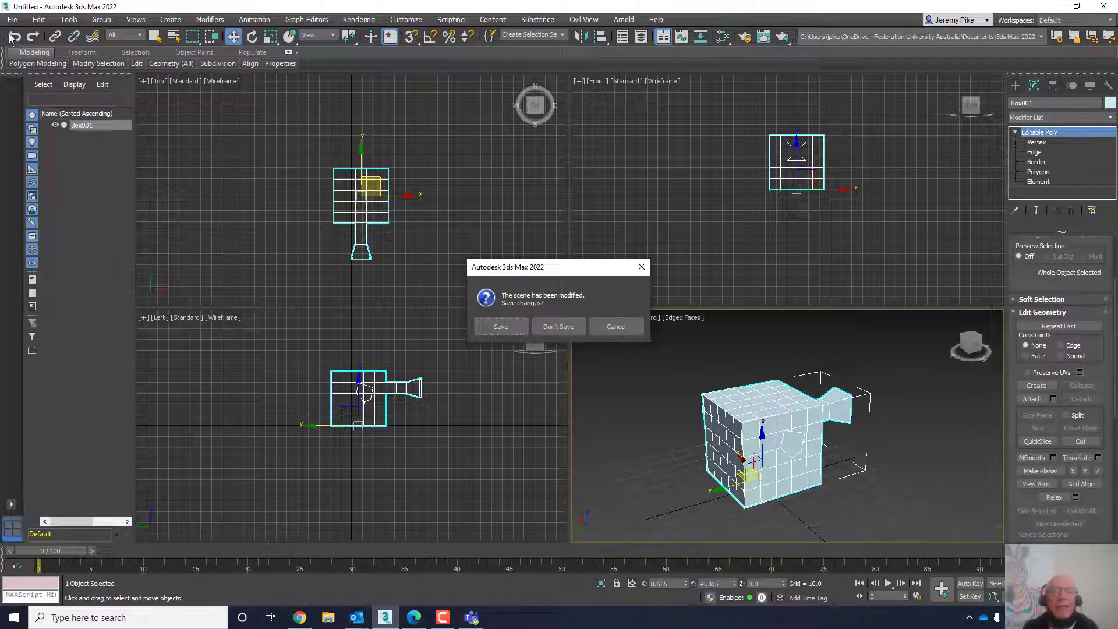
{"action": "left_click", "coordinate": [555, 330]}
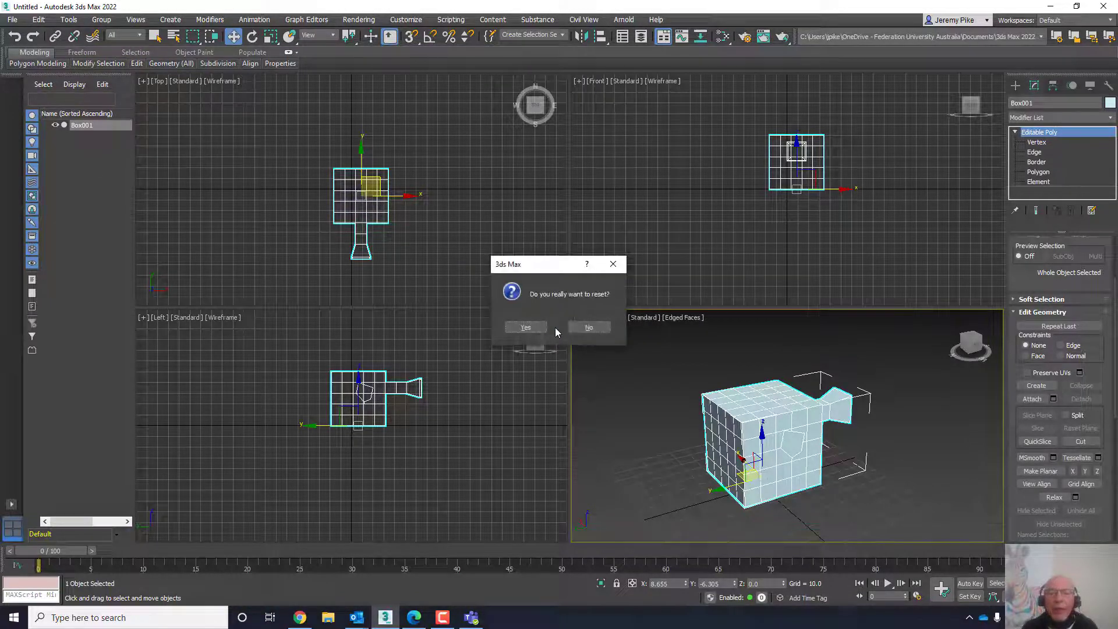
{"action": "left_click", "coordinate": [524, 327]}
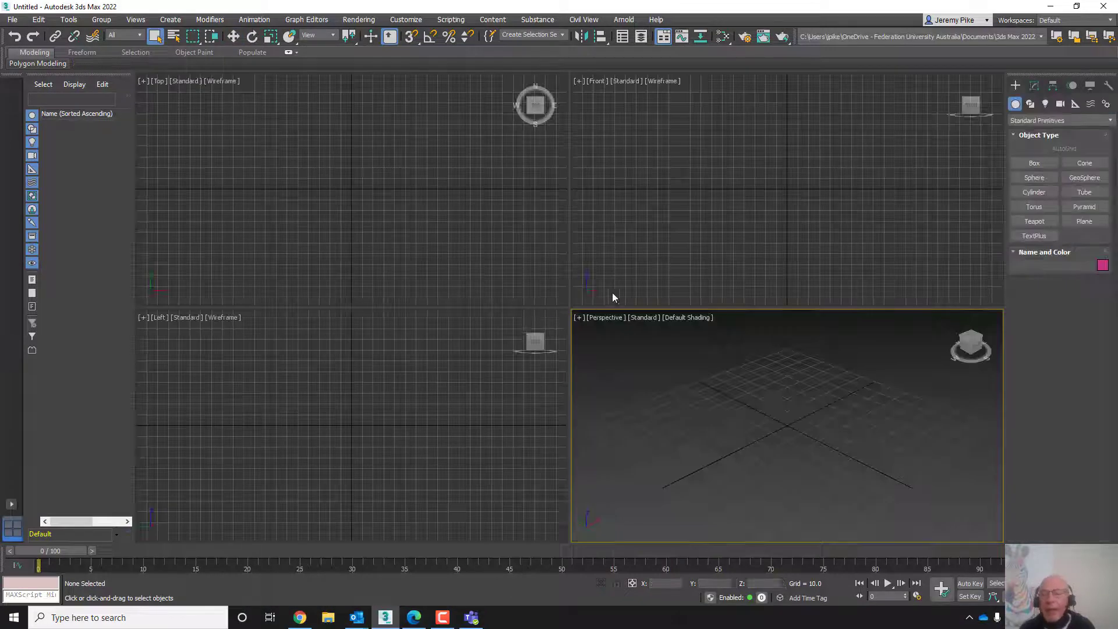
- Set the Perspective viewport's display mode to Edged Faces
{"action": "left_click", "coordinate": [681, 320]}
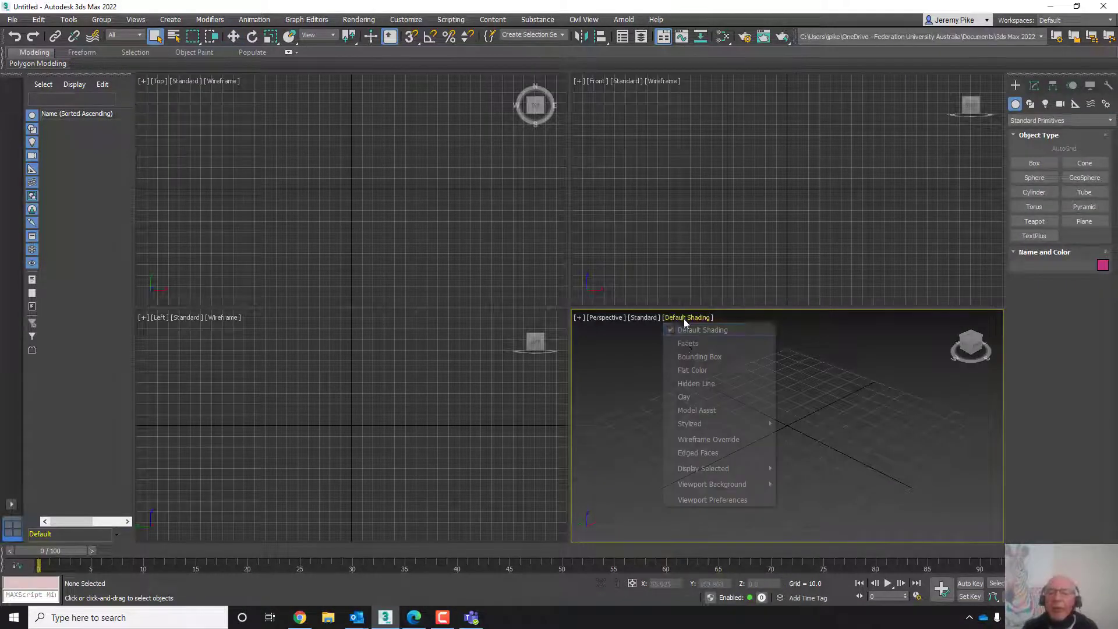
{"action": "left_click", "coordinate": [706, 454]}
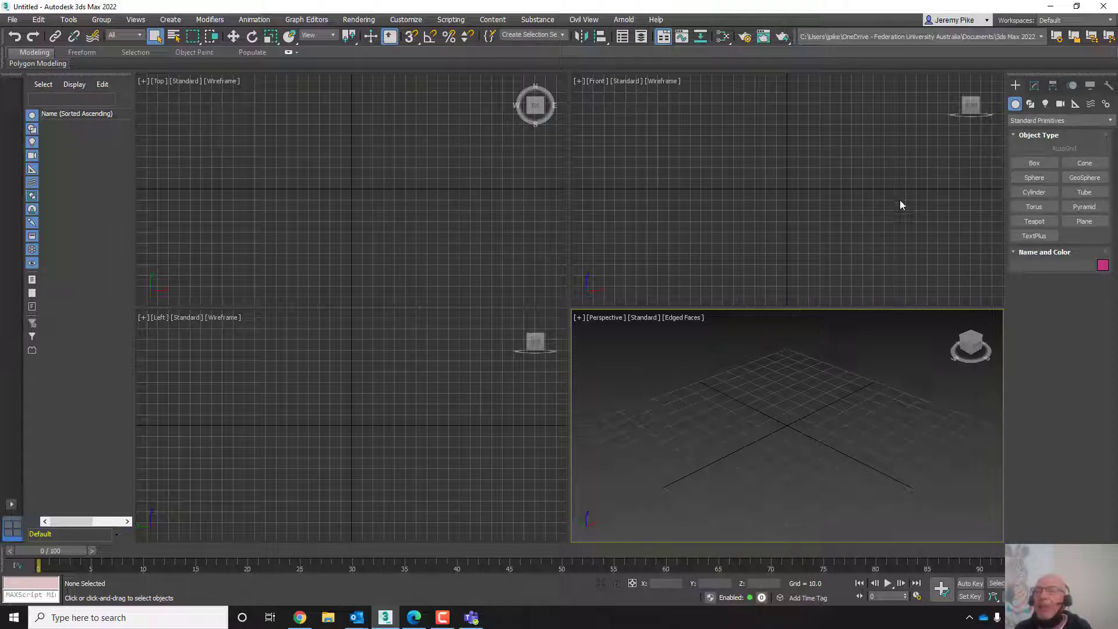
- Create a box about 54 × 59 × 42 in the Perspective viewport
{"action": "left_click", "coordinate": [1039, 162]}
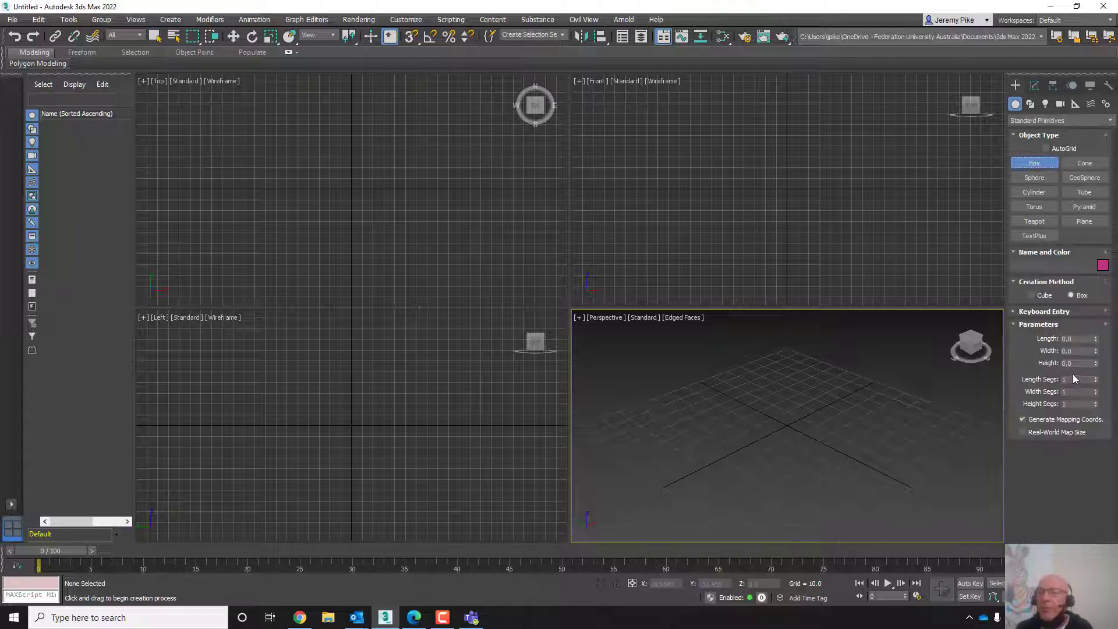
{"action": "left_click_drag", "start_coordinate": [718, 438], "coordinate": [891, 436]}
{"action": "left_click", "coordinate": [870, 344]}
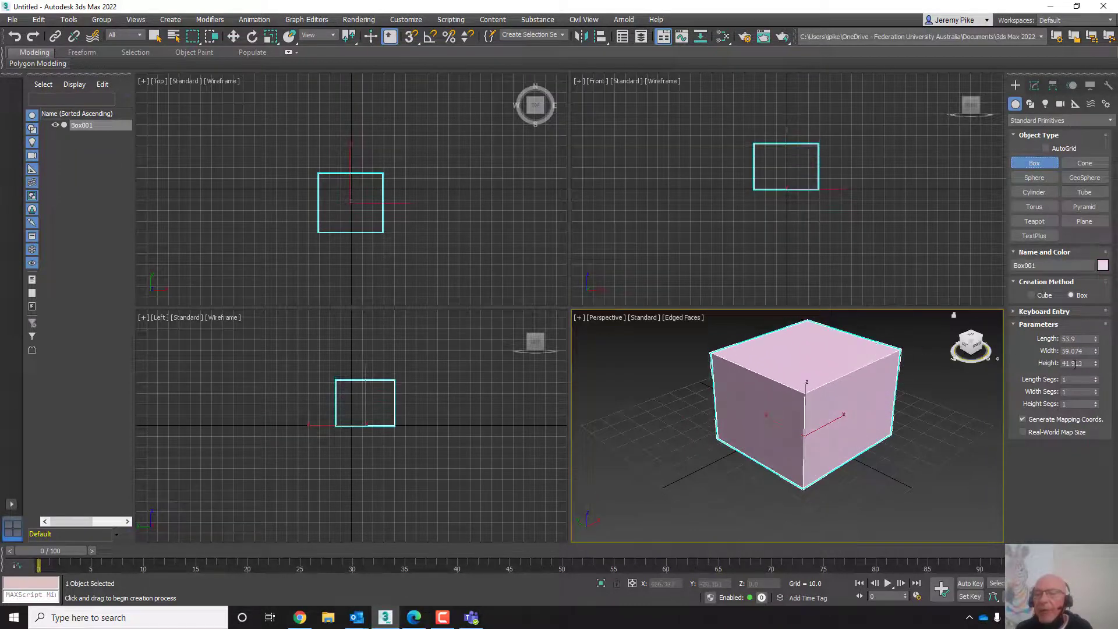
- Set the box's Length, Width and Height Segs to 5 each
{"action": "double_click", "coordinate": [1082, 380]}
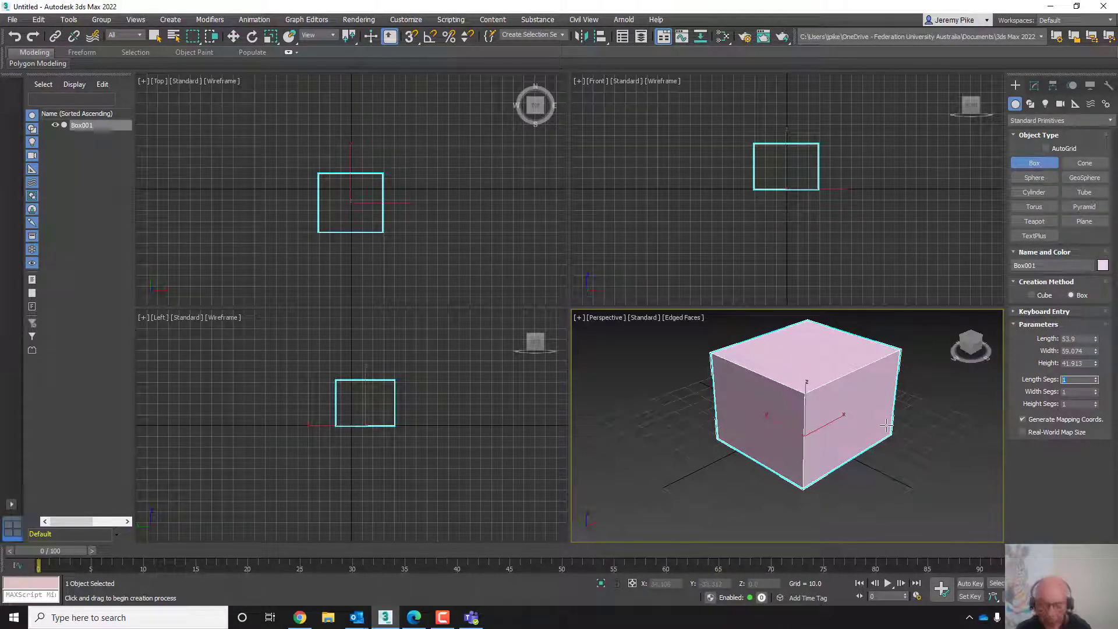
{"action": "type", "text": "5"}
{"action": "key", "text": "Tab"}
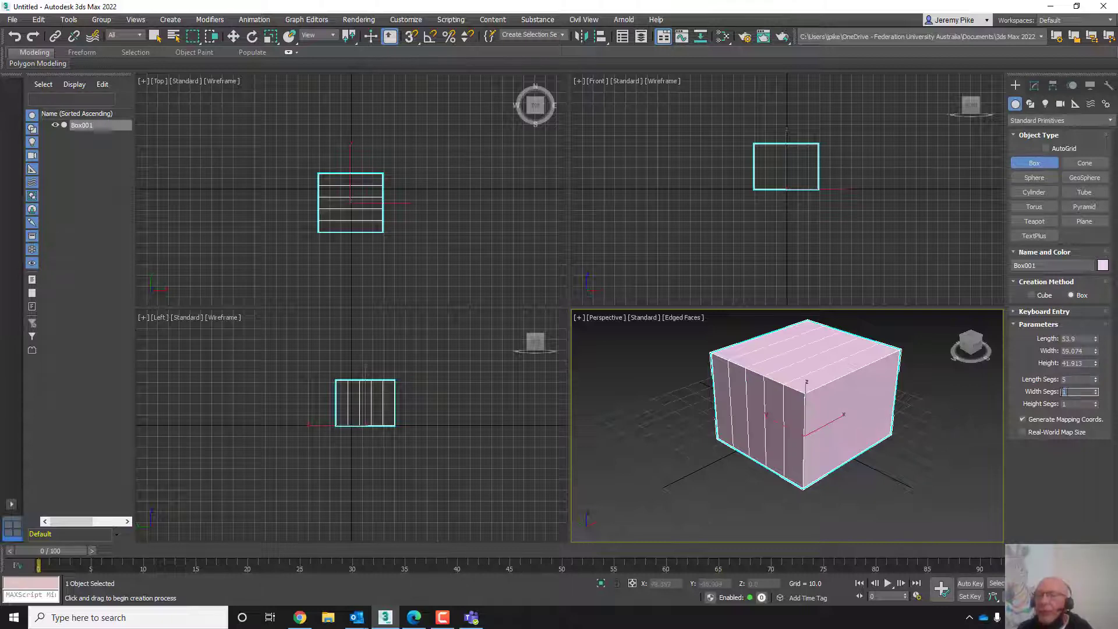
{"action": "type", "text": "5"}
{"action": "key", "text": "Tab"}
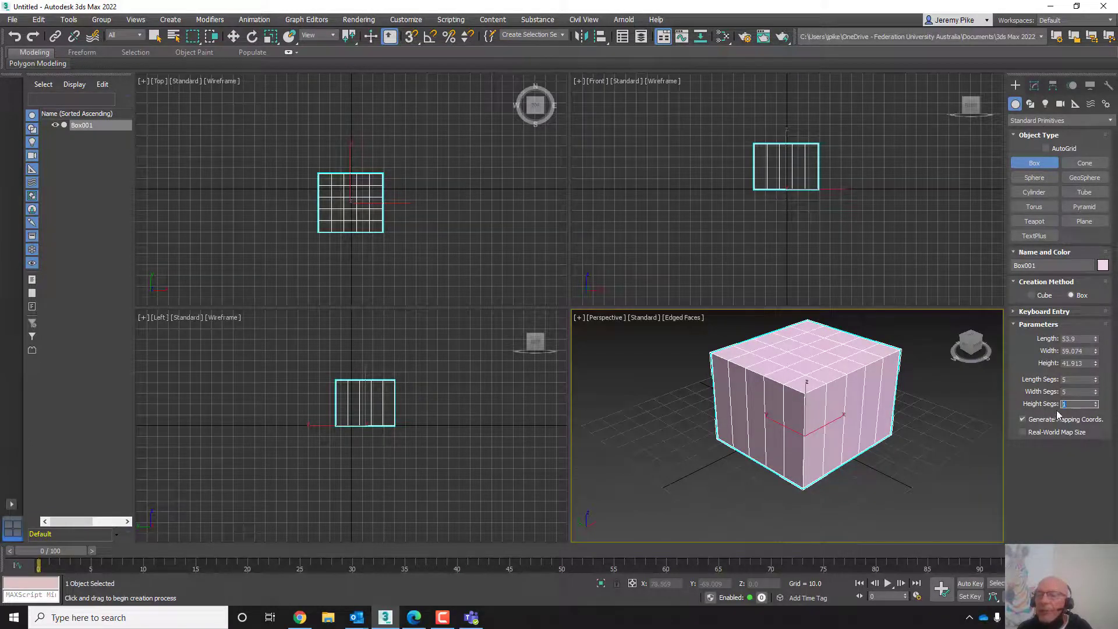
{"action": "type", "text": "5"}
{"action": "key", "text": "Return"}
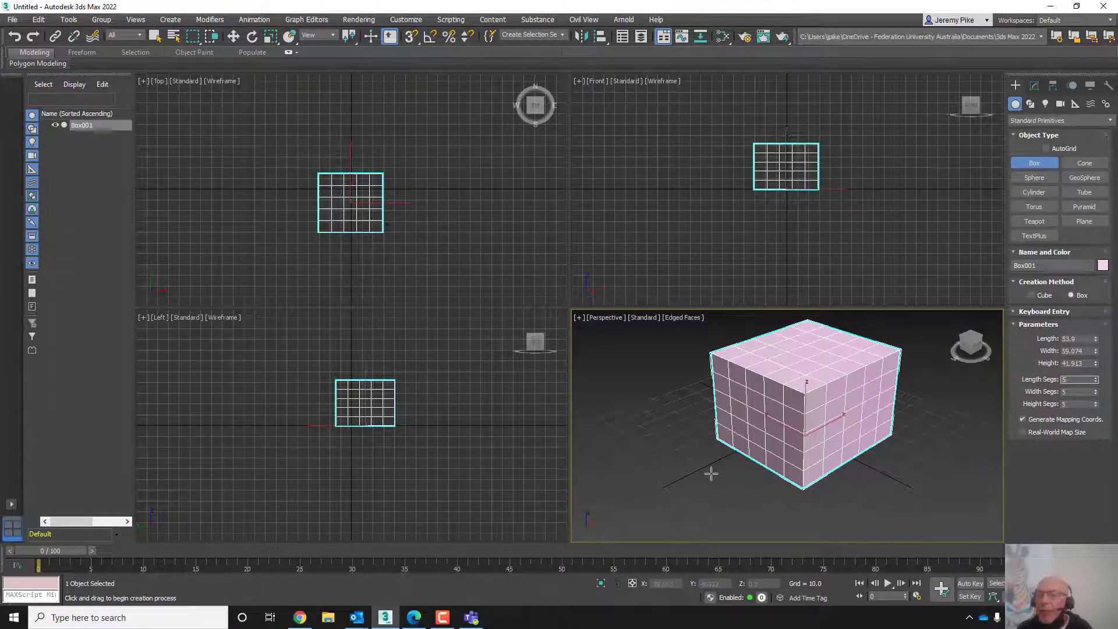
- Maximize the Perspective viewport and frame the segmented box
{"action": "scroll", "coordinate": [804, 421], "scroll_direction": "down", "scroll_amount": 3}
{"action": "middle_click_drag", "start_coordinate": [793, 391], "coordinate": [777, 443]}
{"action": "scroll", "coordinate": [777, 442], "scroll_direction": "up", "scroll_amount": 5}
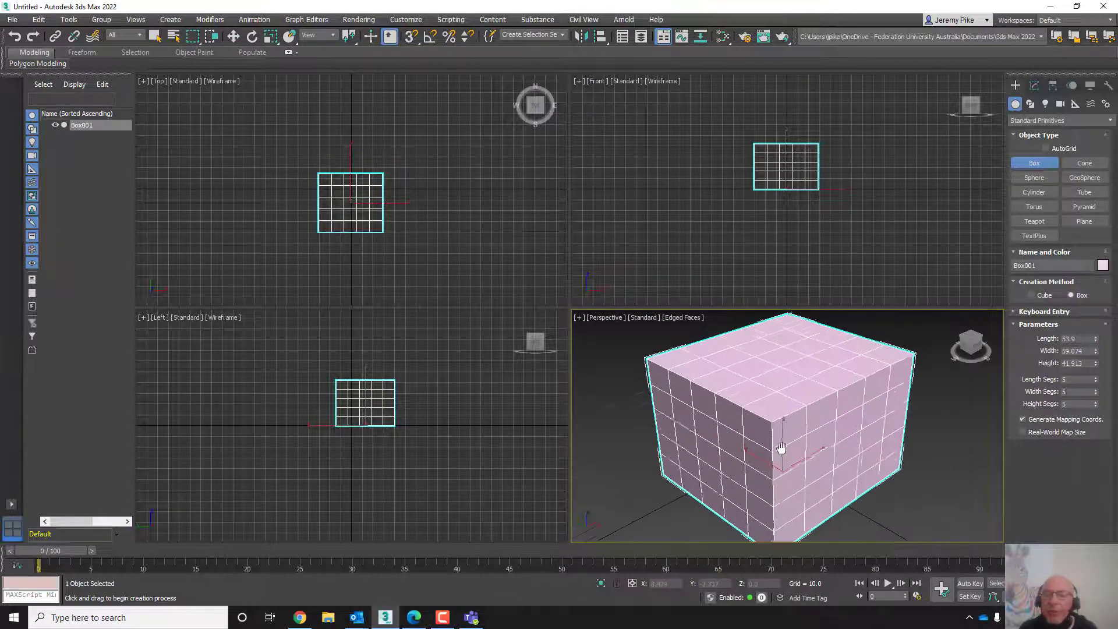
{"action": "key", "text": "alt+w"}
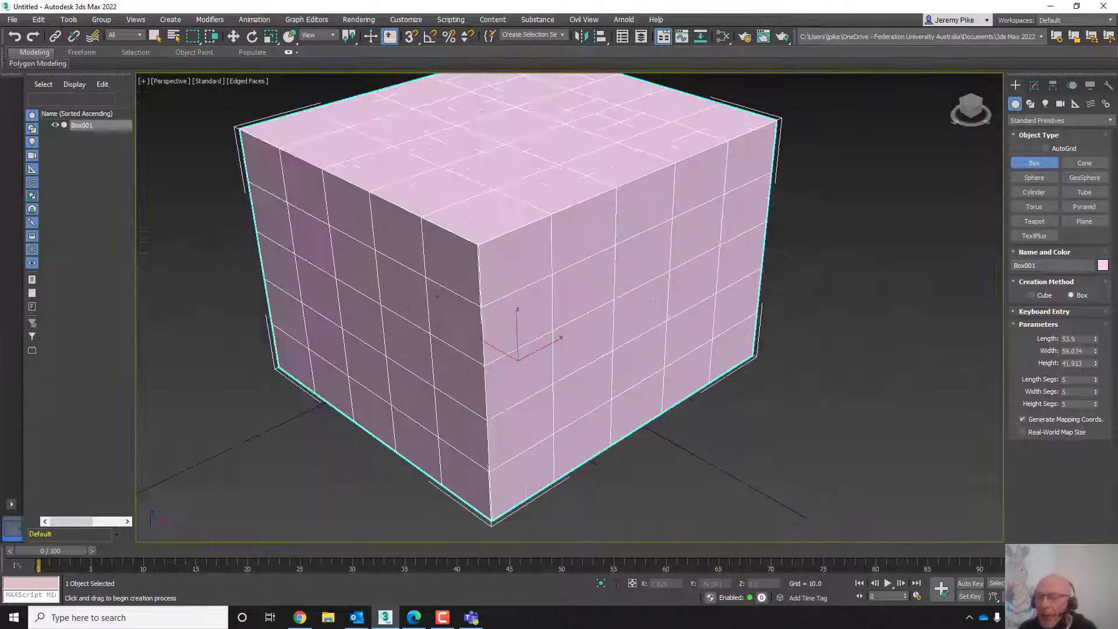
{"action": "scroll", "coordinate": [529, 319], "scroll_direction": "up", "scroll_amount": 2}
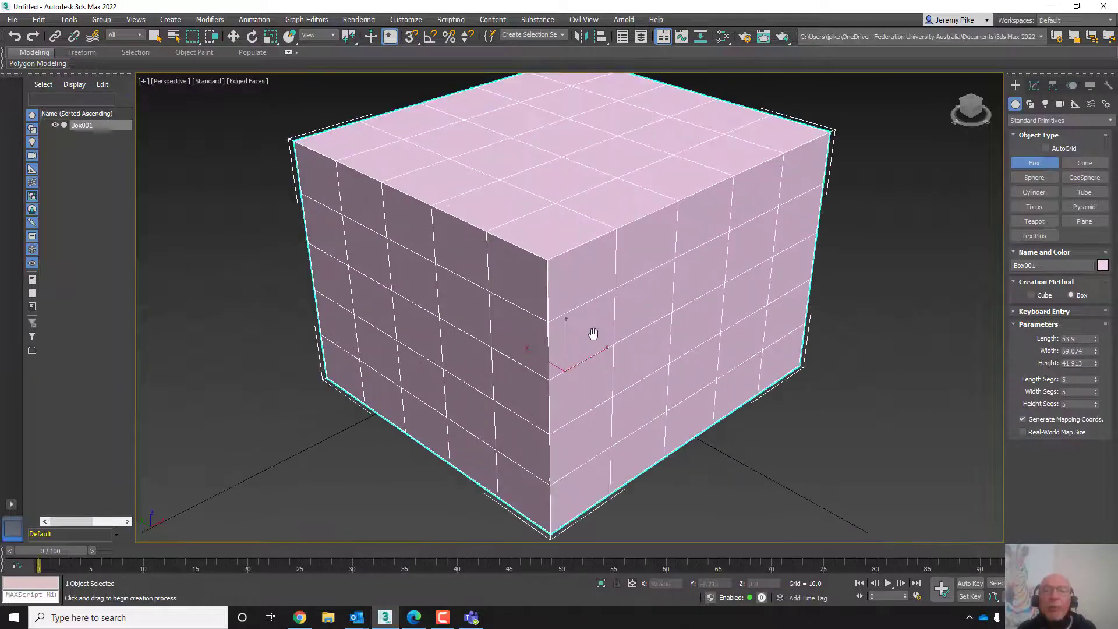
{"action": "scroll", "coordinate": [591, 331], "scroll_direction": "down", "scroll_amount": 3}
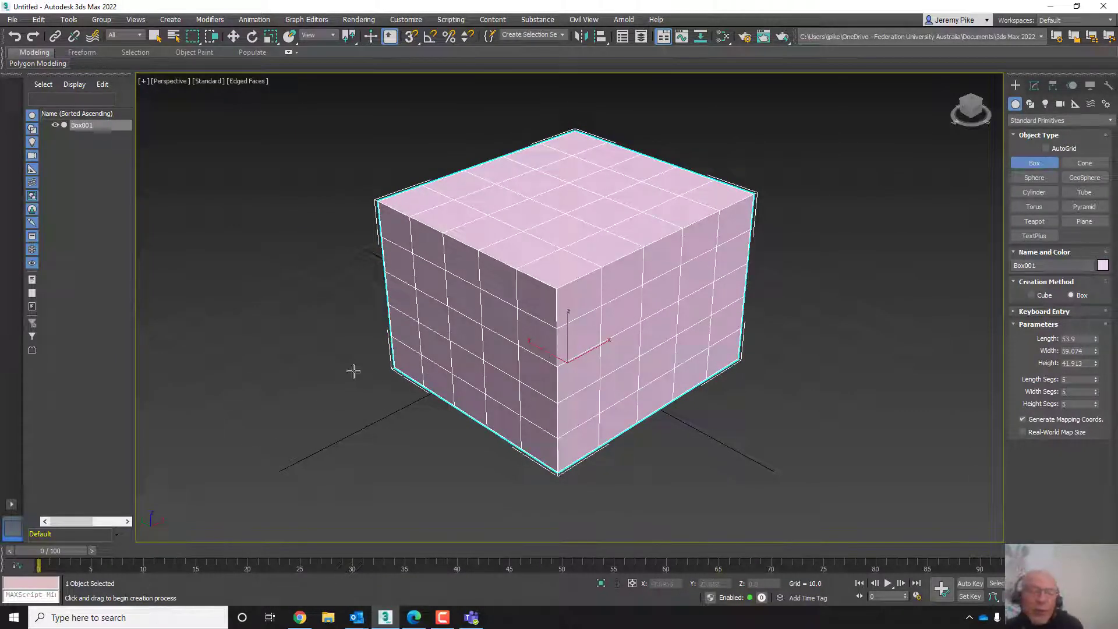
- Convert the segmented box to an Editable Mesh
{"action": "right_click", "coordinate": [588, 254]}
{"action": "right_click", "coordinate": [580, 244]}
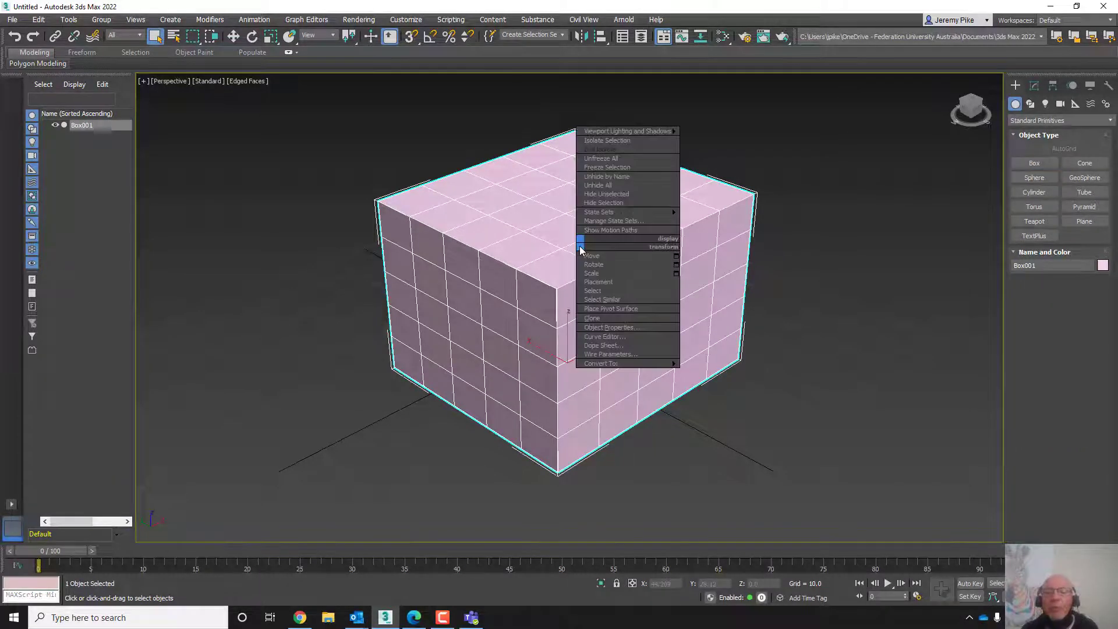
{"action": "mouse_move", "coordinate": [605, 364]}
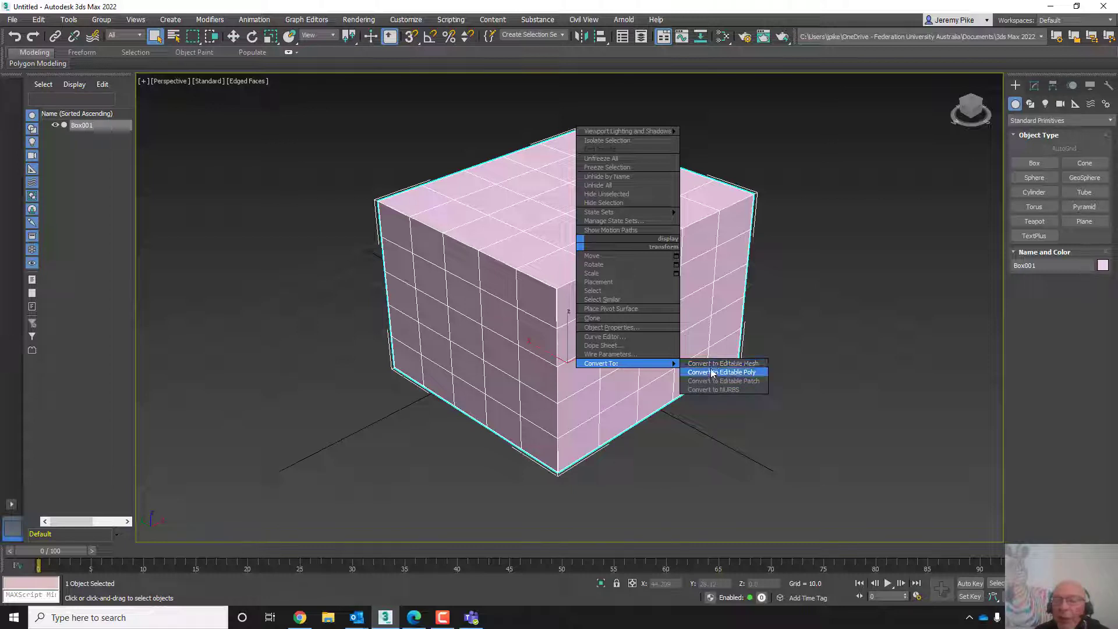
{"action": "left_click", "coordinate": [709, 363]}
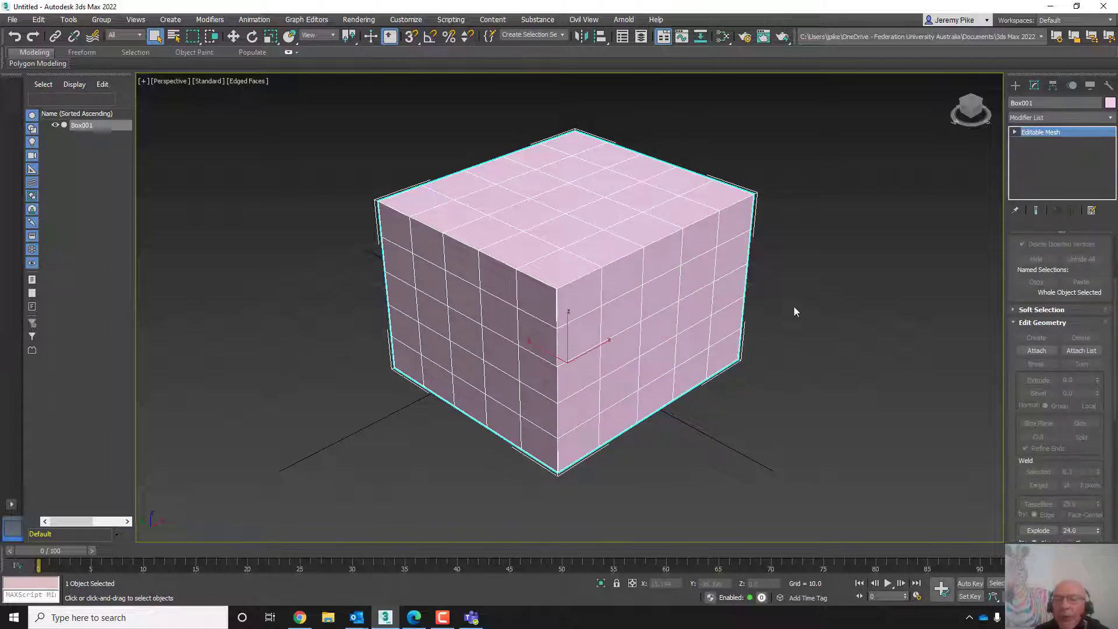
- Step through the mesh's Vertex, Edge and Face sub-object levels, selecting an edge and a face
{"action": "left_click", "coordinate": [1016, 133]}
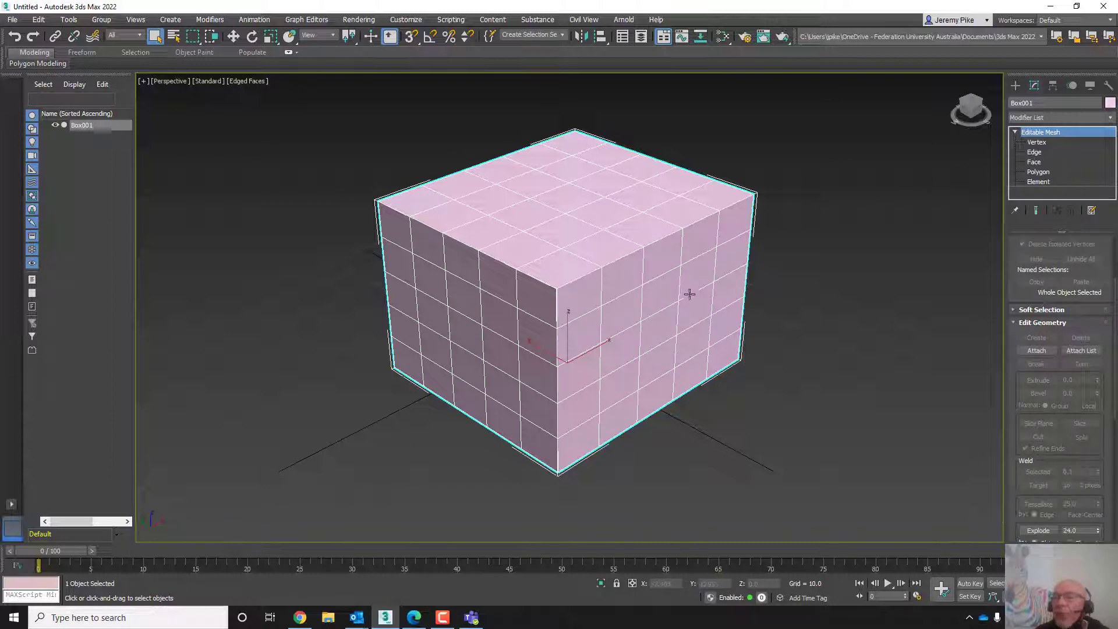
{"action": "left_click", "coordinate": [1034, 142]}
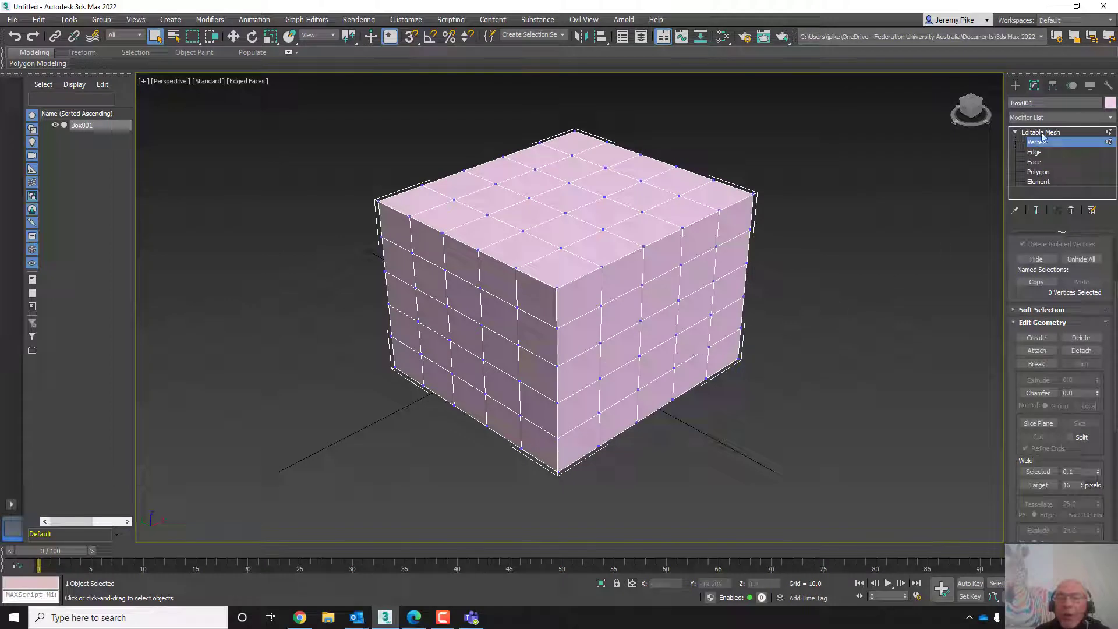
{"action": "left_click", "coordinate": [1034, 151]}
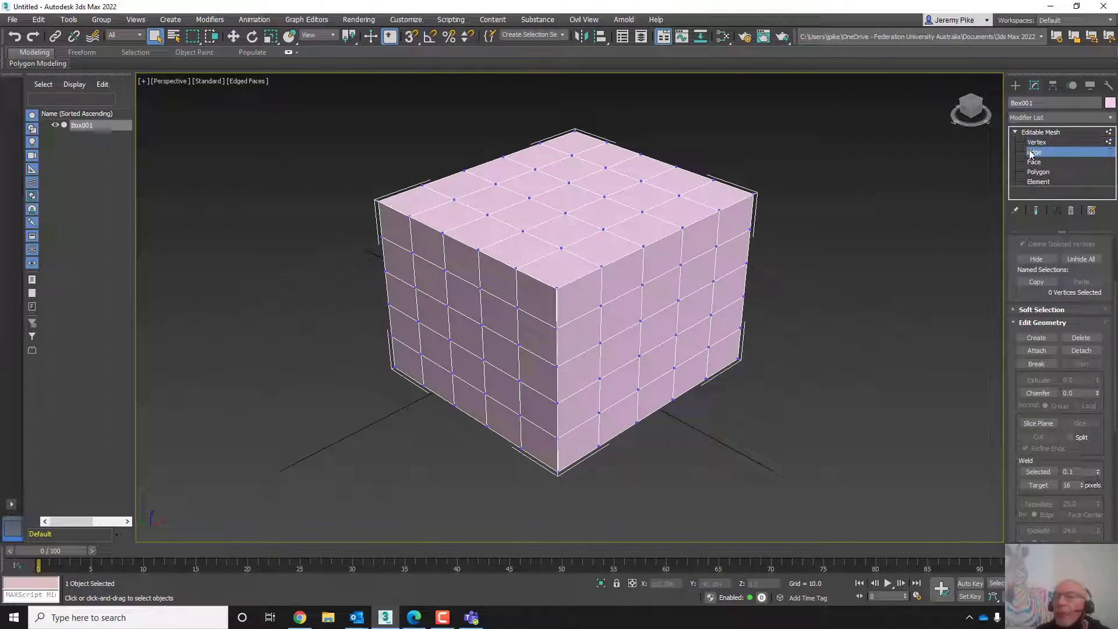
{"action": "left_click", "coordinate": [698, 218]}
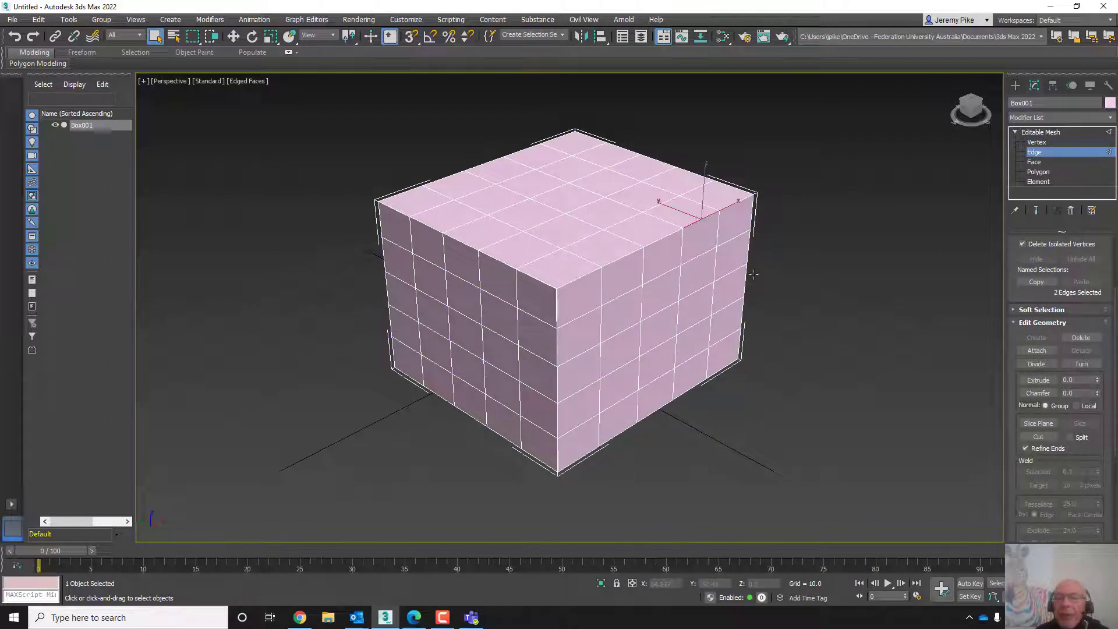
{"action": "left_click", "coordinate": [1031, 163]}
{"action": "left_click", "coordinate": [691, 276]}
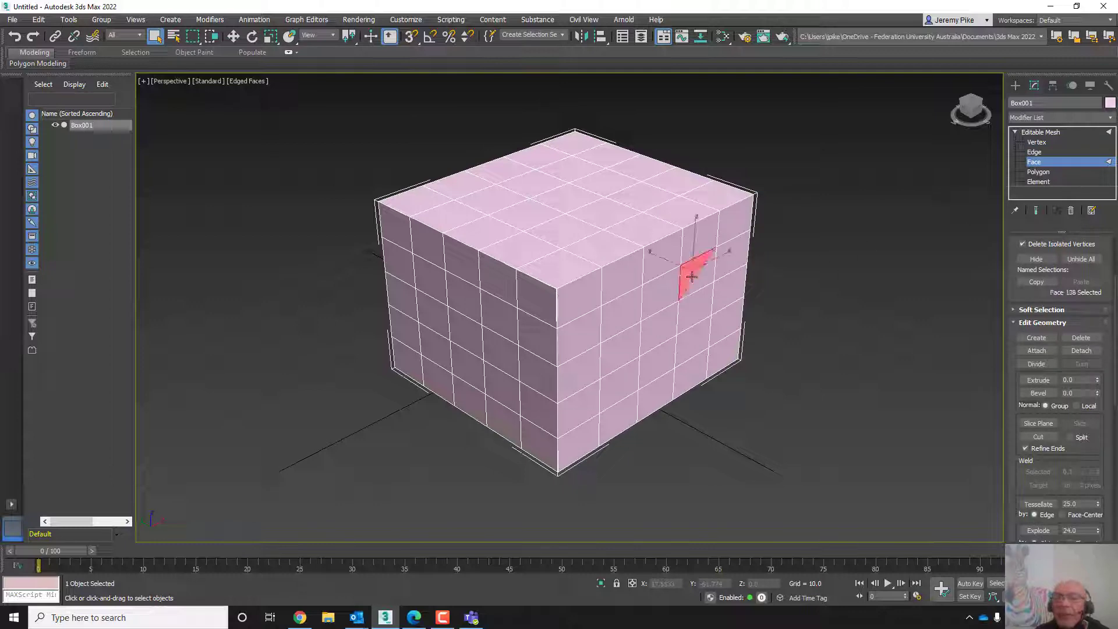
- Zoom in on the front of the mesh and select individual triangular faces one at a time
{"action": "scroll", "coordinate": [654, 354], "scroll_direction": "up", "scroll_amount": 3}
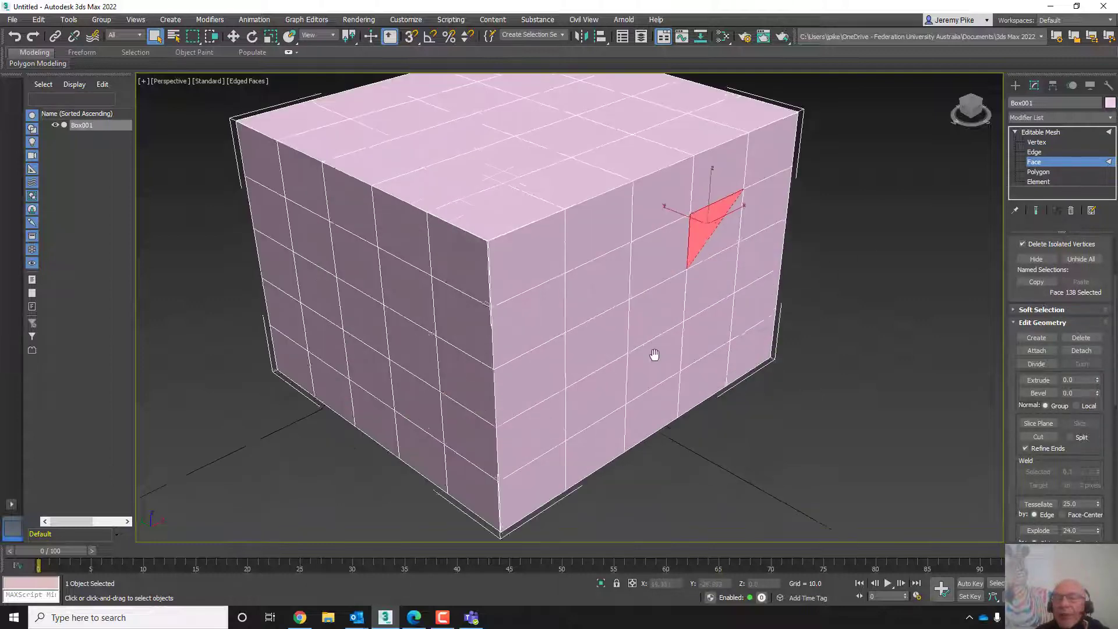
{"action": "middle_click_drag", "start_coordinate": [654, 354], "coordinate": [628, 340]}
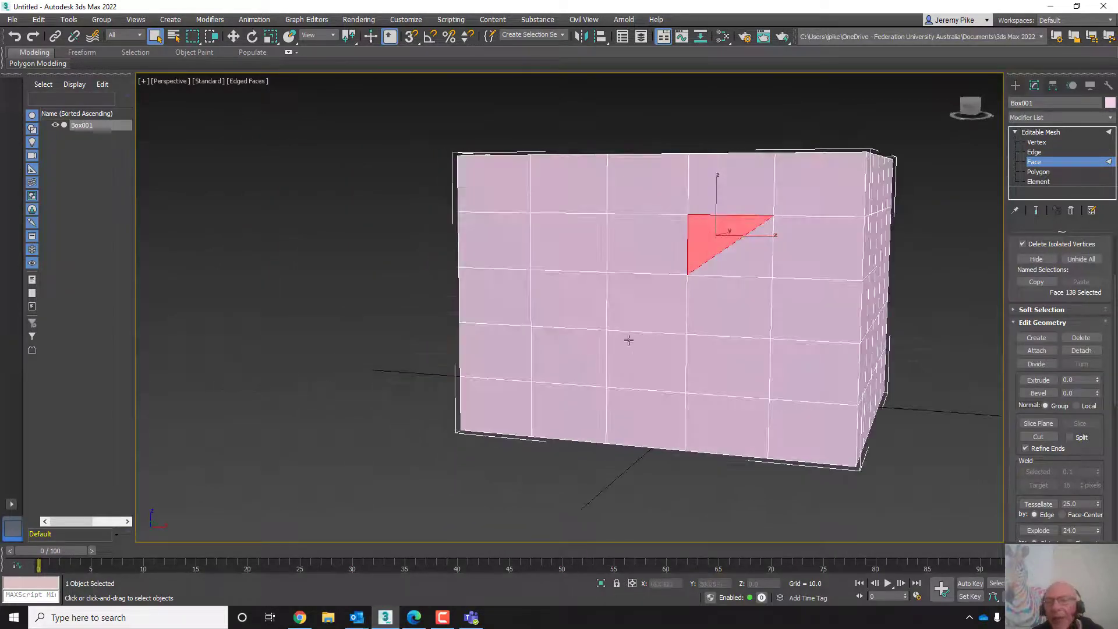
{"action": "scroll", "coordinate": [714, 322], "scroll_direction": "up", "scroll_amount": 5}
{"action": "scroll", "coordinate": [666, 365], "scroll_direction": "down", "scroll_amount": 5}
{"action": "scroll", "coordinate": [687, 290], "scroll_direction": "up", "scroll_amount": 3}
{"action": "left_click", "coordinate": [683, 274]}
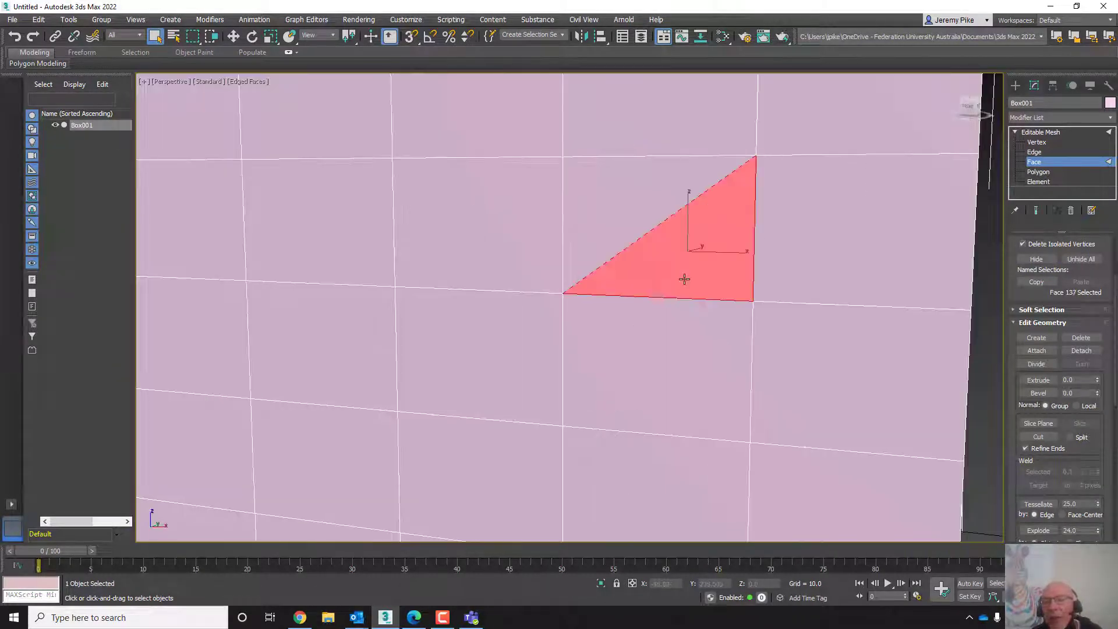
{"action": "left_click", "coordinate": [606, 202]}
{"action": "left_click", "coordinate": [914, 197]}
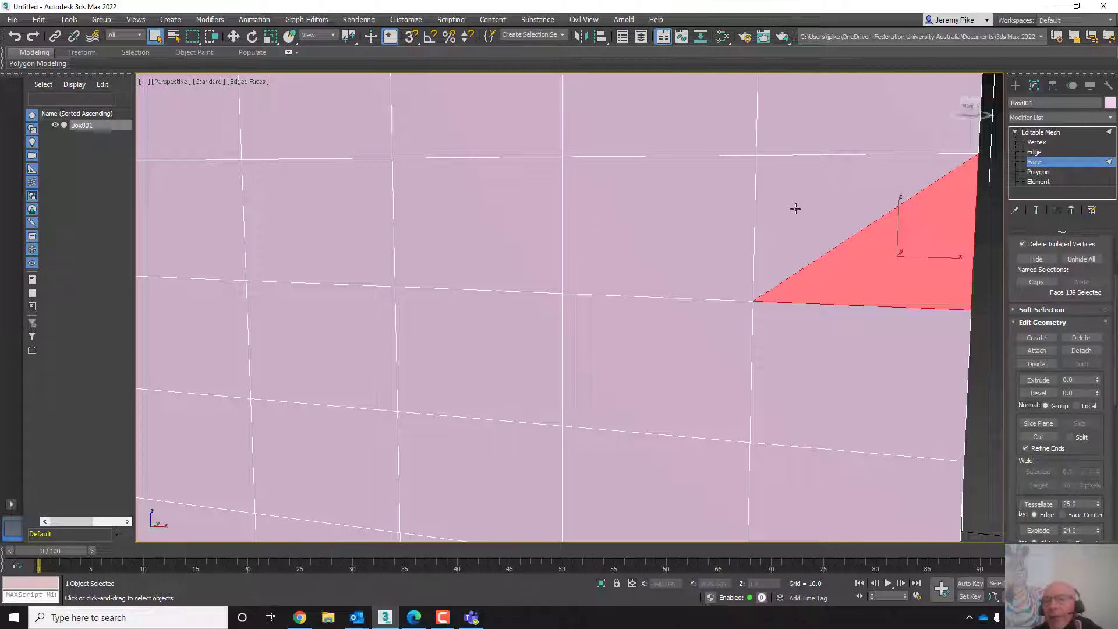
{"action": "left_click", "coordinate": [811, 200]}
{"action": "scroll", "coordinate": [781, 322], "scroll_direction": "down", "scroll_amount": 5}
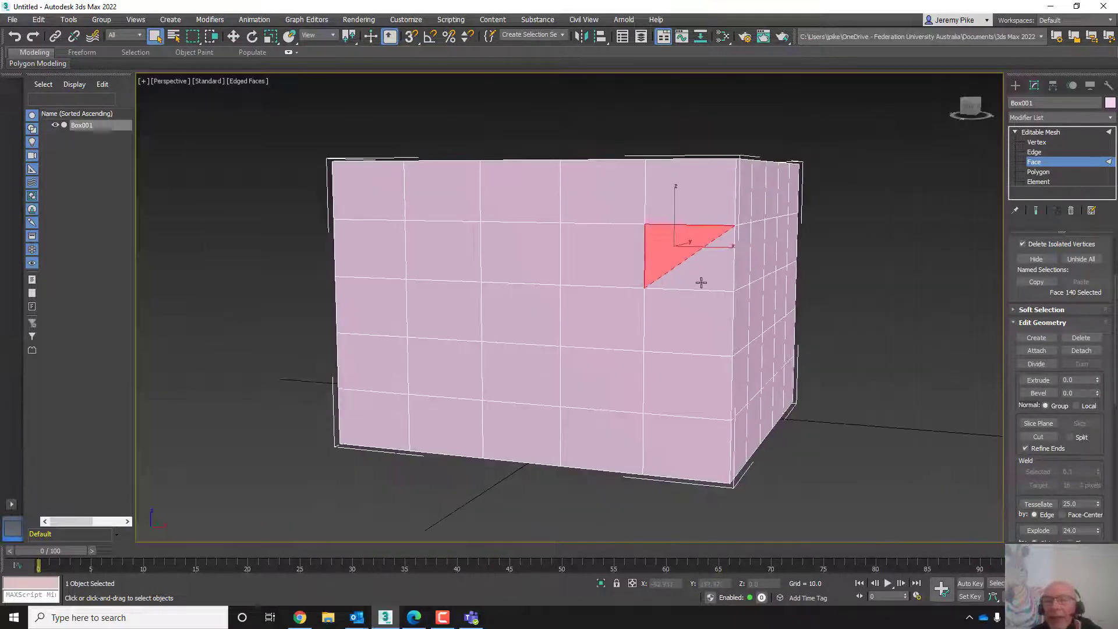
{"action": "left_click", "coordinate": [685, 275]}
{"action": "left_click", "coordinate": [663, 243]}
{"action": "left_click", "coordinate": [584, 267]}
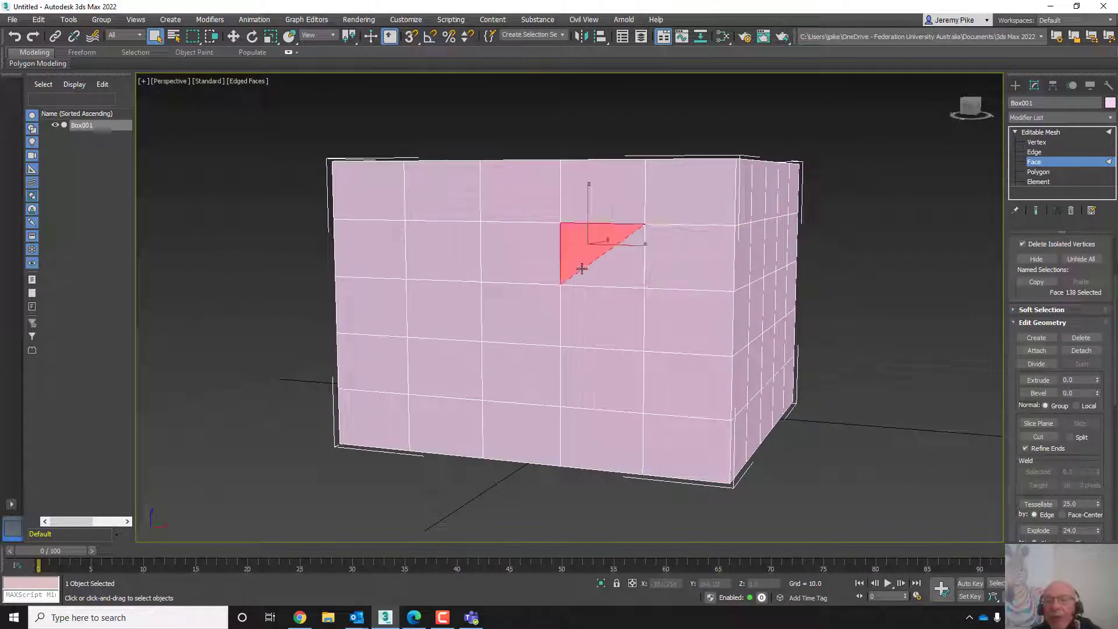
{"action": "left_click", "coordinate": [605, 276]}
{"action": "left_click", "coordinate": [608, 337]}
{"action": "left_click", "coordinate": [578, 312]}
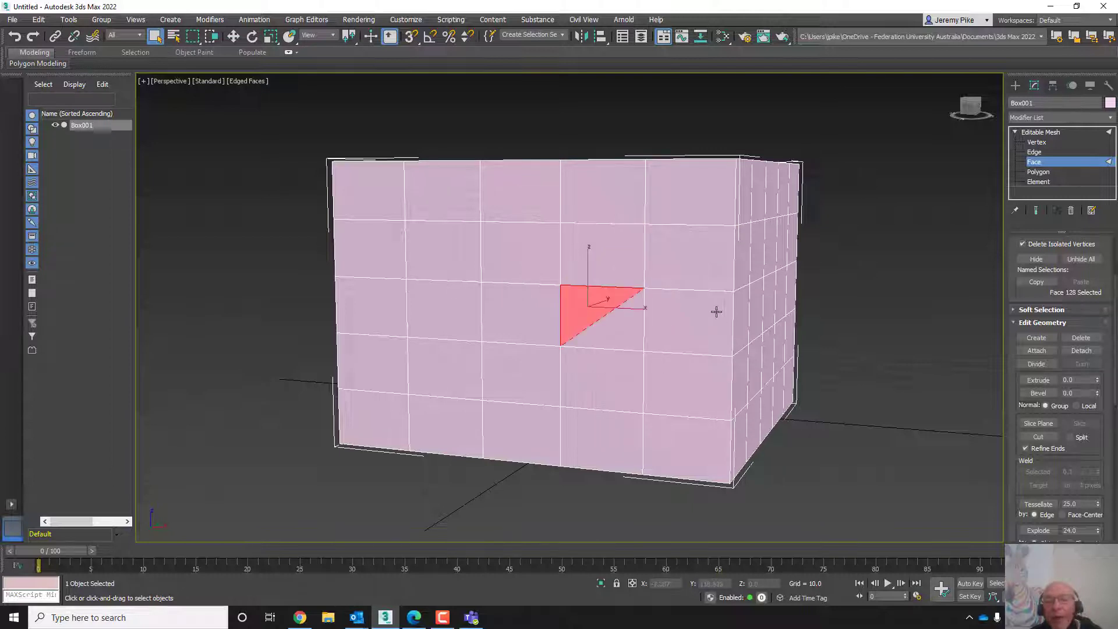
{"action": "left_click", "coordinate": [714, 314]}
{"action": "left_click", "coordinate": [715, 330]}
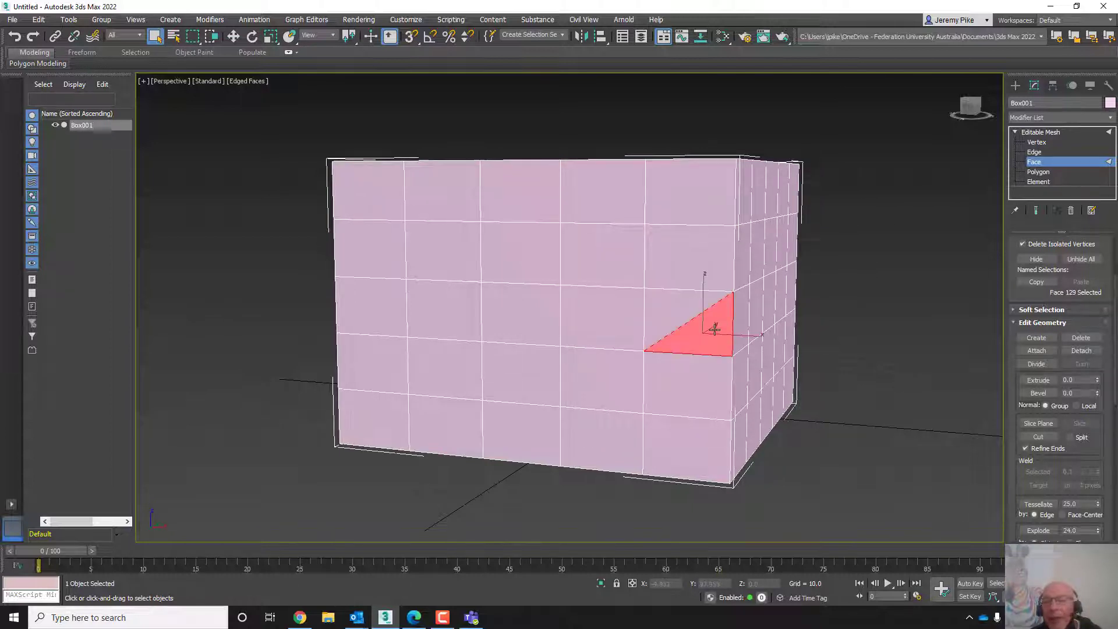
{"action": "left_click", "coordinate": [656, 312], "text": "ctrl"}
{"action": "scroll", "coordinate": [599, 374], "scroll_direction": "down", "scroll_amount": 5}
{"action": "mouse_move", "coordinate": [599, 374]}
{"action": "middle_mouse_down"}
{"action": "mouse_move", "coordinate": [579, 367]}
{"action": "mouse_move", "coordinate": [600, 382]}
{"action": "middle_mouse_up"}
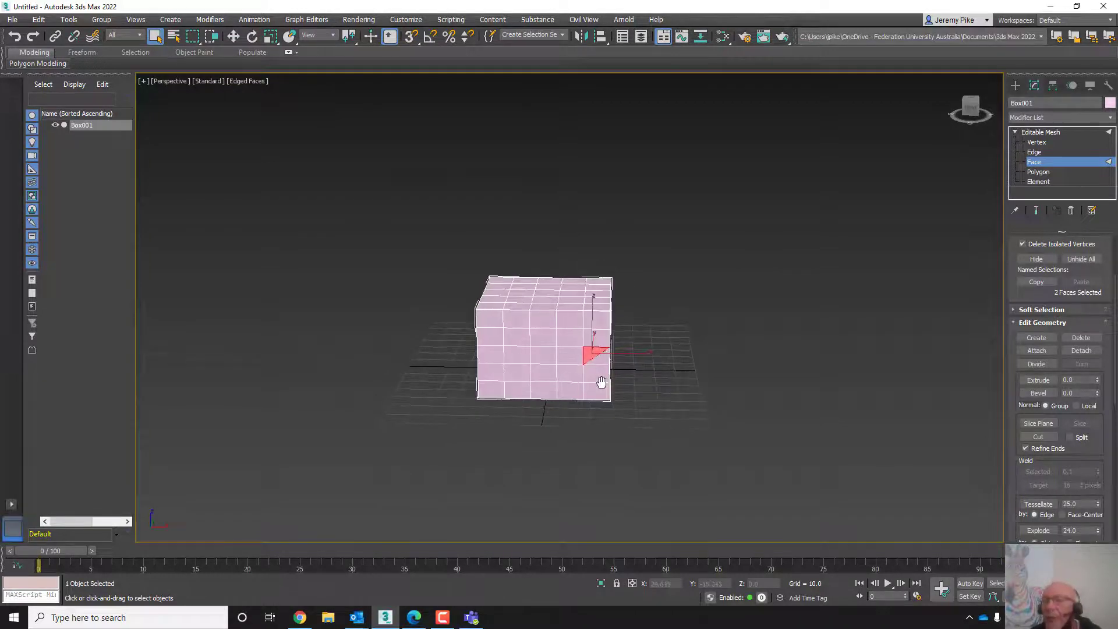
{"action": "scroll", "coordinate": [601, 382], "scroll_direction": "up", "scroll_amount": 5}
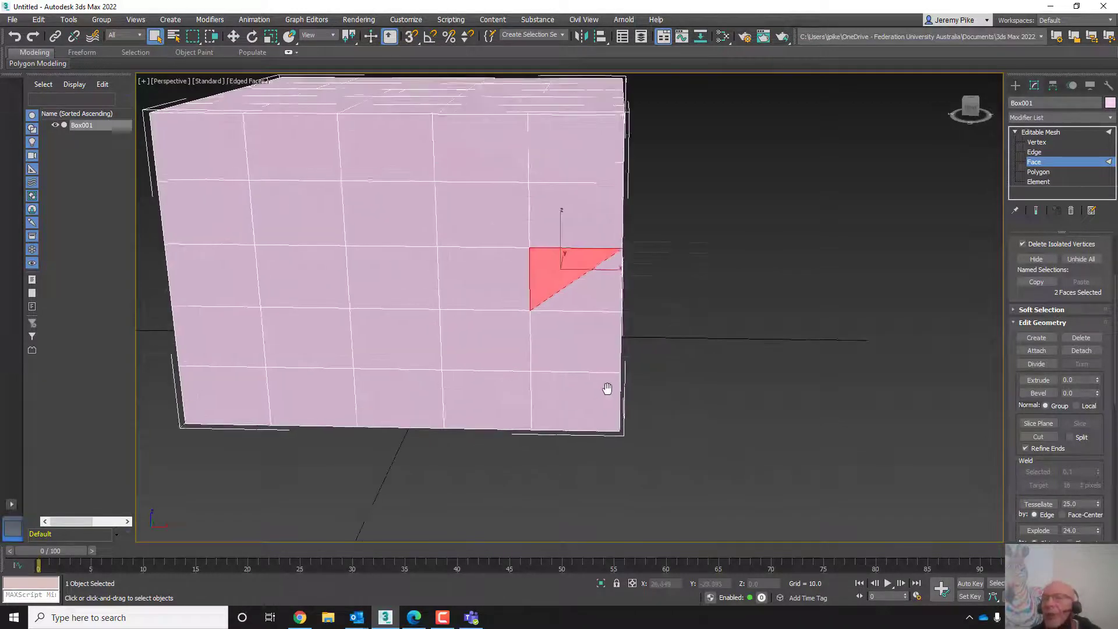
- Switch to Polygon level and select single quad polygons on the front face
{"action": "left_click", "coordinate": [1038, 172]}
{"action": "left_click", "coordinate": [573, 218]}
{"action": "left_click", "coordinate": [472, 215]}
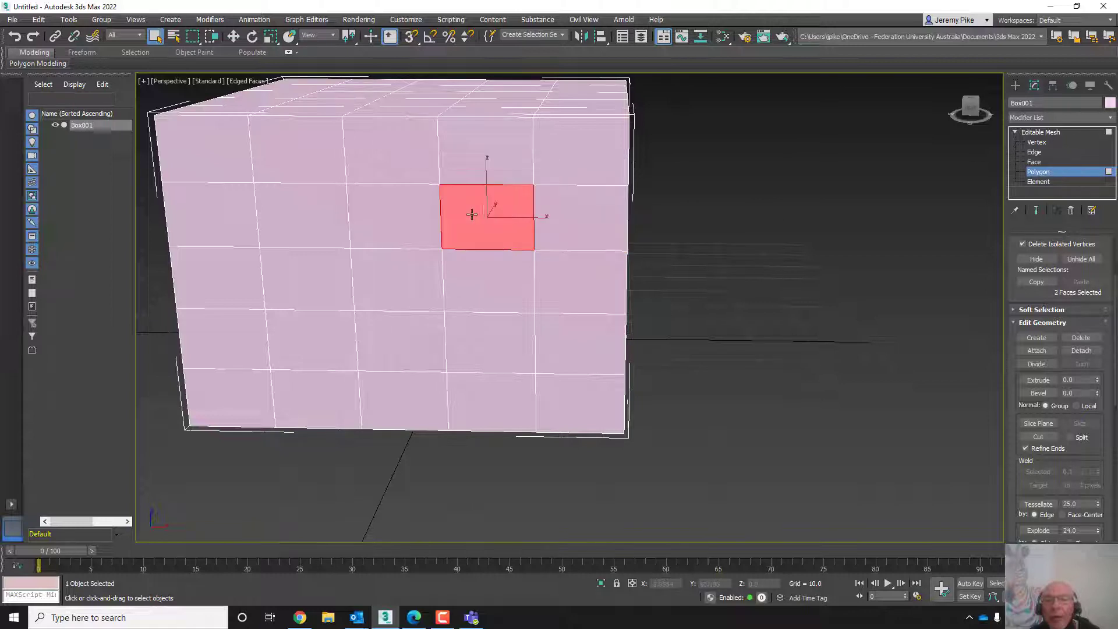
{"action": "left_click", "coordinate": [453, 123]}
{"action": "left_click", "coordinate": [597, 151]}
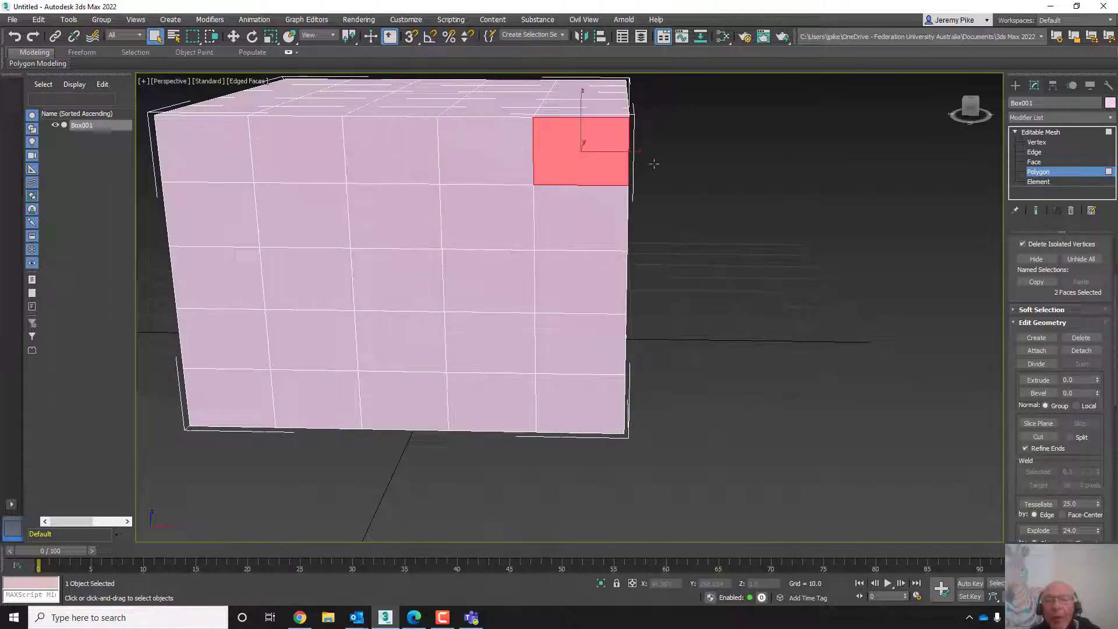
- Return to Face level and select triangular faces again to compare with polygons
{"action": "left_click", "coordinate": [1034, 162]}
{"action": "left_click", "coordinate": [561, 214]}
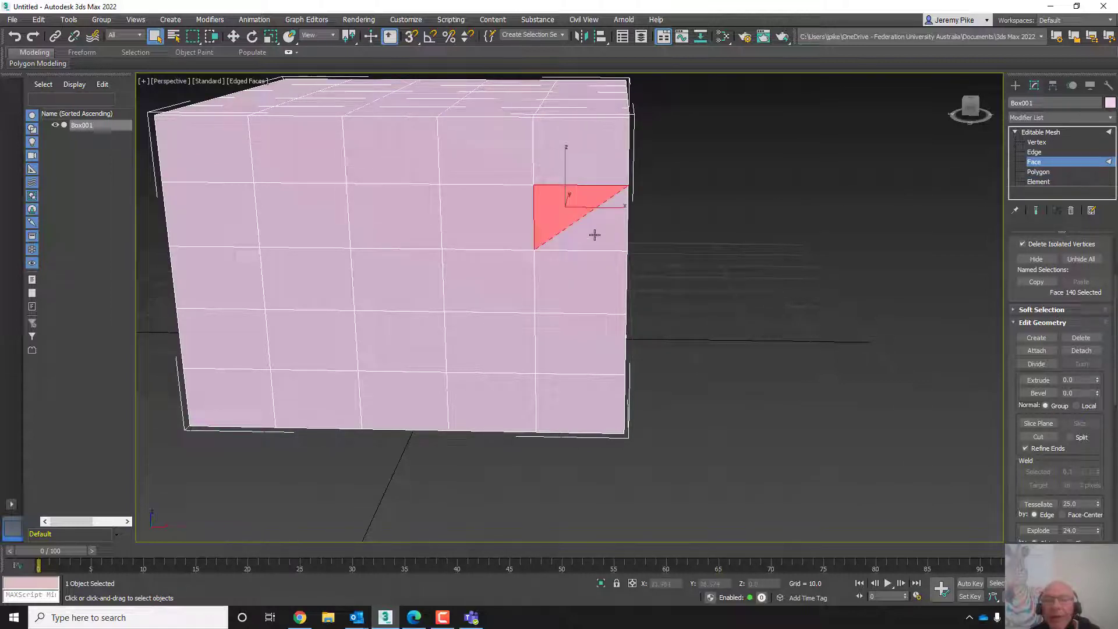
{"action": "left_click", "coordinate": [595, 234]}
{"action": "left_click", "coordinate": [602, 283]}
{"action": "left_click", "coordinate": [539, 282]}
{"action": "left_click", "coordinate": [573, 311]}
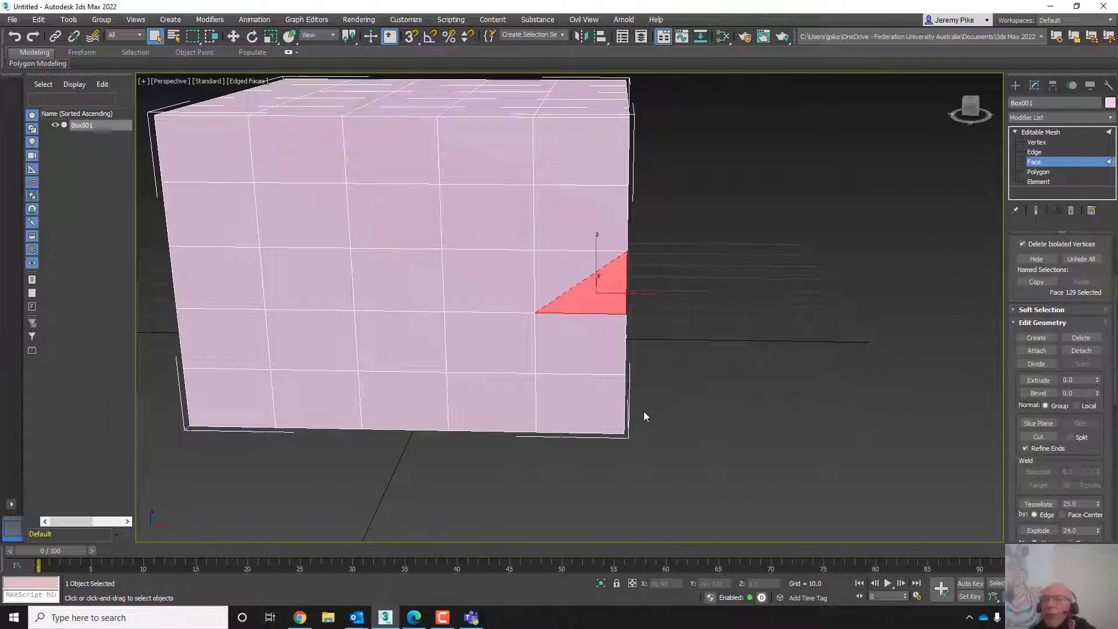
{"action": "scroll", "coordinate": [409, 313], "scroll_direction": "down", "scroll_amount": 3}
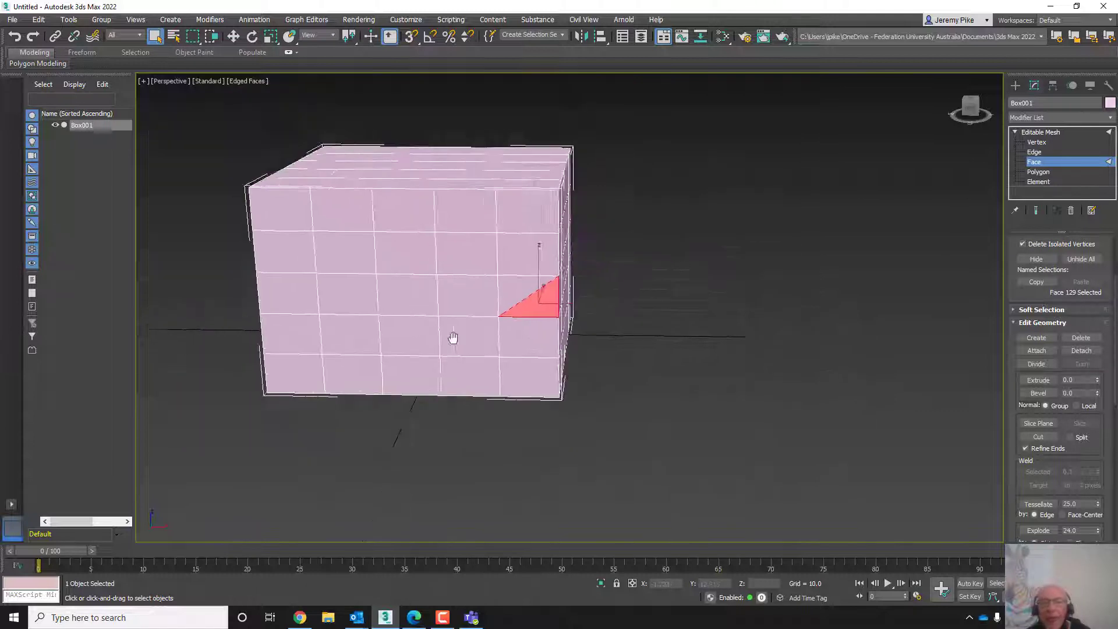
{"action": "middle_click_drag", "start_coordinate": [452, 337], "coordinate": [588, 351]}
{"action": "scroll", "coordinate": [588, 352], "scroll_direction": "up", "scroll_amount": 3}
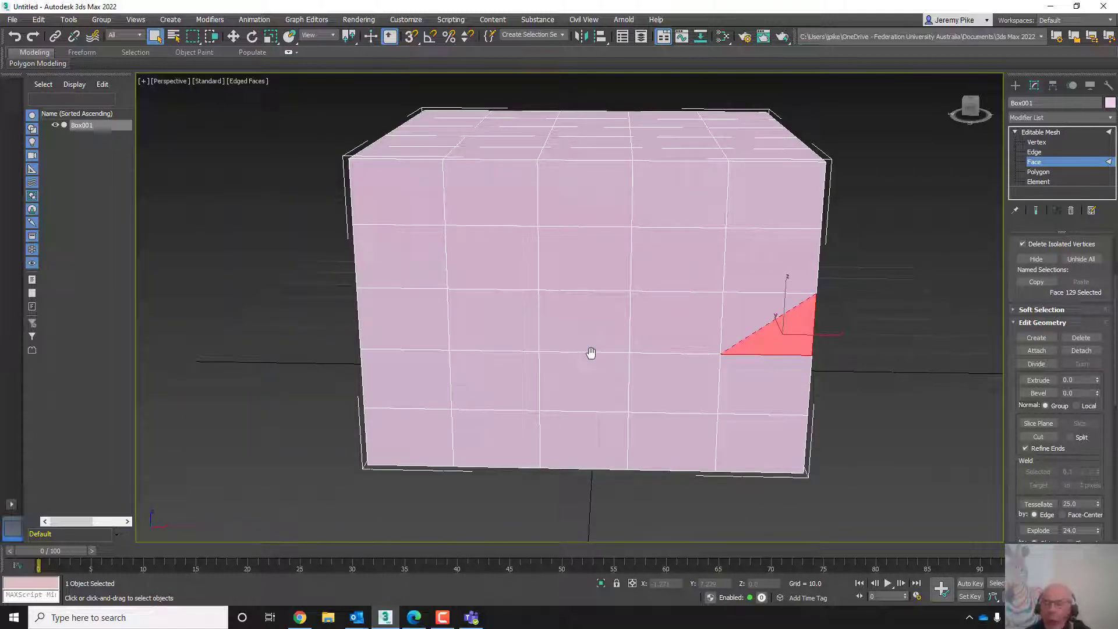
- Return to object level and delete the Editable Mesh box
{"action": "left_click", "coordinate": [1035, 134]}
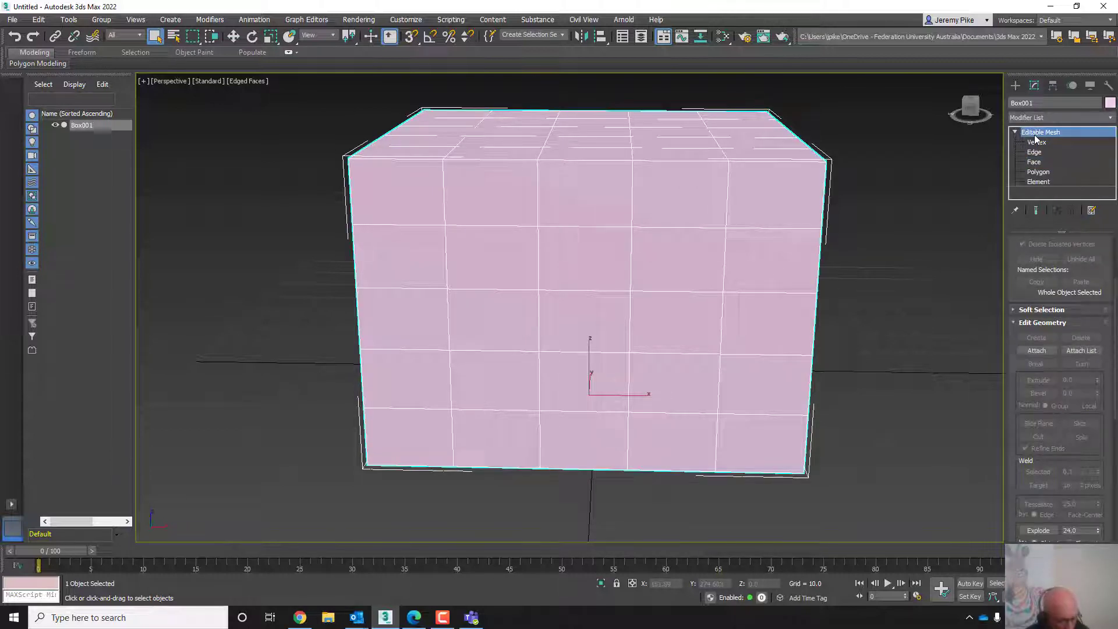
{"action": "left_click", "coordinate": [17, 35]}
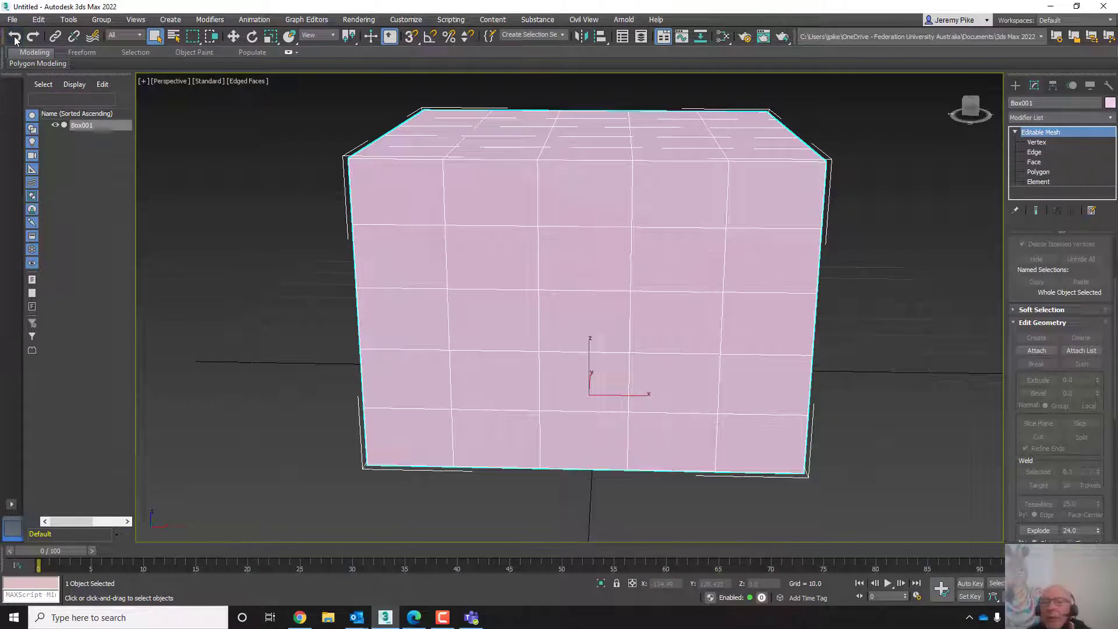
{"action": "scroll", "coordinate": [542, 285], "scroll_direction": "down", "scroll_amount": 5}
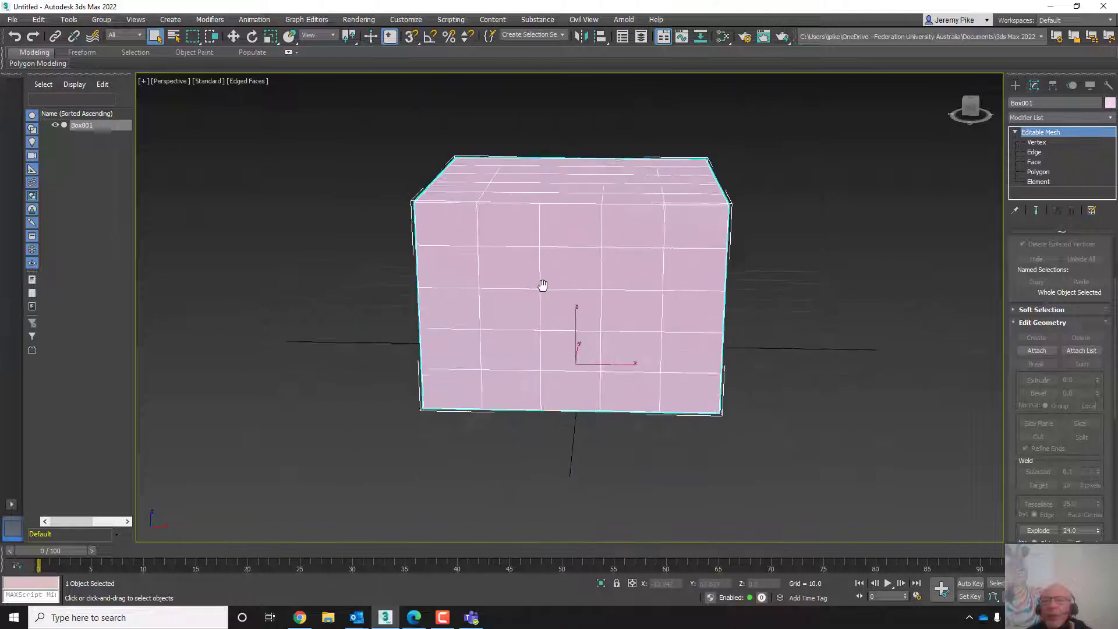
{"action": "scroll", "coordinate": [534, 287], "scroll_direction": "up", "scroll_amount": 5}
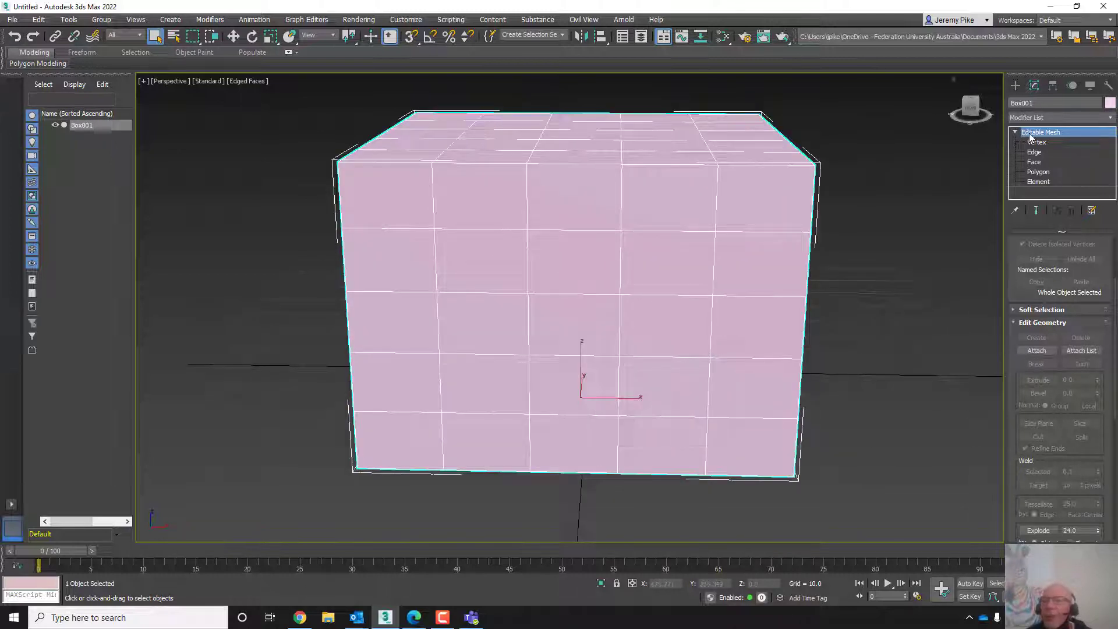
{"action": "left_click", "coordinate": [1034, 162]}
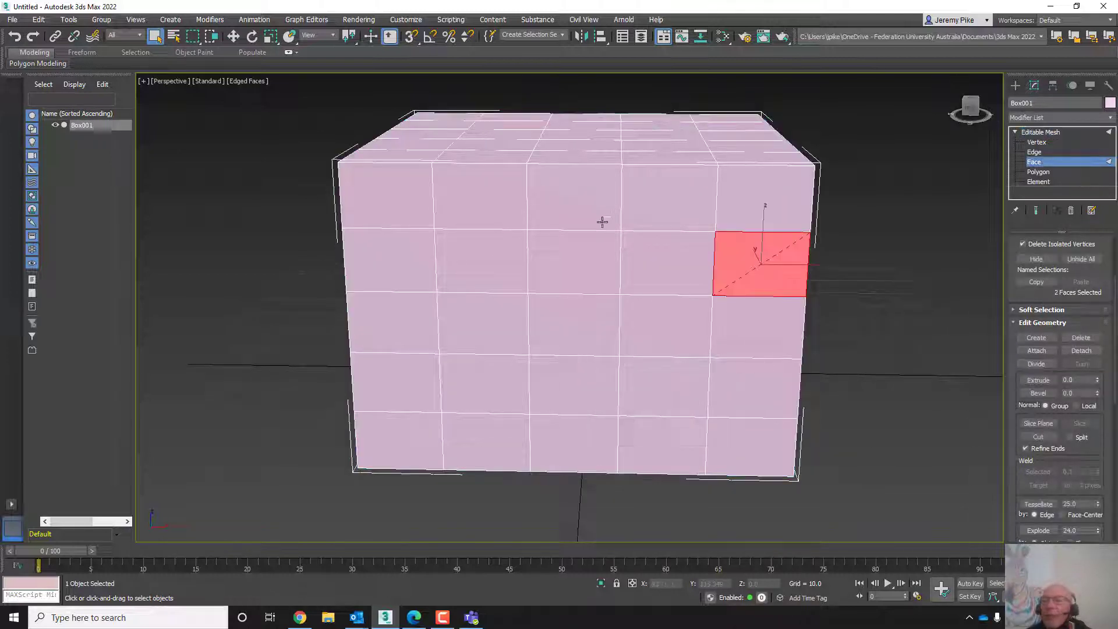
{"action": "left_click", "coordinate": [1022, 130]}
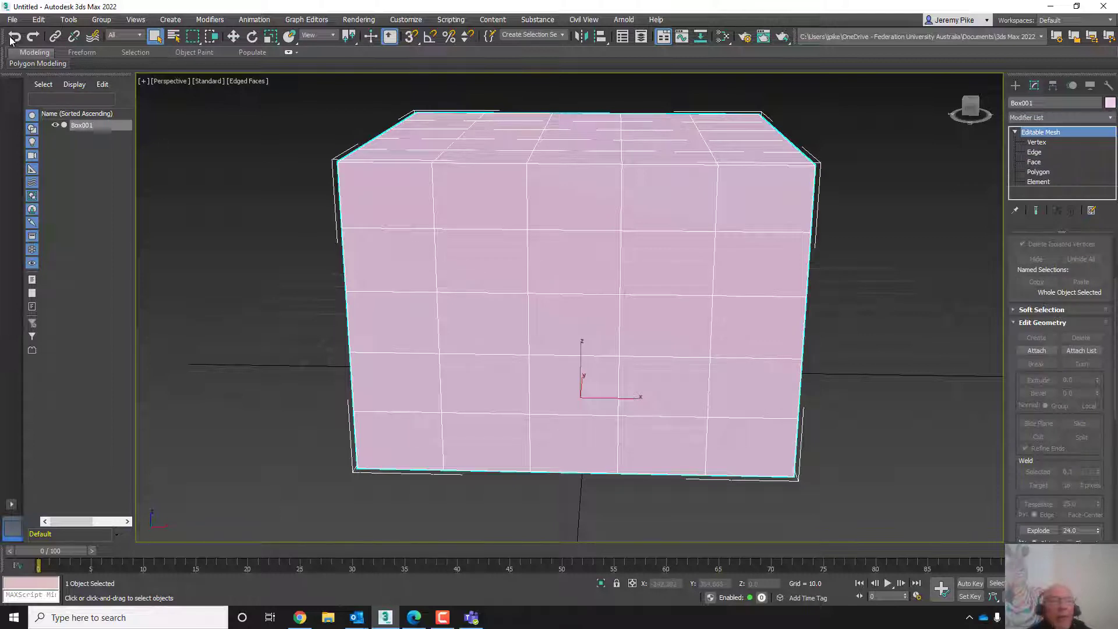
{"action": "scroll", "coordinate": [433, 283], "scroll_direction": "down", "scroll_amount": 4}
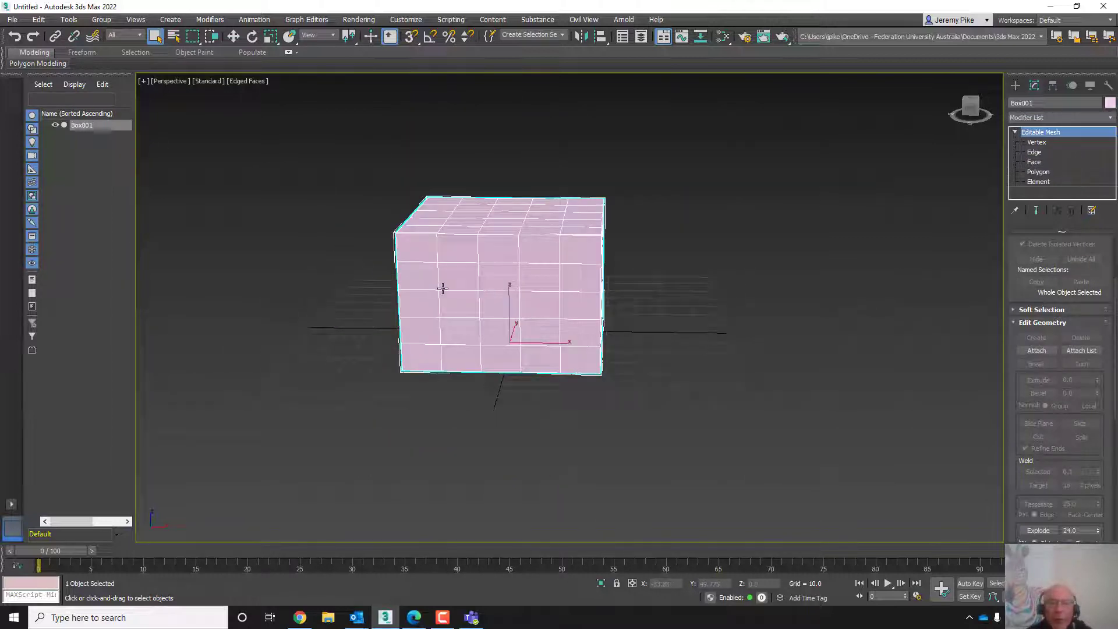
{"action": "key", "text": "Delete"}
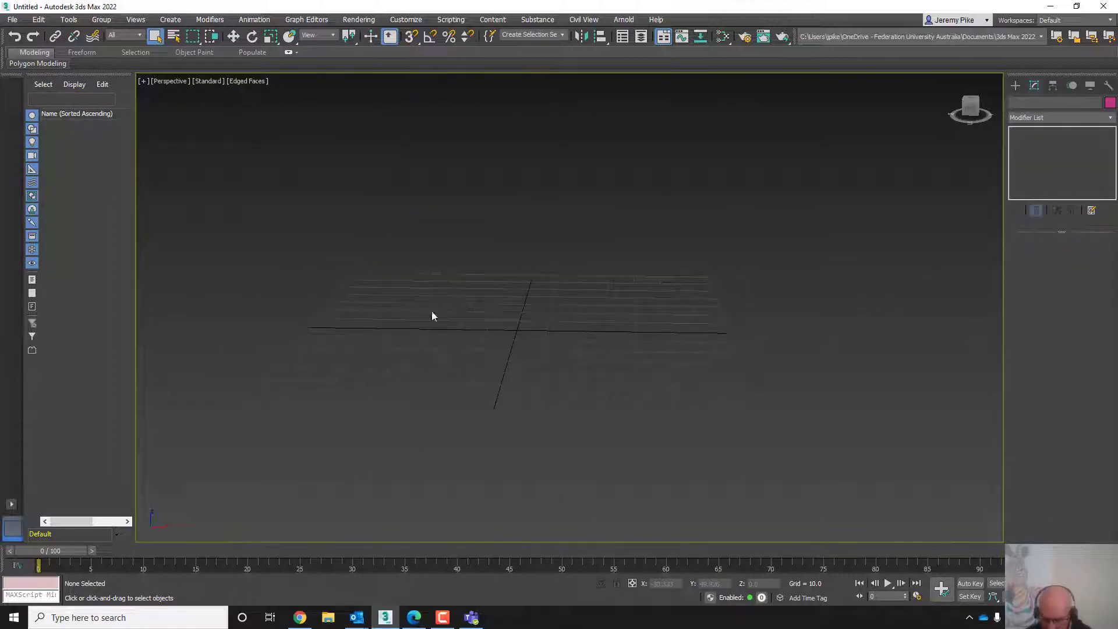
- Create a box about 94 × 65 × 52 with 5 length, width and height segments
{"action": "left_click", "coordinate": [1015, 85]}
{"action": "left_click", "coordinate": [1034, 163]}
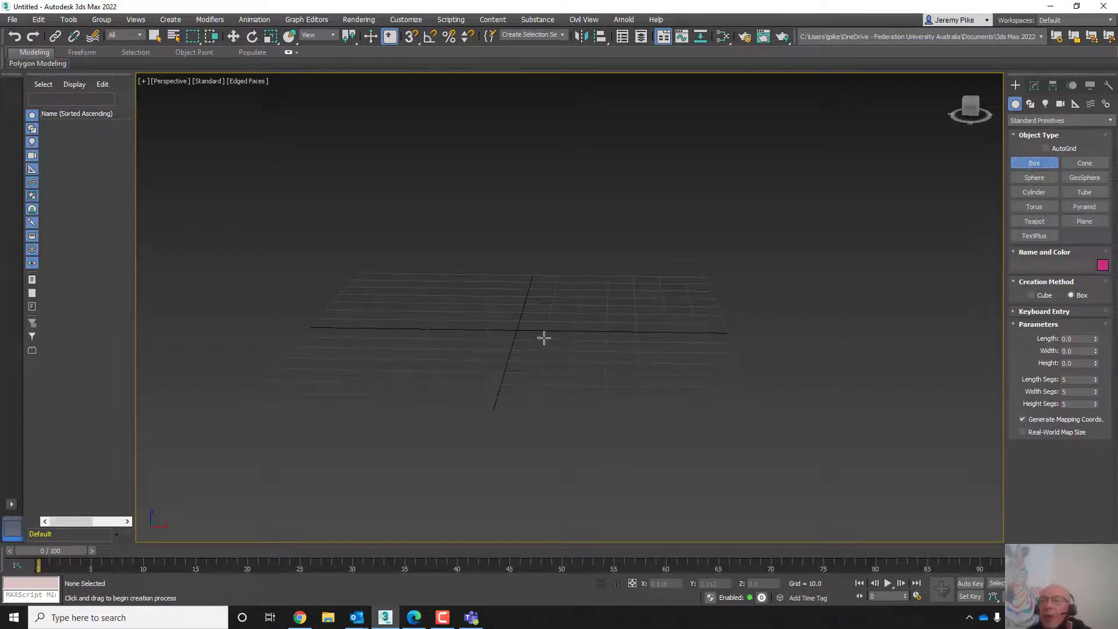
{"action": "middle_click_drag", "start_coordinate": [561, 349], "coordinate": [621, 341]}
{"action": "right_click", "coordinate": [642, 355]}
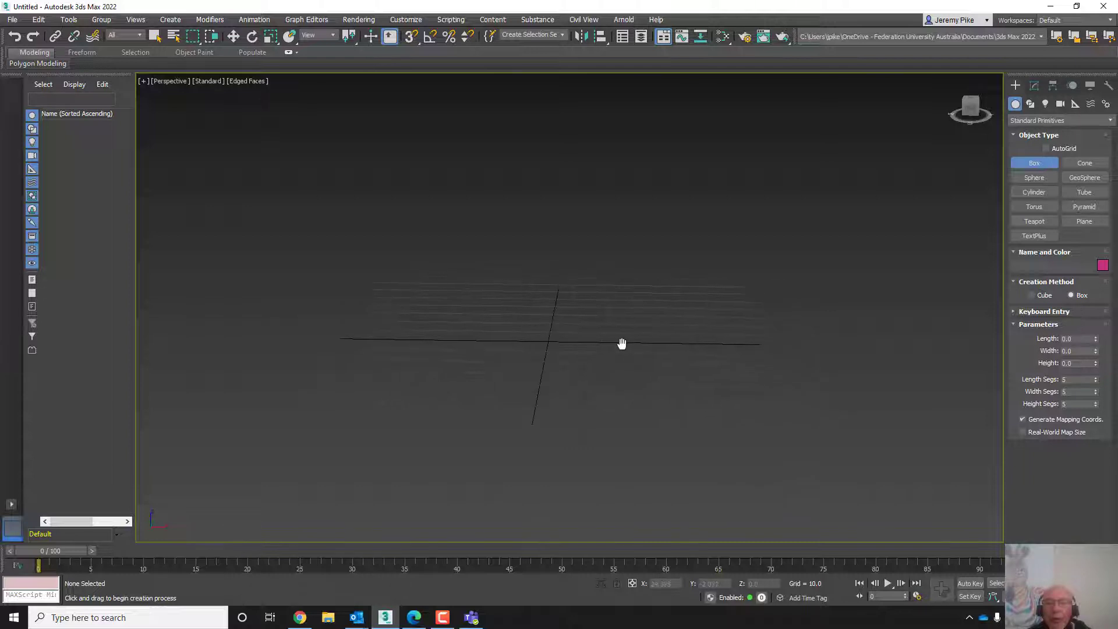
{"action": "right_click", "coordinate": [621, 338]}
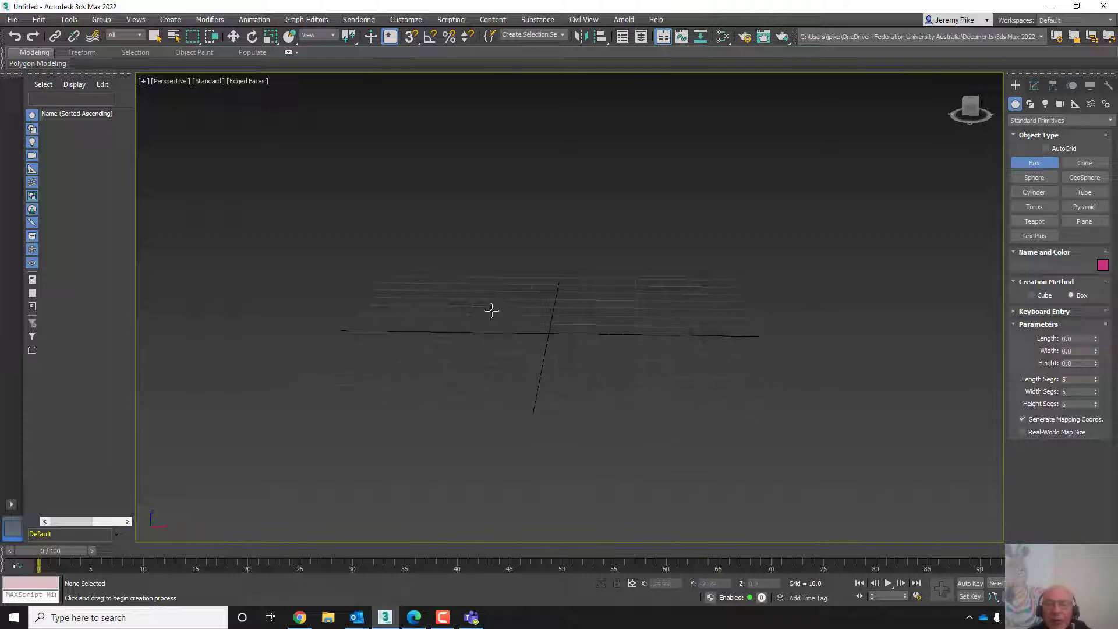
{"action": "left_click_drag", "start_coordinate": [473, 287], "coordinate": [653, 375]}
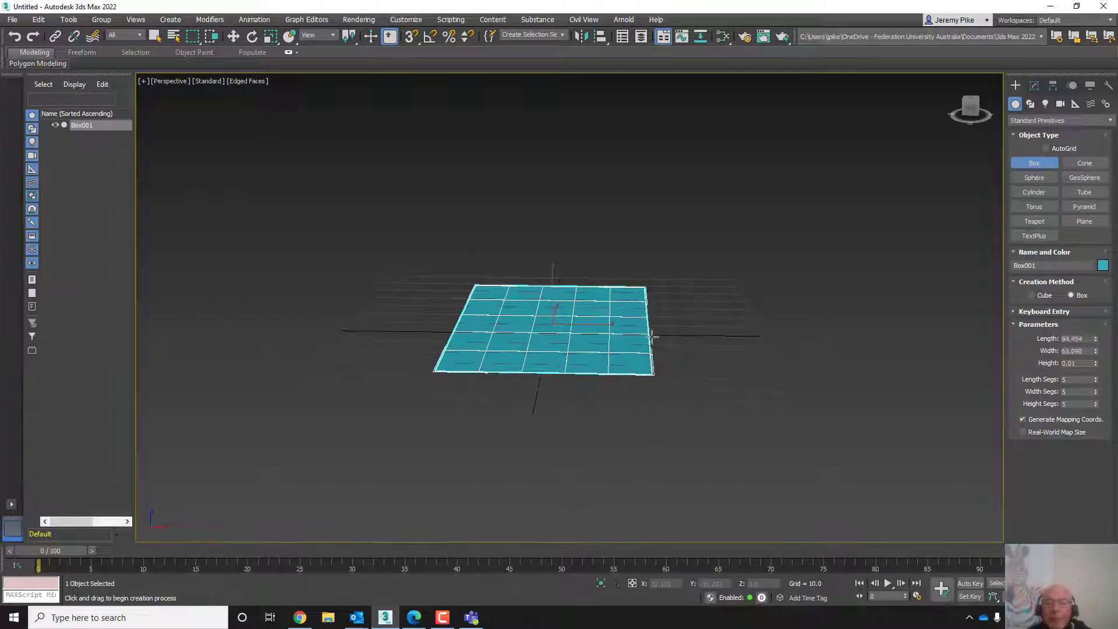
{"action": "left_click", "coordinate": [597, 368]}
{"action": "scroll", "coordinate": [597, 368], "scroll_direction": "down", "scroll_amount": 2}
{"action": "middle_click_drag", "start_coordinate": [598, 368], "coordinate": [651, 437]}
{"action": "scroll", "coordinate": [671, 399], "scroll_direction": "up", "scroll_amount": 4}
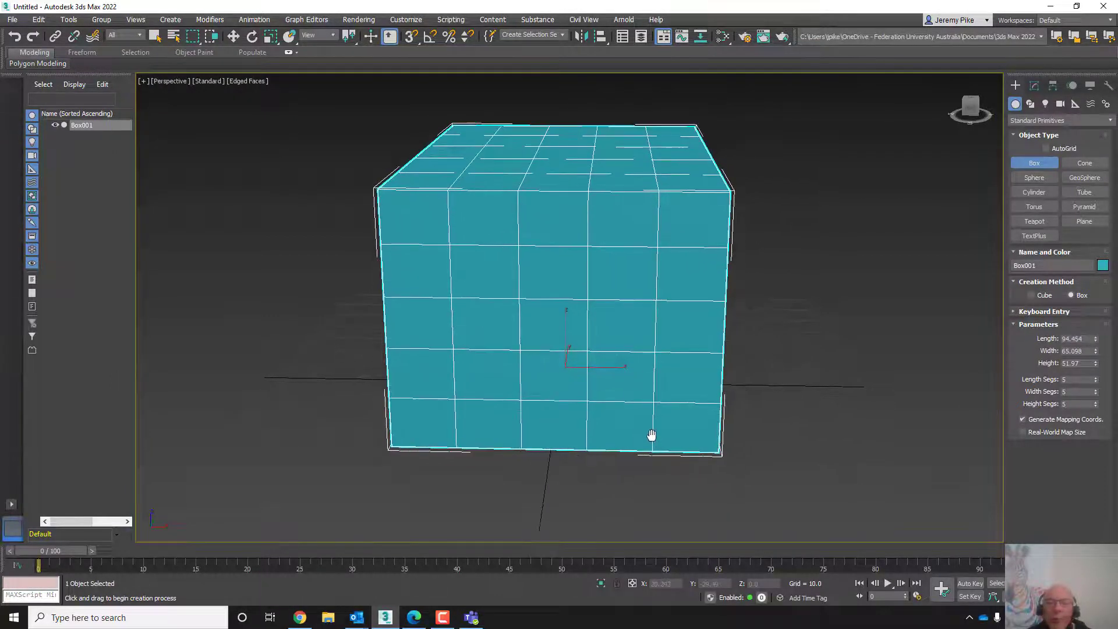
{"action": "scroll", "coordinate": [651, 437], "scroll_direction": "down", "scroll_amount": 2}
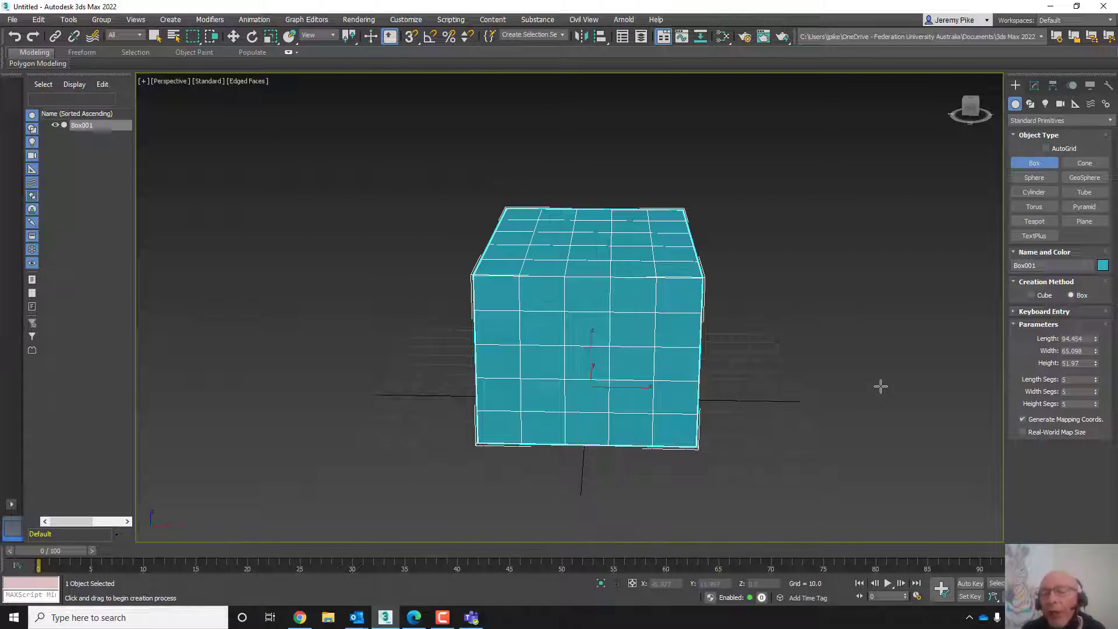
- Convert the box to Editable Poly
{"action": "left_click", "coordinate": [1033, 86]}
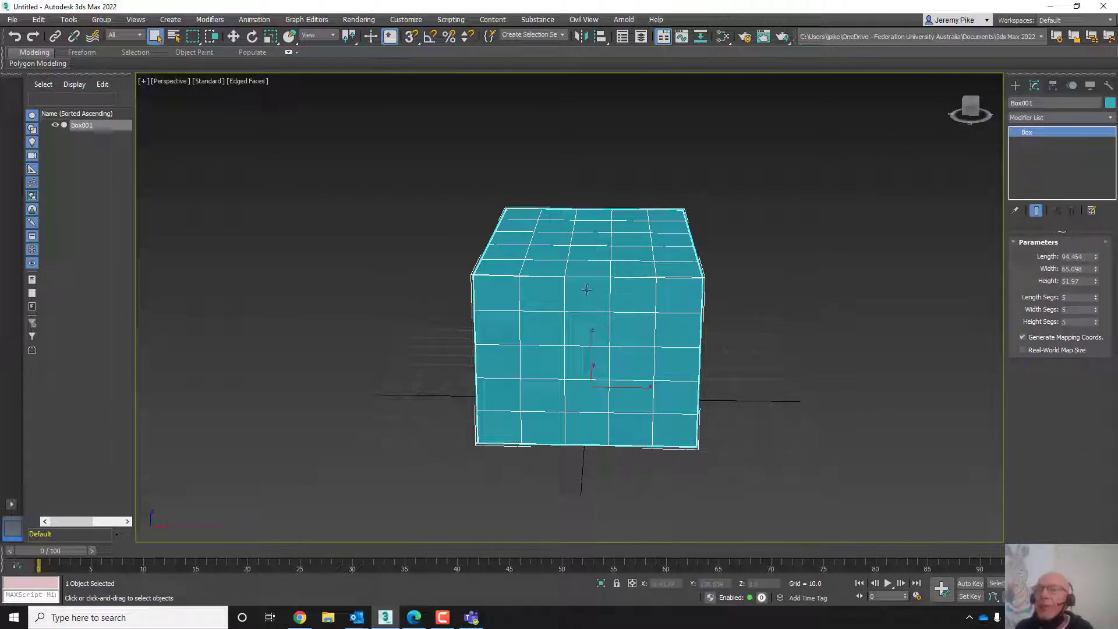
{"action": "right_click", "coordinate": [587, 290]}
{"action": "mouse_move", "coordinate": [608, 408]}
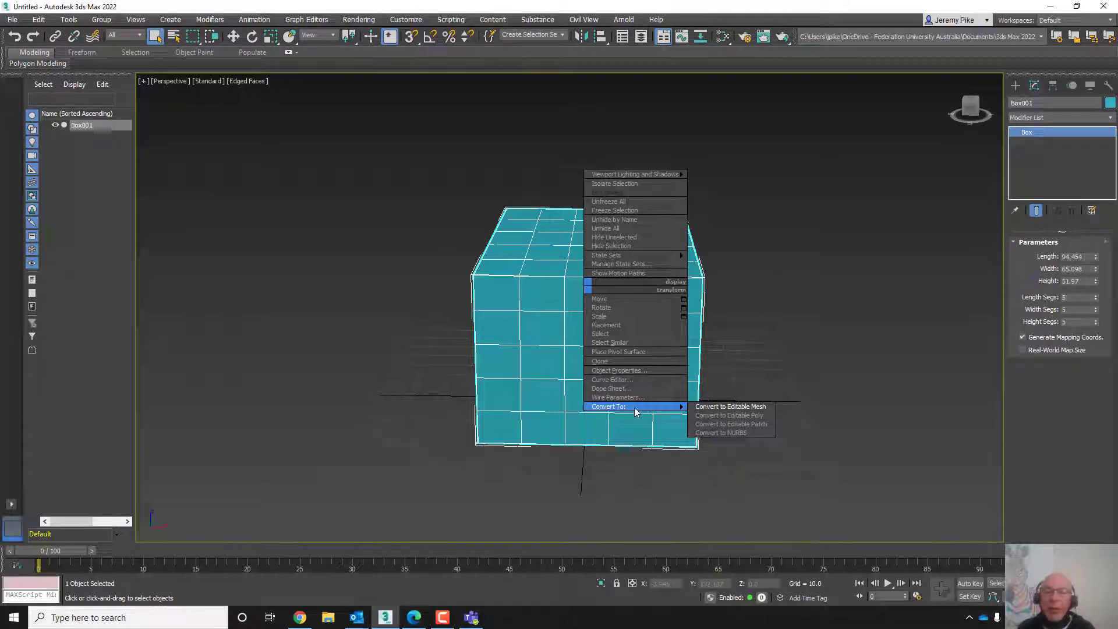
{"action": "left_click", "coordinate": [718, 416]}
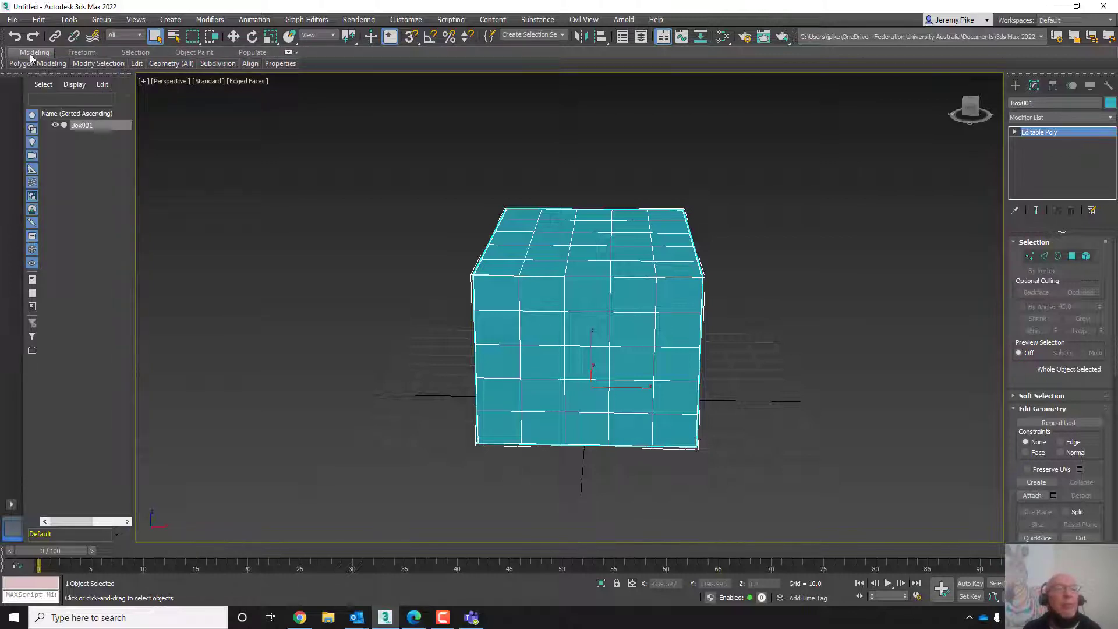
- Expand the full Modeling ribbon, switch to Polygon level and select one polygon on the box's top face
{"action": "mouse_move", "coordinate": [22, 64]}
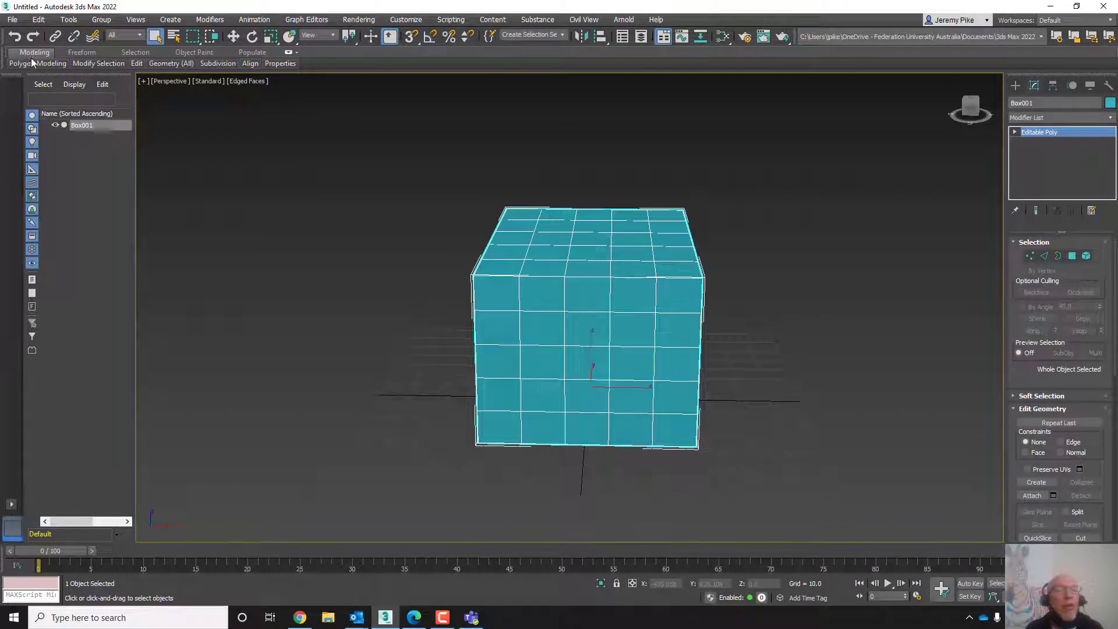
{"action": "left_click", "coordinate": [289, 53]}
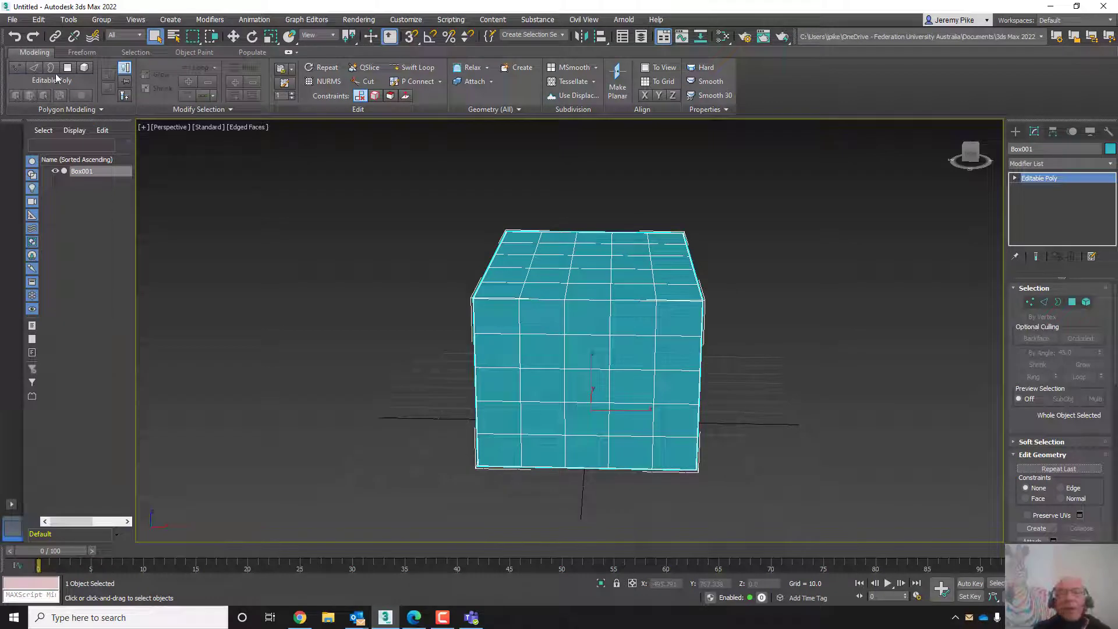
{"action": "left_click", "coordinate": [67, 67]}
{"action": "left_click", "coordinate": [539, 294]}
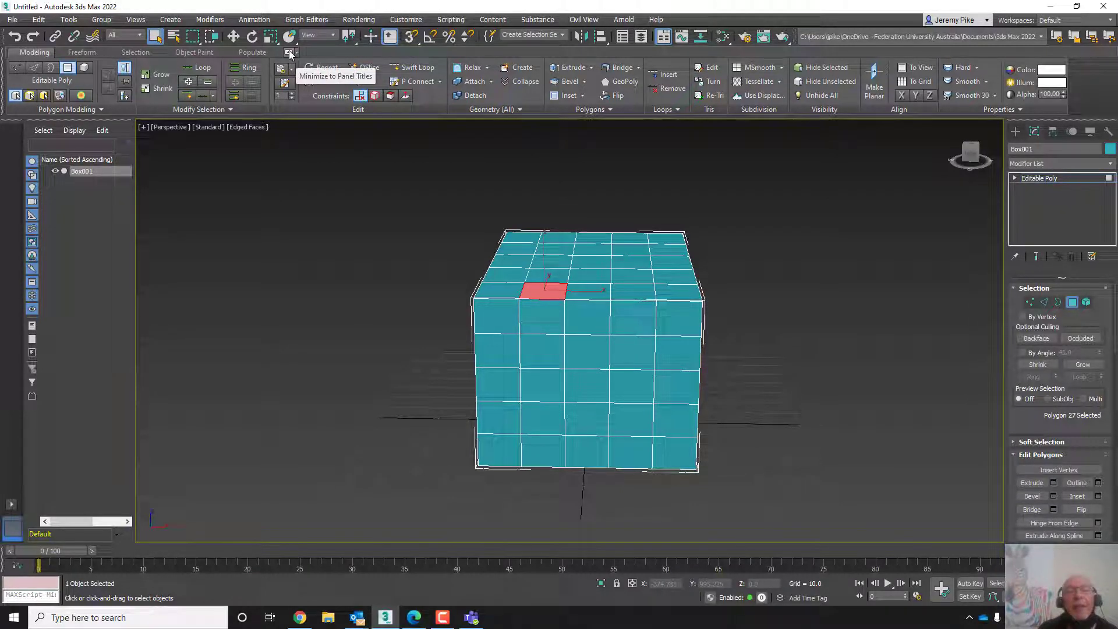
- Select a polygon on the box's front face and draw a Freeform Branch growing out of it
{"action": "left_click", "coordinate": [83, 52]}
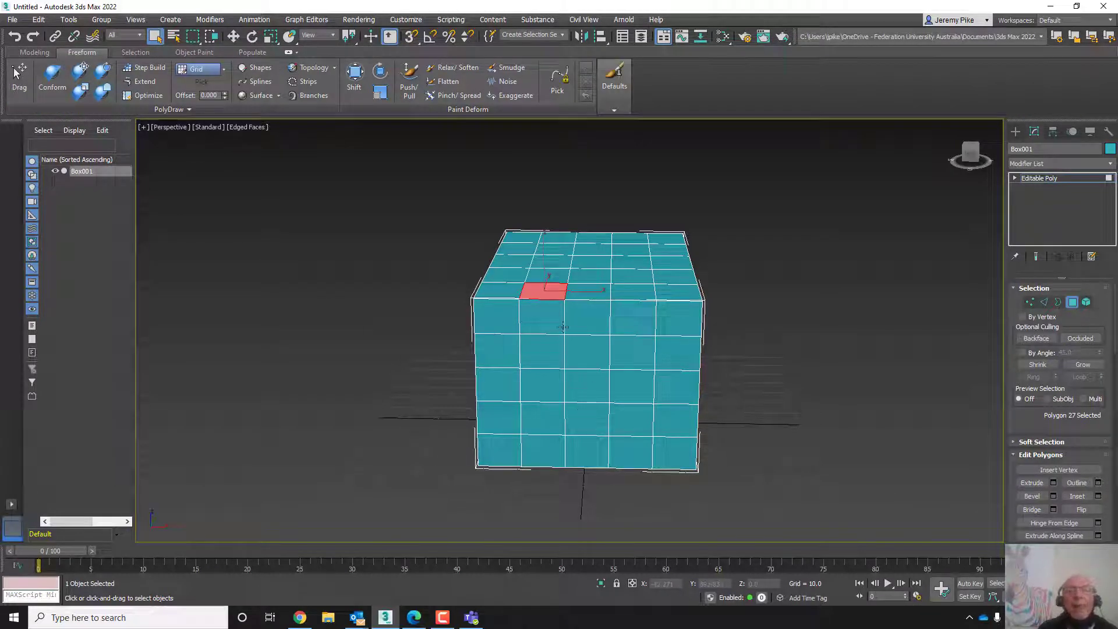
{"action": "scroll", "coordinate": [600, 430], "scroll_direction": "down", "scroll_amount": 3}
{"action": "mouse_move", "coordinate": [604, 410]}
{"action": "middle_mouse_down"}
{"action": "mouse_move", "coordinate": [623, 379]}
{"action": "mouse_move", "coordinate": [634, 395]}
{"action": "mouse_move", "coordinate": [547, 407]}
{"action": "mouse_move", "coordinate": [526, 424]}
{"action": "mouse_move", "coordinate": [576, 419]}
{"action": "mouse_move", "coordinate": [564, 401]}
{"action": "mouse_move", "coordinate": [582, 405]}
{"action": "middle_mouse_up"}
{"action": "scroll", "coordinate": [625, 415], "scroll_direction": "up", "scroll_amount": 3}
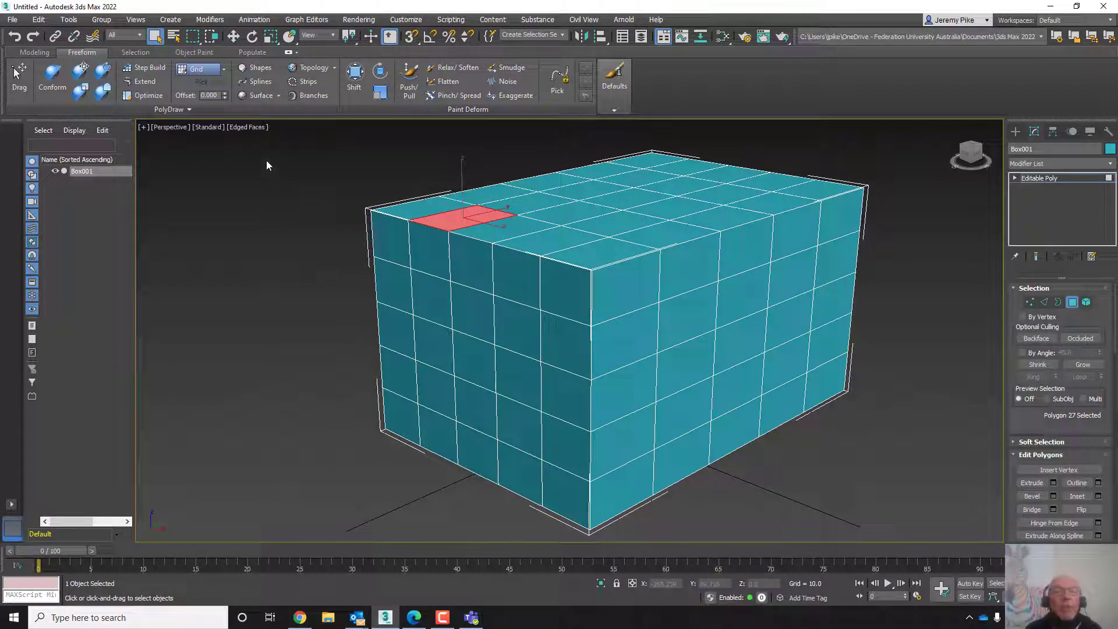
{"action": "left_click", "coordinate": [480, 318]}
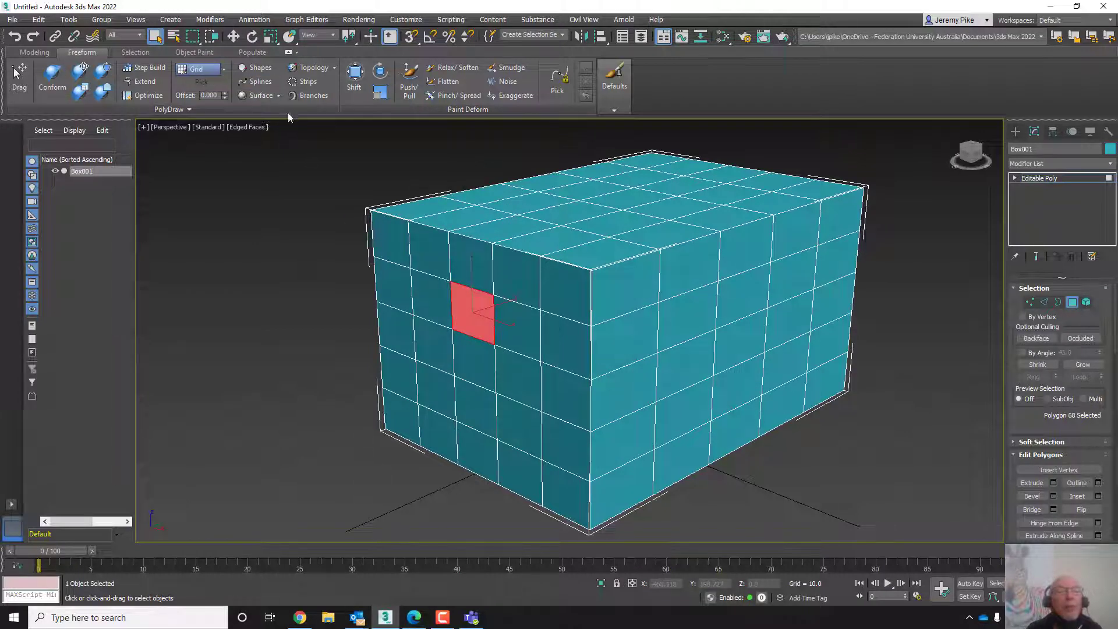
{"action": "left_click", "coordinate": [307, 96]}
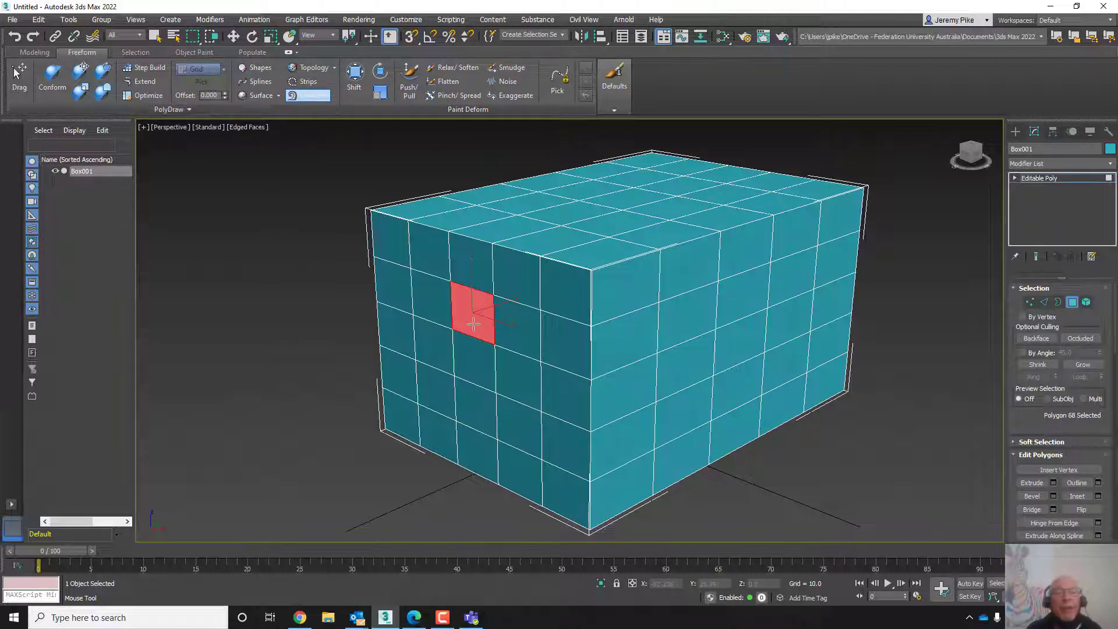
{"action": "mouse_move", "coordinate": [472, 314]}
{"action": "left_mouse_down"}
{"action": "mouse_move", "coordinate": [324, 382]}
{"action": "mouse_move", "coordinate": [282, 459]}
{"action": "mouse_move", "coordinate": [459, 512]}
{"action": "mouse_move", "coordinate": [376, 527]}
{"action": "mouse_move", "coordinate": [201, 303]}
{"action": "mouse_move", "coordinate": [163, 319]}
{"action": "mouse_move", "coordinate": [219, 209]}
{"action": "mouse_move", "coordinate": [345, 152]}
{"action": "left_mouse_up"}
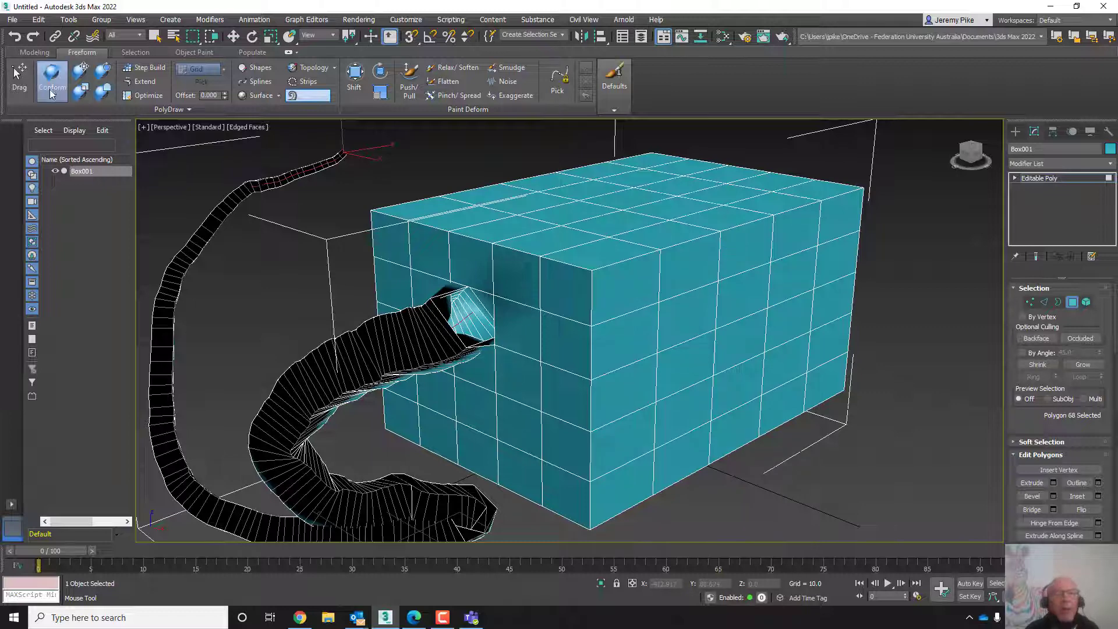
- Select a polygon on the box's side face and draw a second Branch growing out of it
{"action": "left_click", "coordinate": [1070, 305]}
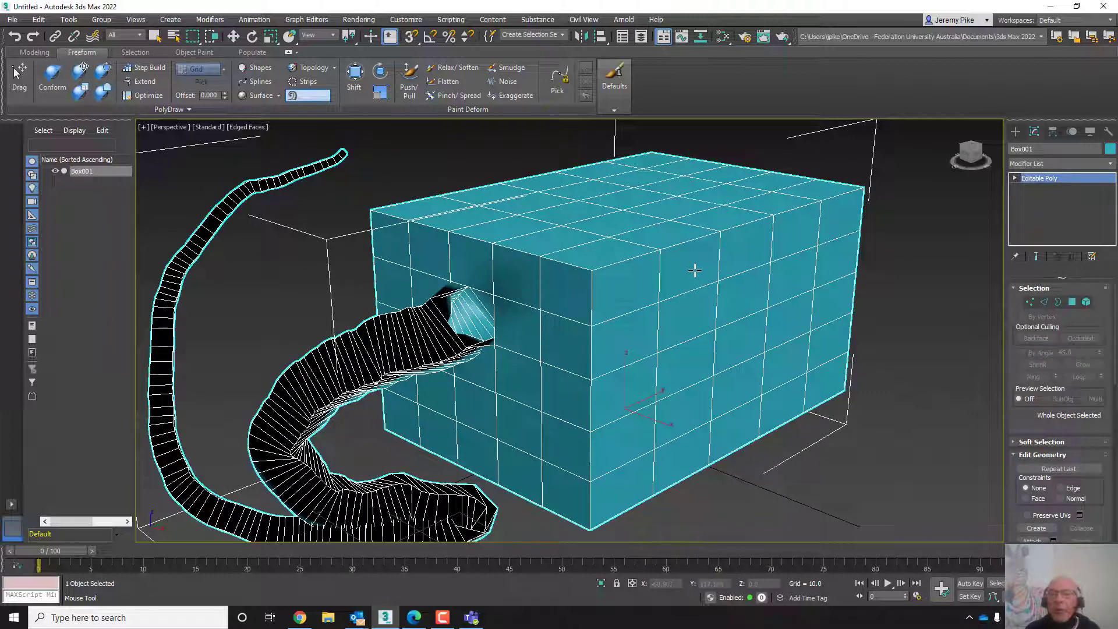
{"action": "left_click", "coordinate": [1073, 301]}
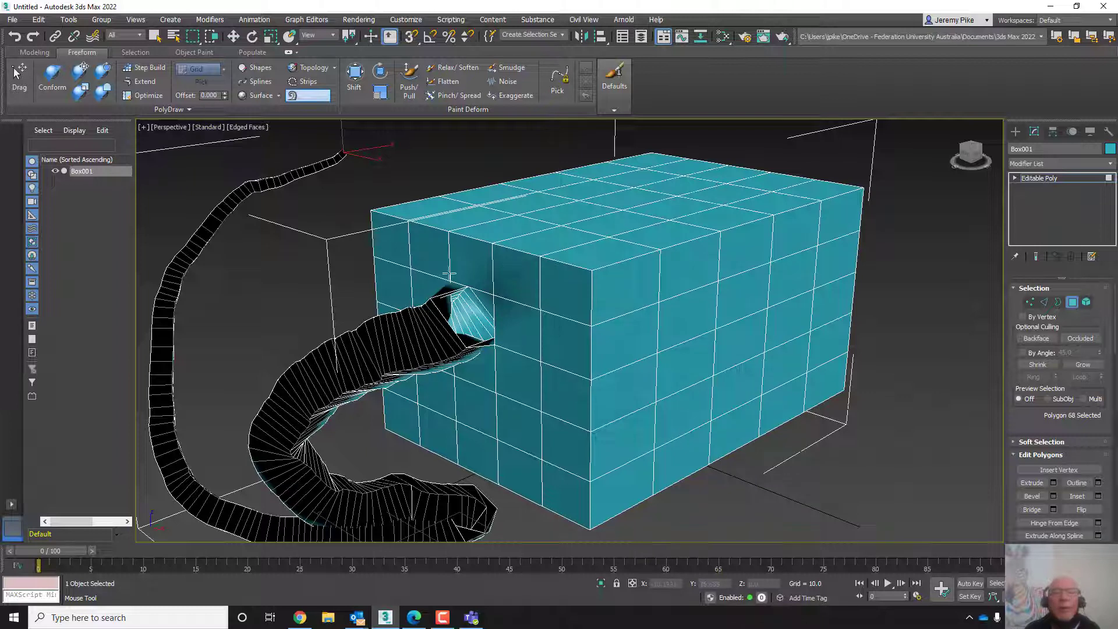
{"action": "left_click", "coordinate": [309, 95]}
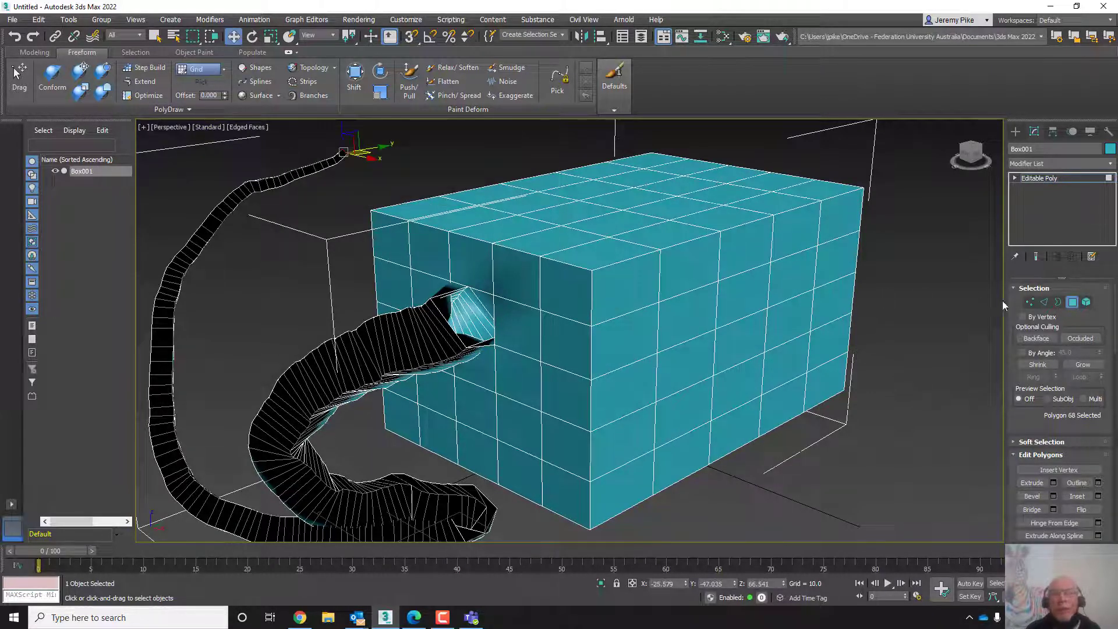
{"action": "left_click", "coordinate": [740, 304]}
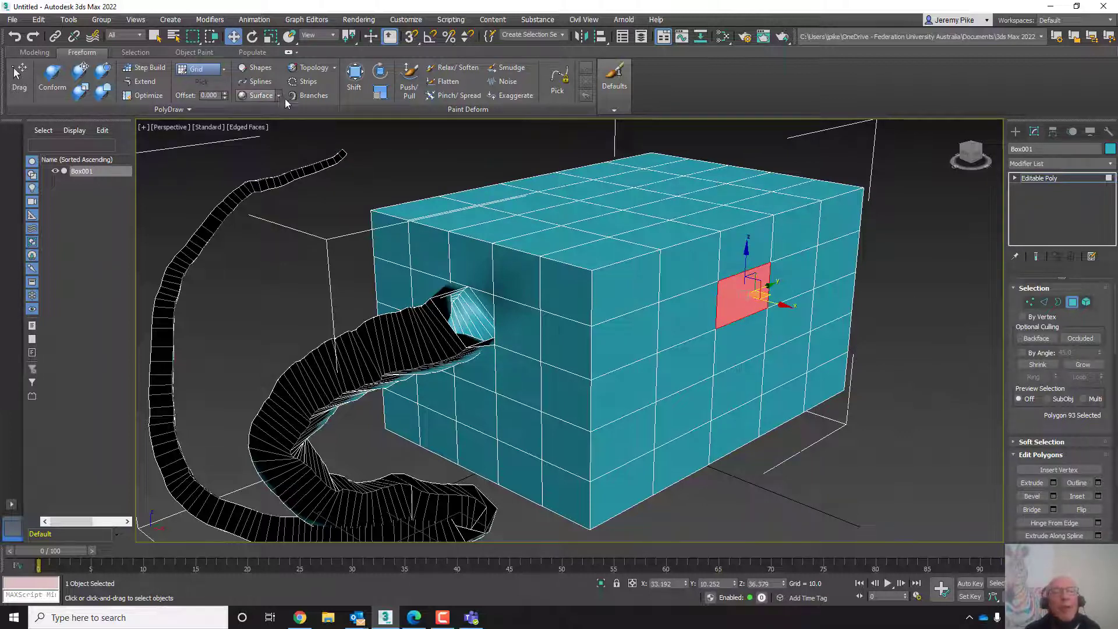
{"action": "left_click", "coordinate": [302, 100]}
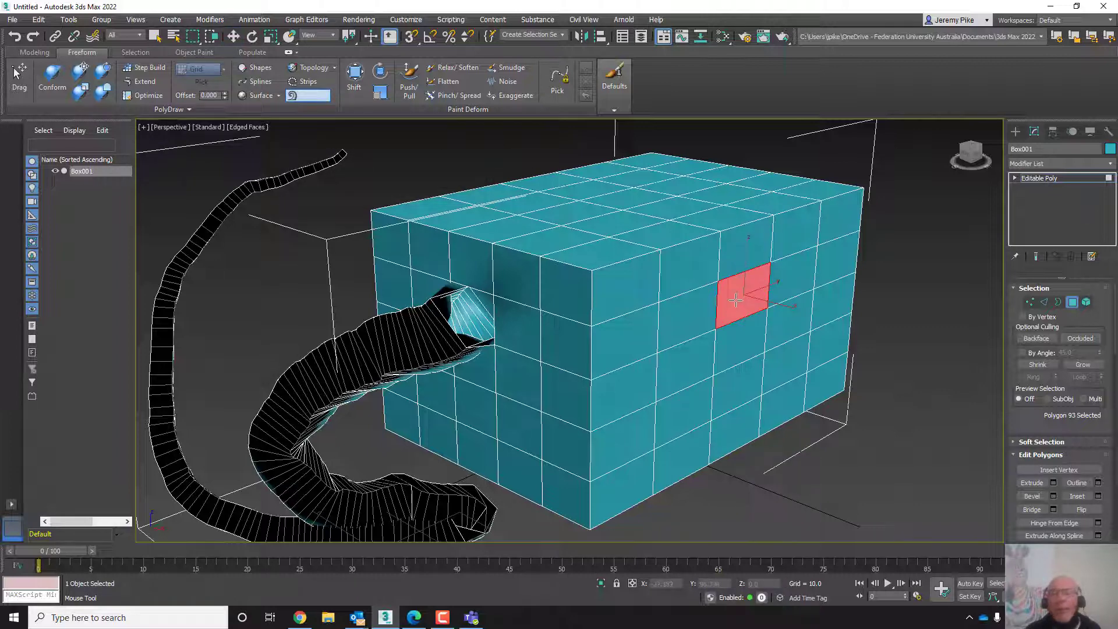
{"action": "mouse_move", "coordinate": [738, 301]}
{"action": "left_mouse_down"}
{"action": "mouse_move", "coordinate": [876, 391]}
{"action": "mouse_move", "coordinate": [878, 449]}
{"action": "mouse_move", "coordinate": [849, 512]}
{"action": "mouse_move", "coordinate": [922, 531]}
{"action": "mouse_move", "coordinate": [898, 230]}
{"action": "mouse_move", "coordinate": [938, 172]}
{"action": "left_mouse_up"}
- Sculpt the top and front surfaces of the box with Push/Pull brush strokes
{"action": "scroll", "coordinate": [596, 448], "scroll_direction": "down", "scroll_amount": 6}
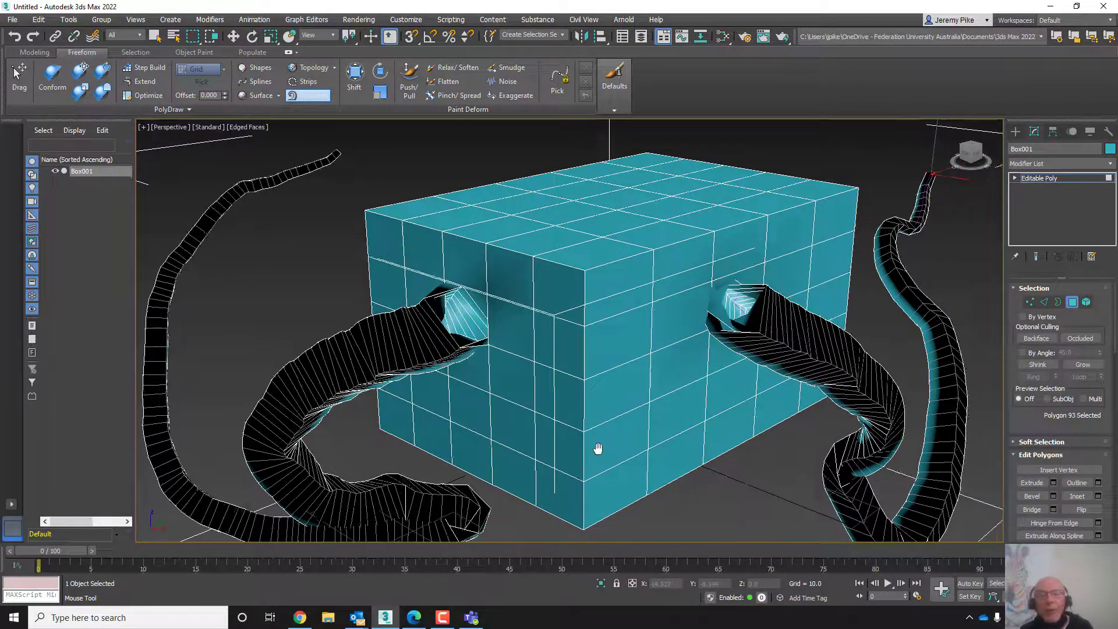
{"action": "middle_click_drag", "start_coordinate": [596, 449], "coordinate": [575, 429]}
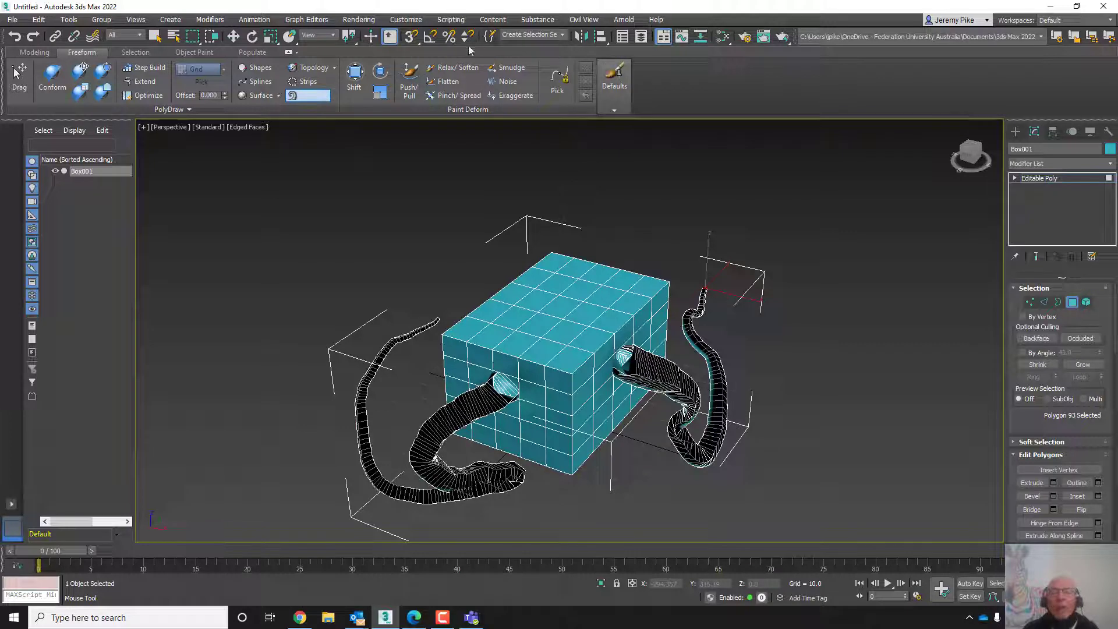
{"action": "left_click", "coordinate": [408, 90]}
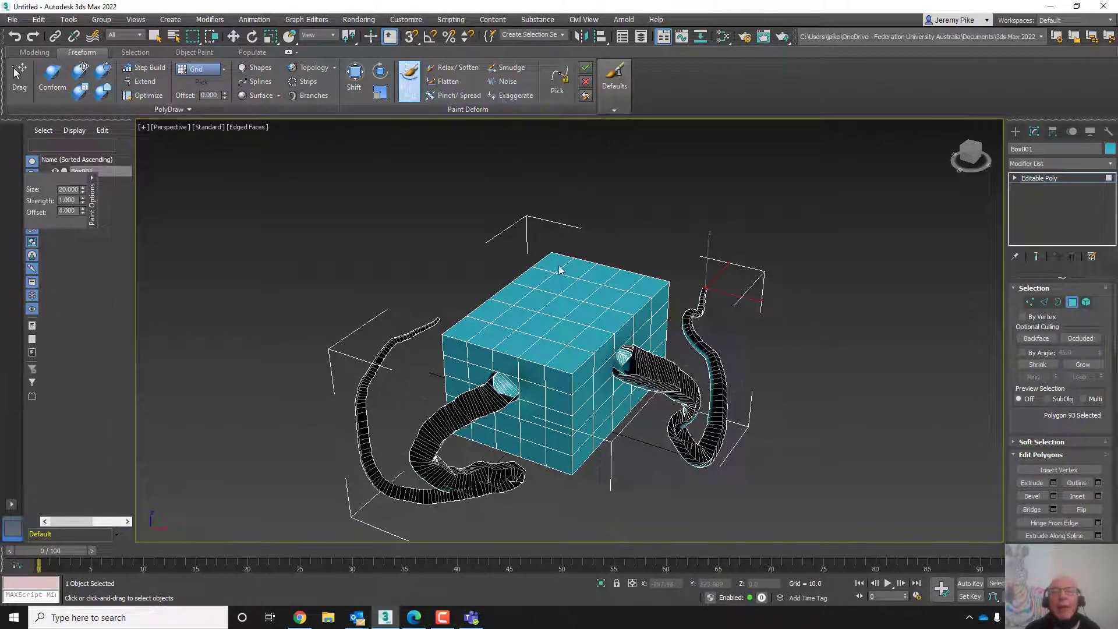
{"action": "scroll", "coordinate": [583, 322], "scroll_direction": "up", "scroll_amount": 8}
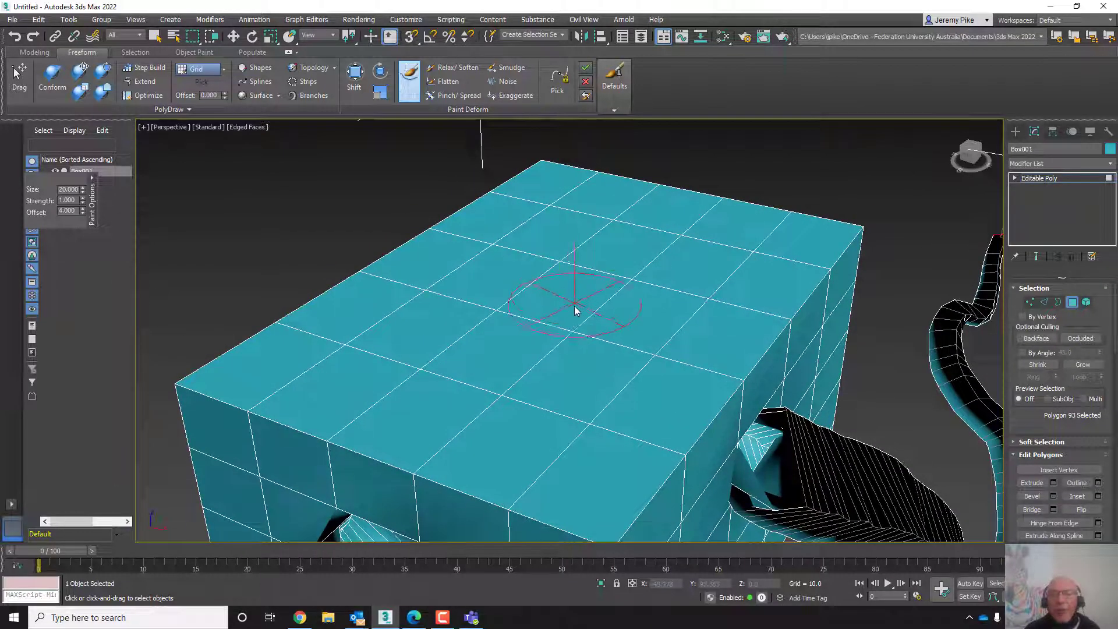
{"action": "mouse_move", "coordinate": [574, 306]}
{"action": "left_mouse_down"}
{"action": "mouse_move", "coordinate": [542, 348]}
{"action": "mouse_move", "coordinate": [519, 274]}
{"action": "mouse_move", "coordinate": [545, 251]}
{"action": "mouse_move", "coordinate": [704, 256]}
{"action": "mouse_move", "coordinate": [704, 241]}
{"action": "mouse_move", "coordinate": [695, 305]}
{"action": "mouse_move", "coordinate": [639, 329]}
{"action": "mouse_move", "coordinate": [578, 393]}
{"action": "mouse_move", "coordinate": [462, 392]}
{"action": "mouse_move", "coordinate": [369, 339]}
{"action": "mouse_move", "coordinate": [455, 254]}
{"action": "mouse_move", "coordinate": [550, 203]}
{"action": "mouse_move", "coordinate": [701, 236]}
{"action": "mouse_move", "coordinate": [608, 444]}
{"action": "mouse_move", "coordinate": [568, 443]}
{"action": "mouse_move", "coordinate": [379, 374]}
{"action": "mouse_move", "coordinate": [429, 330]}
{"action": "mouse_move", "coordinate": [602, 327]}
{"action": "mouse_move", "coordinate": [491, 292]}
{"action": "left_mouse_up"}
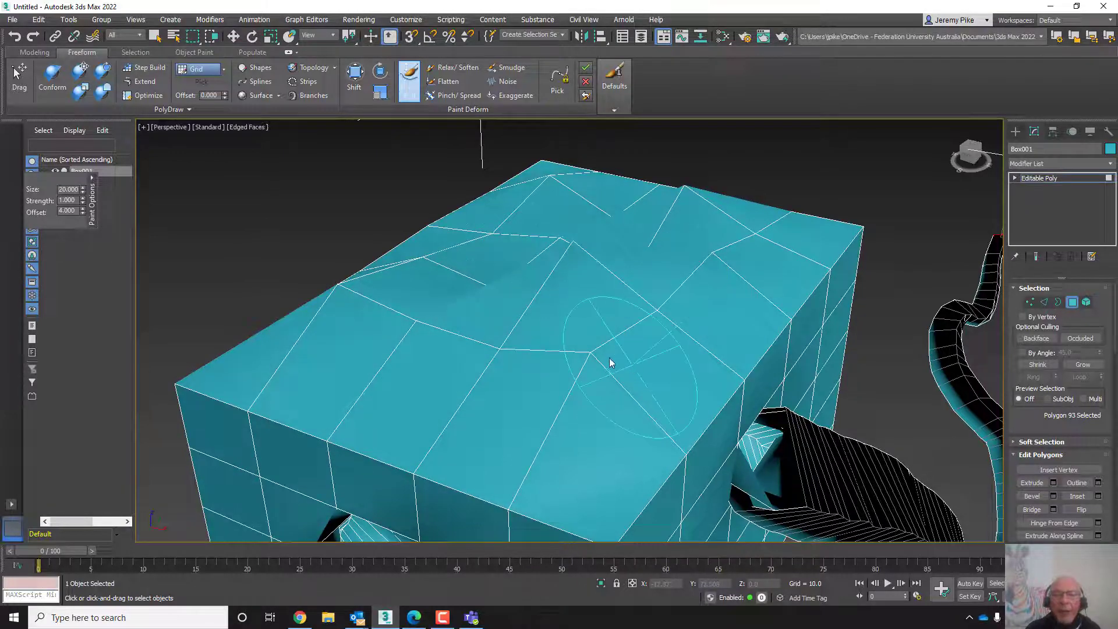
{"action": "scroll", "coordinate": [605, 356], "scroll_direction": "down", "scroll_amount": 5}
{"action": "middle_click_drag", "start_coordinate": [585, 349], "coordinate": [567, 335]}
{"action": "scroll", "coordinate": [559, 409], "scroll_direction": "up", "scroll_amount": 3}
{"action": "middle_click_drag", "start_coordinate": [559, 410], "coordinate": [515, 239]}
{"action": "mouse_move", "coordinate": [488, 325]}
{"action": "left_mouse_down"}
{"action": "mouse_move", "coordinate": [462, 312]}
{"action": "mouse_move", "coordinate": [489, 314]}
{"action": "mouse_move", "coordinate": [481, 272]}
{"action": "mouse_move", "coordinate": [544, 291]}
{"action": "mouse_move", "coordinate": [526, 309]}
{"action": "mouse_move", "coordinate": [489, 229]}
{"action": "mouse_move", "coordinate": [481, 344]}
{"action": "mouse_move", "coordinate": [461, 352]}
{"action": "mouse_move", "coordinate": [593, 315]}
{"action": "mouse_move", "coordinate": [560, 193]}
{"action": "mouse_move", "coordinate": [525, 306]}
{"action": "left_mouse_up"}
{"action": "mouse_move", "coordinate": [525, 306]}
{"action": "middle_mouse_down"}
{"action": "mouse_move", "coordinate": [561, 379]}
{"action": "mouse_move", "coordinate": [633, 347]}
{"action": "mouse_move", "coordinate": [573, 368]}
{"action": "mouse_move", "coordinate": [512, 354]}
{"action": "mouse_move", "coordinate": [542, 356]}
{"action": "middle_mouse_up"}
{"action": "scroll", "coordinate": [561, 379], "scroll_direction": "down", "scroll_amount": 5}
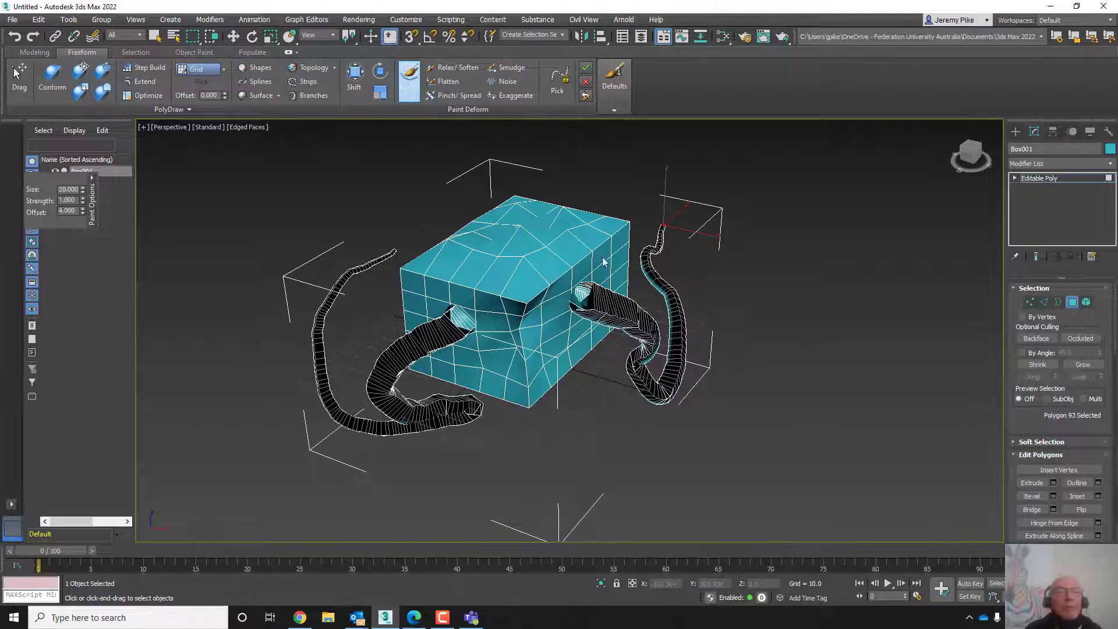
{"action": "left_click", "coordinate": [442, 617]}
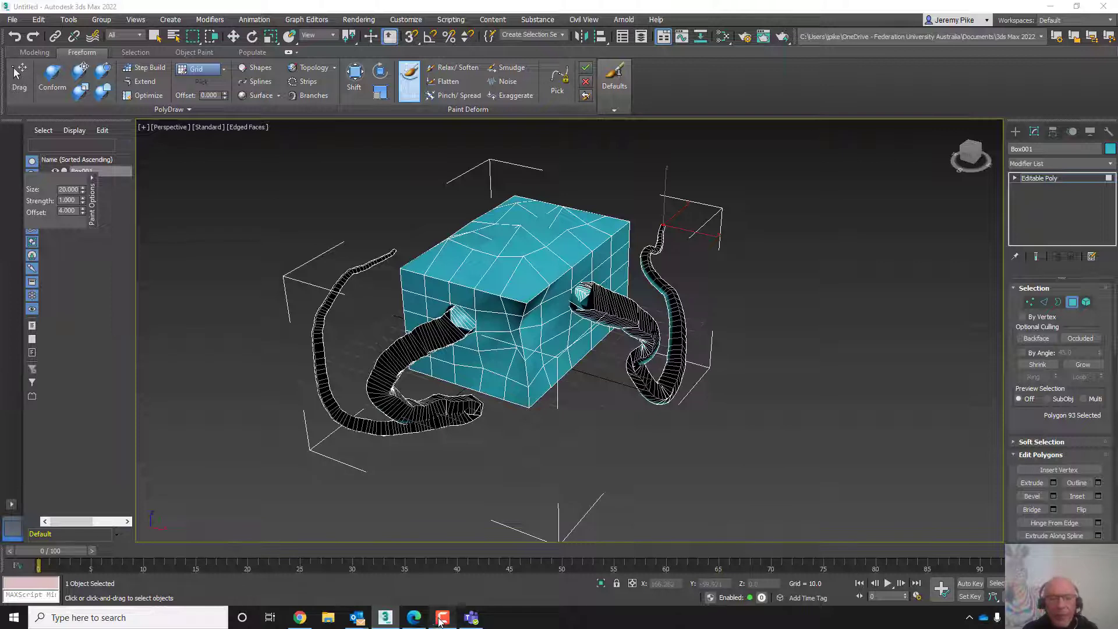
{"action": "left_click", "coordinate": [848, 457]}
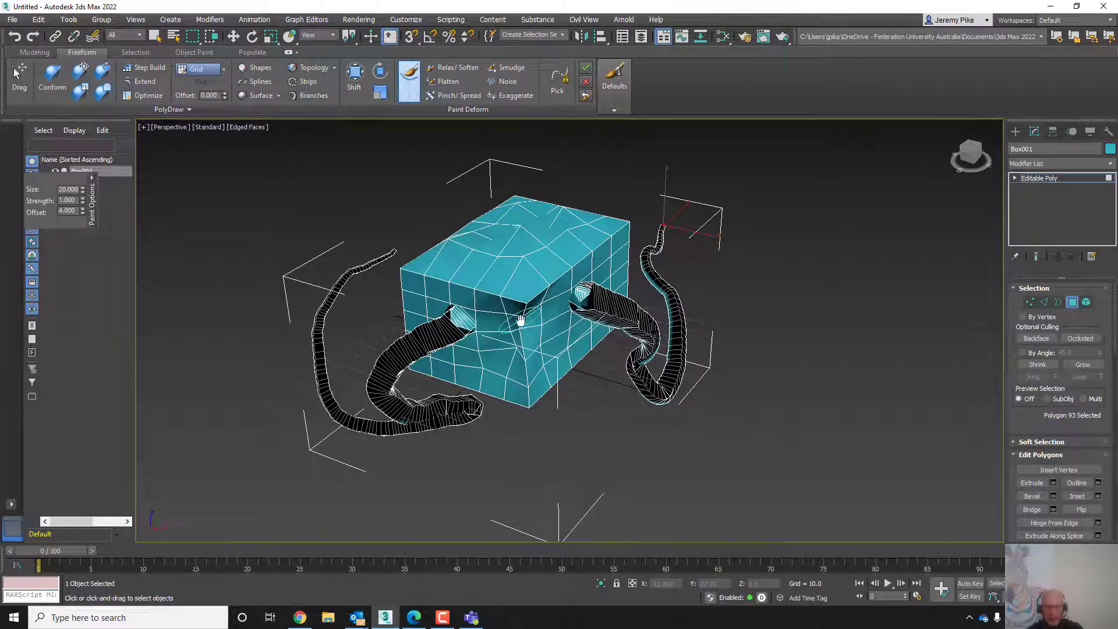
{"action": "scroll", "coordinate": [649, 408], "scroll_direction": "down", "scroll_amount": 5}
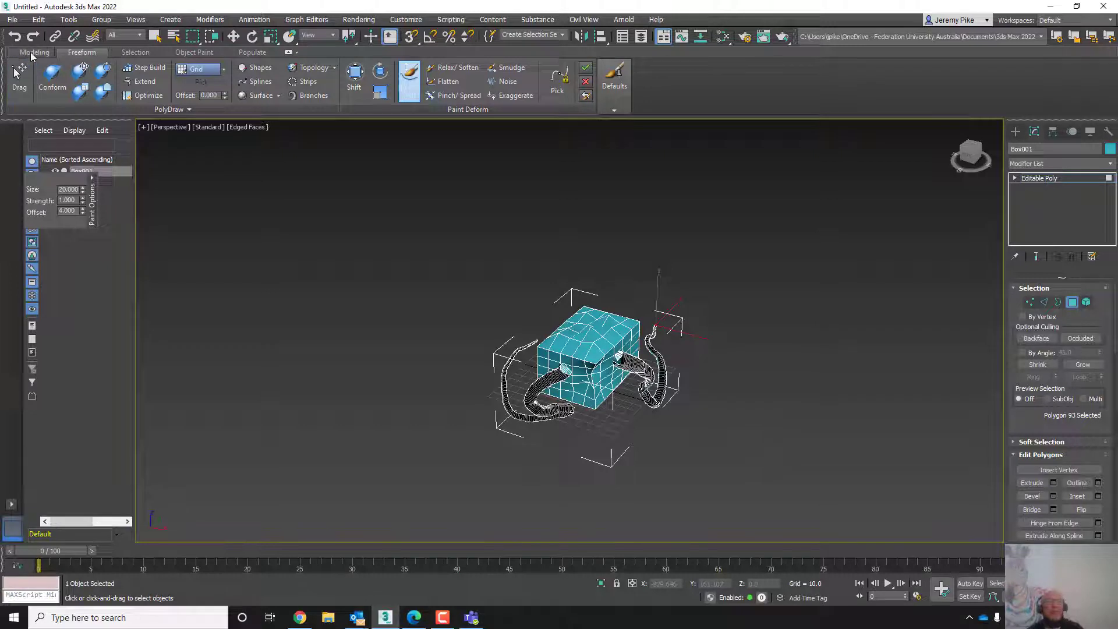
- Return to the Modeling ribbon at object level, delete the box and open the Create panel
{"action": "left_click", "coordinate": [32, 53]}
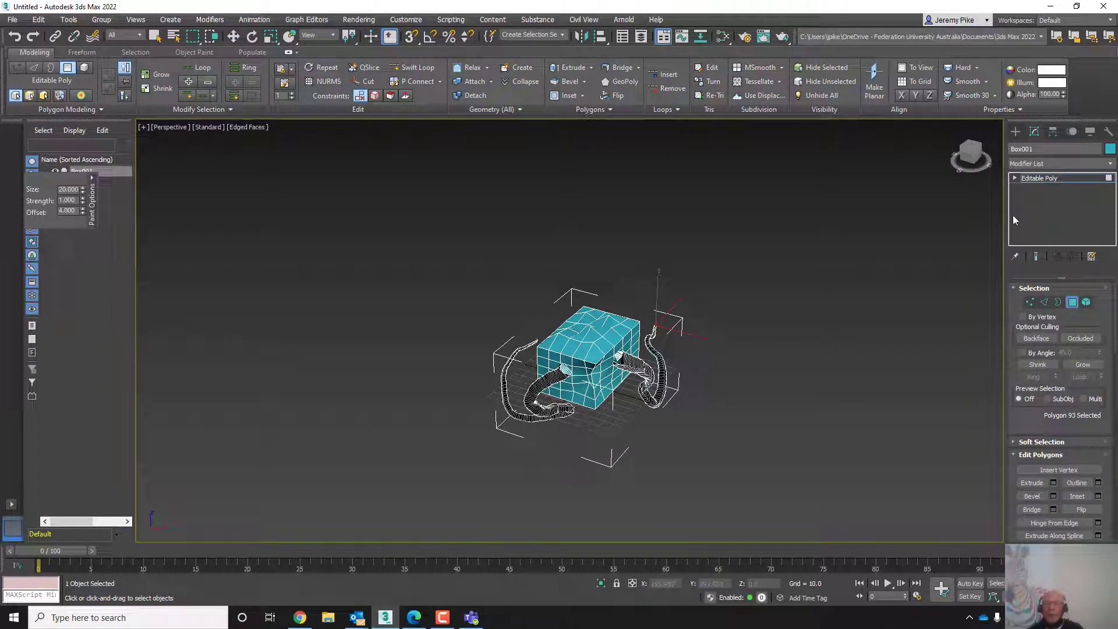
{"action": "left_click", "coordinate": [1029, 179]}
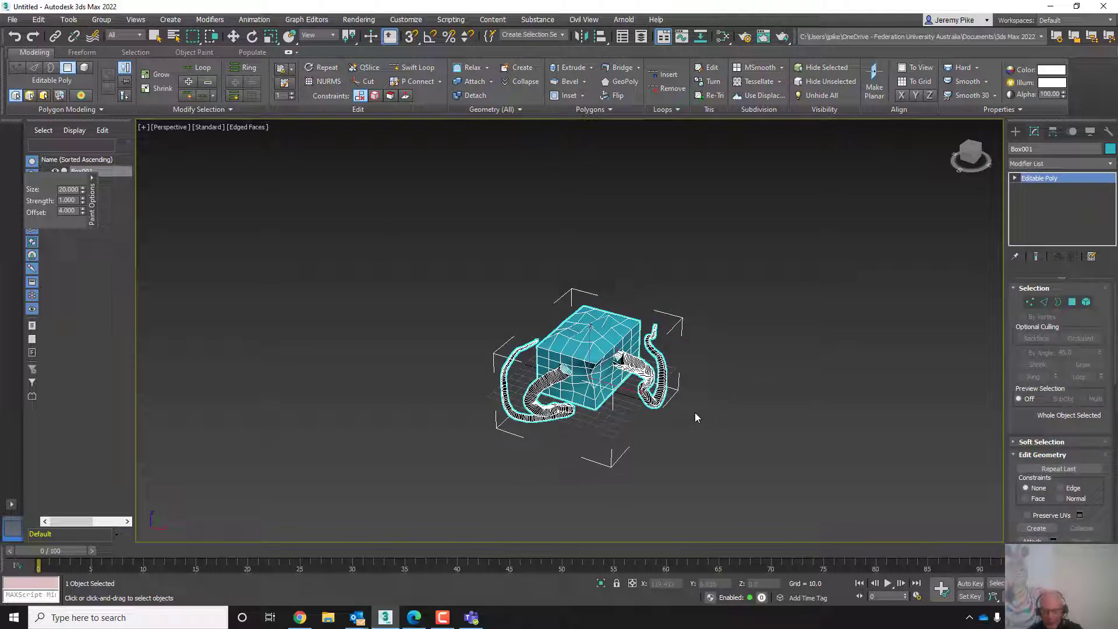
{"action": "key", "text": "Delete"}
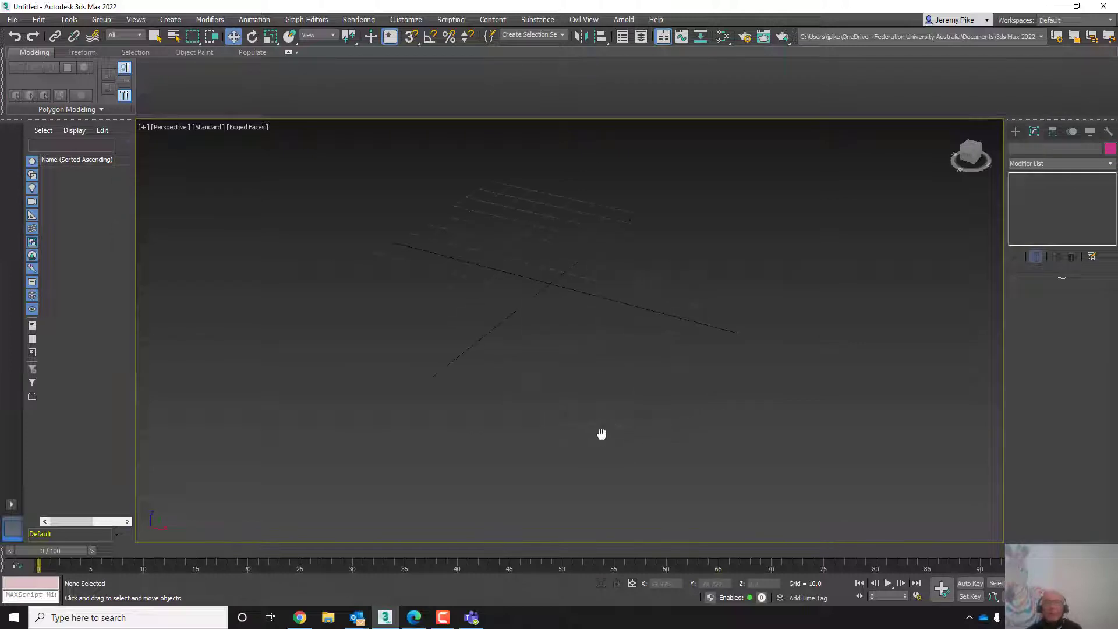
{"action": "left_click", "coordinate": [1015, 131]}
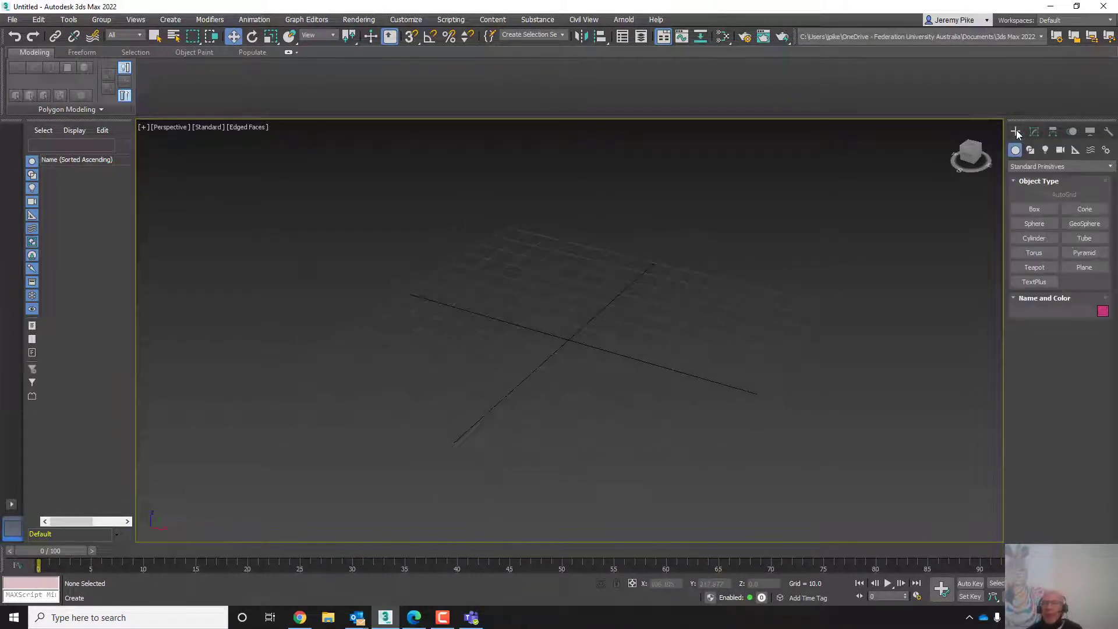
{"action": "left_click", "coordinate": [1034, 223]}
{"action": "left_click_drag", "start_coordinate": [497, 350], "coordinate": [564, 378]}
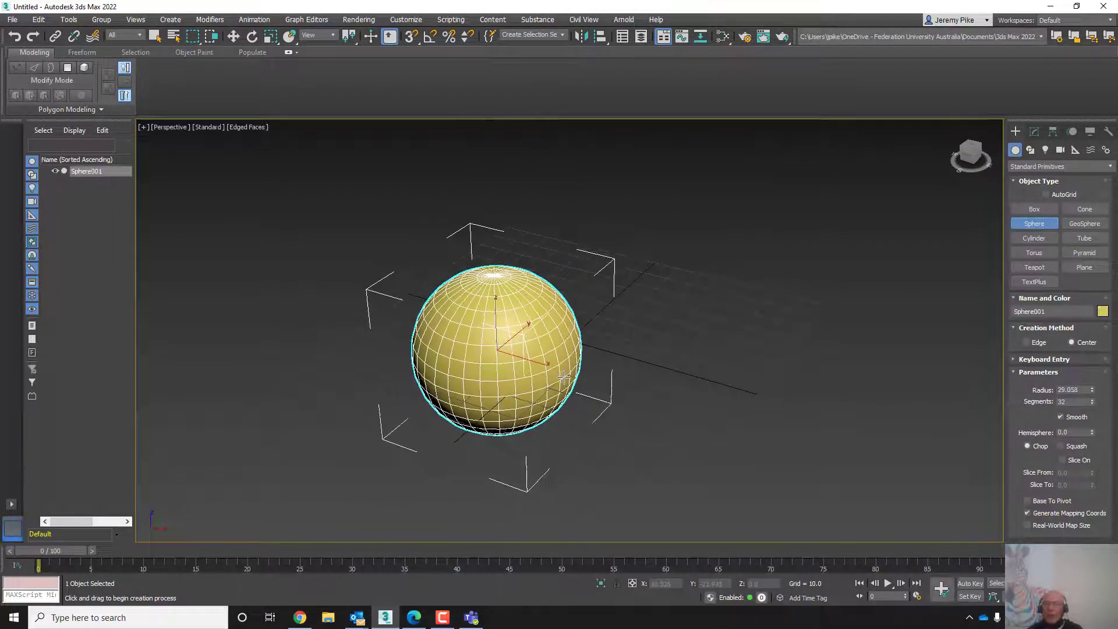
{"action": "key", "text": "ctrl+z"}
- Create a box about 28 long, 13 wide and 28 high with 5 segments in each direction
{"action": "left_click", "coordinate": [1018, 210]}
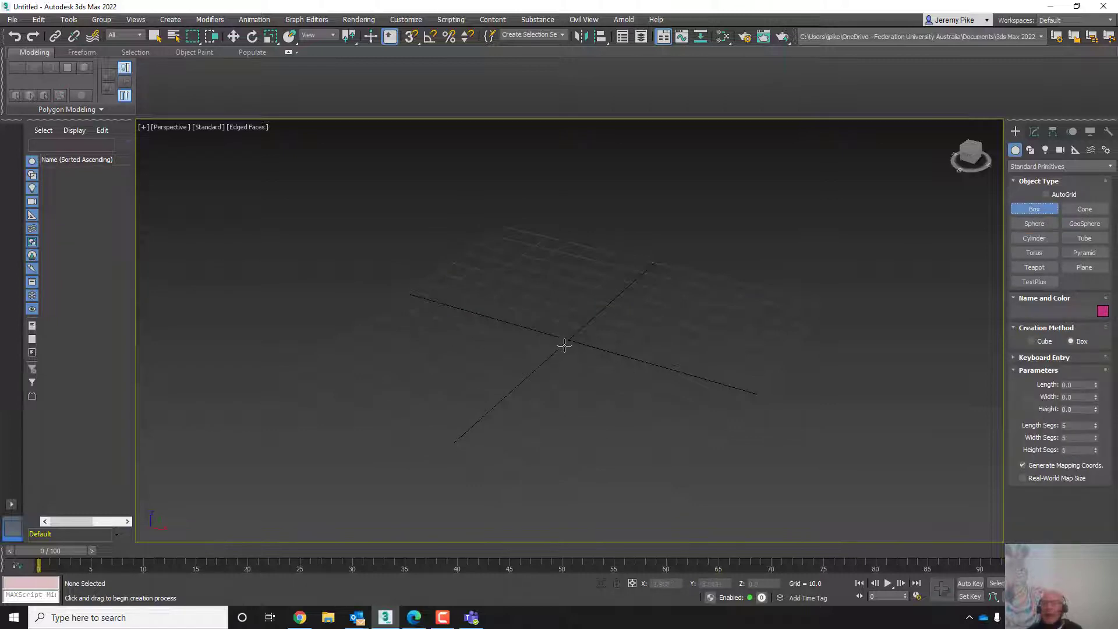
{"action": "left_click_drag", "start_coordinate": [564, 346], "coordinate": [593, 287]}
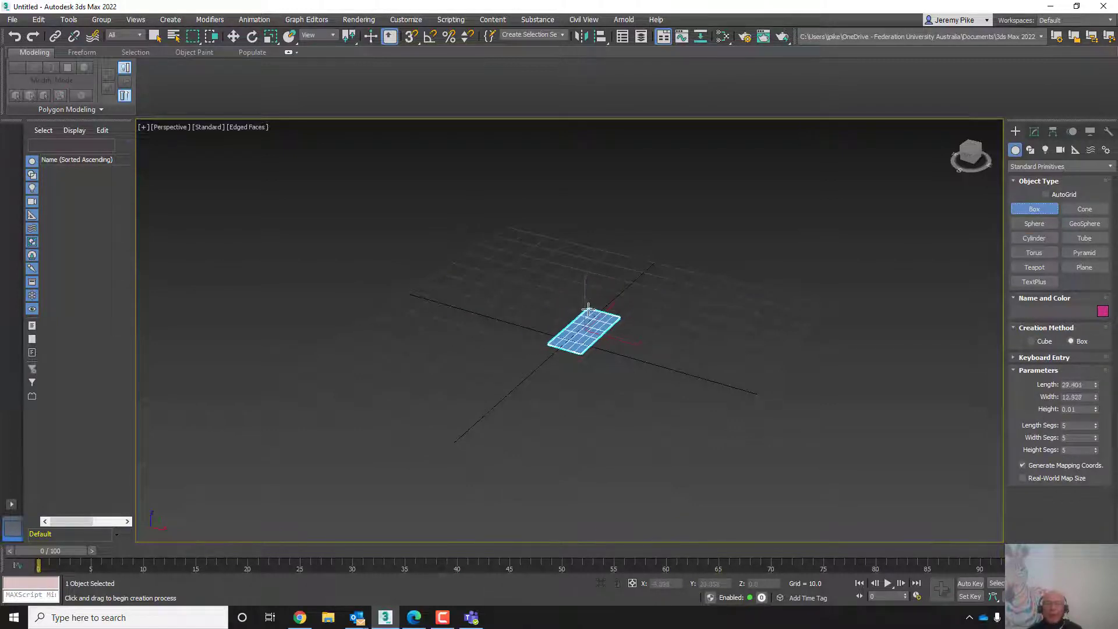
{"action": "left_click", "coordinate": [572, 199]}
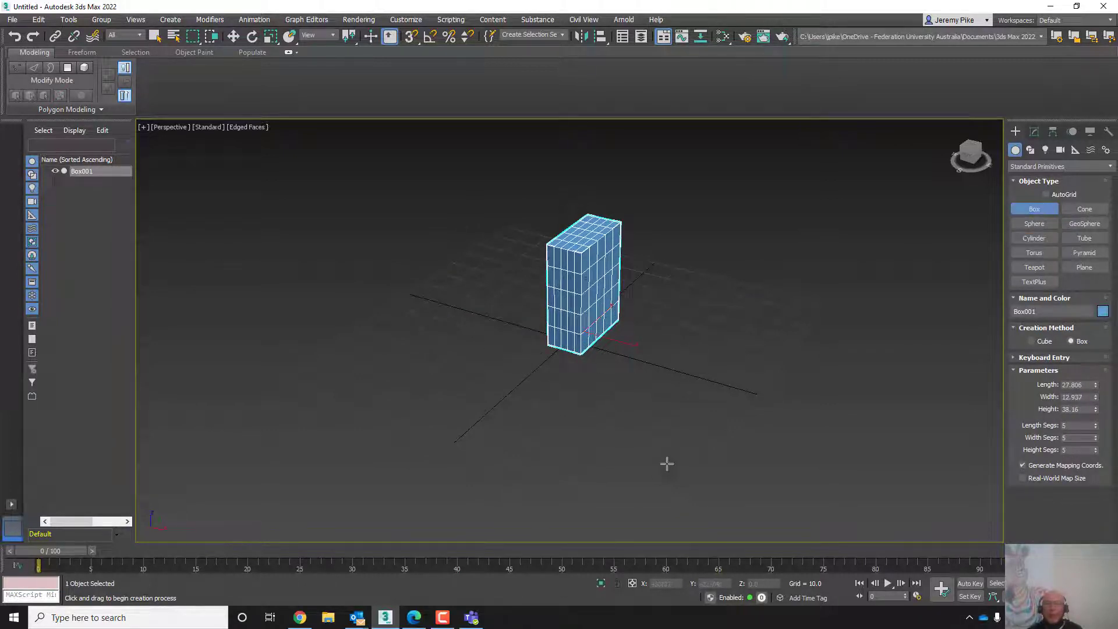
- Convert the box to an Editable Poly object
{"action": "middle_click_drag", "start_coordinate": [667, 463], "coordinate": [656, 508]}
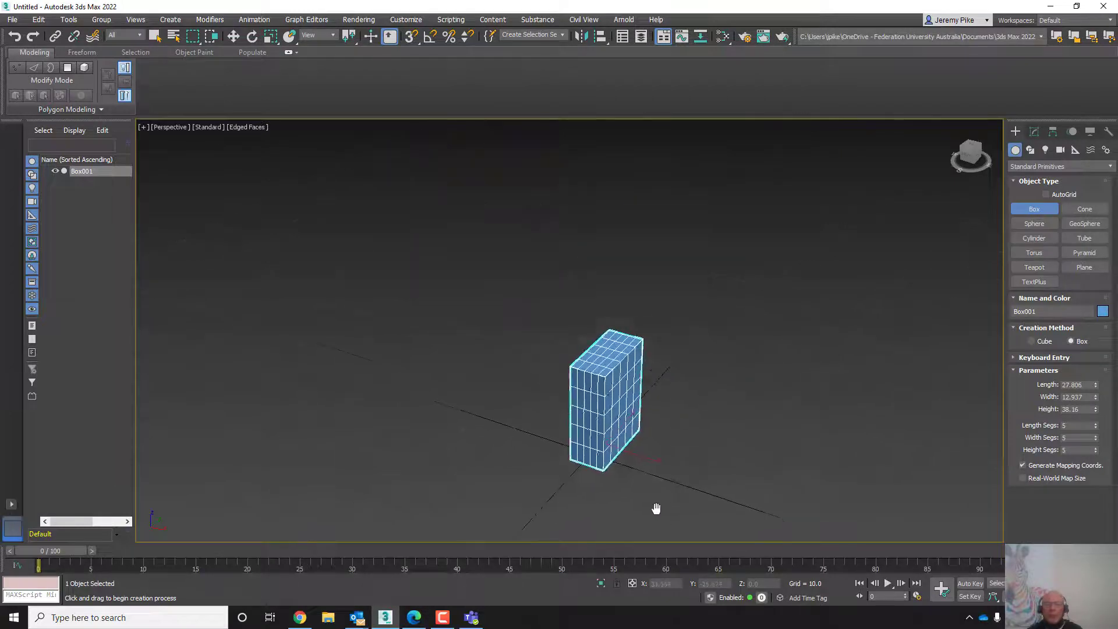
{"action": "scroll", "coordinate": [656, 508], "scroll_direction": "up", "scroll_amount": 2}
{"action": "scroll", "coordinate": [624, 440], "scroll_direction": "down", "scroll_amount": 1}
{"action": "middle_click_drag", "start_coordinate": [612, 427], "coordinate": [624, 464]}
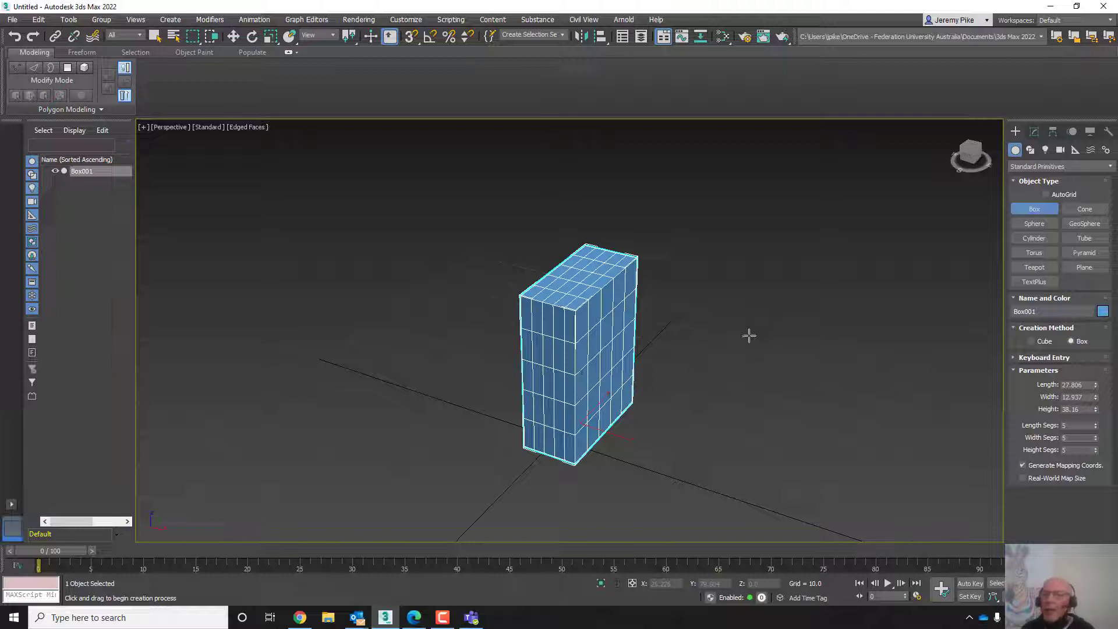
{"action": "key", "text": "w"}
{"action": "right_click", "coordinate": [588, 349]}
{"action": "mouse_move", "coordinate": [635, 464]}
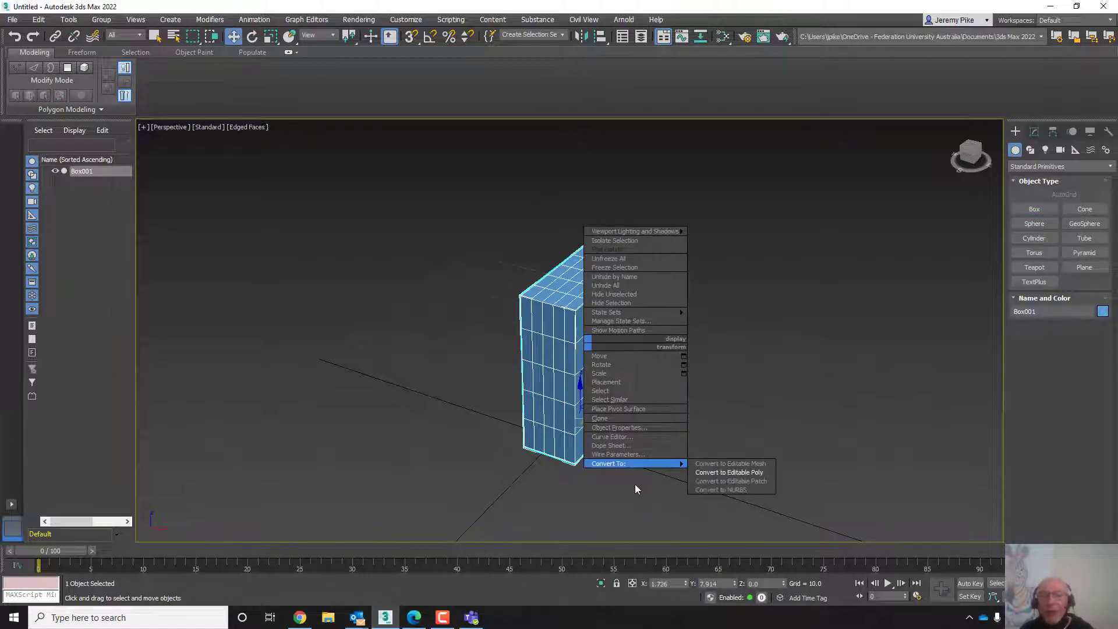
{"action": "left_click", "coordinate": [711, 472]}
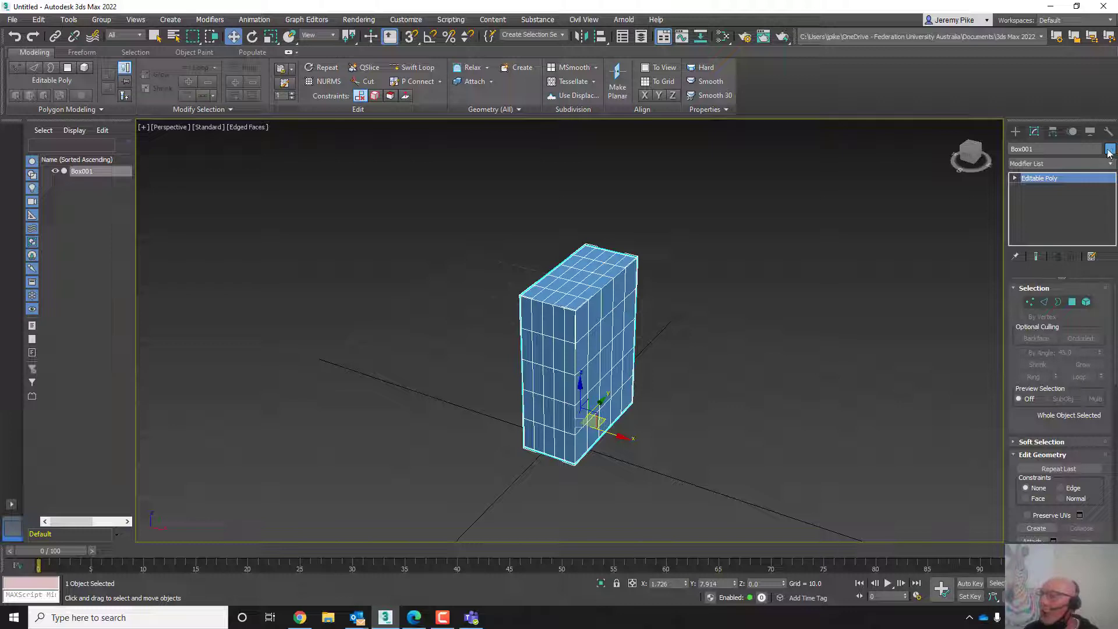
- Rename the box as myBox
{"action": "left_click", "coordinate": [1045, 151]}
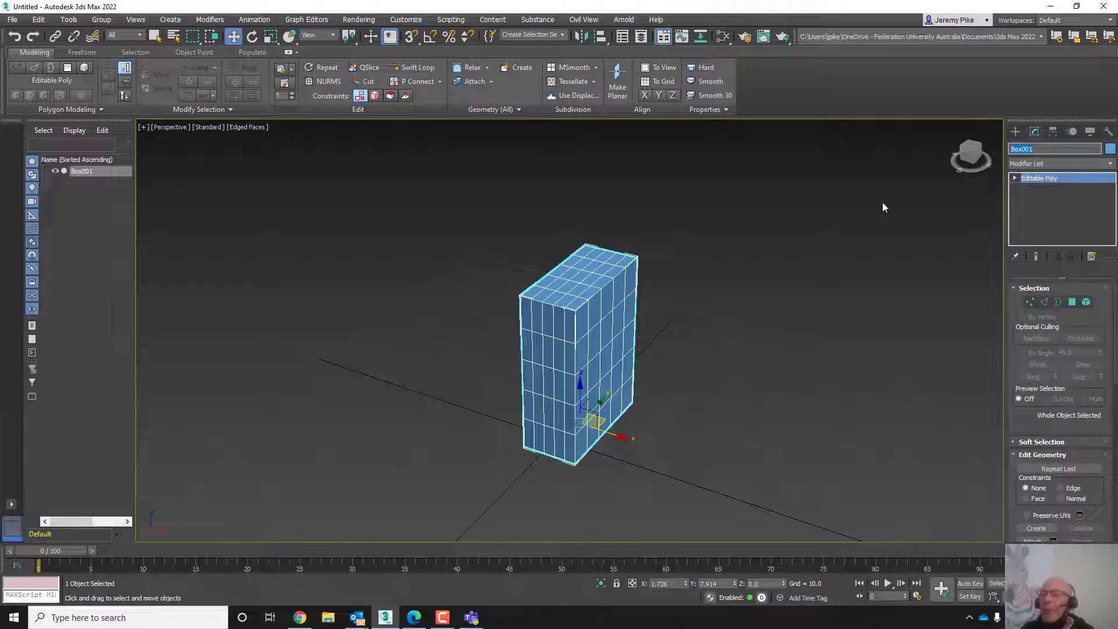
{"action": "type", "text": "my"}
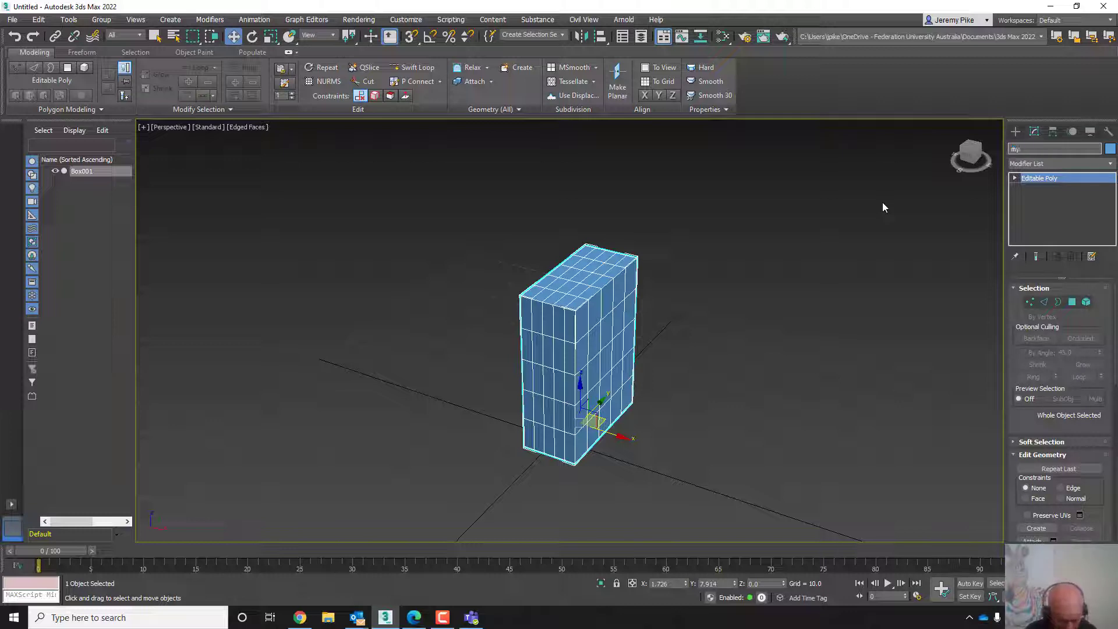
{"action": "type", "text": "Bo"}
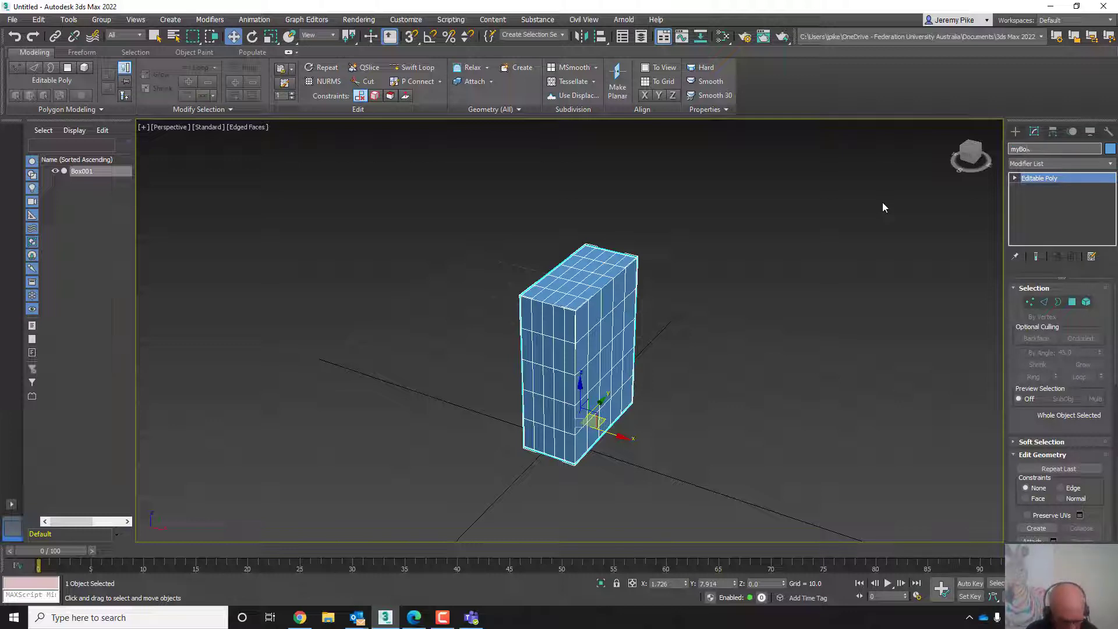
{"action": "type", "text": "x"}
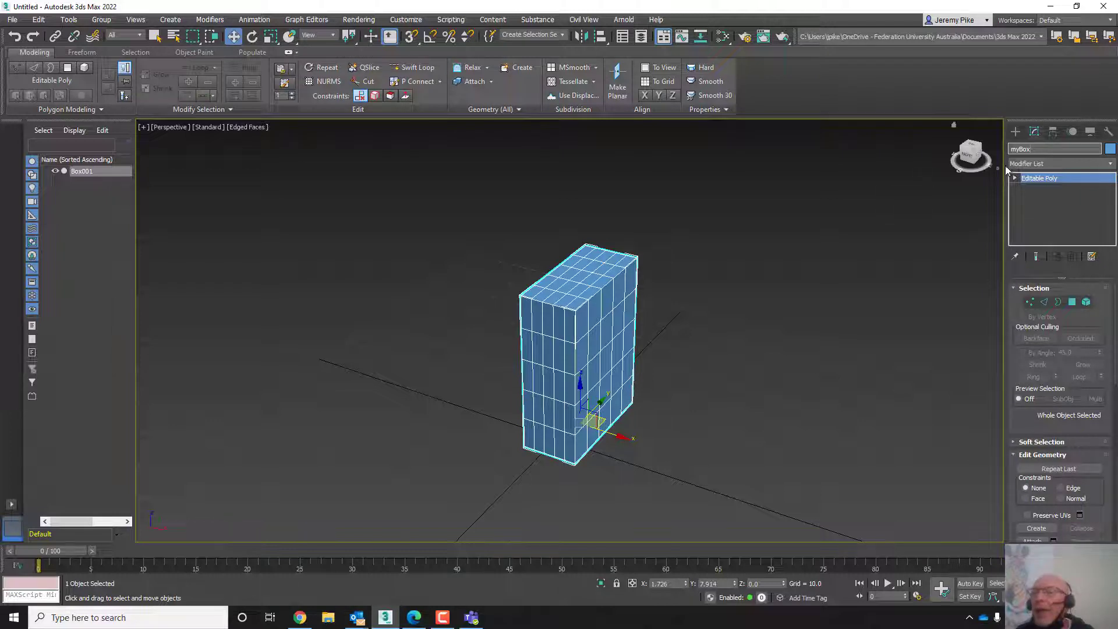
{"action": "key", "text": "Return"}
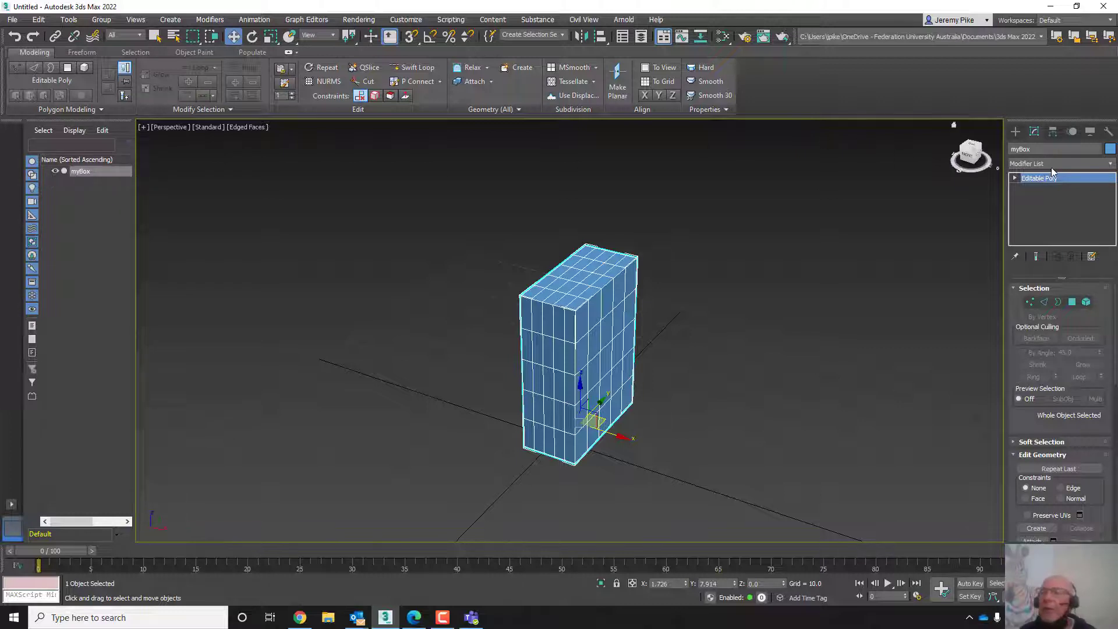
- Change the box's object colour to red from the basic palette
{"action": "left_click", "coordinate": [1110, 150]}
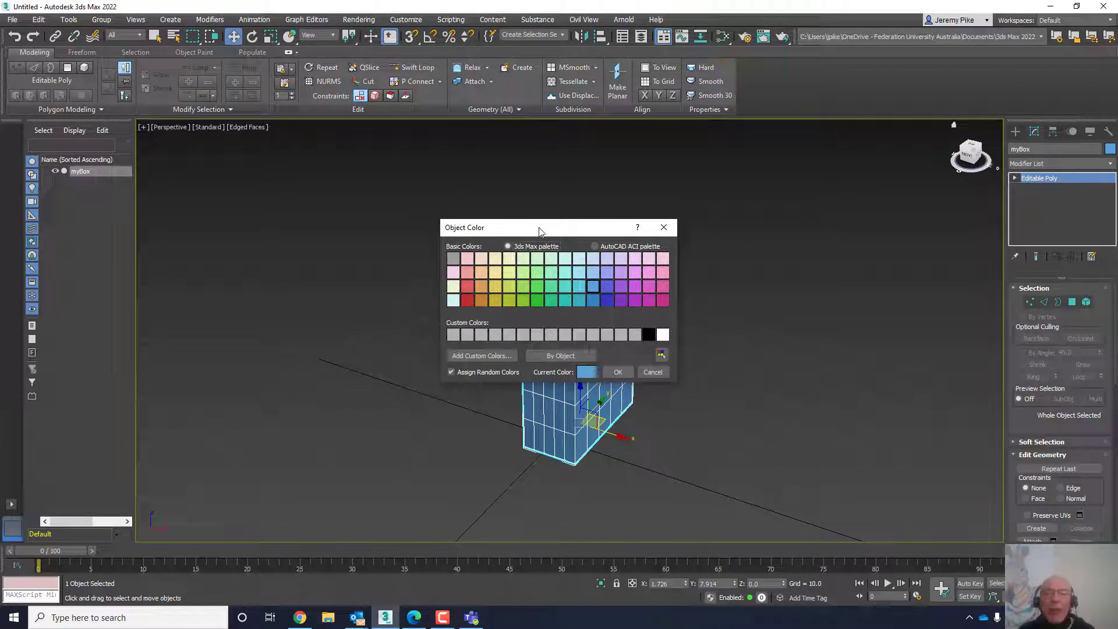
{"action": "left_click_drag", "start_coordinate": [539, 231], "coordinate": [451, 187]}
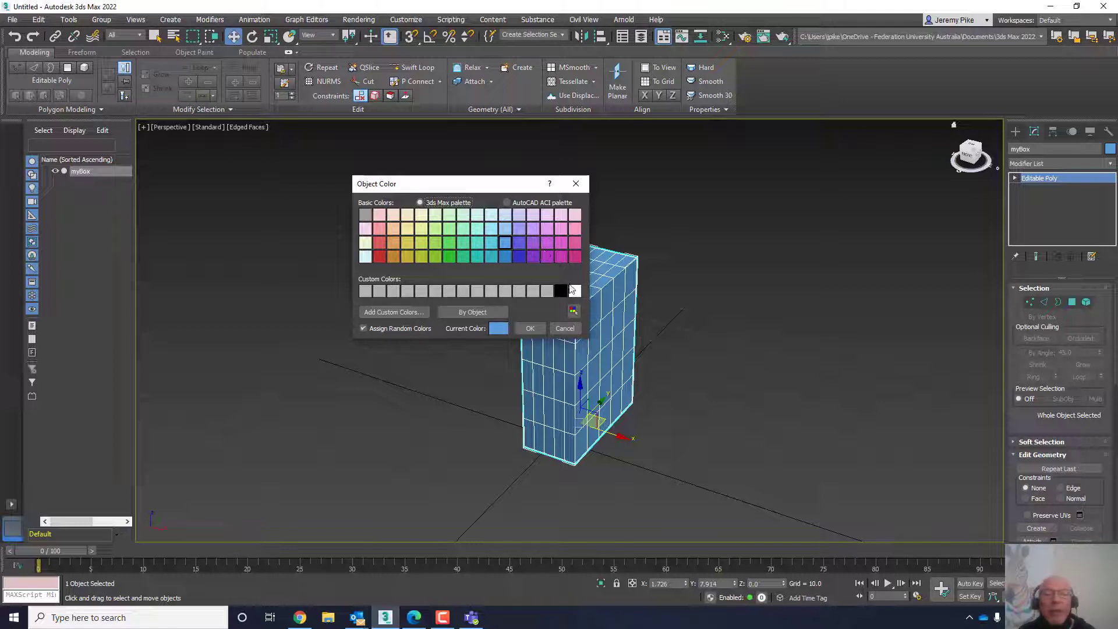
{"action": "left_click", "coordinate": [379, 241]}
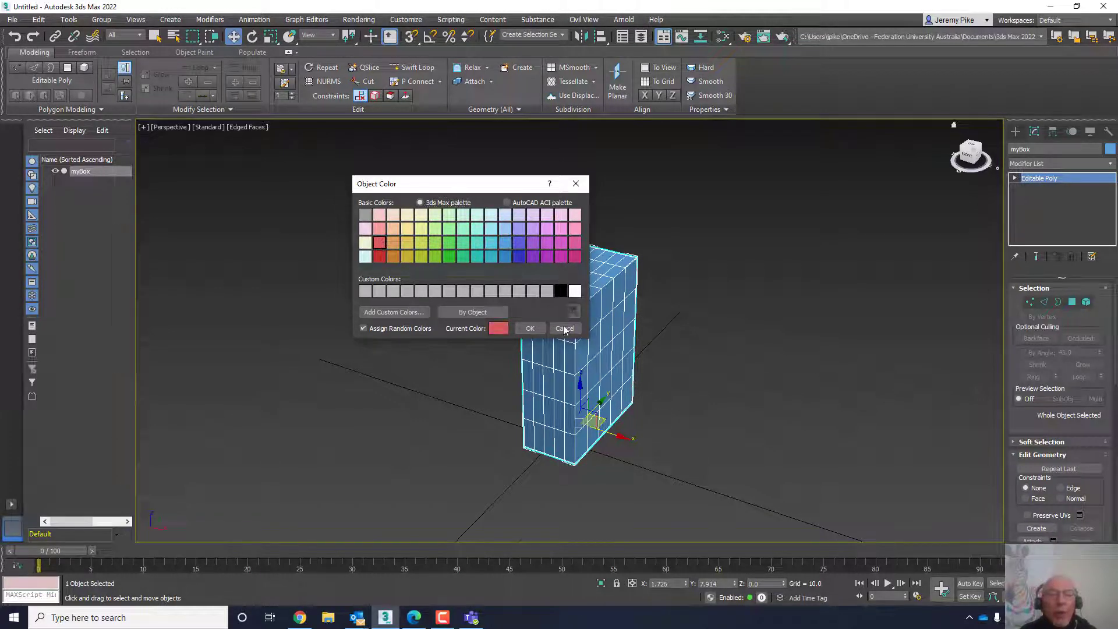
{"action": "left_click", "coordinate": [531, 329]}
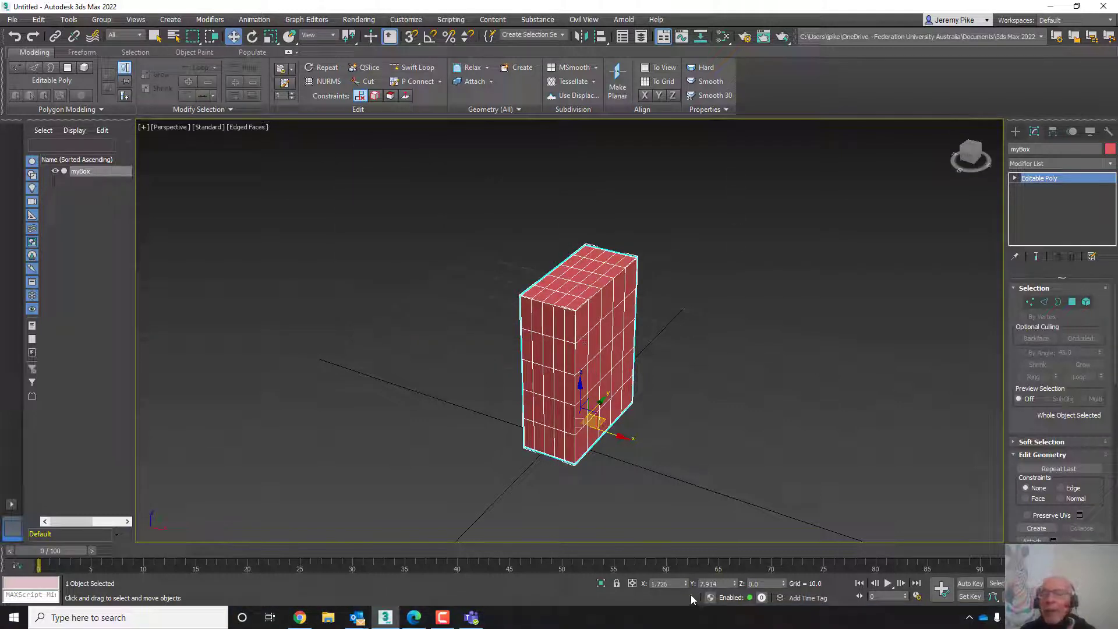
- Add a TurboSmooth modifier to myBox from the modifier list
{"action": "scroll", "coordinate": [584, 368], "scroll_direction": "down", "scroll_amount": 6}
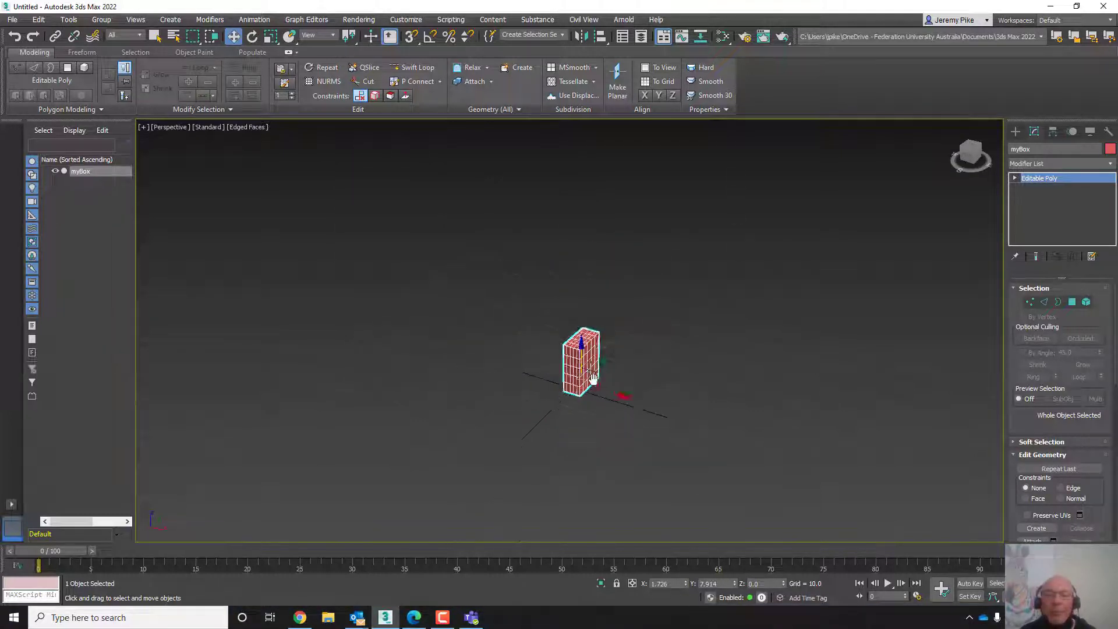
{"action": "middle_click_drag", "start_coordinate": [582, 369], "coordinate": [555, 382]}
{"action": "scroll", "coordinate": [686, 384], "scroll_direction": "up", "scroll_amount": 4}
{"action": "scroll", "coordinate": [673, 377], "scroll_direction": "up", "scroll_amount": 3}
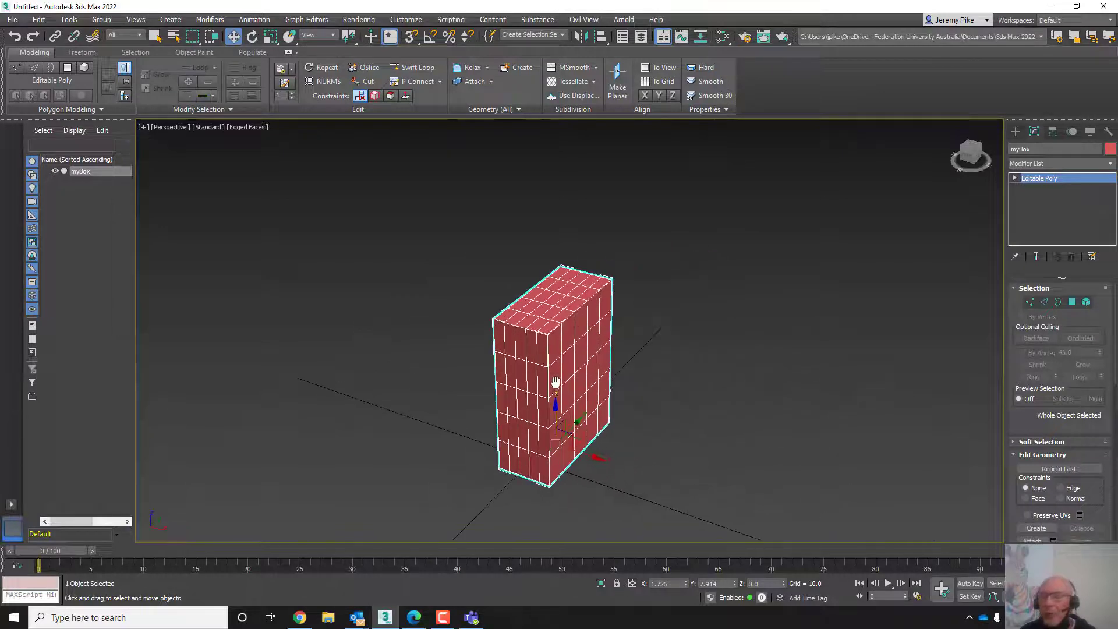
{"action": "scroll", "coordinate": [556, 383], "scroll_direction": "up", "scroll_amount": 3}
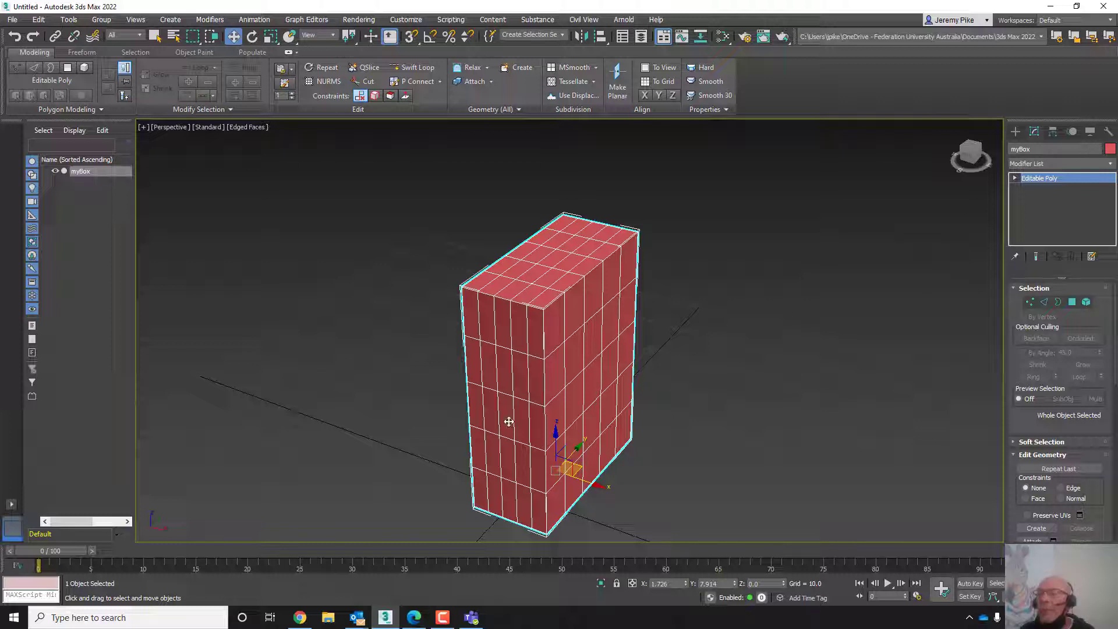
{"action": "scroll", "coordinate": [579, 406], "scroll_direction": "down", "scroll_amount": 2}
{"action": "middle_click_drag", "start_coordinate": [578, 399], "coordinate": [567, 376]}
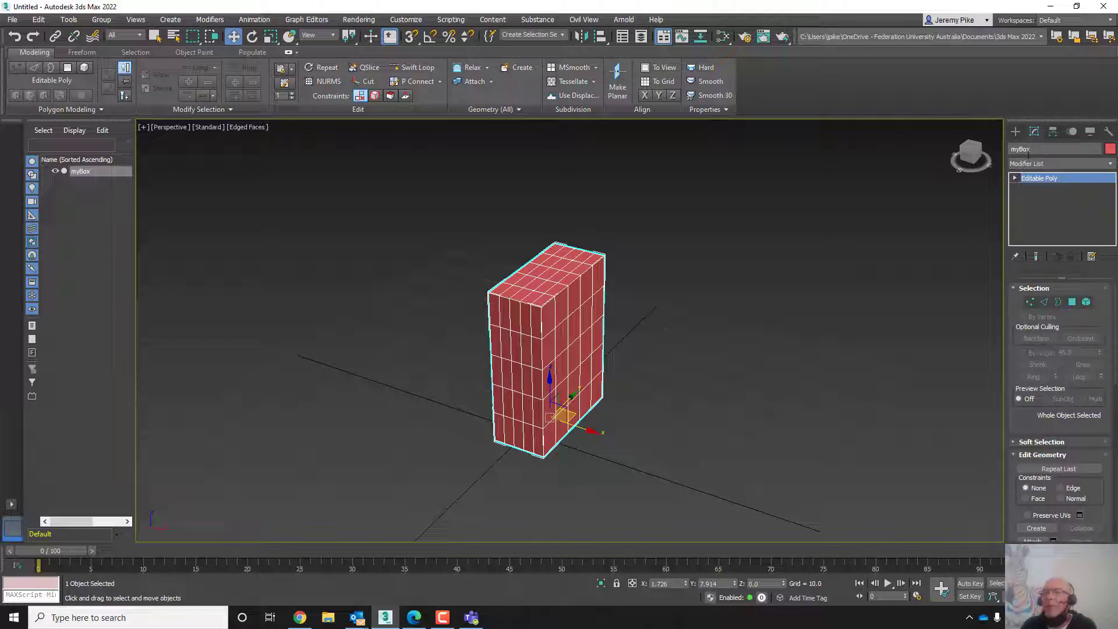
{"action": "left_click", "coordinate": [1111, 165]}
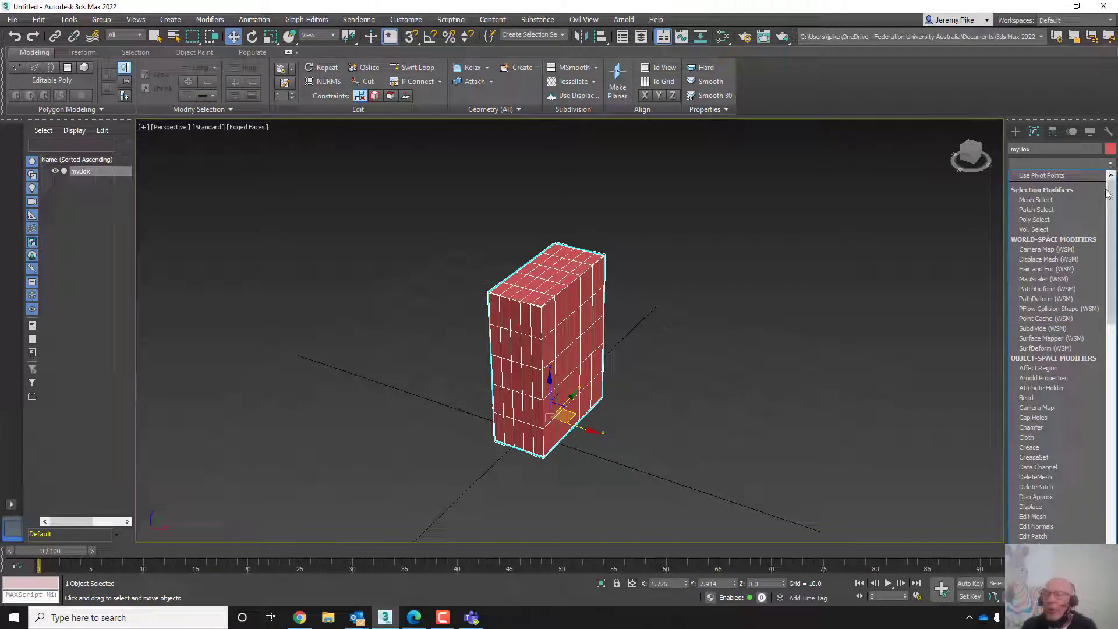
{"action": "scroll", "coordinate": [1069, 424], "scroll_direction": "down", "scroll_amount": 4}
{"action": "scroll", "coordinate": [1074, 428], "scroll_direction": "down", "scroll_amount": 18}
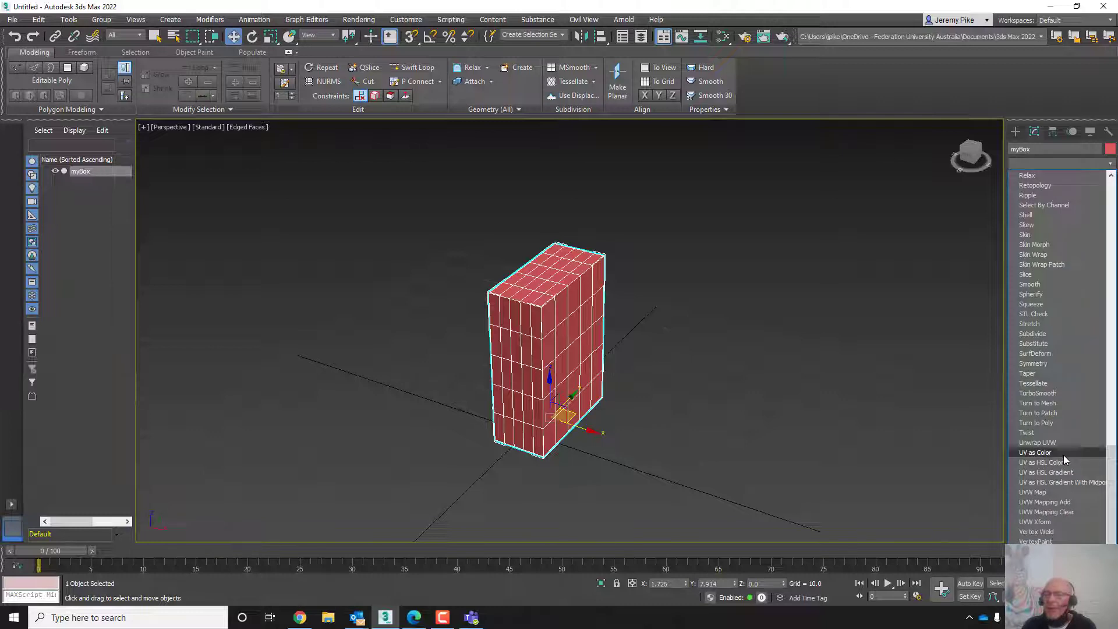
{"action": "scroll", "coordinate": [1063, 459], "scroll_direction": "up", "scroll_amount": 11}
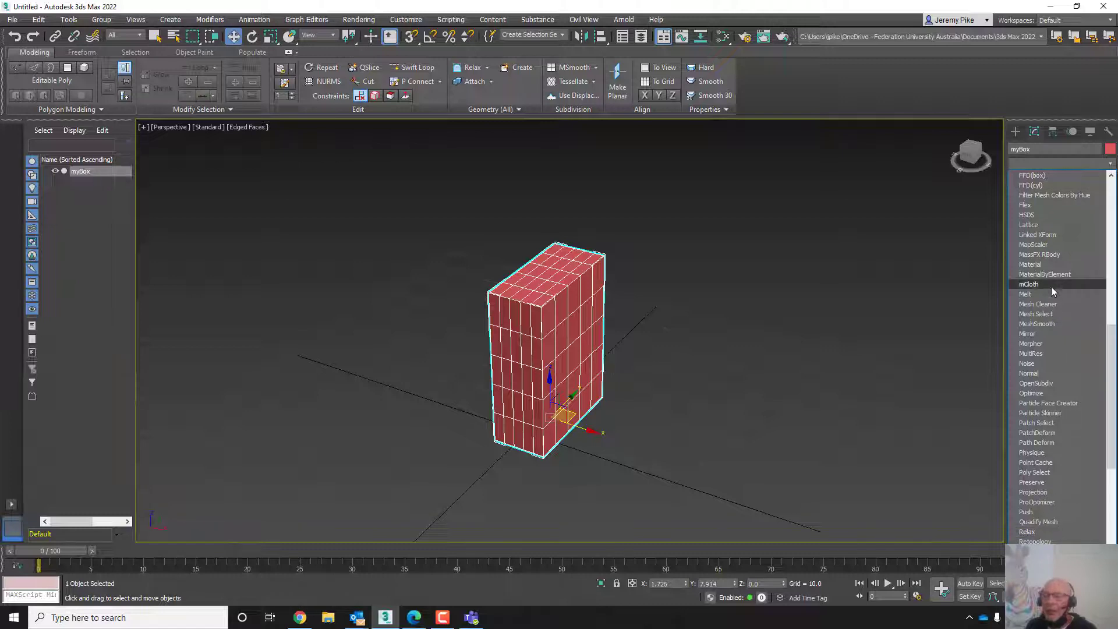
{"action": "scroll", "coordinate": [1050, 287], "scroll_direction": "down", "scroll_amount": 3}
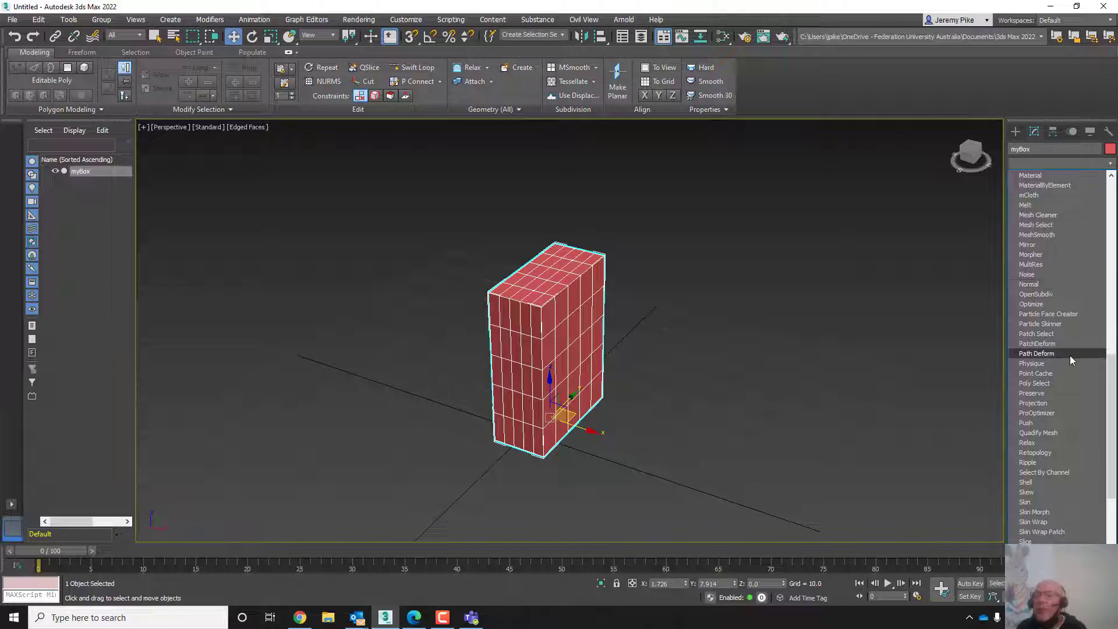
{"action": "key", "text": "t"}
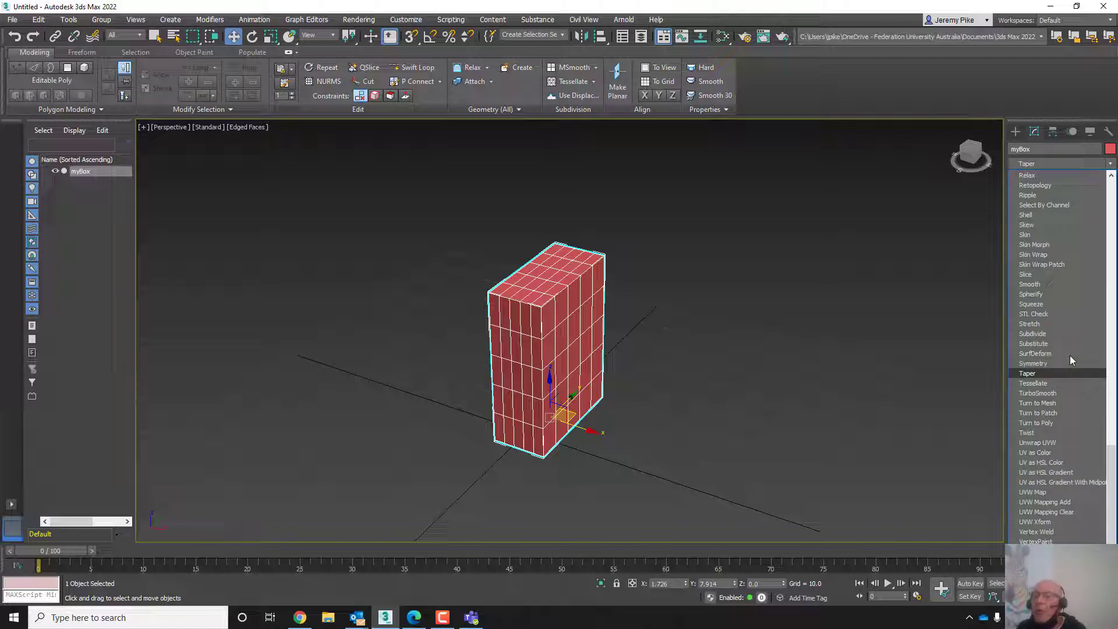
{"action": "left_click", "coordinate": [1034, 393]}
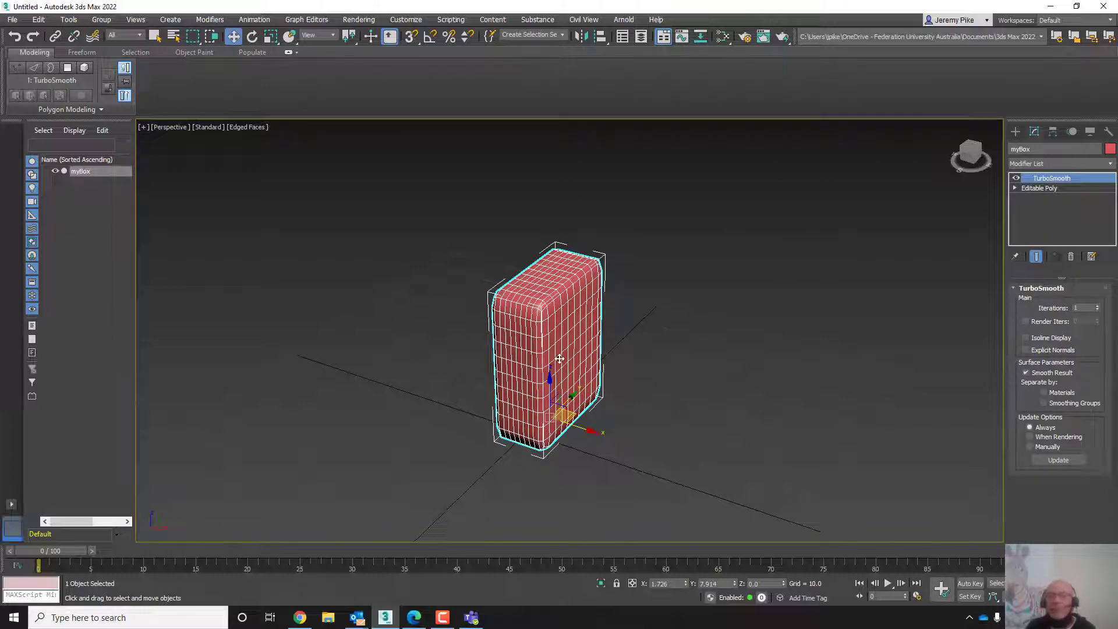
{"action": "scroll", "coordinate": [581, 357], "scroll_direction": "up", "scroll_amount": 5}
{"action": "middle_click_drag", "start_coordinate": [584, 356], "coordinate": [700, 341]}
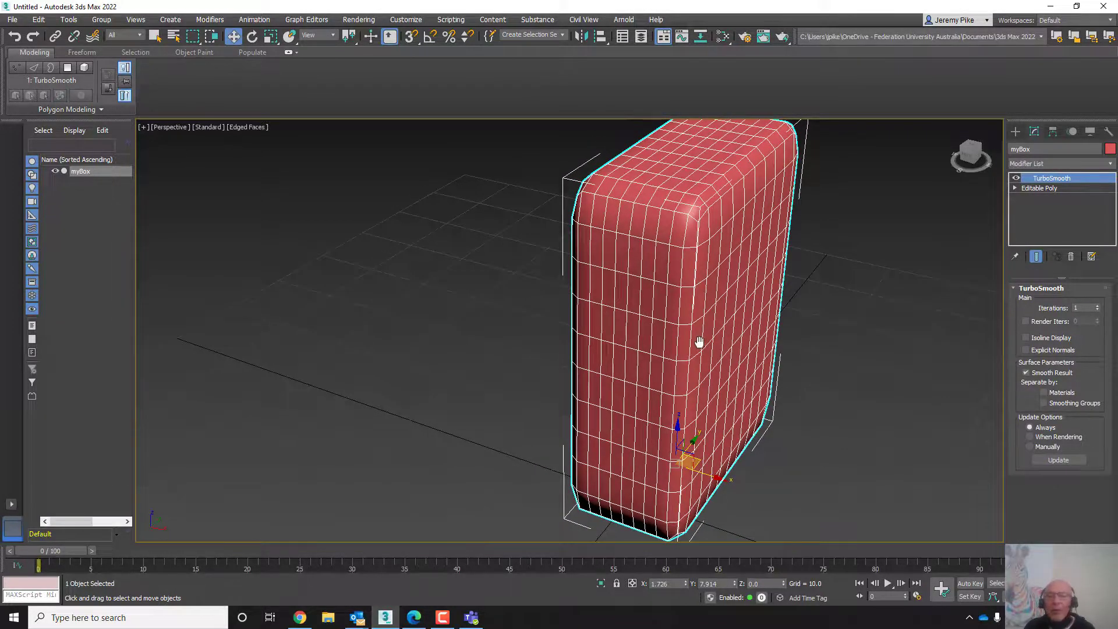
{"action": "scroll", "coordinate": [699, 342], "scroll_direction": "down", "scroll_amount": 5}
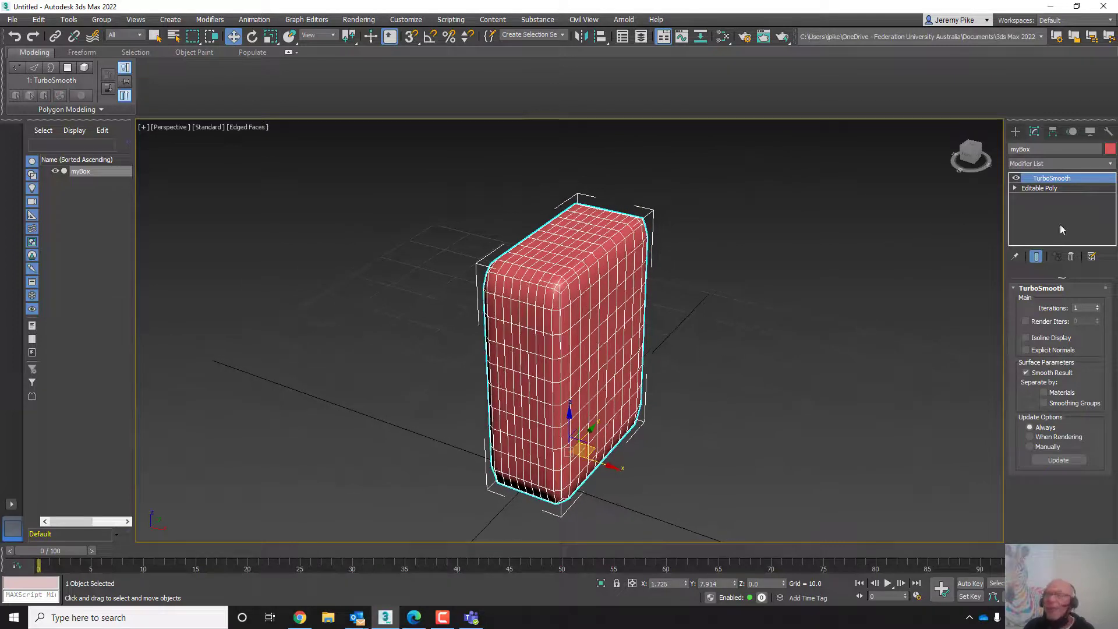
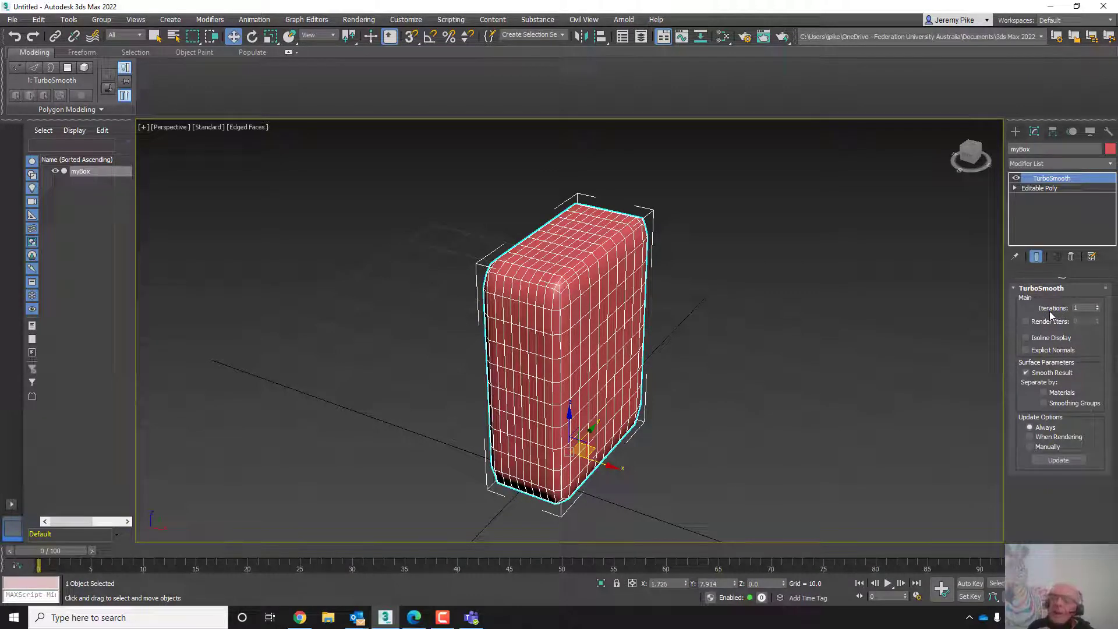
- Vary the TurboSmooth iterations up to 3, reset them, and set them to 1
{"action": "left_click", "coordinate": [1097, 307]}
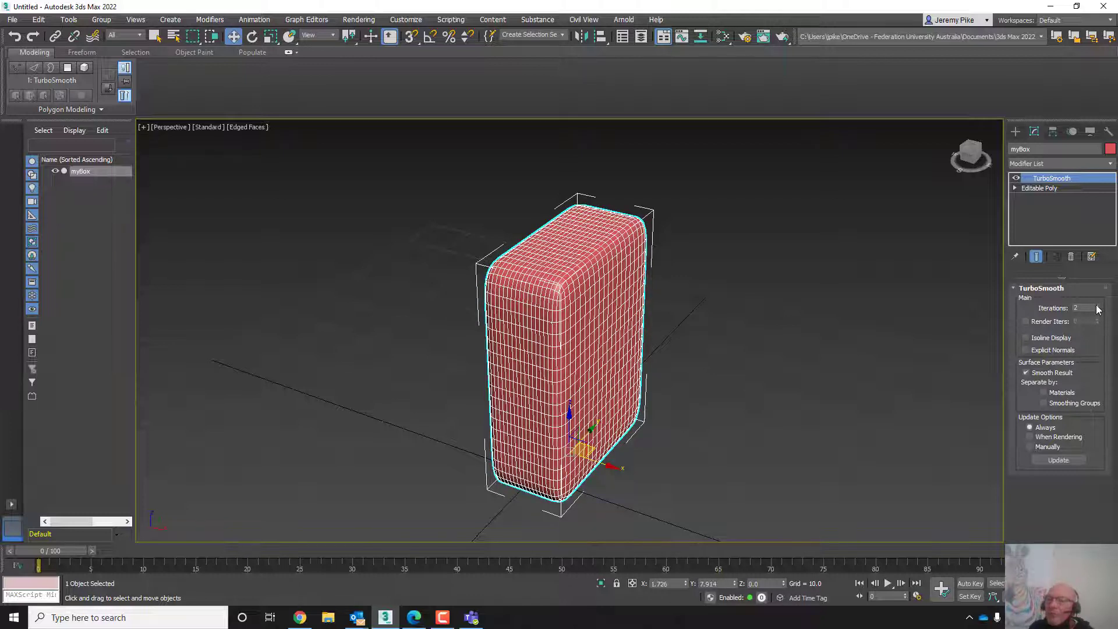
{"action": "left_click", "coordinate": [1096, 307]}
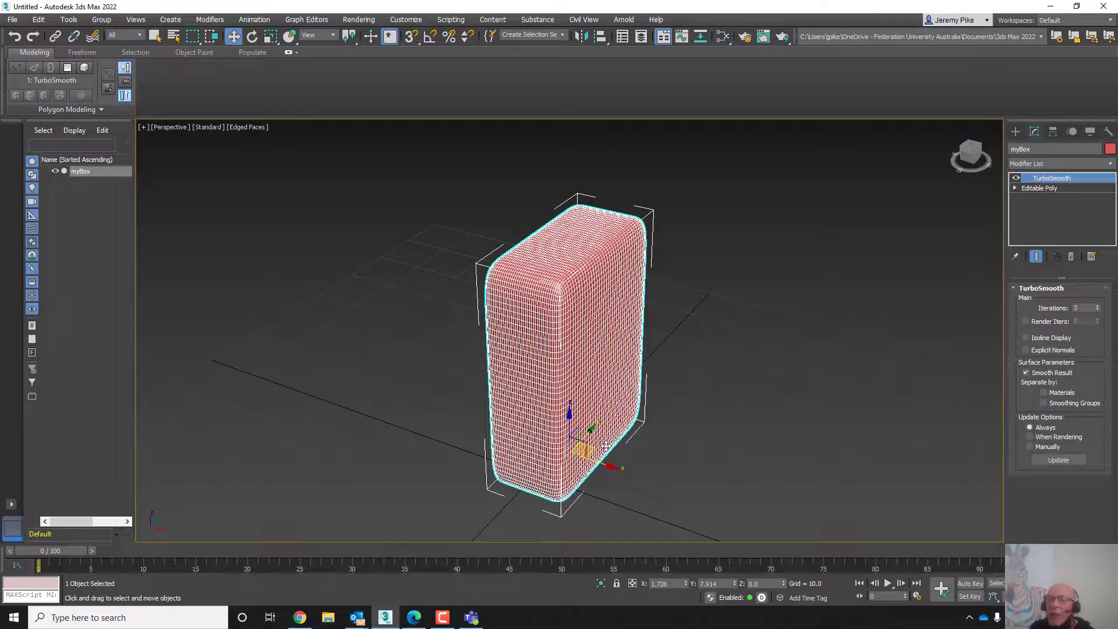
{"action": "right_click", "coordinate": [1096, 309]}
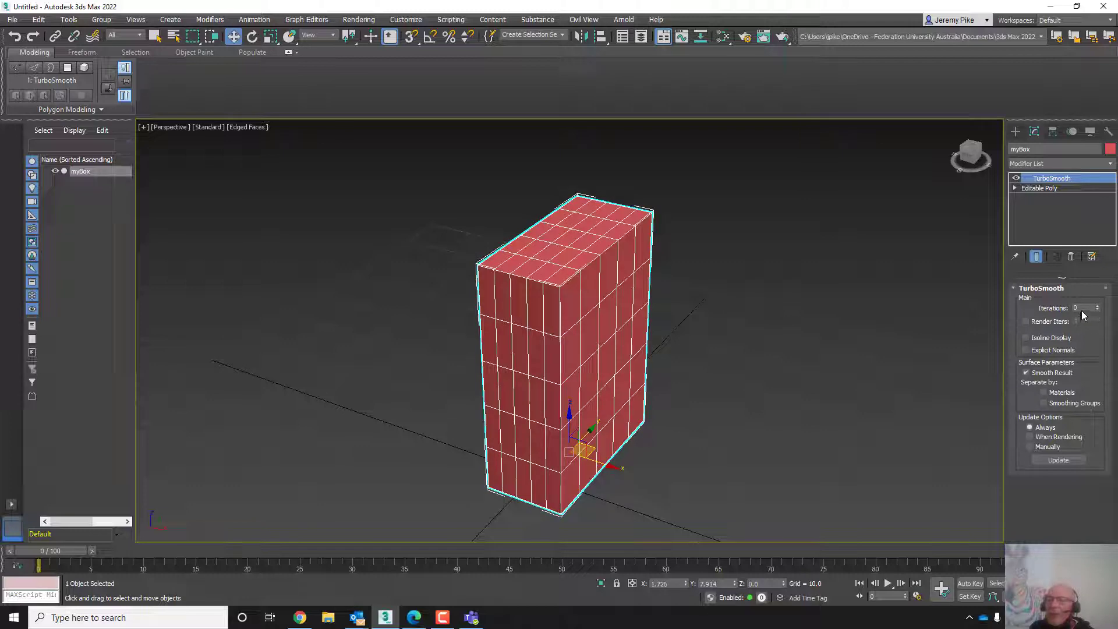
{"action": "left_click", "coordinate": [1098, 306]}
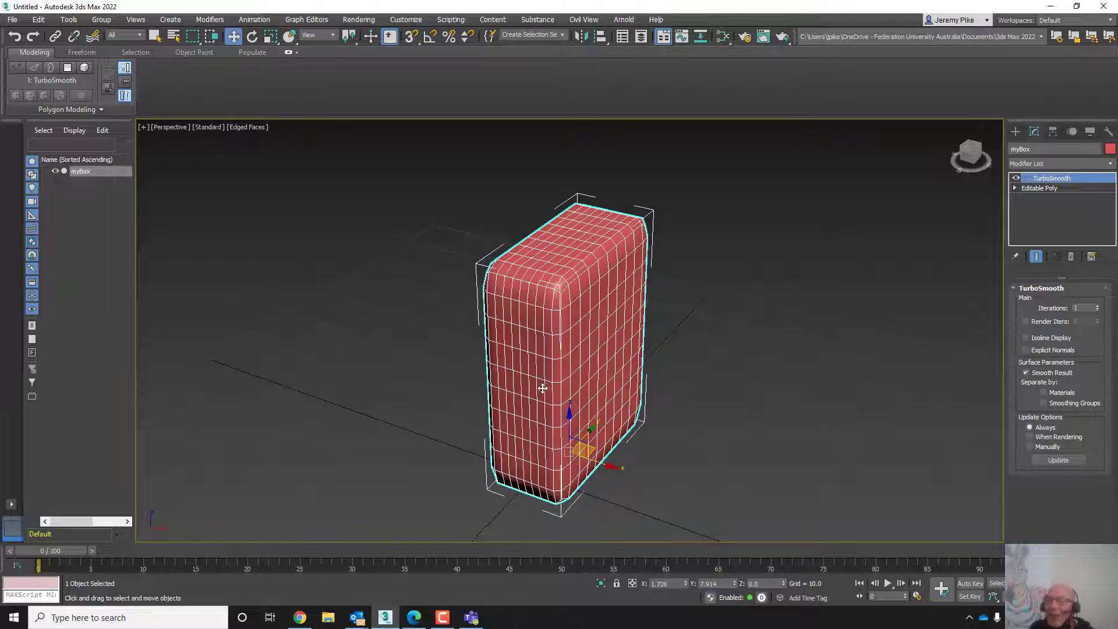
- Add an FFD 3x3x3 modifier on top of TurboSmooth on myBox
{"action": "scroll", "coordinate": [606, 400], "scroll_direction": "down", "scroll_amount": 3}
{"action": "middle_click_drag", "start_coordinate": [606, 400], "coordinate": [558, 399]}
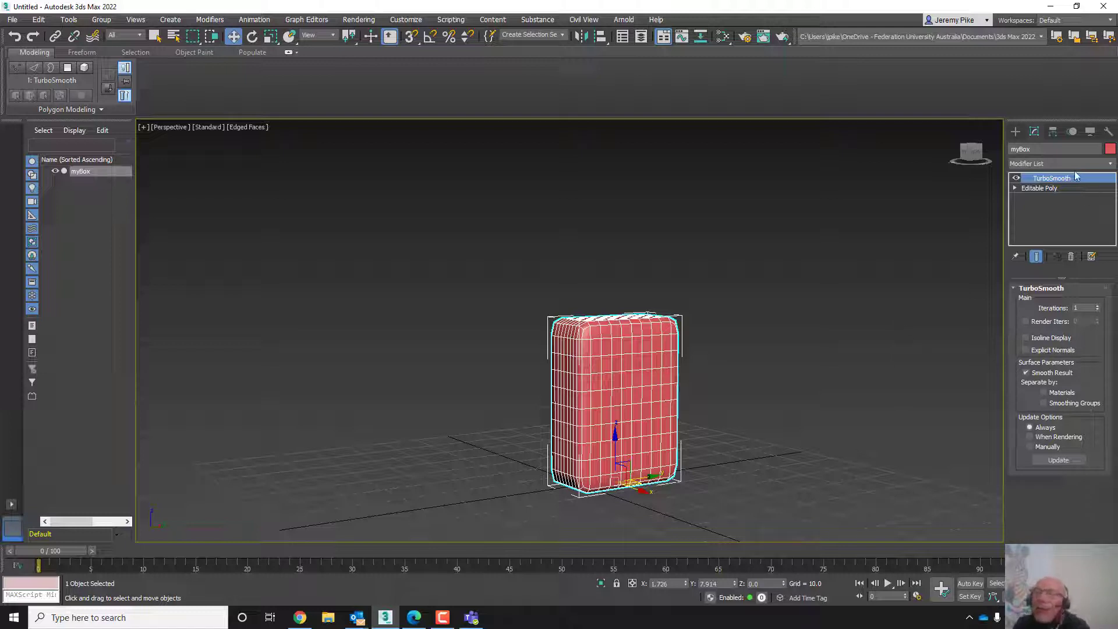
{"action": "left_click", "coordinate": [1031, 163]}
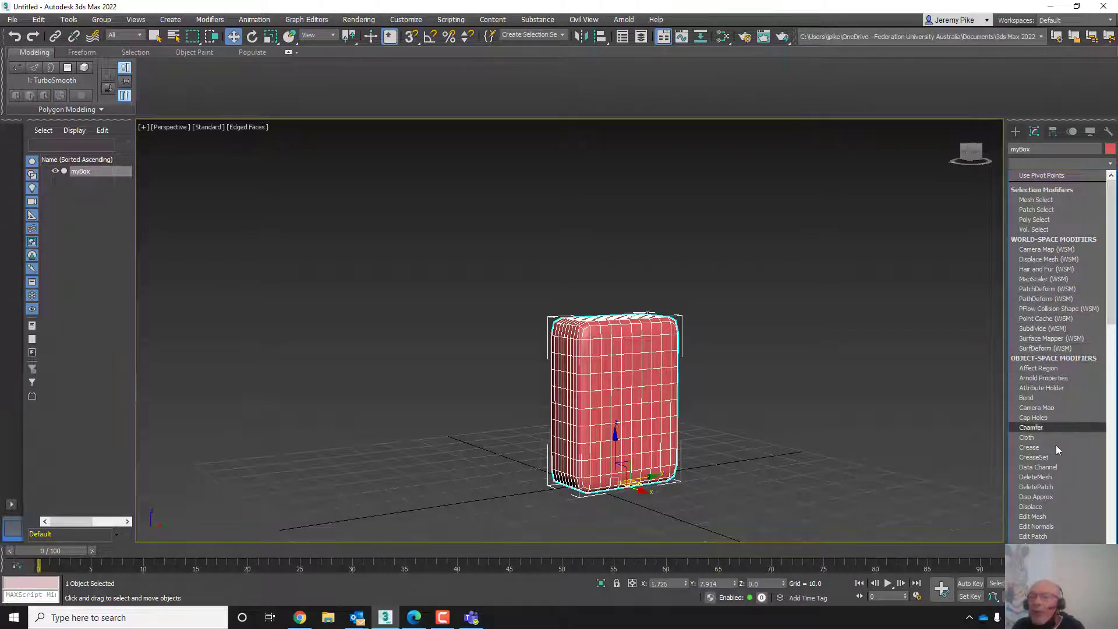
{"action": "scroll", "coordinate": [1059, 465], "scroll_direction": "down", "scroll_amount": 3}
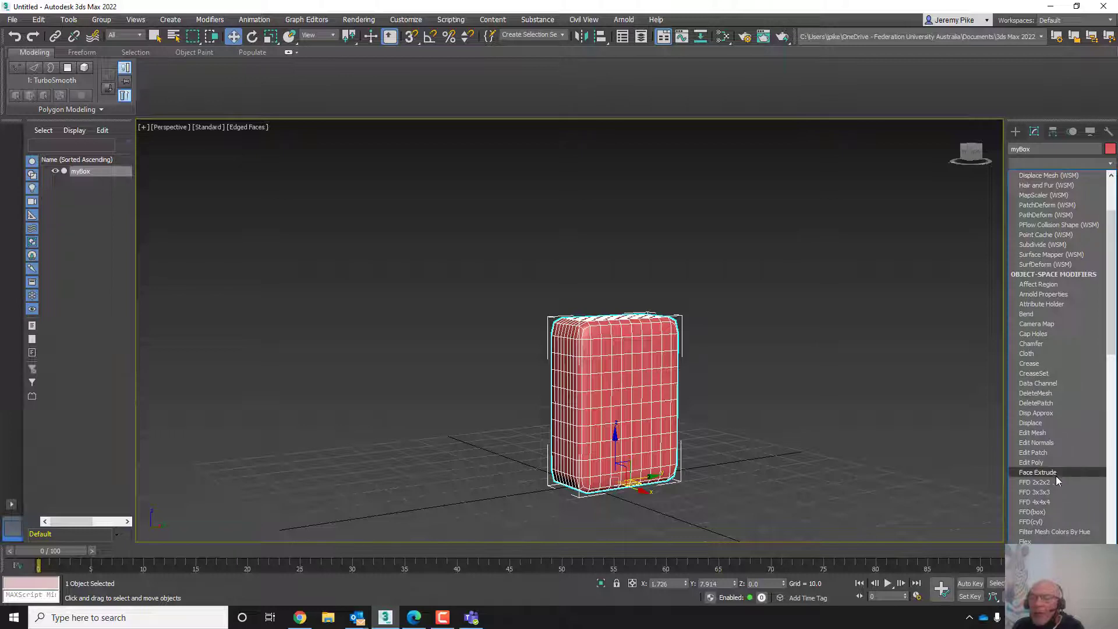
{"action": "scroll", "coordinate": [1066, 444], "scroll_direction": "down", "scroll_amount": 2}
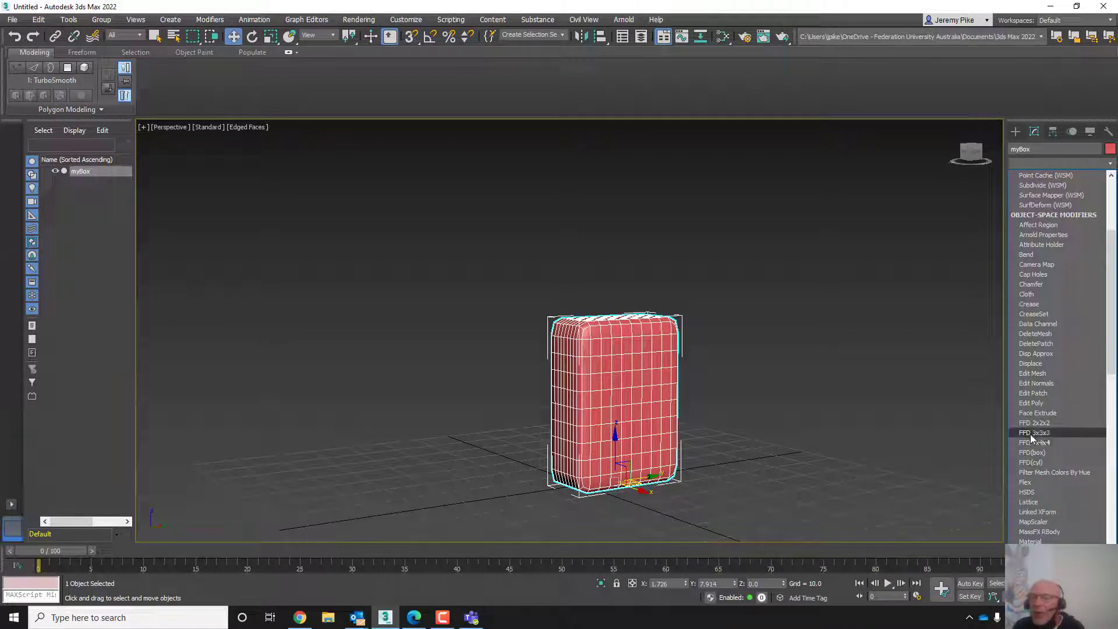
{"action": "left_click", "coordinate": [1031, 432]}
{"action": "mouse_move", "coordinate": [737, 449]}
{"action": "middle_mouse_down"}
{"action": "mouse_move", "coordinate": [644, 369]}
{"action": "mouse_move", "coordinate": [674, 417]}
{"action": "mouse_move", "coordinate": [748, 451]}
{"action": "mouse_move", "coordinate": [718, 447]}
{"action": "middle_mouse_up"}
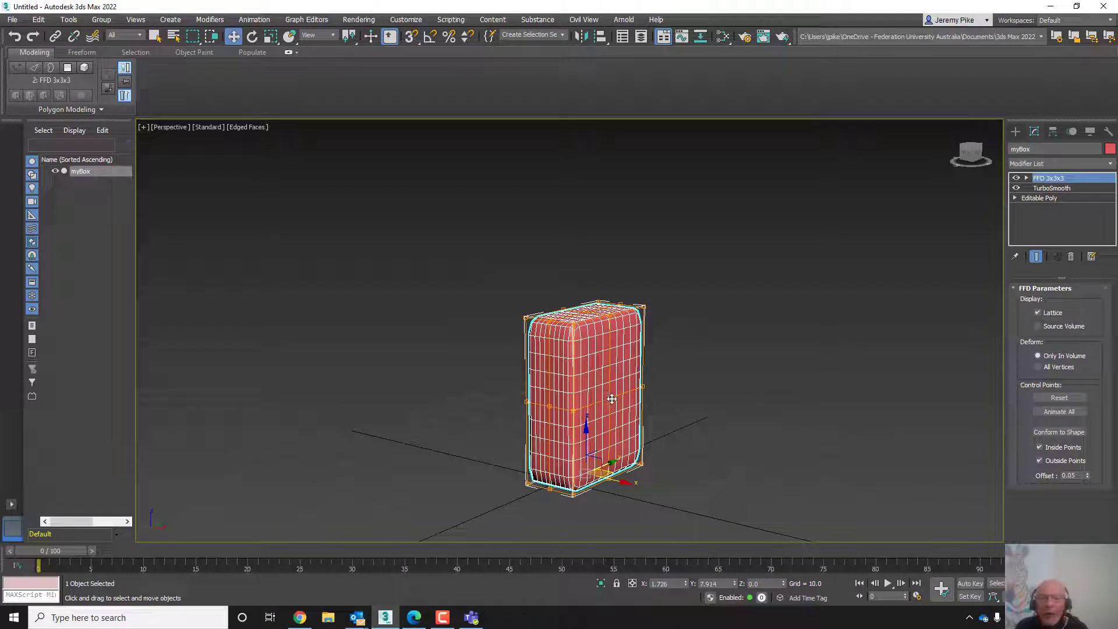
{"action": "left_click_drag", "start_coordinate": [611, 397], "coordinate": [610, 383]}
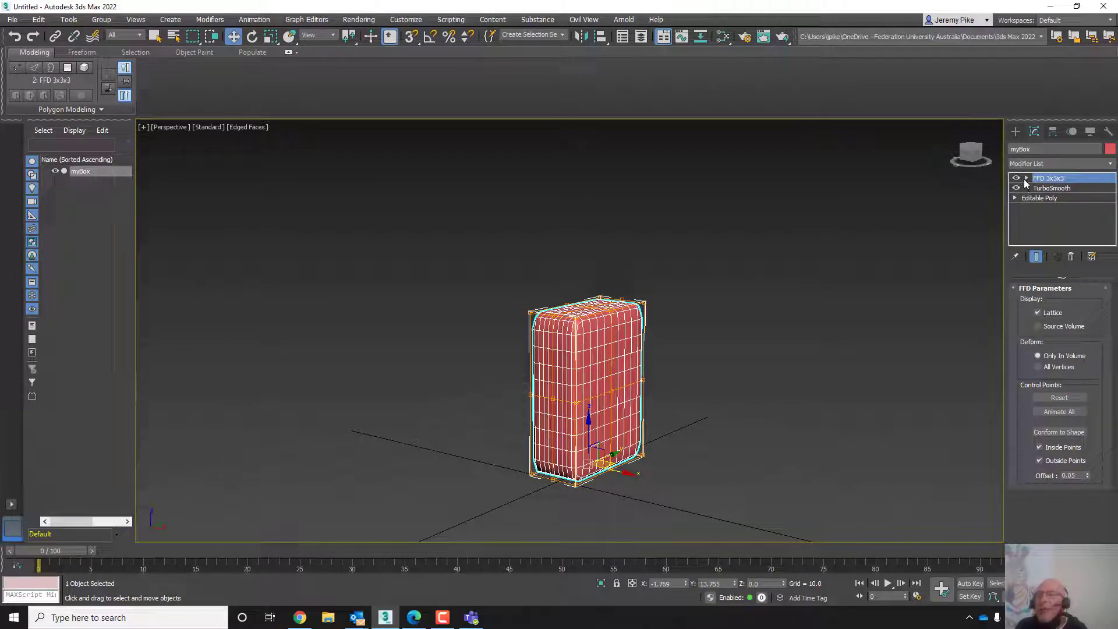
- Enter the FFD 3x3x3 Control Points sub-object level
{"action": "left_click", "coordinate": [1026, 179]}
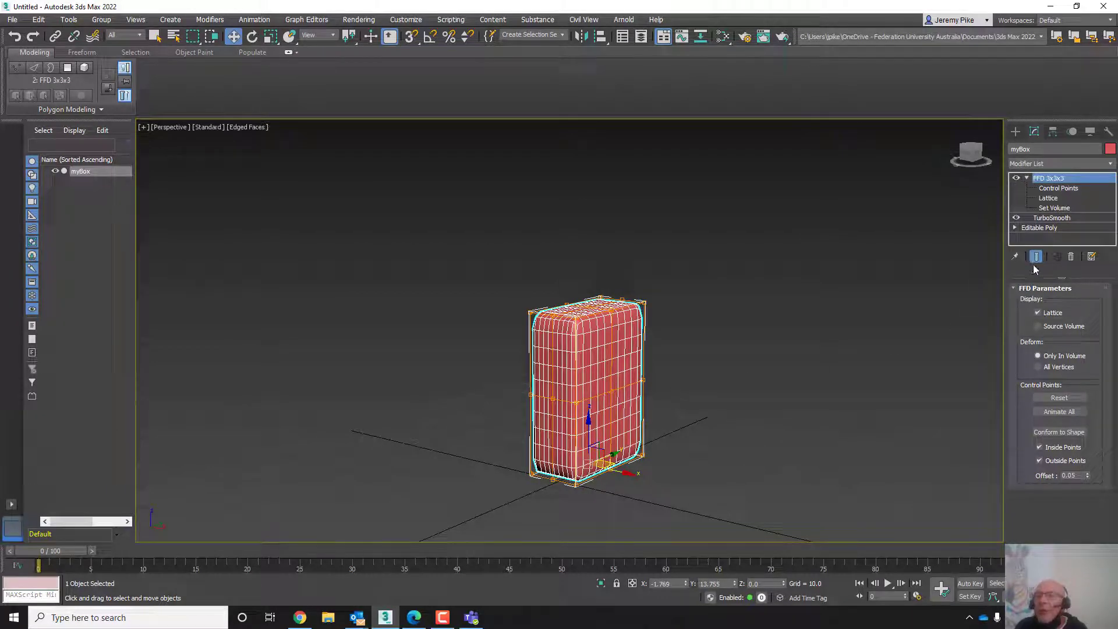
{"action": "left_click", "coordinate": [1025, 179]}
{"action": "left_click", "coordinate": [1025, 179]}
{"action": "left_click", "coordinate": [1027, 179]}
{"action": "left_click", "coordinate": [1027, 179]}
{"action": "left_click", "coordinate": [1052, 190]}
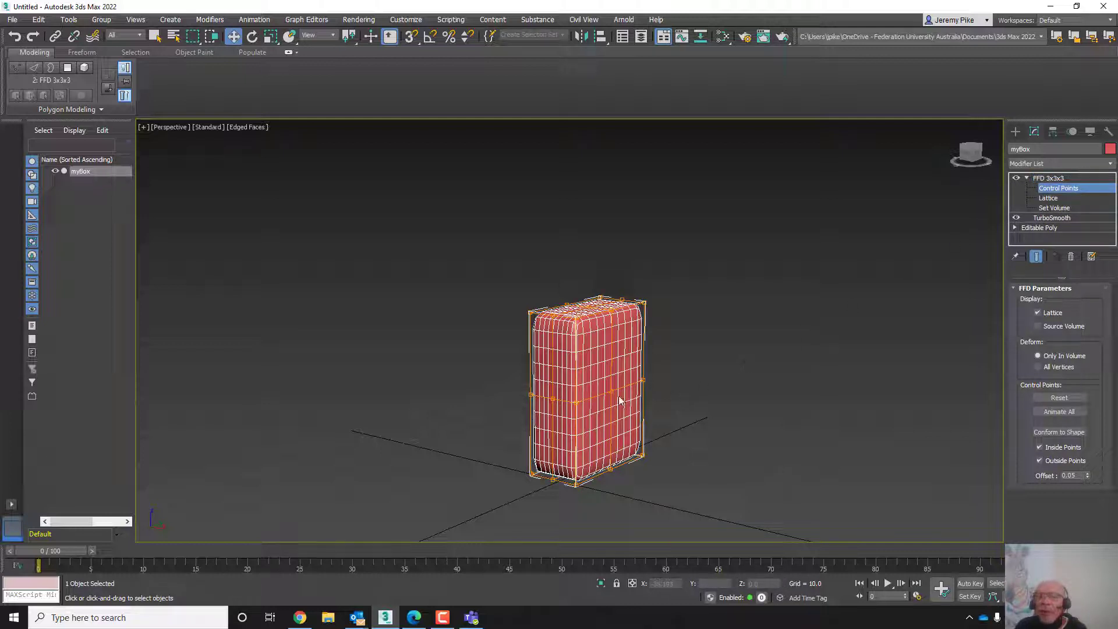
- Pull several FFD control points outward to deform the box into a bulging shape
{"action": "left_click_drag", "start_coordinate": [611, 388], "coordinate": [711, 432]}
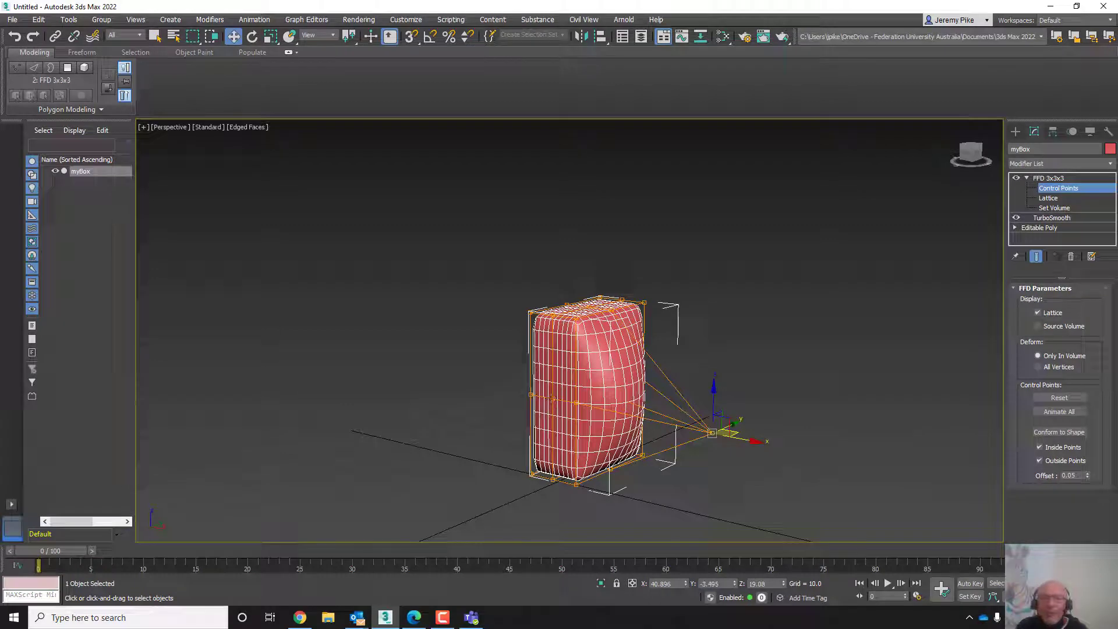
{"action": "left_click_drag", "start_coordinate": [551, 400], "coordinate": [425, 467]}
{"action": "middle_click_drag", "start_coordinate": [600, 428], "coordinate": [636, 338]}
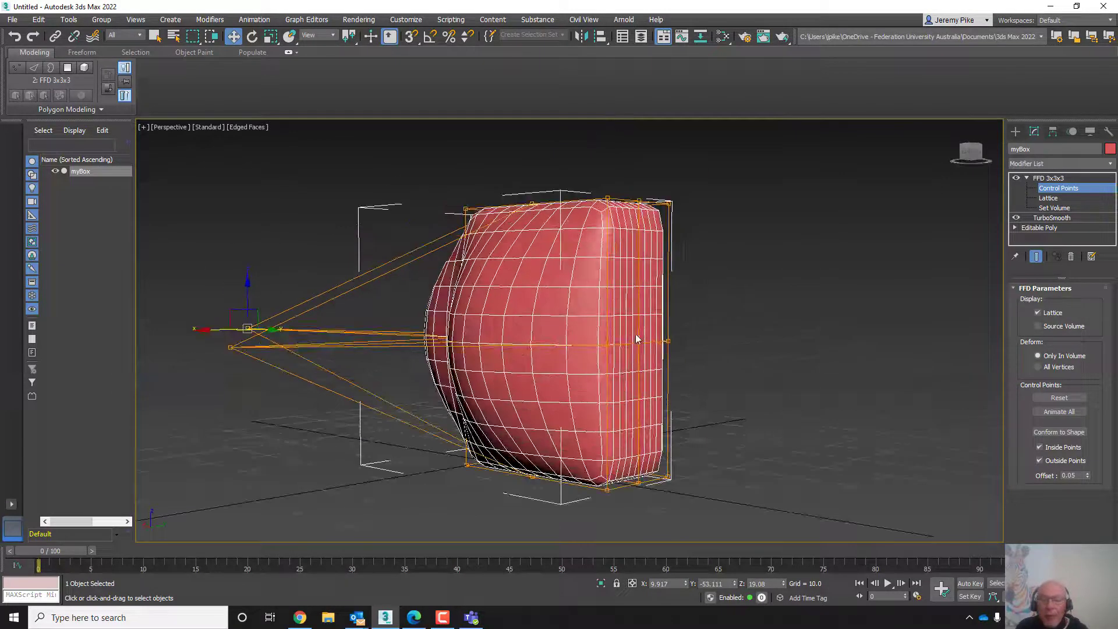
{"action": "left_click", "coordinate": [639, 343]}
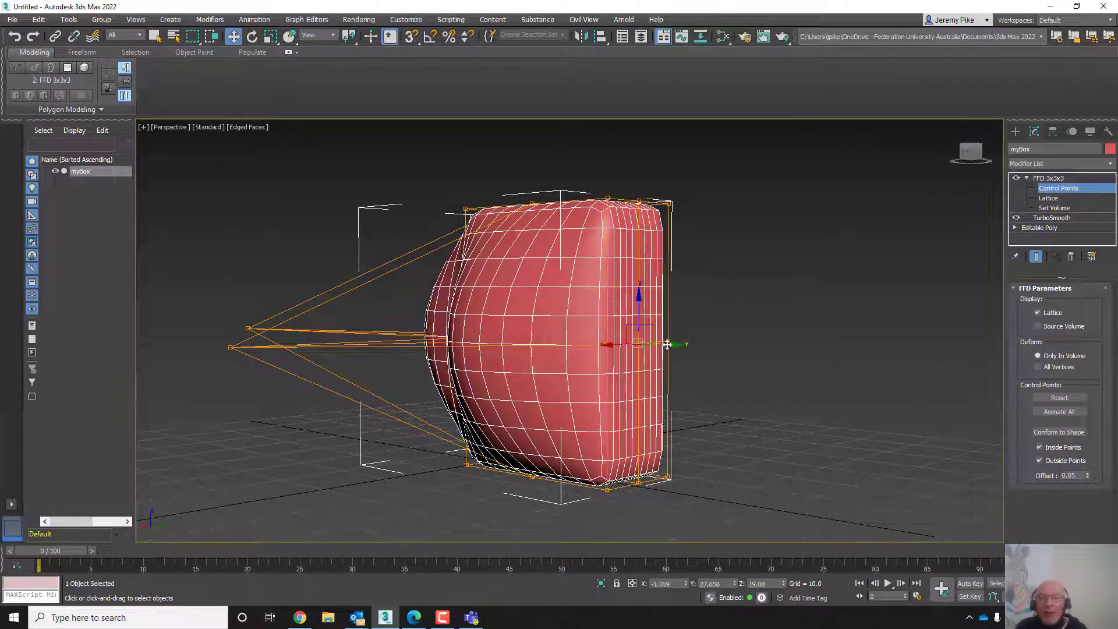
{"action": "left_click_drag", "start_coordinate": [673, 349], "coordinate": [798, 357]}
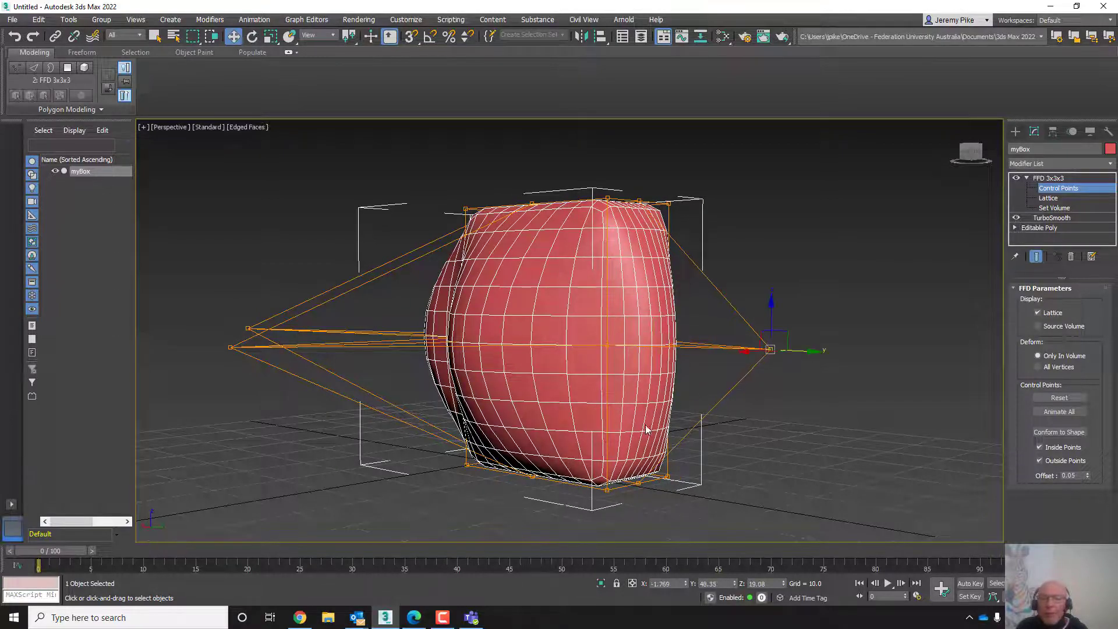
{"action": "middle_click_drag", "start_coordinate": [647, 428], "coordinate": [599, 394]}
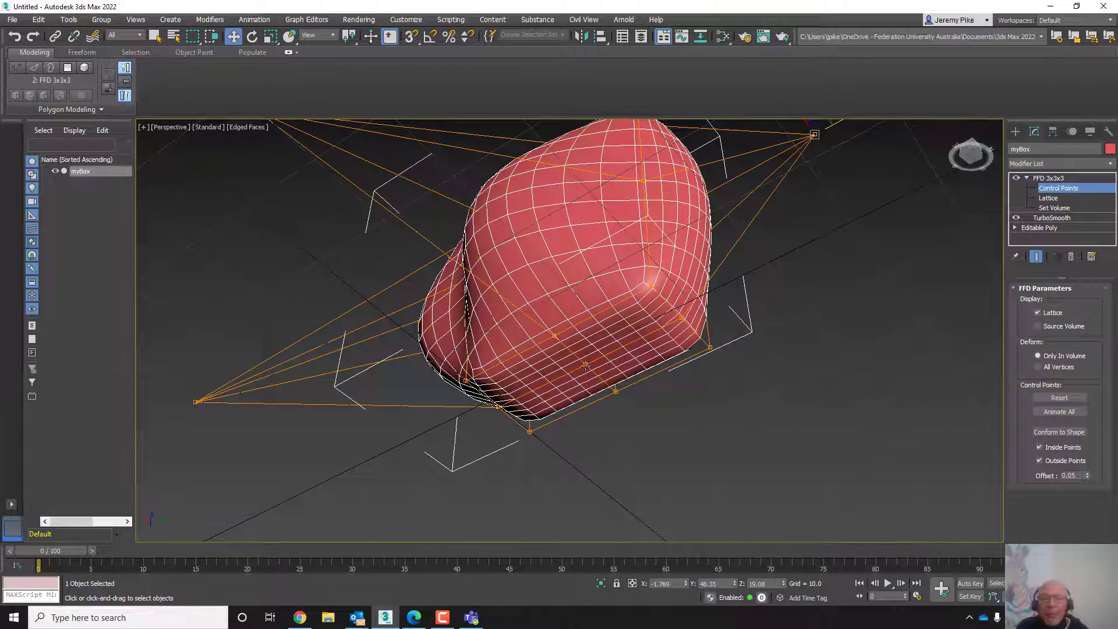
{"action": "left_click_drag", "start_coordinate": [585, 365], "coordinate": [584, 487]}
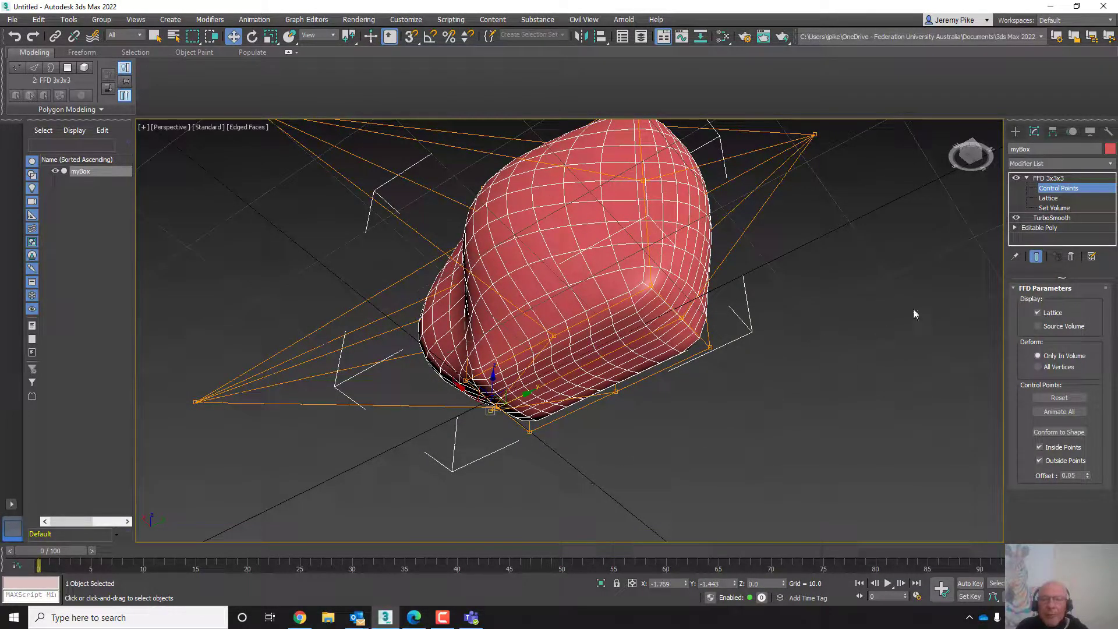
{"action": "left_click", "coordinate": [1026, 178]}
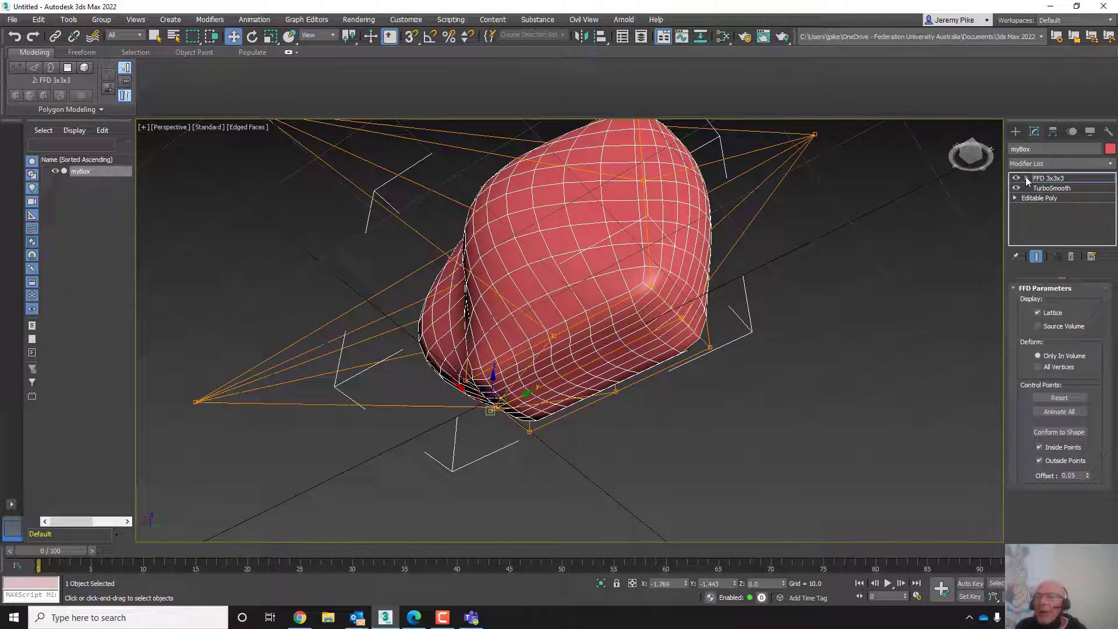
{"action": "left_click", "coordinate": [1025, 163]}
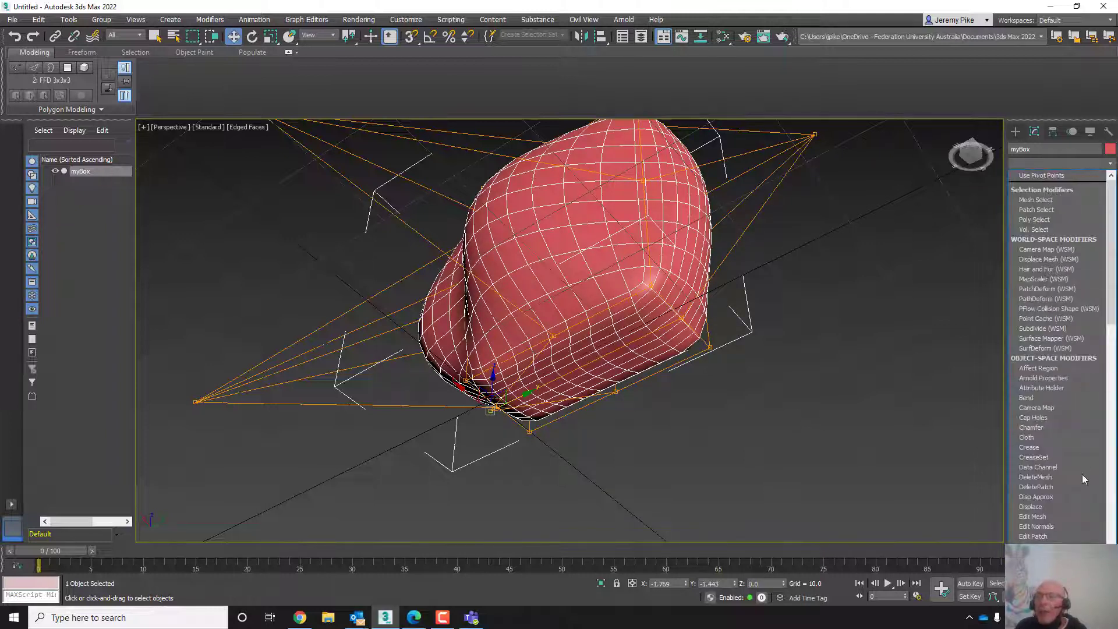
{"action": "scroll", "coordinate": [1080, 505], "scroll_direction": "down", "scroll_amount": 3}
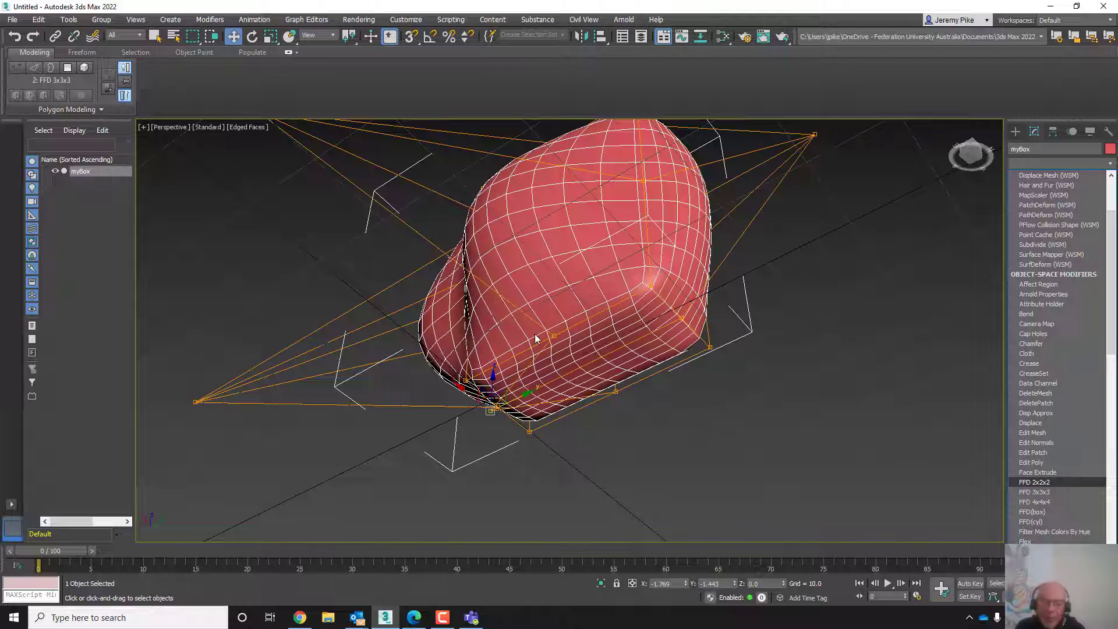
{"action": "scroll", "coordinate": [601, 417], "scroll_direction": "down", "scroll_amount": 2}
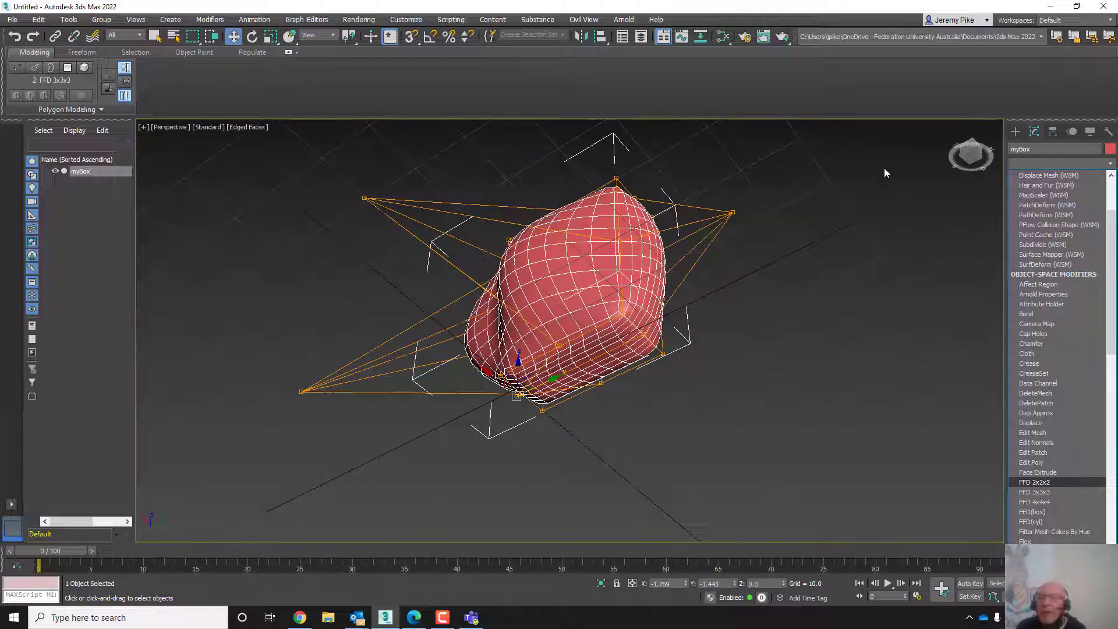
{"action": "left_click", "coordinate": [886, 215]}
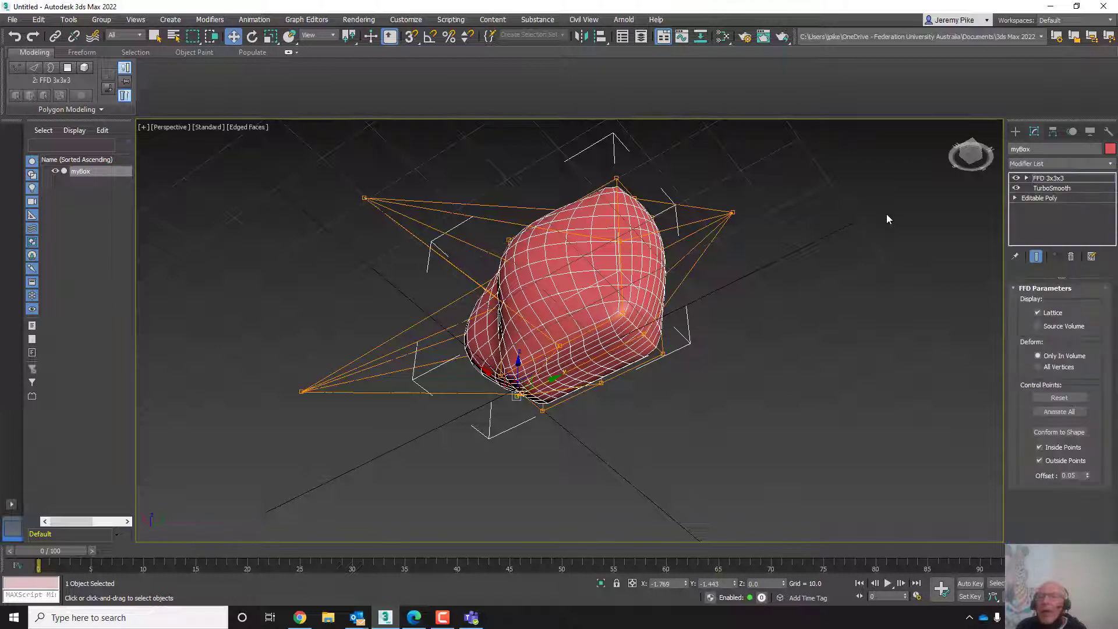
- Delete the FFD 3x3x3 modifier from myBox's modifier stack
{"action": "left_click", "coordinate": [1054, 179]}
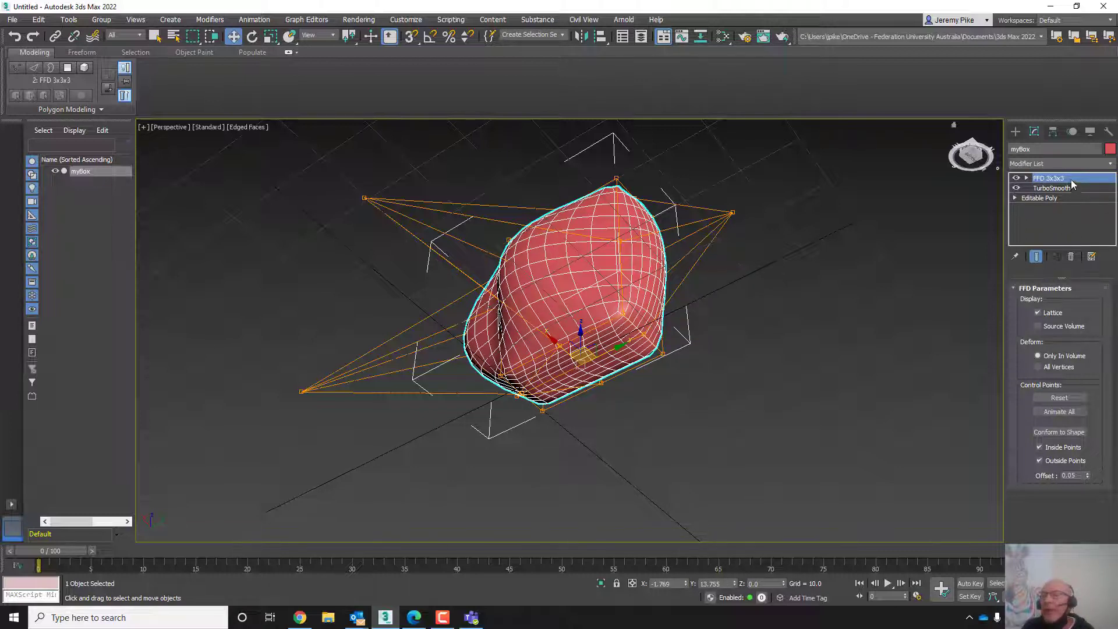
{"action": "left_click", "coordinate": [1071, 258]}
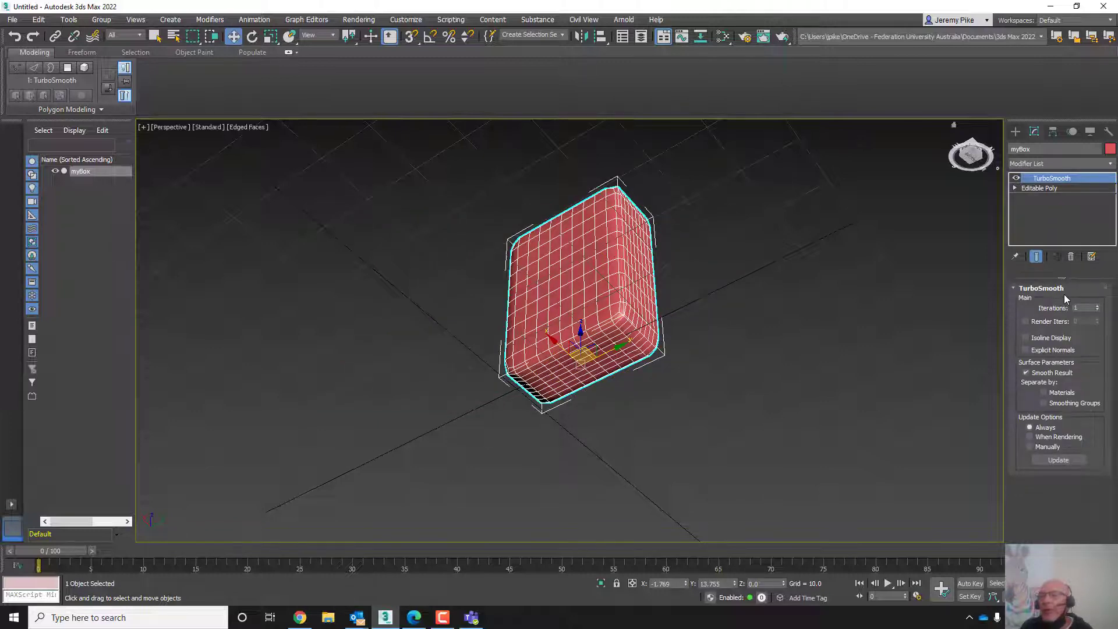
- Add a Melt modifier to myBox from the modifier list
{"action": "scroll", "coordinate": [631, 293], "scroll_direction": "down", "scroll_amount": 3}
{"action": "middle_click_drag", "start_coordinate": [631, 293], "coordinate": [606, 194]}
{"action": "middle_click_drag", "start_coordinate": [612, 212], "coordinate": [610, 475], "text": "alt"}
{"action": "scroll", "coordinate": [659, 398], "scroll_direction": "up", "scroll_amount": 6}
{"action": "middle_click_drag", "start_coordinate": [649, 430], "coordinate": [731, 392]}
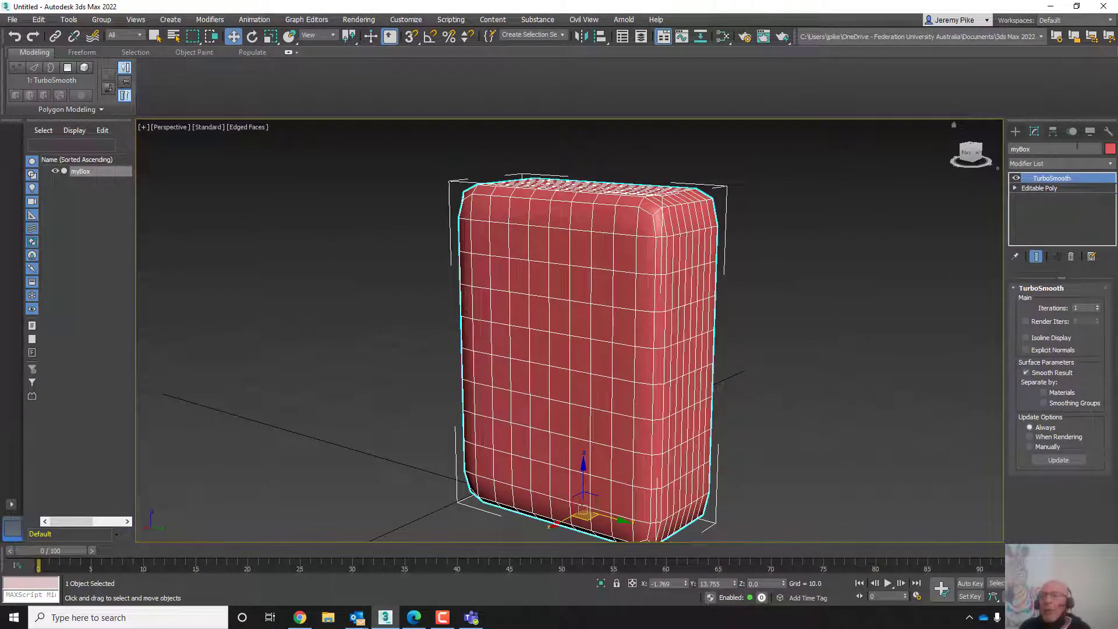
{"action": "left_click", "coordinate": [1101, 165]}
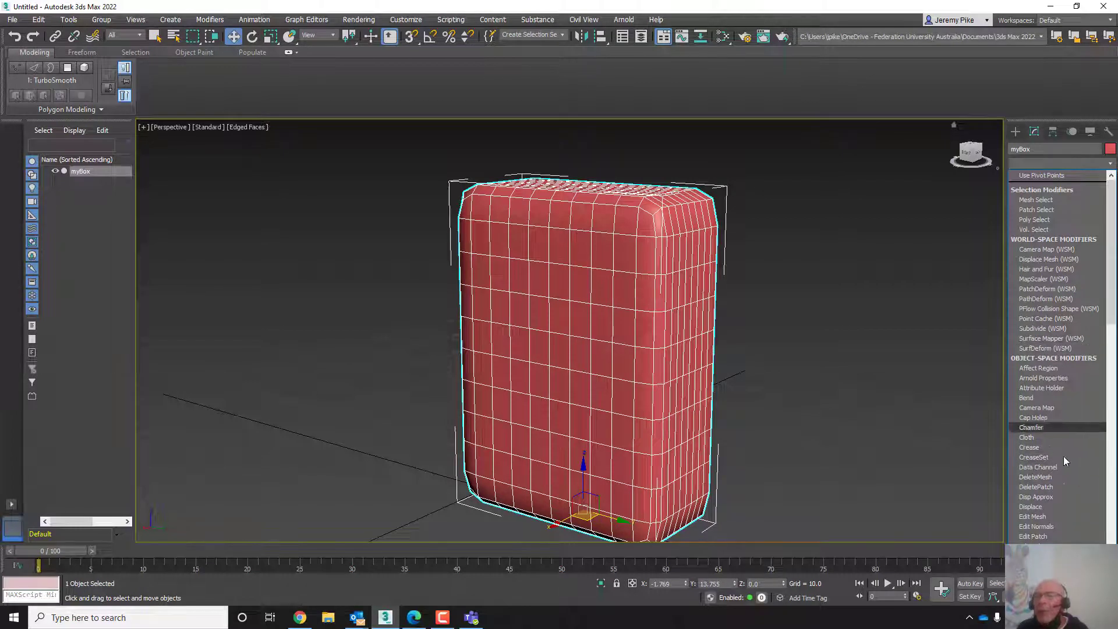
{"action": "scroll", "coordinate": [1073, 532], "scroll_direction": "down", "scroll_amount": 4}
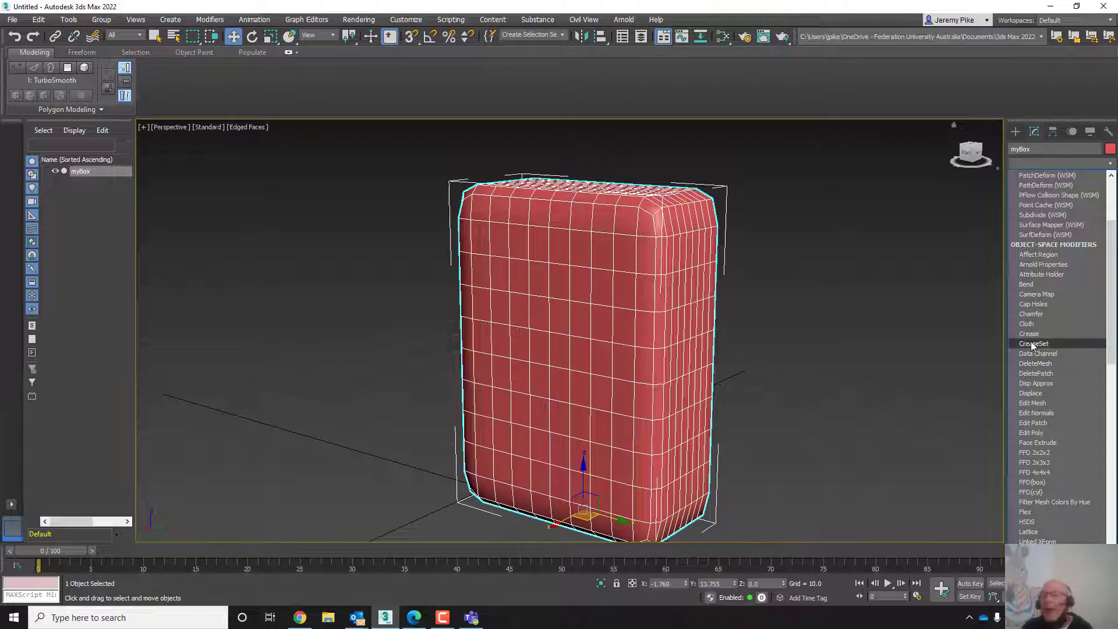
{"action": "scroll", "coordinate": [1042, 438], "scroll_direction": "down", "scroll_amount": 3}
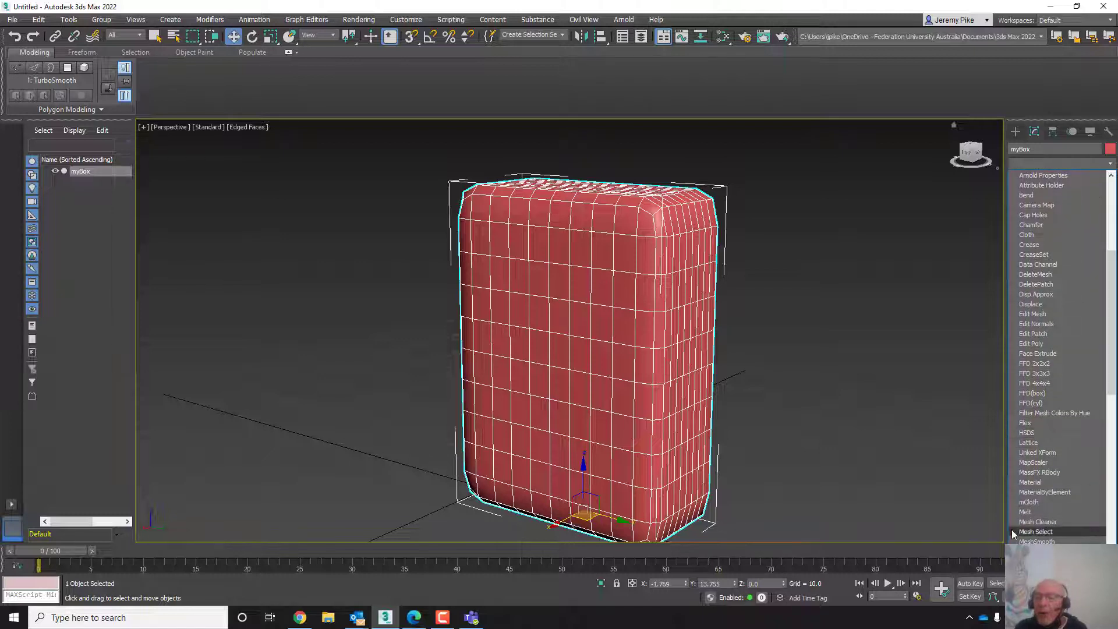
{"action": "left_click", "coordinate": [1023, 512]}
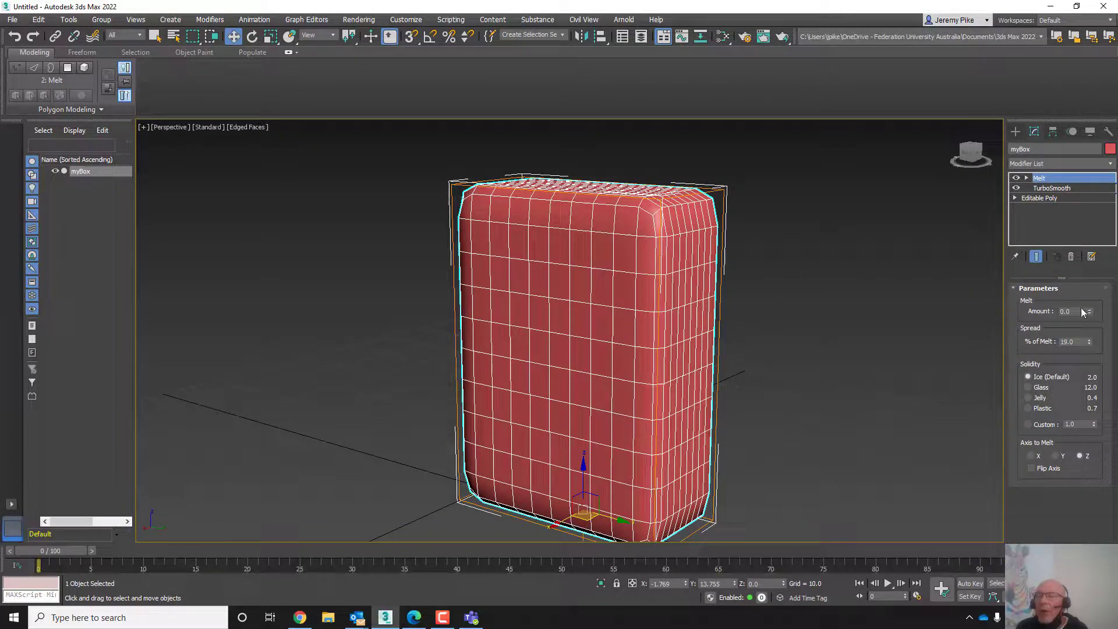
- Vary the Melt amount, return it to 0, and set the solidity to Glass
{"action": "left_click_drag", "start_coordinate": [1088, 312], "coordinate": [1088, 306]}
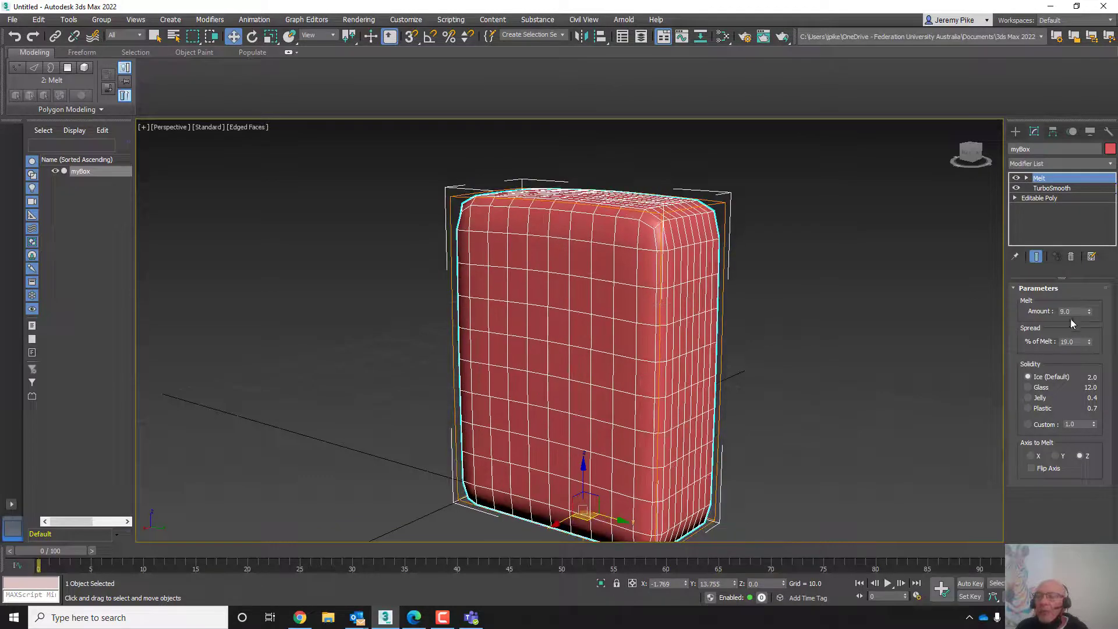
{"action": "scroll", "coordinate": [730, 444], "scroll_direction": "down", "scroll_amount": 3}
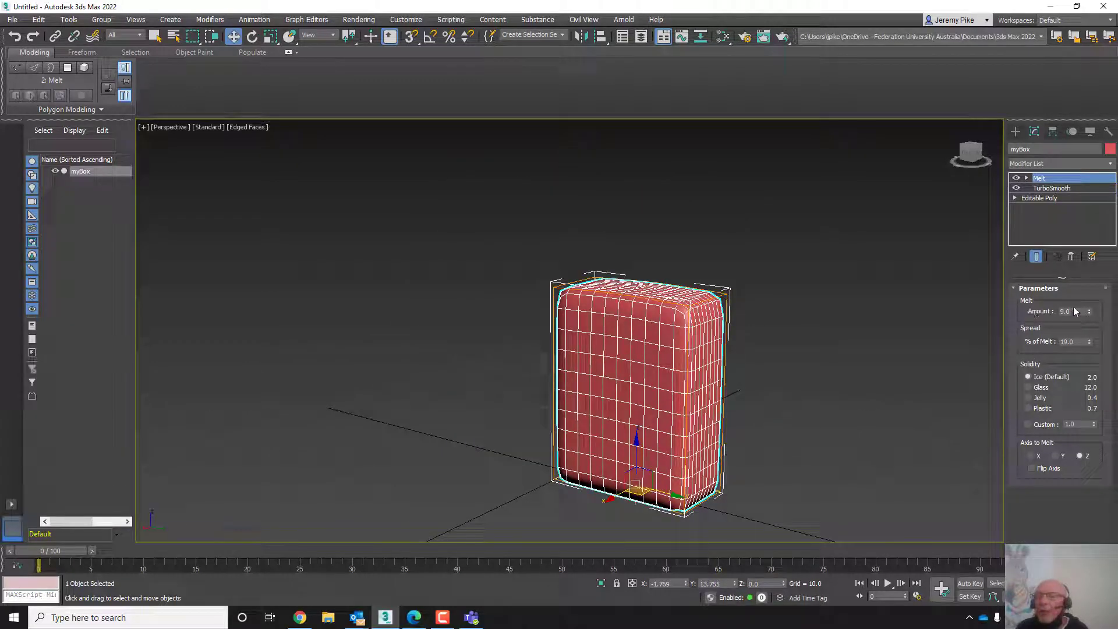
{"action": "left_click_drag", "start_coordinate": [1089, 312], "coordinate": [1076, 344]}
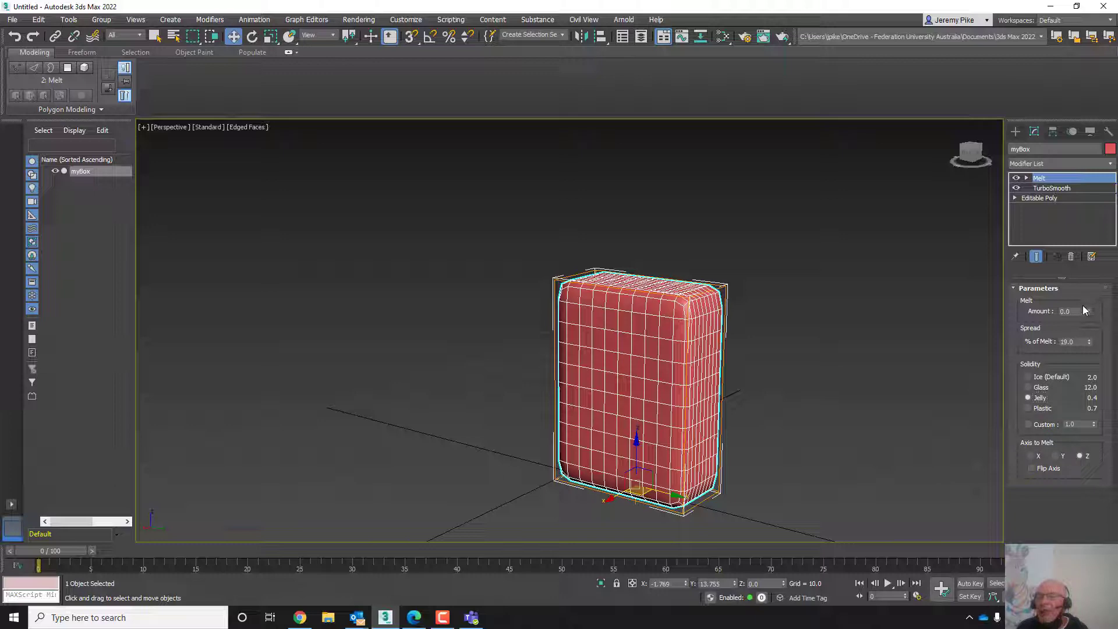
{"action": "left_click_drag", "start_coordinate": [1090, 313], "coordinate": [1039, 371]}
{"action": "left_click", "coordinate": [1028, 388]}
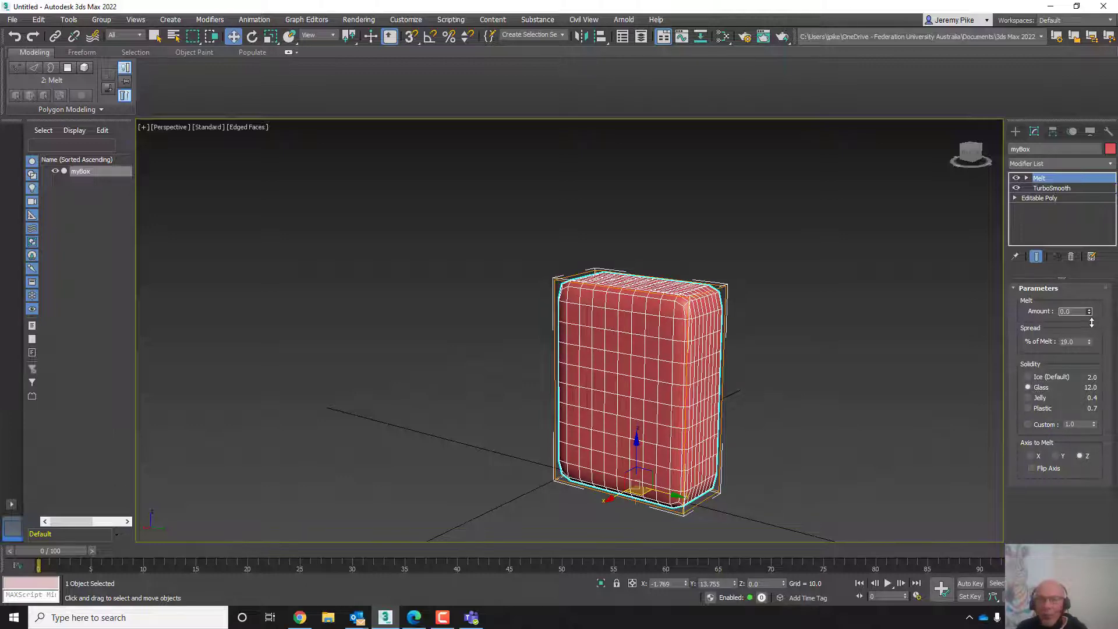
- Drag the Melt amount up to 1000 and reset it back to 0
{"action": "left_click_drag", "start_coordinate": [1092, 322], "coordinate": [938, 387]}
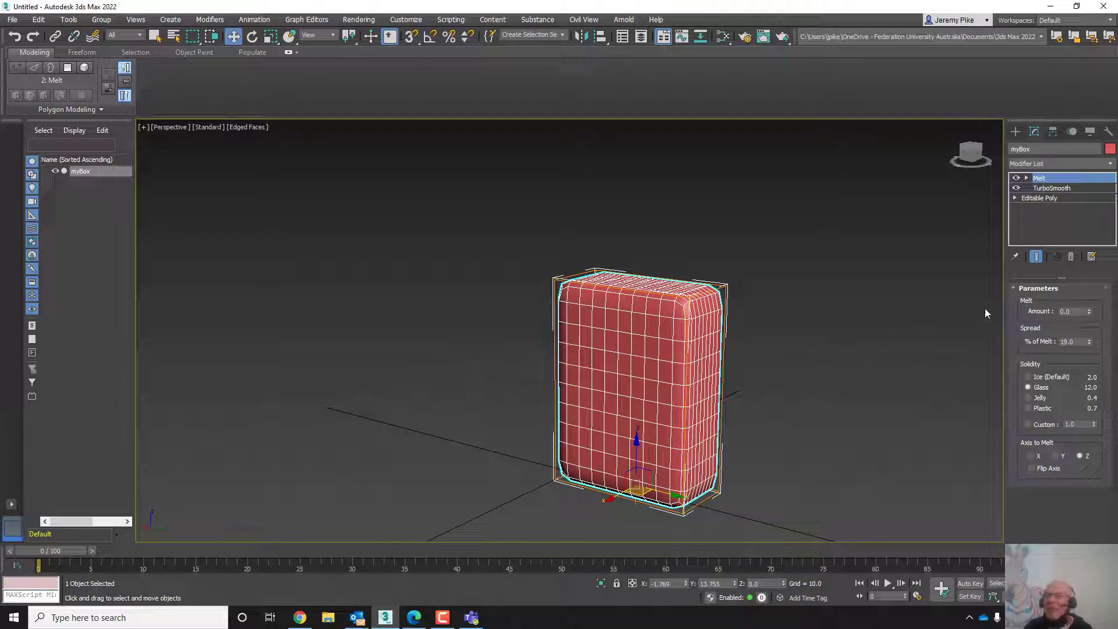
{"action": "left_click_drag", "start_coordinate": [1090, 315], "coordinate": [964, 289]}
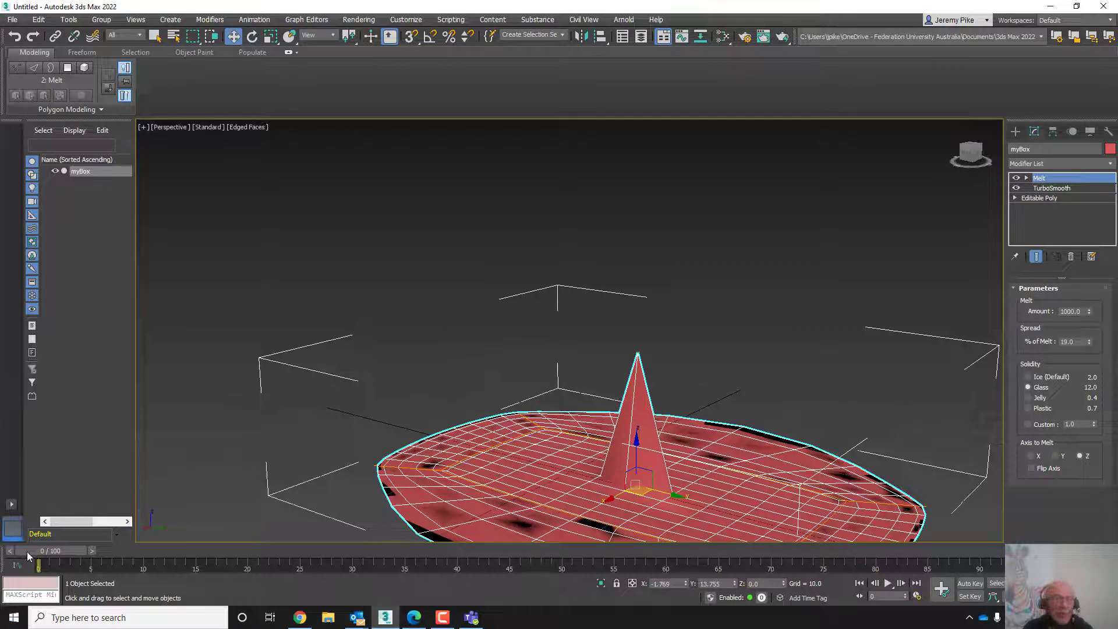
{"action": "left_click_drag", "start_coordinate": [27, 552], "coordinate": [0, 522]}
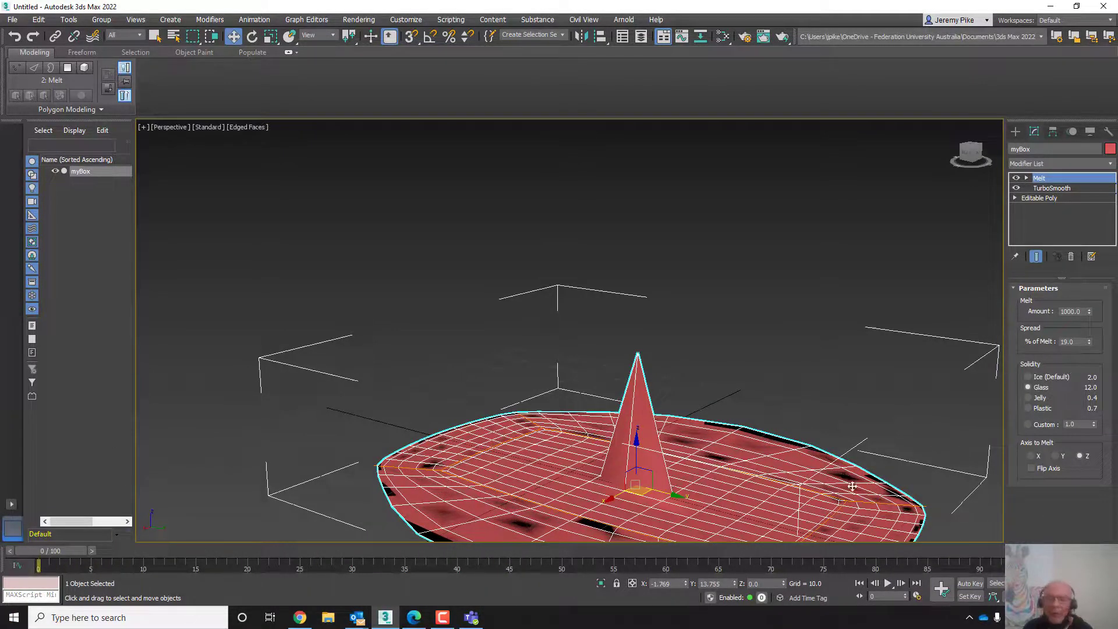
{"action": "right_click", "coordinate": [1090, 313]}
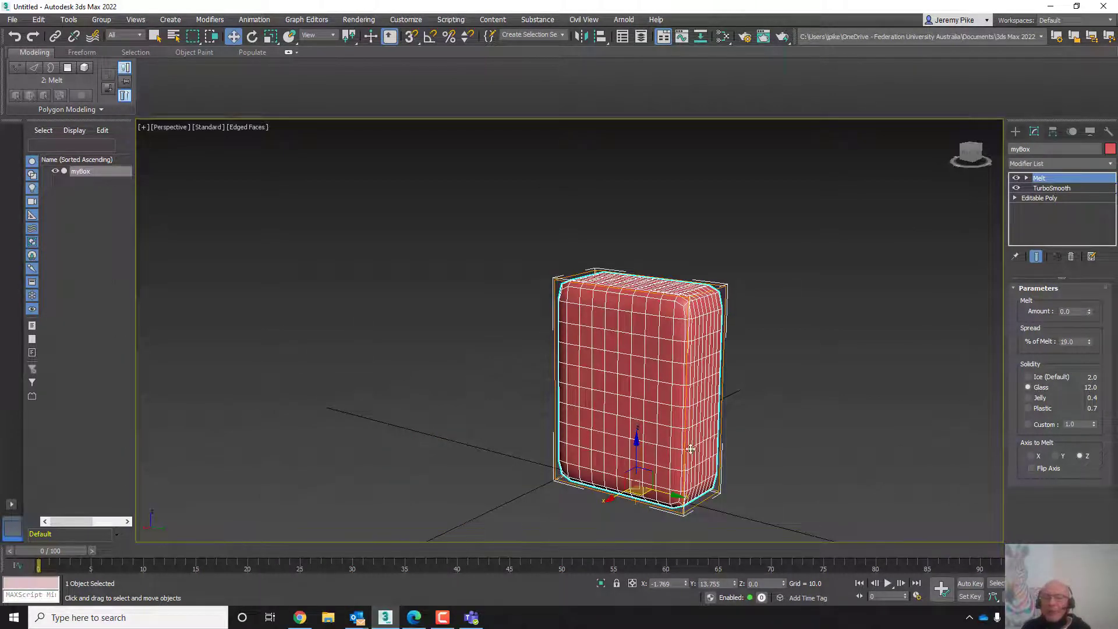
- Delete the Melt modifier from myBox's modifier stack
{"action": "middle_click_drag", "start_coordinate": [691, 448], "coordinate": [612, 400]}
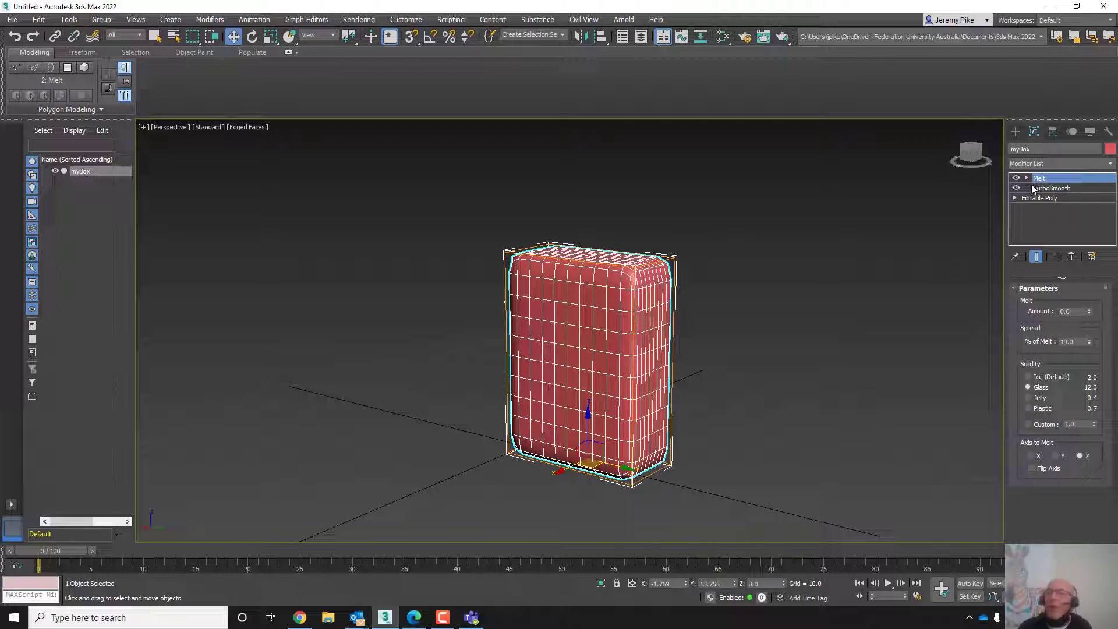
{"action": "left_click", "coordinate": [1053, 182]}
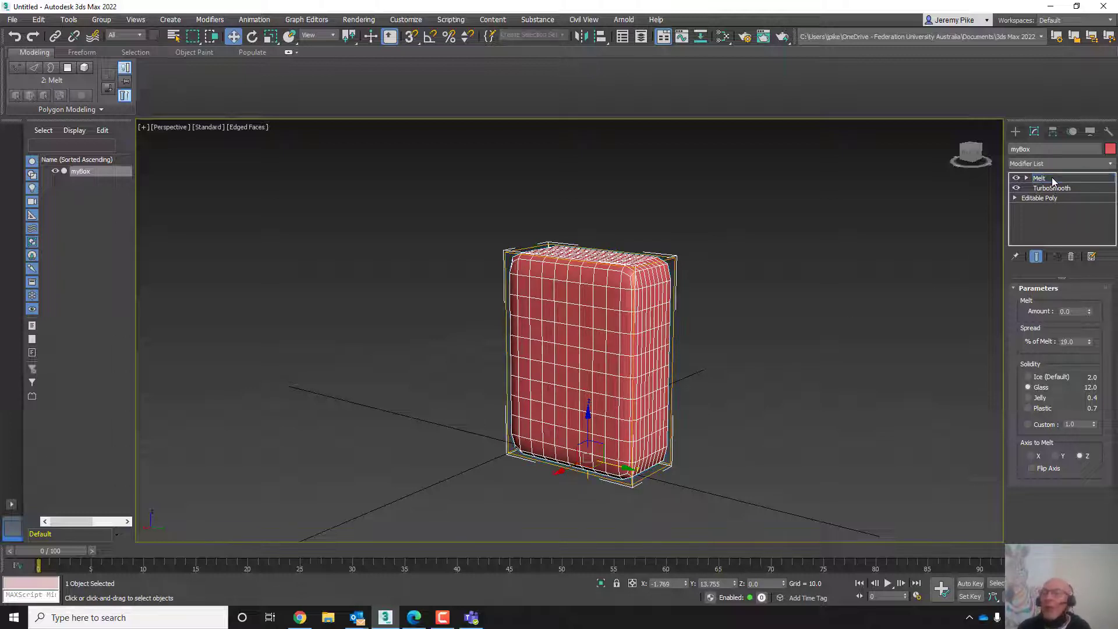
{"action": "left_click", "coordinate": [1040, 181]}
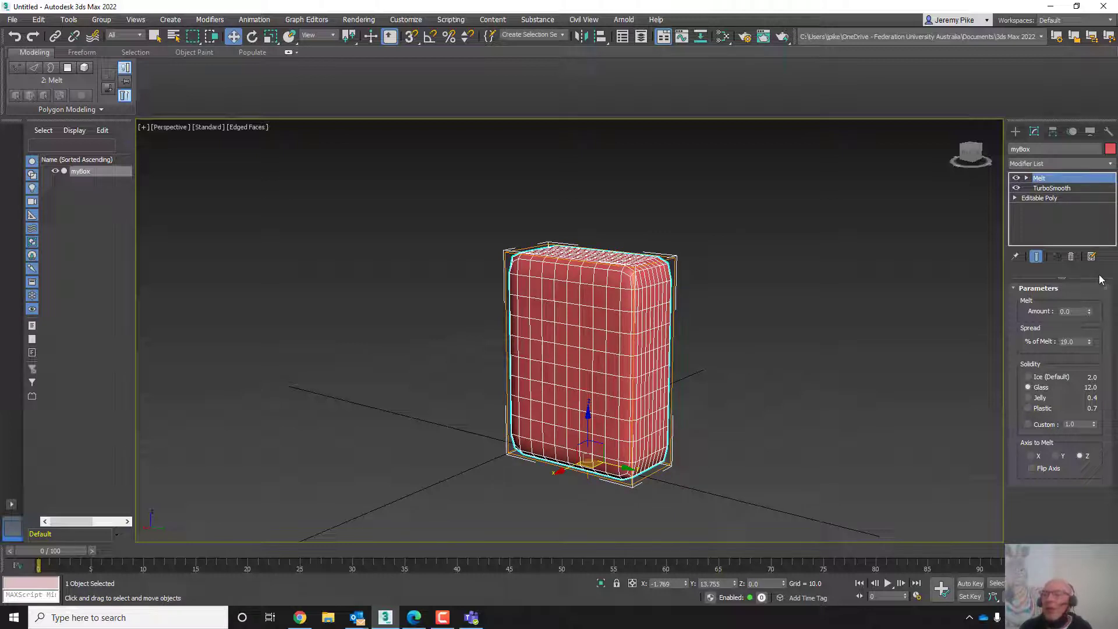
{"action": "left_click", "coordinate": [1070, 257]}
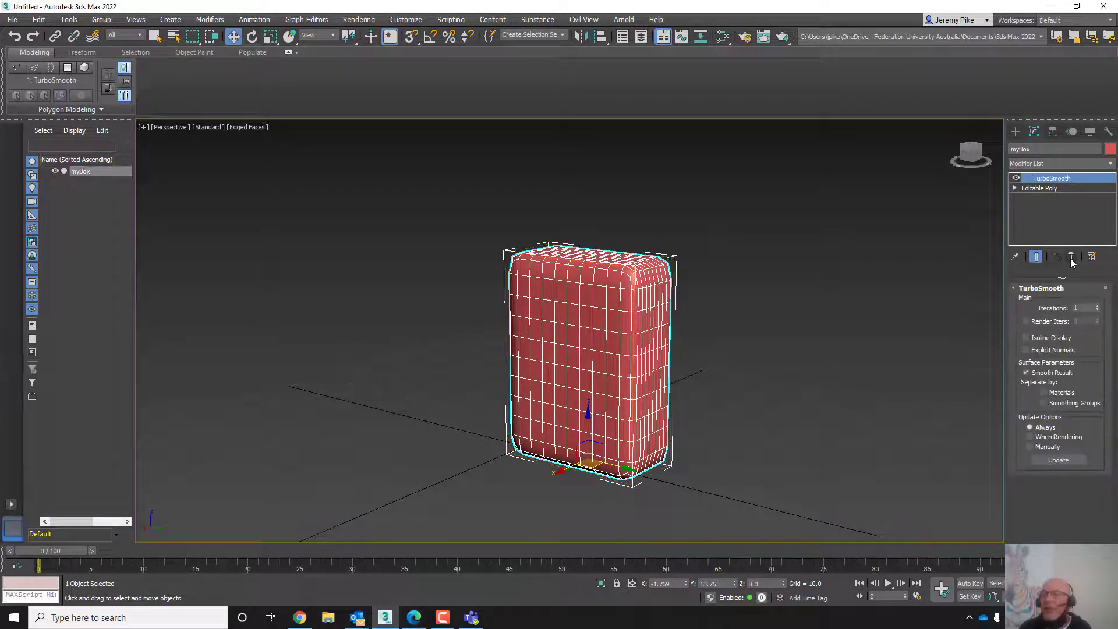
- Add a Bend modifier to myBox from the modifier list
{"action": "left_click", "coordinate": [1022, 164]}
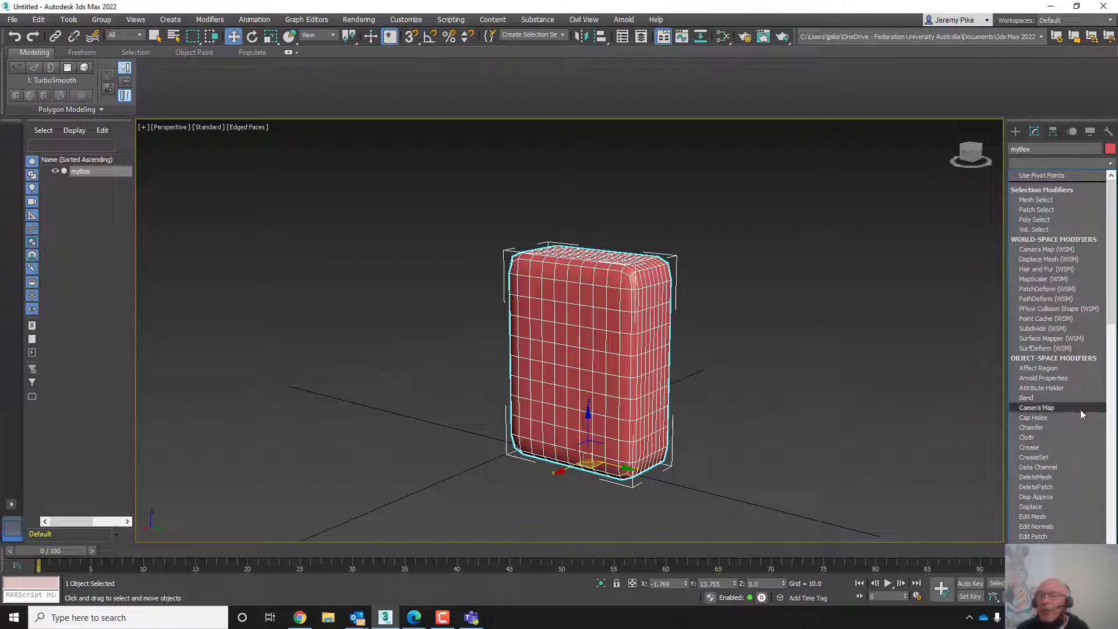
{"action": "scroll", "coordinate": [1063, 493], "scroll_direction": "down", "scroll_amount": 1}
{"action": "scroll", "coordinate": [1063, 487], "scroll_direction": "down", "scroll_amount": 3}
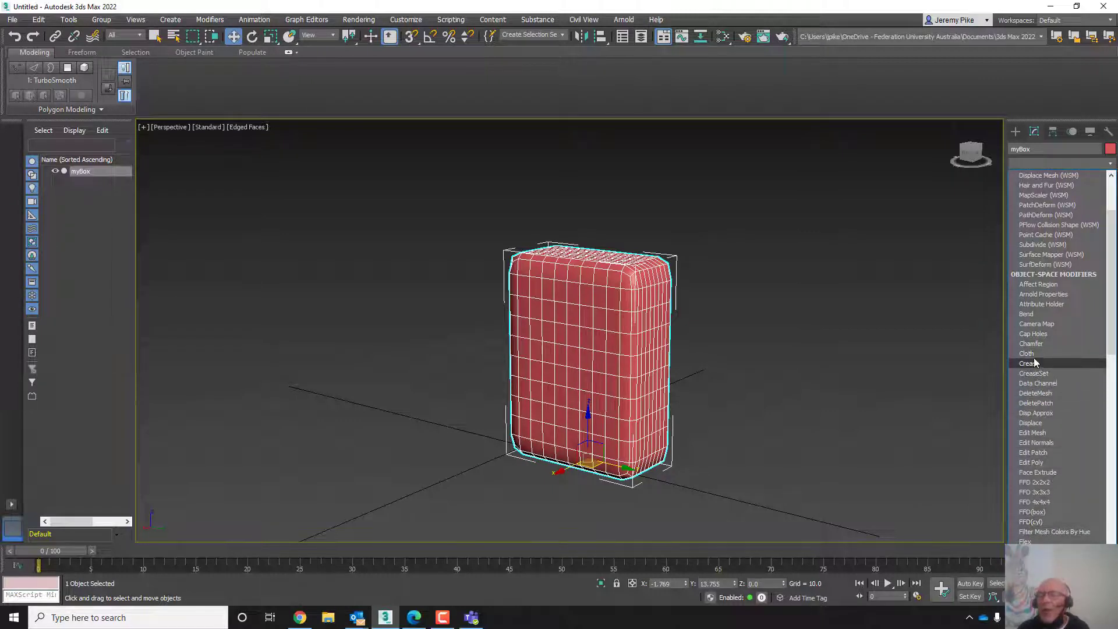
{"action": "left_click", "coordinate": [1033, 314]}
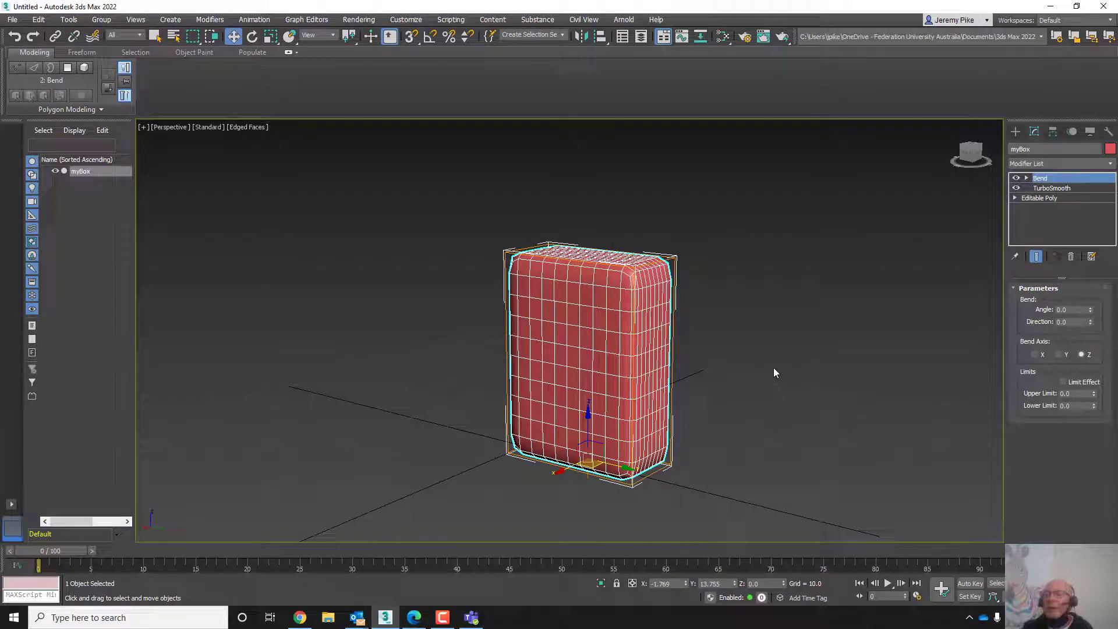
- Set the Bend angle to 45
{"action": "middle_click_drag", "start_coordinate": [654, 522], "coordinate": [816, 429]}
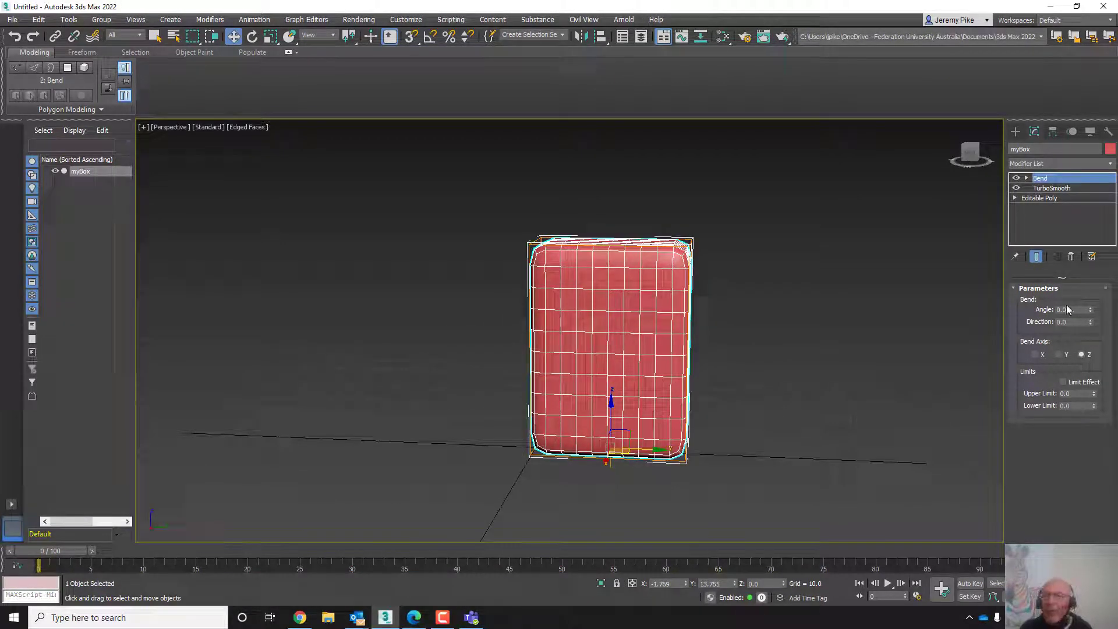
{"action": "left_click", "coordinate": [1026, 178]}
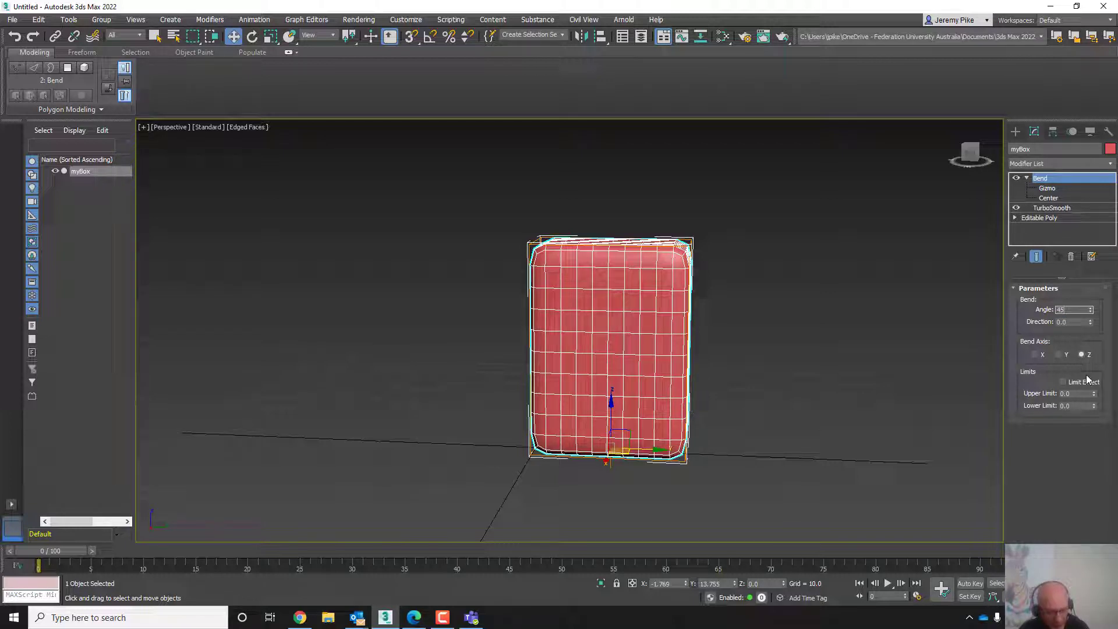
{"action": "key", "text": "Tab"}
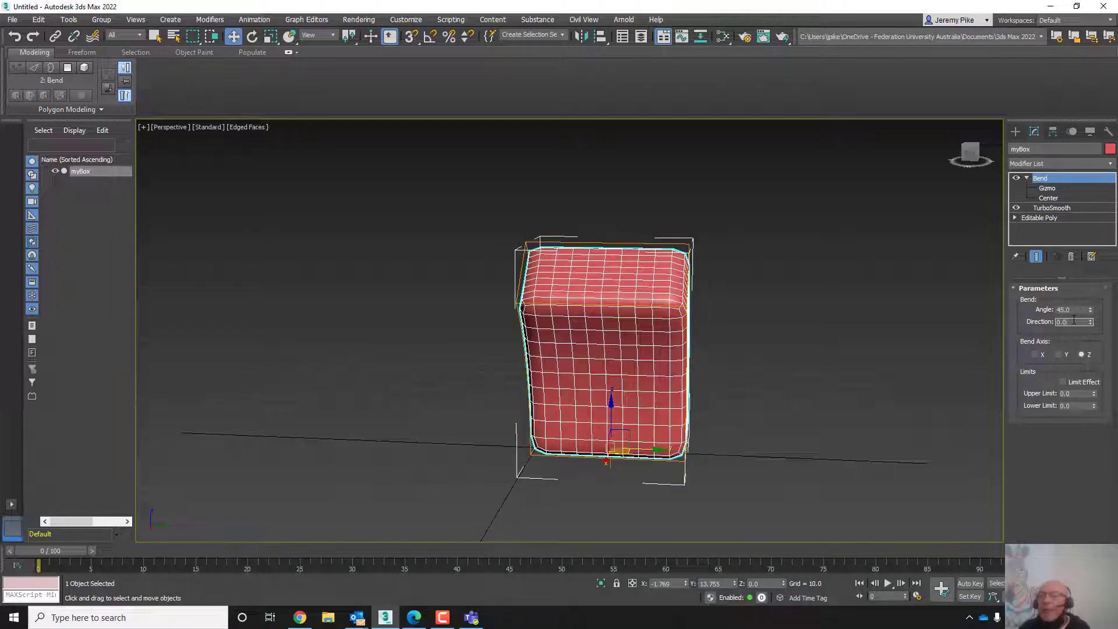
- Set the Bend direction to 377.5
{"action": "middle_click_drag", "start_coordinate": [733, 403], "coordinate": [662, 370]}
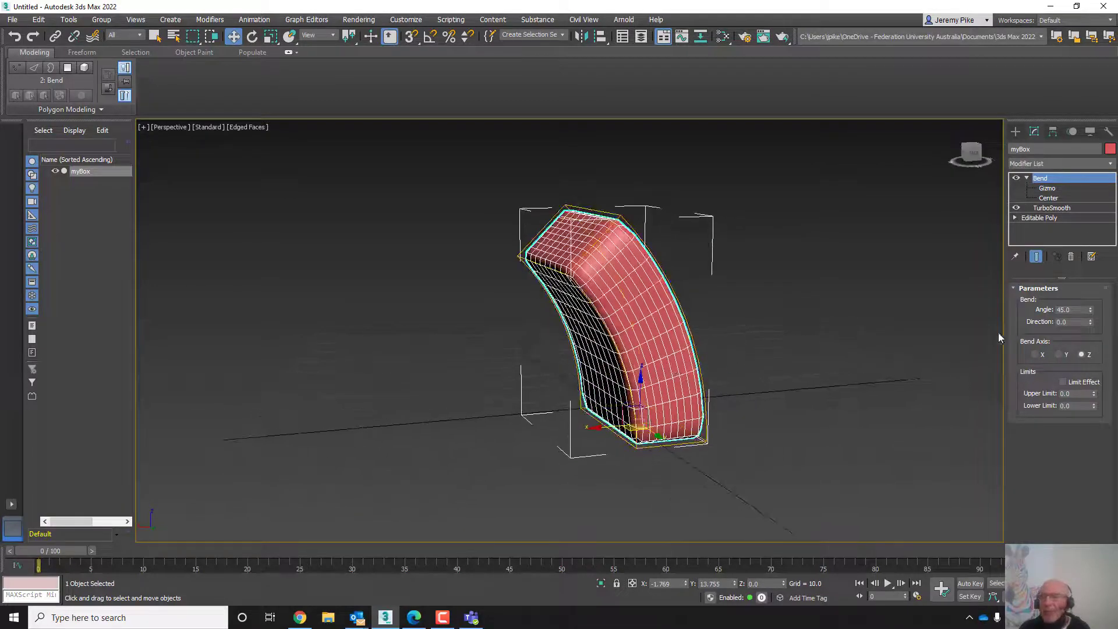
{"action": "left_click_drag", "start_coordinate": [1089, 322], "coordinate": [807, 487]}
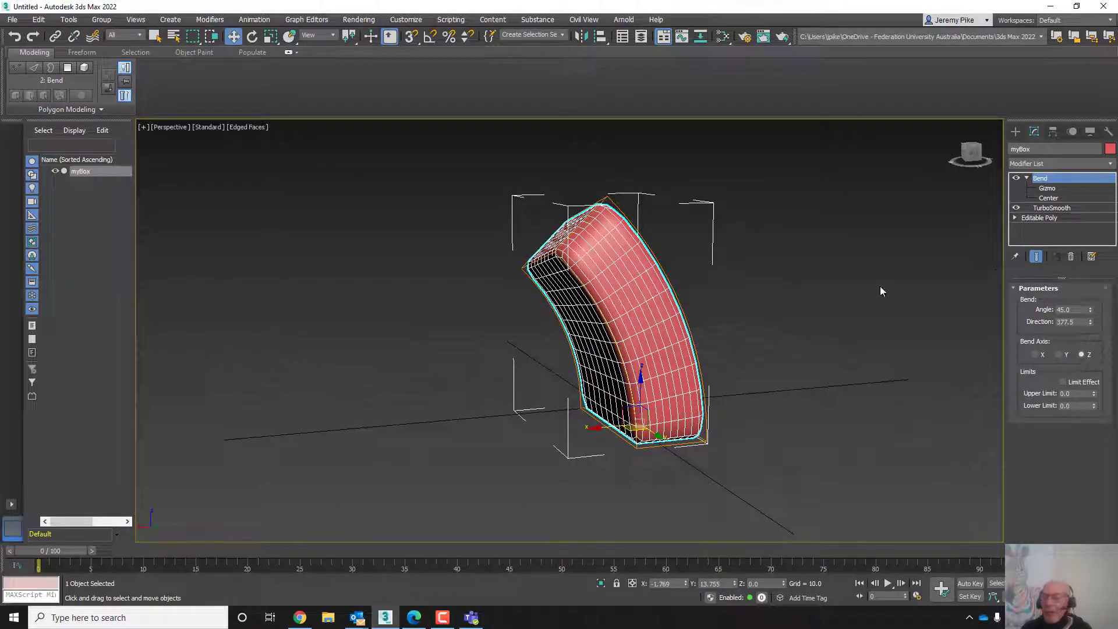
- Delete the Bend modifier from myBox's modifier stack
{"action": "left_click", "coordinate": [1027, 178]}
{"action": "right_click", "coordinate": [1046, 178]}
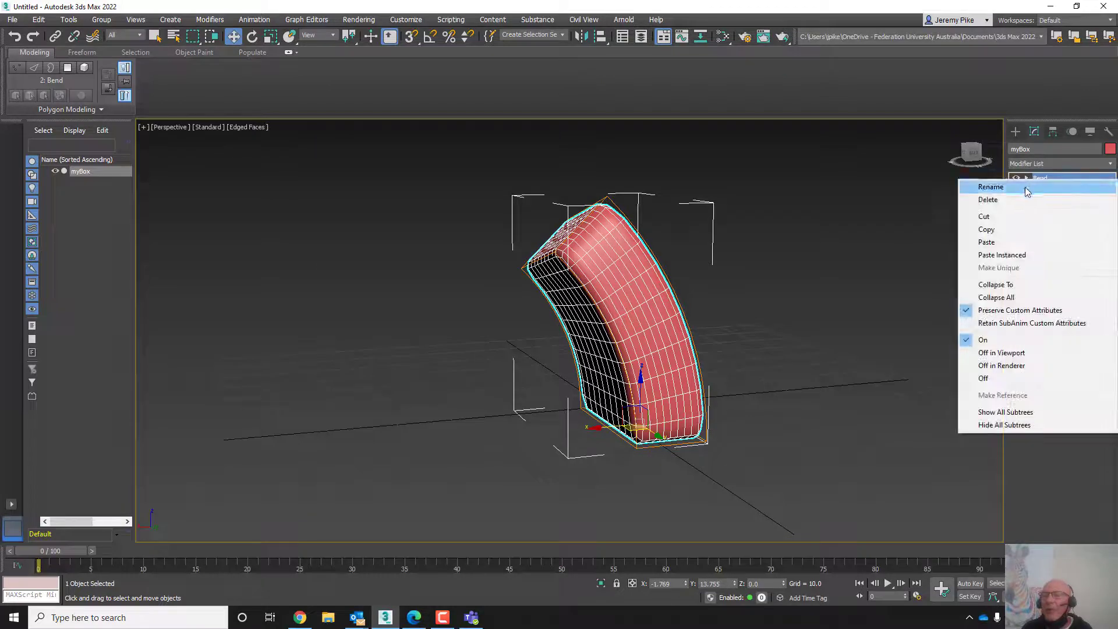
{"action": "left_click", "coordinate": [1018, 200]}
- Browse through the full modifier list to see the available modifiers
{"action": "left_click", "coordinate": [1028, 165]}
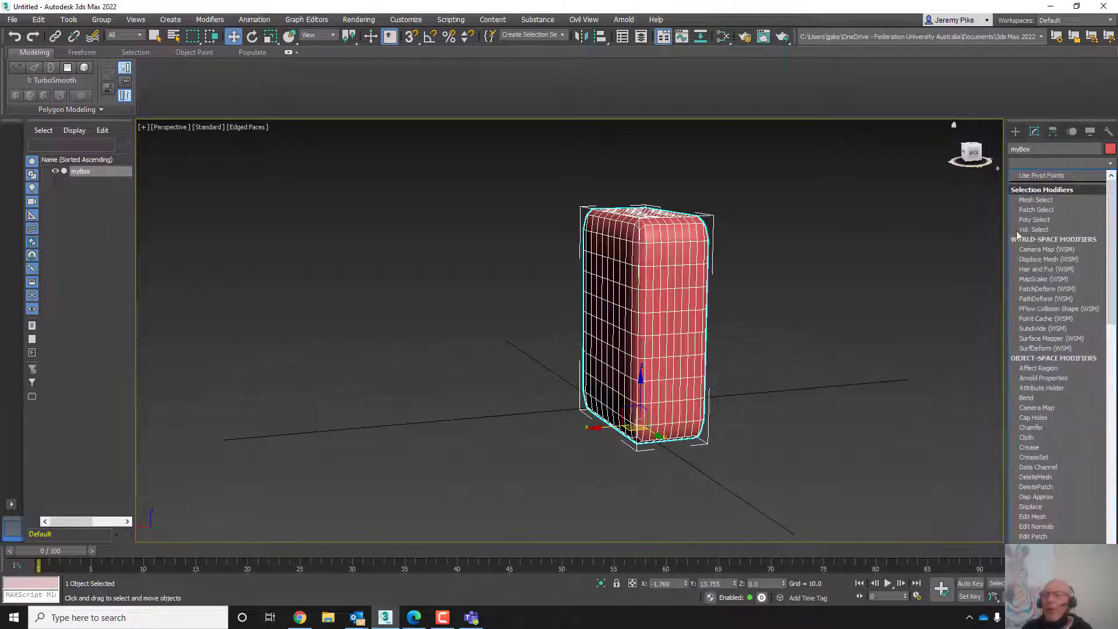
{"action": "scroll", "coordinate": [1067, 392], "scroll_direction": "down", "scroll_amount": 3}
{"action": "scroll", "coordinate": [1067, 408], "scroll_direction": "down", "scroll_amount": 12}
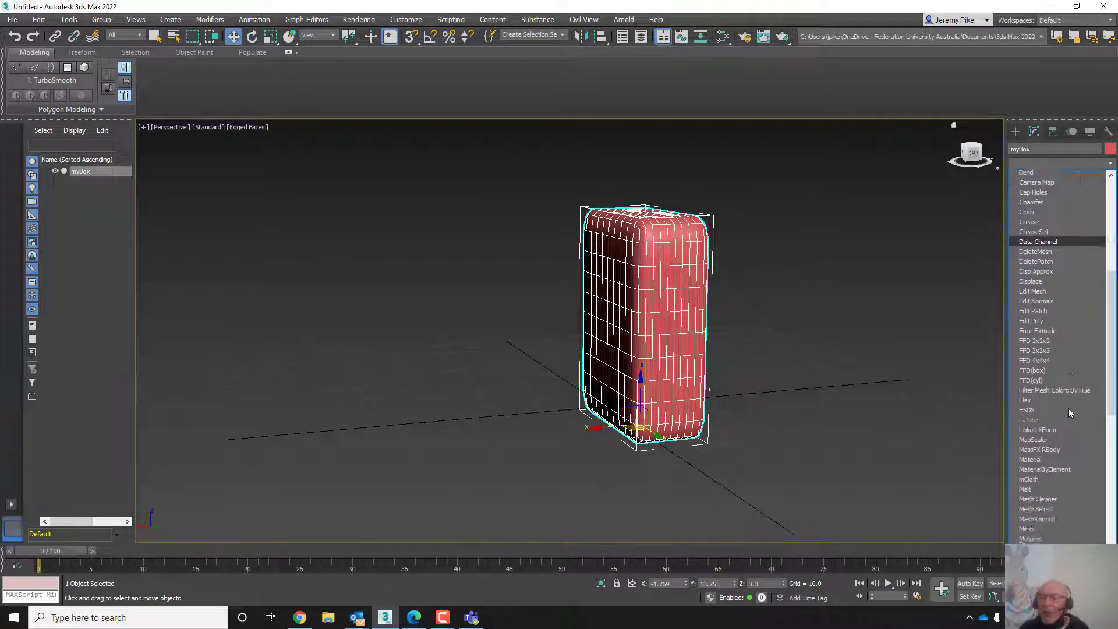
{"action": "scroll", "coordinate": [1055, 460], "scroll_direction": "down", "scroll_amount": 2}
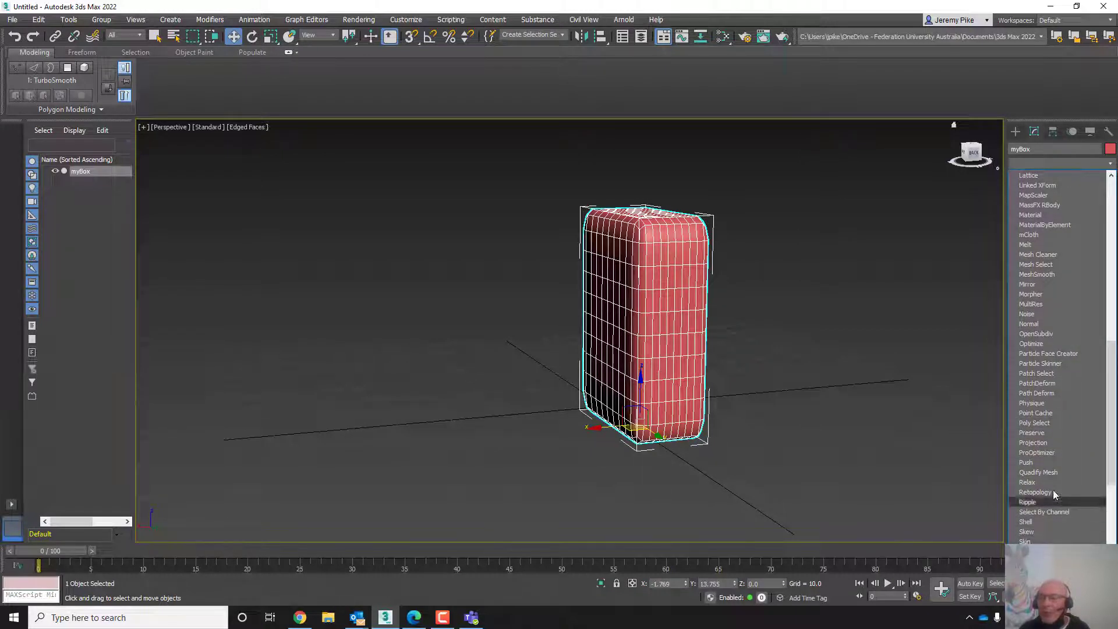
{"action": "scroll", "coordinate": [1044, 451], "scroll_direction": "down", "scroll_amount": 4}
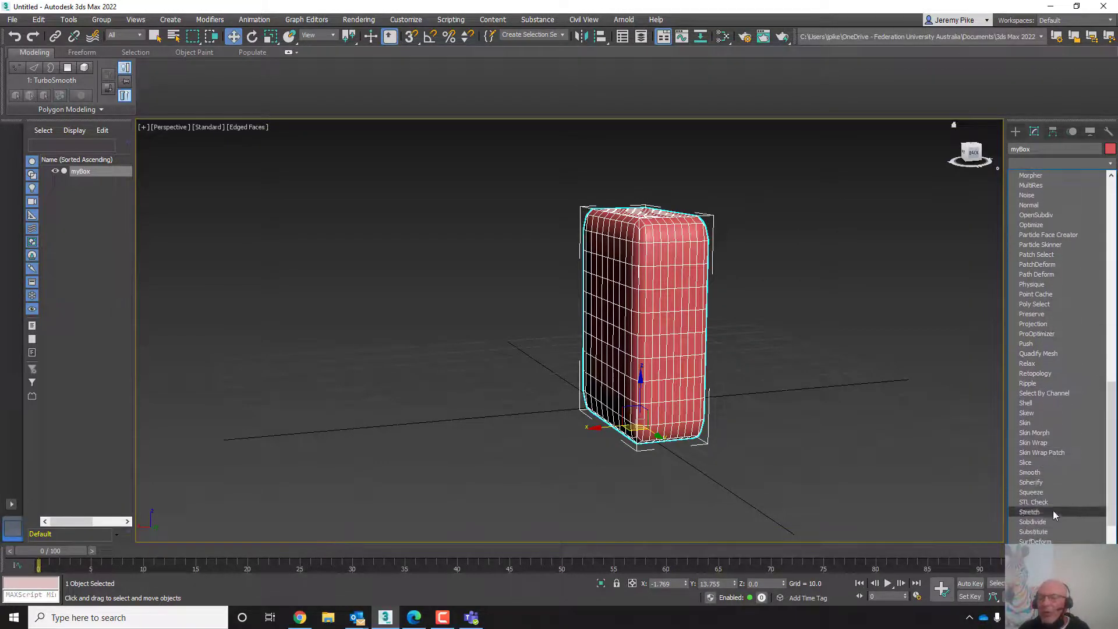
{"action": "scroll", "coordinate": [1086, 520], "scroll_direction": "down", "scroll_amount": 3}
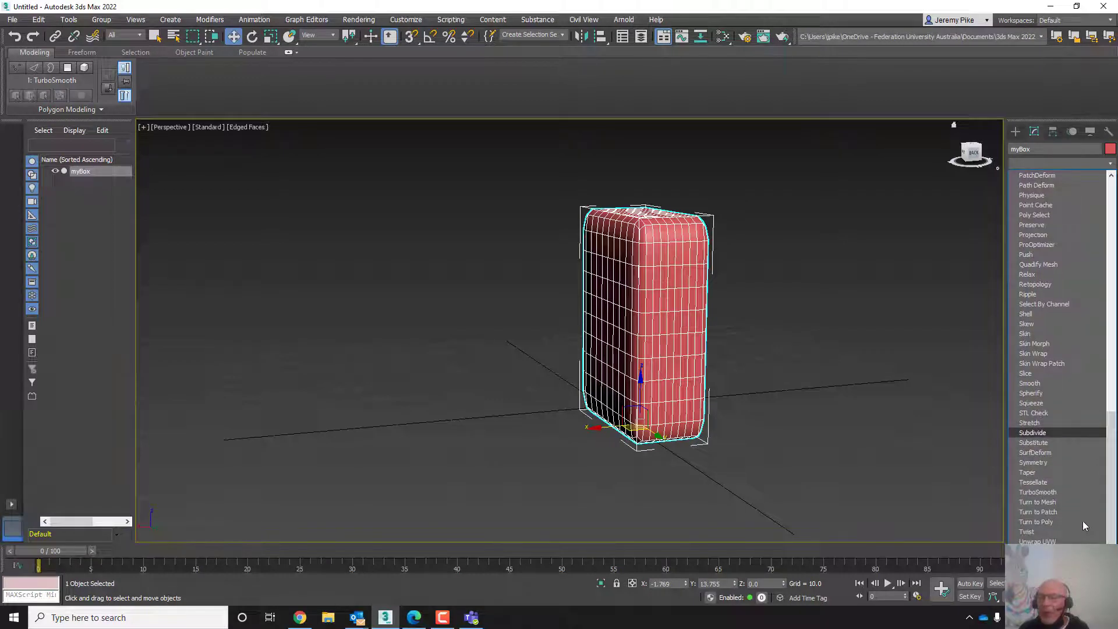
{"action": "scroll", "coordinate": [1070, 521], "scroll_direction": "down", "scroll_amount": 2}
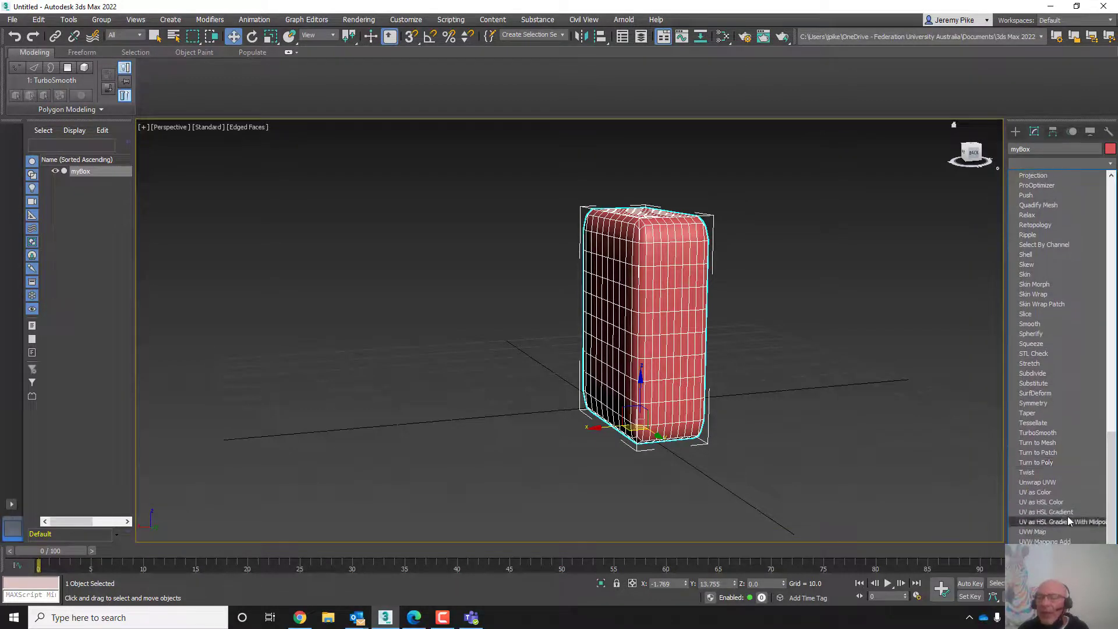
{"action": "scroll", "coordinate": [1057, 379], "scroll_direction": "up", "scroll_amount": 4}
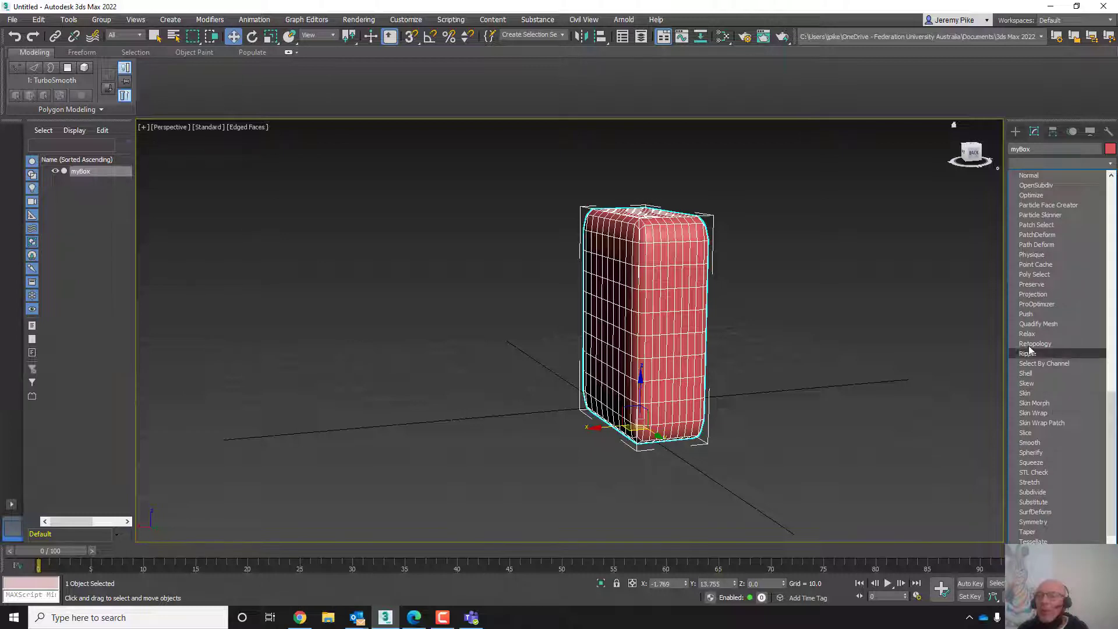
{"action": "scroll", "coordinate": [1049, 395], "scroll_direction": "up", "scroll_amount": 2}
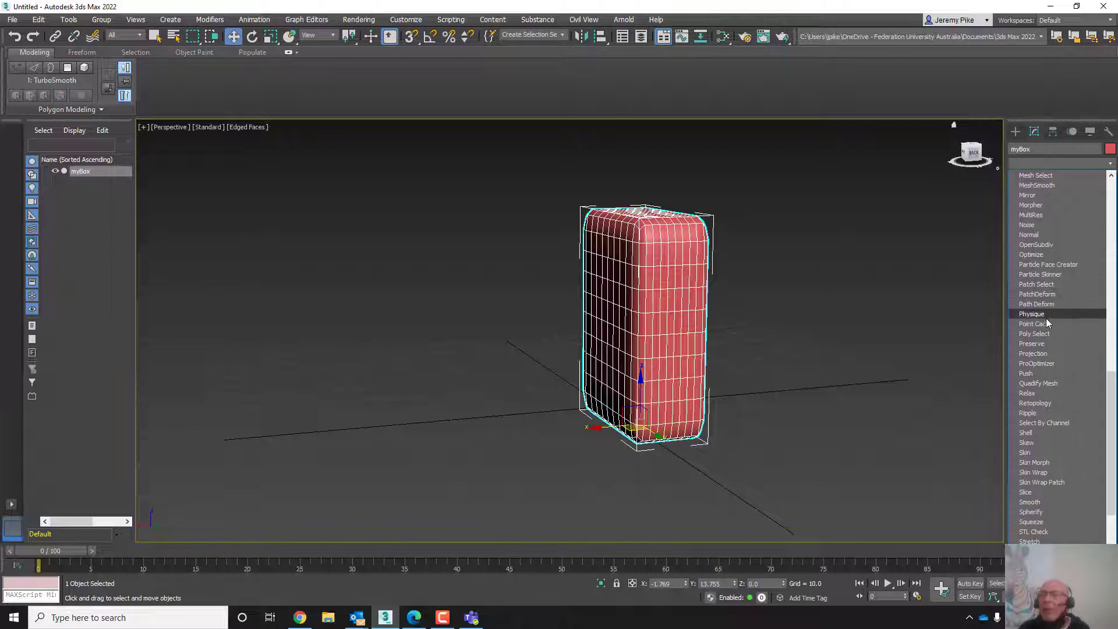
{"action": "scroll", "coordinate": [1039, 309], "scroll_direction": "up", "scroll_amount": 5}
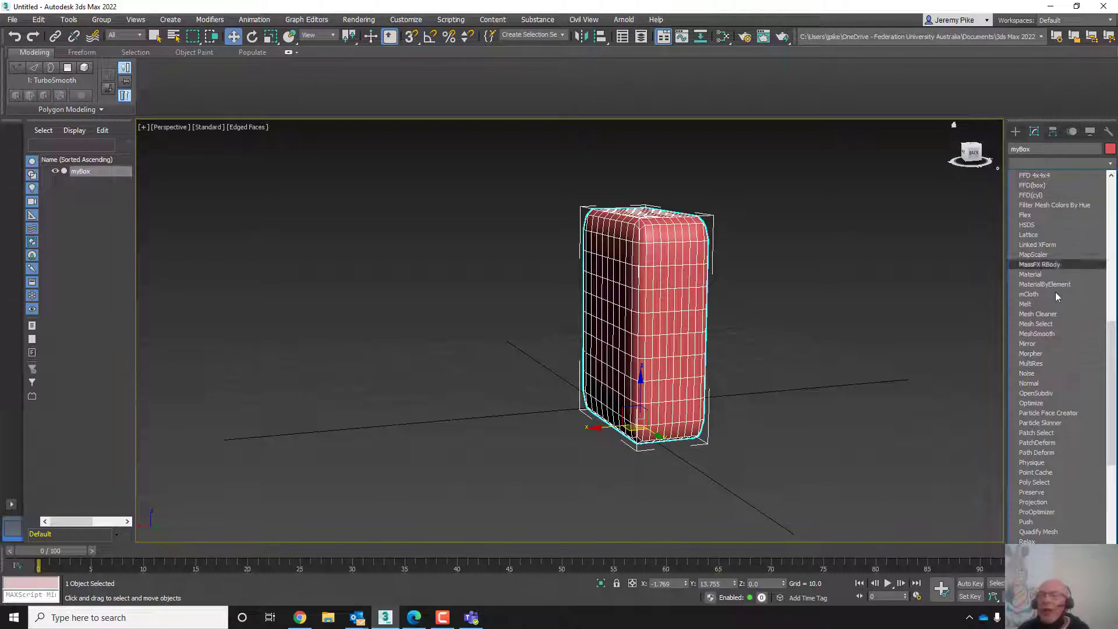
{"action": "left_click", "coordinate": [1029, 163]}
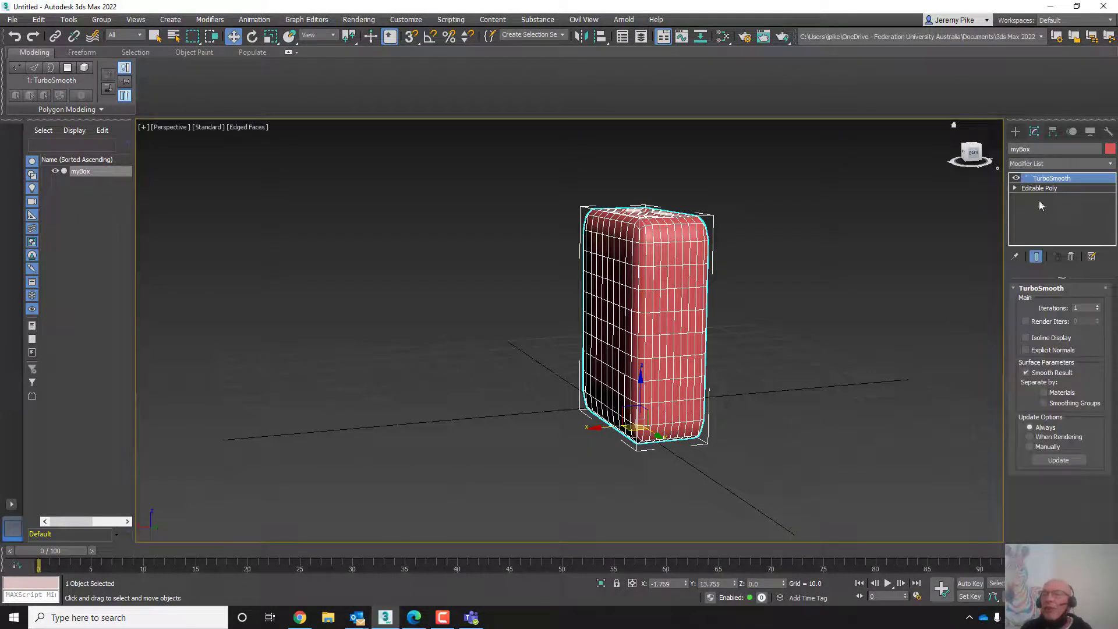
- Move myBox to the left along the X axis
{"action": "middle_click_drag", "start_coordinate": [676, 390], "coordinate": [630, 372]}
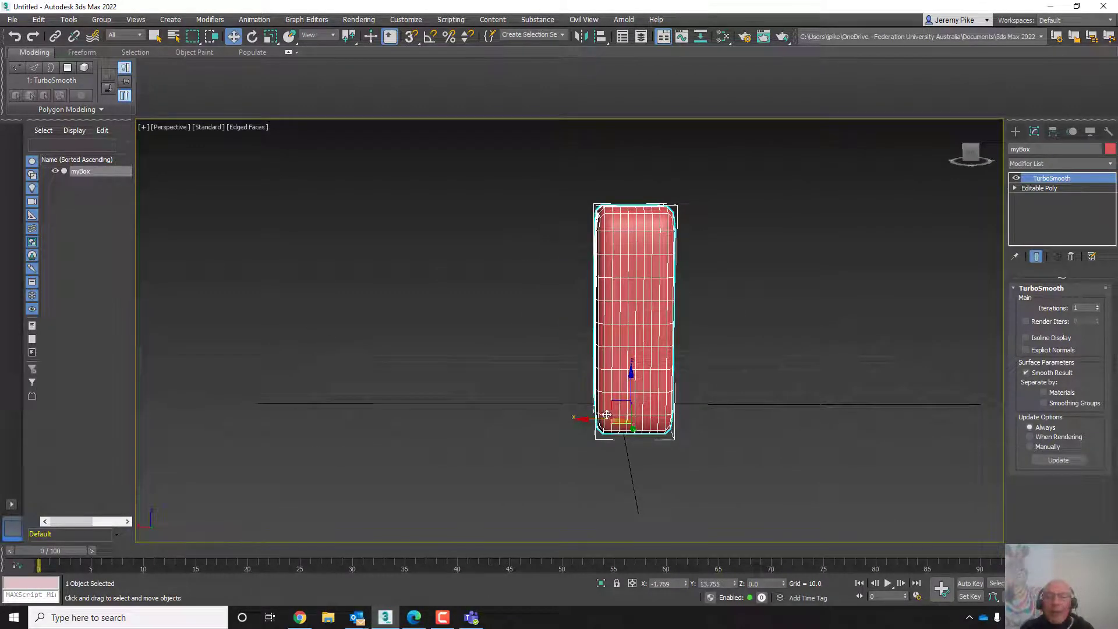
{"action": "left_click_drag", "start_coordinate": [581, 417], "coordinate": [401, 403]}
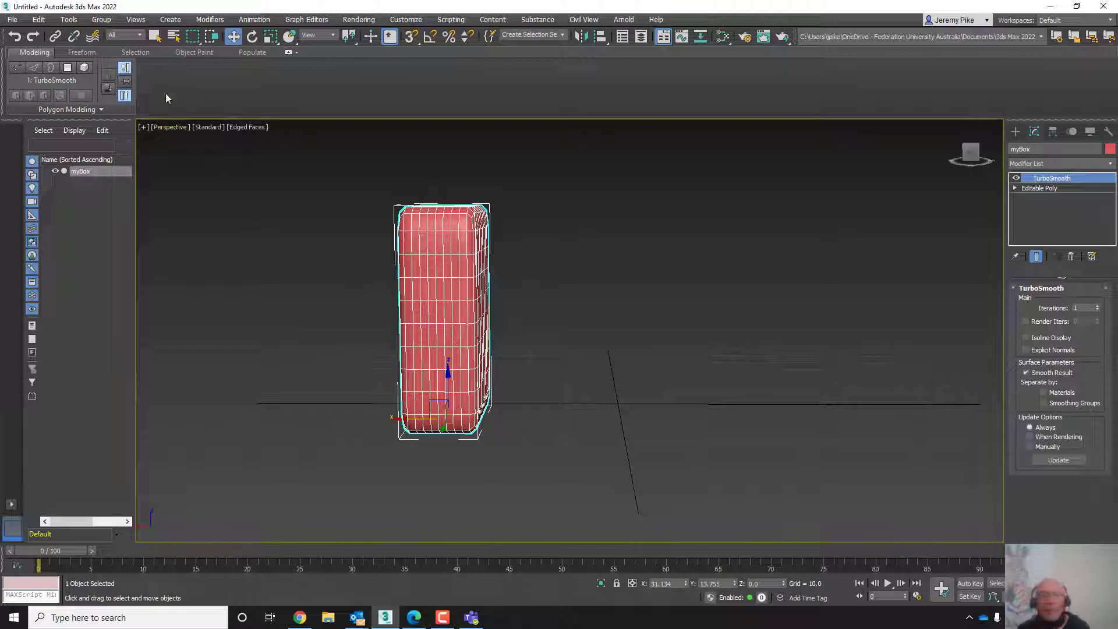
- Switch to the Select Object tool and drag a selection rectangle over myBox
{"action": "left_click", "coordinate": [154, 36]}
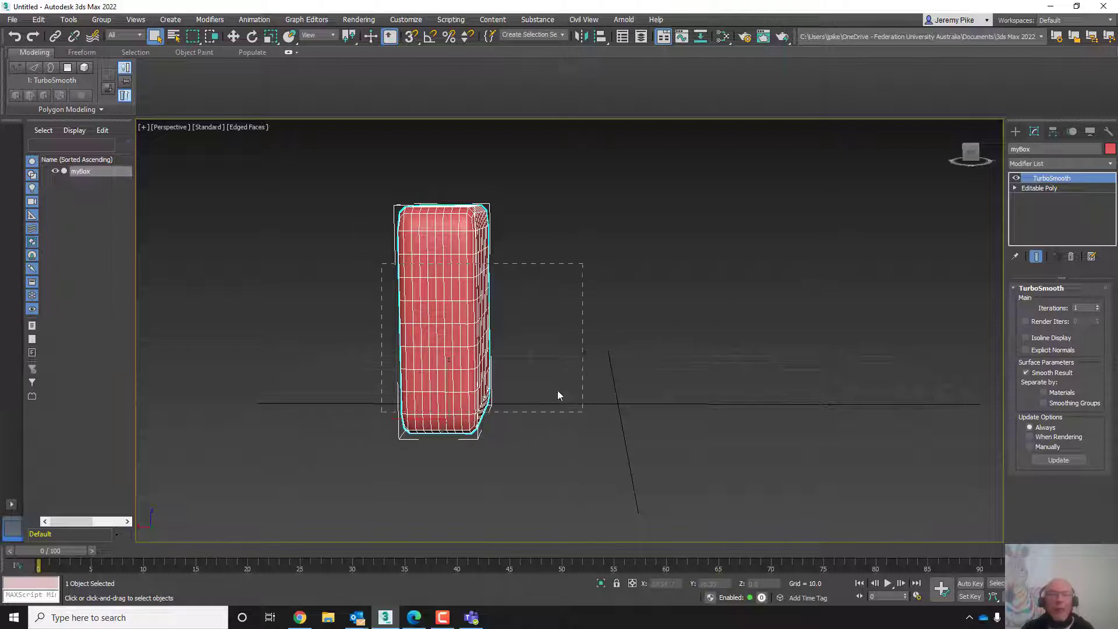
{"action": "left_click_drag", "start_coordinate": [557, 390], "coordinate": [582, 412]}
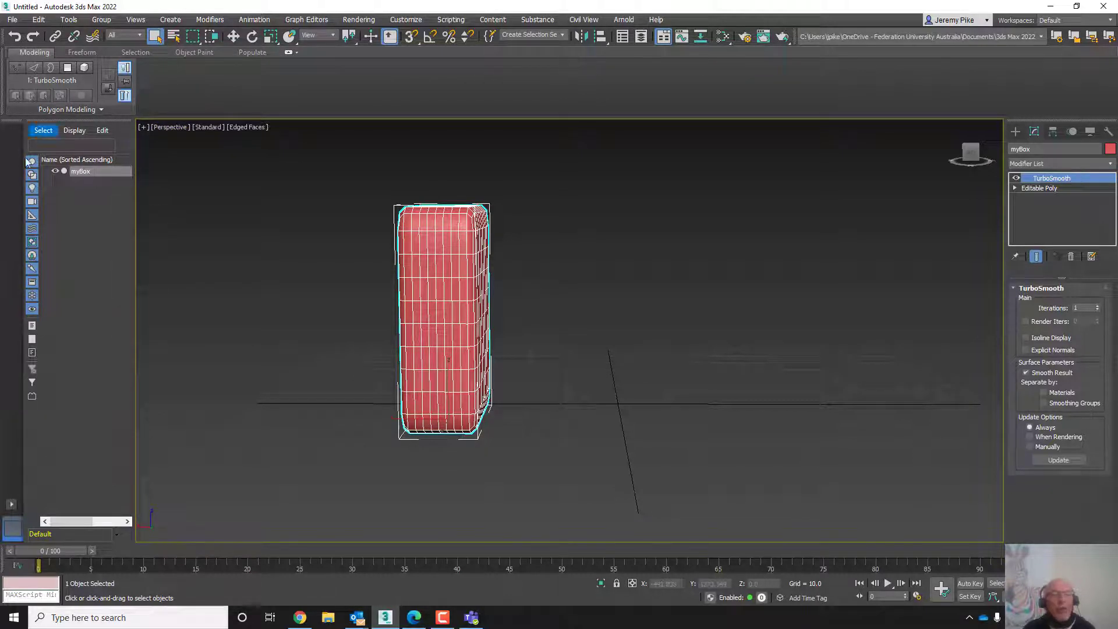
- Open the Select From Scene dialog to review the scene's objects, then close it
{"action": "left_click", "coordinate": [174, 37]}
{"action": "left_click_drag", "start_coordinate": [151, 11], "coordinate": [267, 50]}
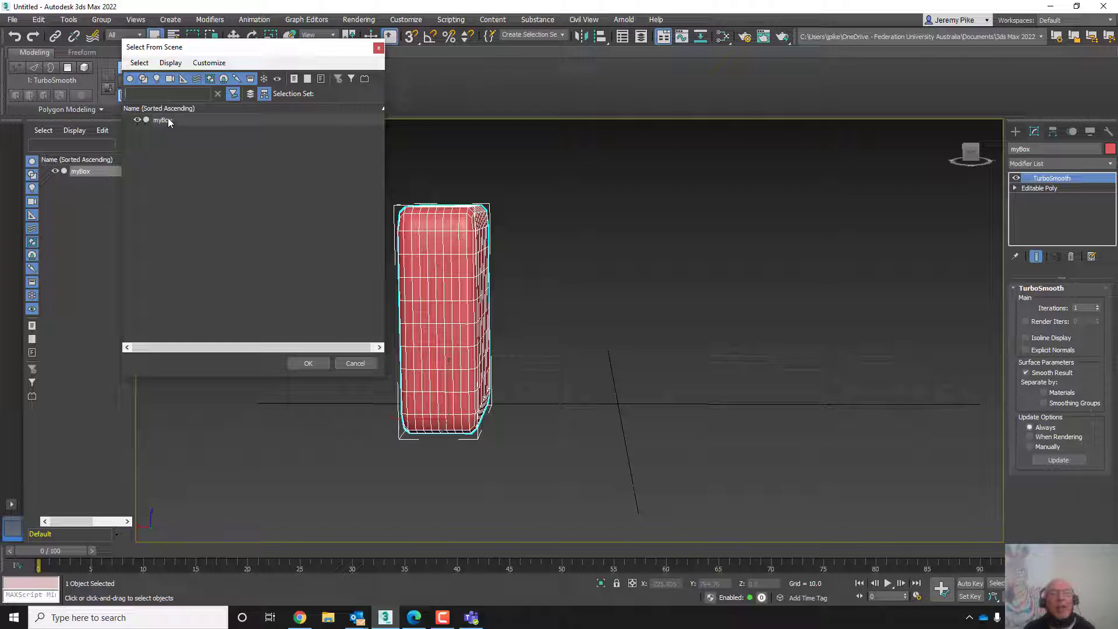
{"action": "left_click", "coordinate": [138, 120]}
{"action": "left_click", "coordinate": [138, 120]}
{"action": "left_click", "coordinate": [378, 49]}
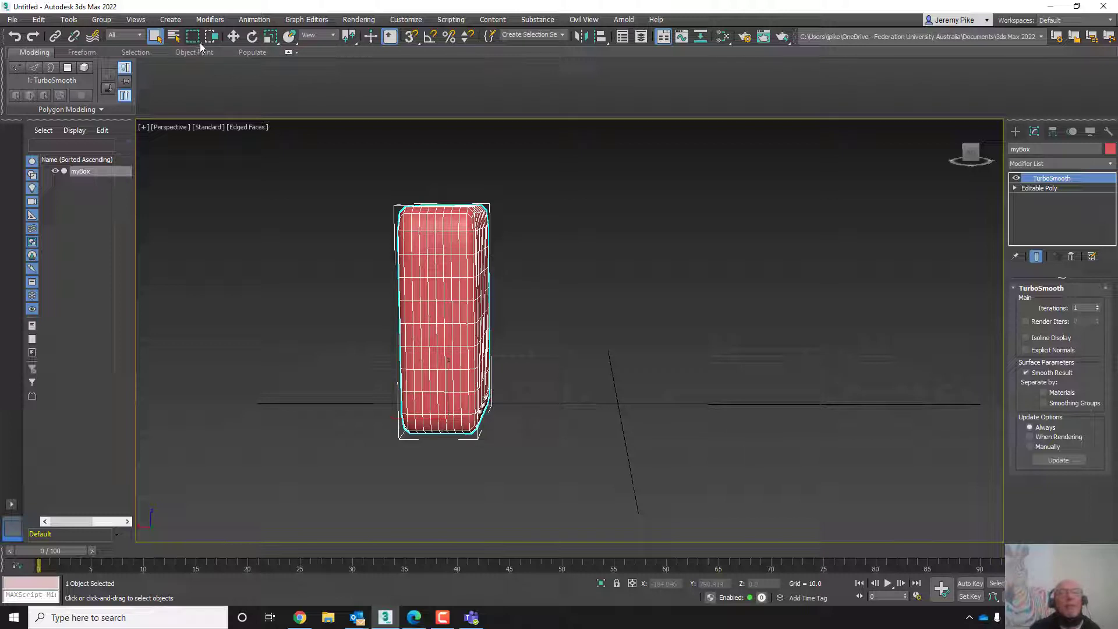
- Open the selection region flyout and pick a region shape
{"action": "mouse_move", "coordinate": [201, 43]}
{"action": "left_mouse_down"}
{"action": "mouse_move", "coordinate": [200, 145]}
{"action": "mouse_move", "coordinate": [202, 128]}
{"action": "left_mouse_up"}
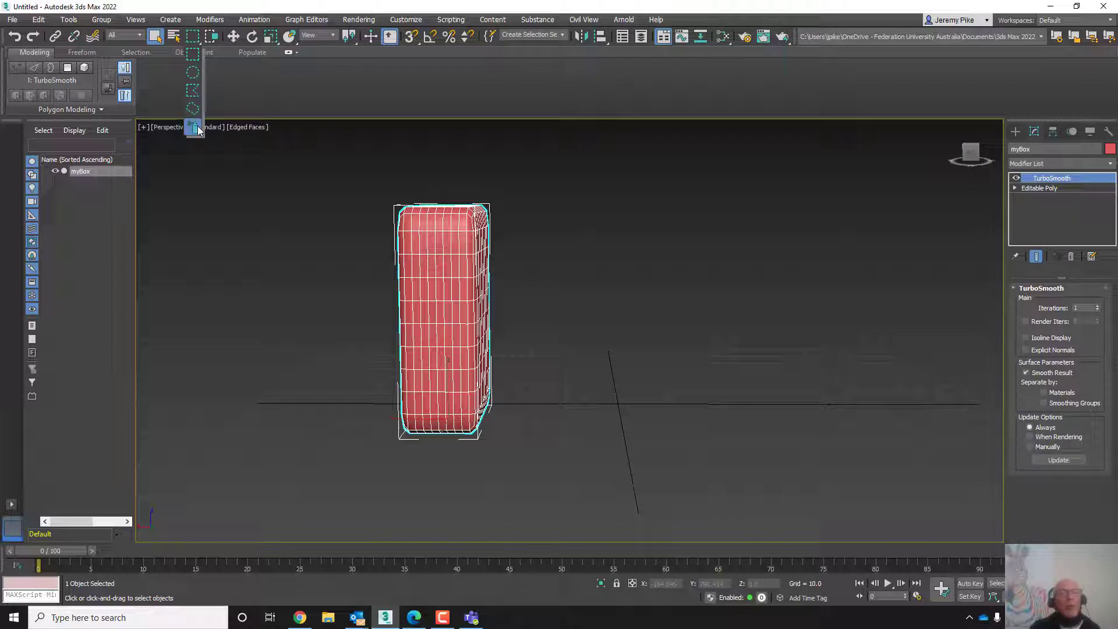
{"action": "left_click_drag", "start_coordinate": [198, 129], "coordinate": [201, 128]}
{"action": "left_click_drag", "start_coordinate": [195, 135], "coordinate": [195, 134]}
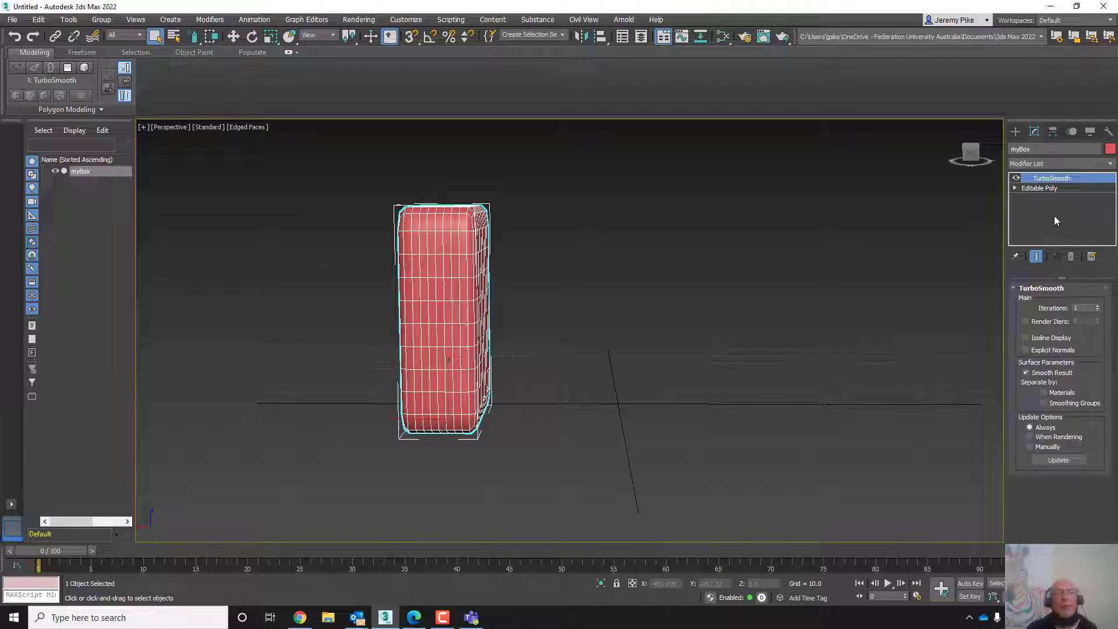
- Enter the Vertex sub-object level of myBox's Editable Poly and select several rows of vertices on its front face
{"action": "left_click", "coordinate": [1016, 188]}
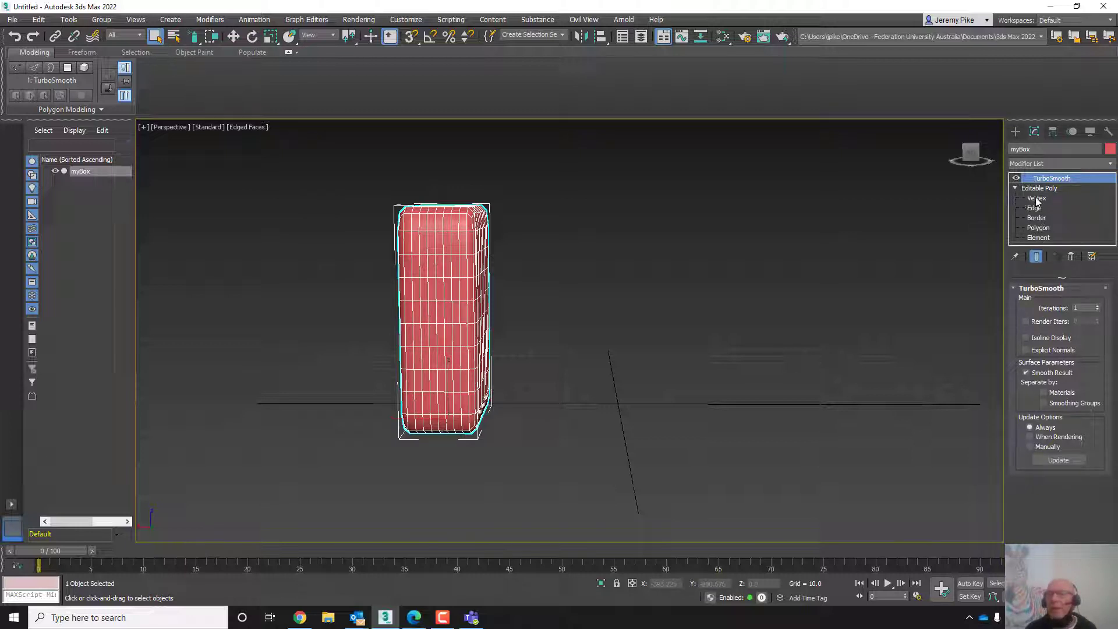
{"action": "left_click", "coordinate": [1035, 198]}
{"action": "middle_click_drag", "start_coordinate": [536, 366], "coordinate": [601, 340], "text": "alt"}
{"action": "scroll", "coordinate": [629, 384], "scroll_direction": "up", "scroll_amount": 3}
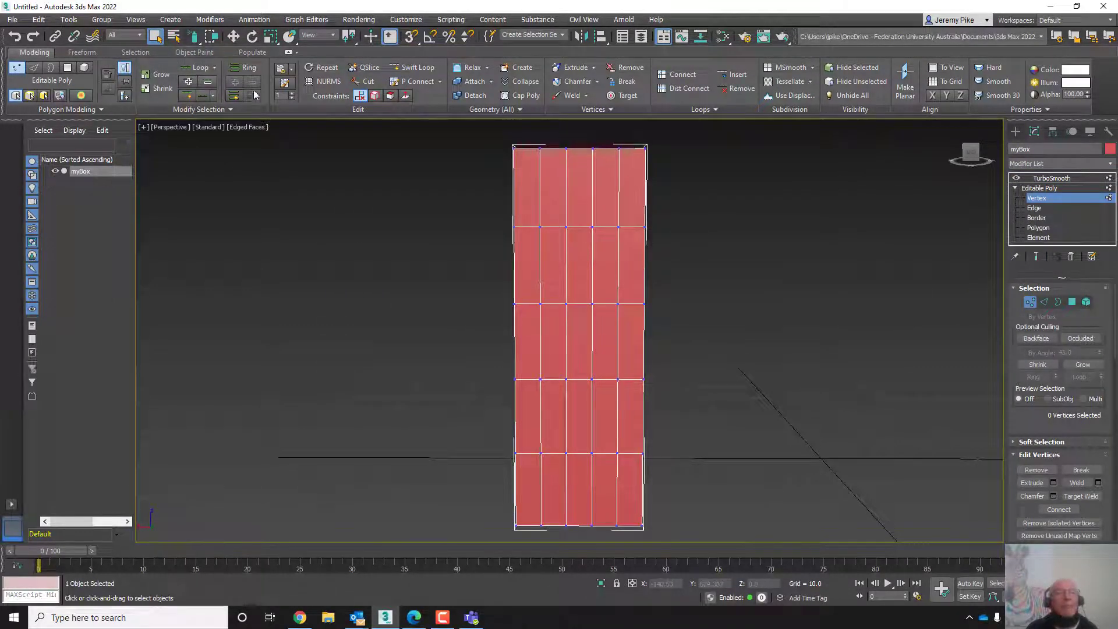
{"action": "mouse_move", "coordinate": [570, 214]}
{"action": "left_mouse_down"}
{"action": "mouse_move", "coordinate": [562, 236]}
{"action": "mouse_move", "coordinate": [598, 234]}
{"action": "left_mouse_up"}
{"action": "mouse_move", "coordinate": [586, 297]}
{"action": "left_mouse_down", "text": "ctrl"}
{"action": "mouse_move", "coordinate": [599, 310]}
{"action": "mouse_move", "coordinate": [562, 310]}
{"action": "left_mouse_up", "text": "ctrl"}
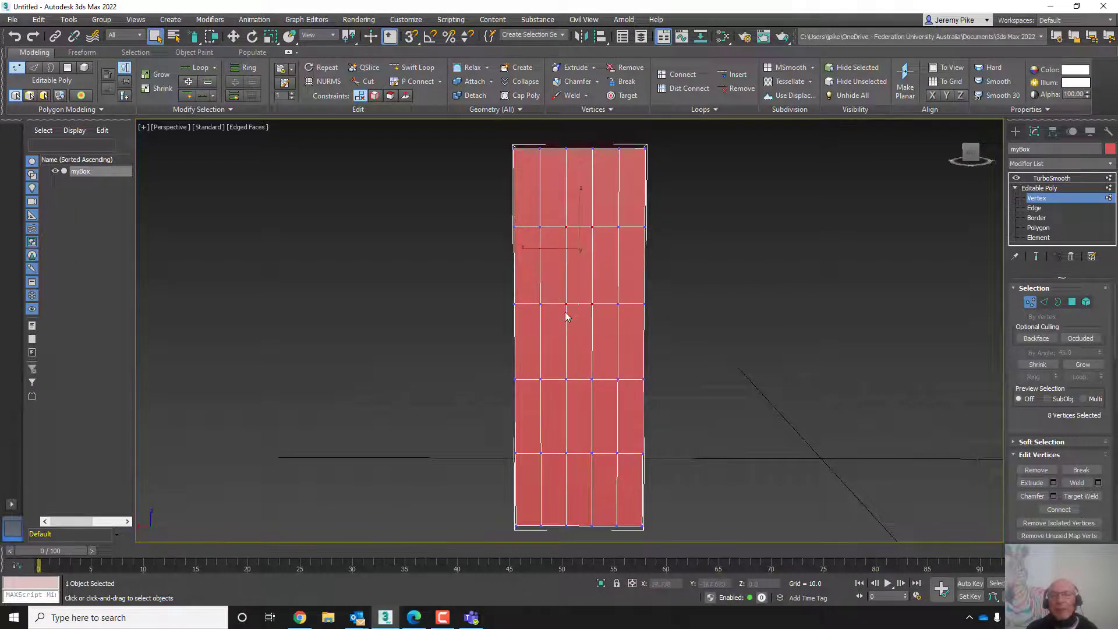
{"action": "left_click_drag", "start_coordinate": [560, 373], "coordinate": [603, 383], "text": "ctrl"}
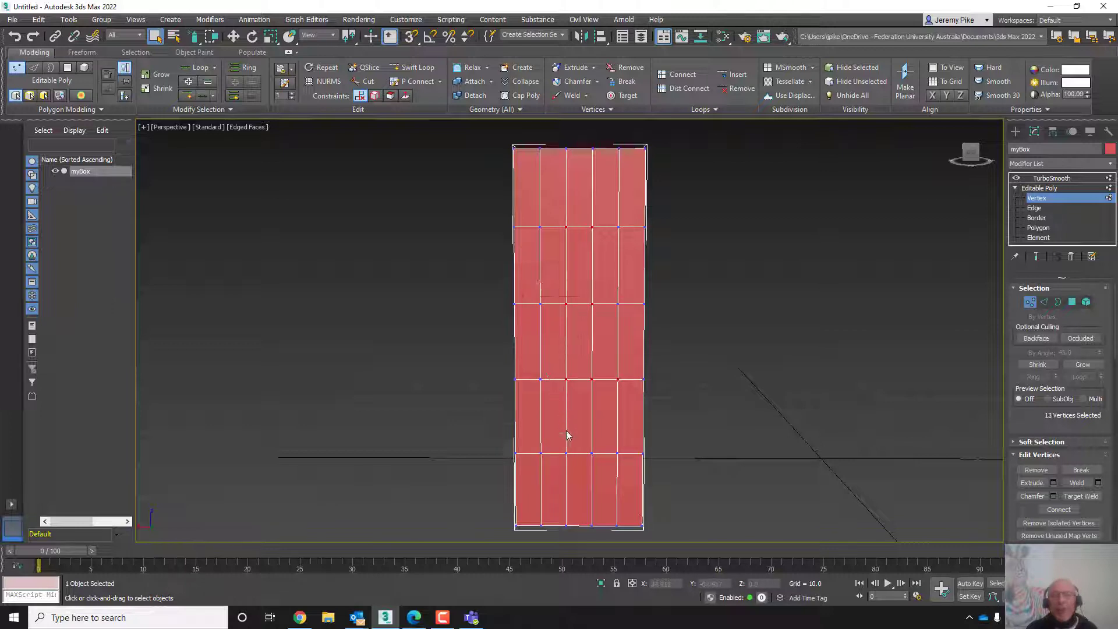
{"action": "left_click_drag", "start_coordinate": [560, 445], "coordinate": [571, 458], "text": "ctrl"}
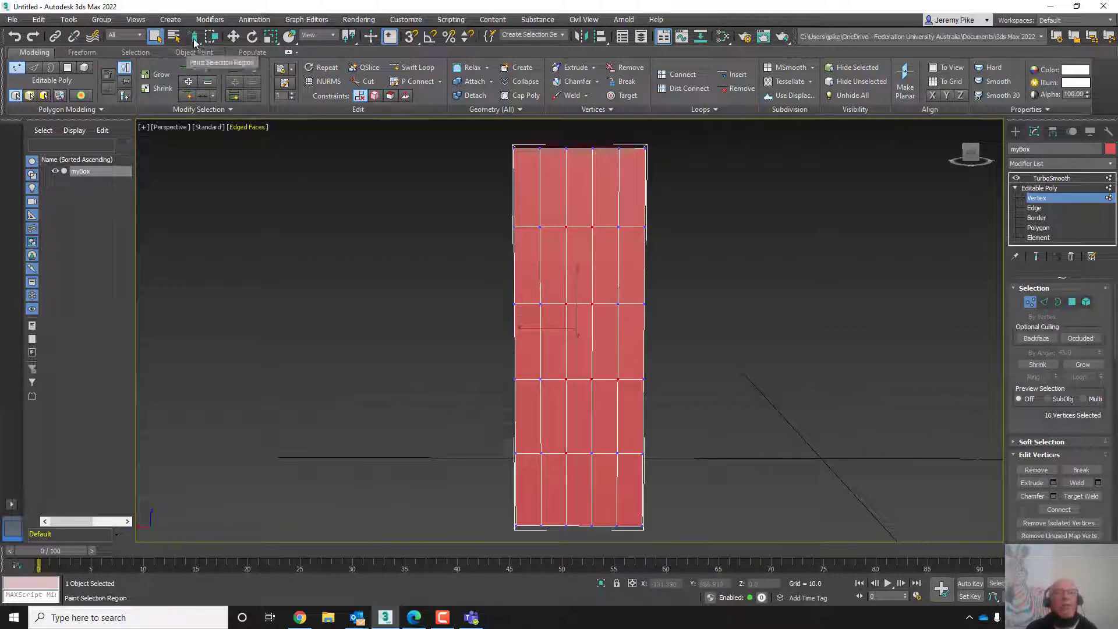
{"action": "left_click_drag", "start_coordinate": [194, 41], "coordinate": [194, 56]}
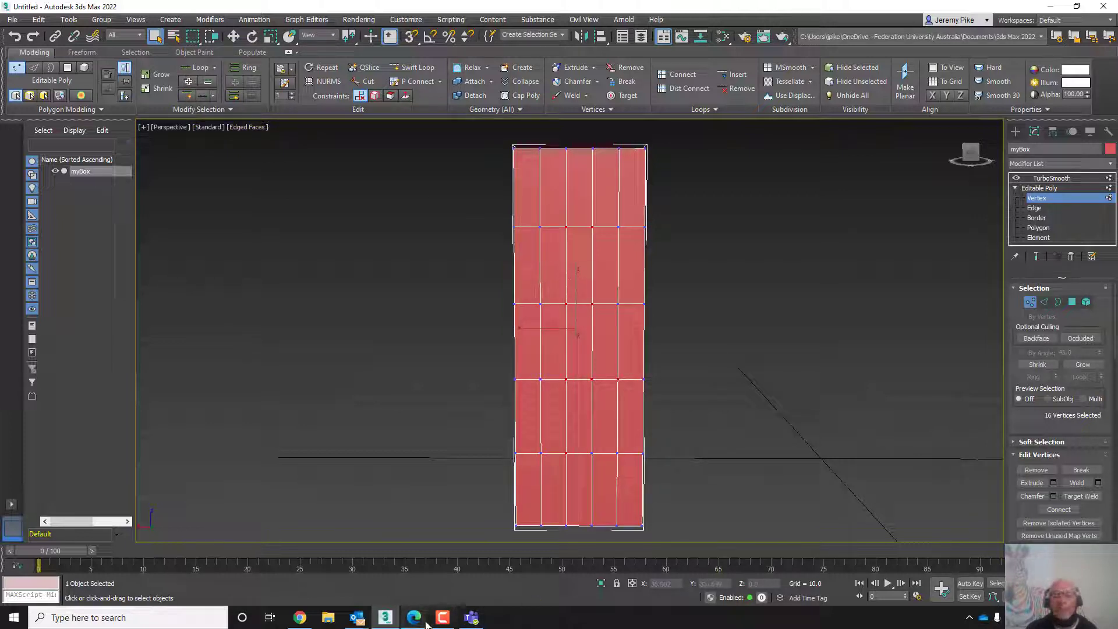
{"action": "mouse_move", "coordinate": [441, 623]}
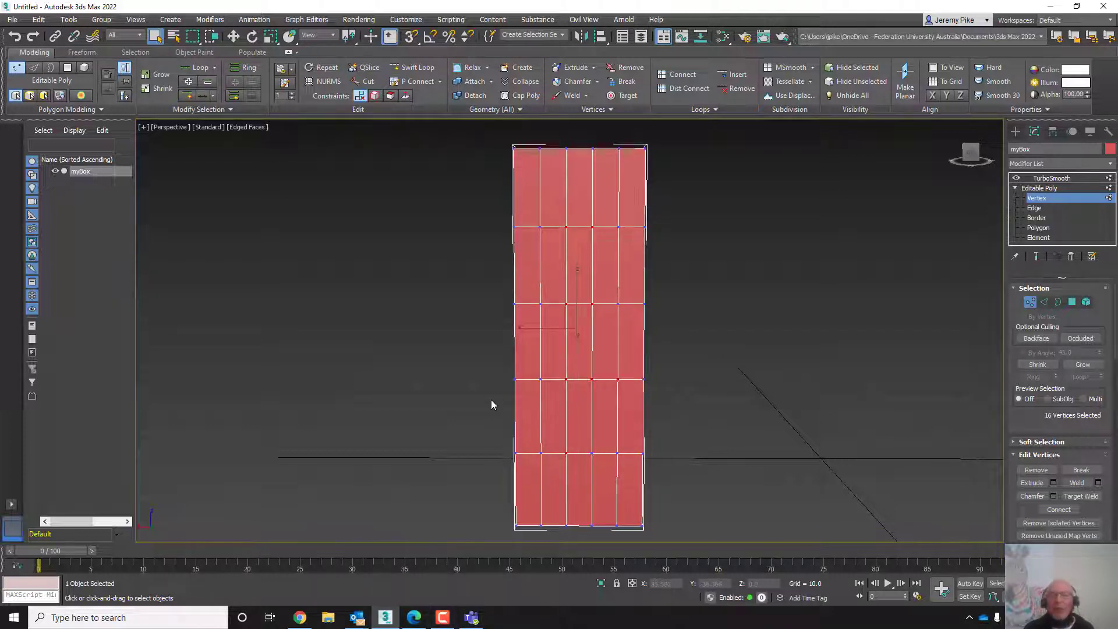
{"action": "middle_click_drag", "start_coordinate": [590, 349], "coordinate": [524, 352]}
{"action": "scroll", "coordinate": [587, 357], "scroll_direction": "up", "scroll_amount": 3}
{"action": "scroll", "coordinate": [586, 360], "scroll_direction": "down", "scroll_amount": 3}
{"action": "scroll", "coordinate": [609, 356], "scroll_direction": "up", "scroll_amount": 3}
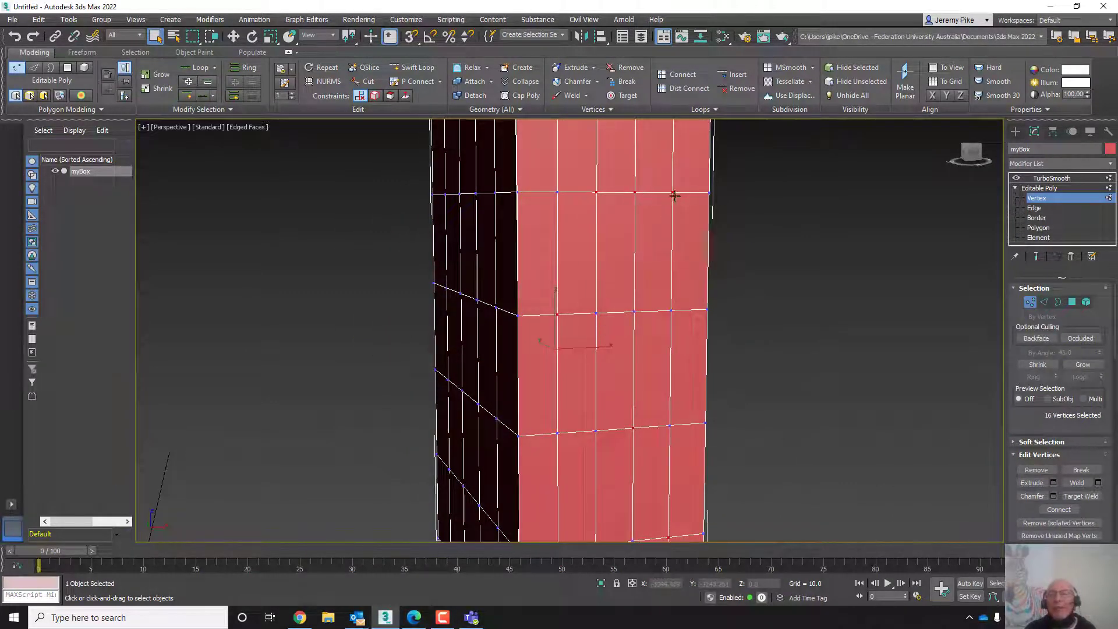
{"action": "scroll", "coordinate": [614, 320], "scroll_direction": "down", "scroll_amount": 6}
{"action": "middle_click_drag", "start_coordinate": [580, 302], "coordinate": [752, 328]}
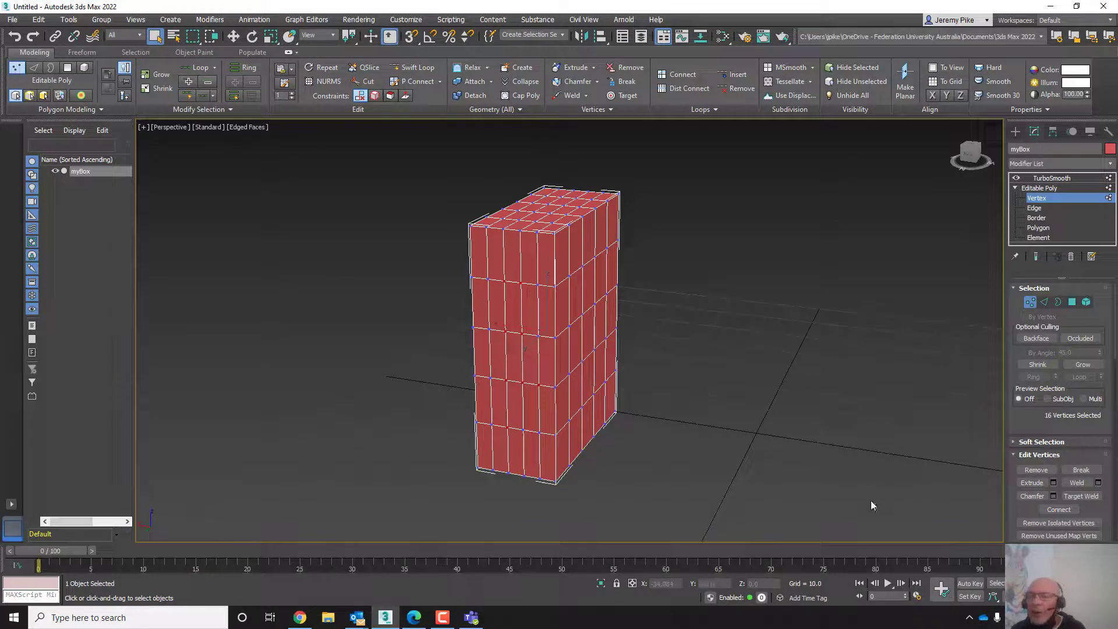
{"action": "left_click", "coordinate": [437, 619]}
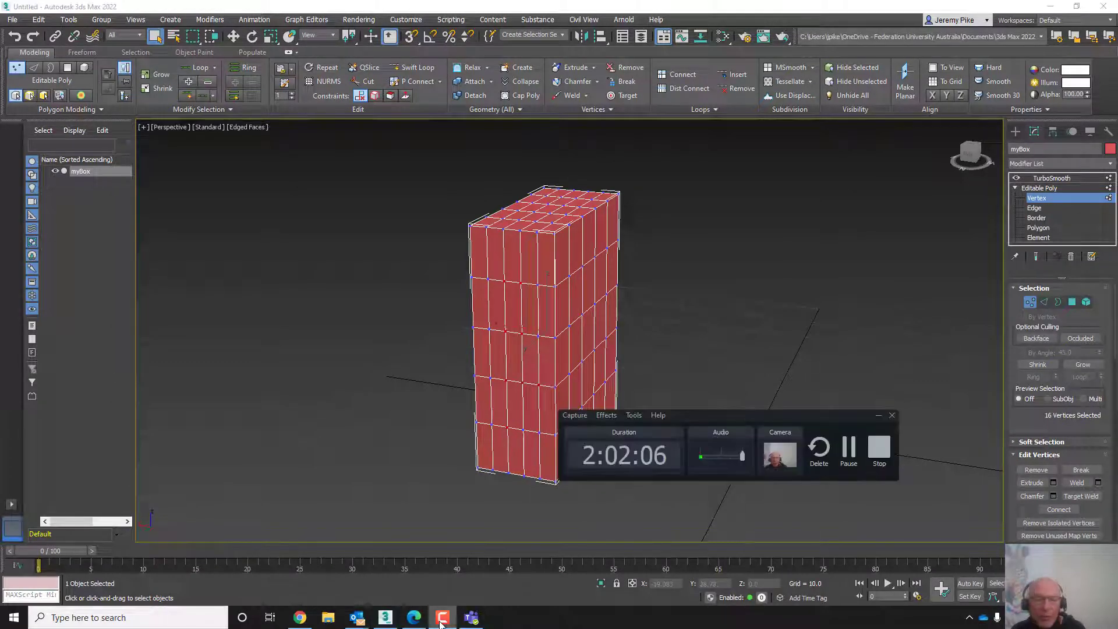
{"action": "left_click", "coordinate": [847, 449]}
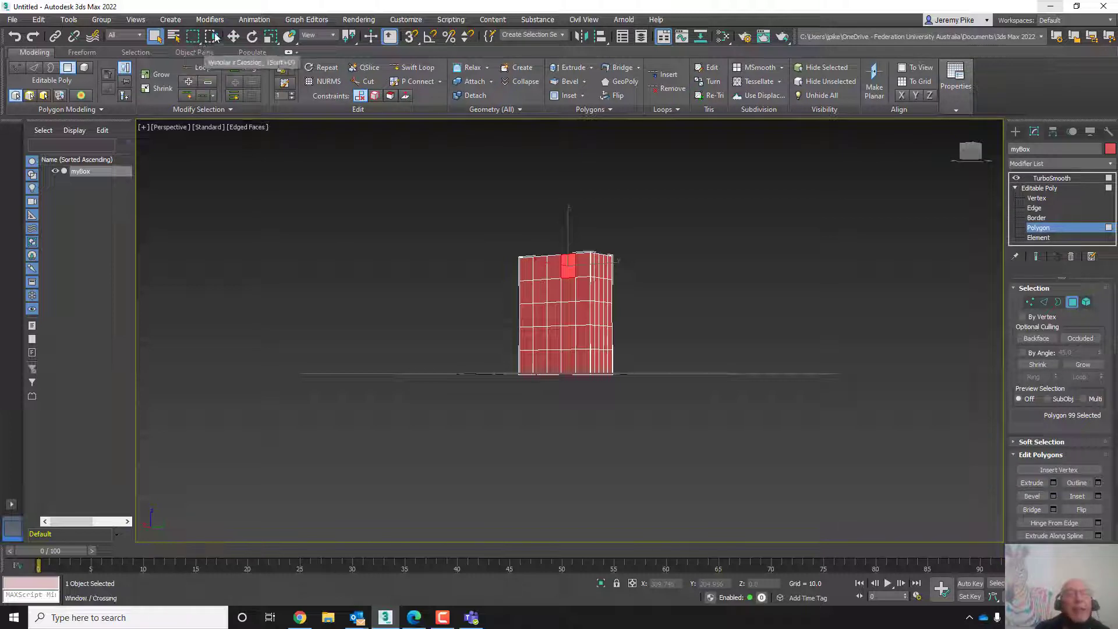
- Try mirroring myBox as a copy along the X, Y and Z axes with different offsets, then cancel the Mirror dialog
{"action": "mouse_move", "coordinate": [216, 36]}
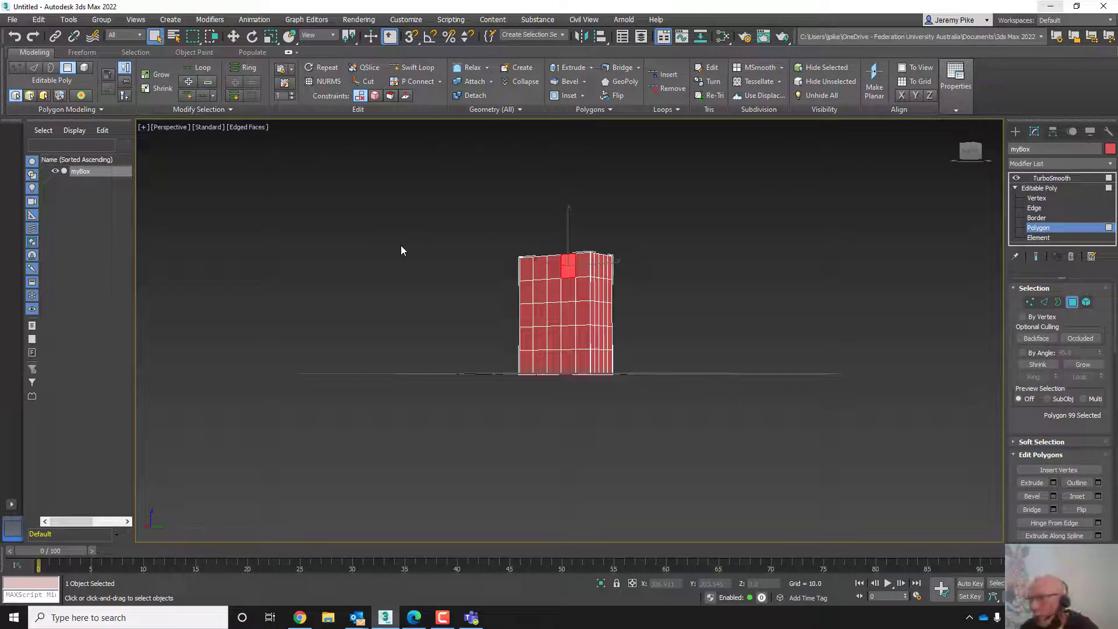
{"action": "left_click", "coordinate": [584, 39]}
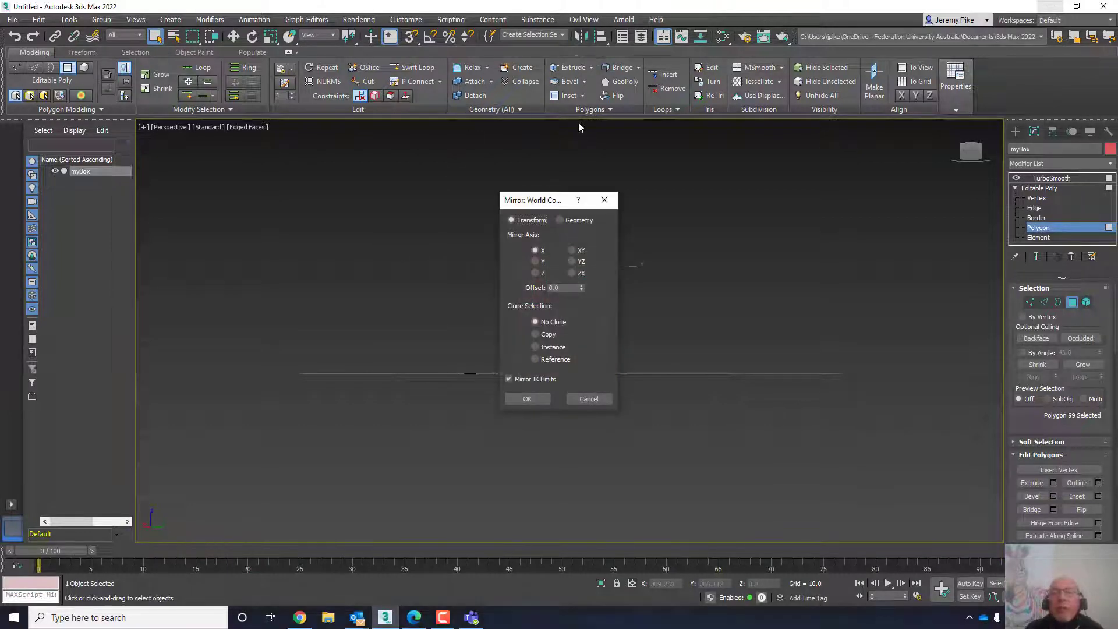
{"action": "left_click_drag", "start_coordinate": [582, 200], "coordinate": [811, 178]}
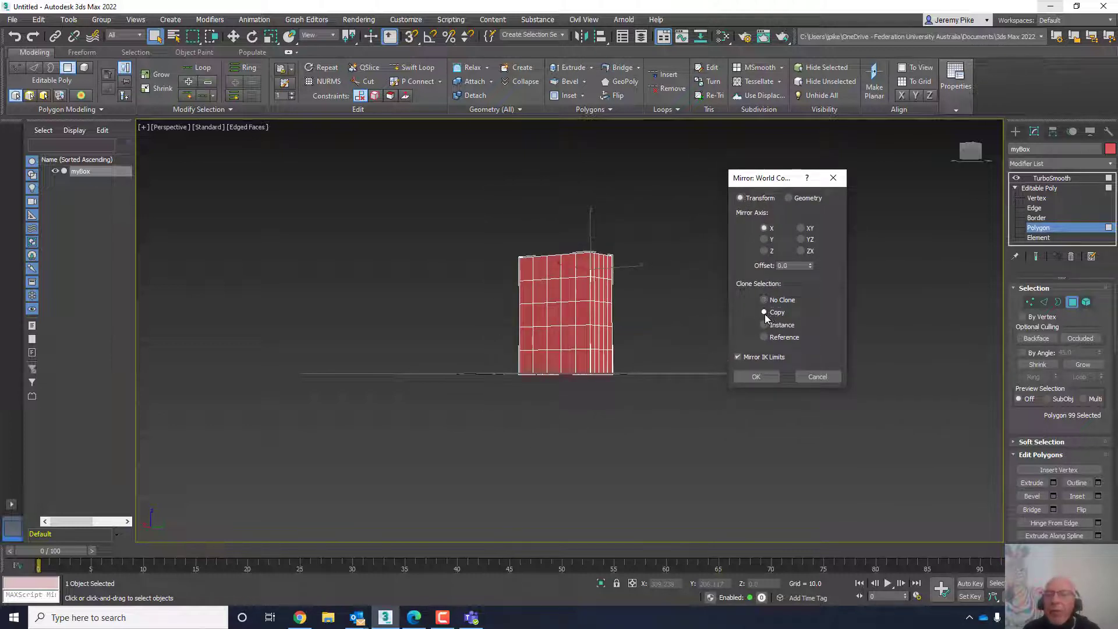
{"action": "left_click", "coordinate": [764, 313]}
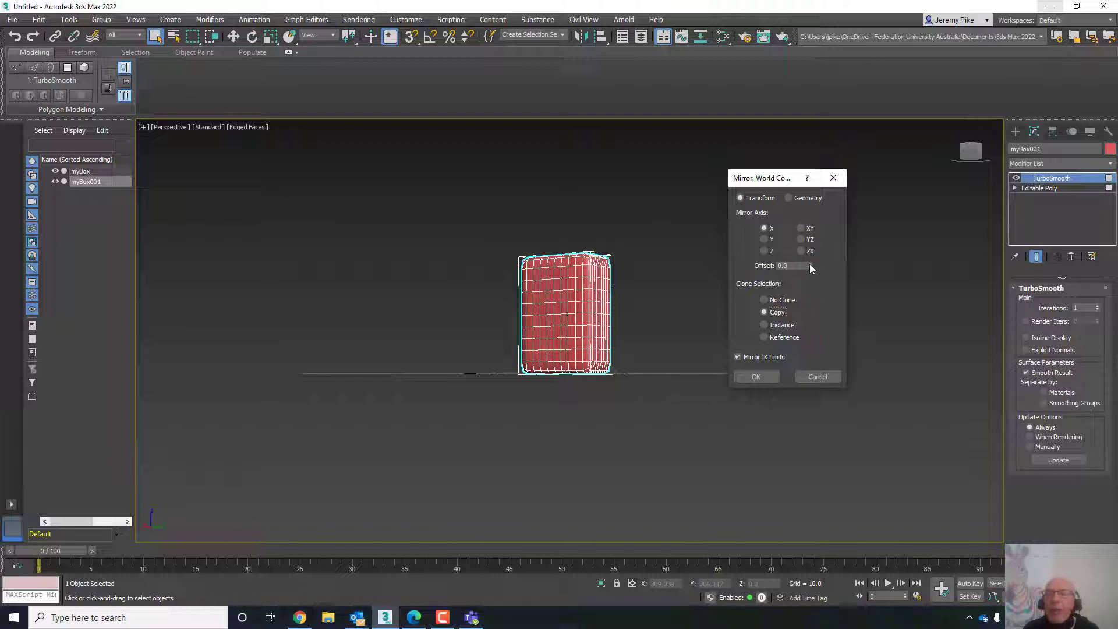
{"action": "left_click_drag", "start_coordinate": [812, 266], "coordinate": [598, 198]}
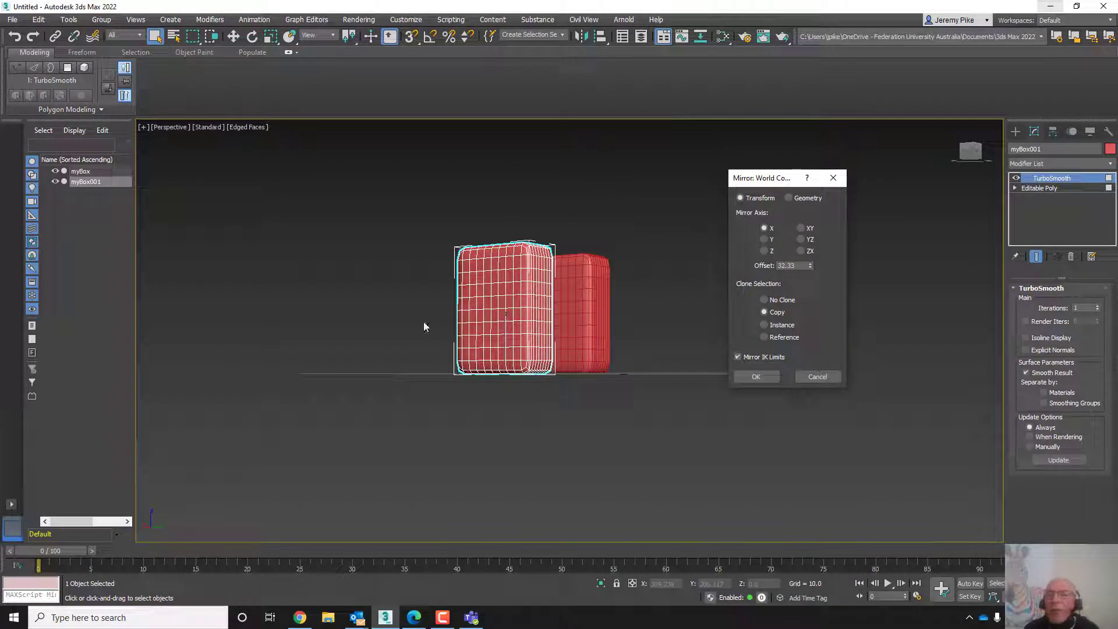
{"action": "left_click", "coordinate": [764, 239]}
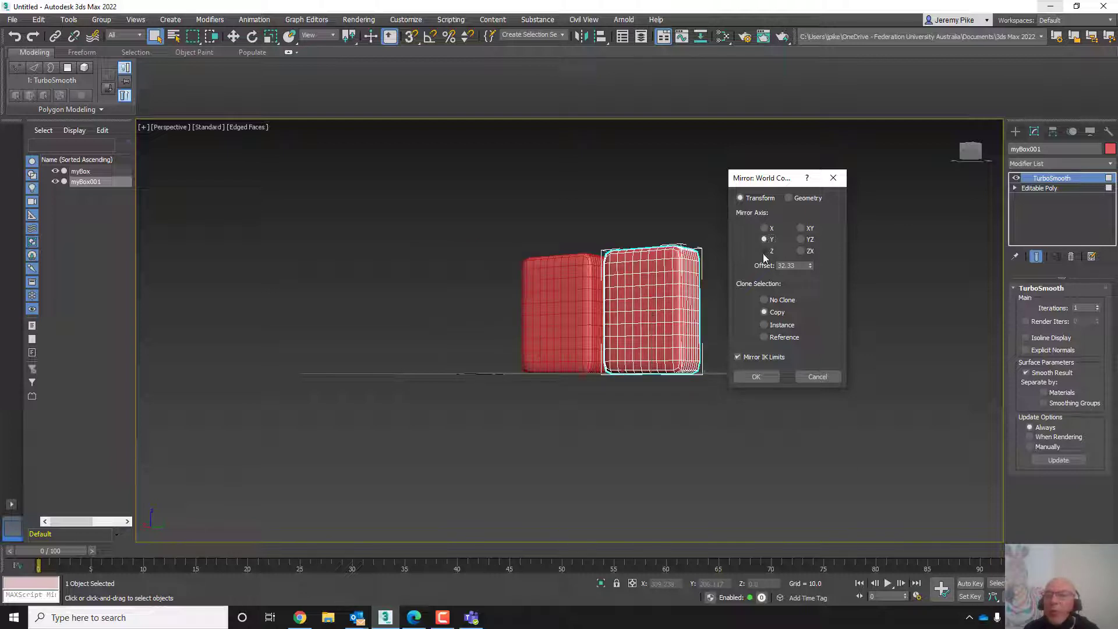
{"action": "left_click", "coordinate": [763, 251]}
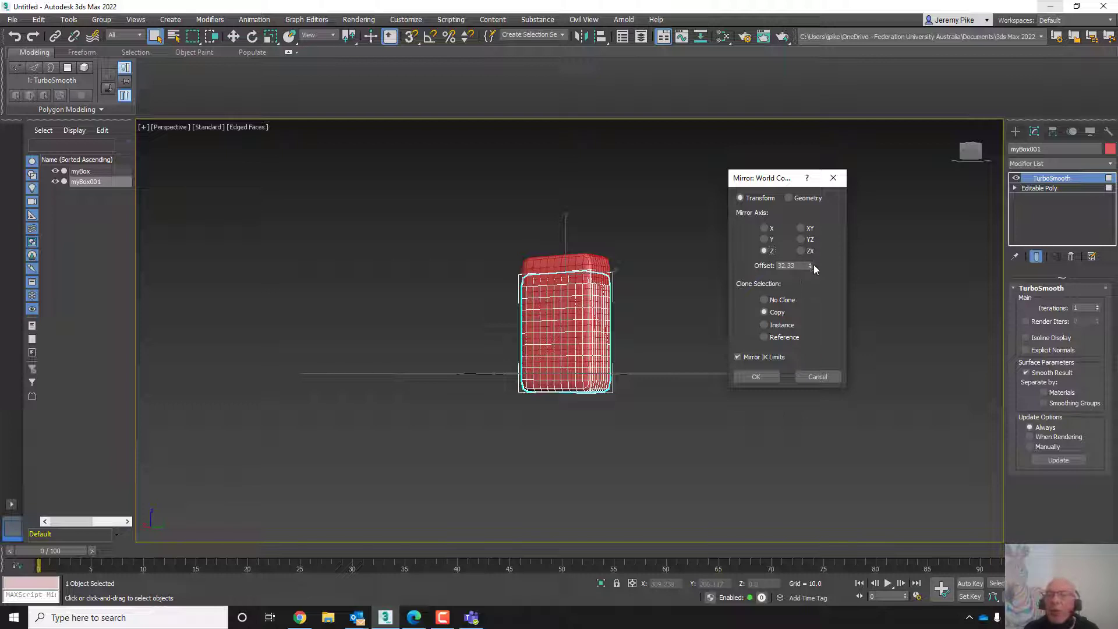
{"action": "left_click_drag", "start_coordinate": [809, 263], "coordinate": [788, 174]}
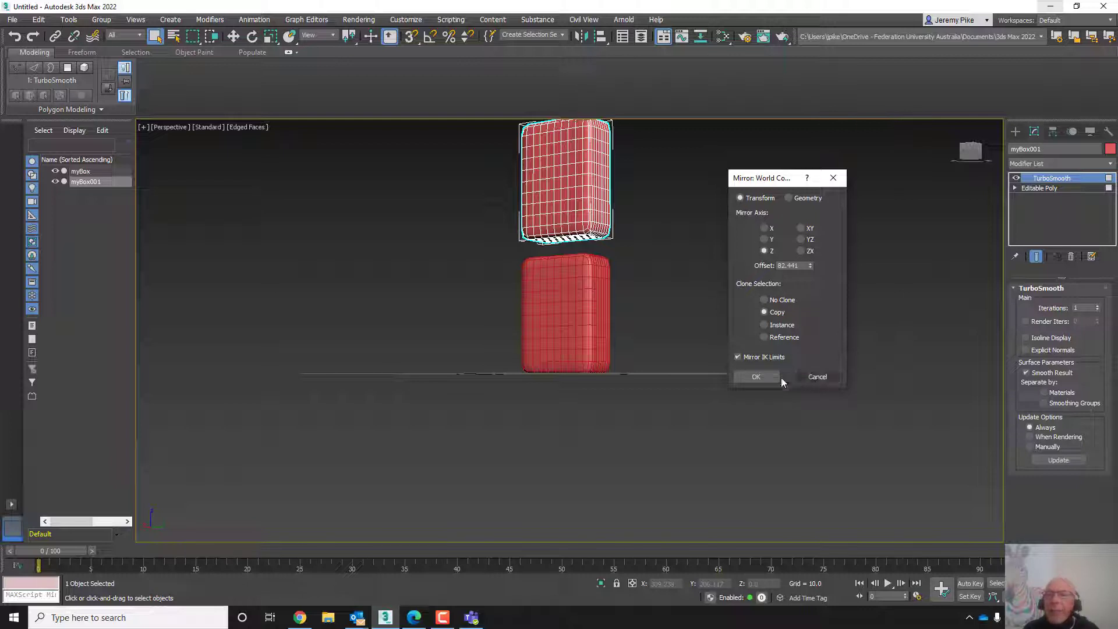
{"action": "left_click", "coordinate": [804, 378]}
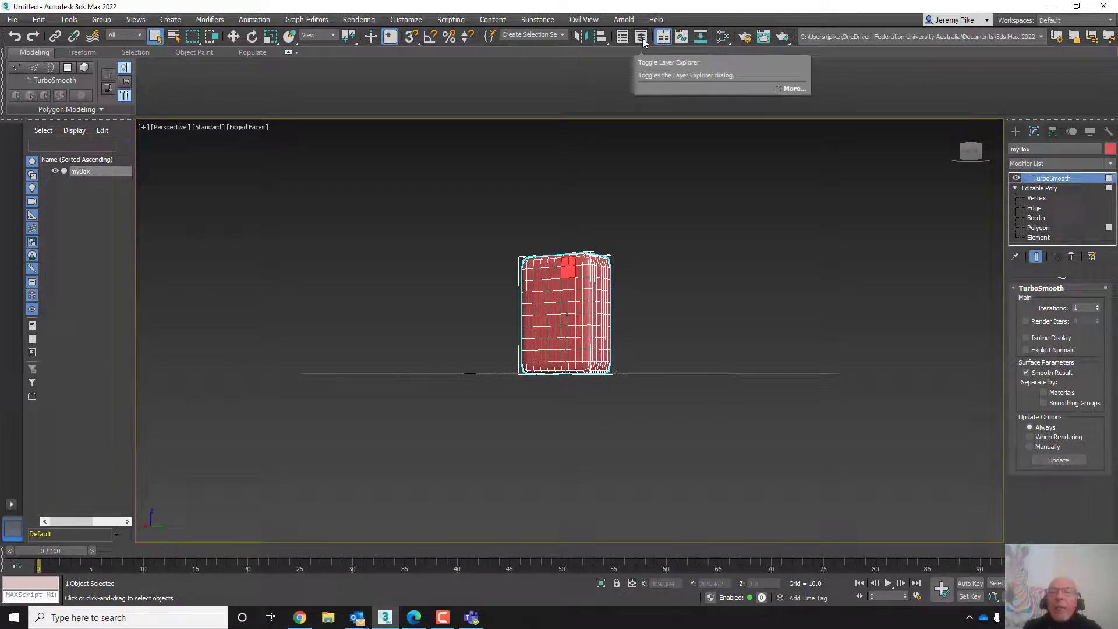
- Open the Track View Curve Editor, enlarge its window to examine it, and close it
{"action": "left_click", "coordinate": [682, 39]}
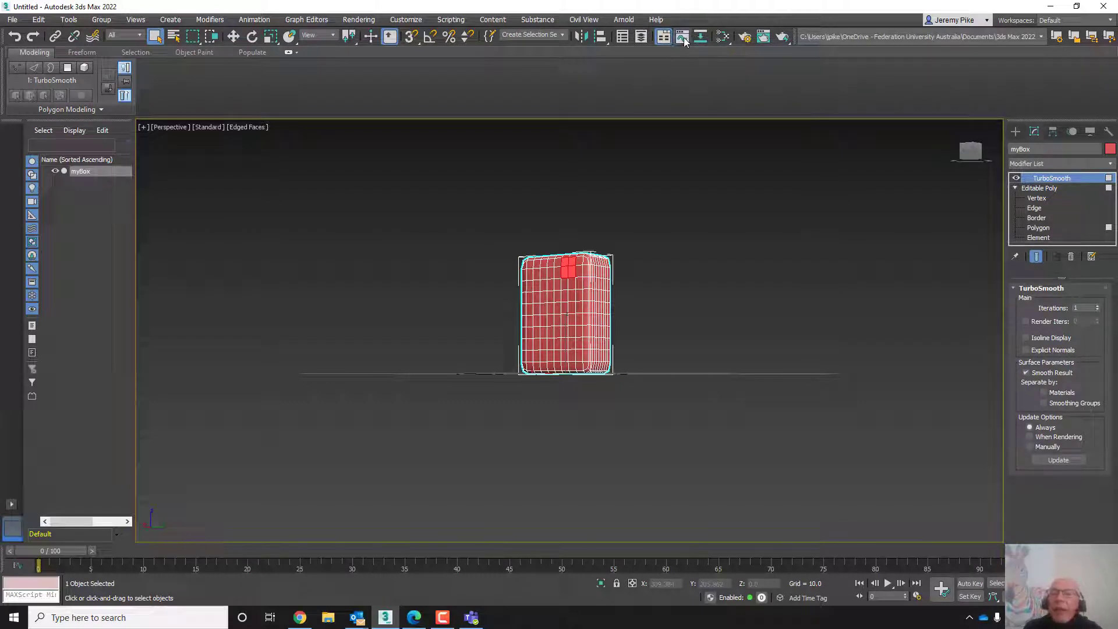
{"action": "left_click_drag", "start_coordinate": [562, 10], "coordinate": [728, 70]}
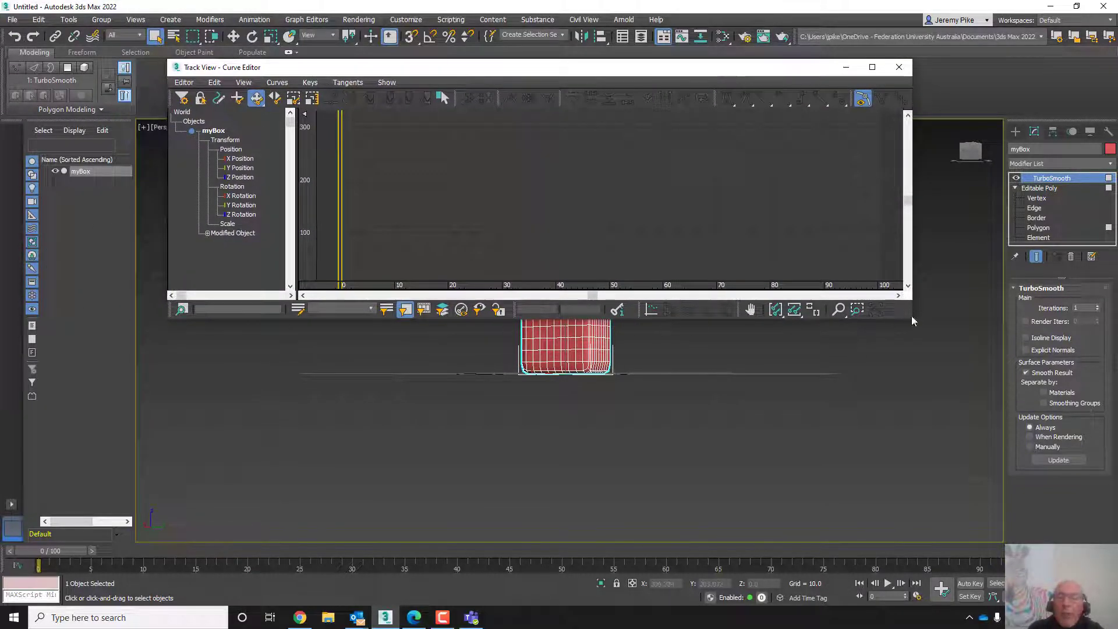
{"action": "left_click_drag", "start_coordinate": [911, 318], "coordinate": [960, 510]}
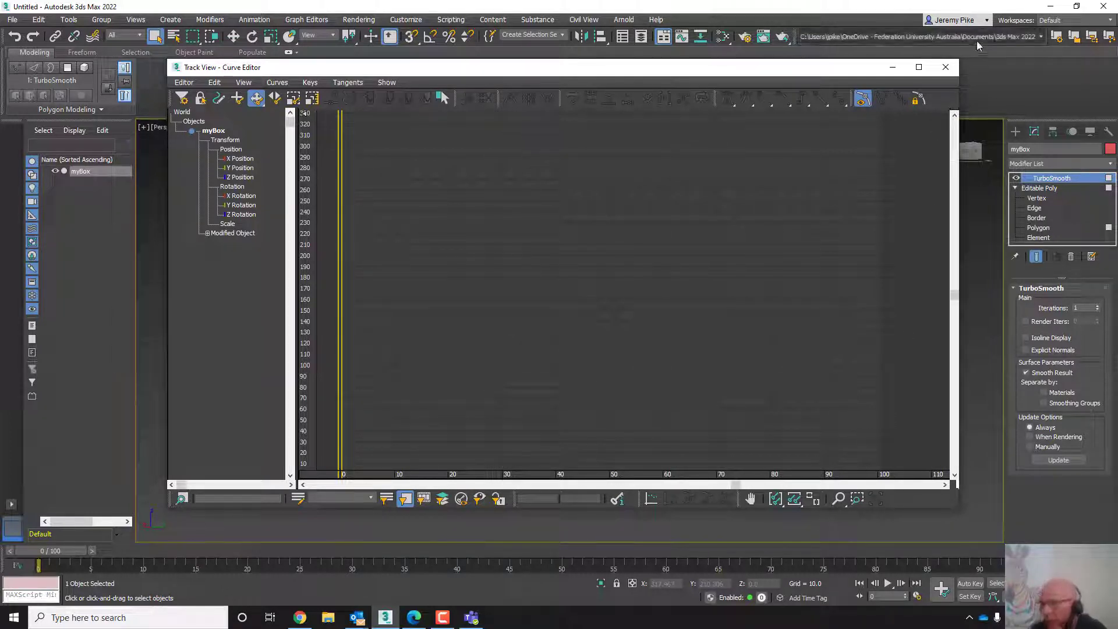
{"action": "left_click", "coordinate": [945, 68]}
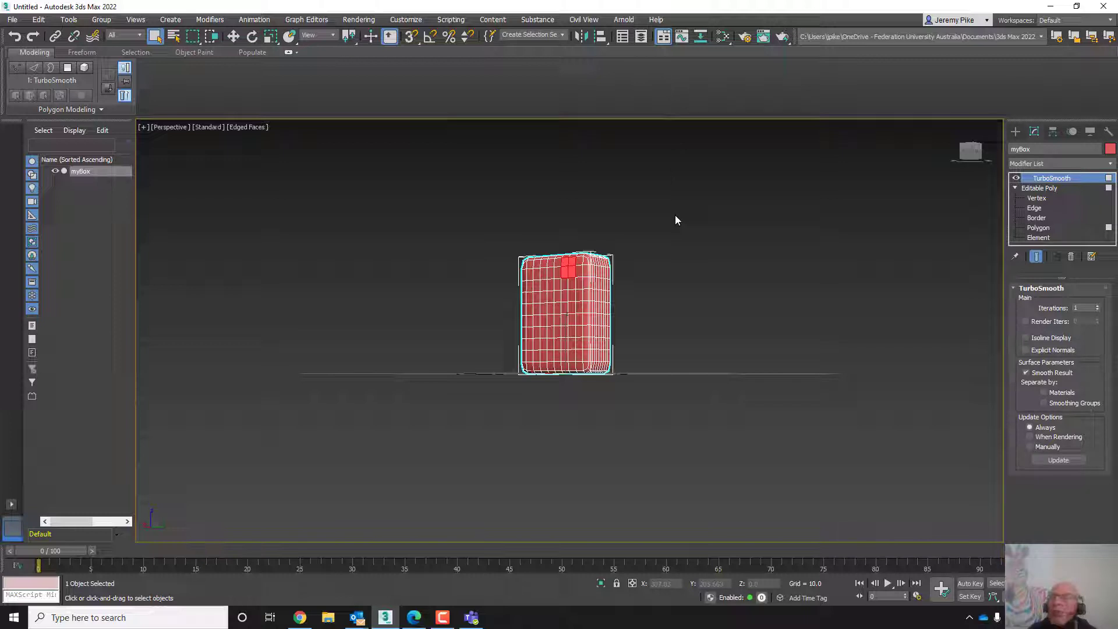
- Open the Slate Material Editor with a new Physical Material and apply its Polished Aluminum preset
{"action": "key", "text": "m"}
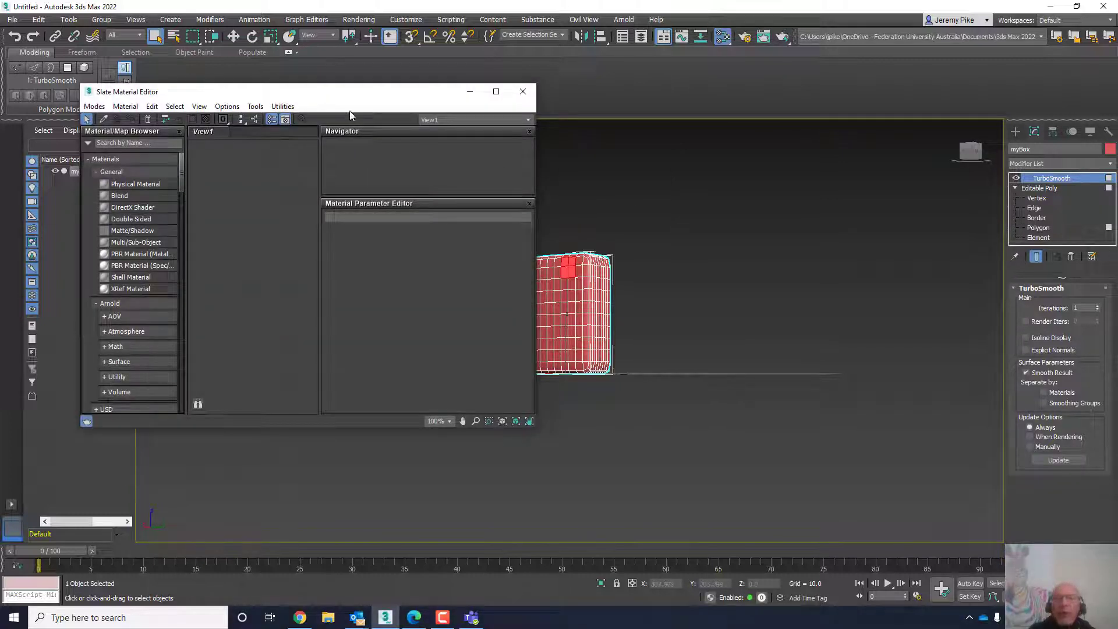
{"action": "left_click_drag", "start_coordinate": [339, 97], "coordinate": [918, 60]}
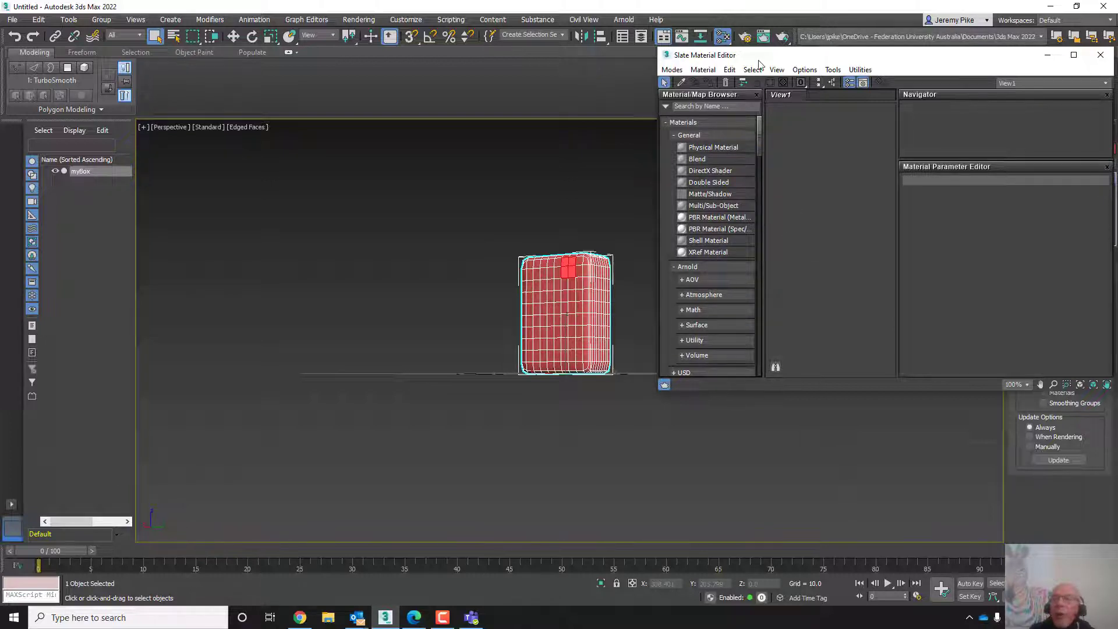
{"action": "left_click_drag", "start_coordinate": [758, 61], "coordinate": [133, 60]}
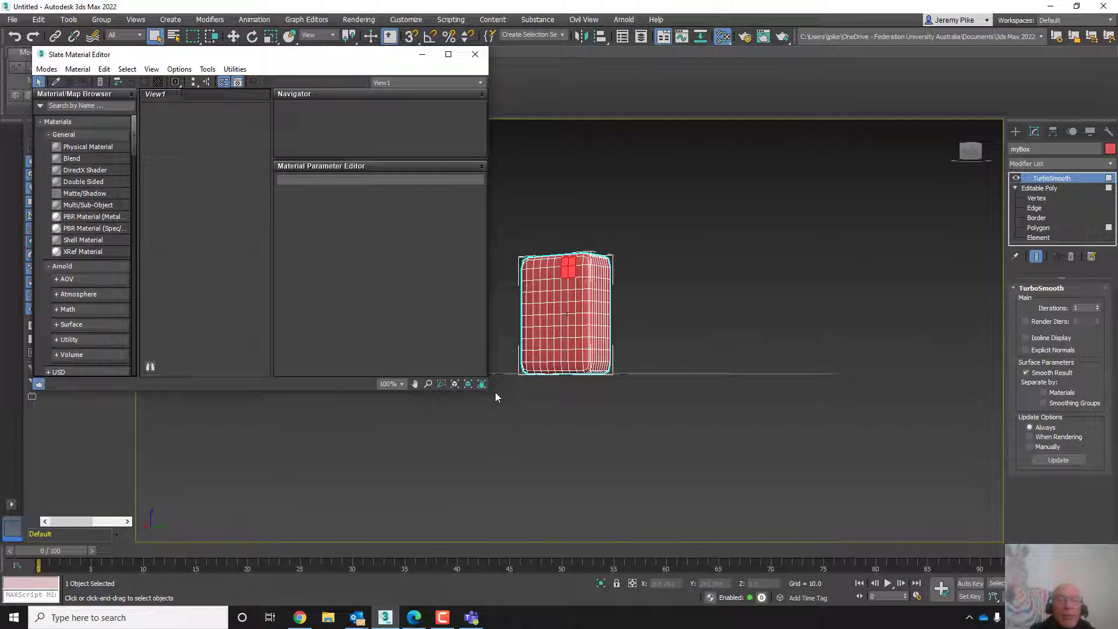
{"action": "left_click_drag", "start_coordinate": [492, 394], "coordinate": [509, 522]}
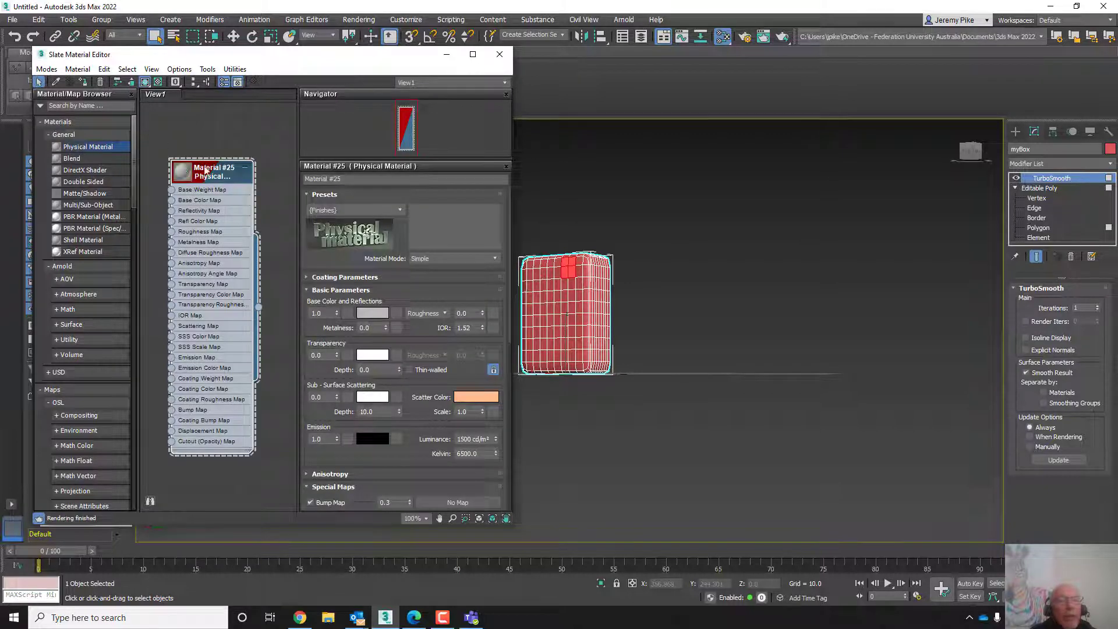
{"action": "left_click_drag", "start_coordinate": [210, 174], "coordinate": [211, 127]}
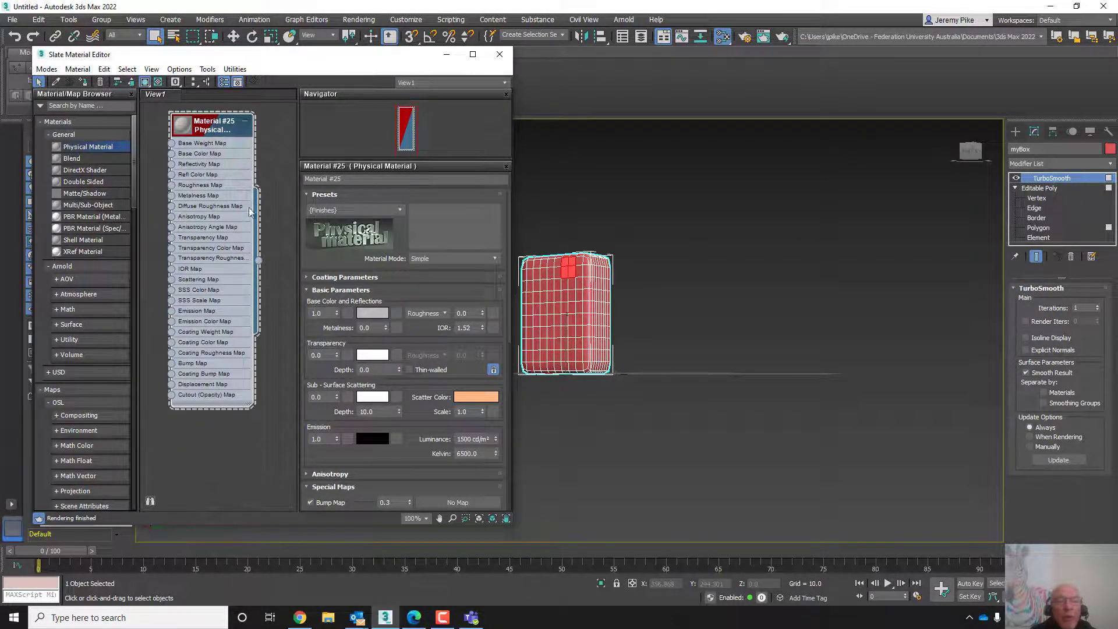
{"action": "left_click", "coordinate": [399, 209]}
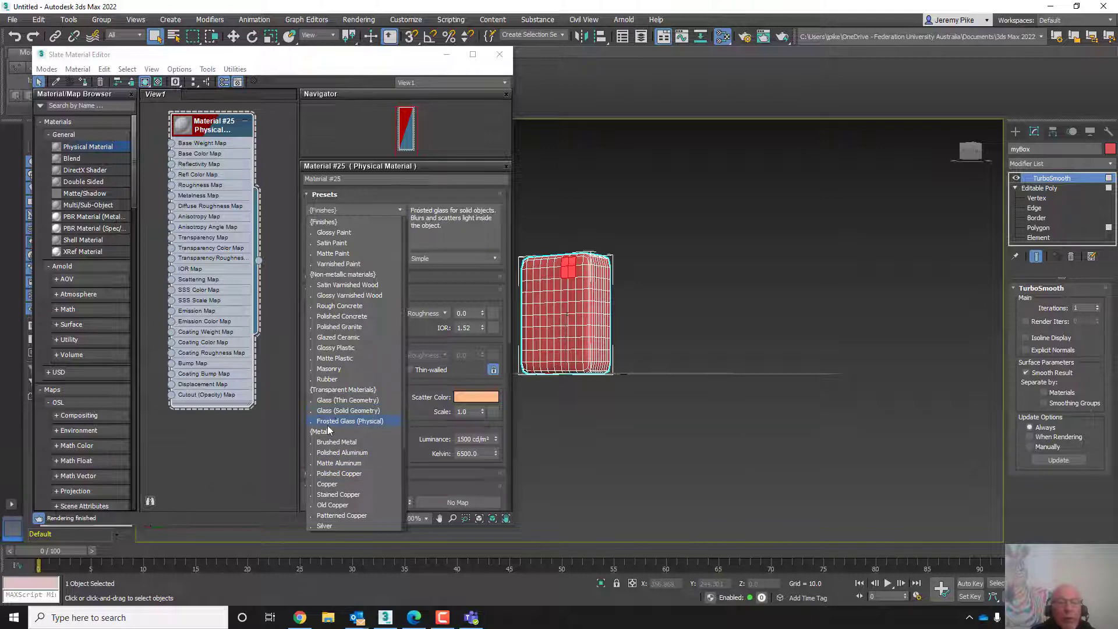
{"action": "left_click", "coordinate": [338, 452]}
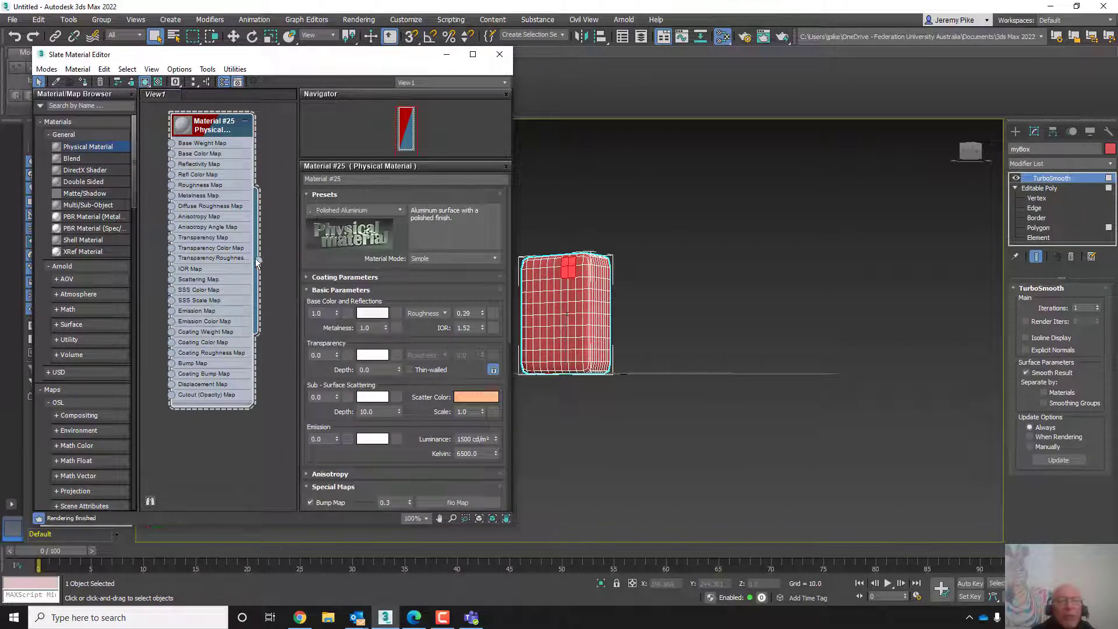
- Assign the Polished Aluminum material to myBox by linking the material node to the box, then deselect it
{"action": "left_click_drag", "start_coordinate": [258, 261], "coordinate": [566, 316]}
{"action": "scroll", "coordinate": [566, 317], "scroll_direction": "up", "scroll_amount": 2}
{"action": "middle_click_drag", "start_coordinate": [567, 316], "coordinate": [717, 348]}
{"action": "scroll", "coordinate": [710, 349], "scroll_direction": "up", "scroll_amount": 3}
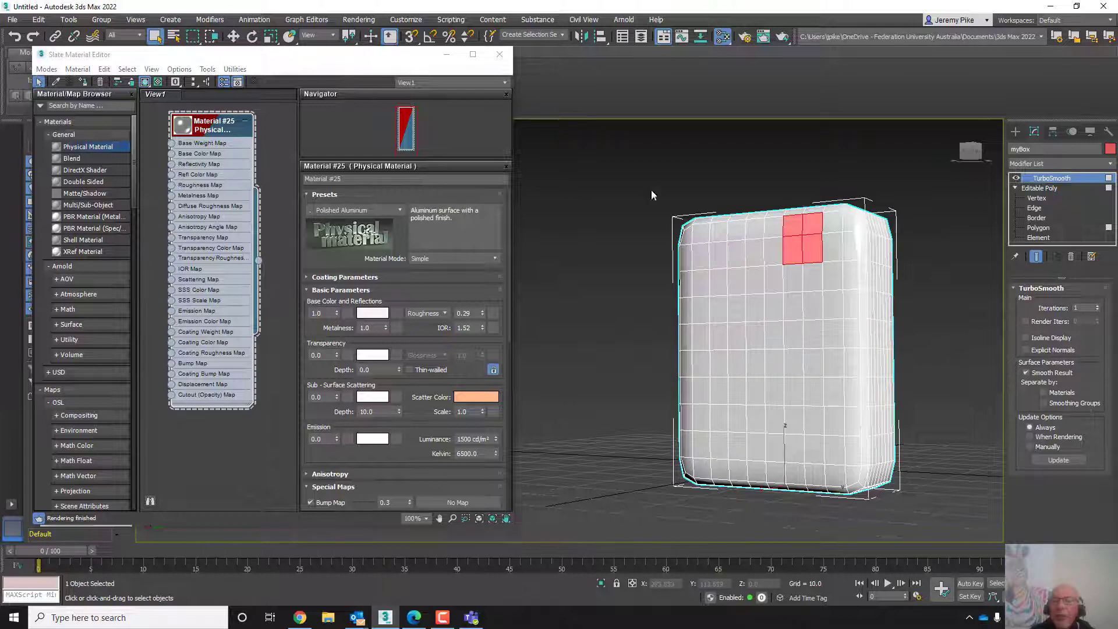
{"action": "left_click_drag", "start_coordinate": [397, 70], "coordinate": [187, 215]}
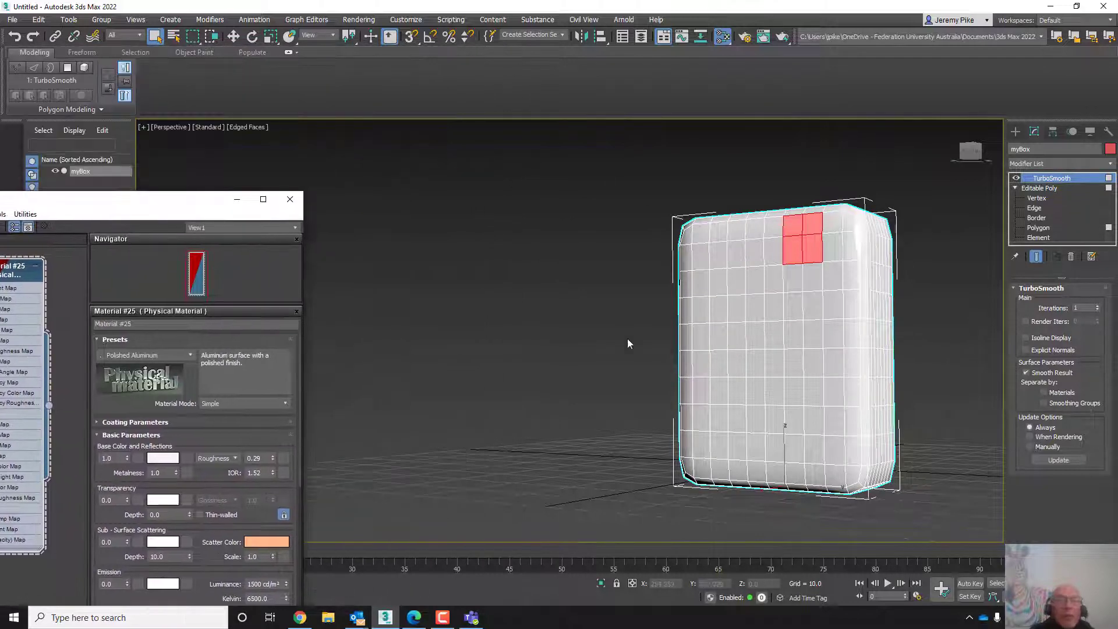
{"action": "middle_click_drag", "start_coordinate": [750, 380], "coordinate": [633, 369]}
{"action": "scroll", "coordinate": [633, 369], "scroll_direction": "down", "scroll_amount": 4}
{"action": "scroll", "coordinate": [611, 382], "scroll_direction": "up", "scroll_amount": 4}
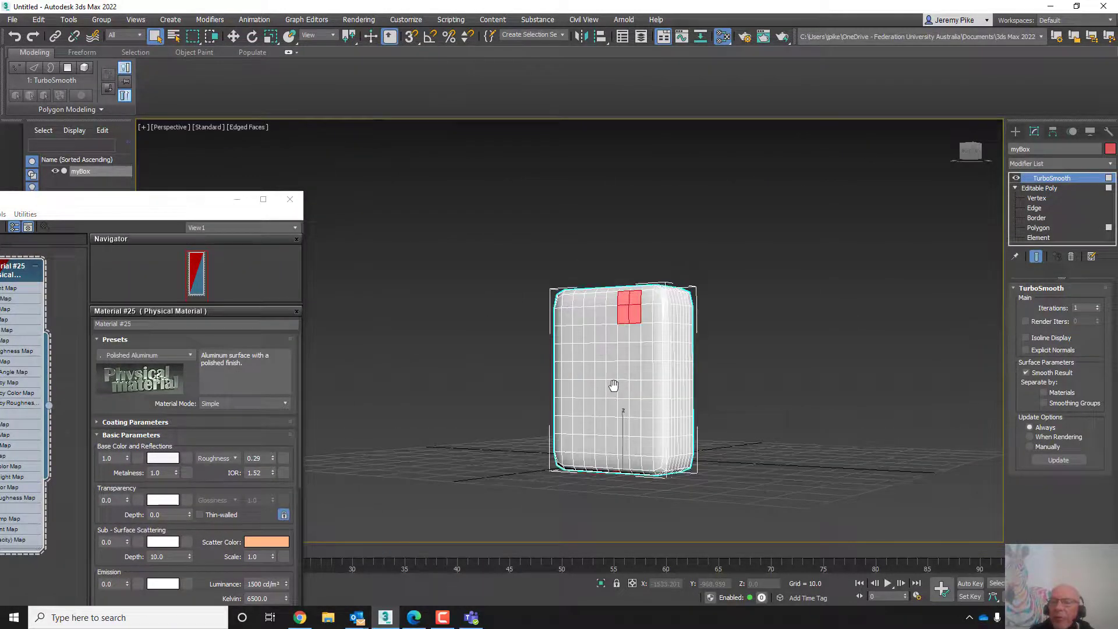
{"action": "left_click", "coordinate": [706, 184]}
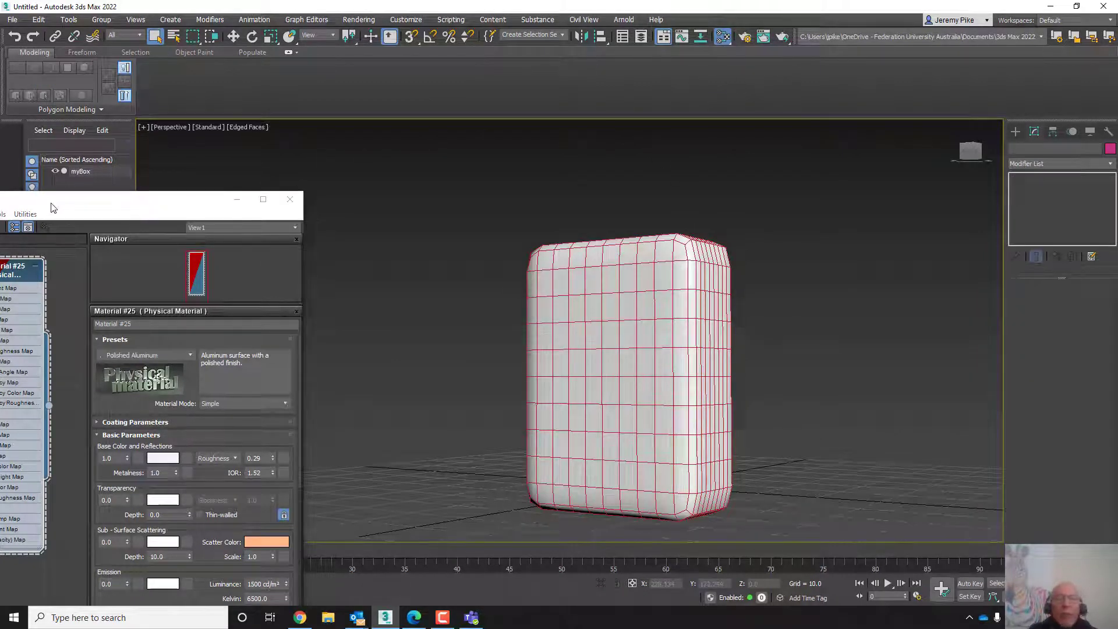
- Enlarge the Slate Material Editor to examine the material, then restore and close it
{"action": "left_click_drag", "start_coordinate": [47, 201], "coordinate": [585, 1]}
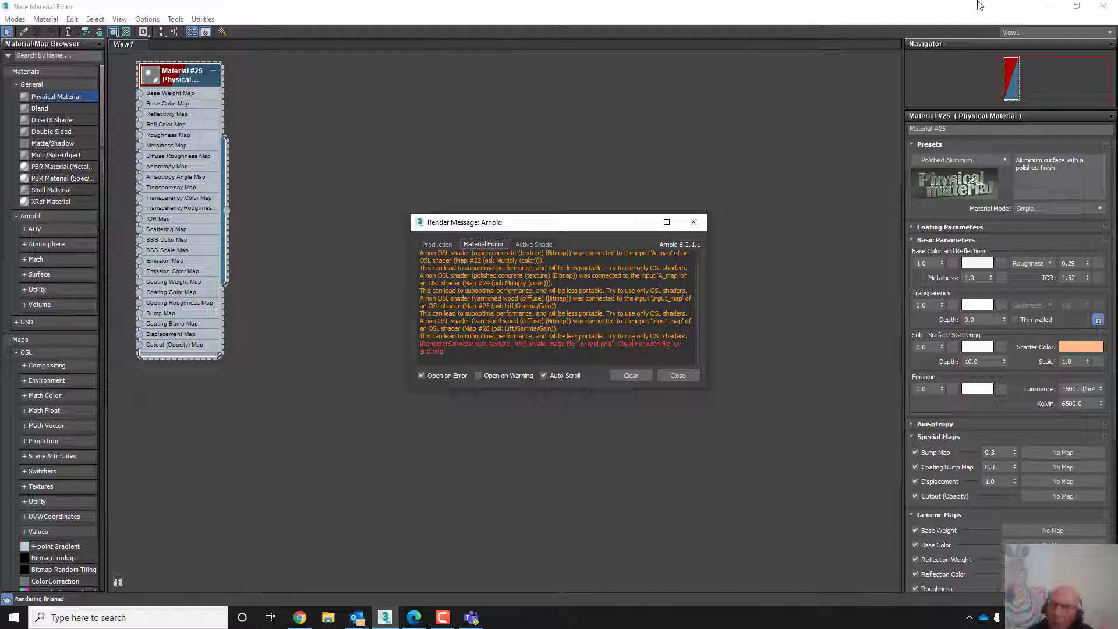
{"action": "left_click_drag", "start_coordinate": [961, 14], "coordinate": [495, 77]}
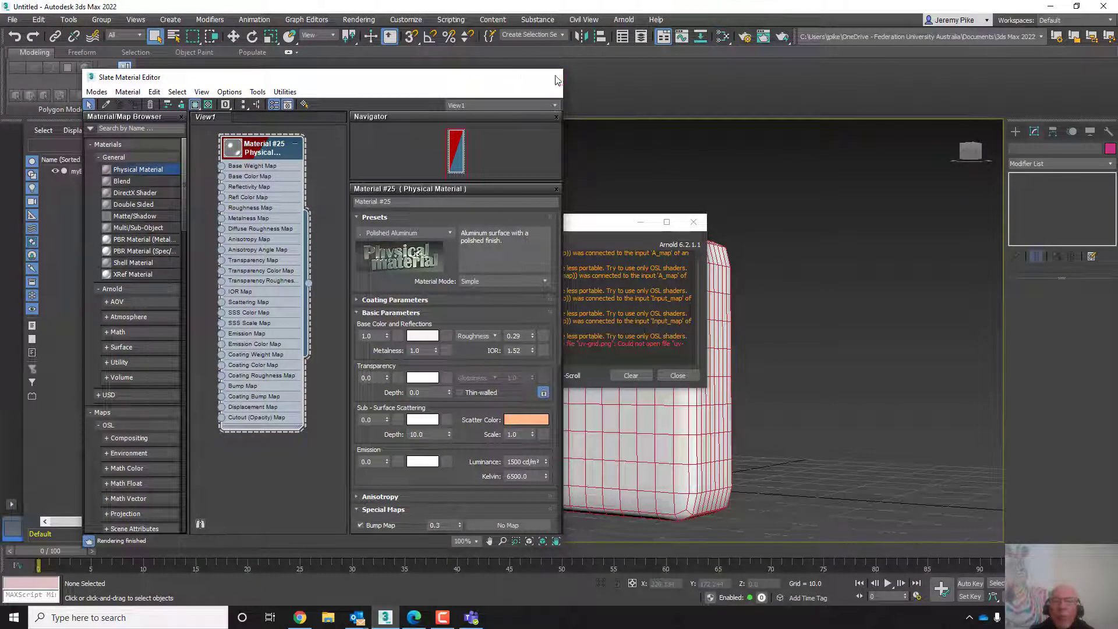
{"action": "left_click", "coordinate": [557, 79]}
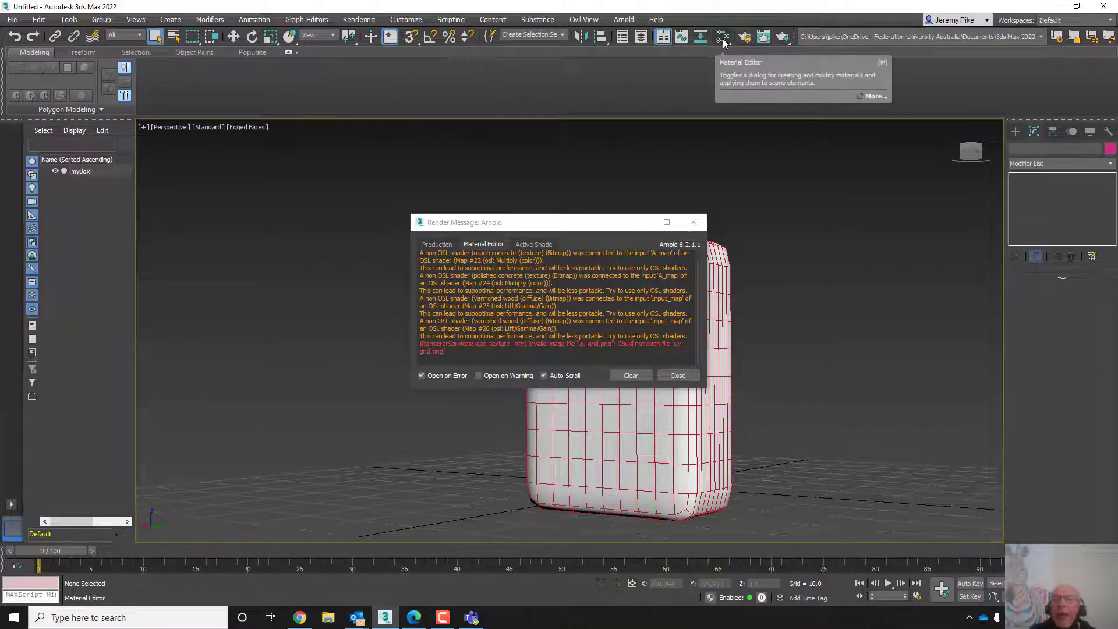
- Render the Perspective viewport with the production renderer and reposition the rendered frame window
{"action": "left_click", "coordinate": [782, 39]}
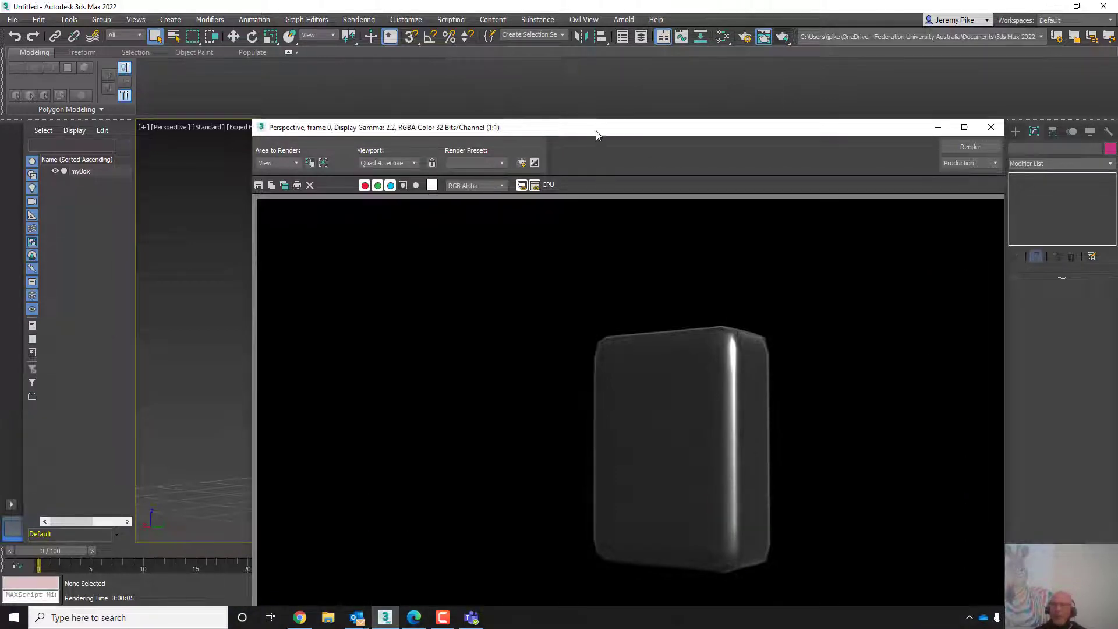
{"action": "left_click_drag", "start_coordinate": [594, 133], "coordinate": [447, 39]}
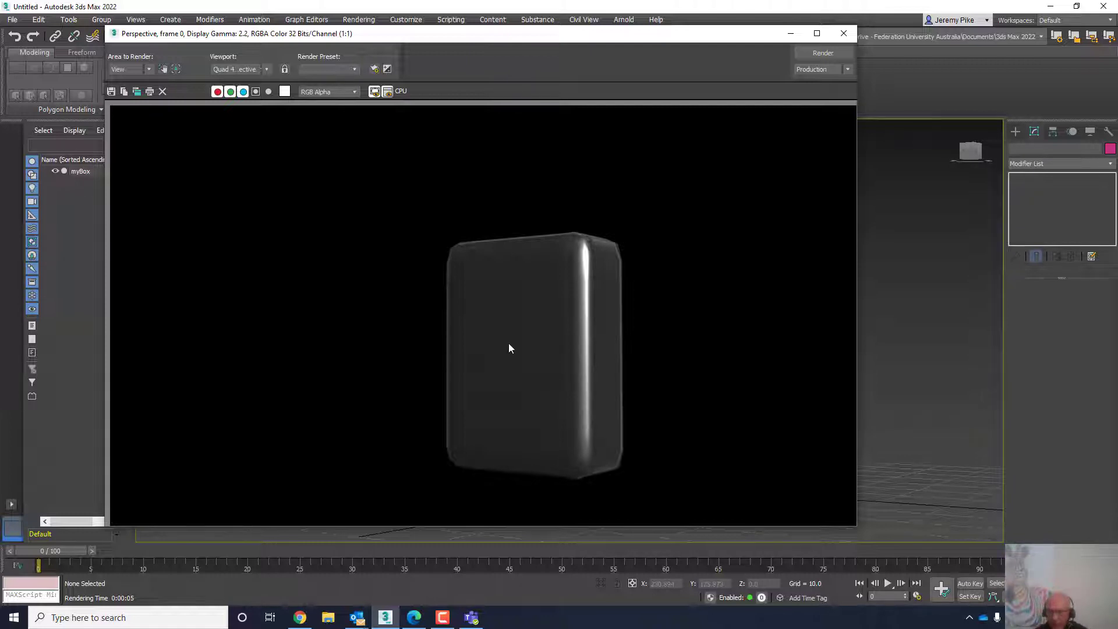
{"action": "left_click", "coordinate": [810, 56]}
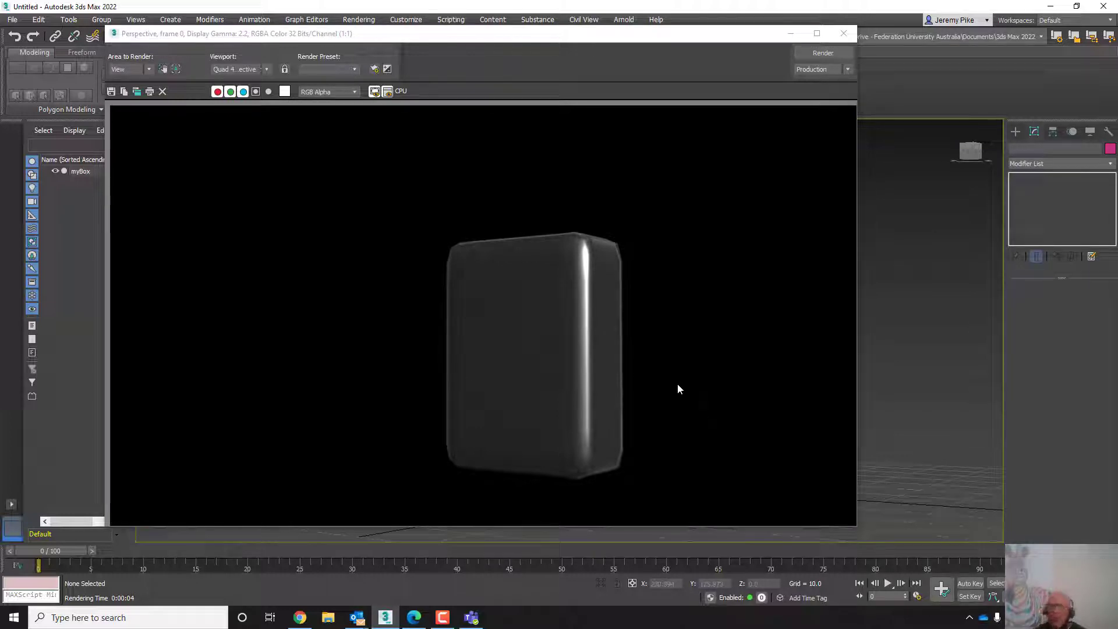
{"action": "left_click_drag", "start_coordinate": [482, 36], "coordinate": [655, 42]}
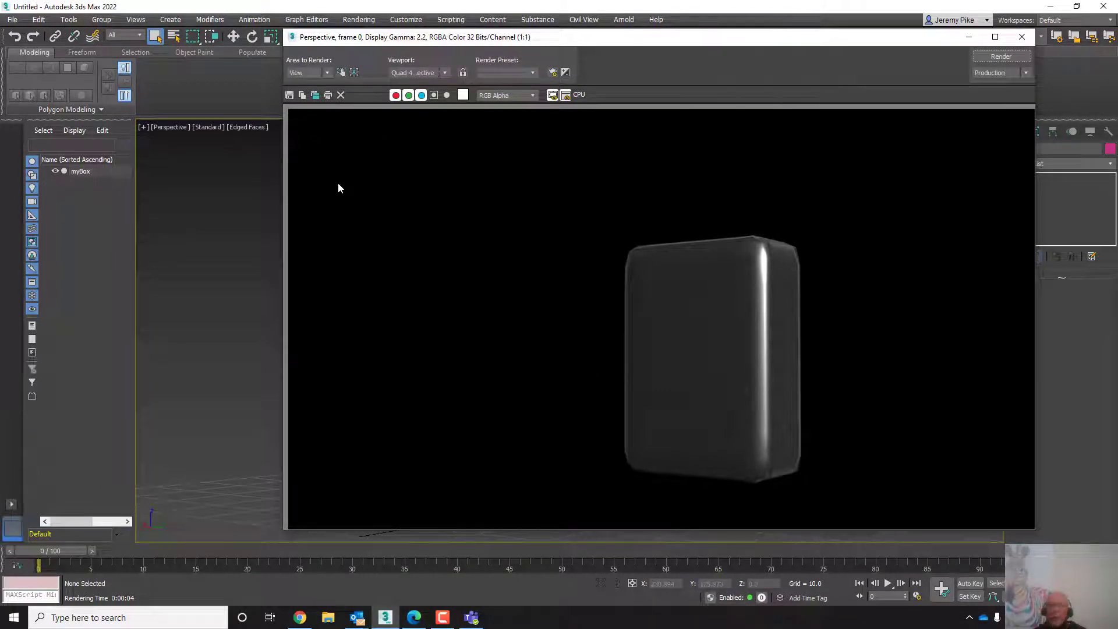
- Open the Save Image dialog and cancel it, then close the rendered frame and Arnold render message windows
{"action": "left_click", "coordinate": [289, 95]}
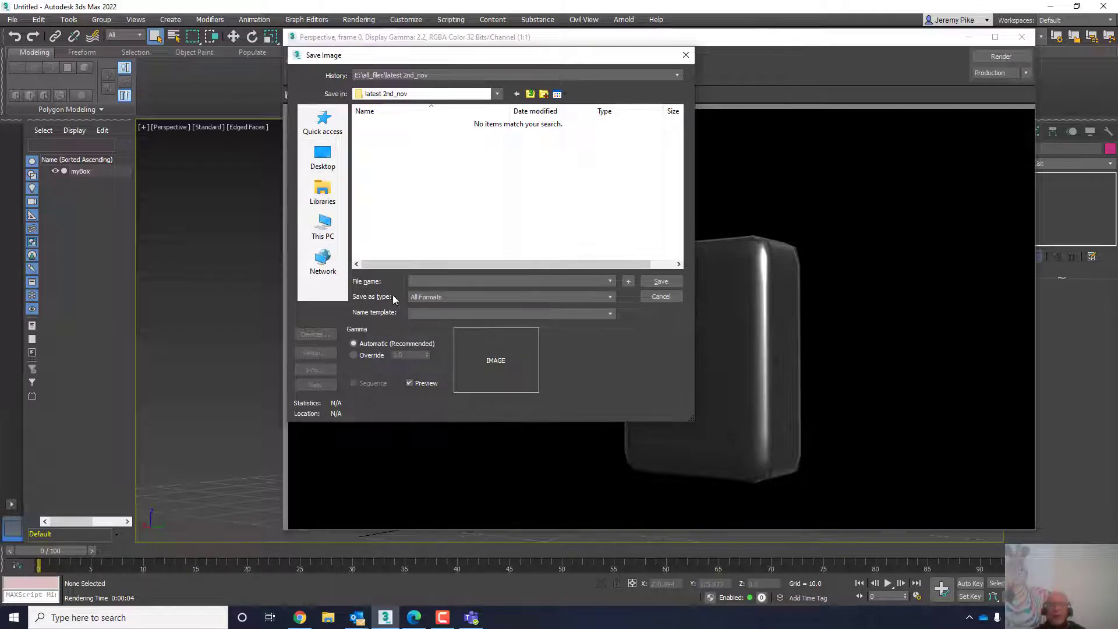
{"action": "left_click", "coordinate": [661, 297]}
{"action": "left_click", "coordinate": [1021, 37]}
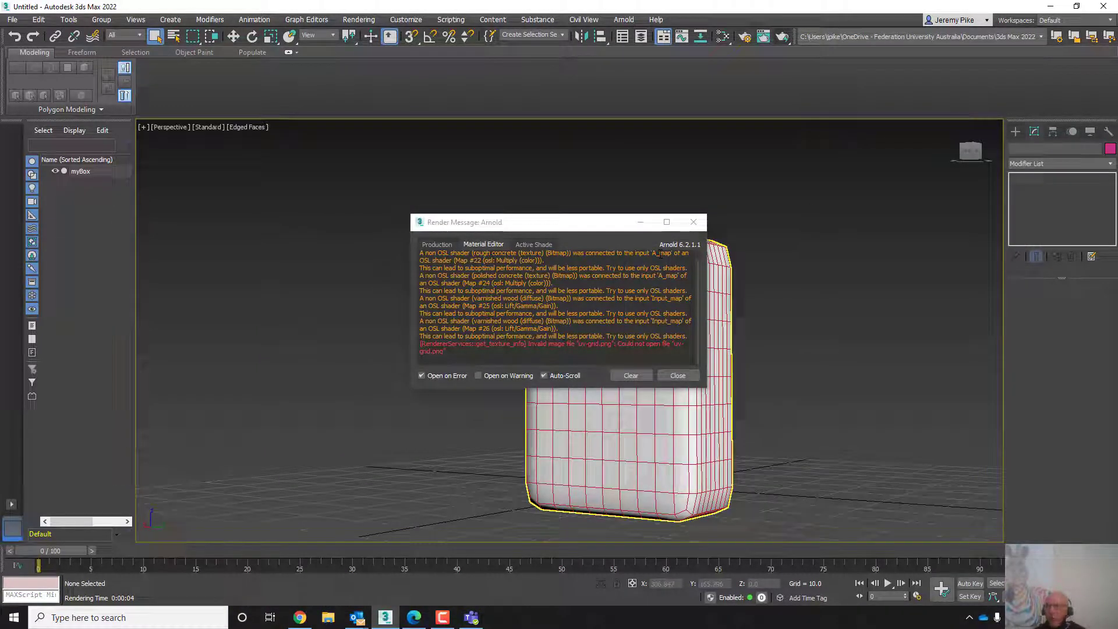
{"action": "left_click", "coordinate": [694, 222]}
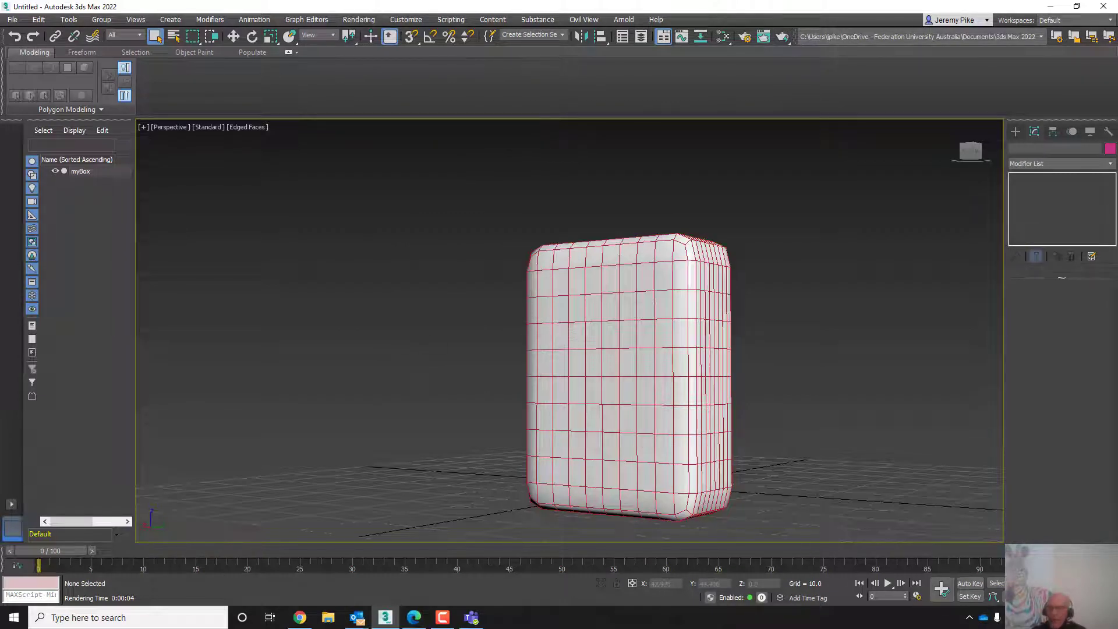
- Select myBox in the viewport to show its modifier stack
{"action": "left_click", "coordinate": [610, 413]}
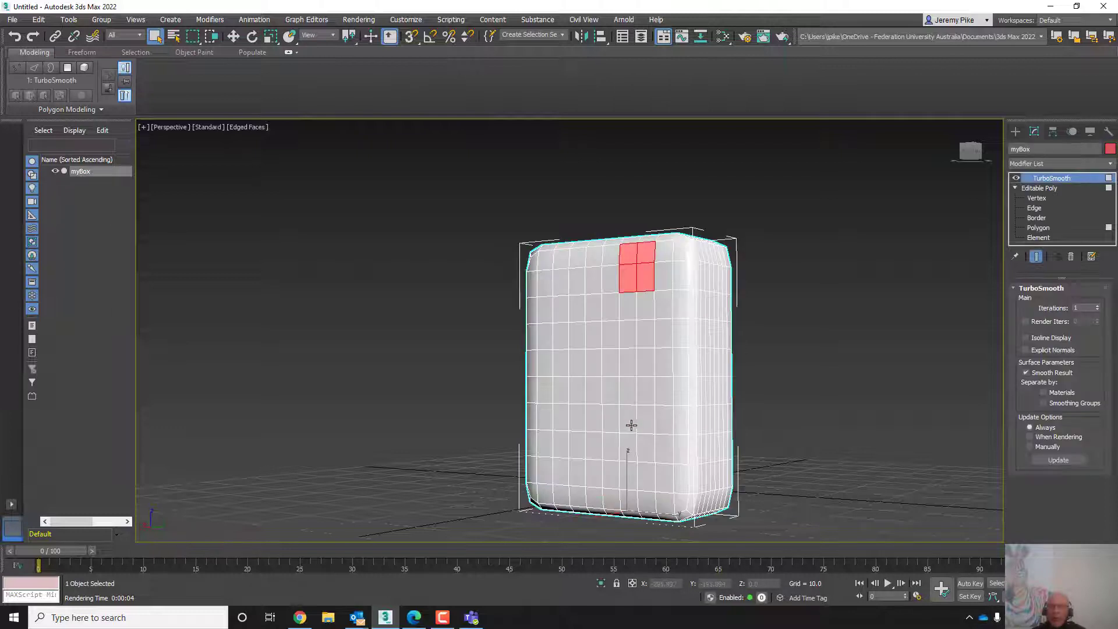
{"action": "middle_click_drag", "start_coordinate": [630, 423], "coordinate": [550, 413]}
{"action": "scroll", "coordinate": [550, 413], "scroll_direction": "up", "scroll_amount": 2}
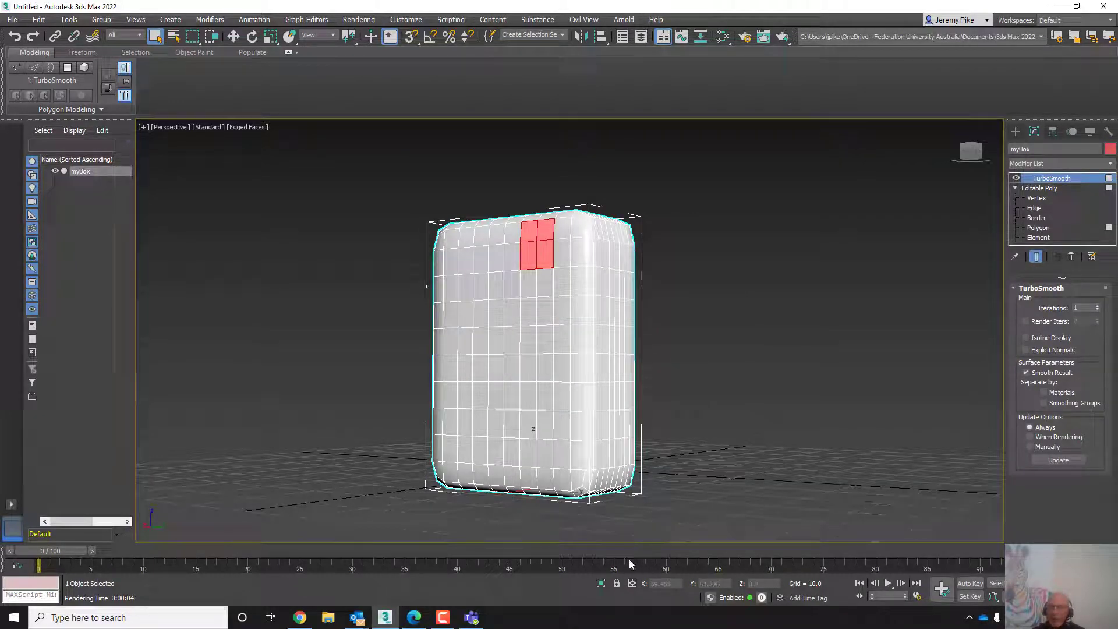
{"action": "left_click", "coordinate": [441, 619]}
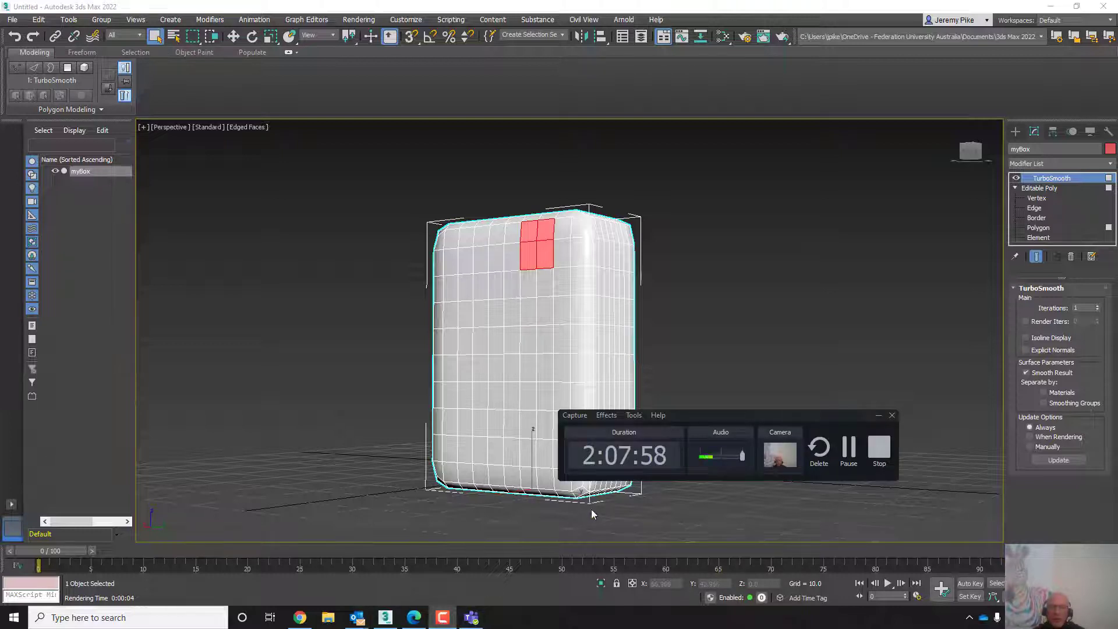